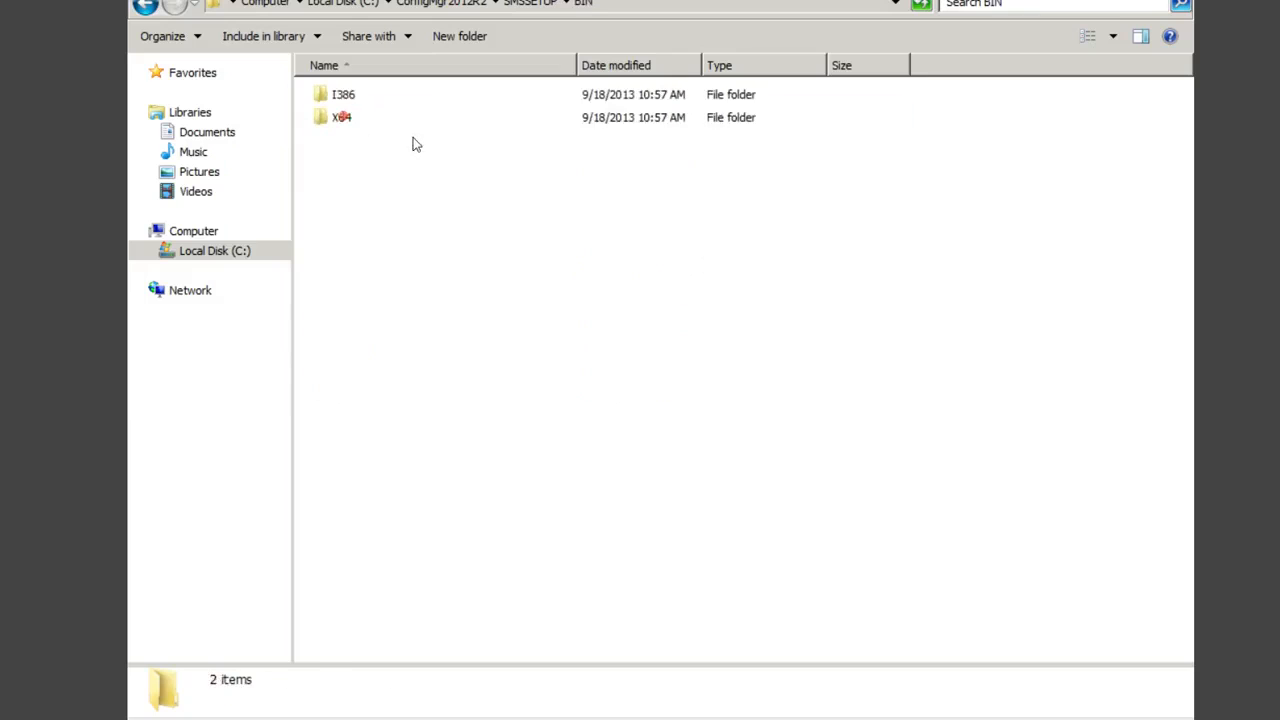
double_click(341, 117)
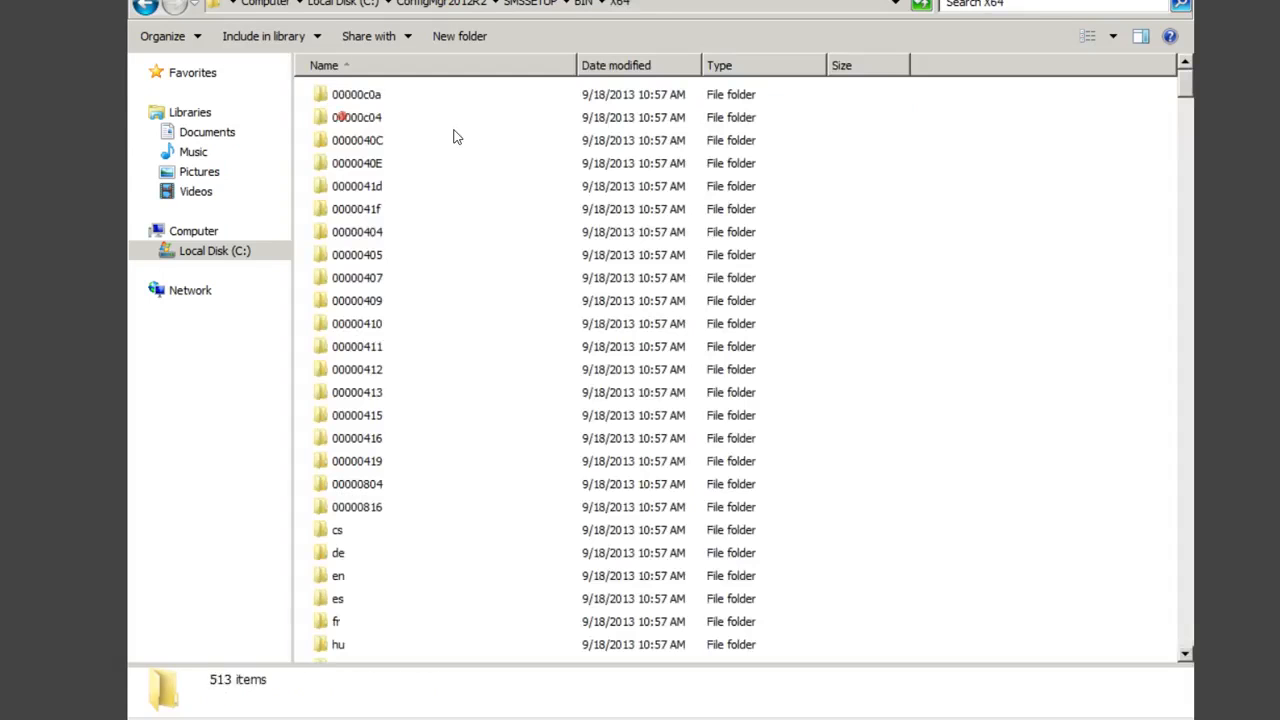
Step: Run extadsch.exe from the SMSSETUP\BIN\x64 folder as administrator to extend the AD schema
text(ex)
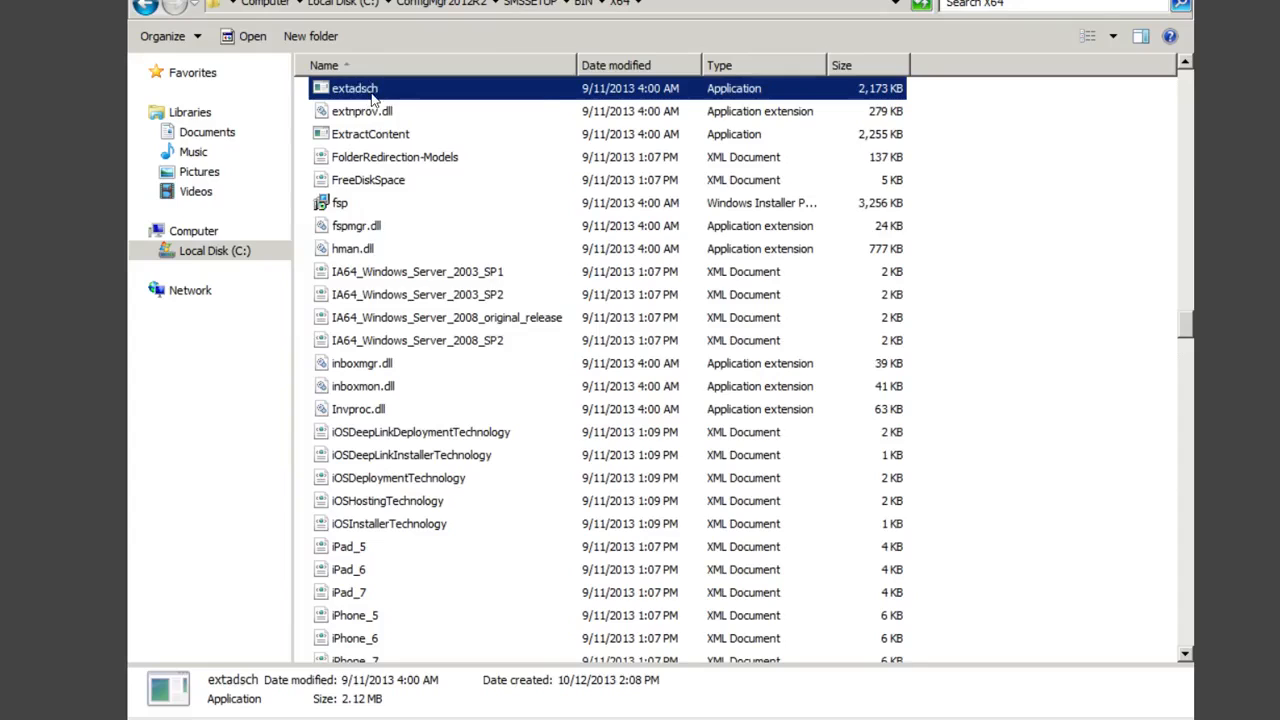
right_click(371, 91)
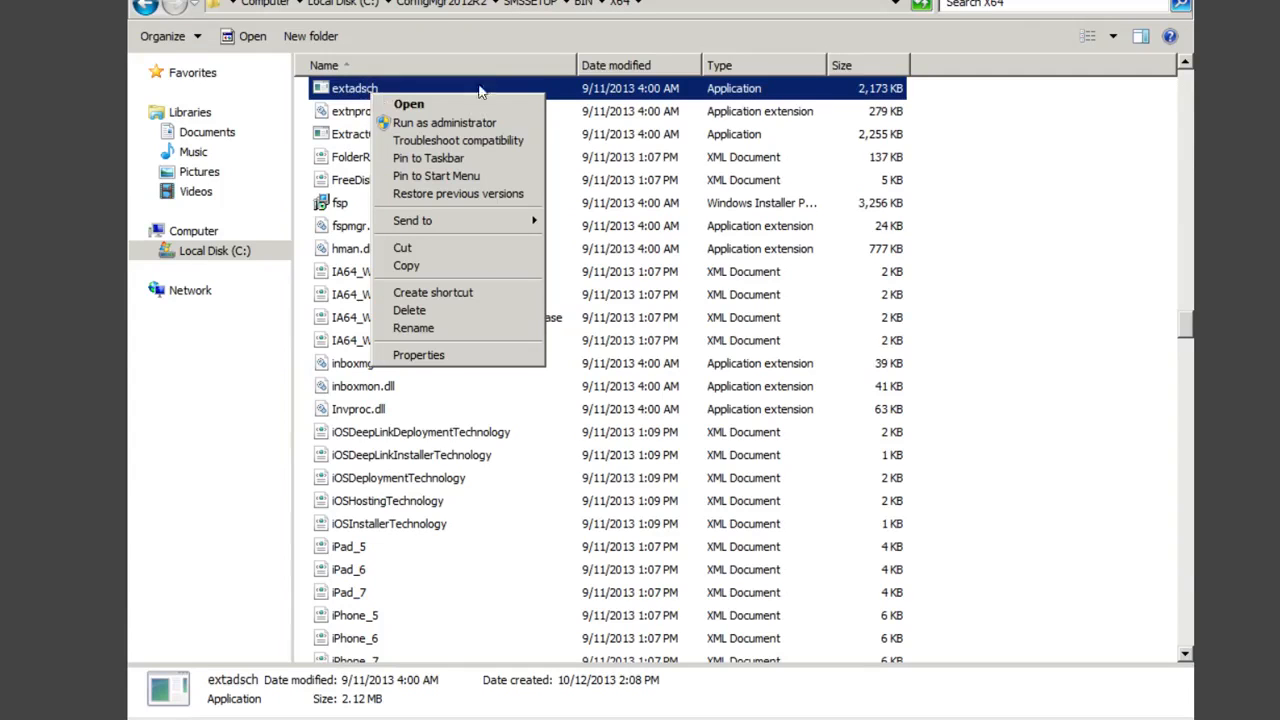
click(444, 122)
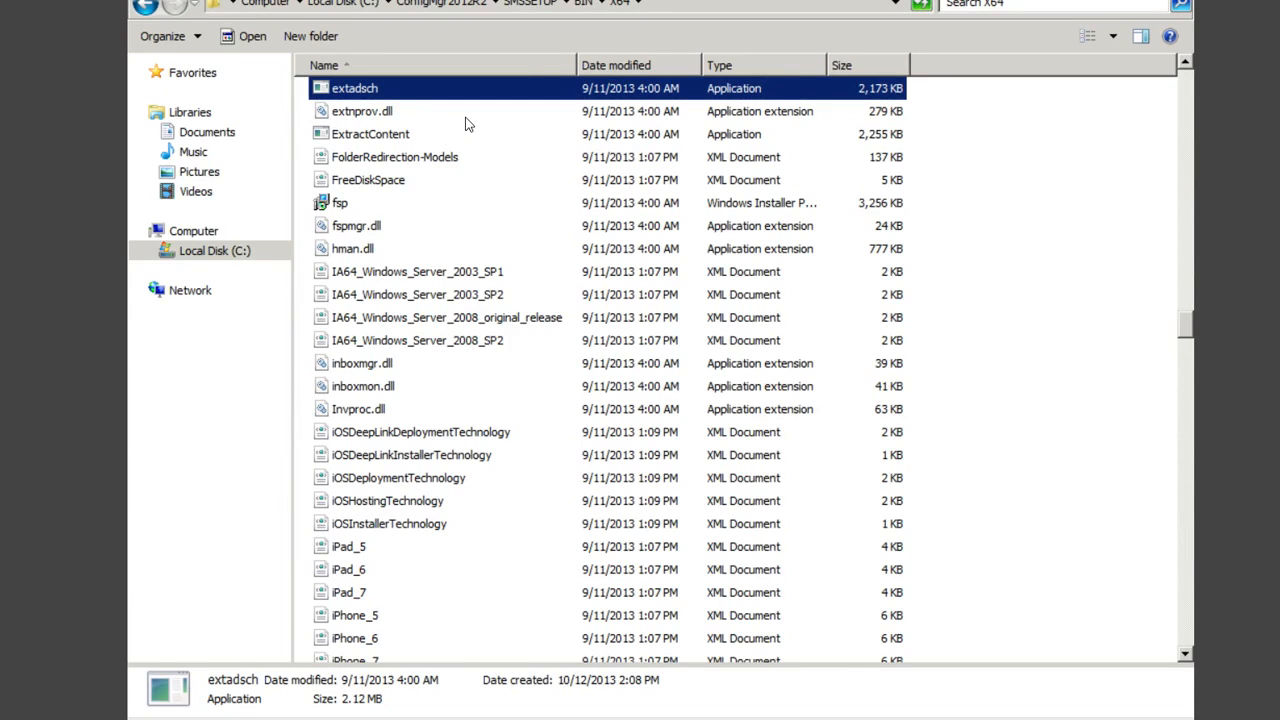
Step: Open C:\ExtADSch.txt, confirm the schema extension succeeded, and close the log
click(199, 253)
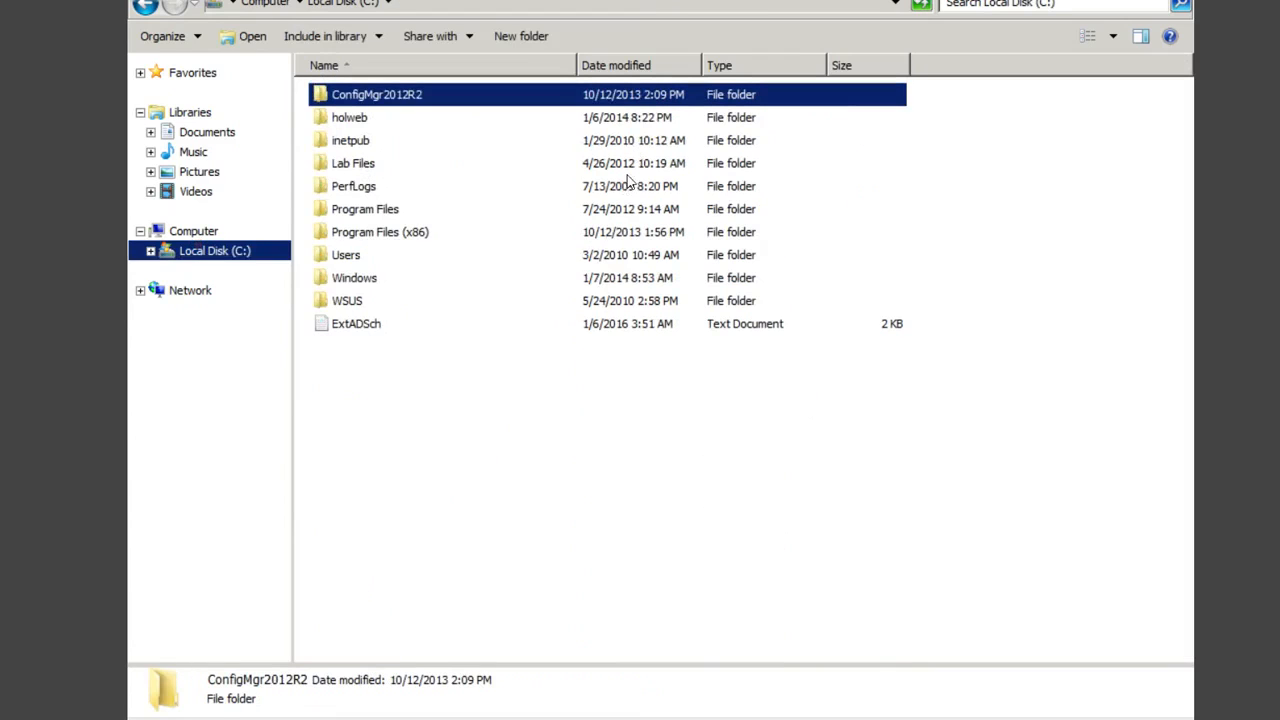
double_click(367, 325)
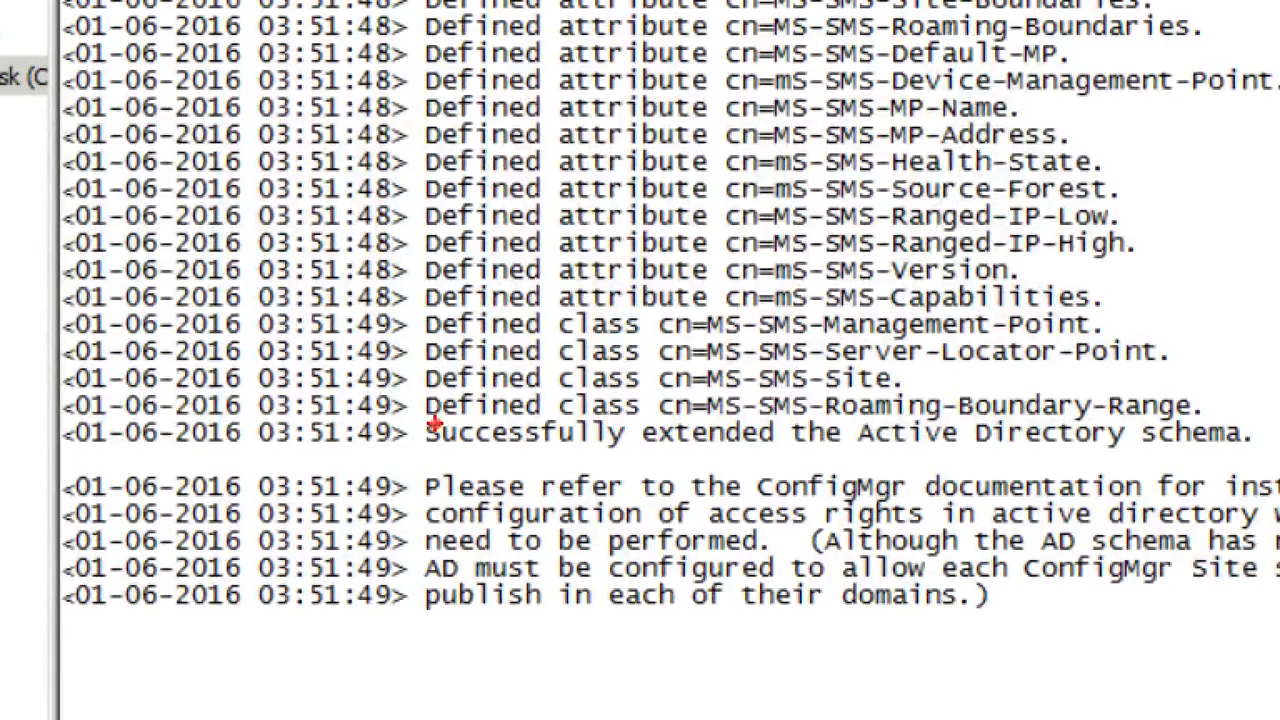
drag(420, 417, 1279, 448)
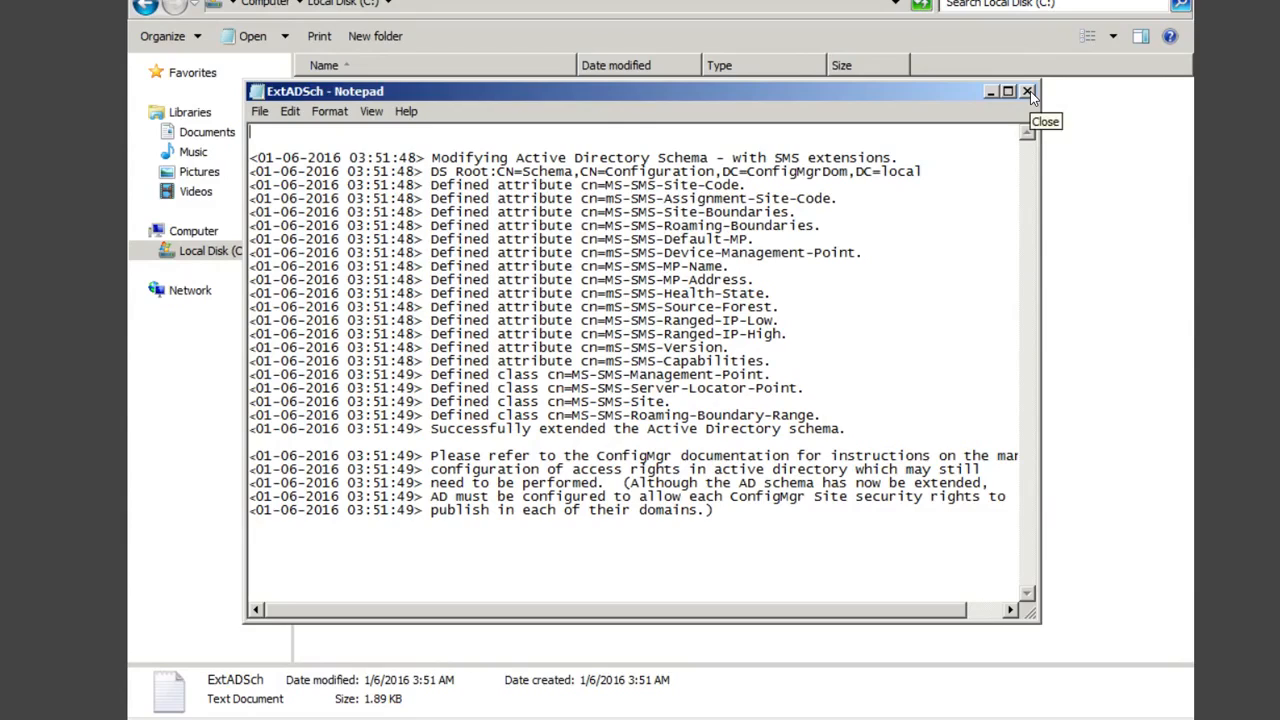
click(1028, 91)
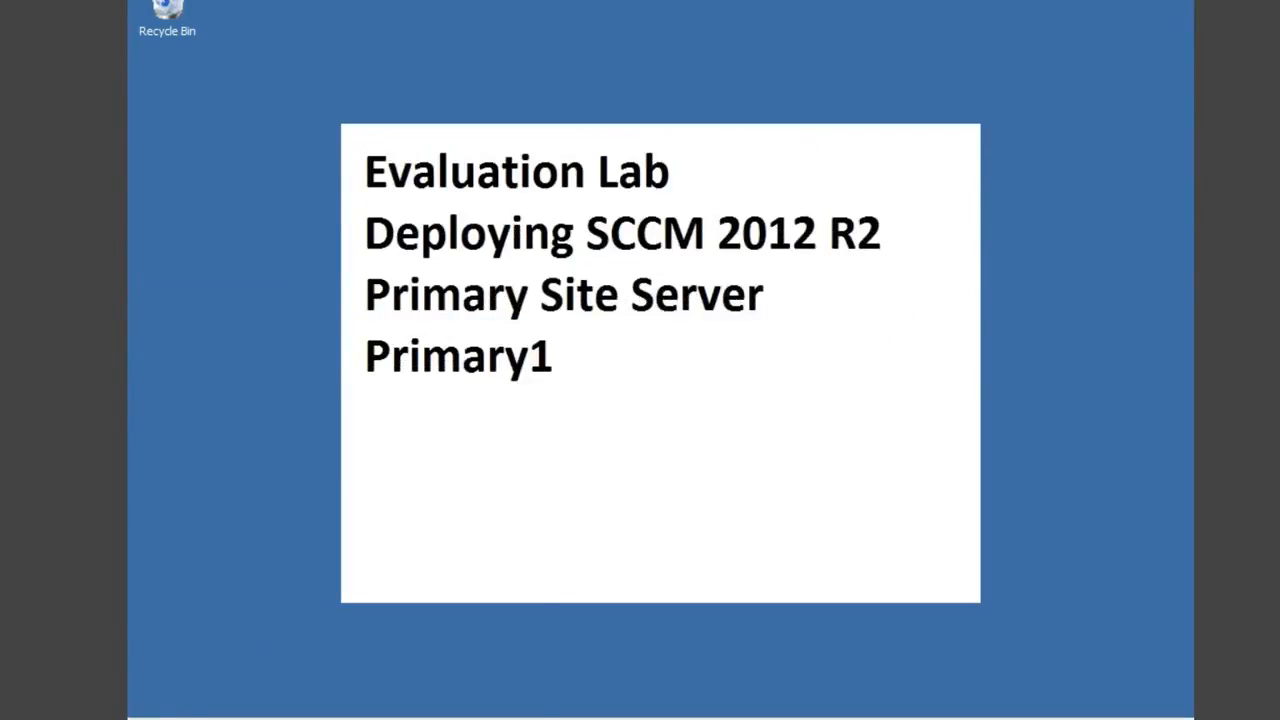
Step: Search the Start menu for 'adsi' and launch ADSI Edit
click(148, 713)
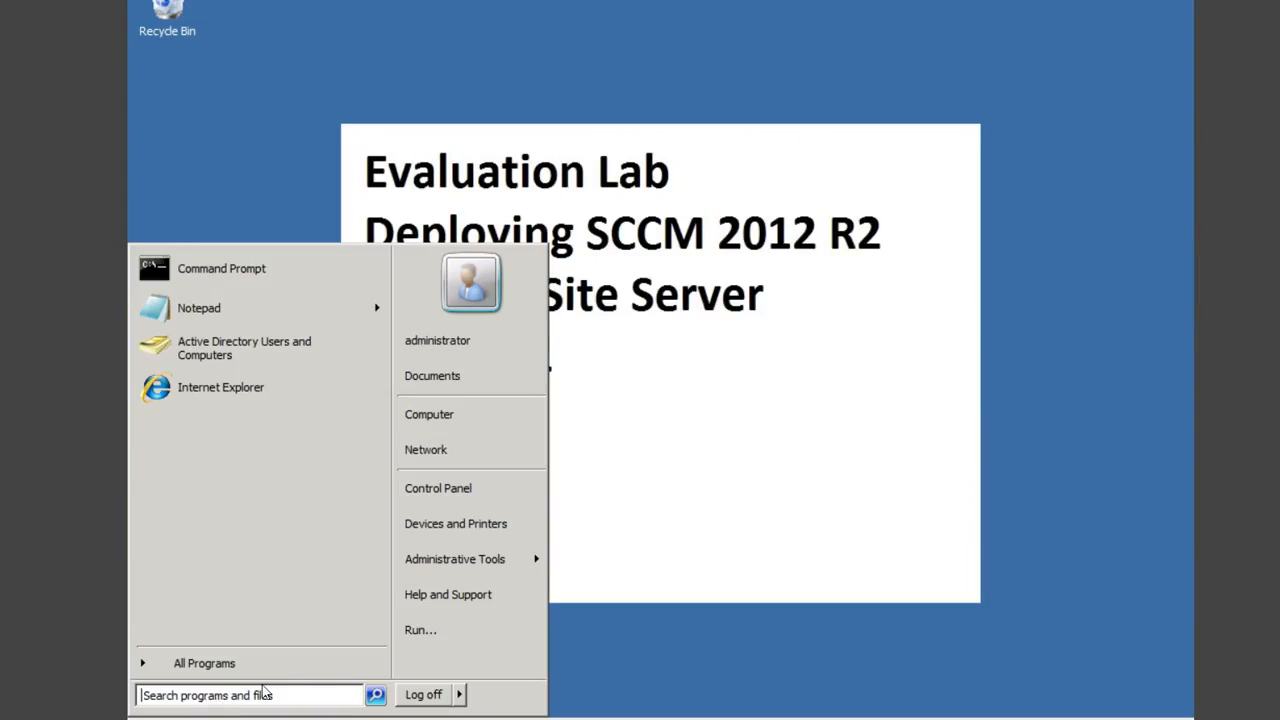
text(adsi)
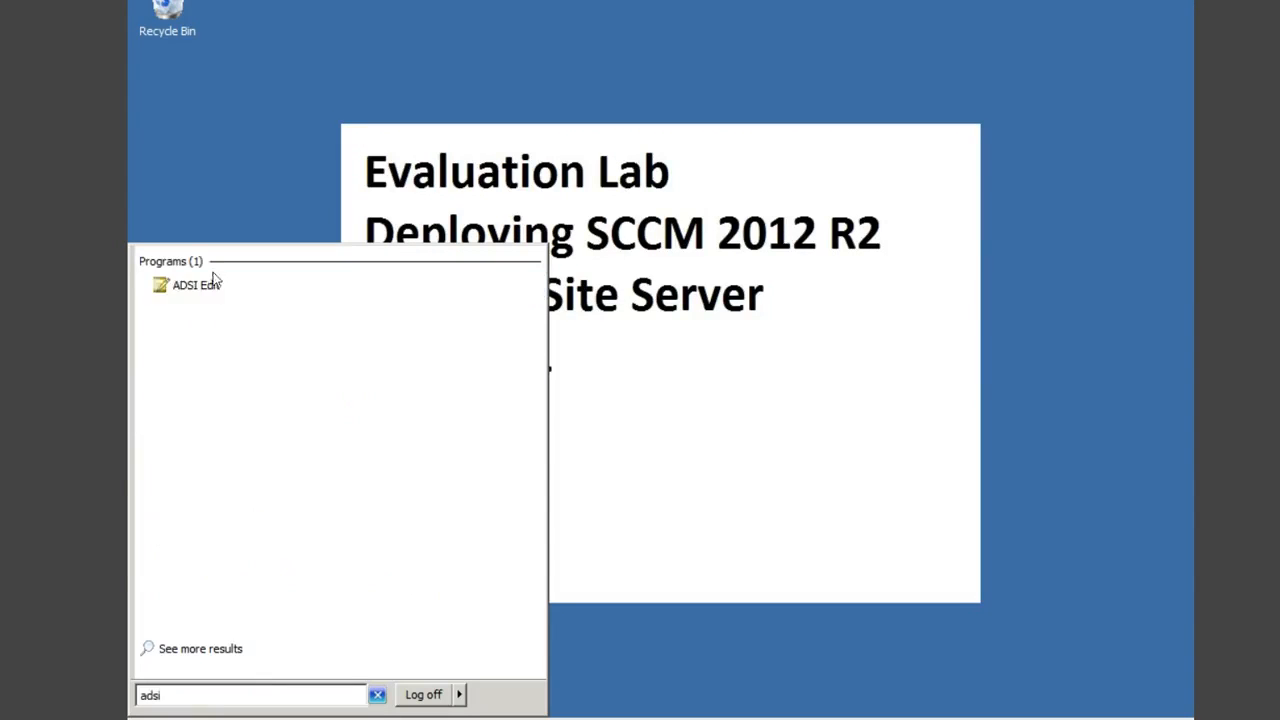
click(196, 284)
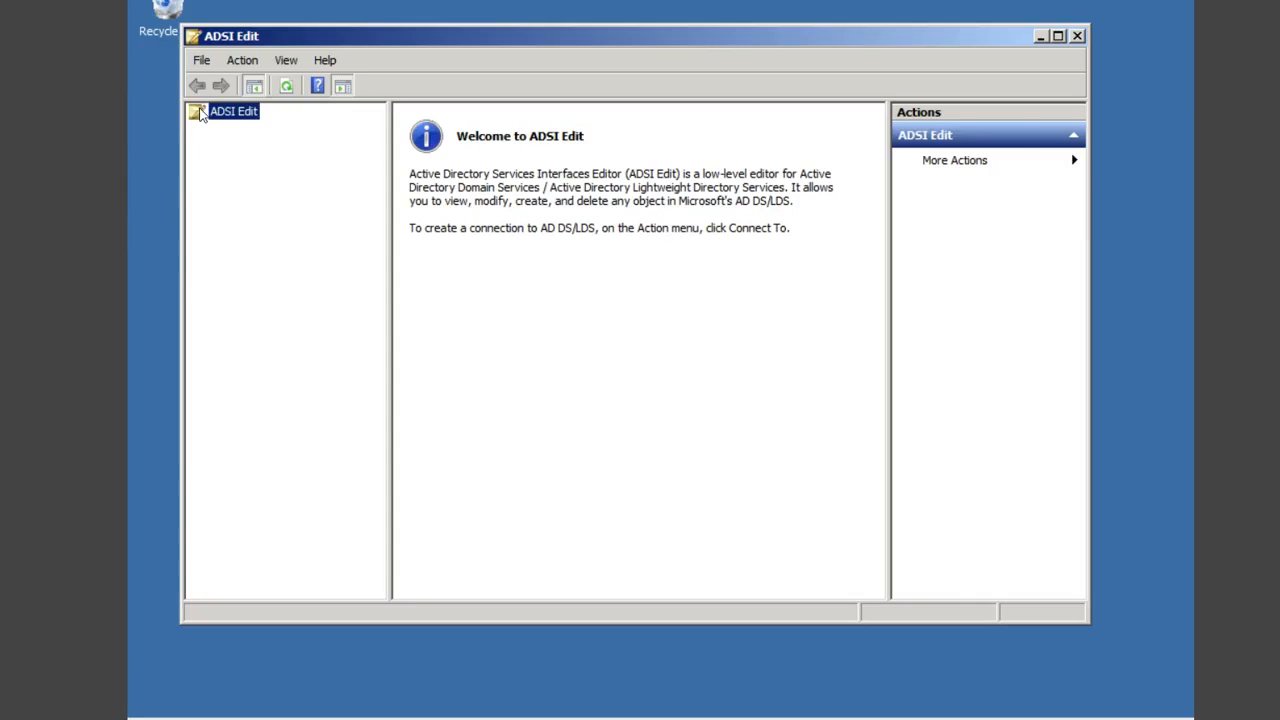
Step: Connect to the Default naming context and expand DC=ConfigMgrDom,DC=local down to CN=System
right_click(200, 113)
click(252, 118)
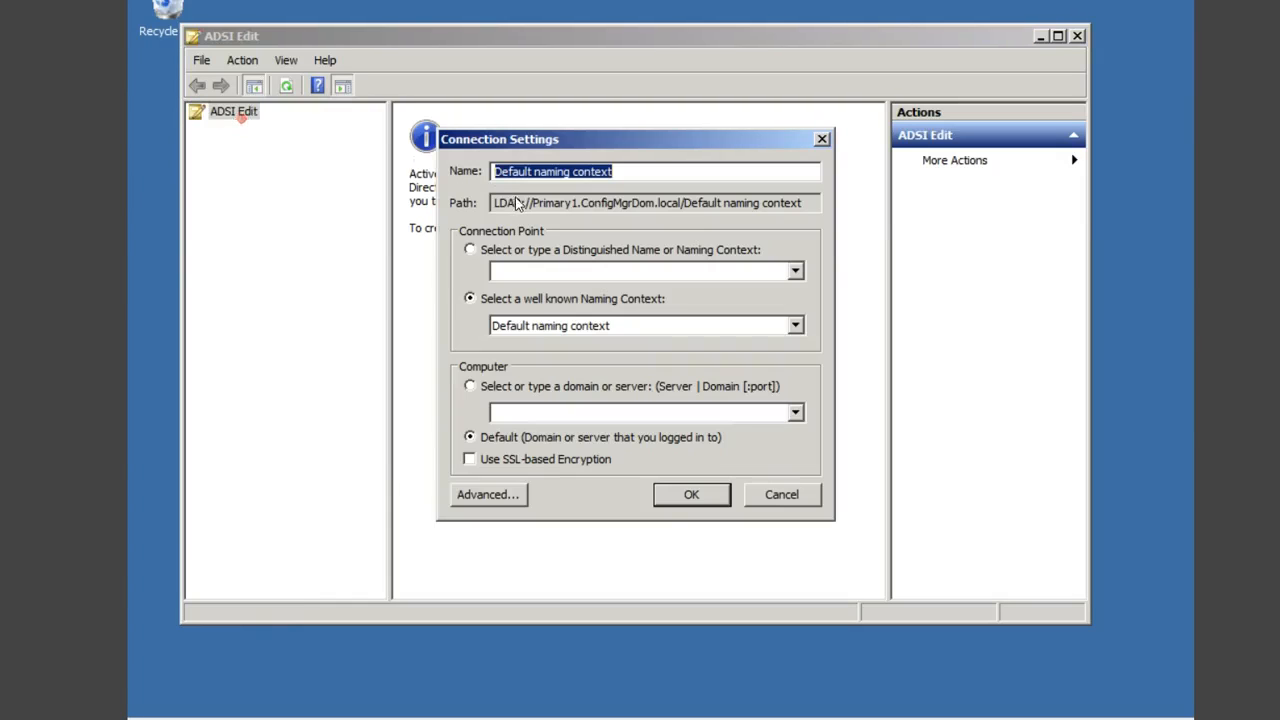
click(679, 496)
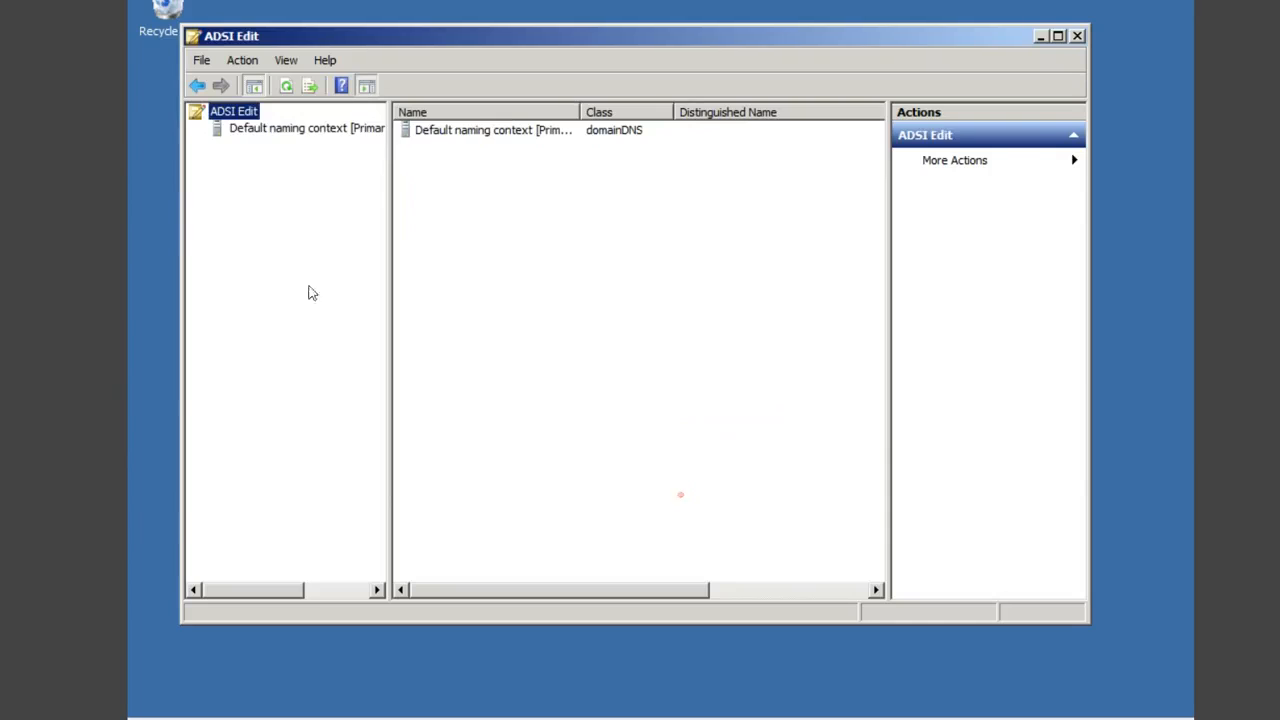
double_click(232, 128)
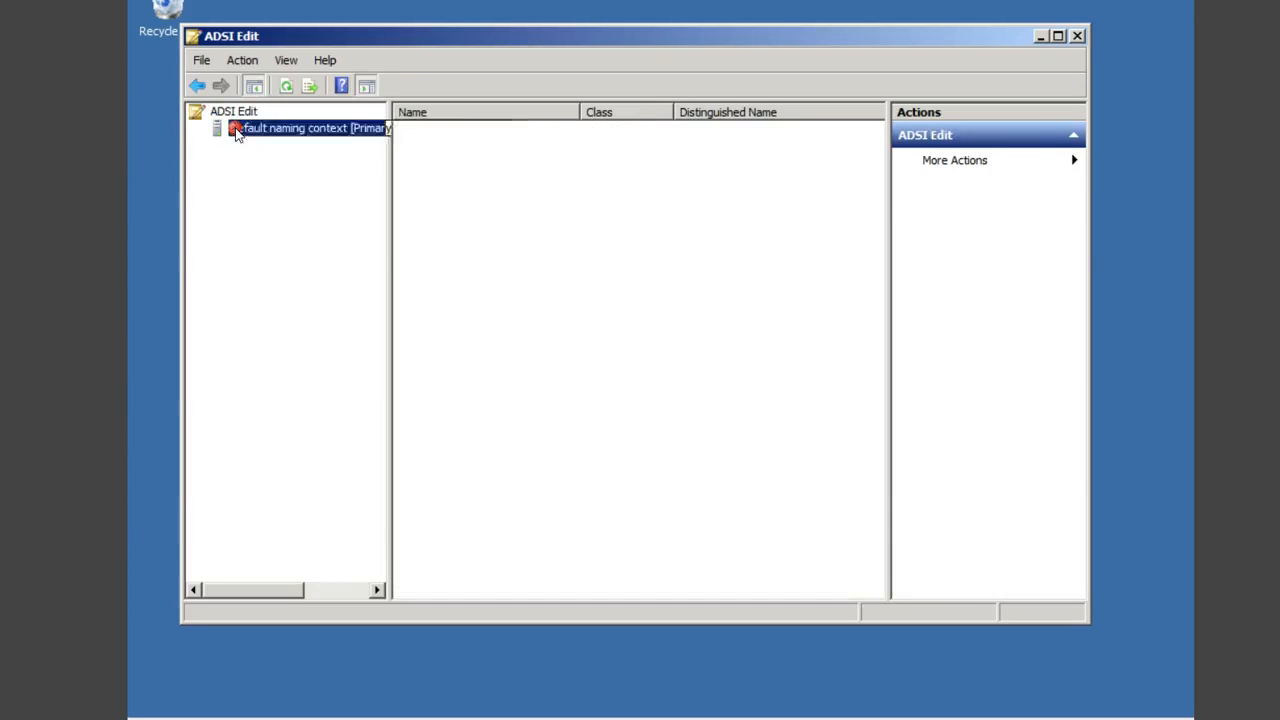
click(286, 144)
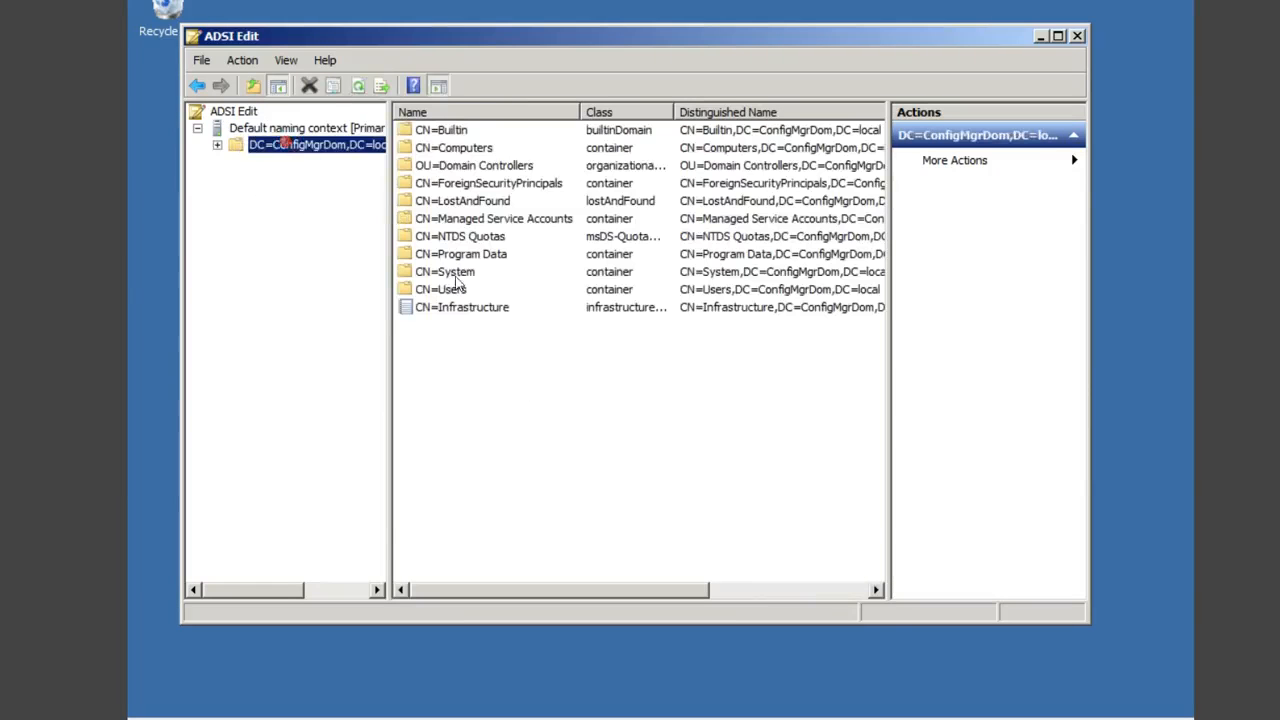
click(452, 274)
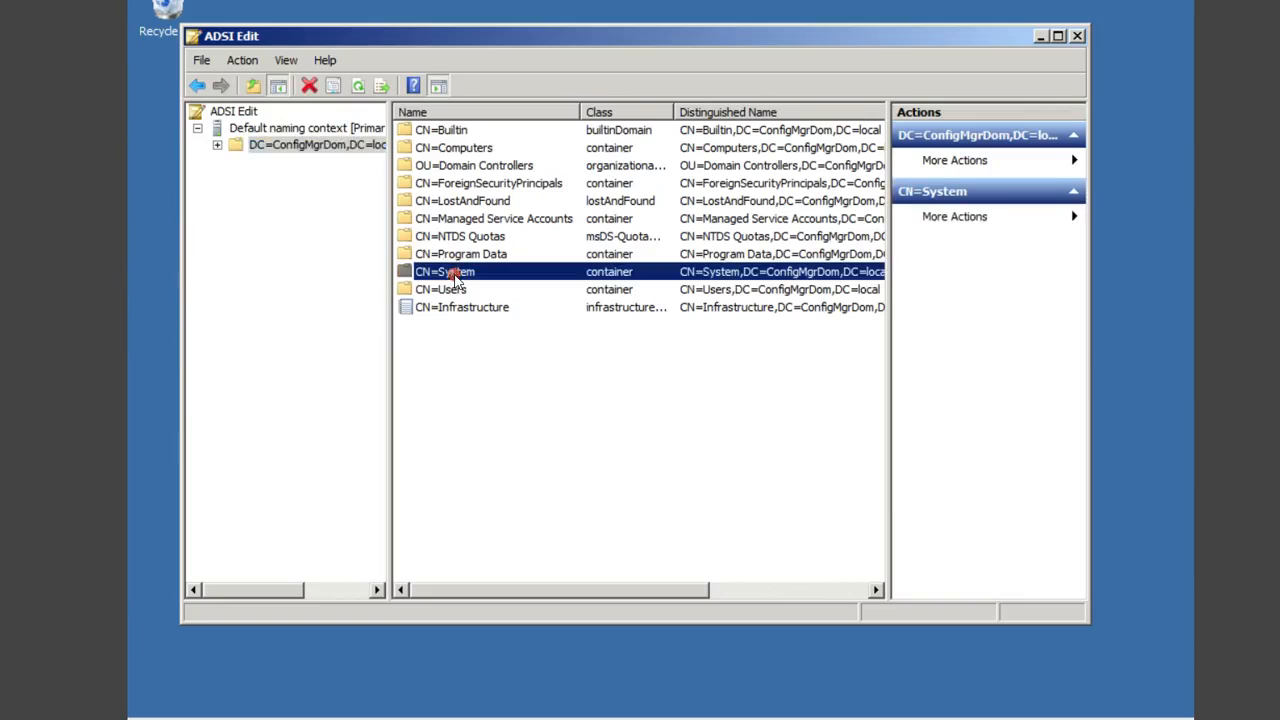
right_click(454, 275)
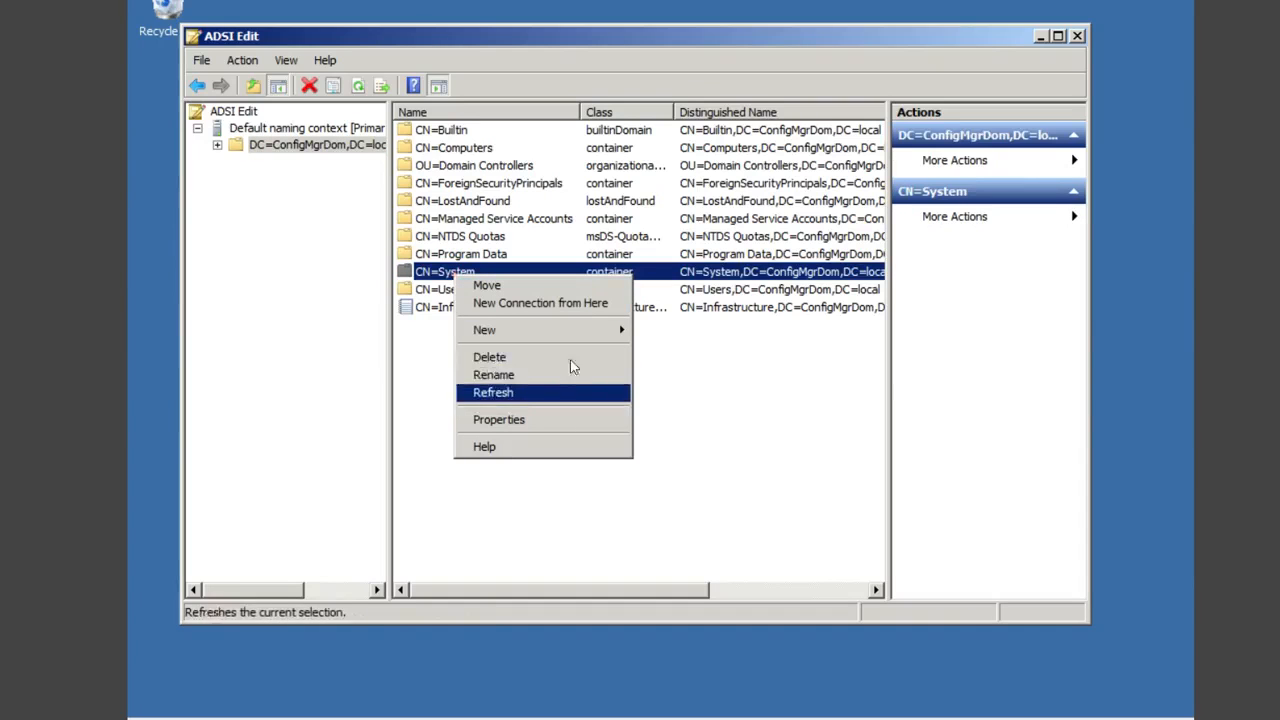
Step: Create a container-class object named 'System Management' under CN=System
mouse_move(576, 334)
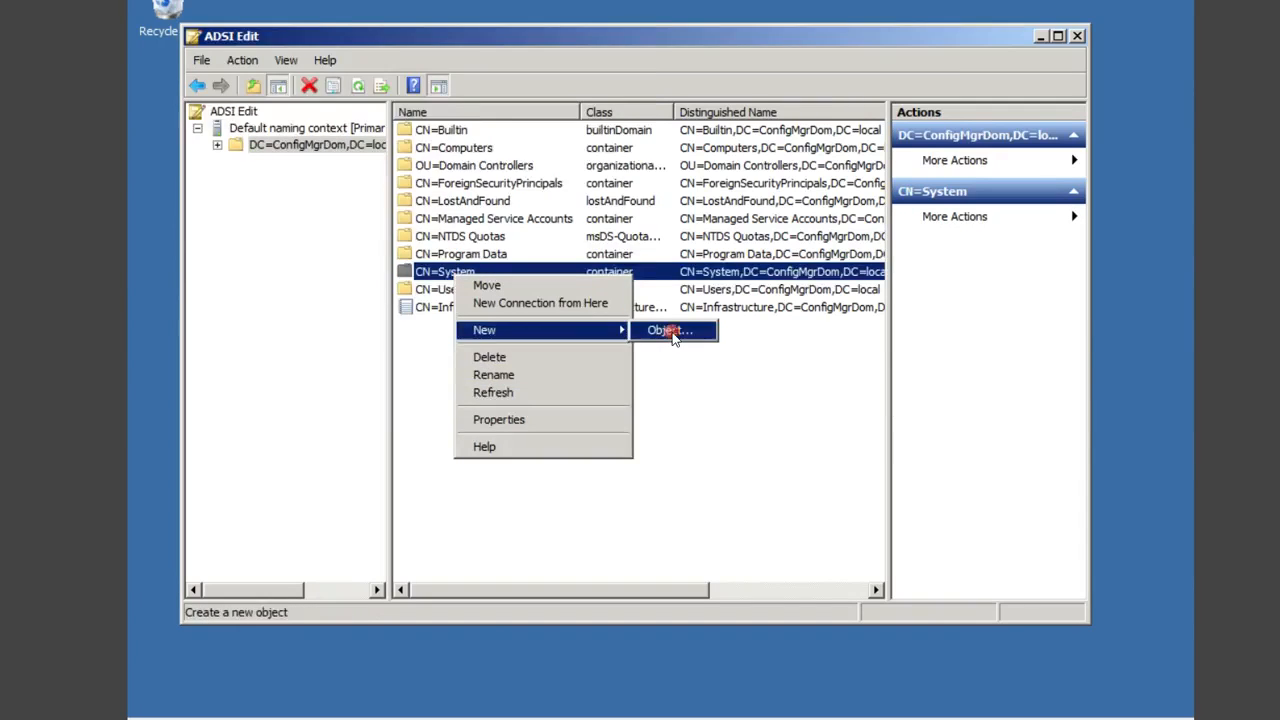
click(672, 332)
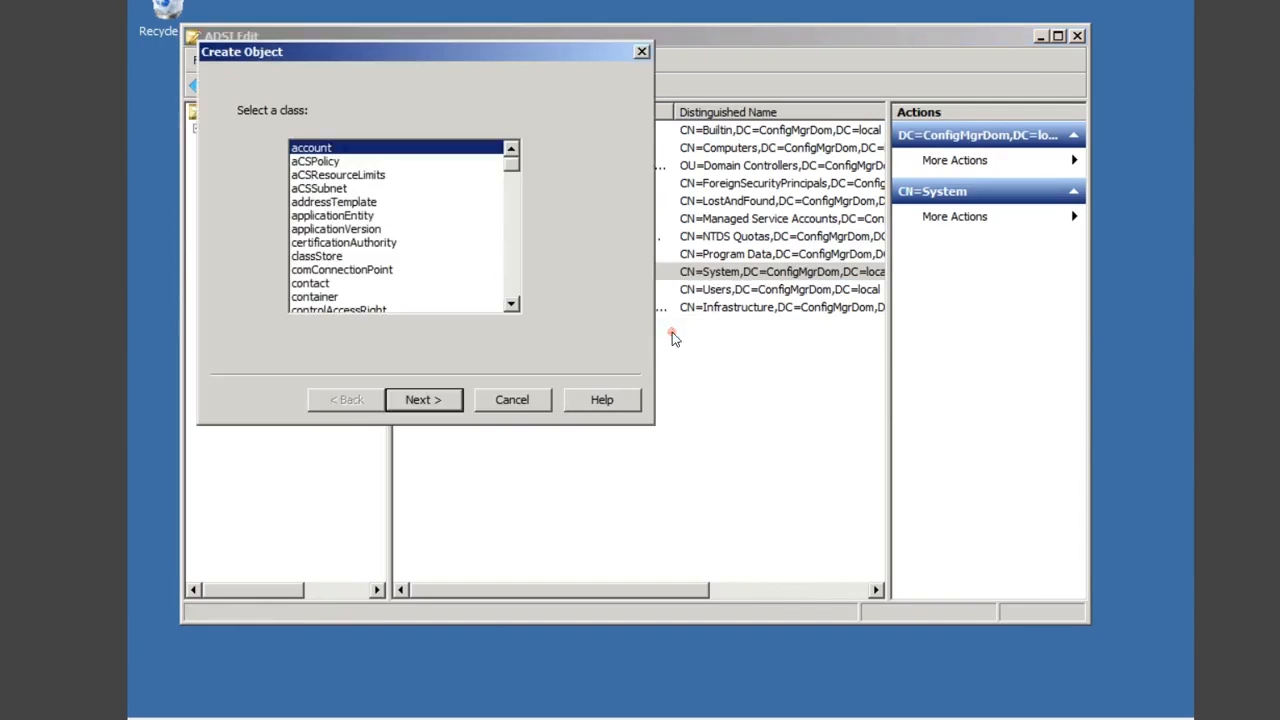
click(324, 297)
click(431, 399)
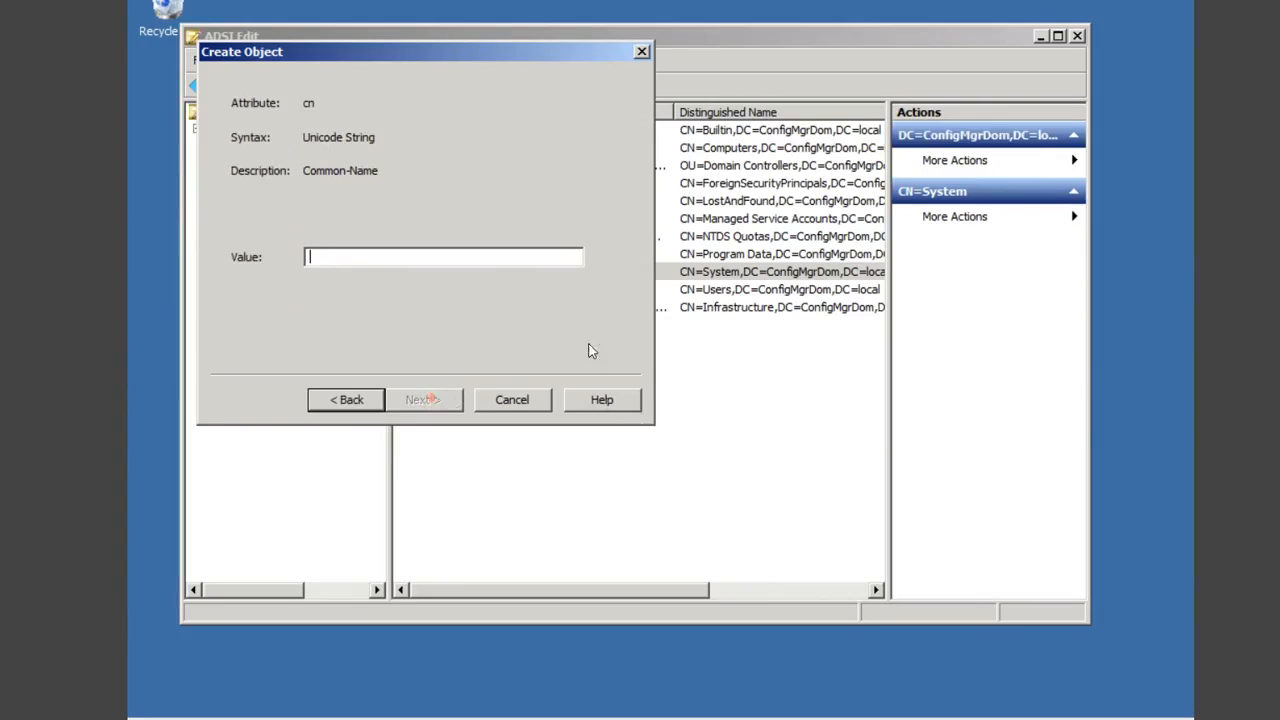
text(S)
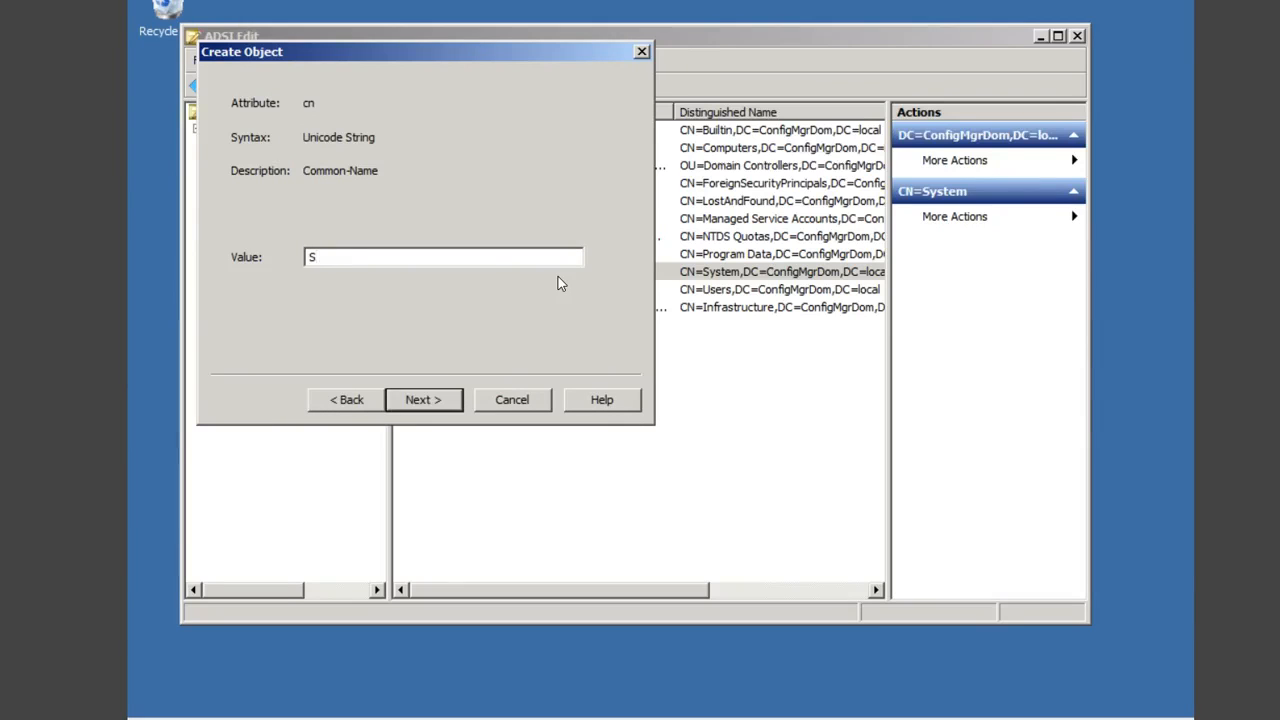
text(ystem Management)
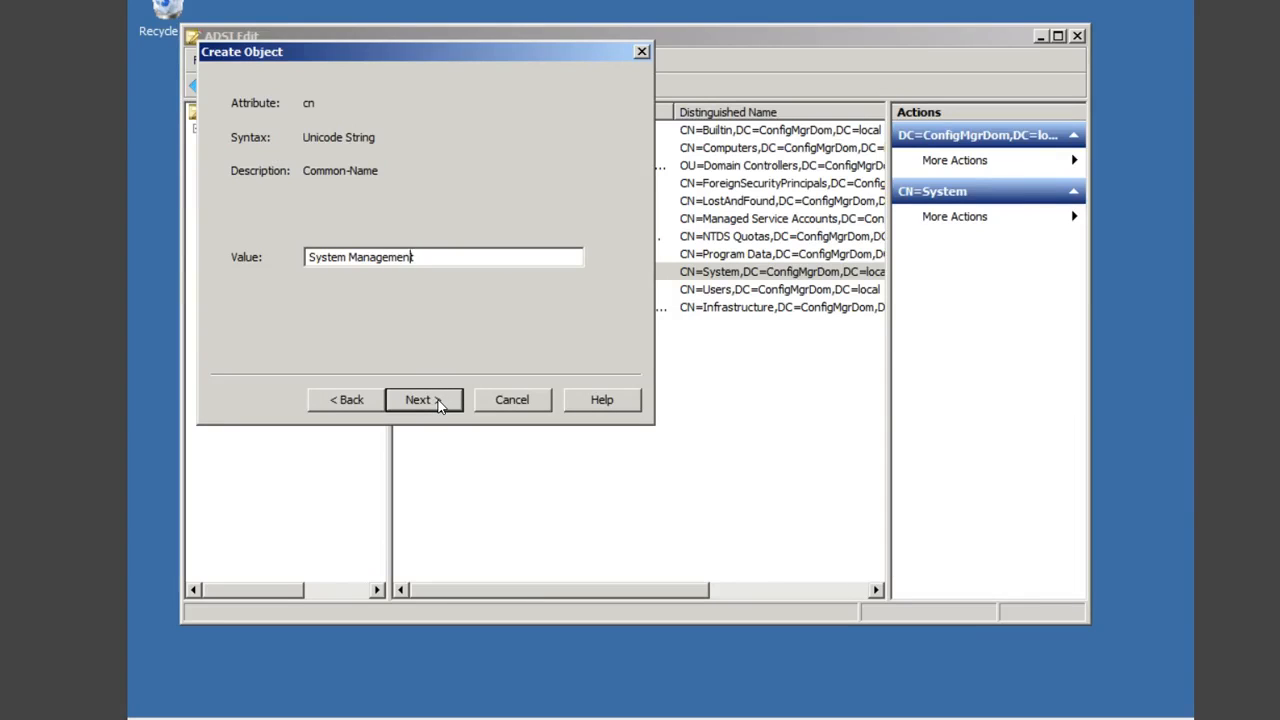
key(Left)
key(Left)
key(Left)
click(438, 402)
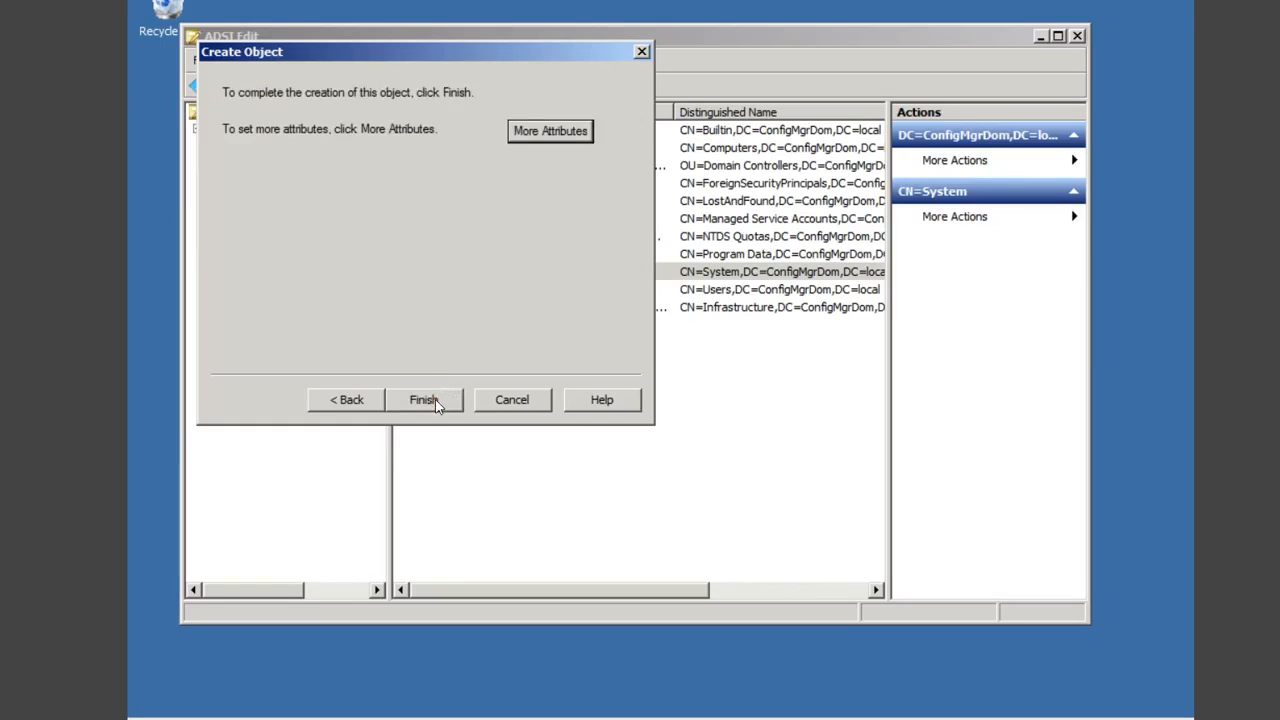
click(435, 399)
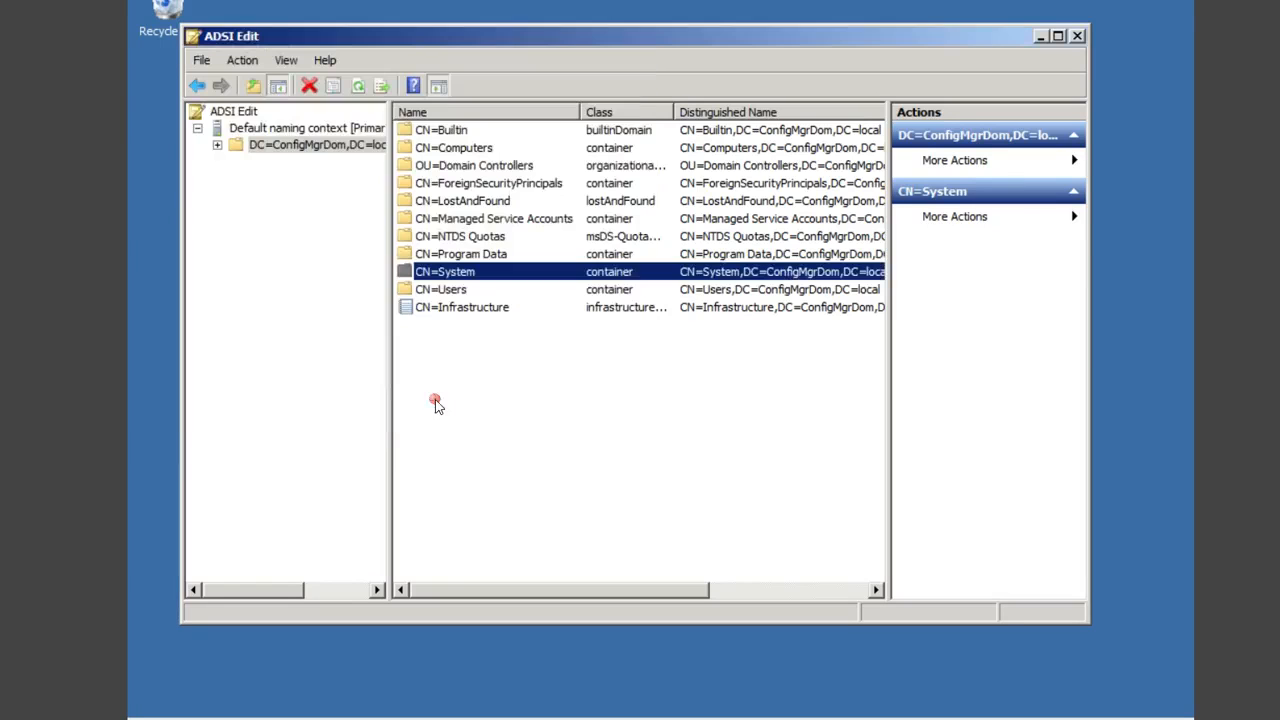
Step: Open the System Management container's Security properties and start adding an account
double_click(458, 274)
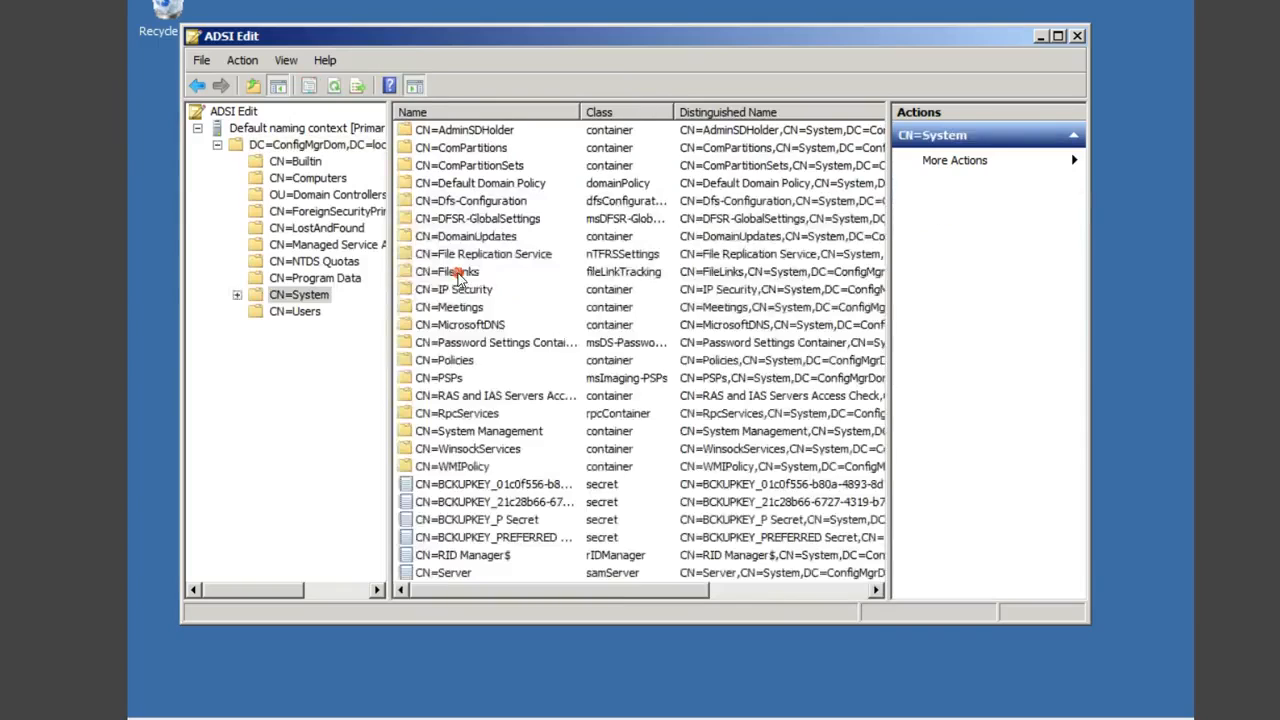
right_click(508, 434)
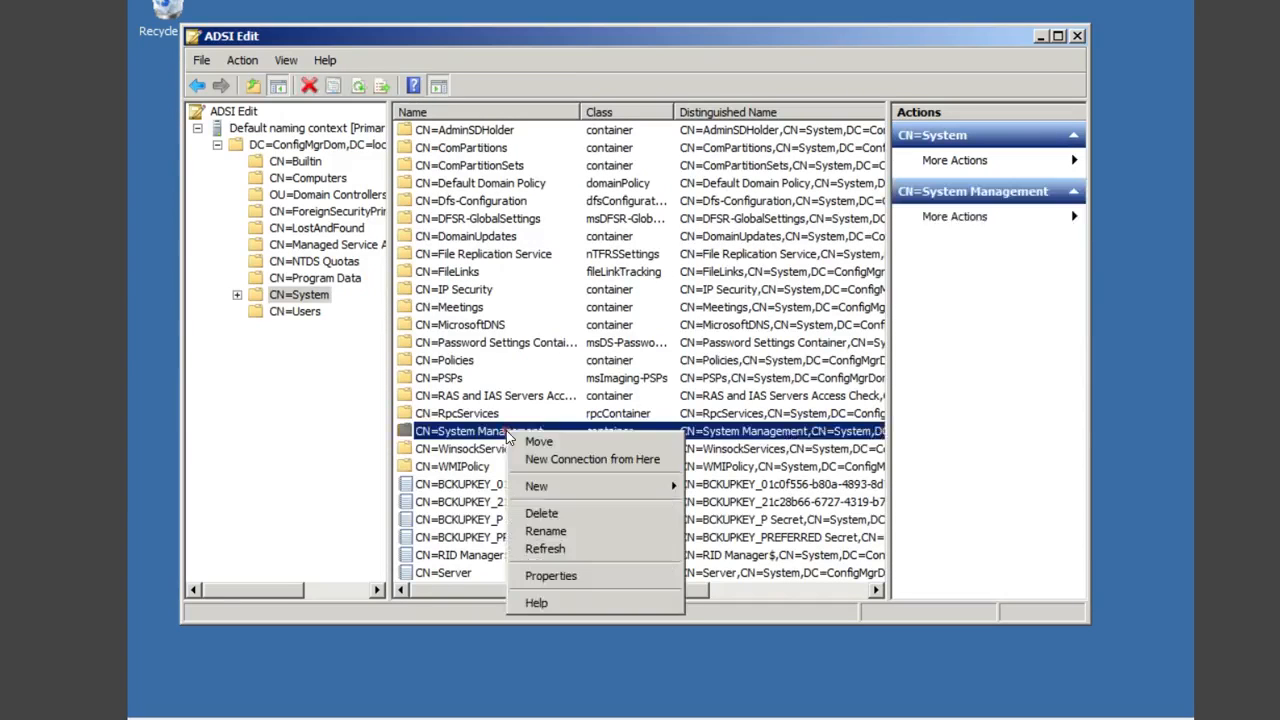
click(561, 578)
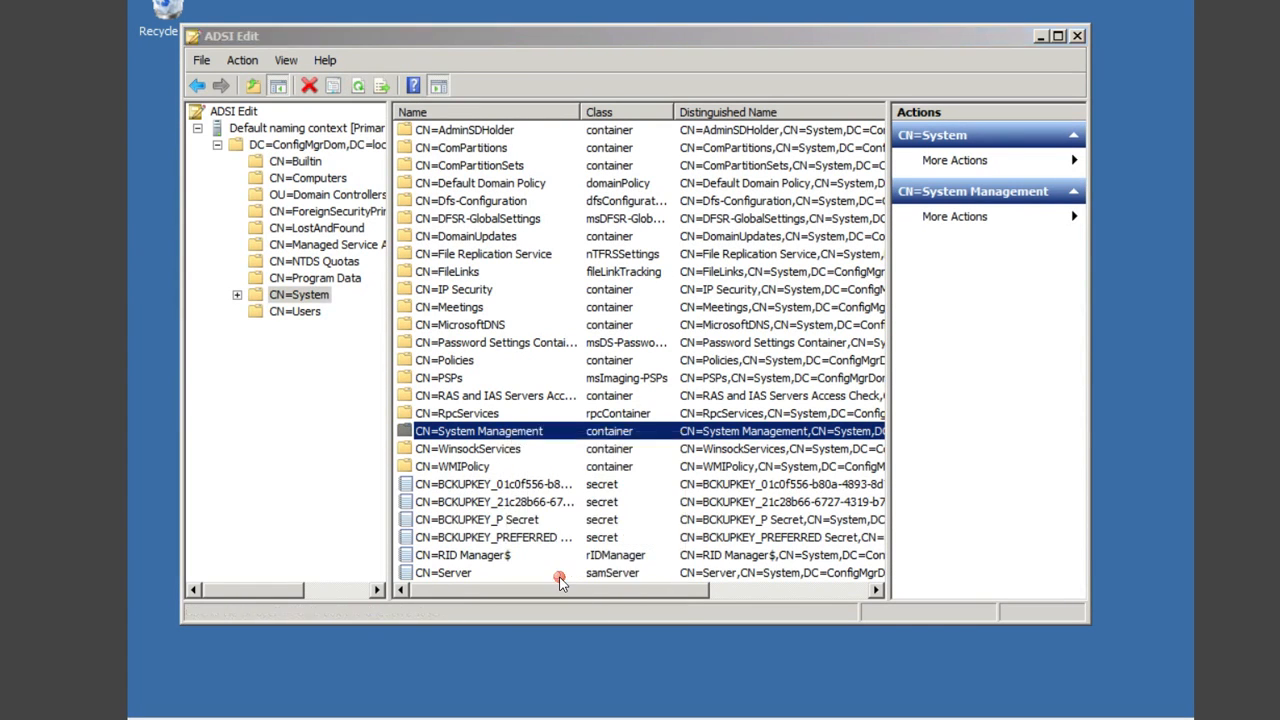
click(546, 136)
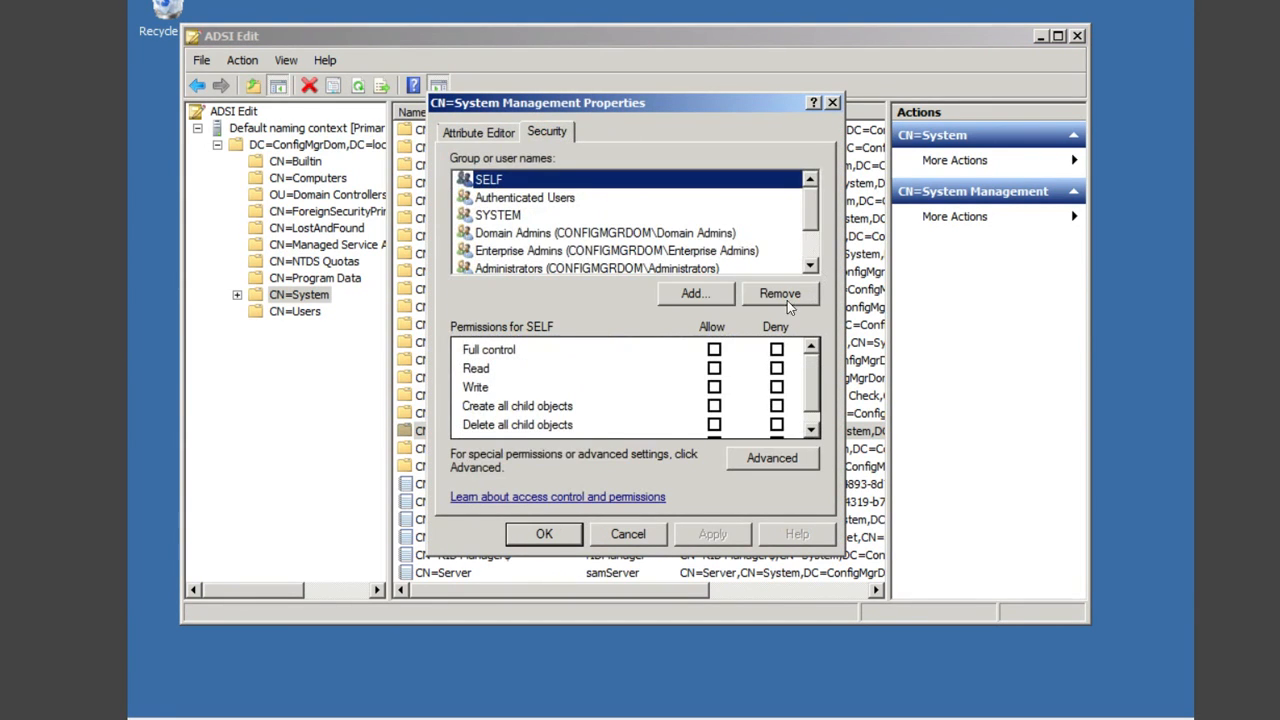
click(704, 293)
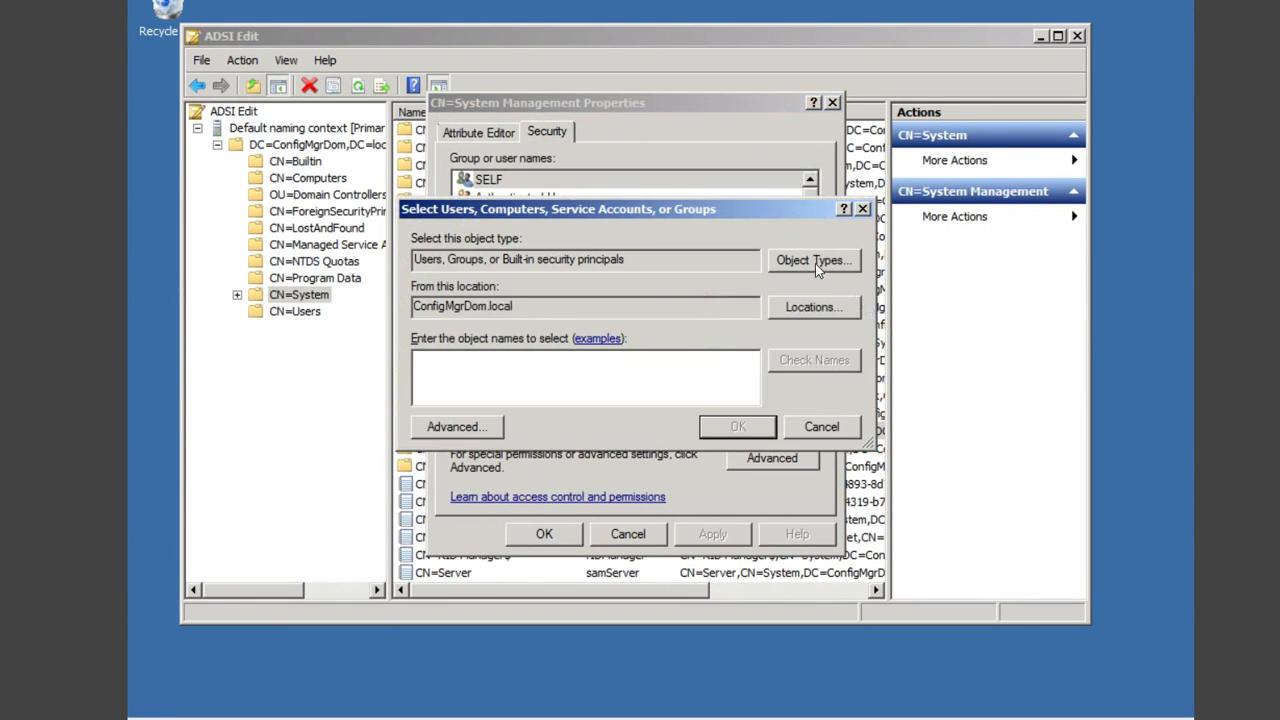
Step: Include Computers in the search and add the PRIMARY1 account found from 'prim'
click(815, 262)
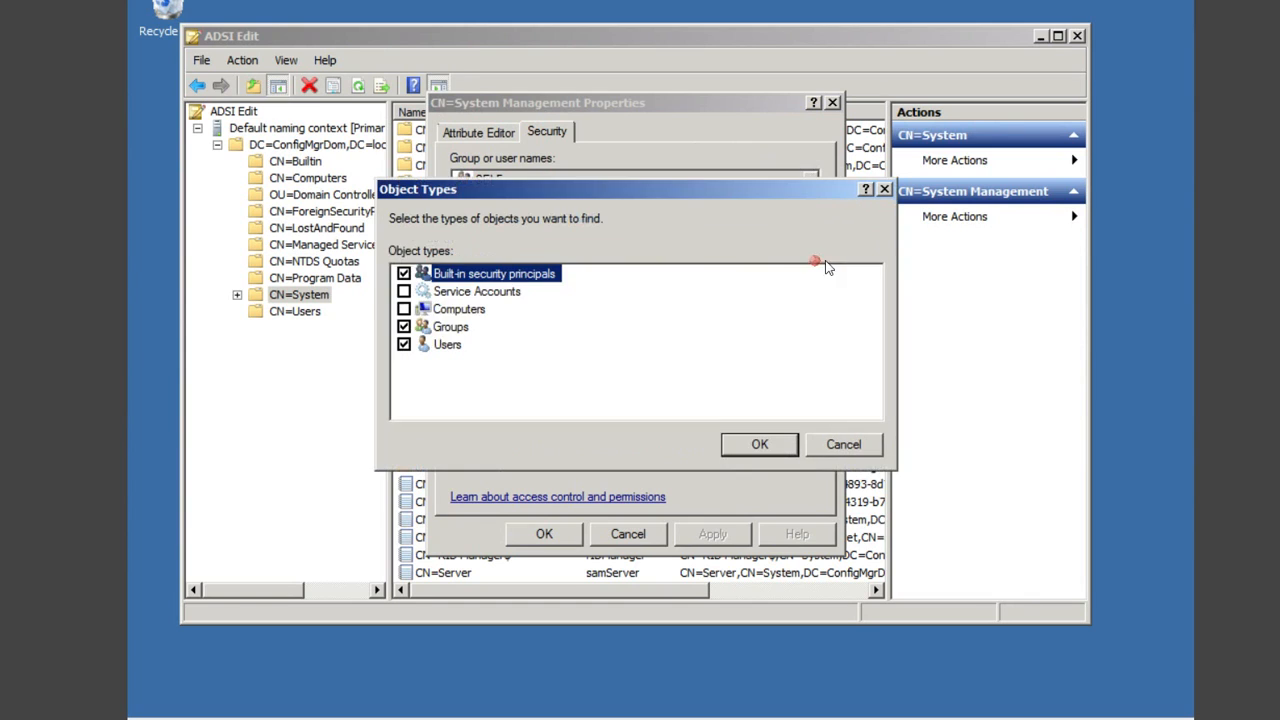
click(404, 310)
click(756, 445)
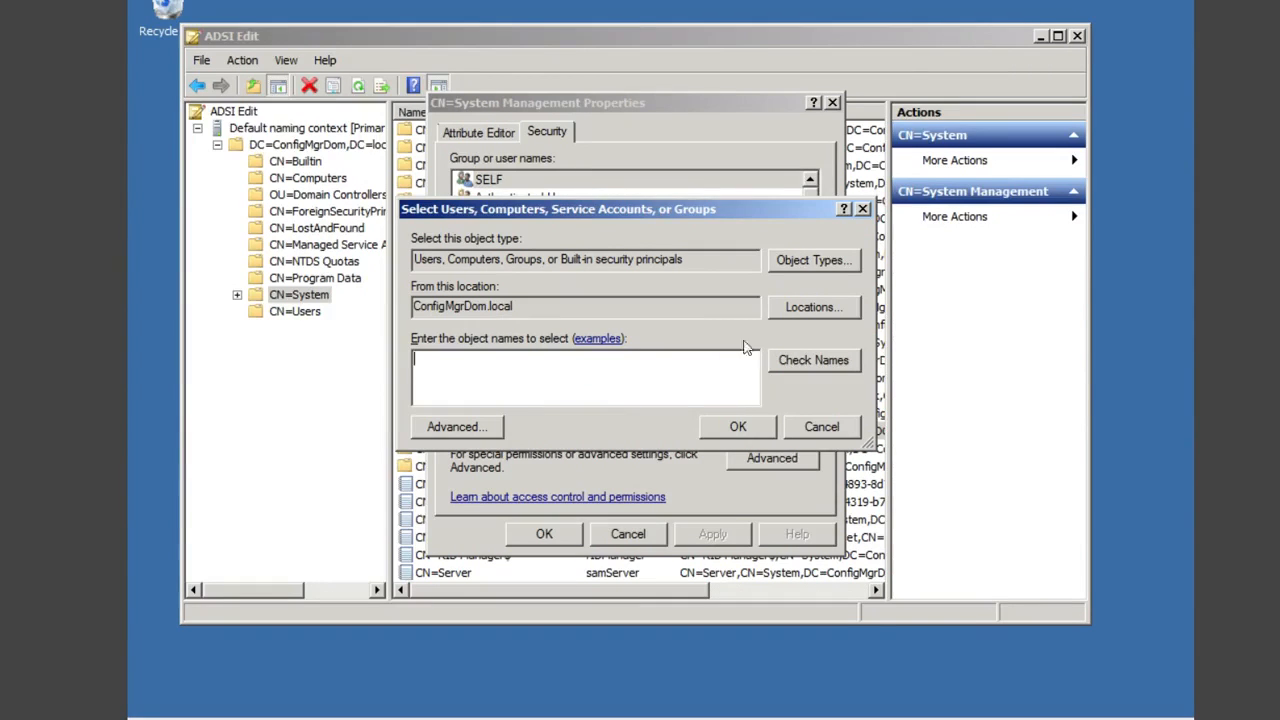
text(prim)
click(836, 361)
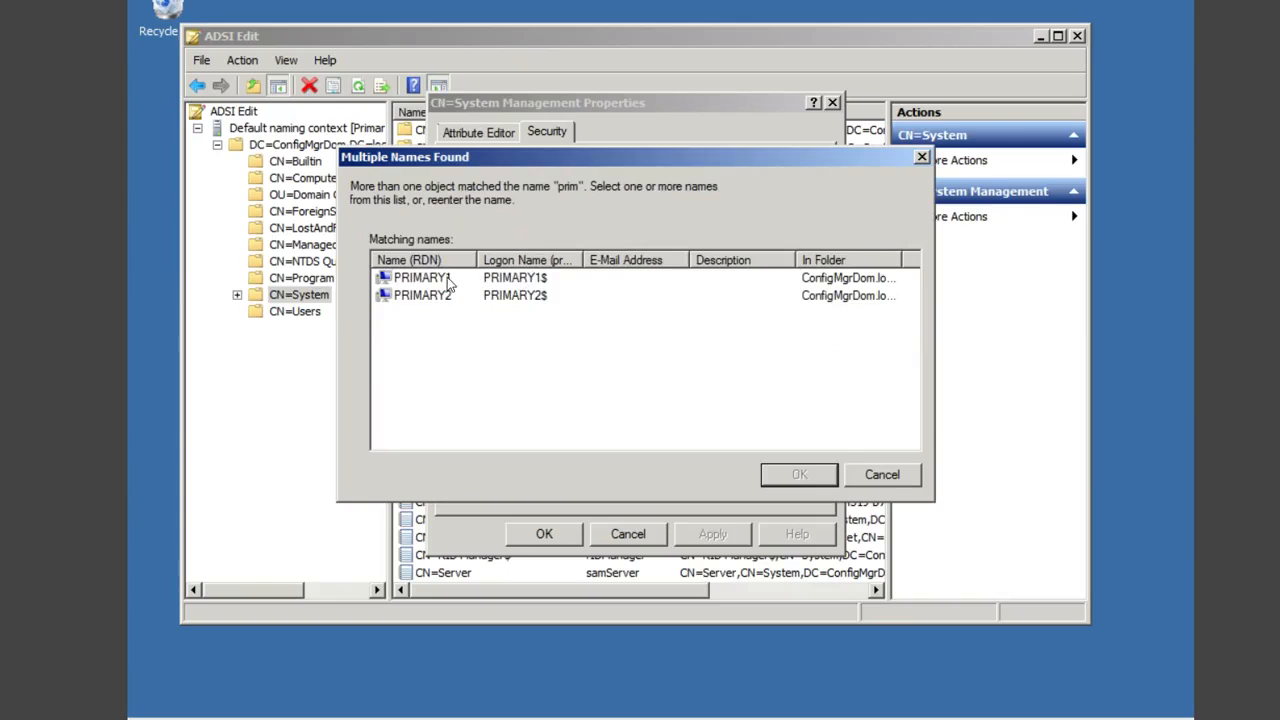
click(445, 280)
click(799, 474)
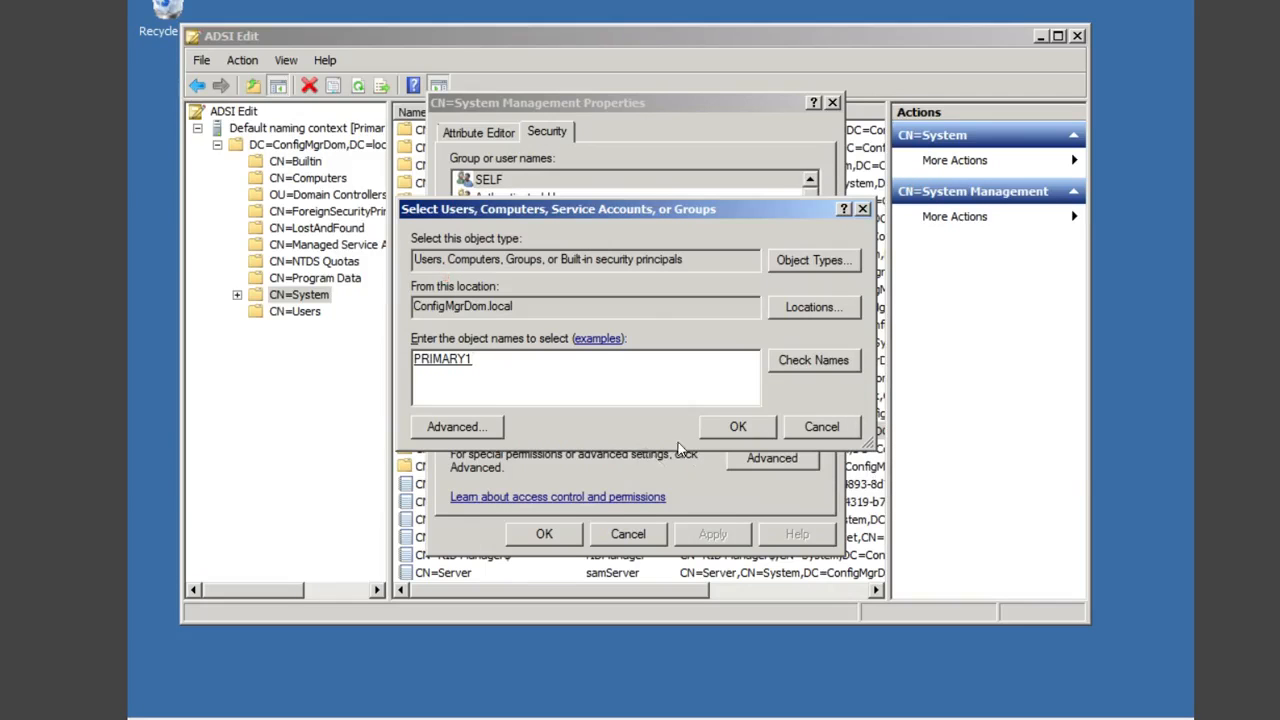
click(746, 425)
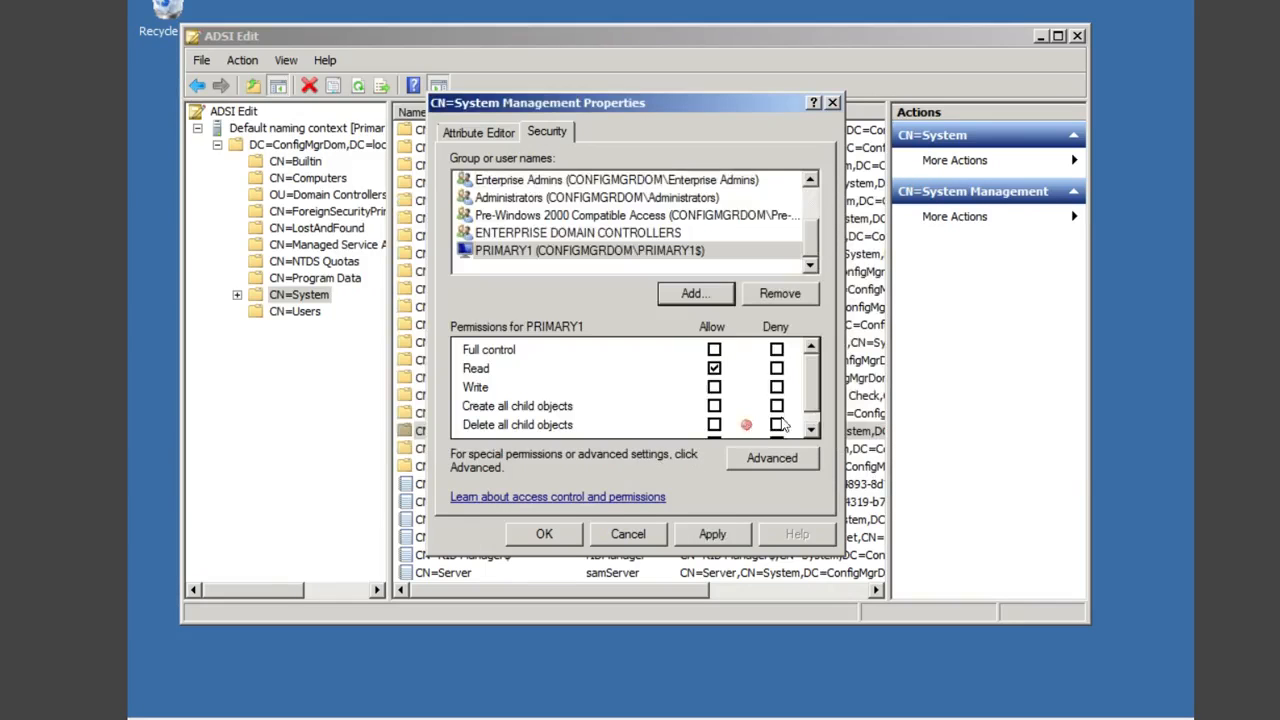
Step: Grant PRIMARY1 Full control applying to this object and all descendant objects, then close all dialogs
click(714, 351)
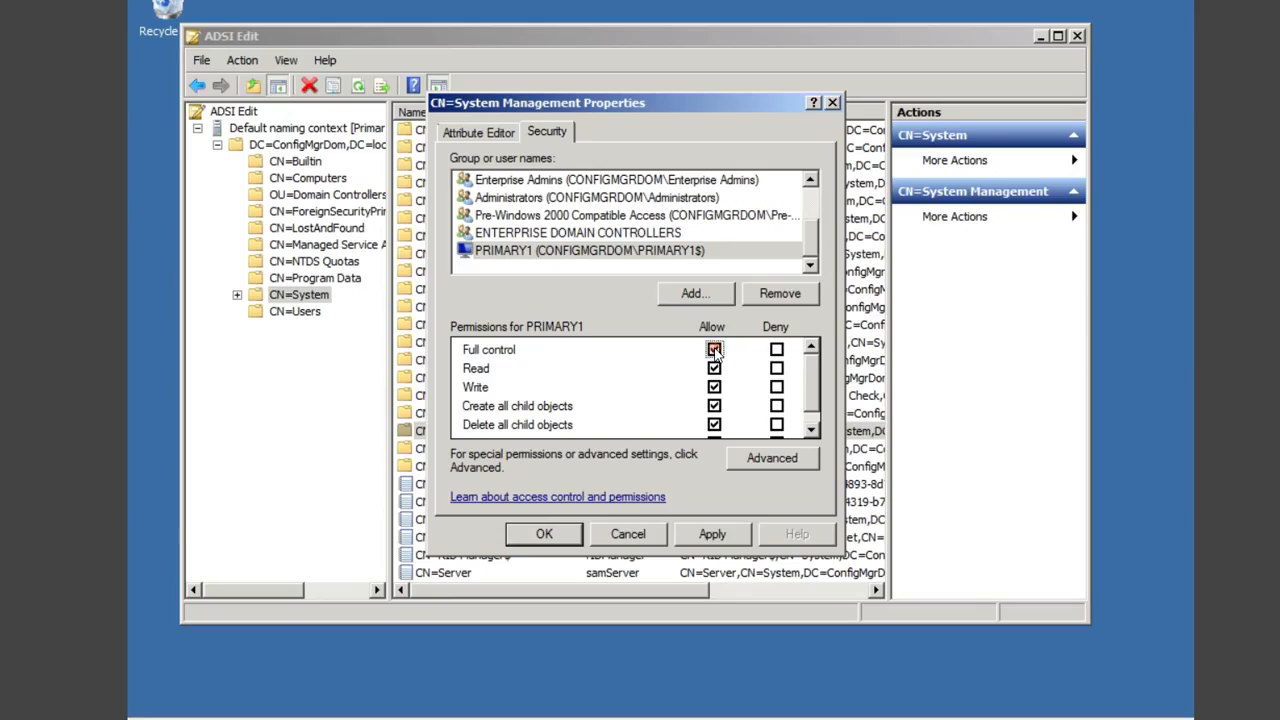
click(762, 457)
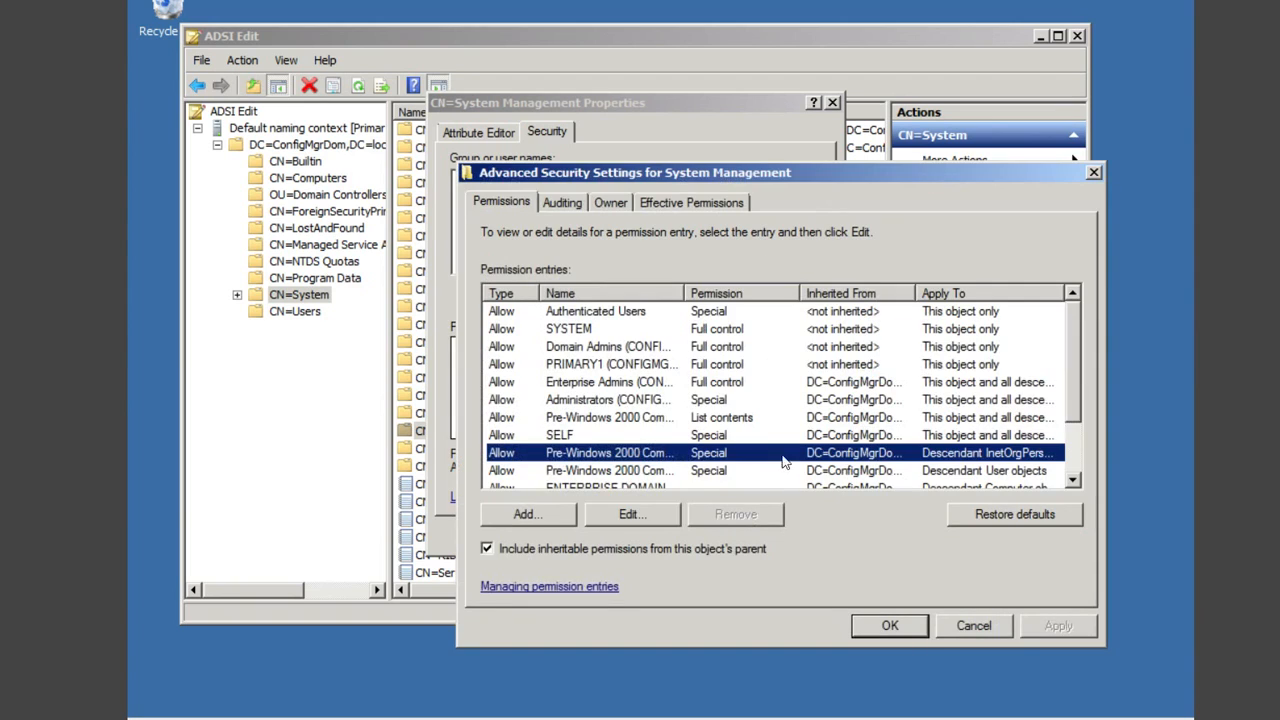
click(590, 365)
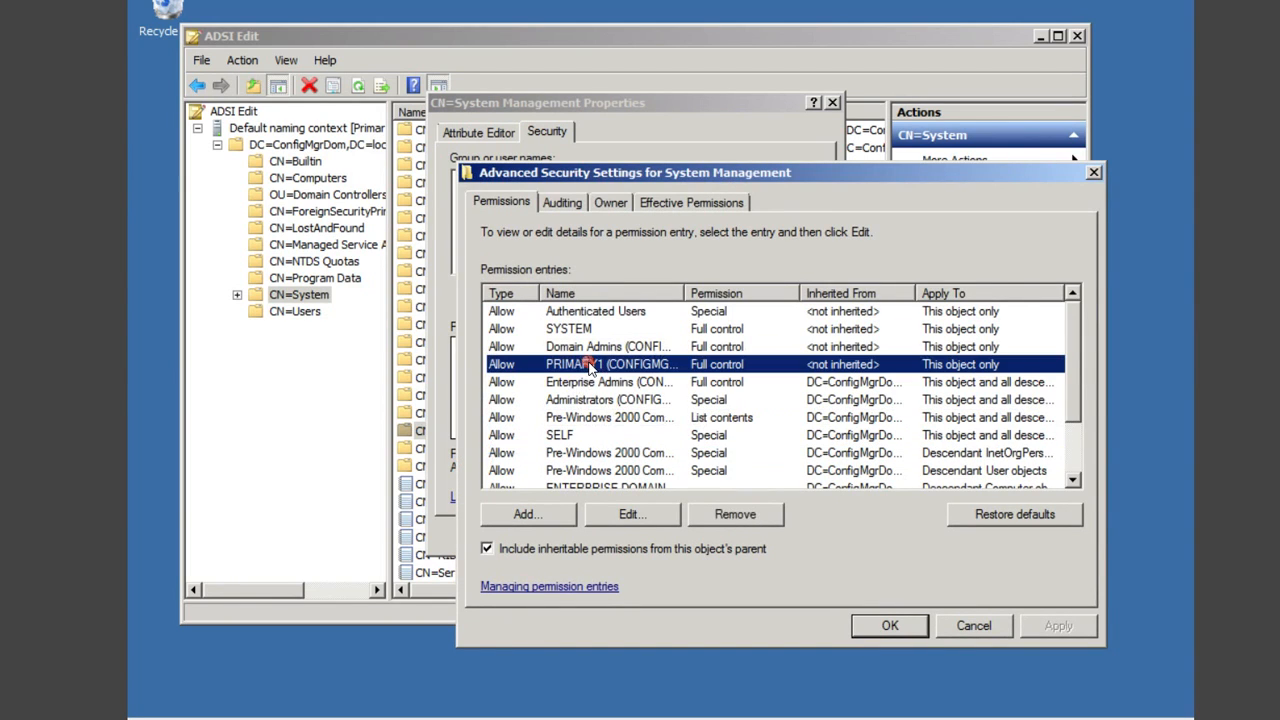
click(630, 513)
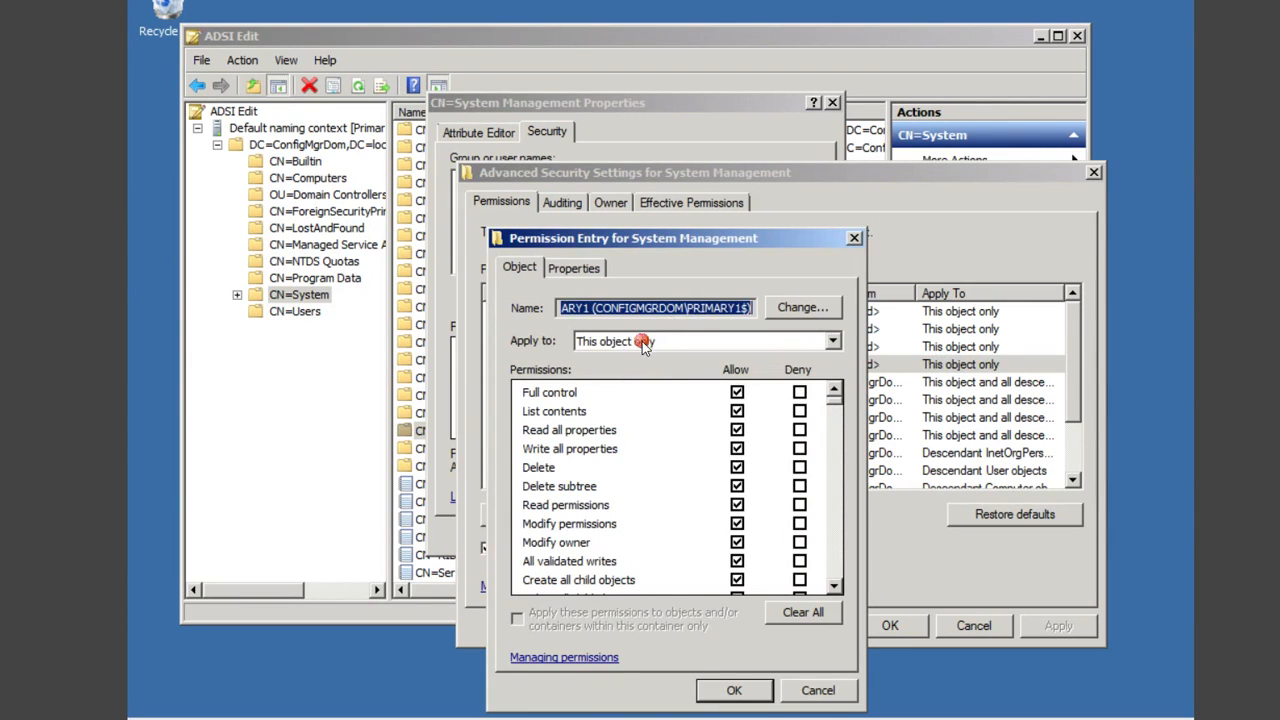
click(642, 341)
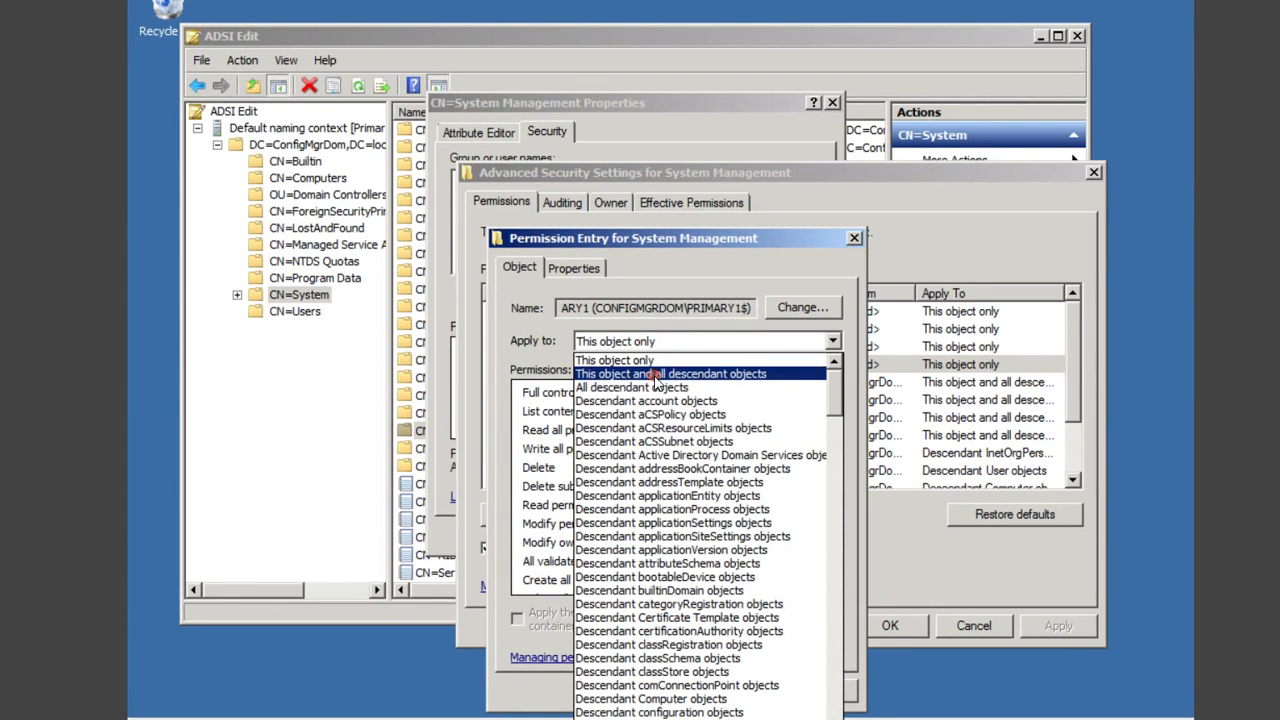
click(655, 374)
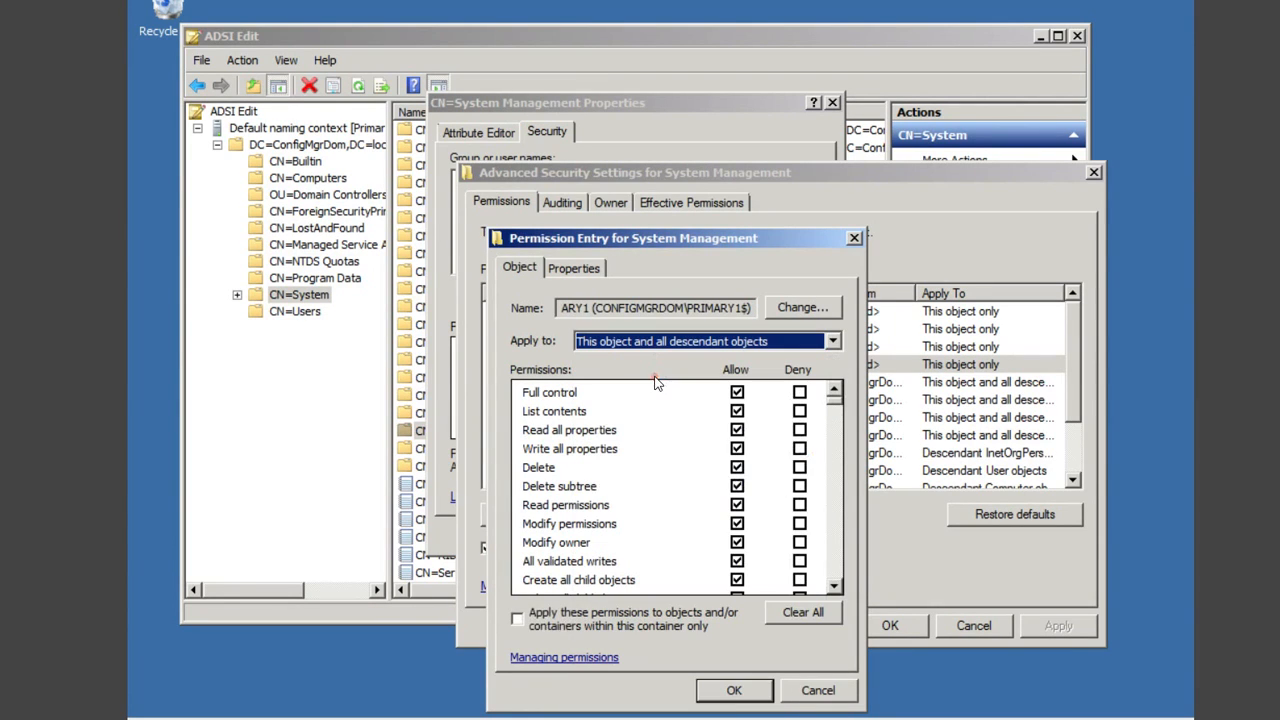
click(747, 689)
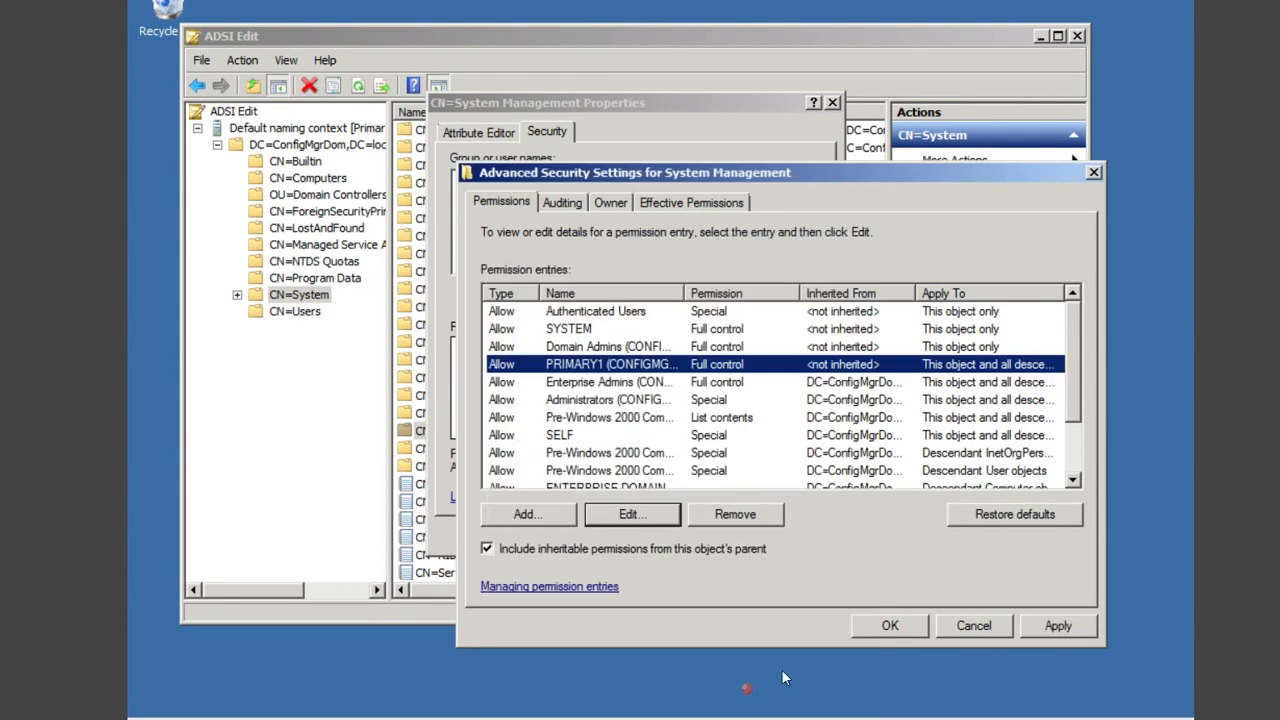
click(890, 625)
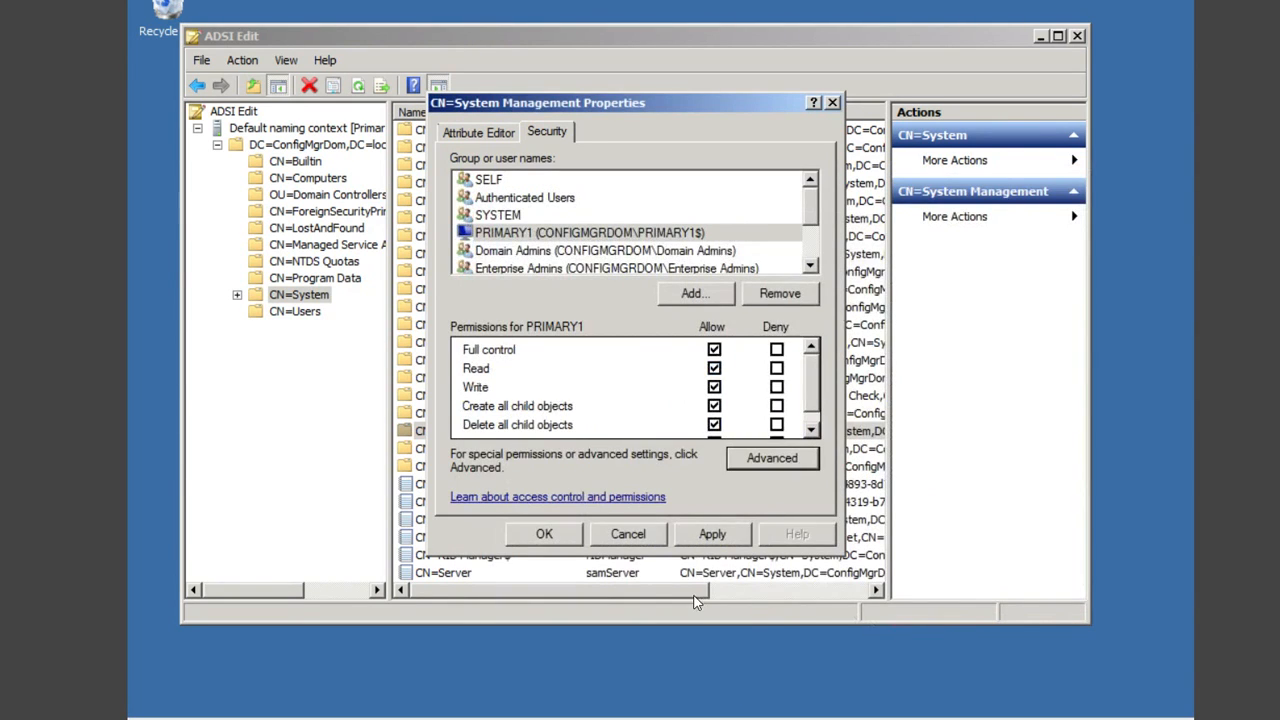
click(549, 536)
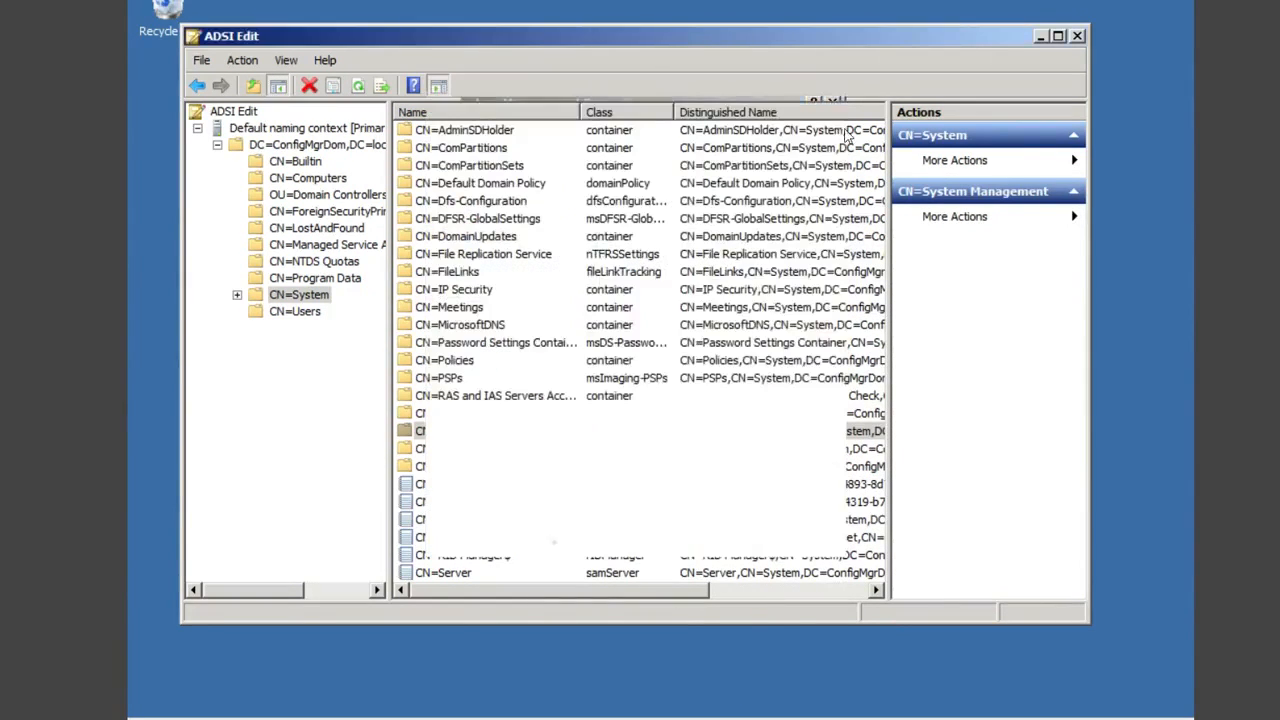
Step: Close ADSI Edit and run splash from C:\ConfigMgr2012R2 to start Configuration Manager setup
click(1079, 36)
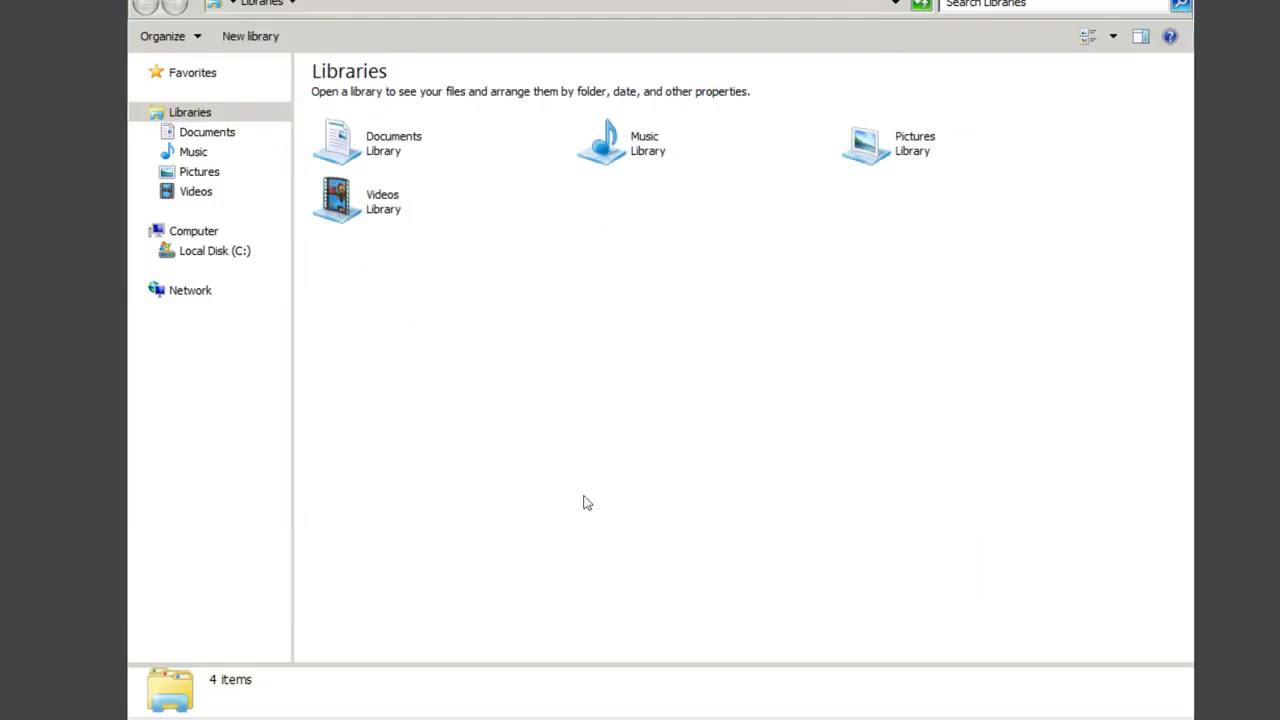
click(221, 258)
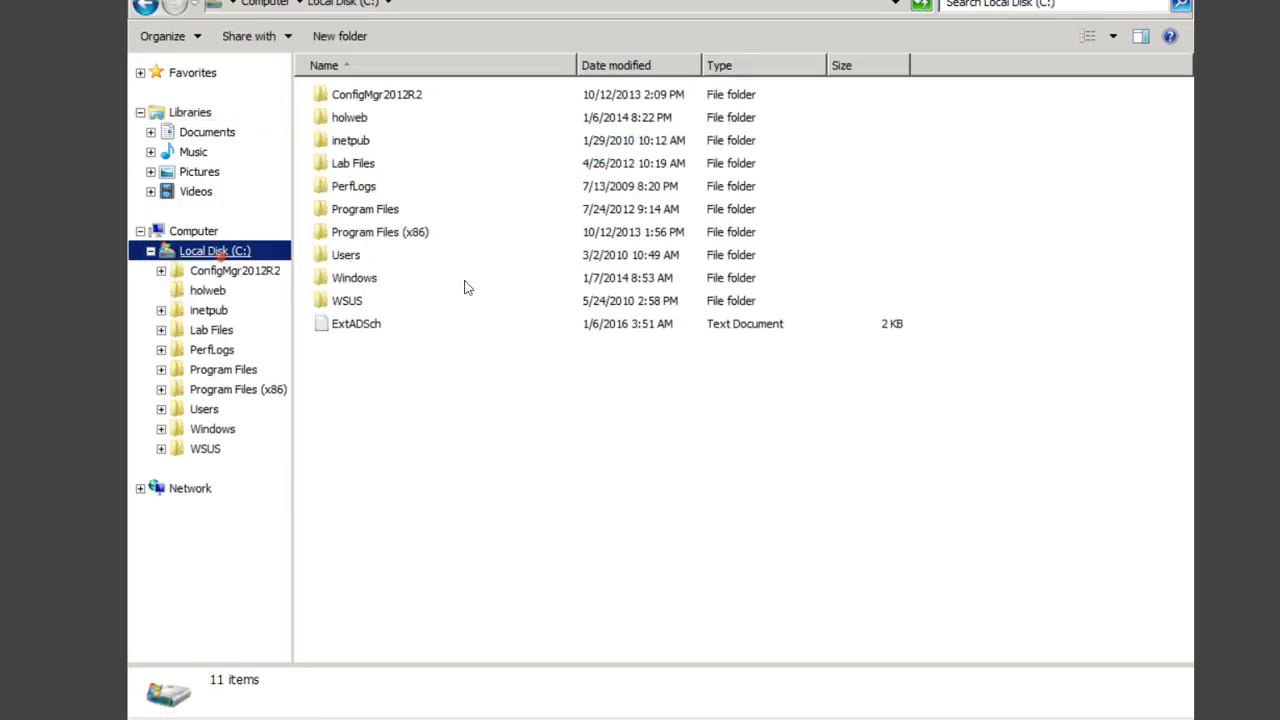
double_click(400, 100)
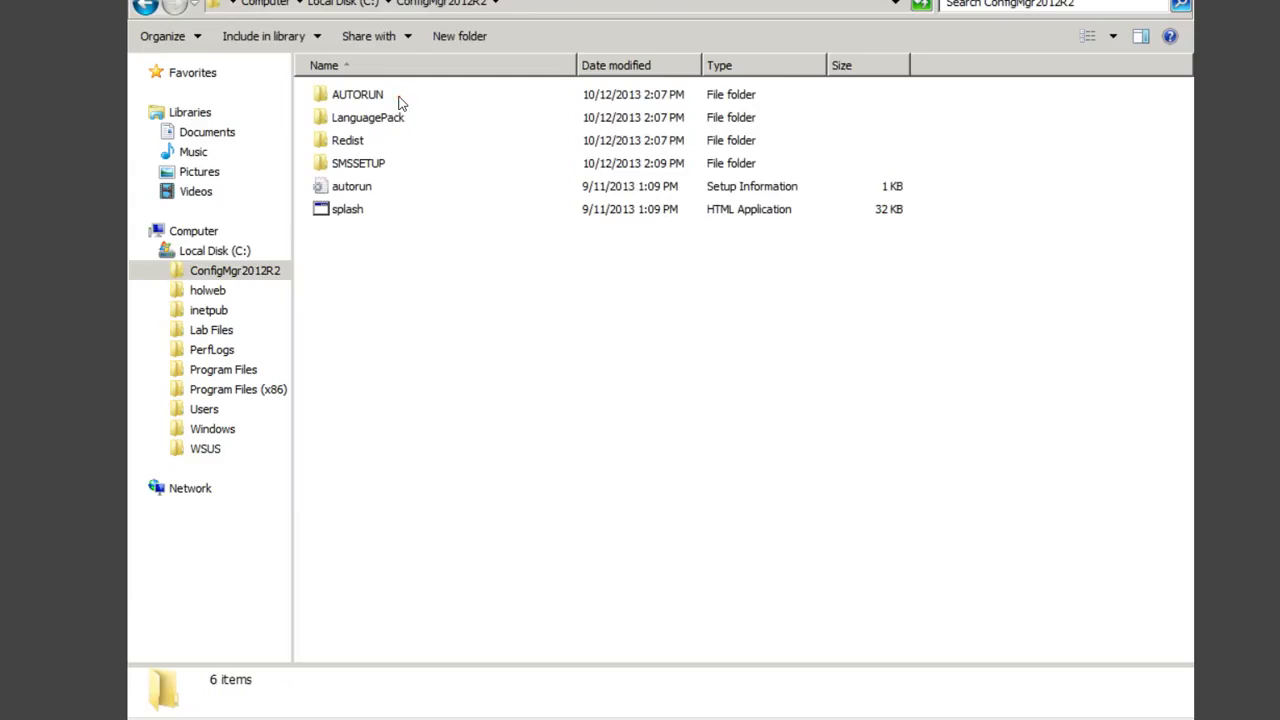
double_click(357, 211)
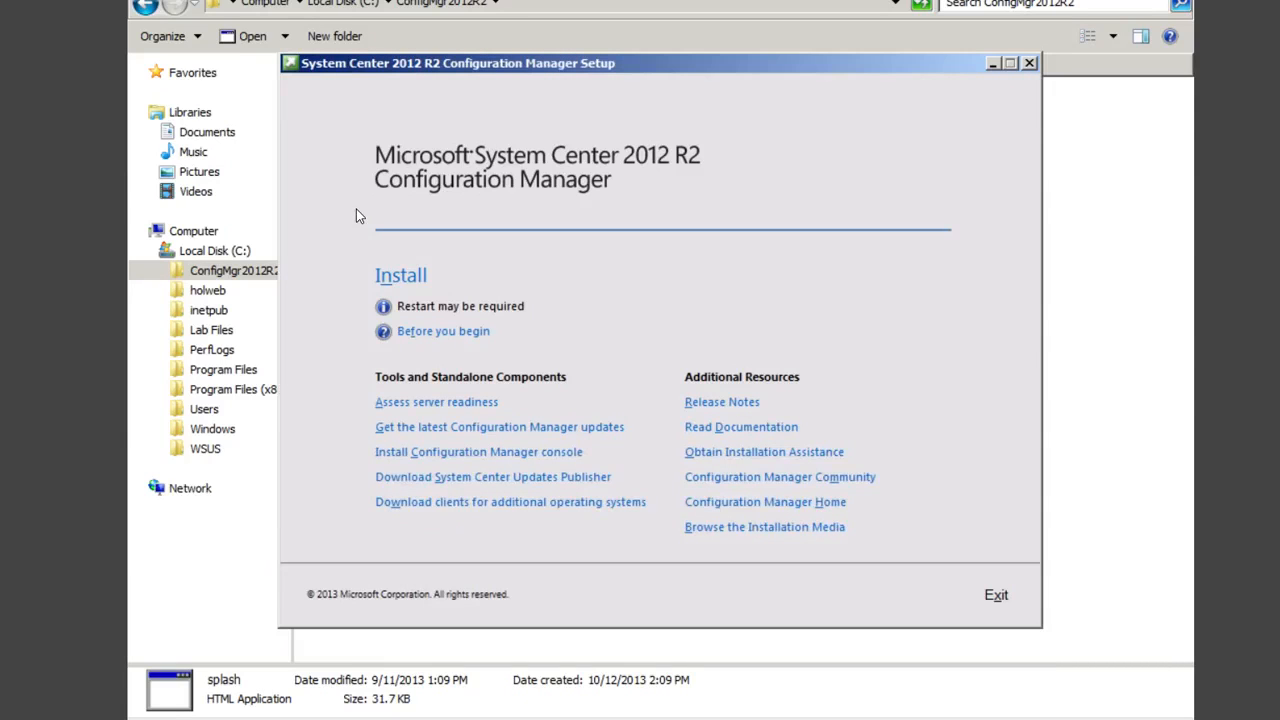
Step: Start the Install wizard, pass the Before You Begin page, and bring the wizard window forward
click(397, 277)
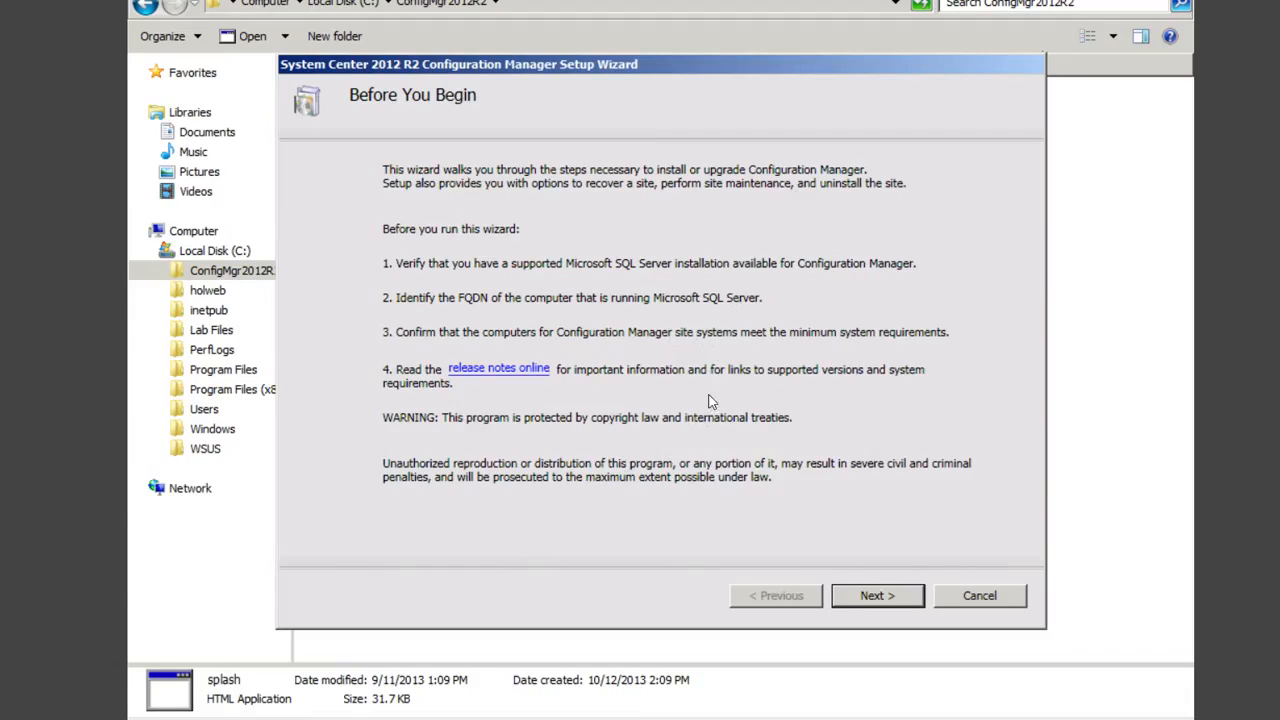
click(883, 598)
click(883, 598)
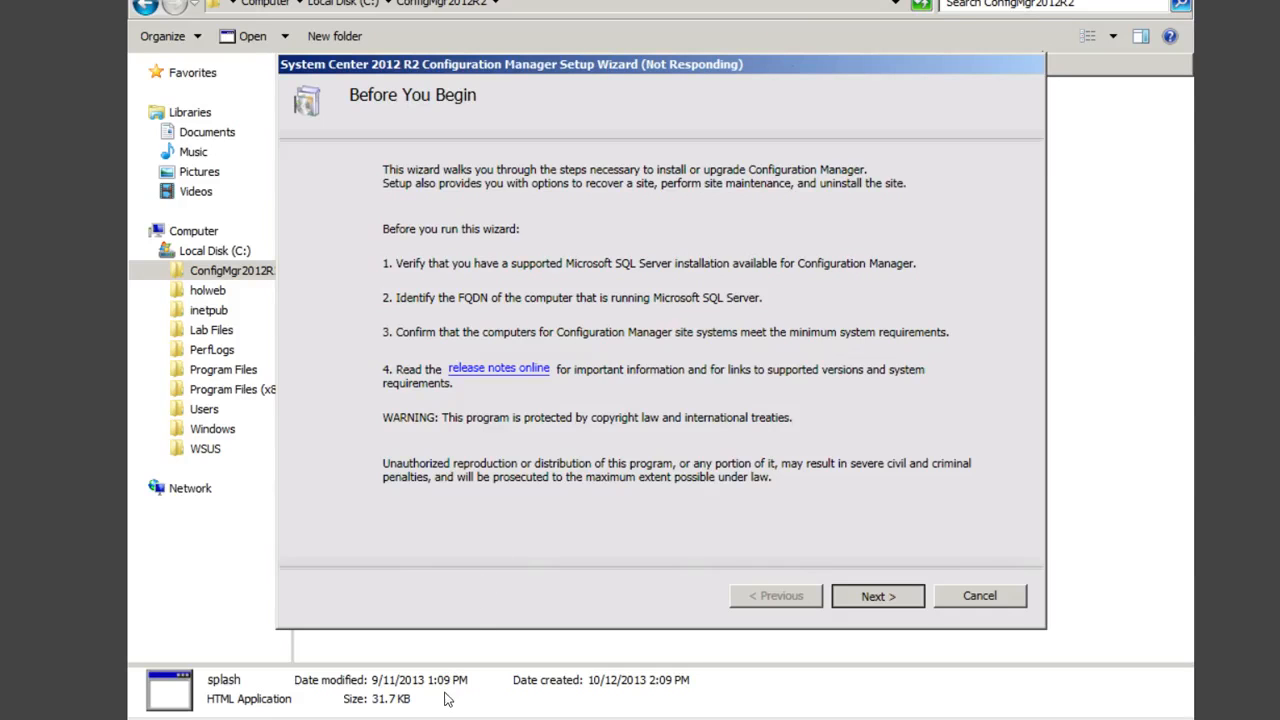
click(429, 719)
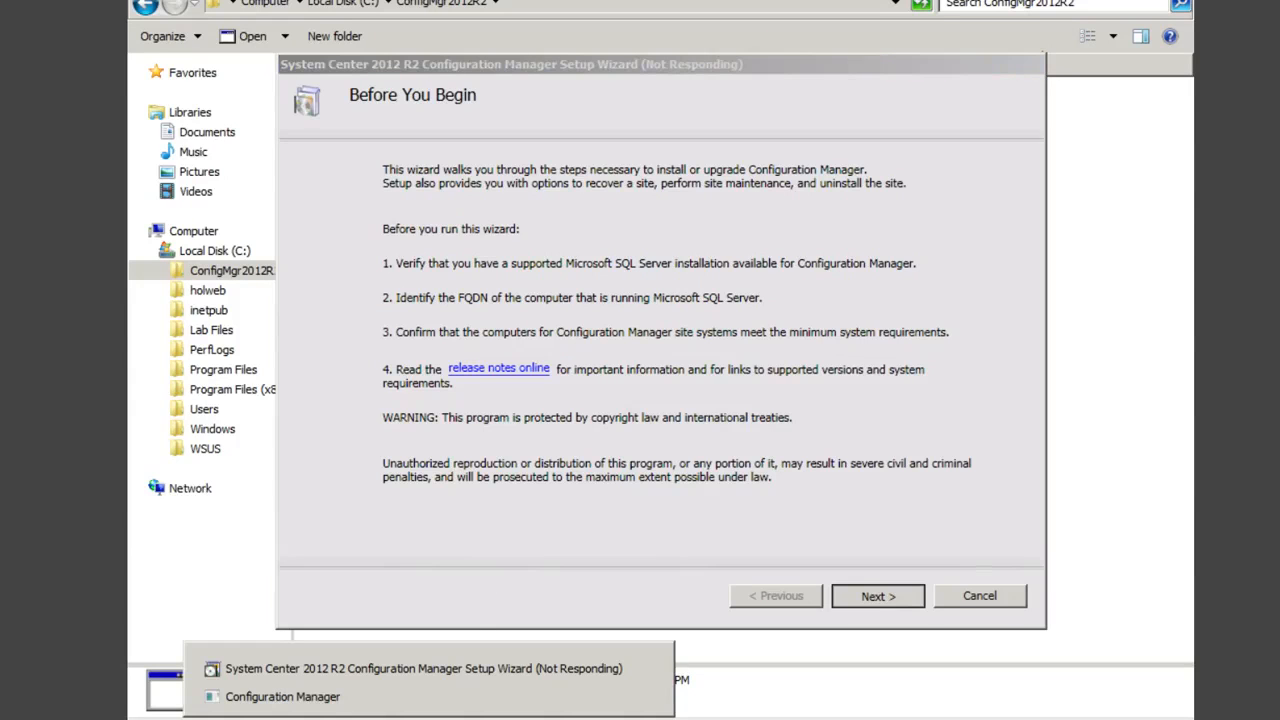
click(340, 697)
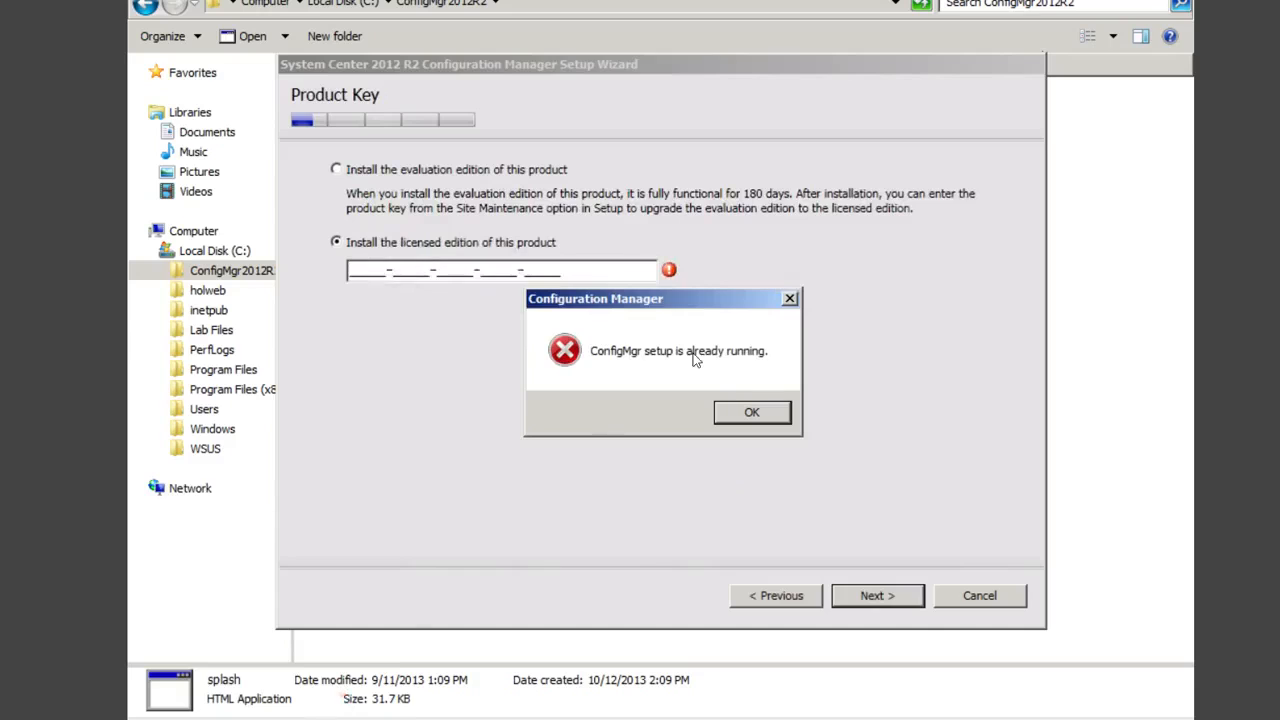
Step: Dismiss the error, choose the evaluation edition, and accept the software license terms
click(752, 414)
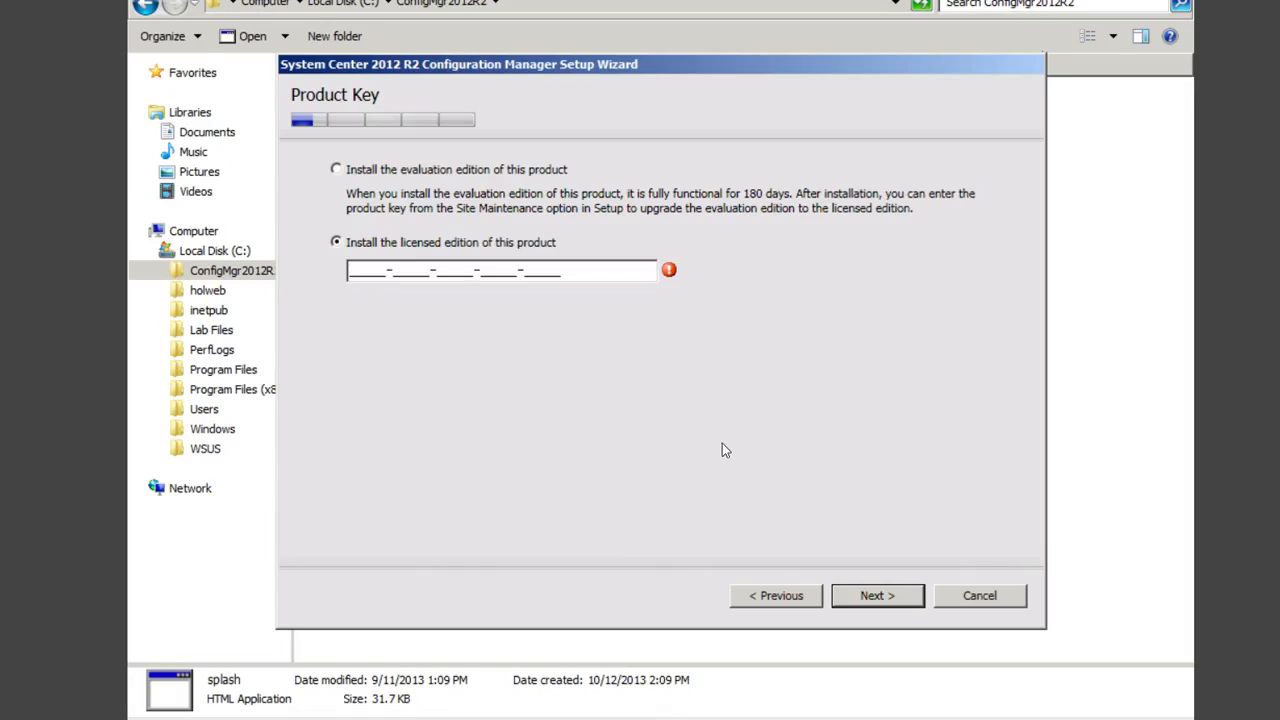
click(356, 174)
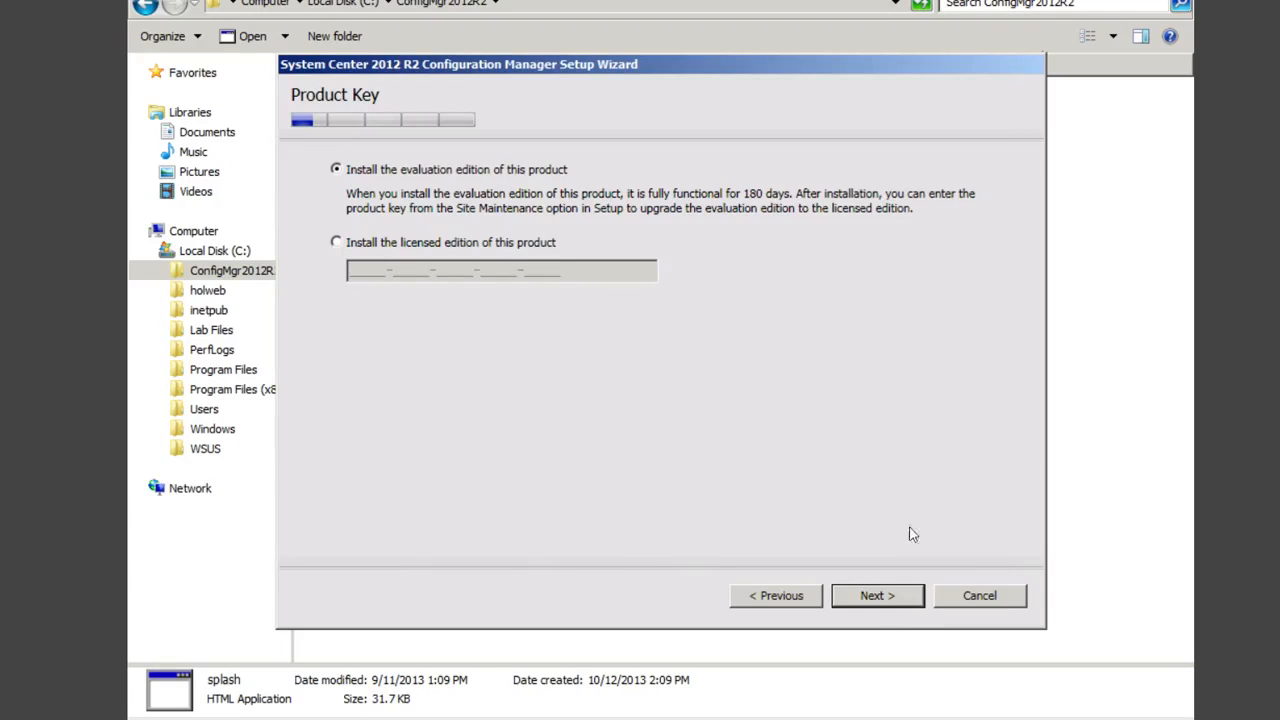
click(877, 596)
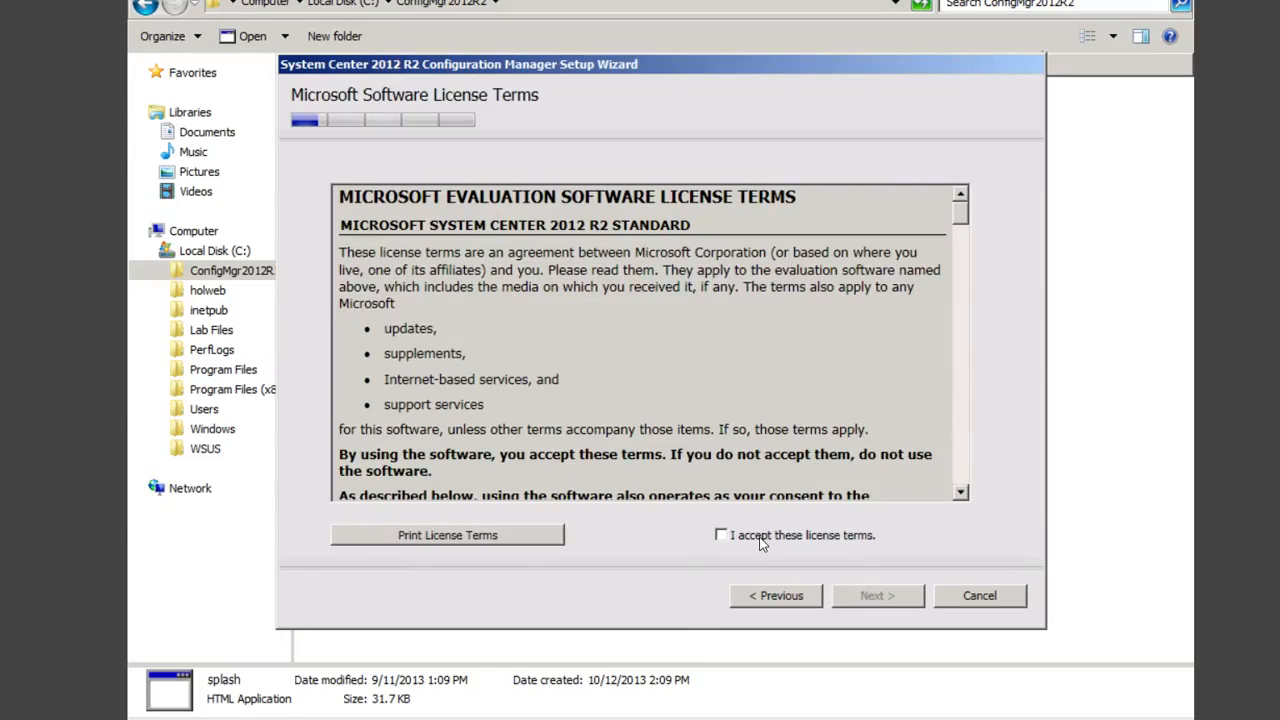
click(760, 538)
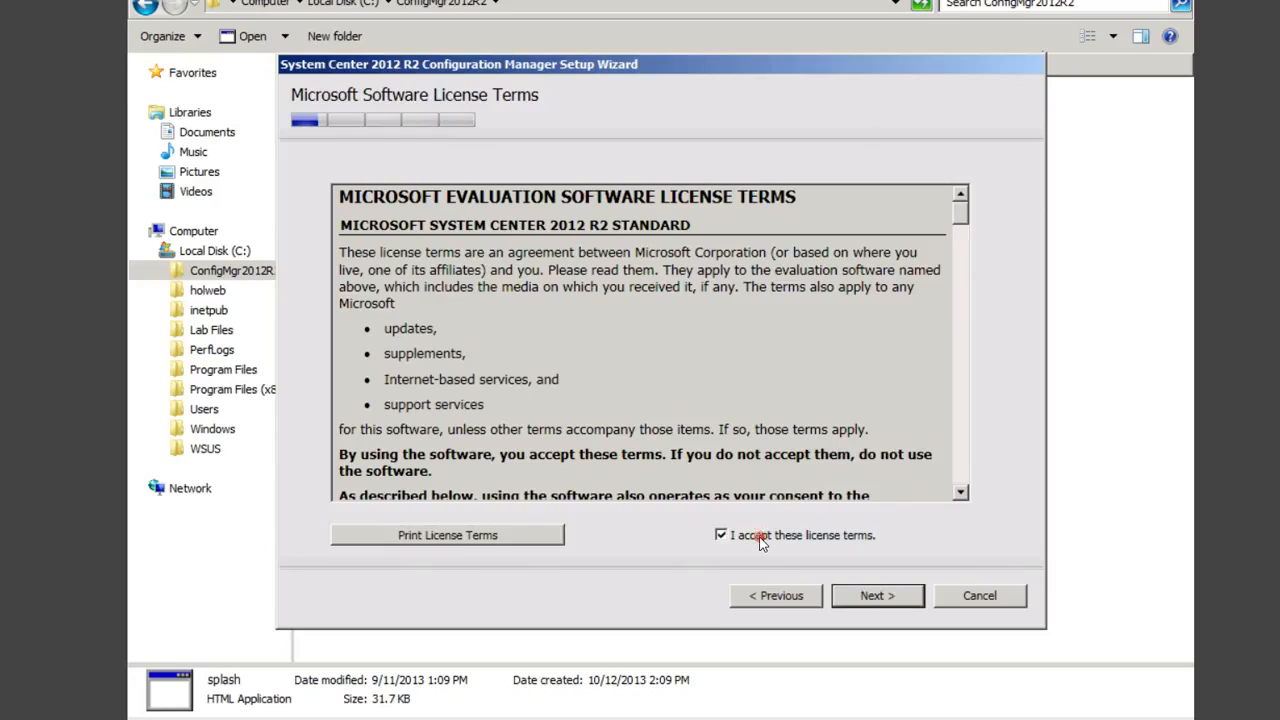
click(887, 596)
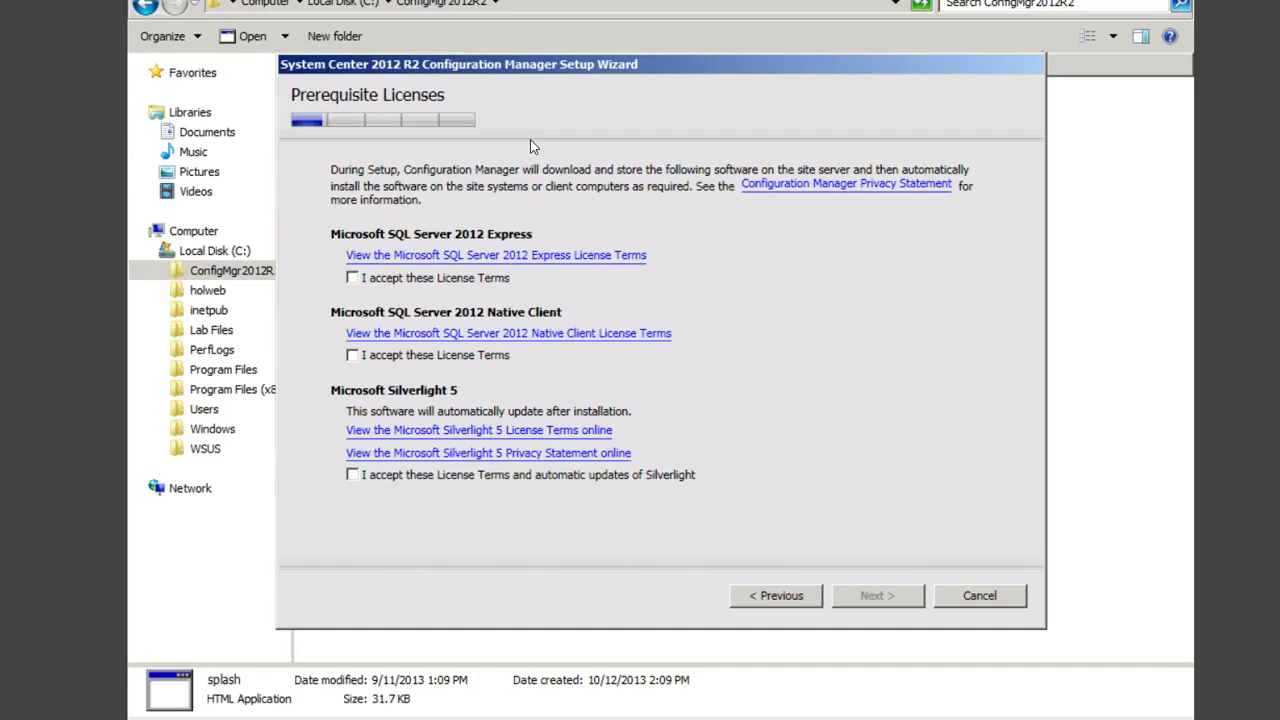
Step: Accept the SQL Server 2012 Express, Native Client and Silverlight 5 prerequisite licenses
click(354, 278)
click(353, 355)
click(354, 476)
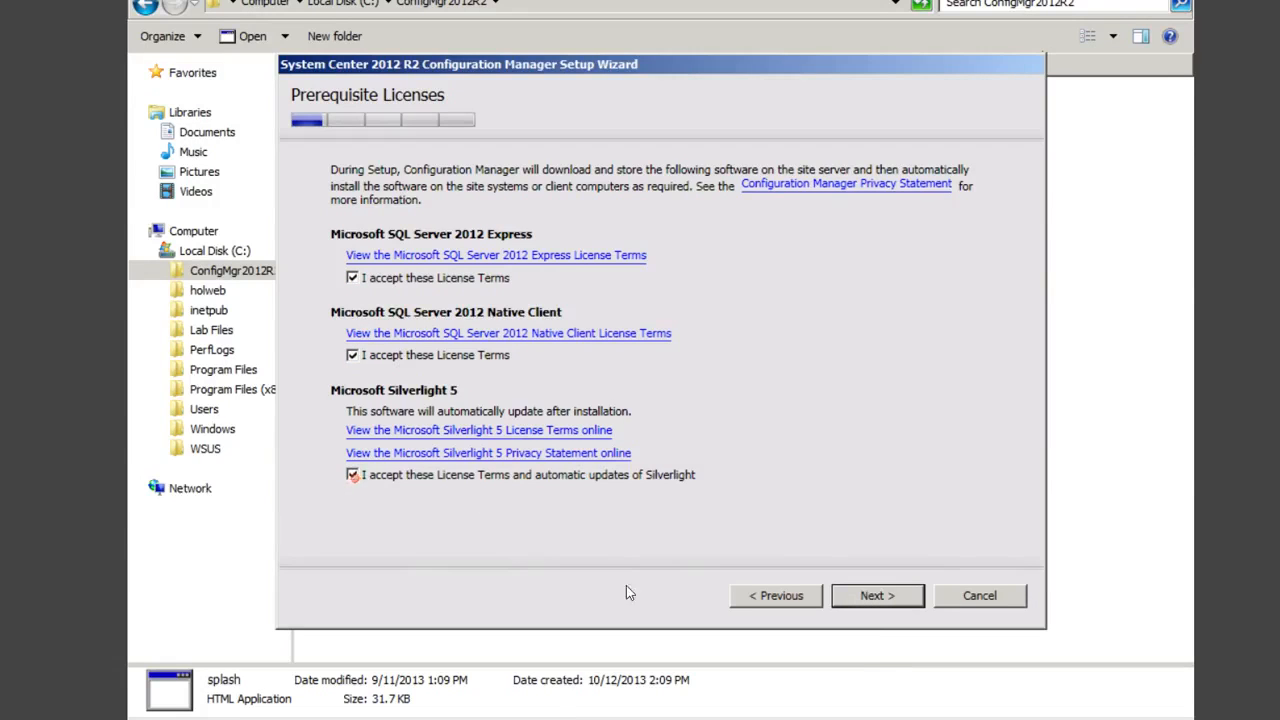
click(873, 597)
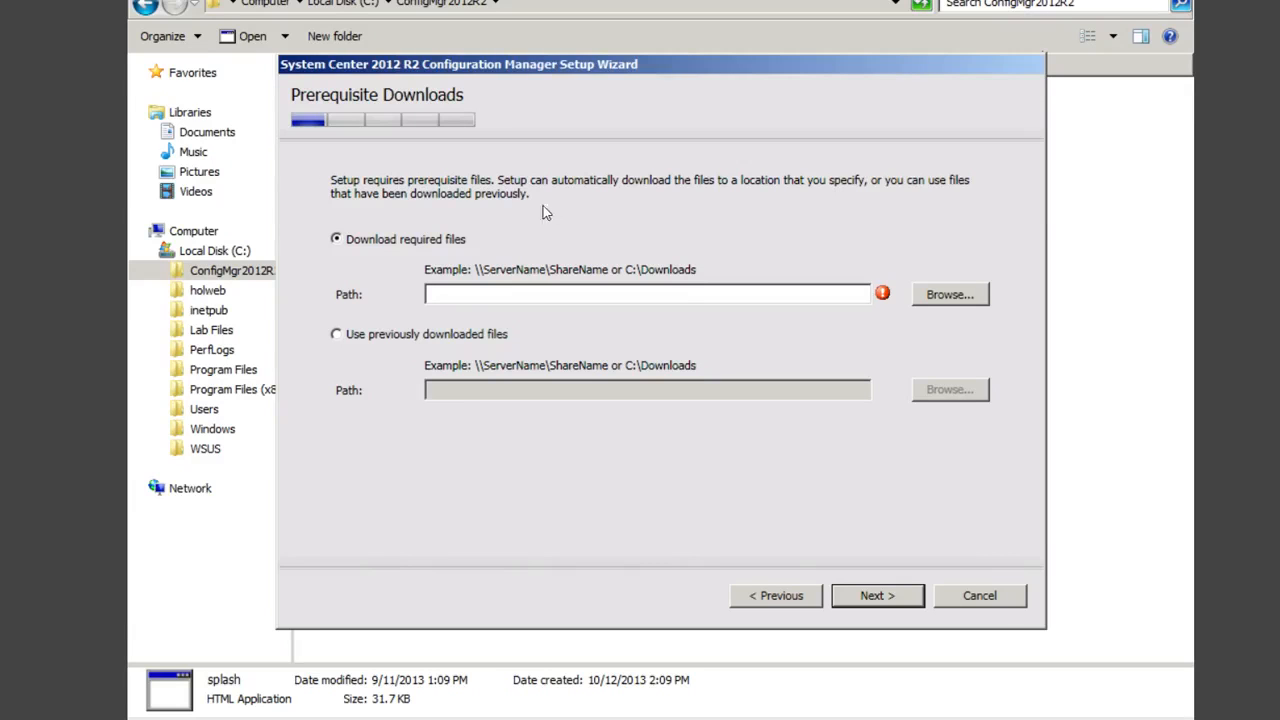
Step: Point Setup at the previously downloaded prerequisites in C:\ConfigMgr2012R2\Redist and begin verifying them
click(338, 337)
click(937, 392)
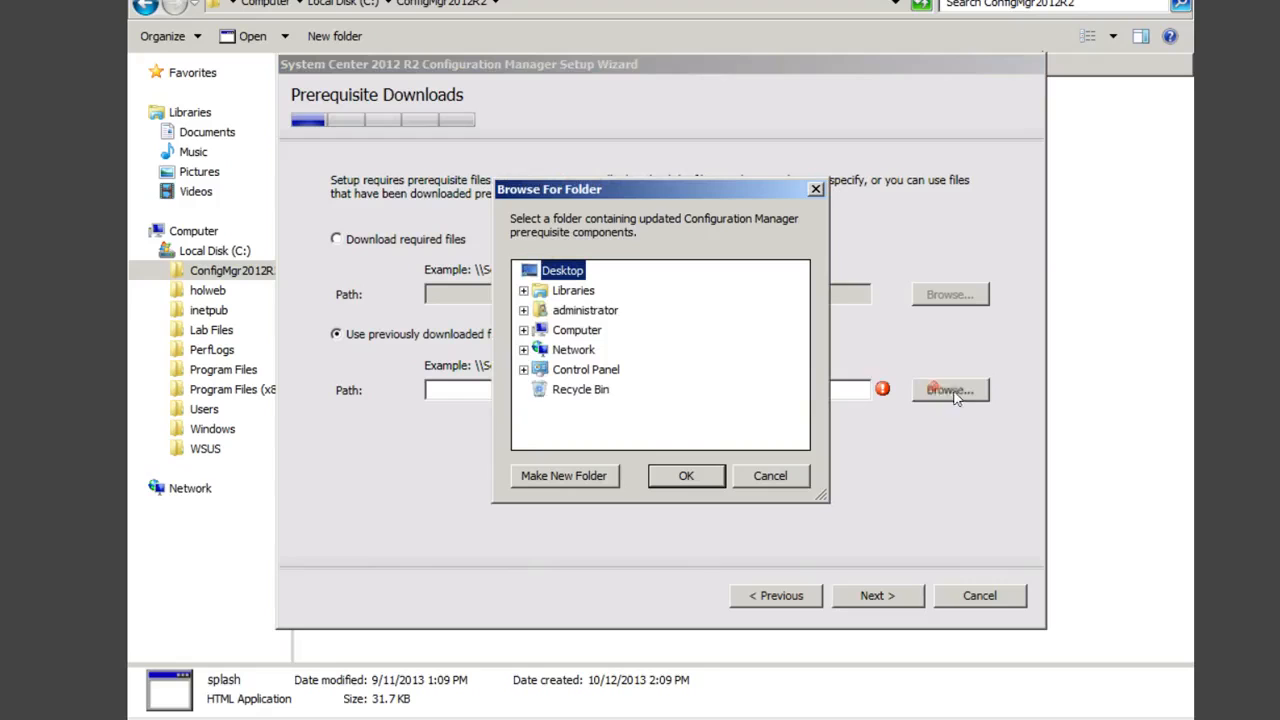
click(568, 331)
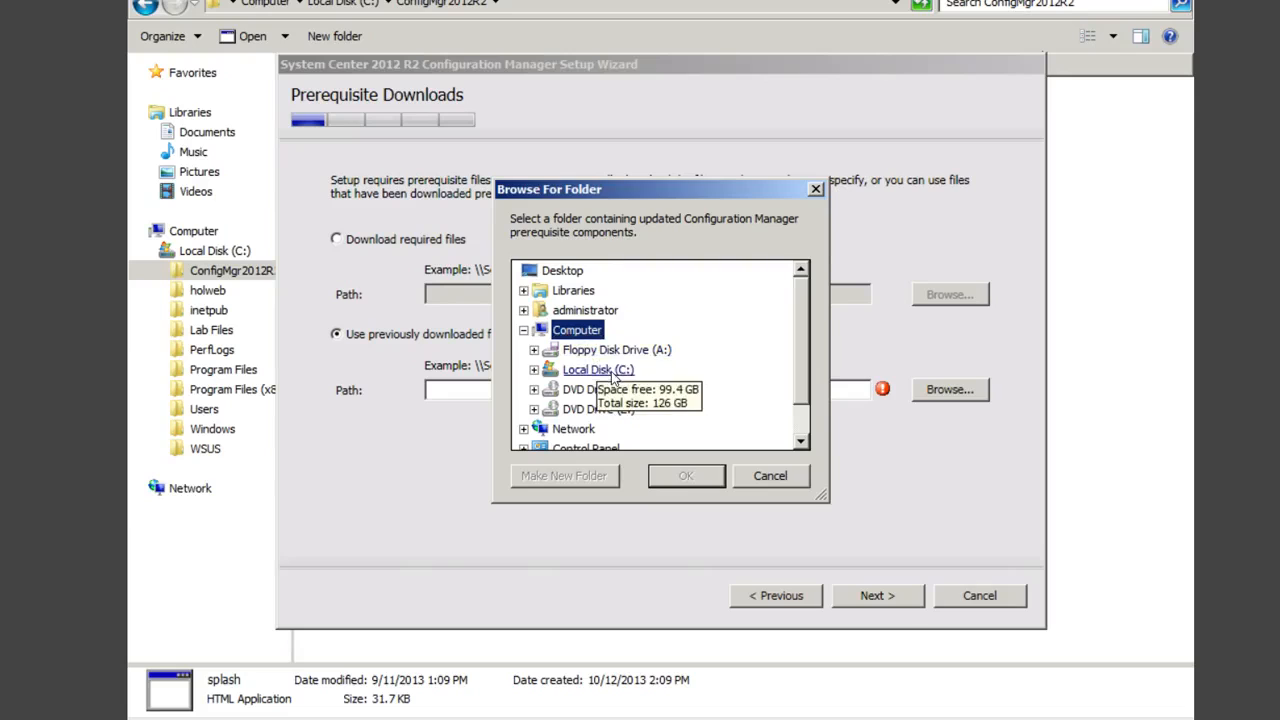
click(605, 370)
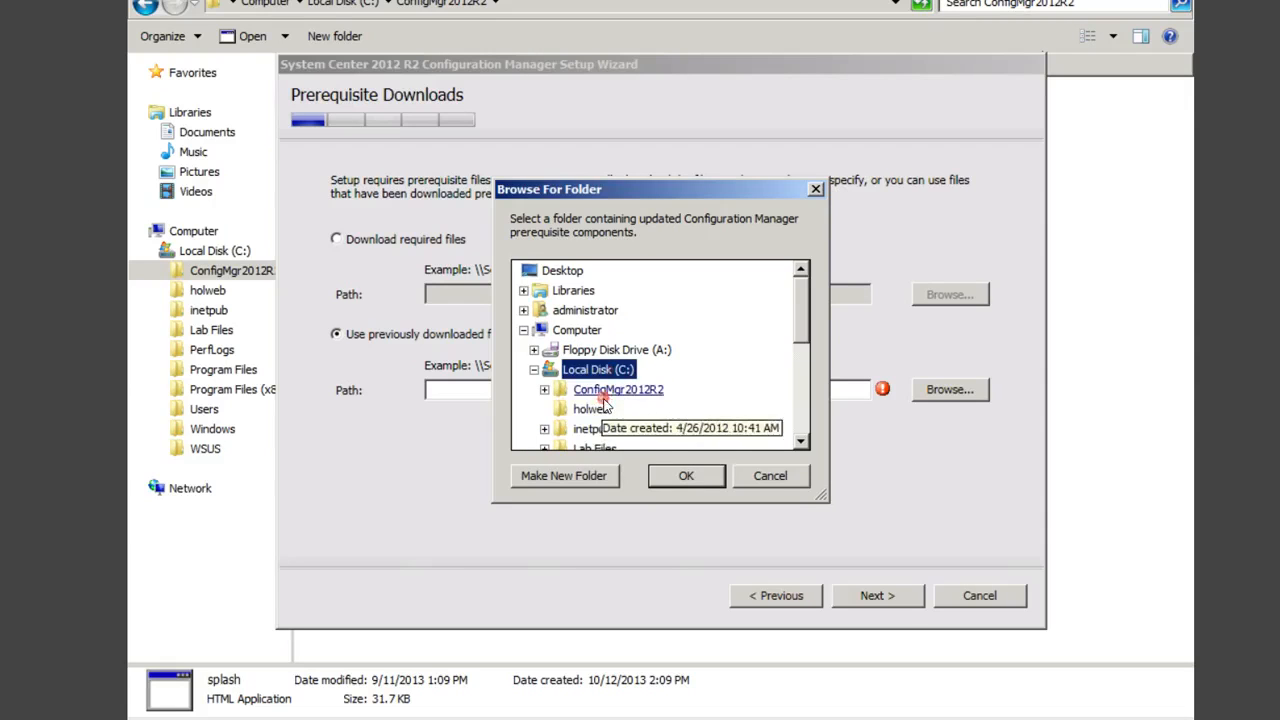
click(606, 390)
click(603, 449)
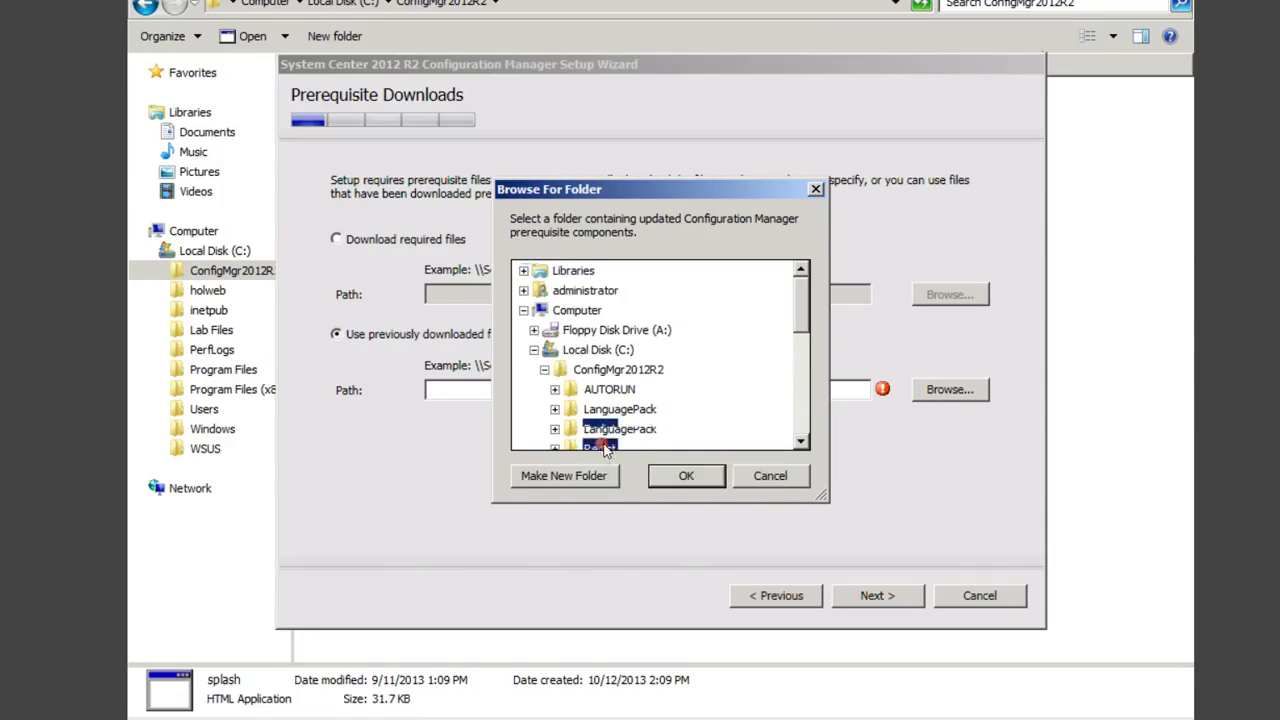
click(687, 477)
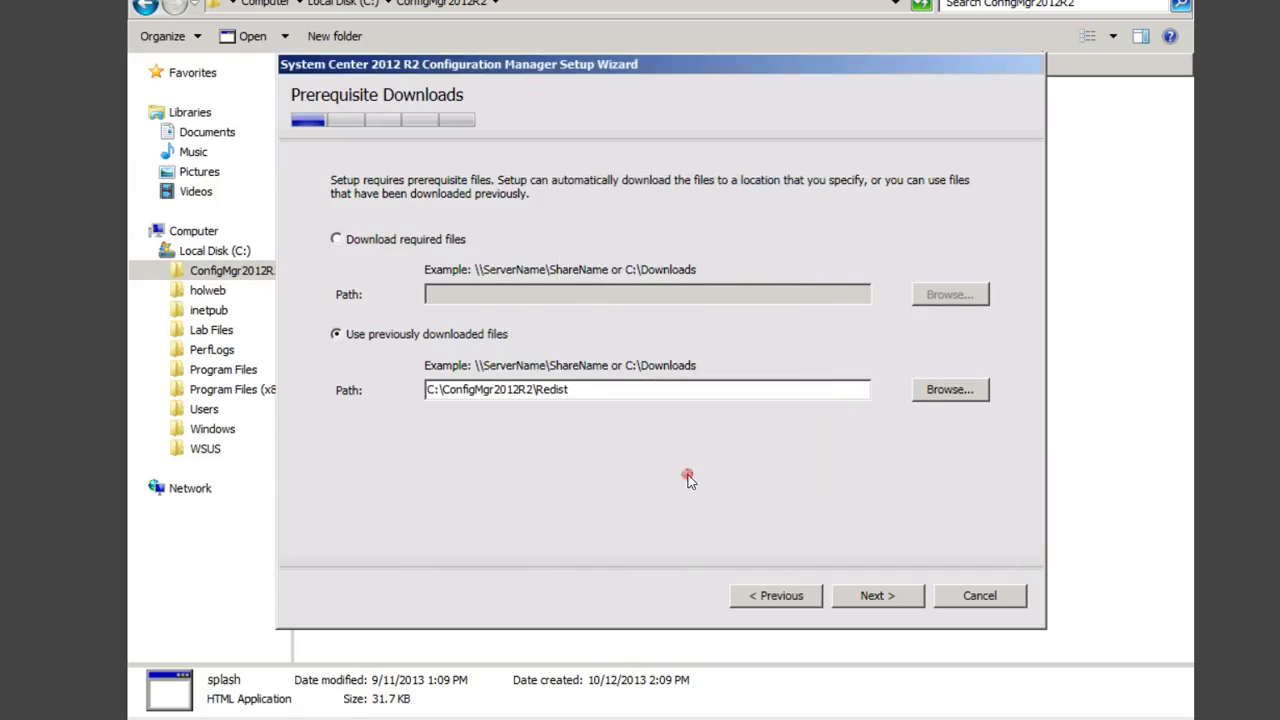
click(873, 596)
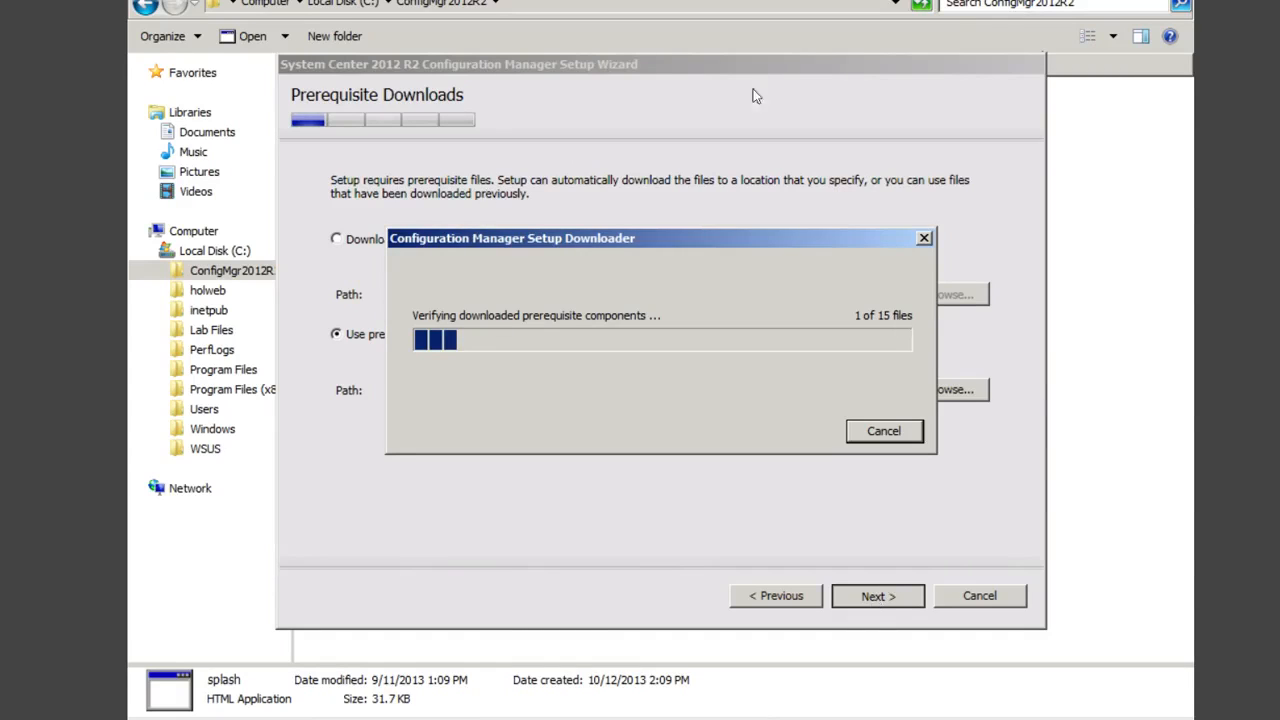
Step: Browse into the ConfigMgr2012R2 SMSSETUP\BIN\X64 folder
click(231, 272)
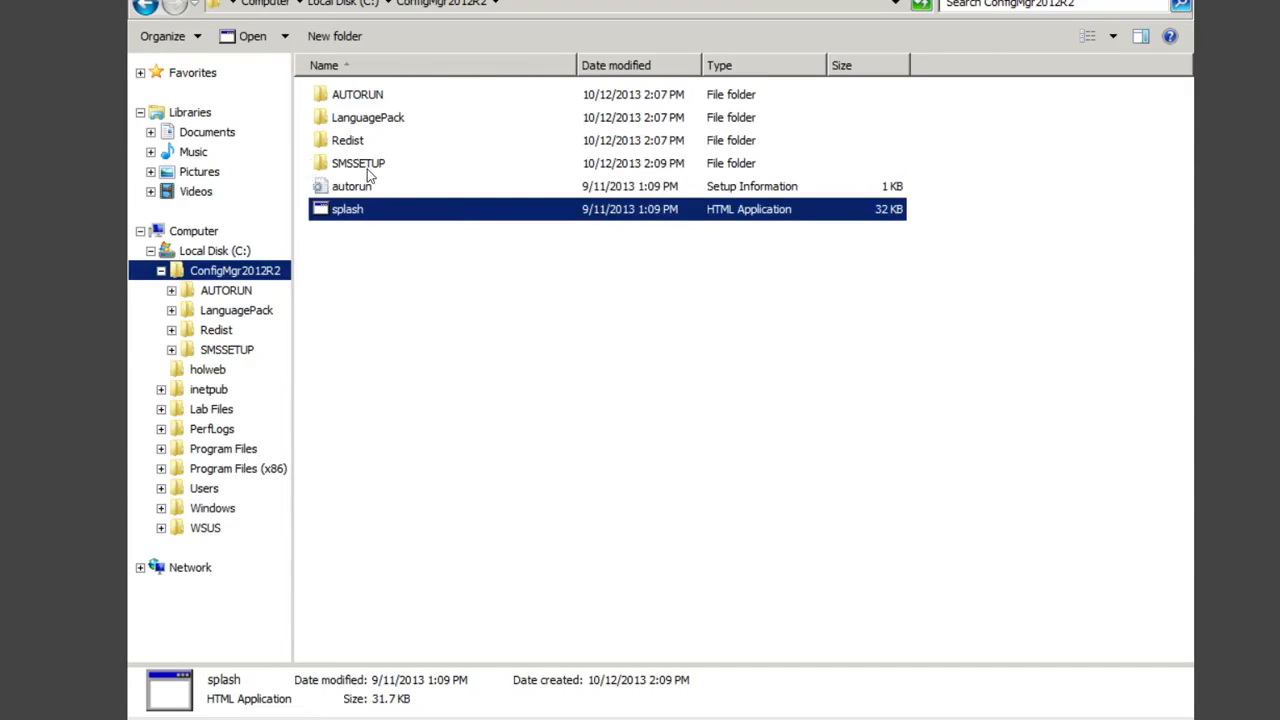
double_click(375, 168)
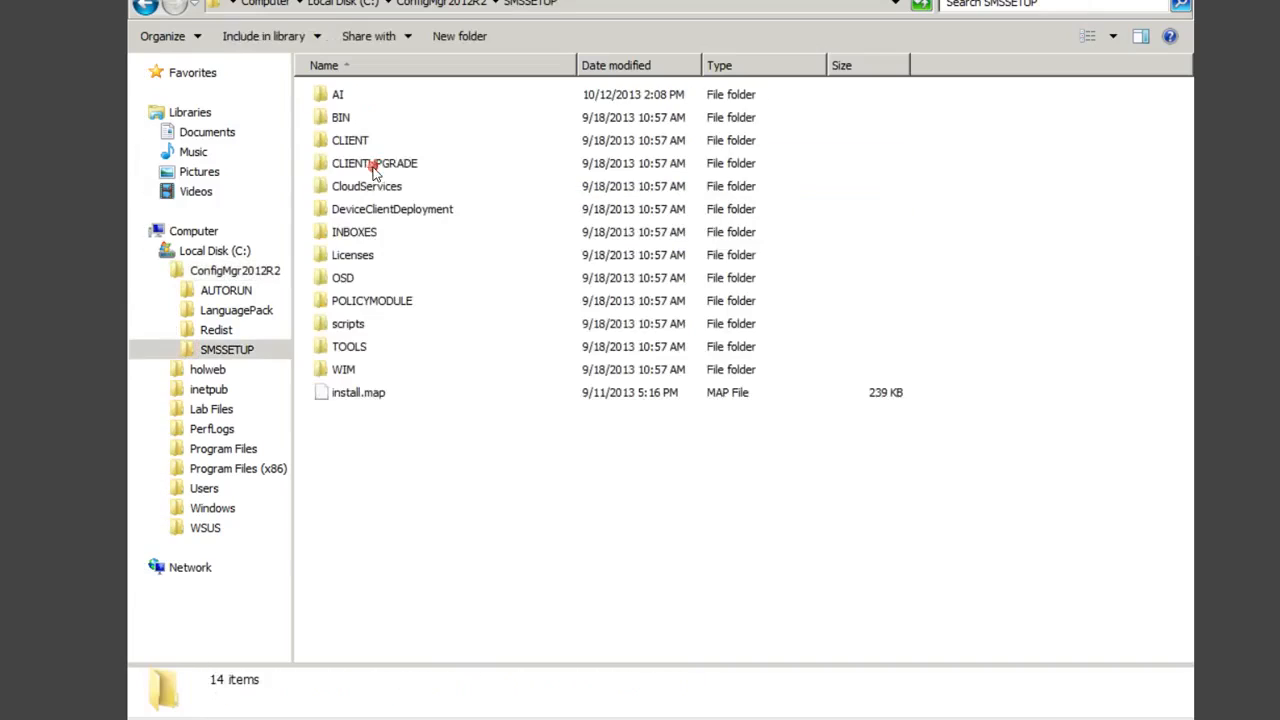
double_click(340, 118)
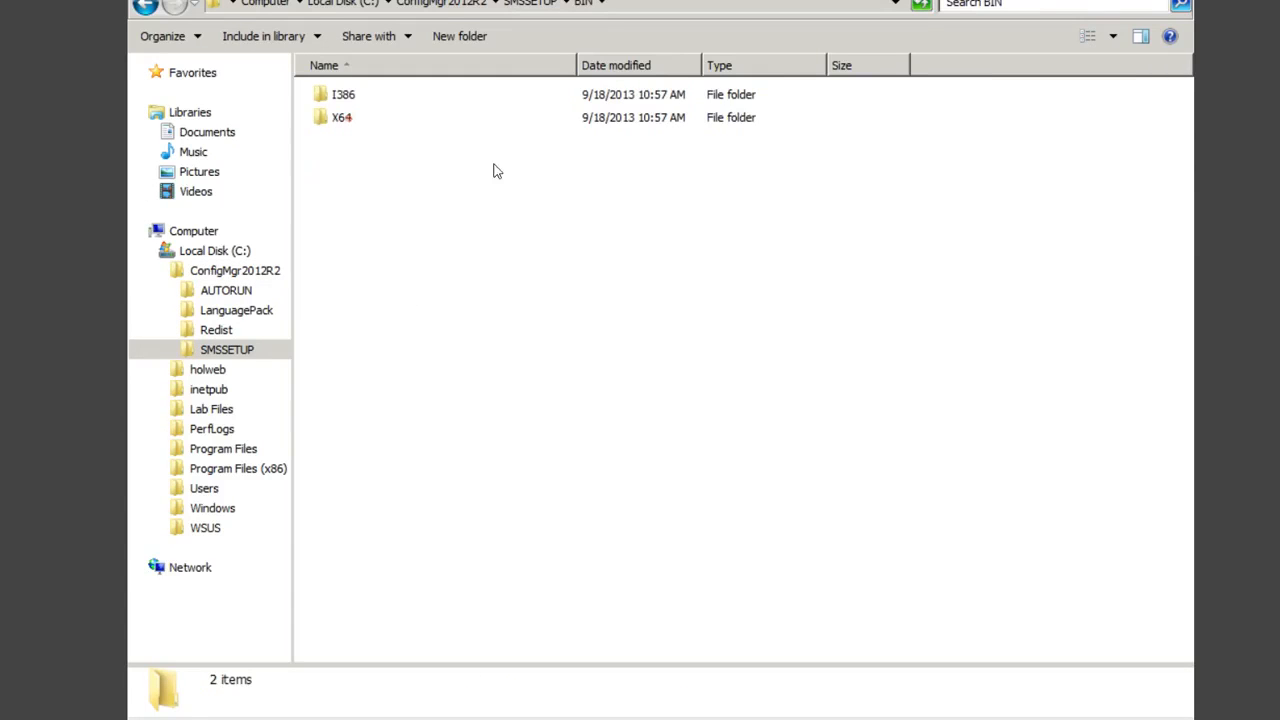
double_click(343, 117)
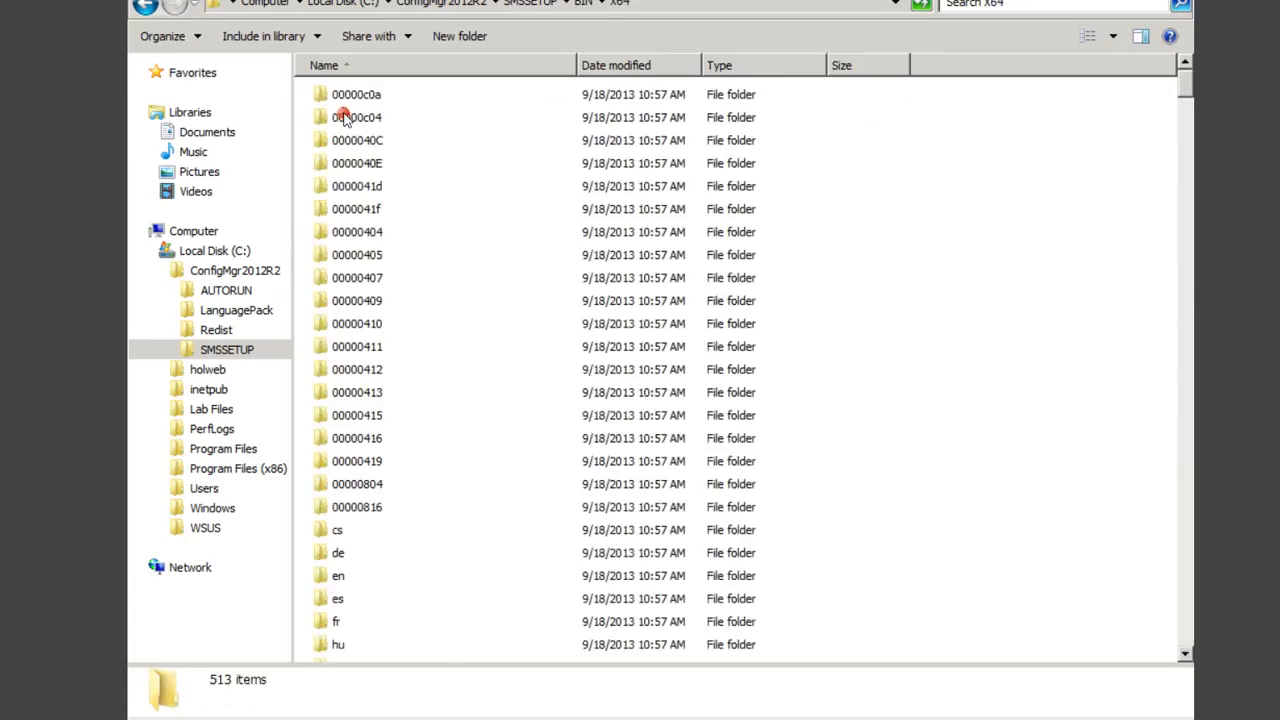
Step: Launch setupdl from X64 and cancel the Setup Downloader without downloading
click(372, 262)
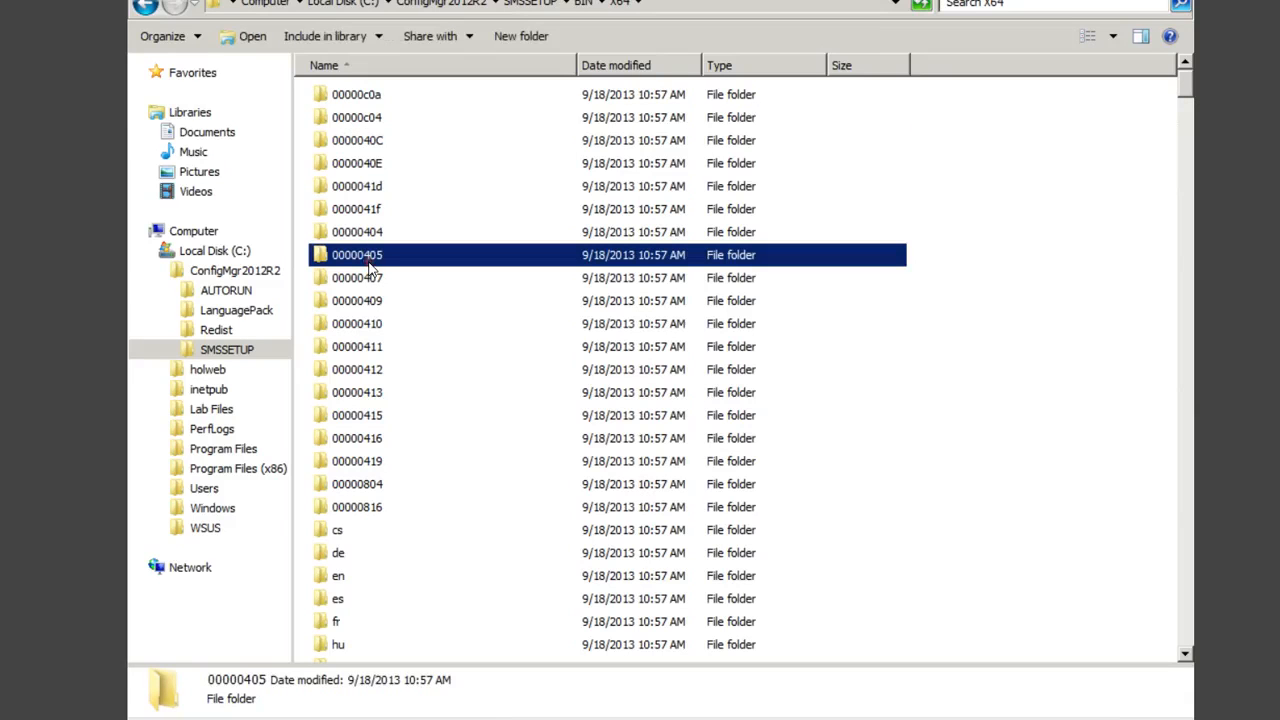
text(se)
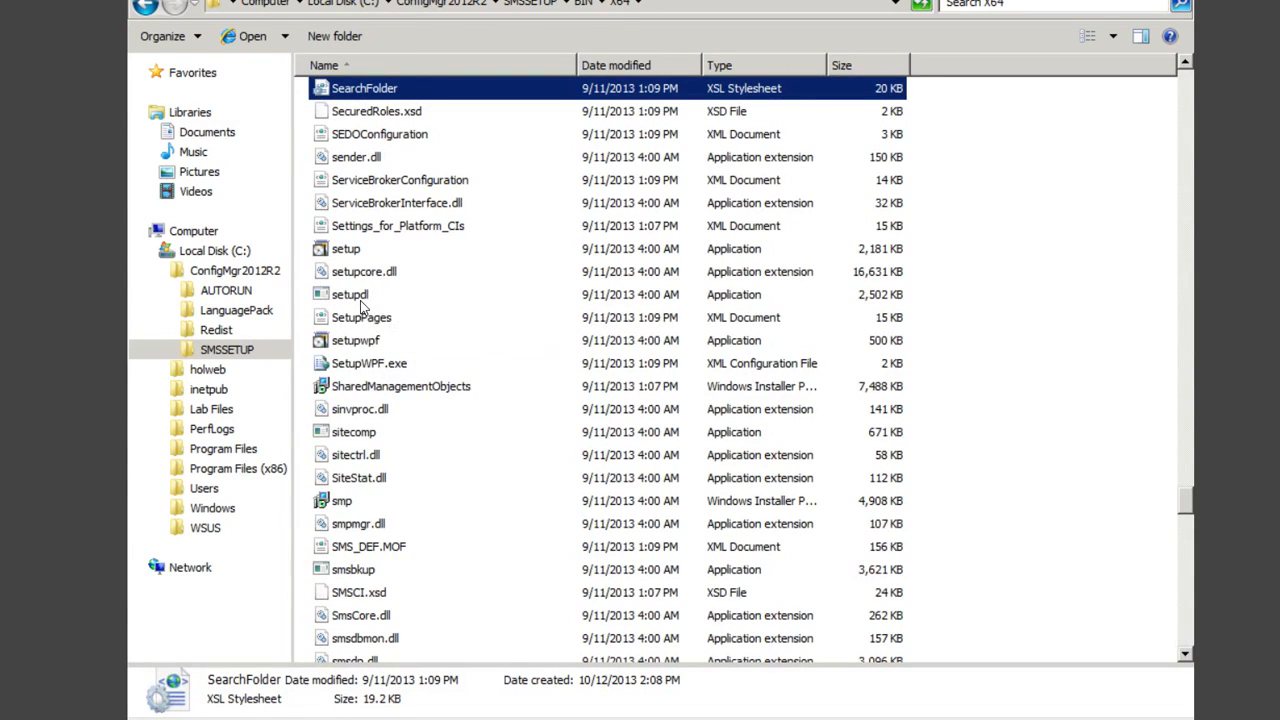
click(360, 299)
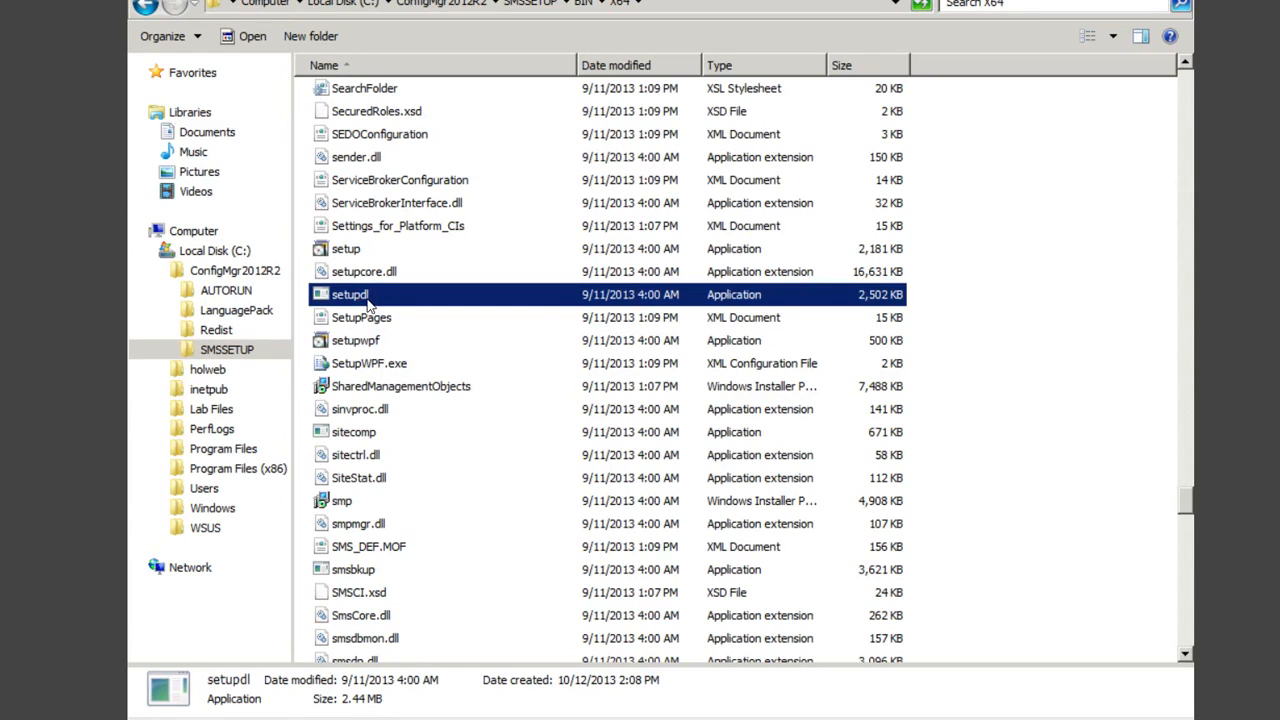
double_click(366, 299)
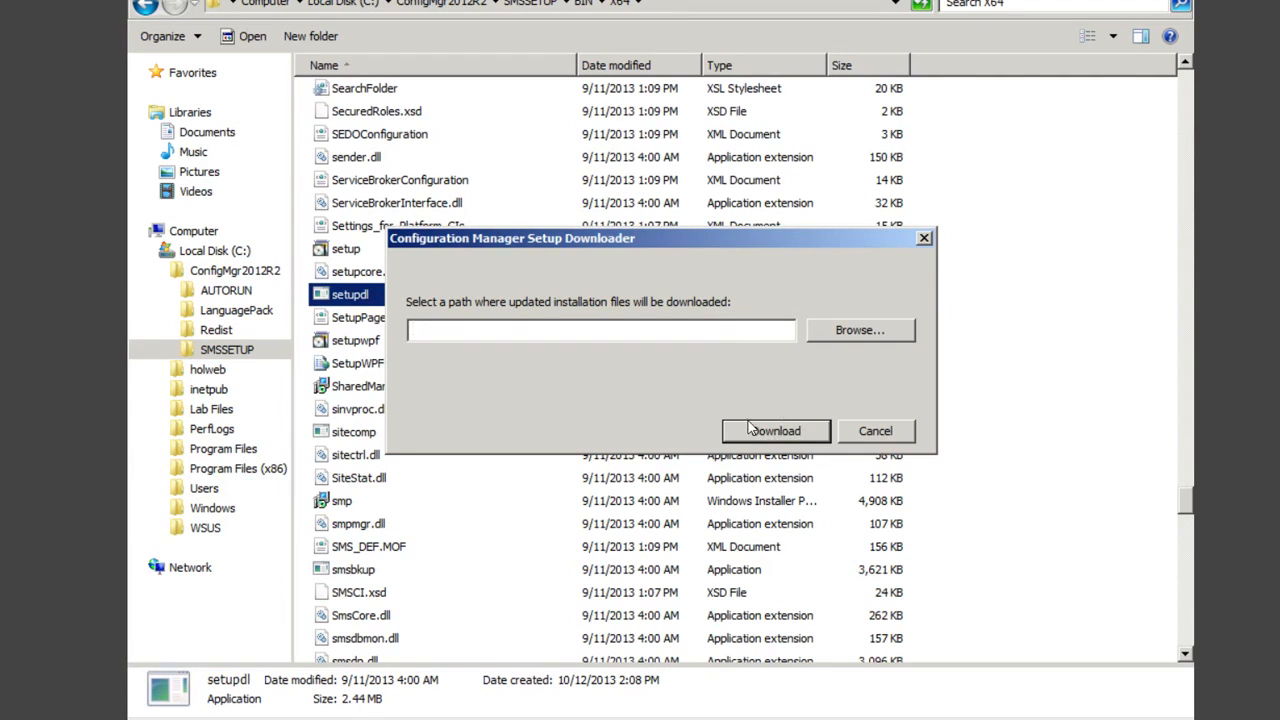
click(884, 432)
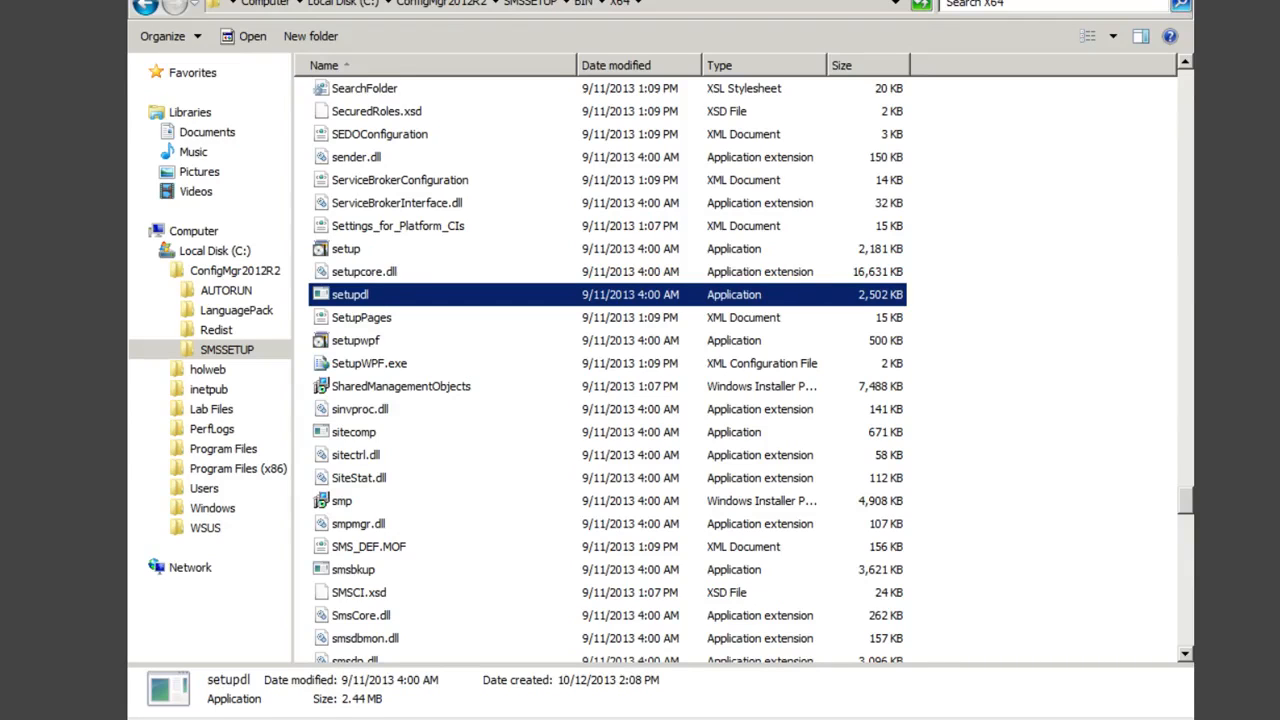
Step: Close the Explorer window to see prerequisite verification at 5 of 15 files
click(1180, 1)
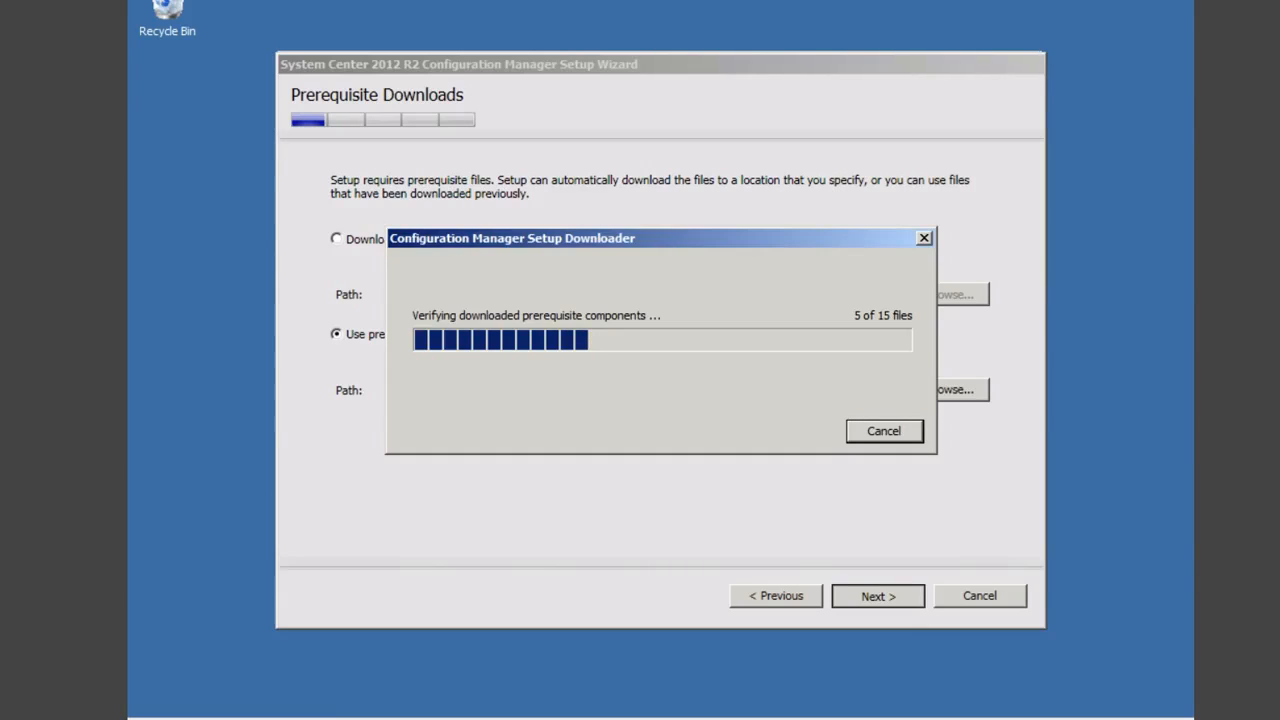
Step: Open a new Windows Explorer window showing Libraries
click(325, 719)
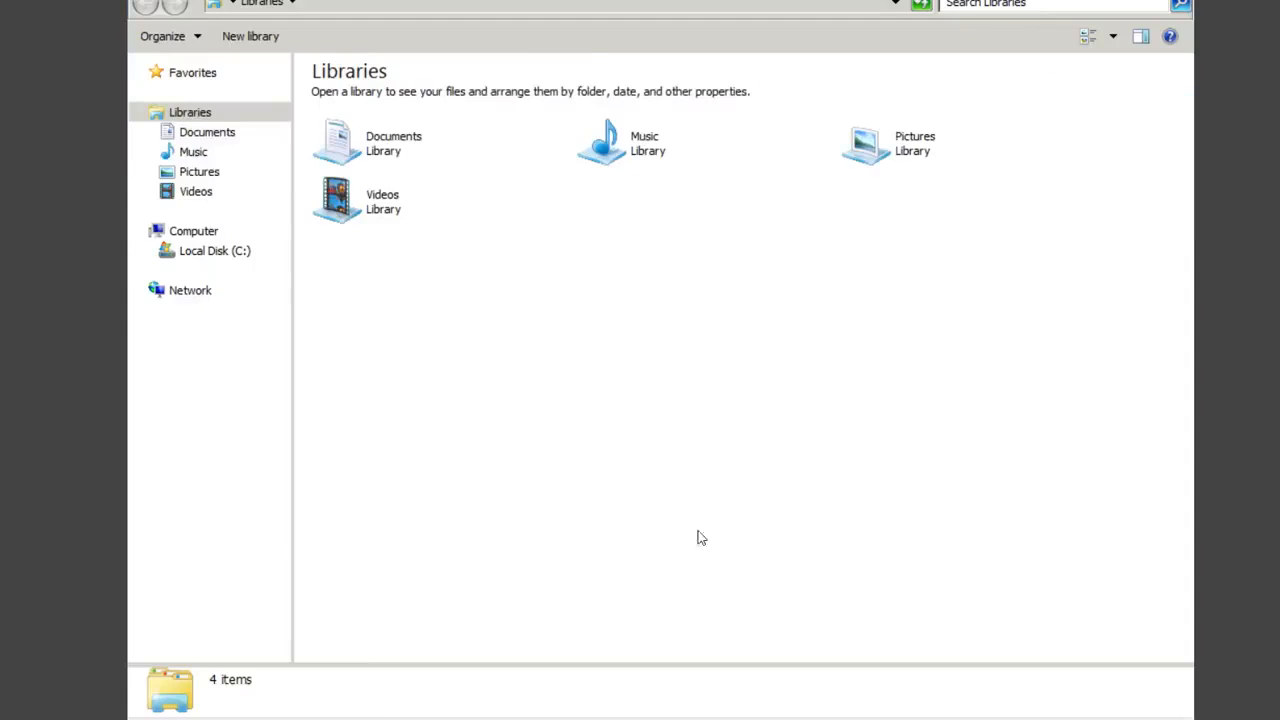
Step: Navigate to C:\ConfigMgr2012R2\SMSSETUP\BIN\X64 and select the ConfigMgr_ad_schema file
click(220, 252)
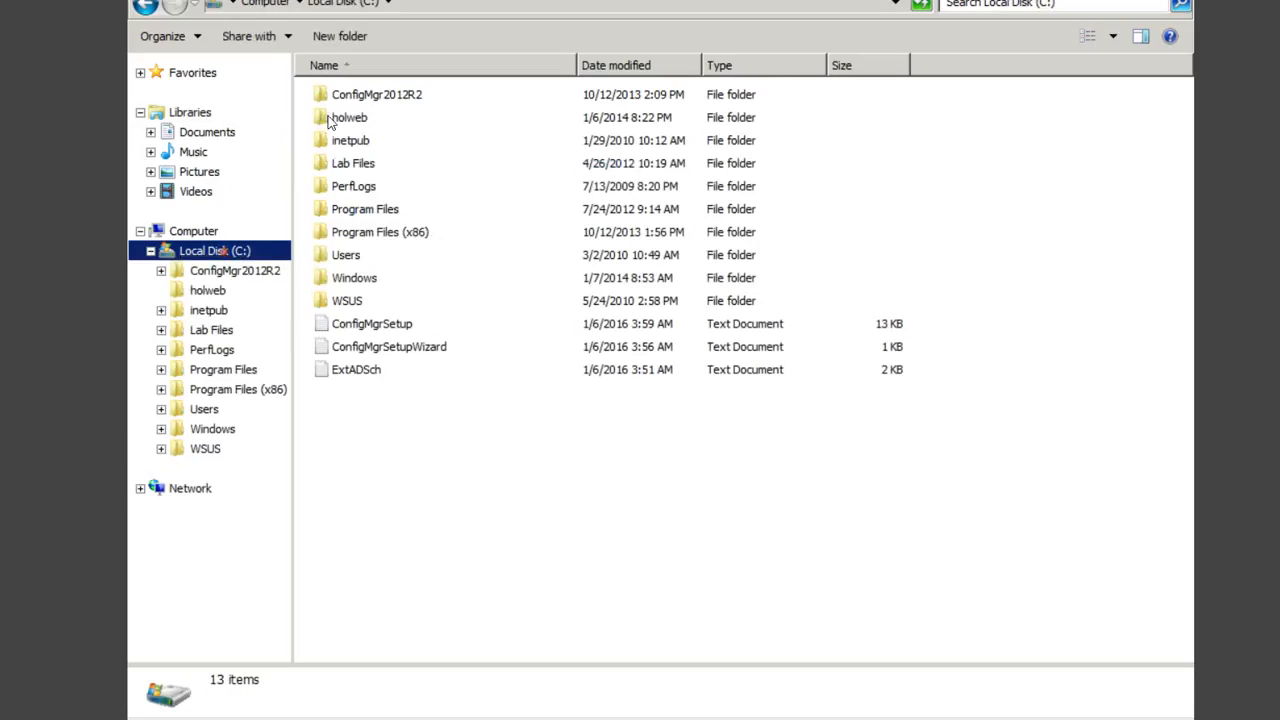
double_click(358, 93)
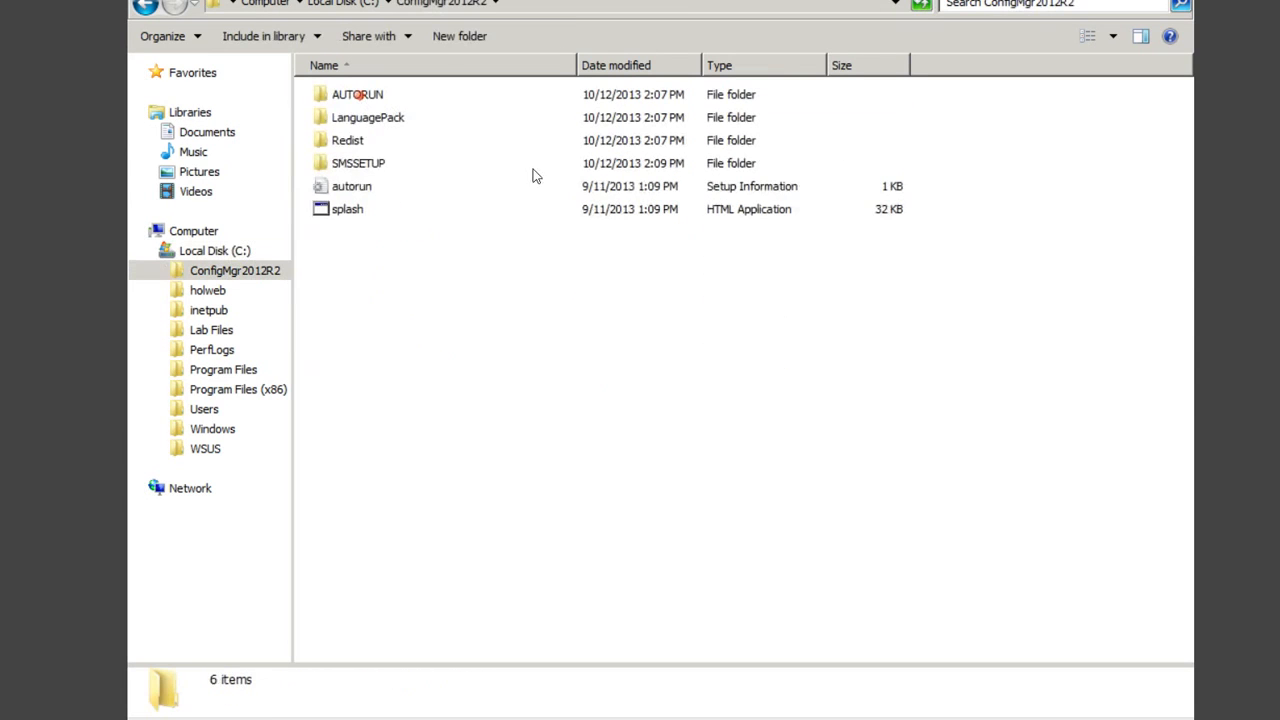
double_click(366, 163)
double_click(342, 118)
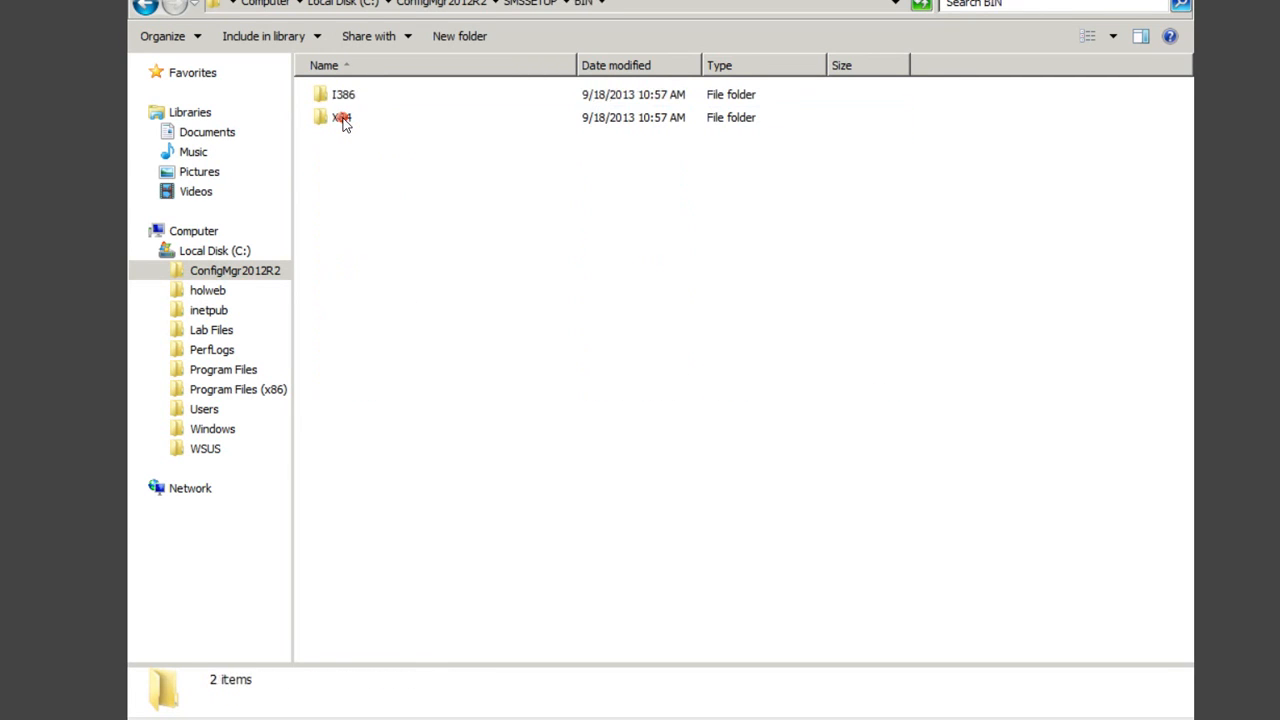
double_click(341, 119)
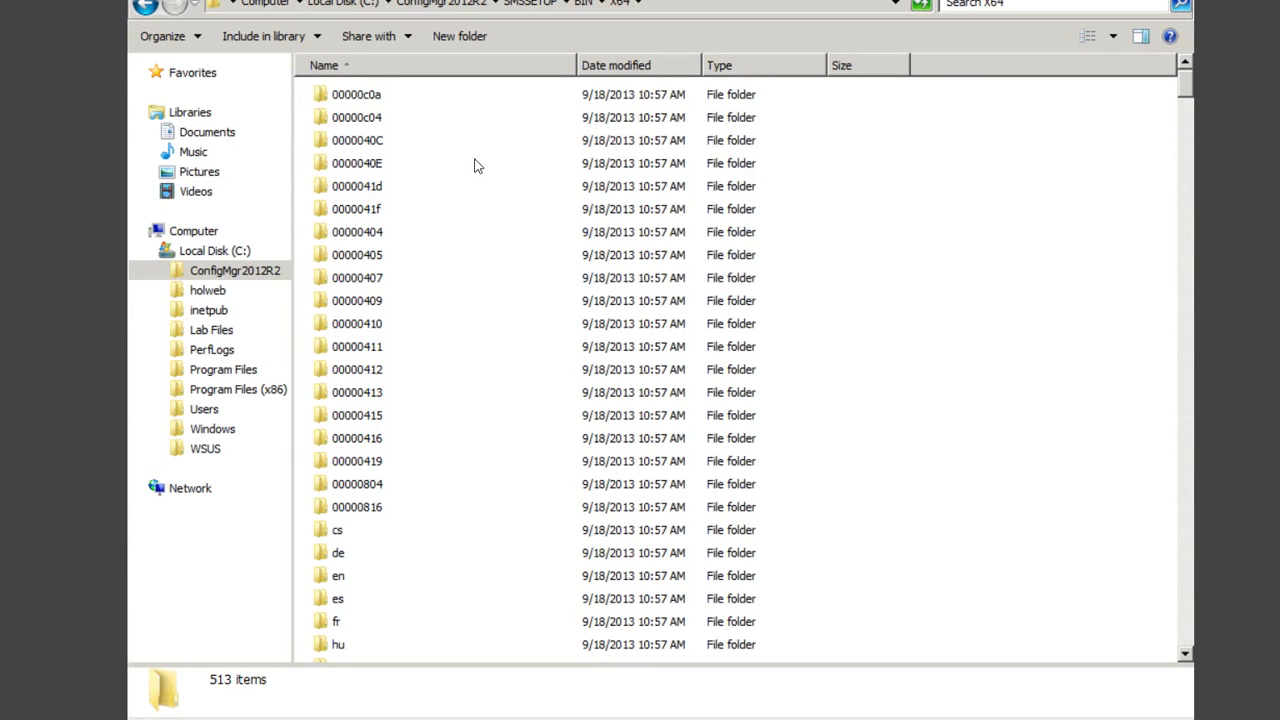
text(config)
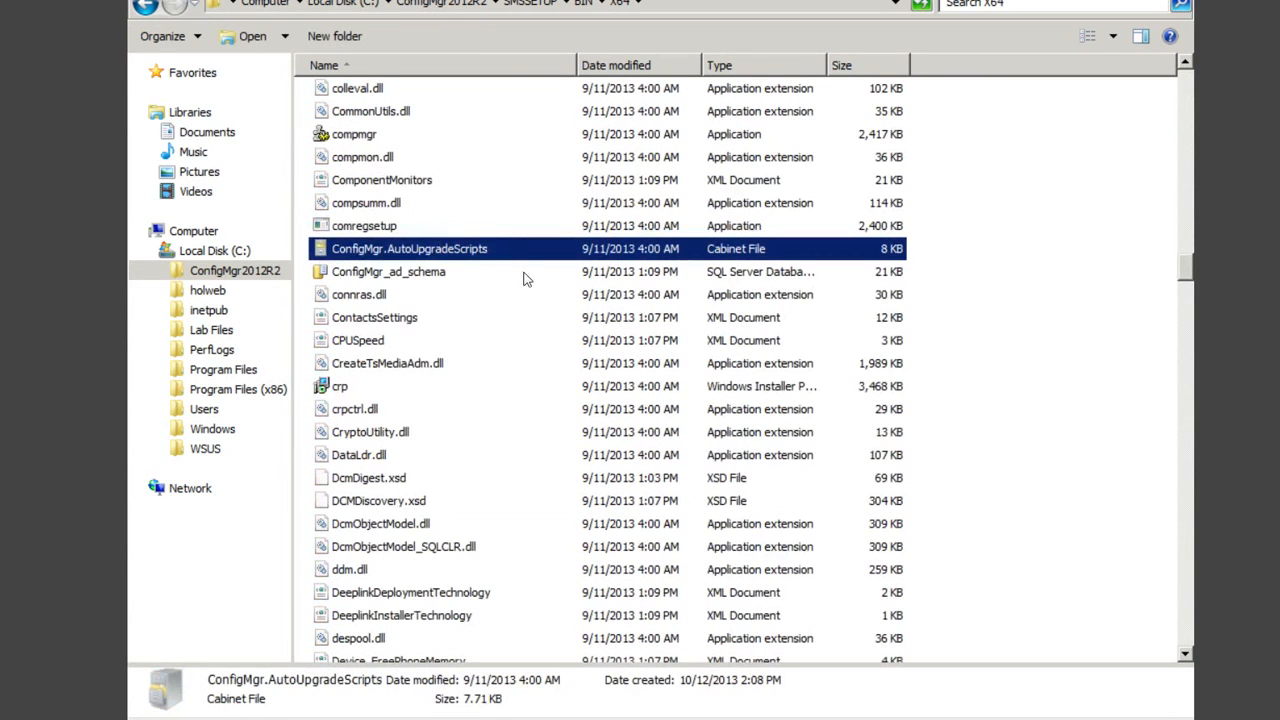
click(431, 276)
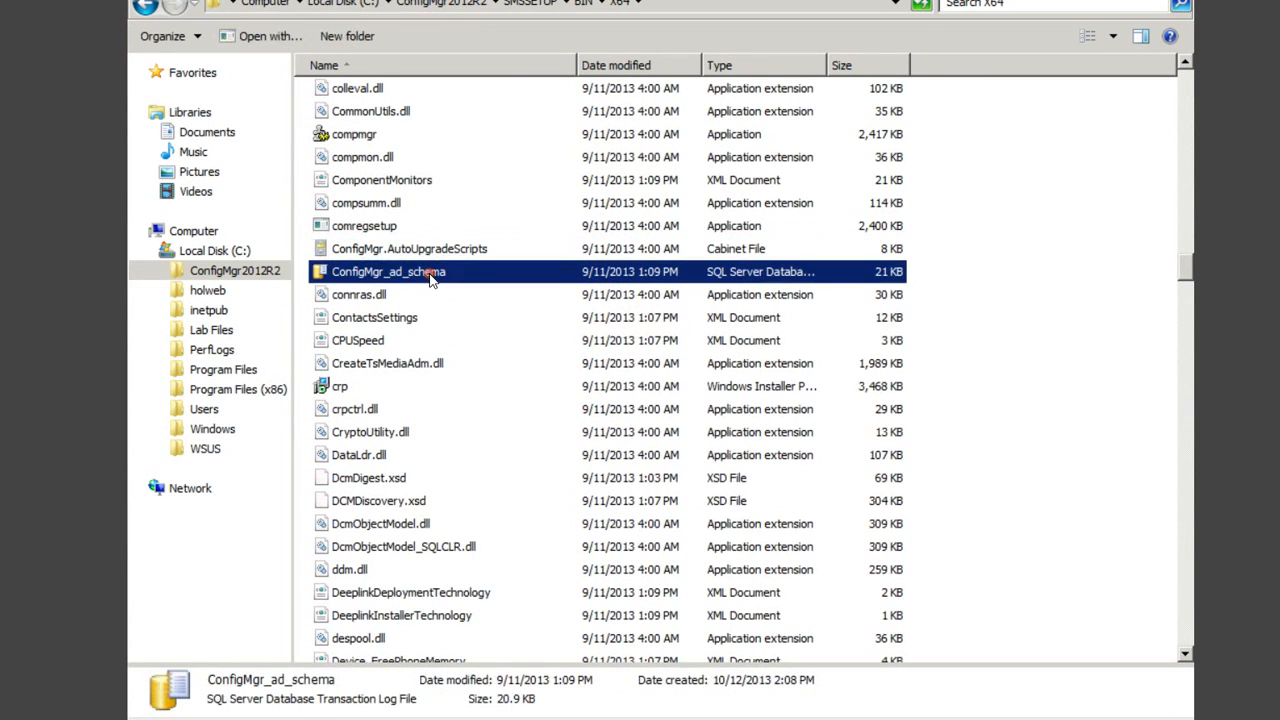
Step: Attempt Open with on ConfigMgr_ad_schema, which triggers an online lookup, and close that browser
right_click(431, 279)
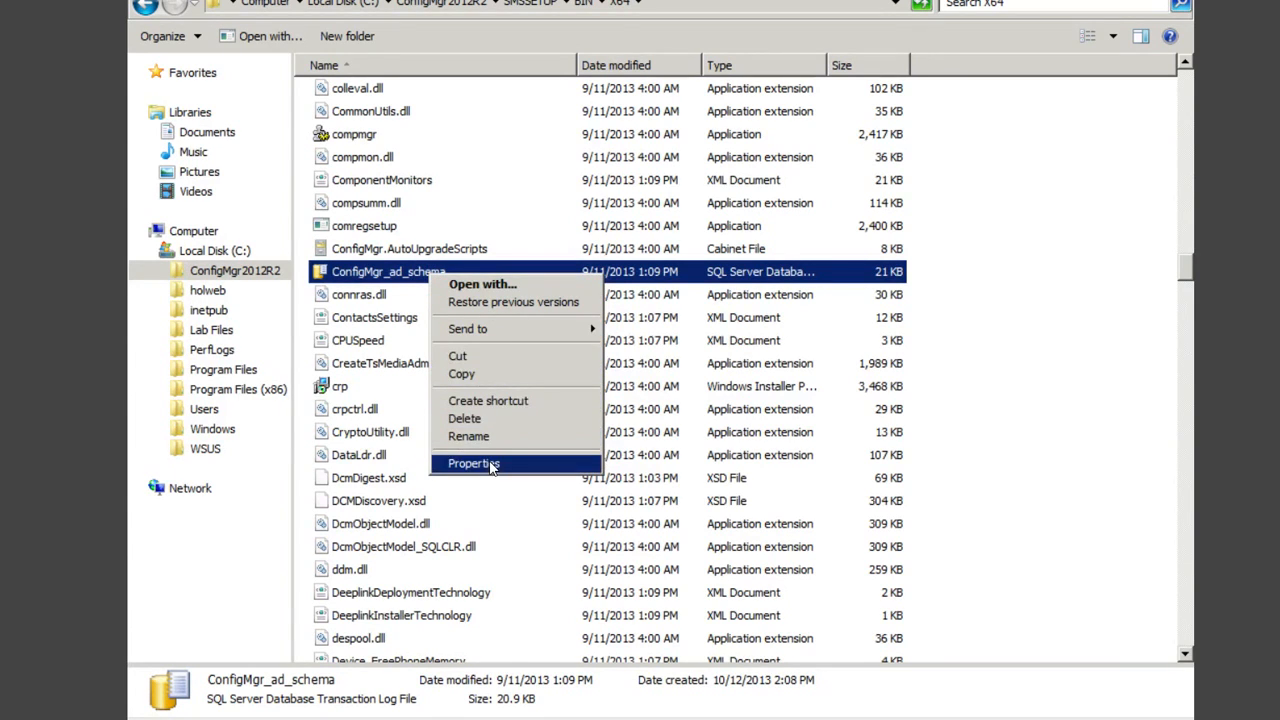
click(481, 287)
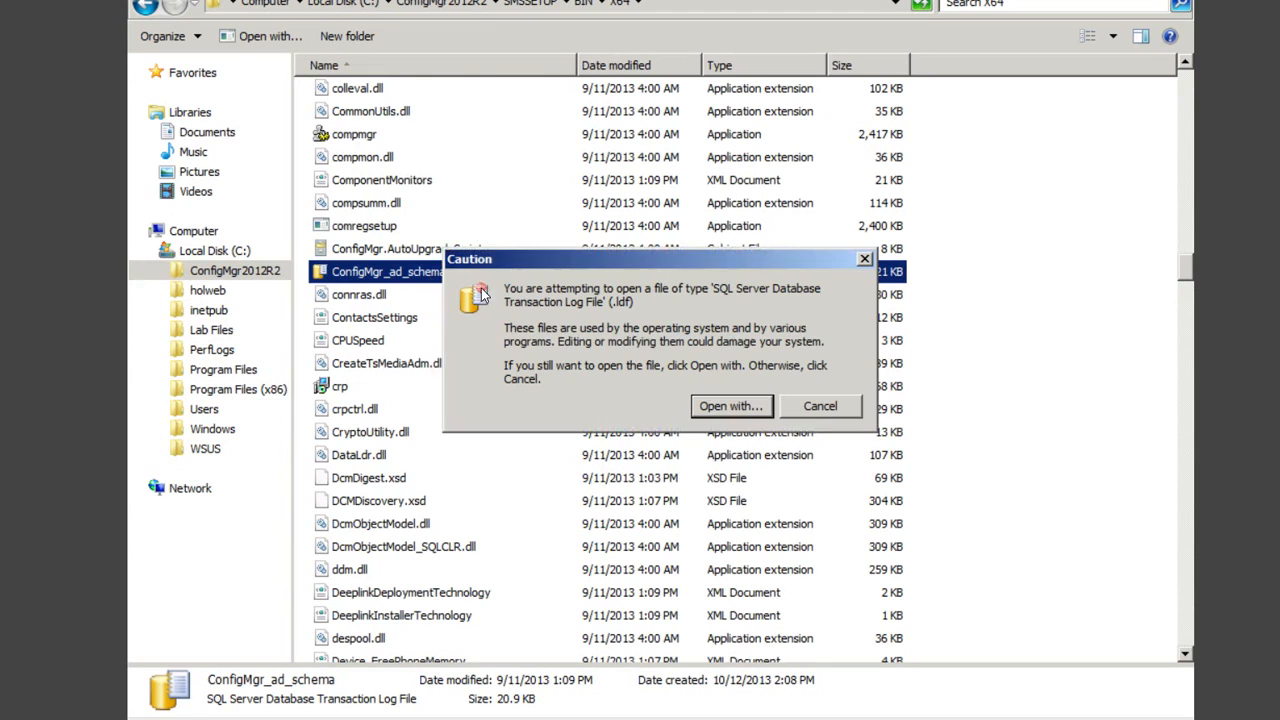
click(721, 410)
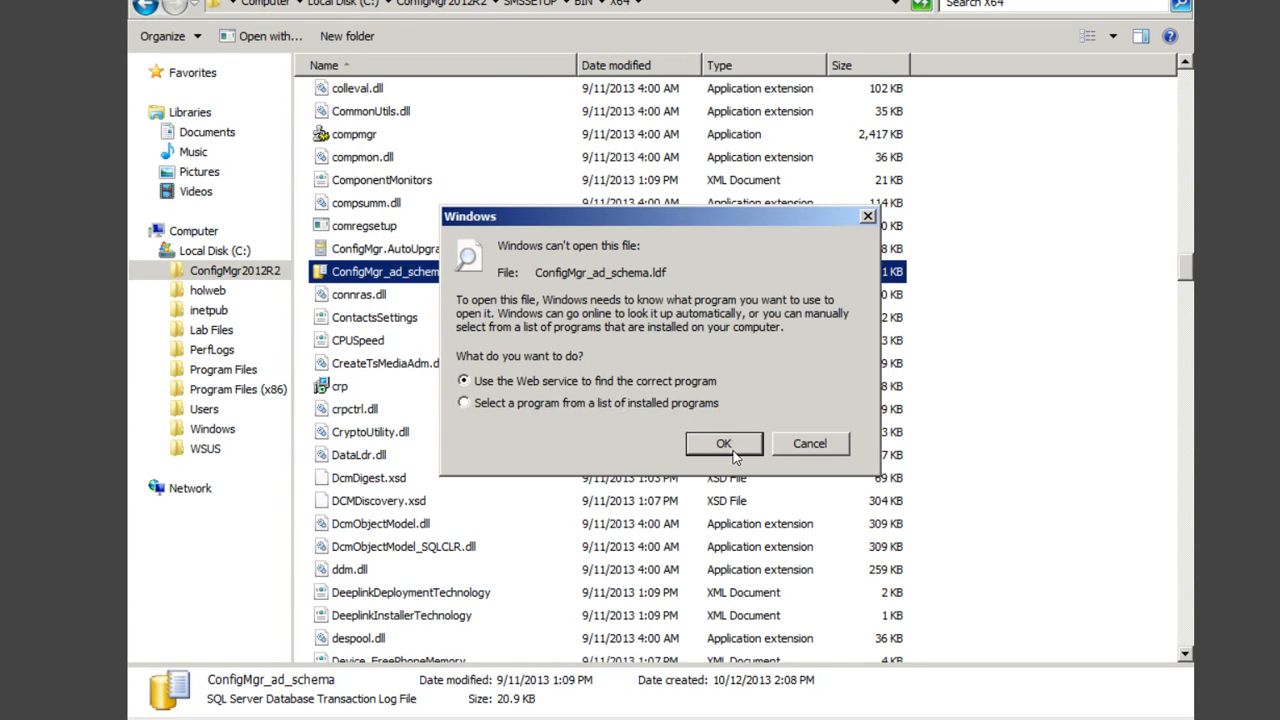
click(724, 444)
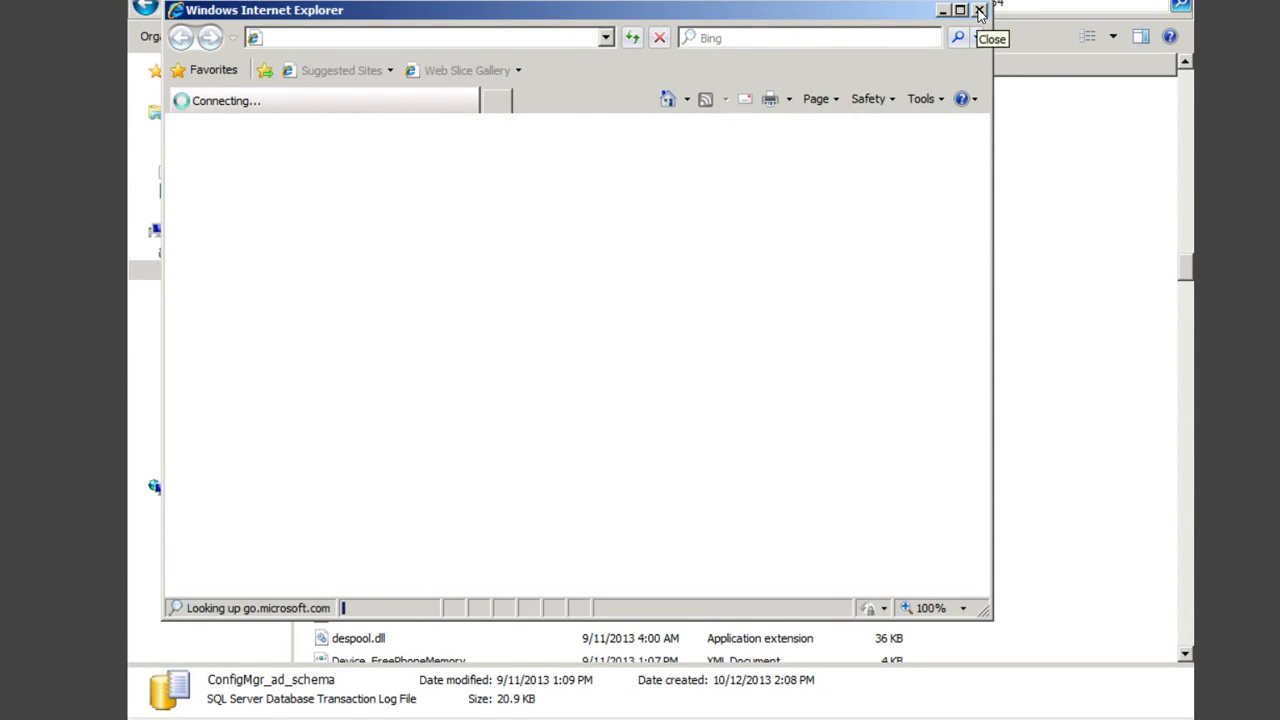
click(979, 11)
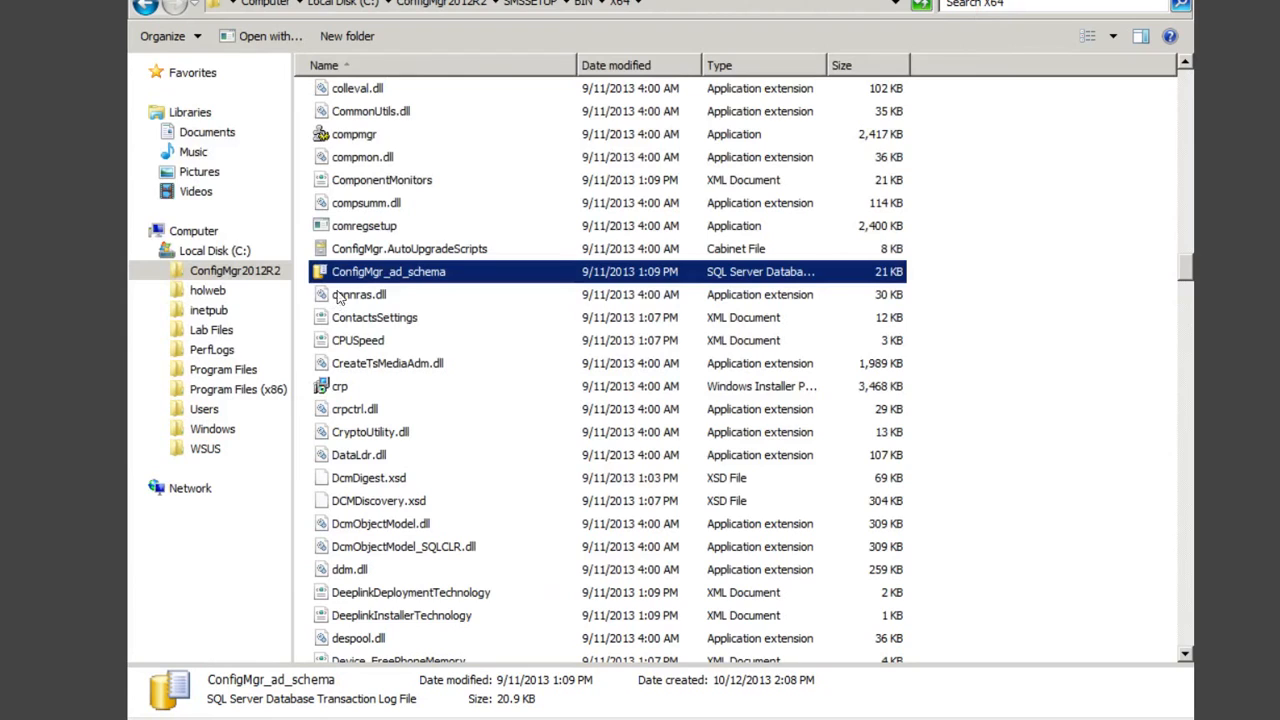
Step: Open ConfigMgr_ad_schema.ldf in Notepad from installed programs, with 'Always use' unchecked
right_click(362, 276)
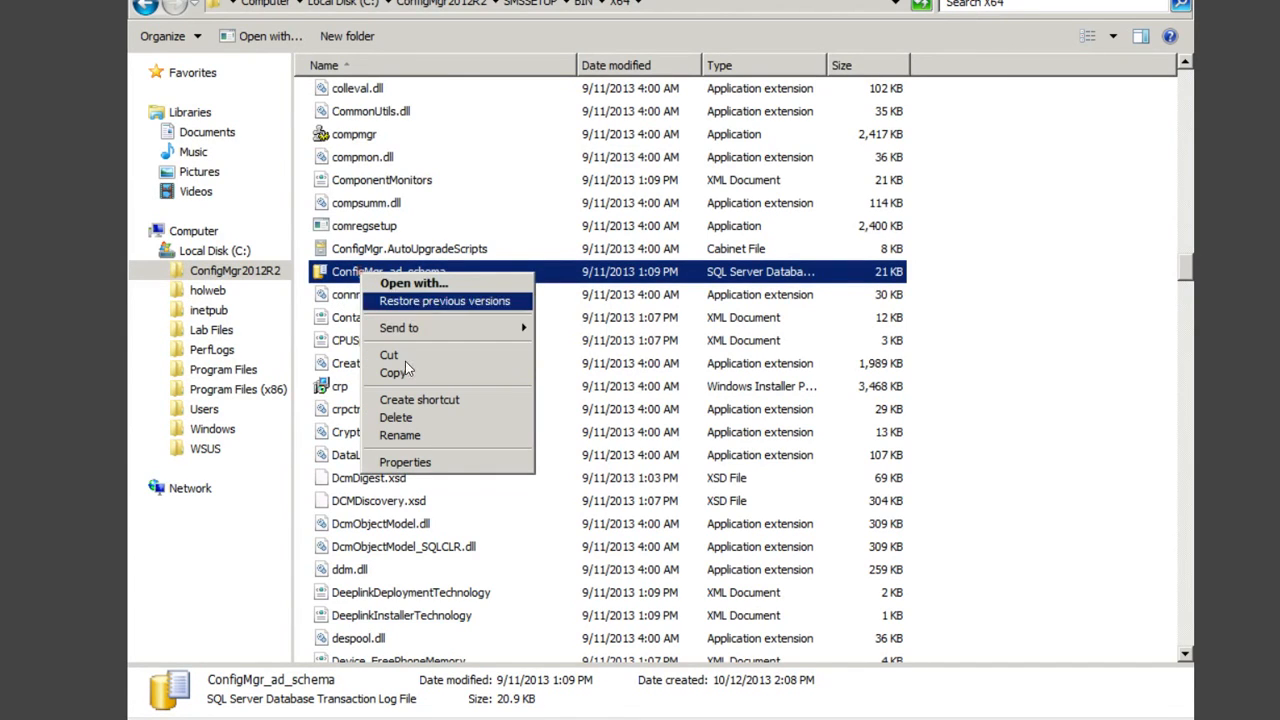
click(420, 283)
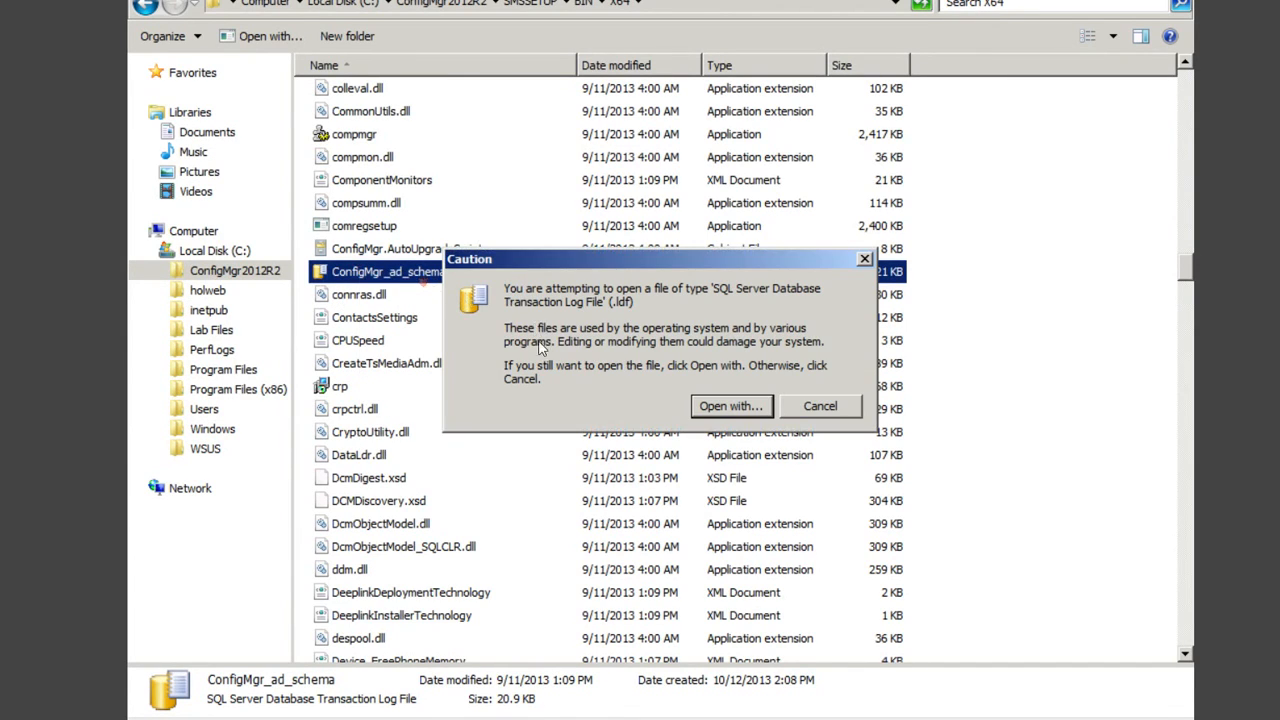
click(720, 408)
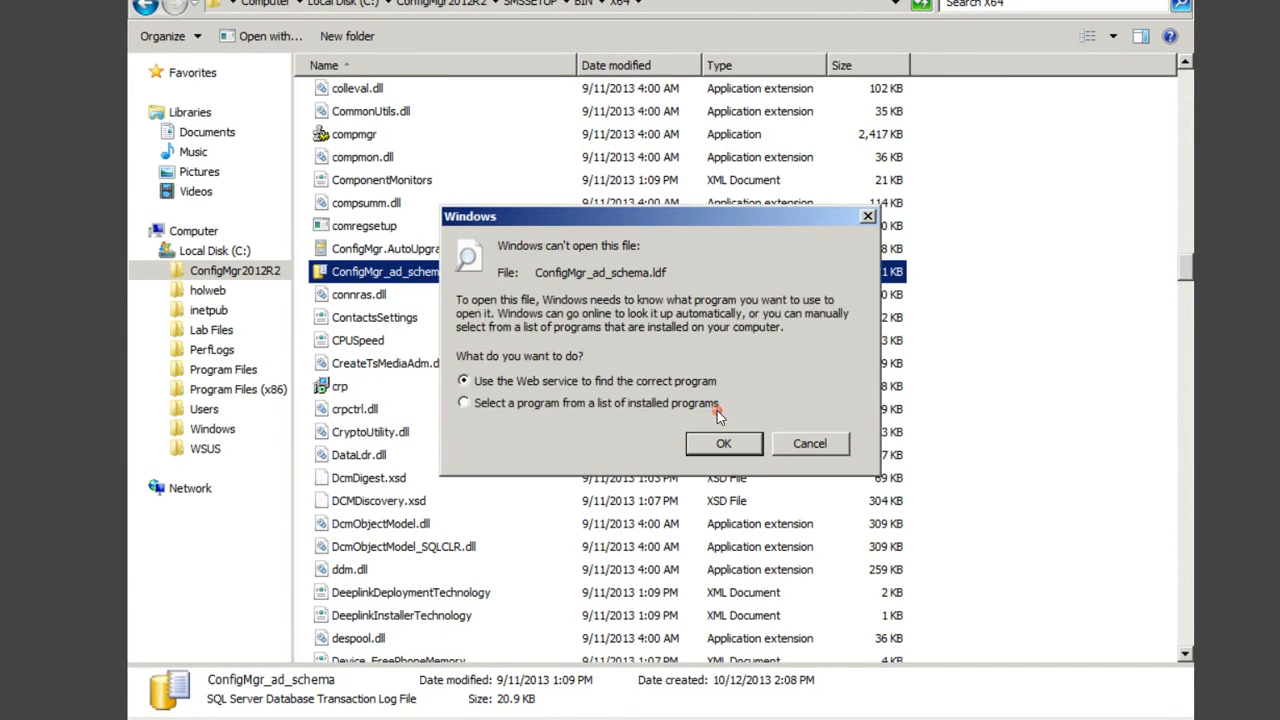
click(562, 403)
click(718, 443)
click(446, 250)
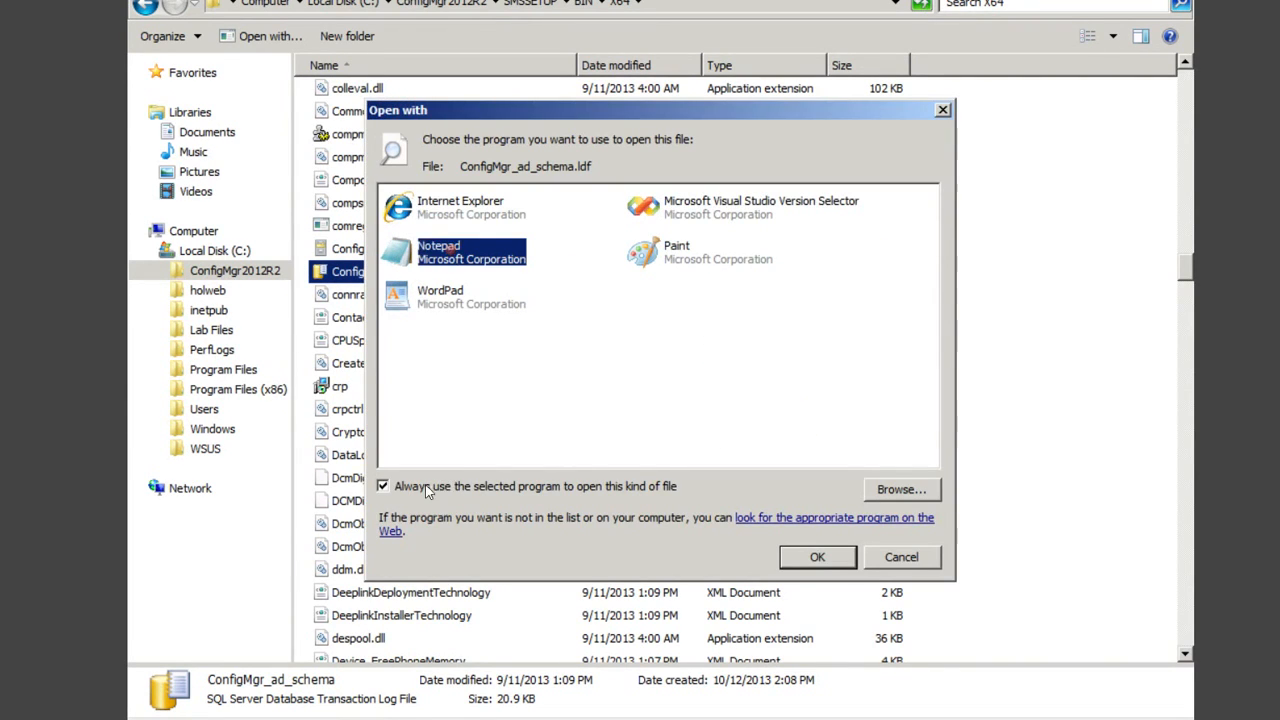
click(405, 490)
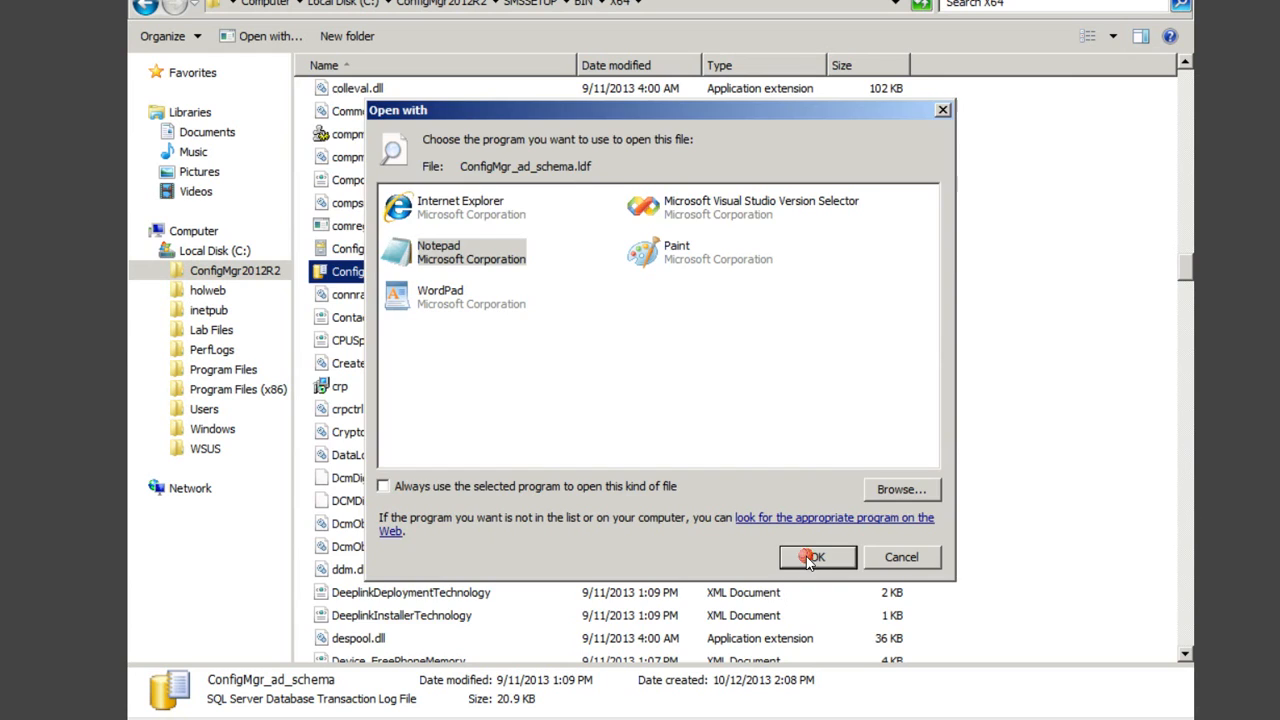
click(810, 557)
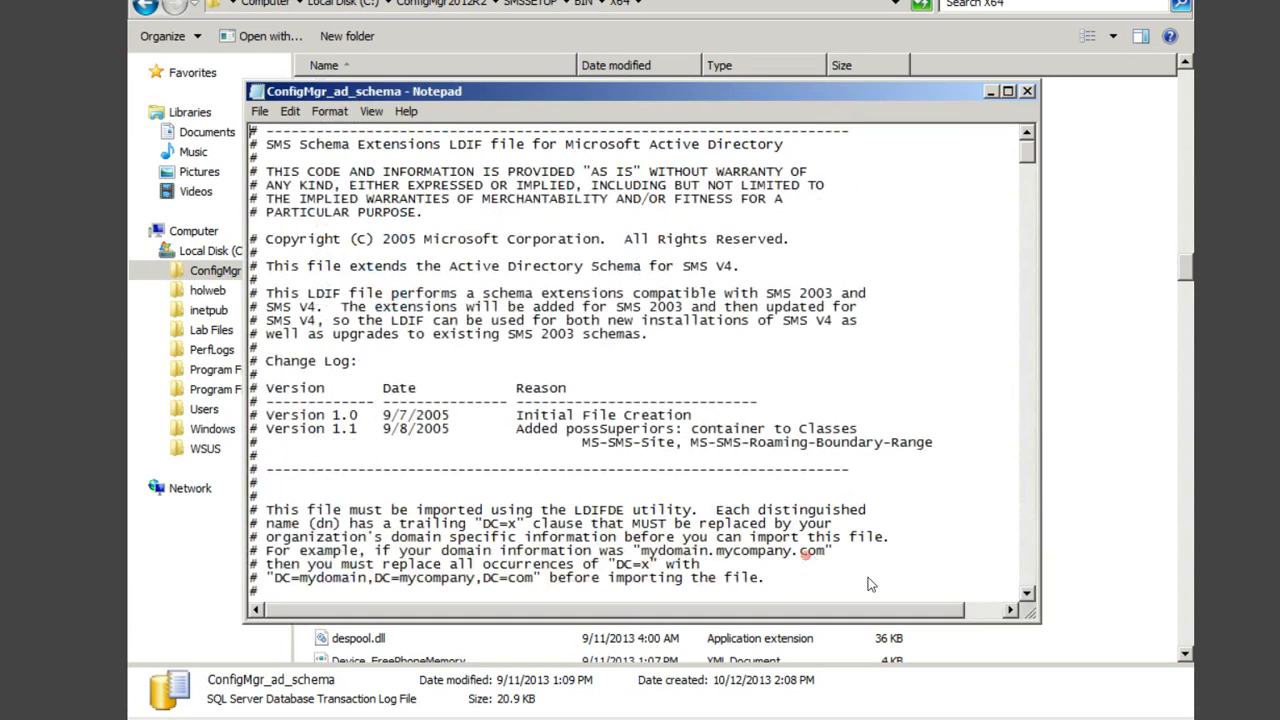
Step: Maximize Notepad, page through the SMS schema definitions to the server locator point class, then close it
click(1008, 90)
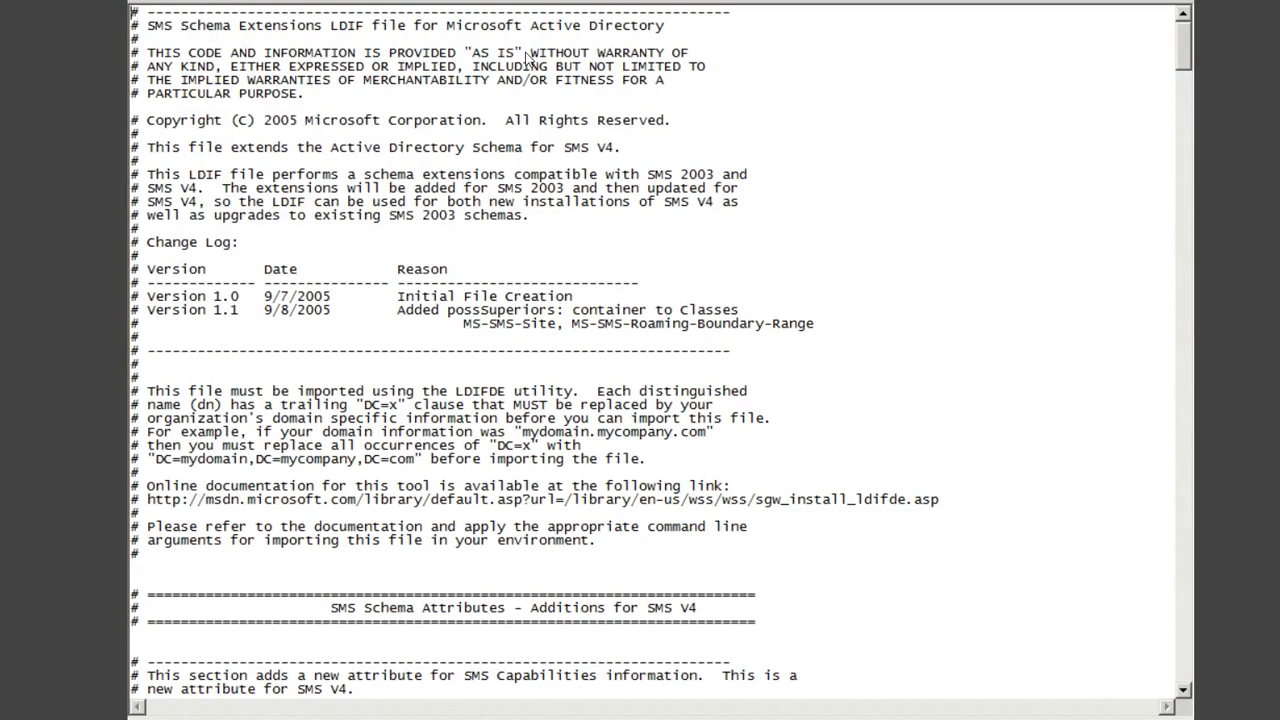
click(173, 38)
click(1185, 690)
click(1185, 692)
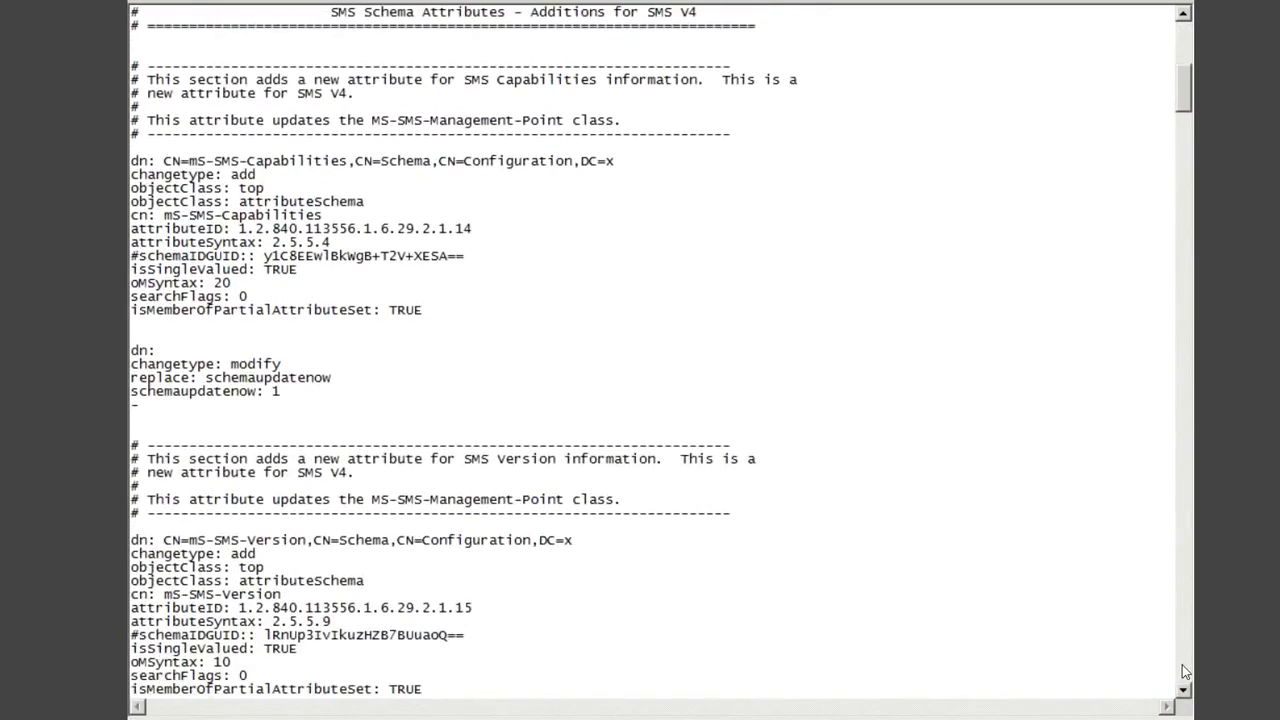
click(1182, 666)
click(1183, 668)
click(1183, 668)
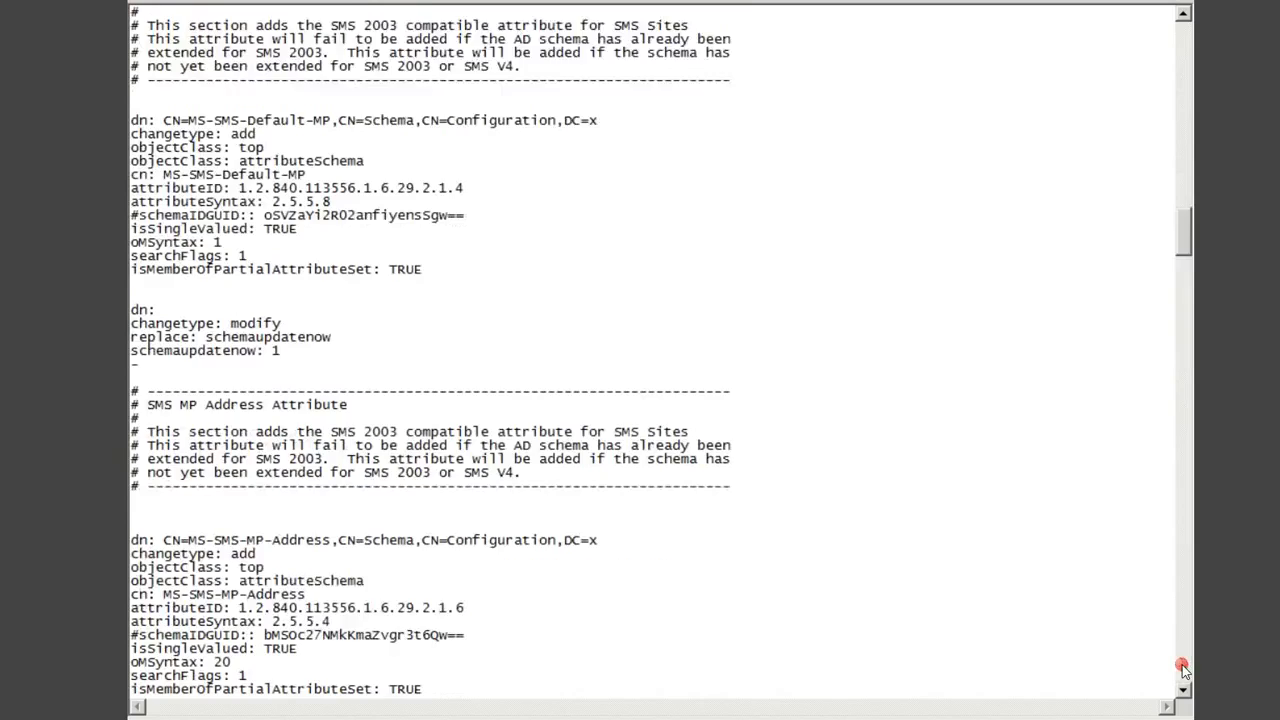
click(1183, 668)
click(1183, 668)
click(1183, 668)
click(1183, 668)
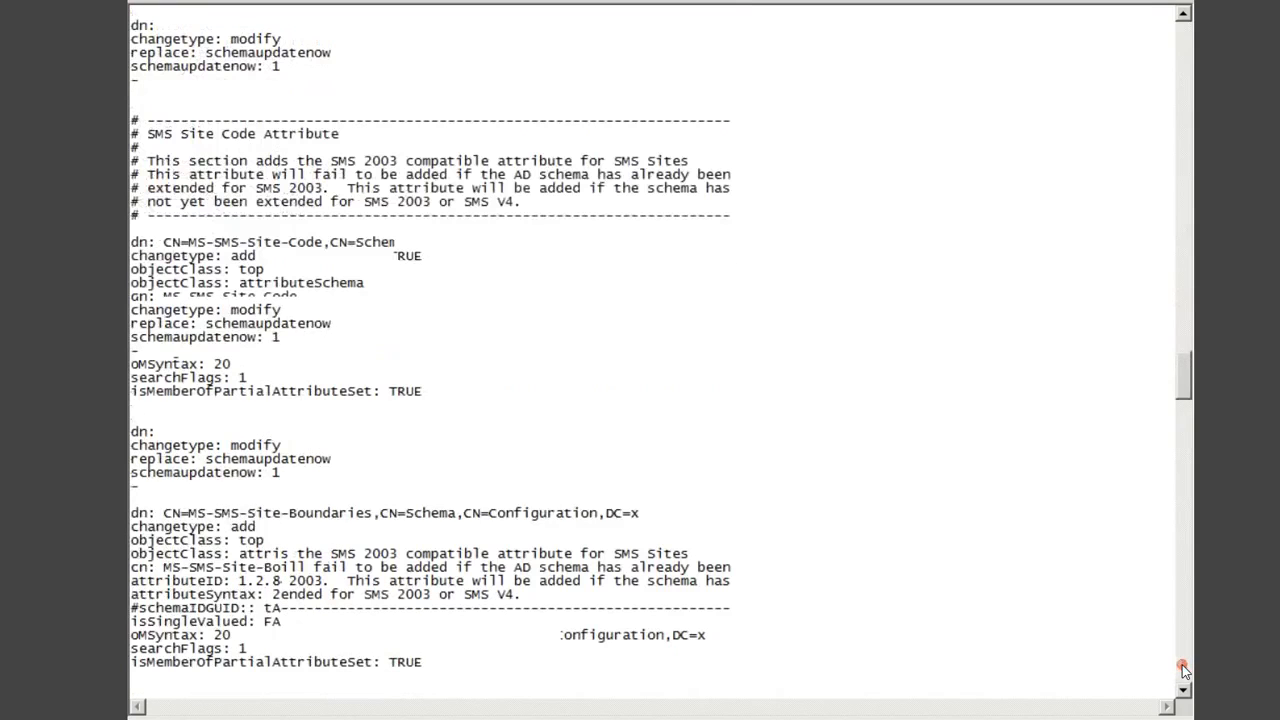
click(1183, 668)
click(1183, 668)
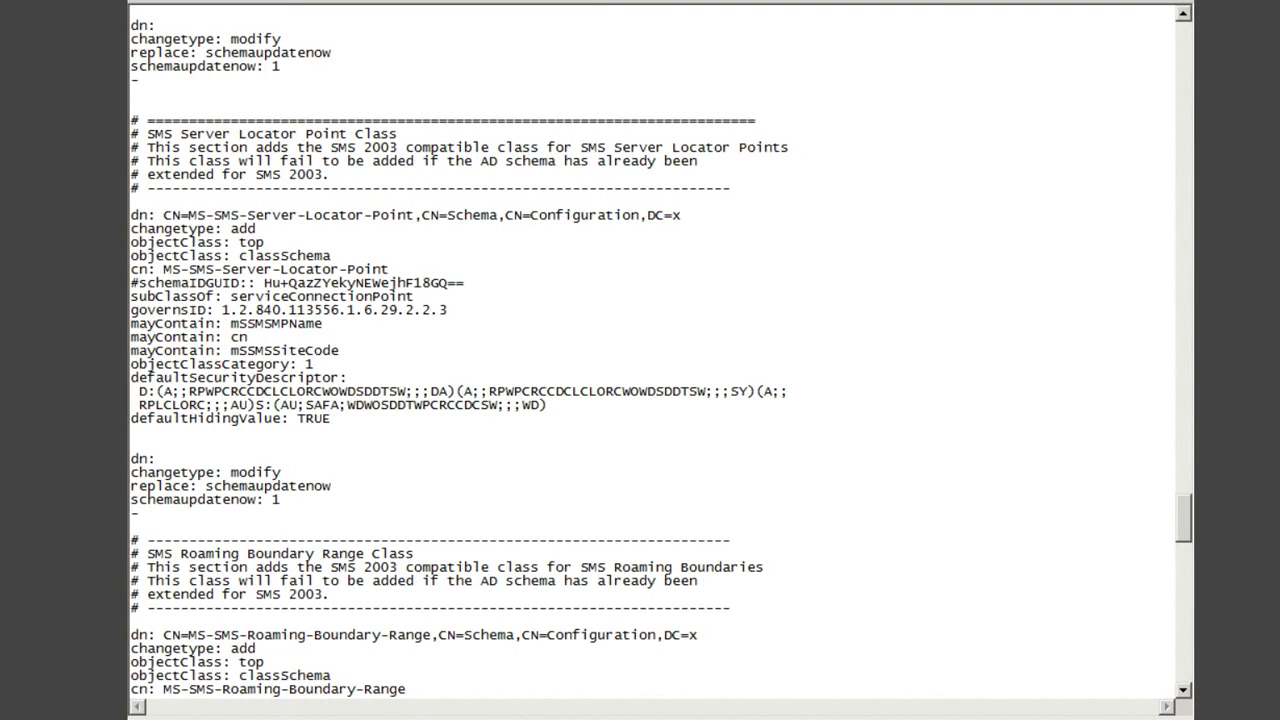
key(alt+F4)
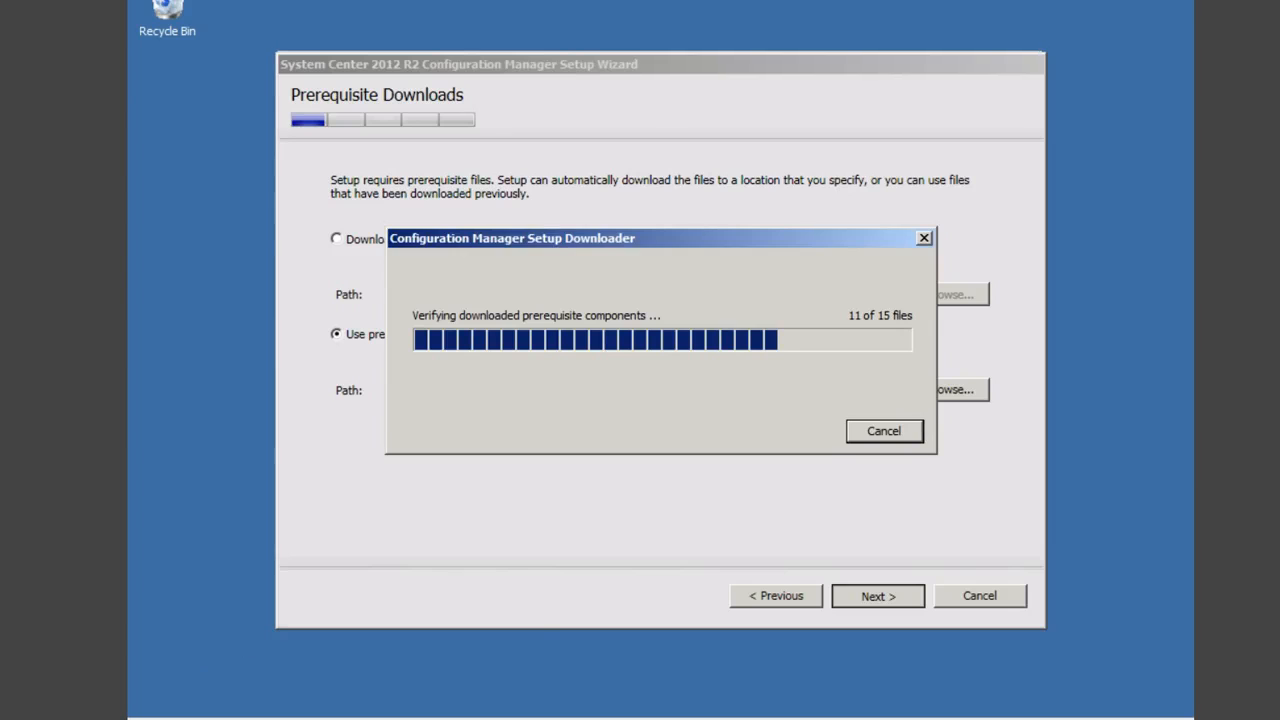
Step: Launch Active Directory Users and Computers and enable View > Advanced Features
click(168, 712)
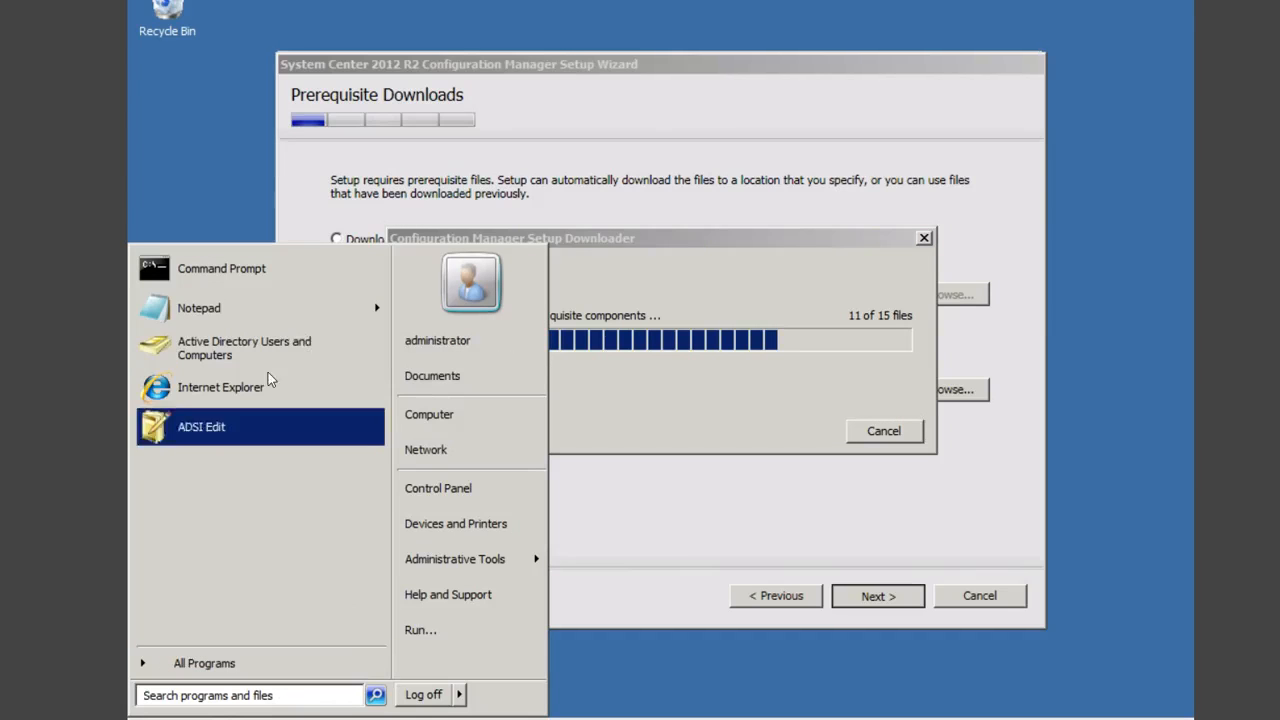
click(281, 355)
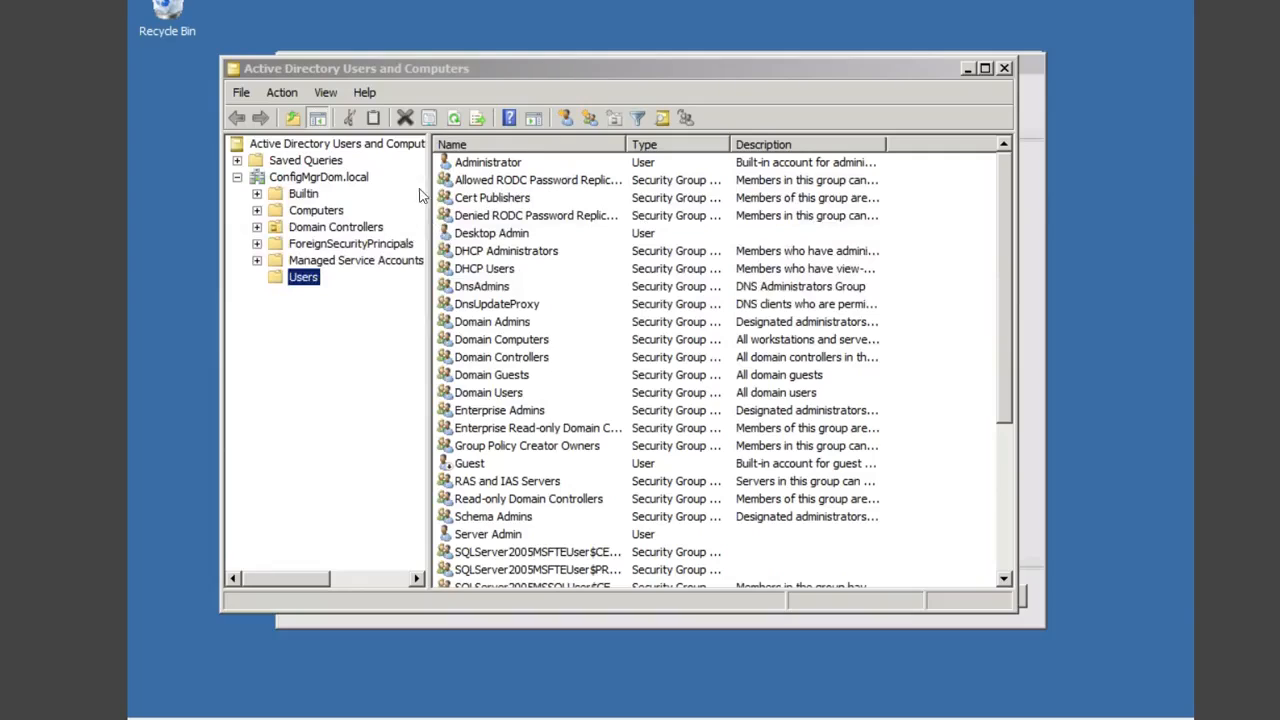
click(326, 93)
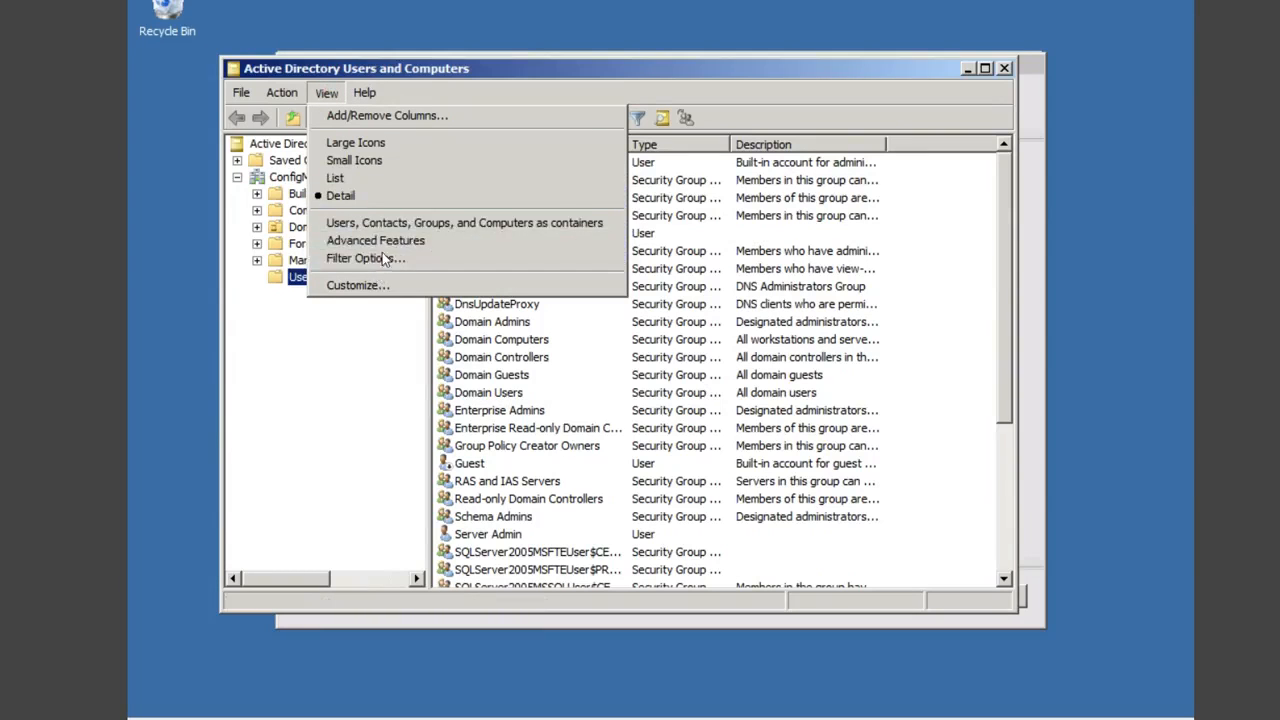
click(378, 242)
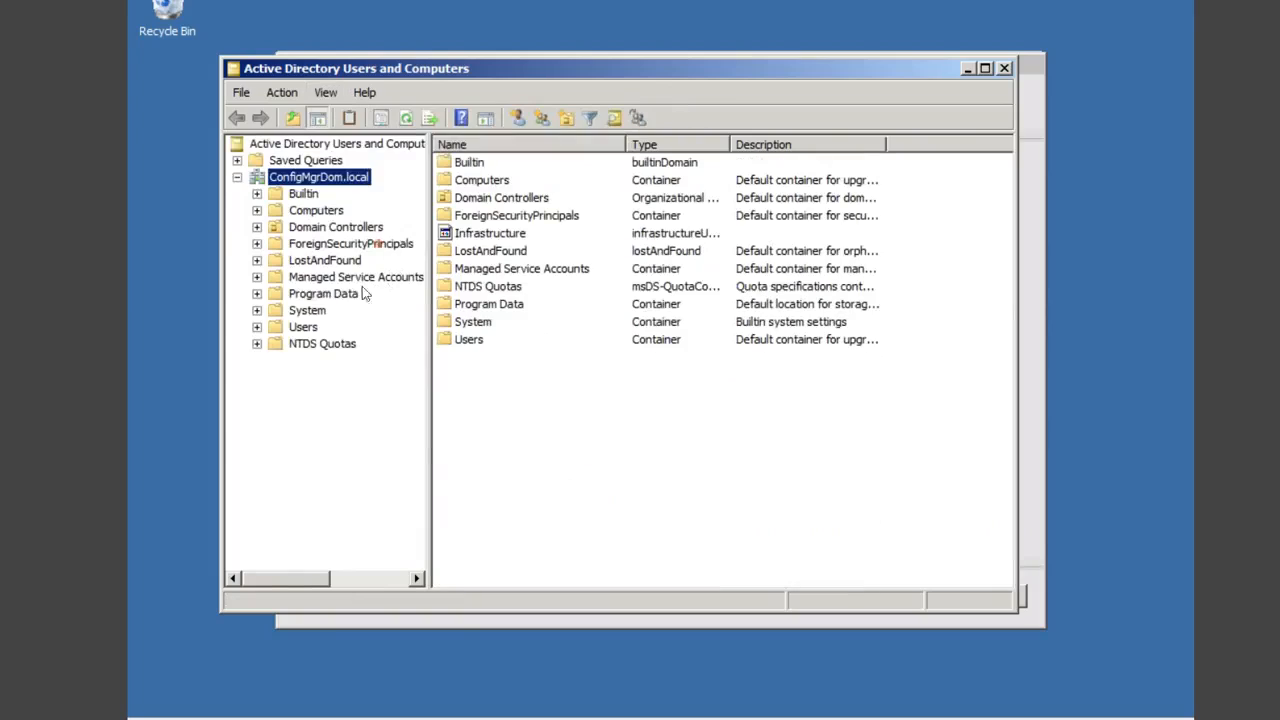
Step: Verify the System Management container exists under System, then close the console
click(309, 312)
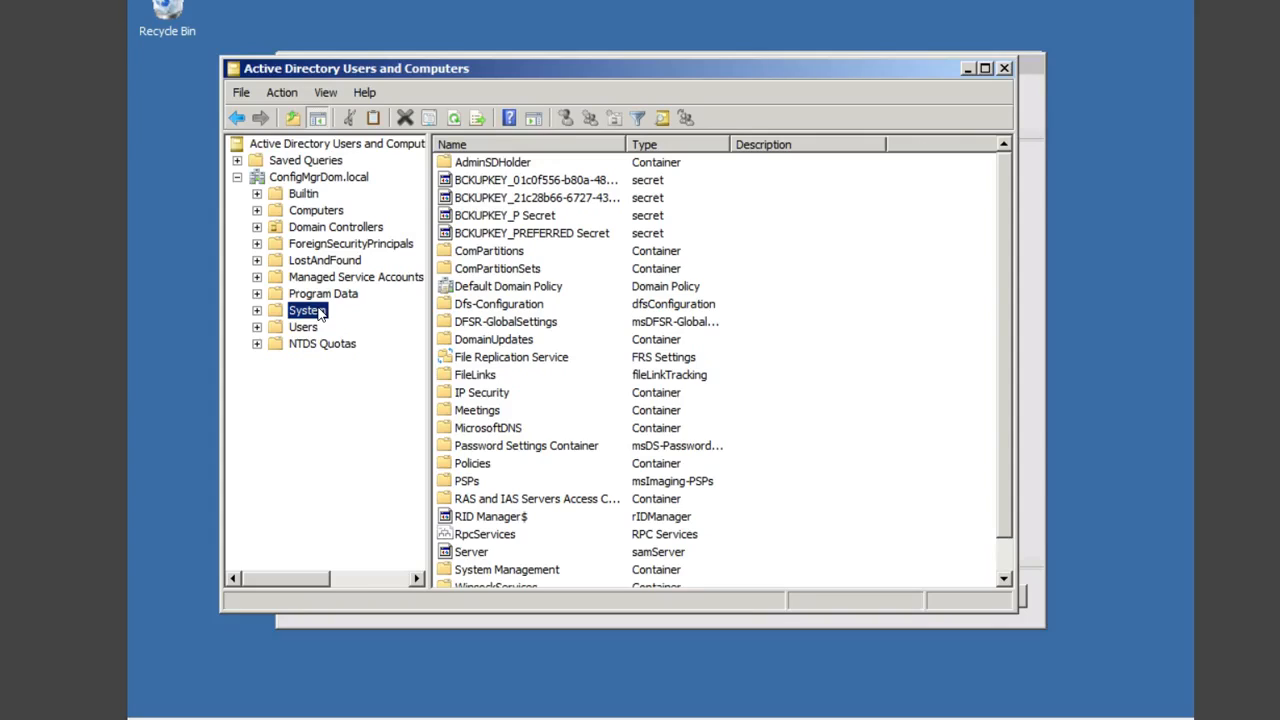
click(533, 570)
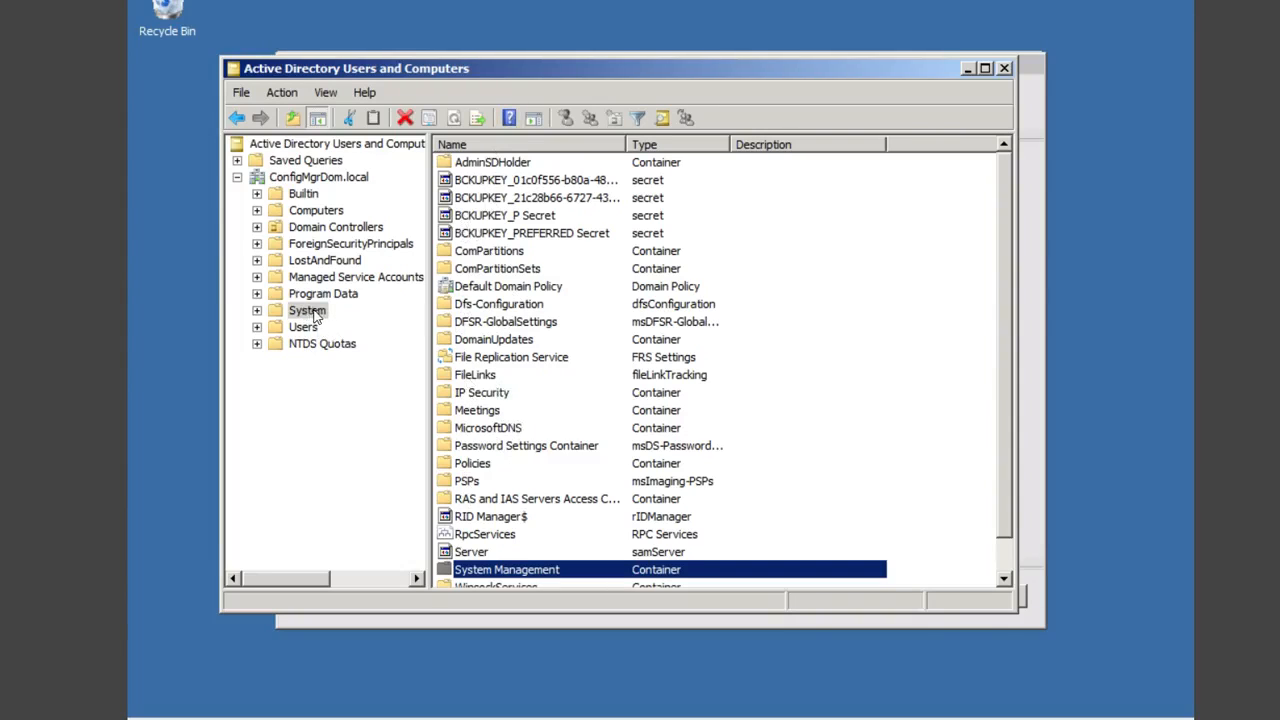
click(1005, 69)
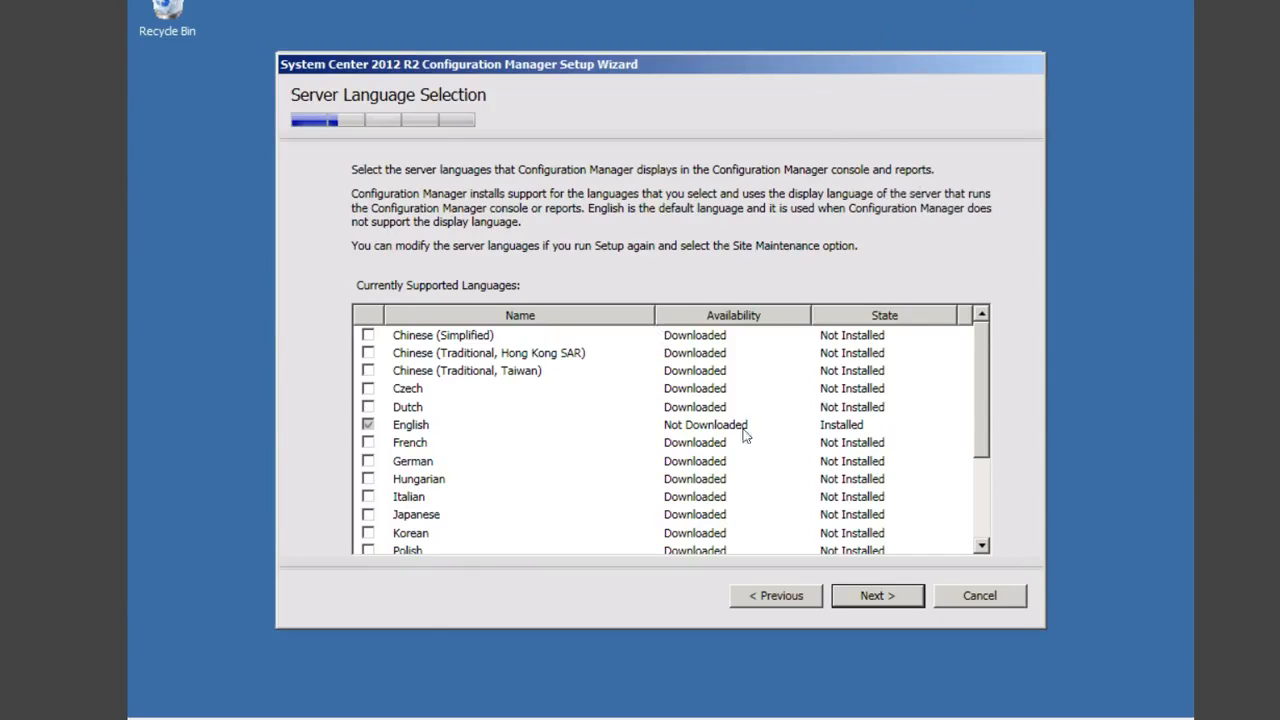
Step: Accept English as the only server and client language
click(876, 597)
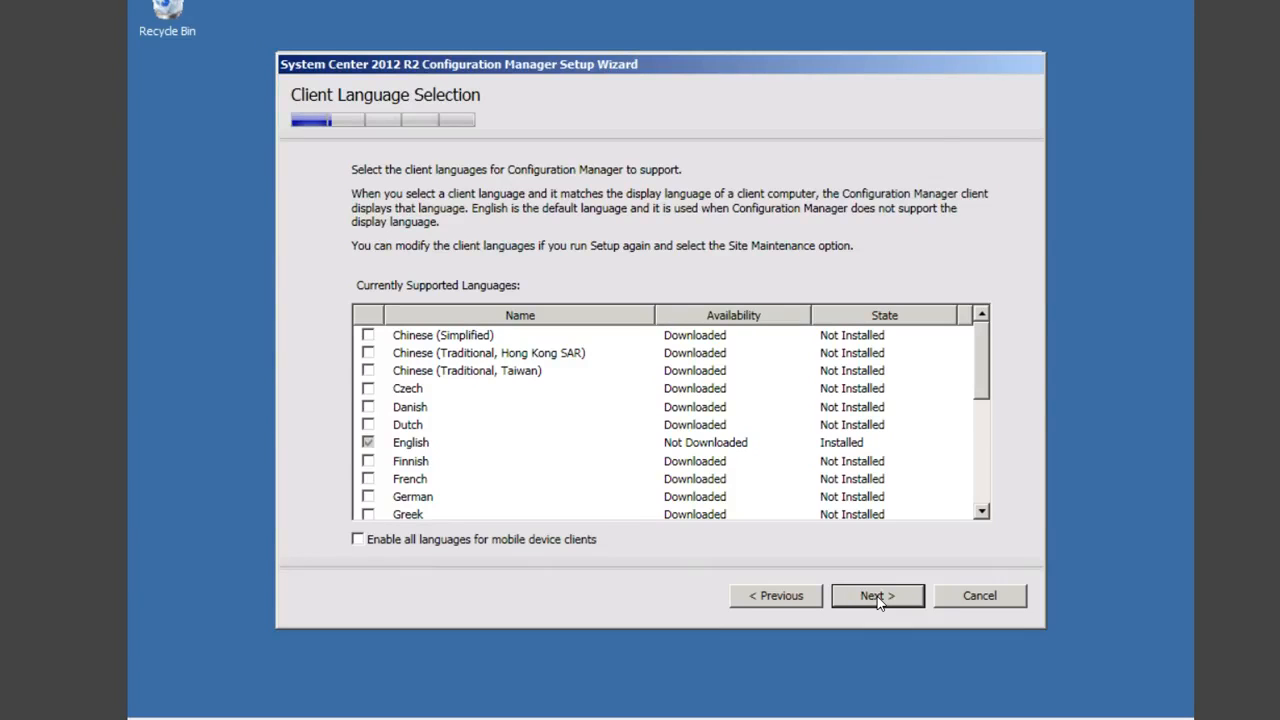
click(884, 598)
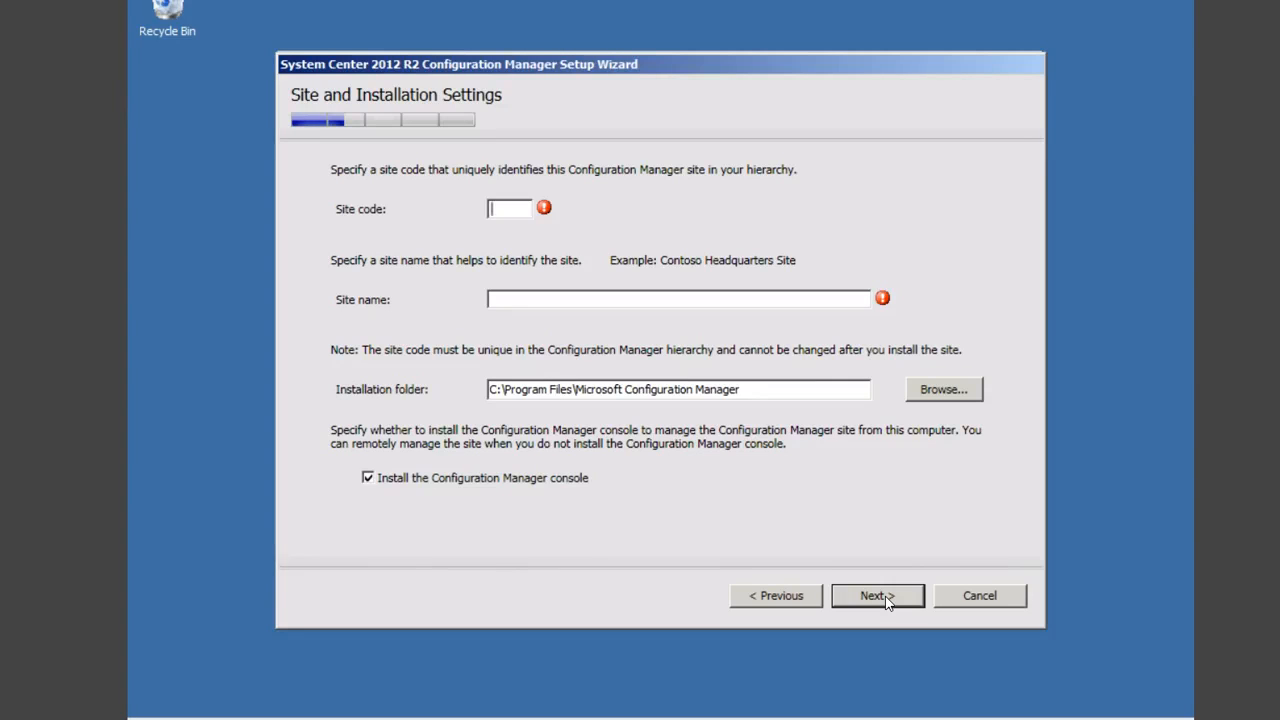
Step: Enter site code EJI and a site name ending in 'Primary Site'
text(D)
key(BackSpace)
text(E)
text(J1)
click(662, 298)
text(e)
key(BackSpace)
text(Ejike)
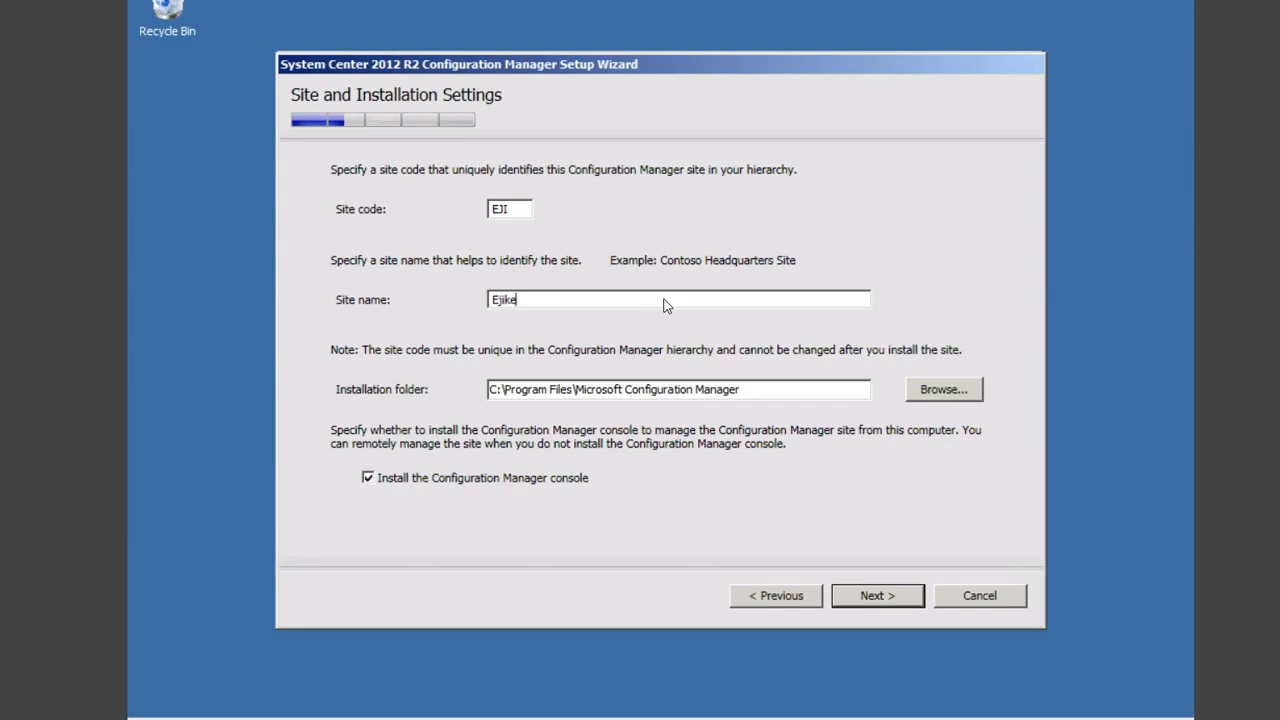
text( Prime)
key(BackSpace)
key(BackSpace)
text(mary Site)
Step: Choose to install the primary site as a stand-alone site and confirm with Yes
click(892, 595)
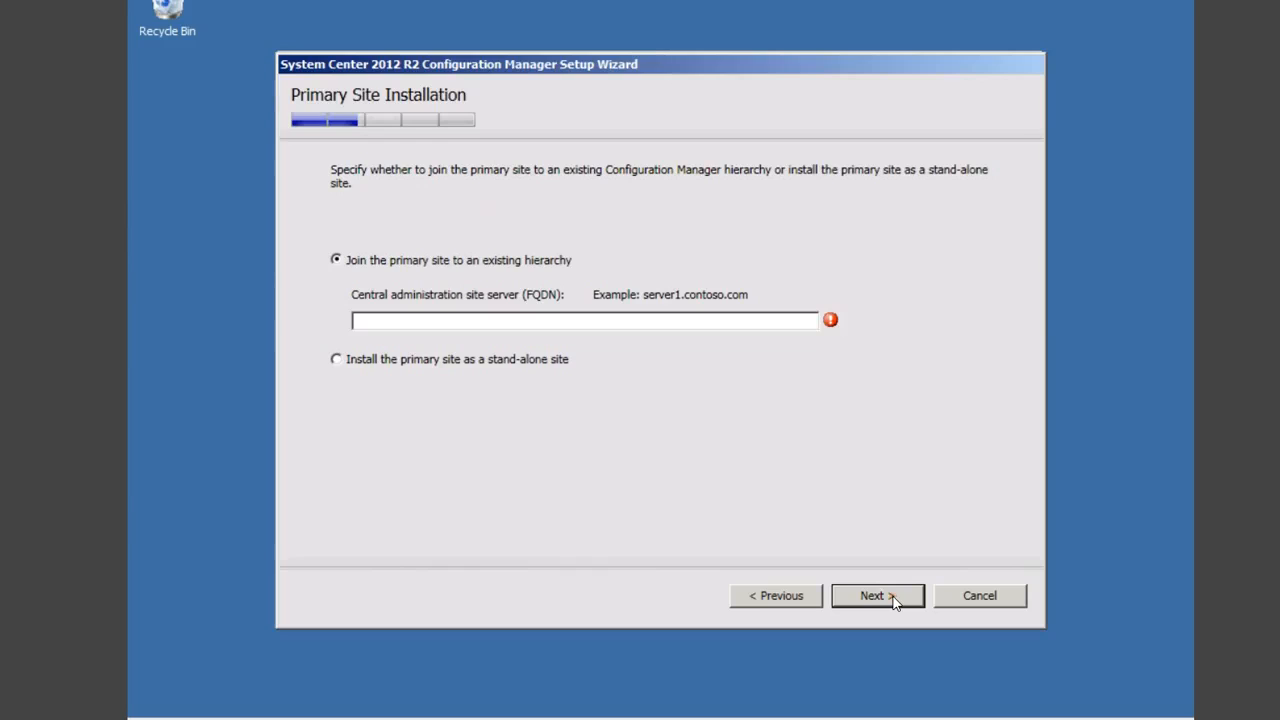
click(385, 362)
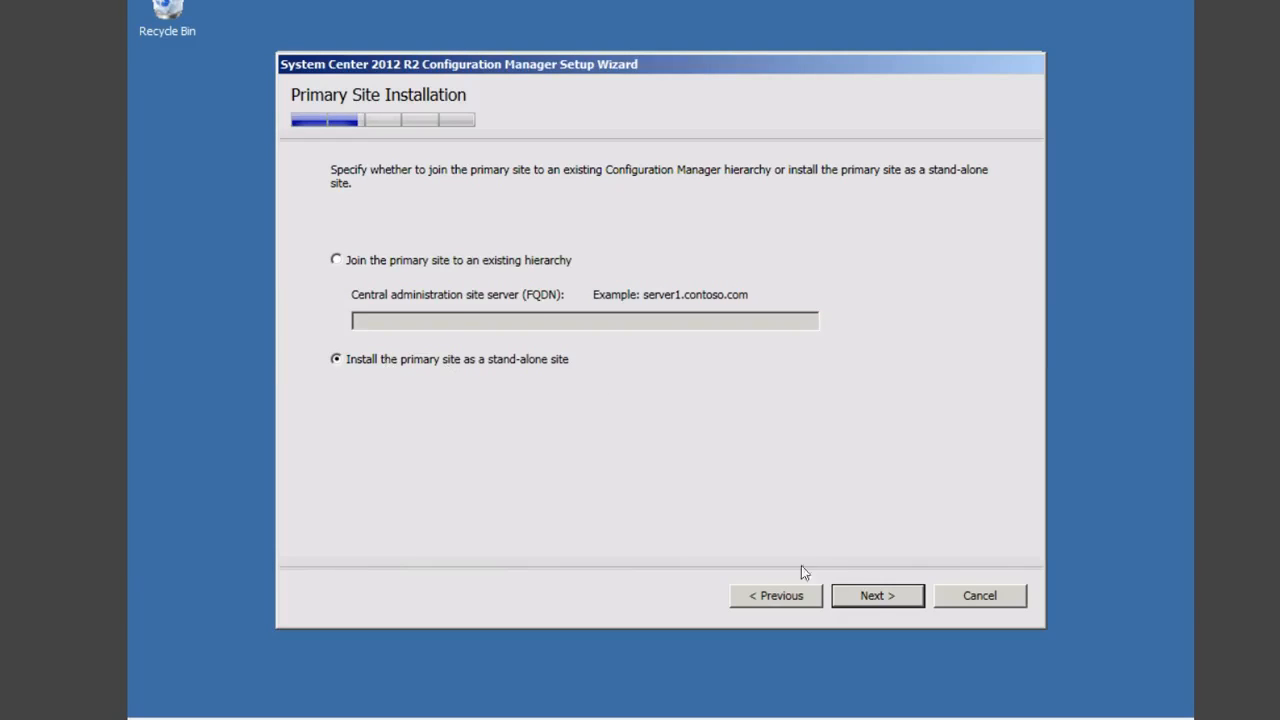
click(873, 597)
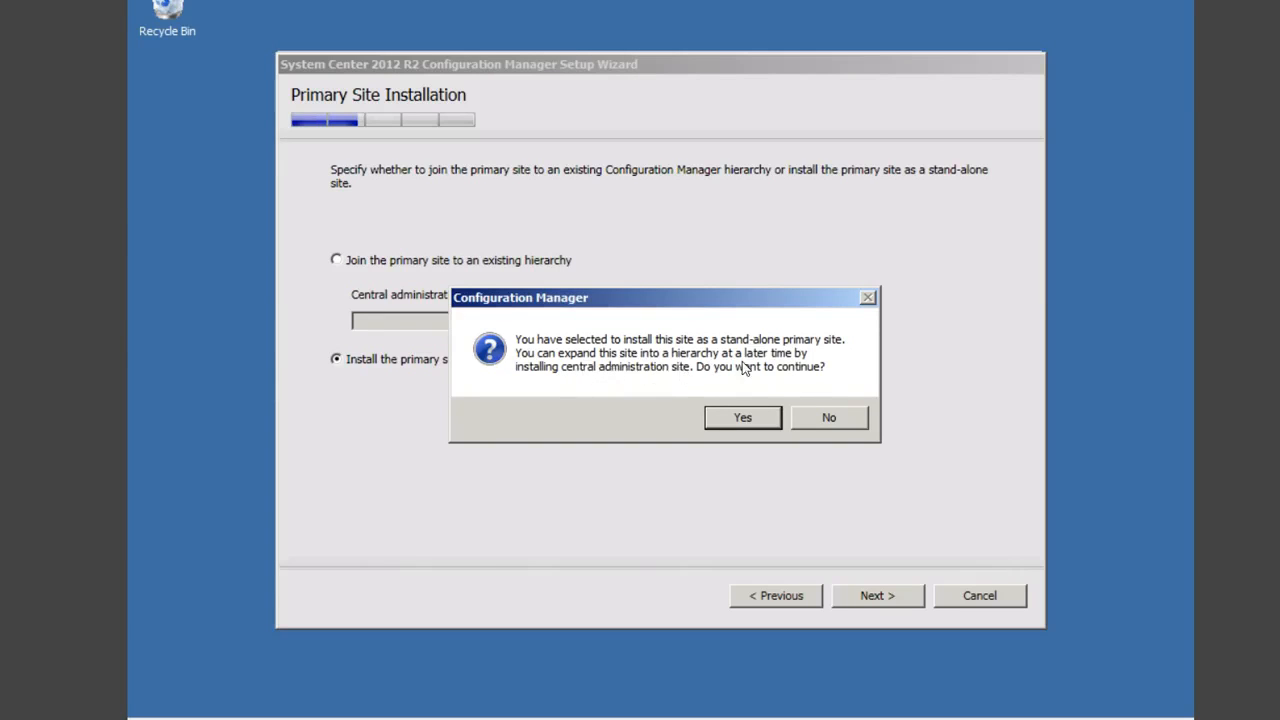
click(757, 417)
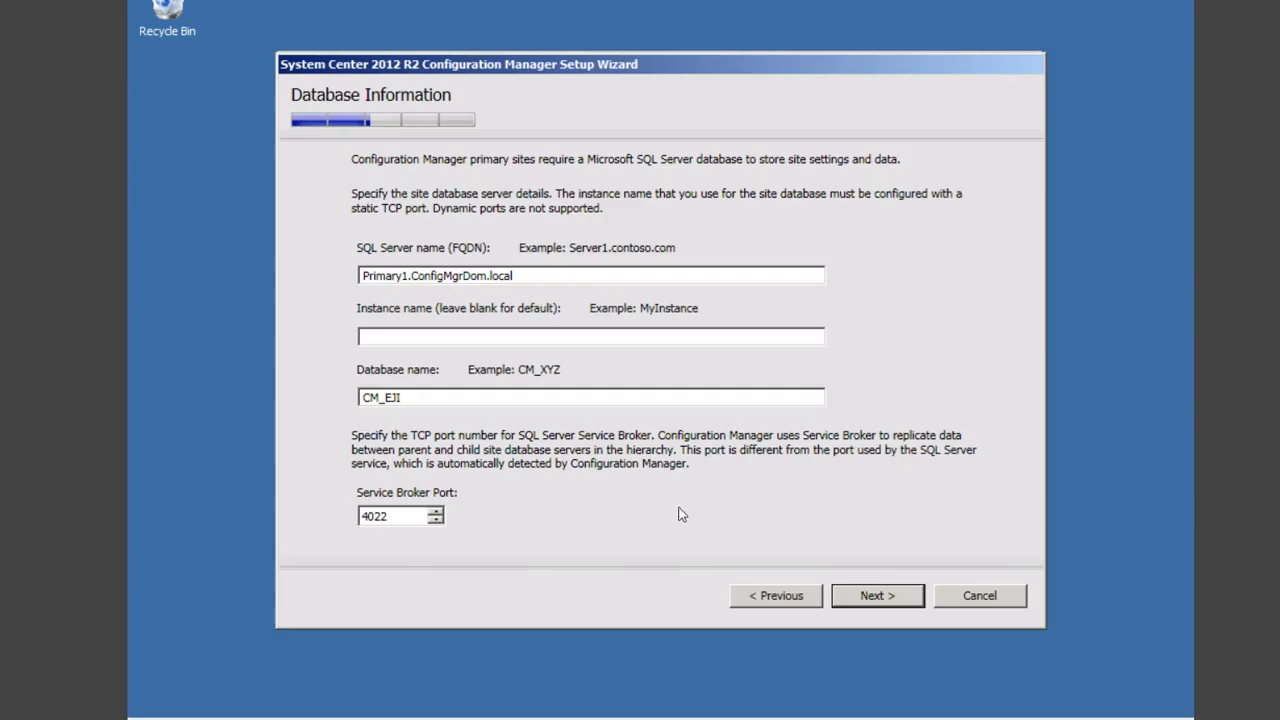
Step: Keep database CM_EJI, default SQL file paths and SMS Provider; configure communication per site system role
click(884, 598)
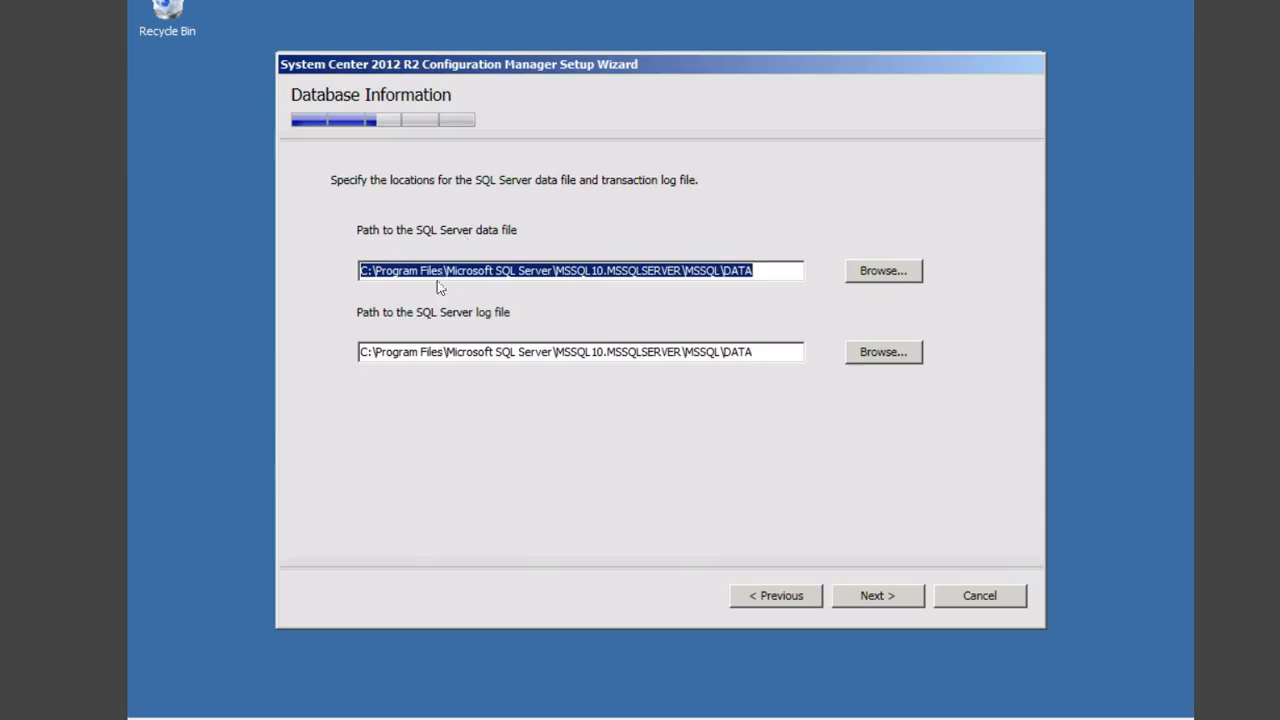
click(886, 596)
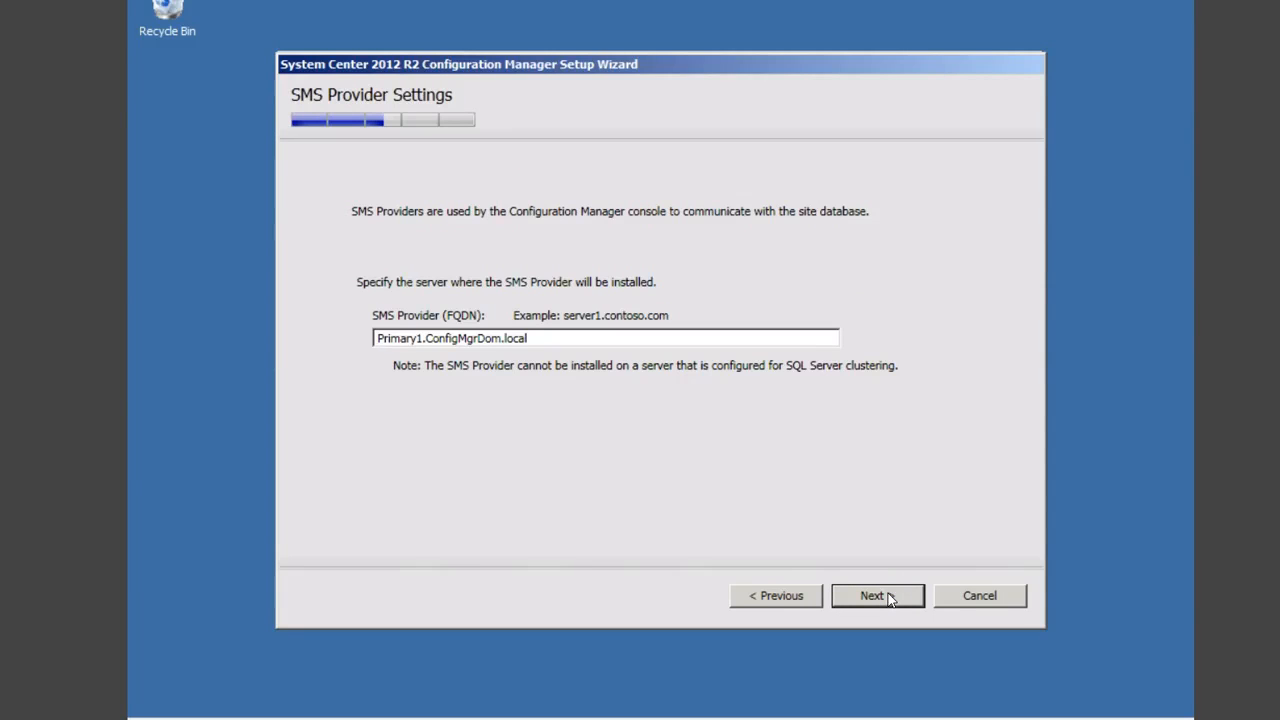
click(888, 596)
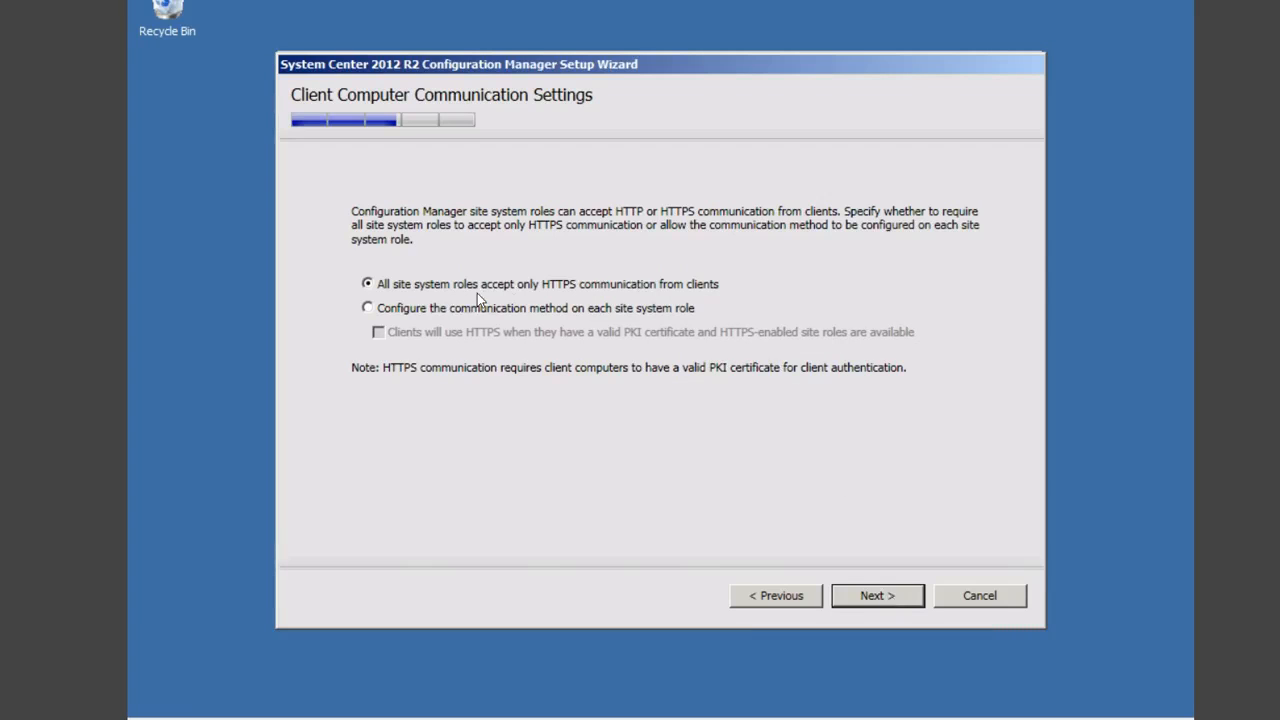
click(371, 309)
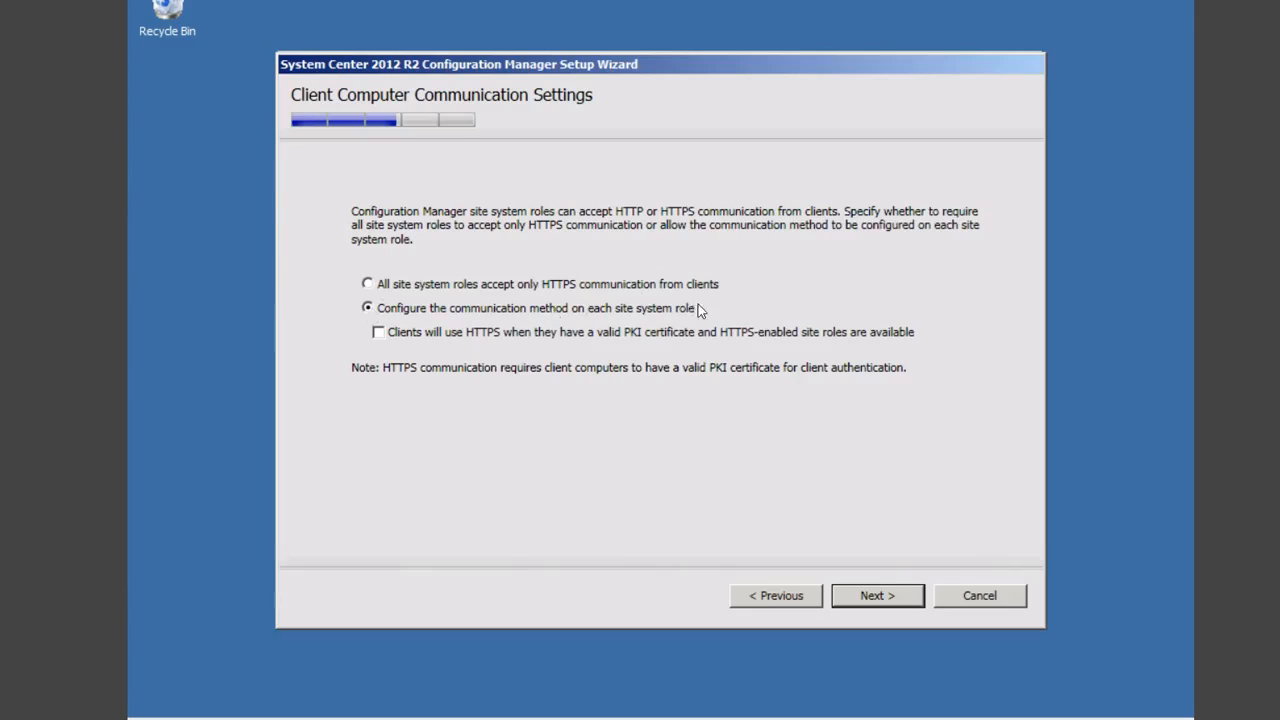
Step: Keep the default management and distribution point roles and opt out of the Customer Experience Improvement Program
click(876, 597)
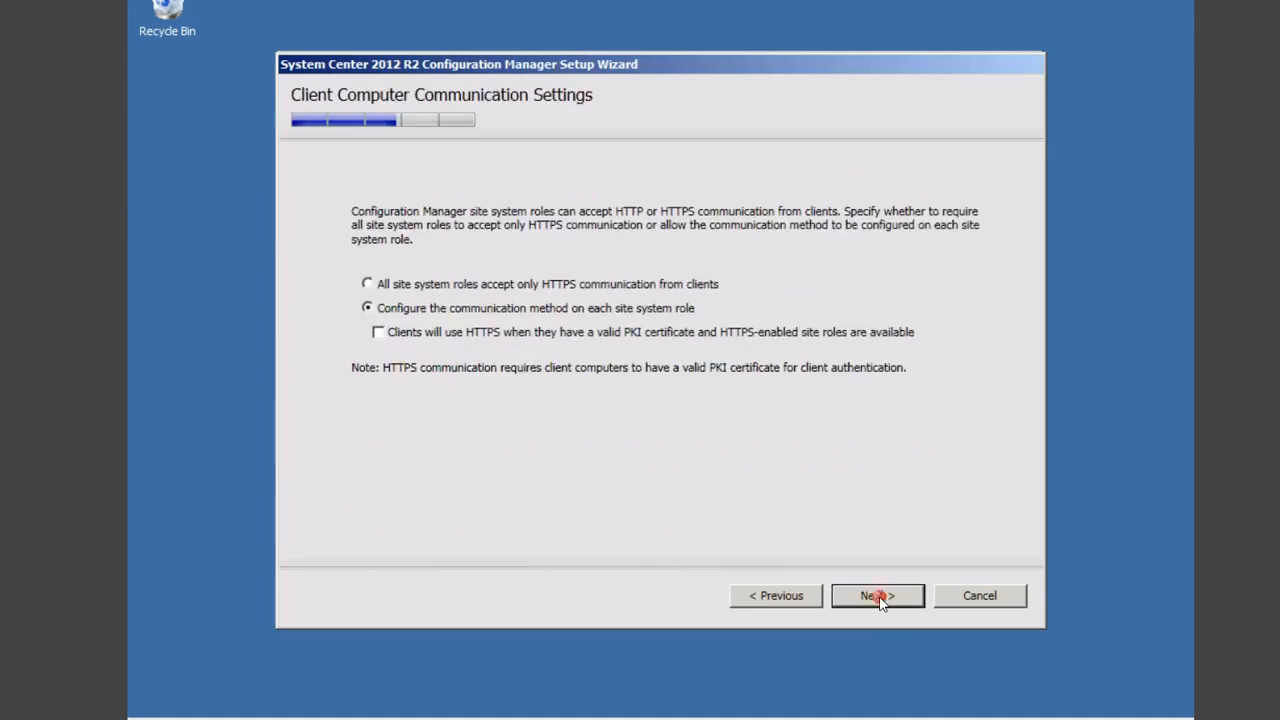
click(877, 597)
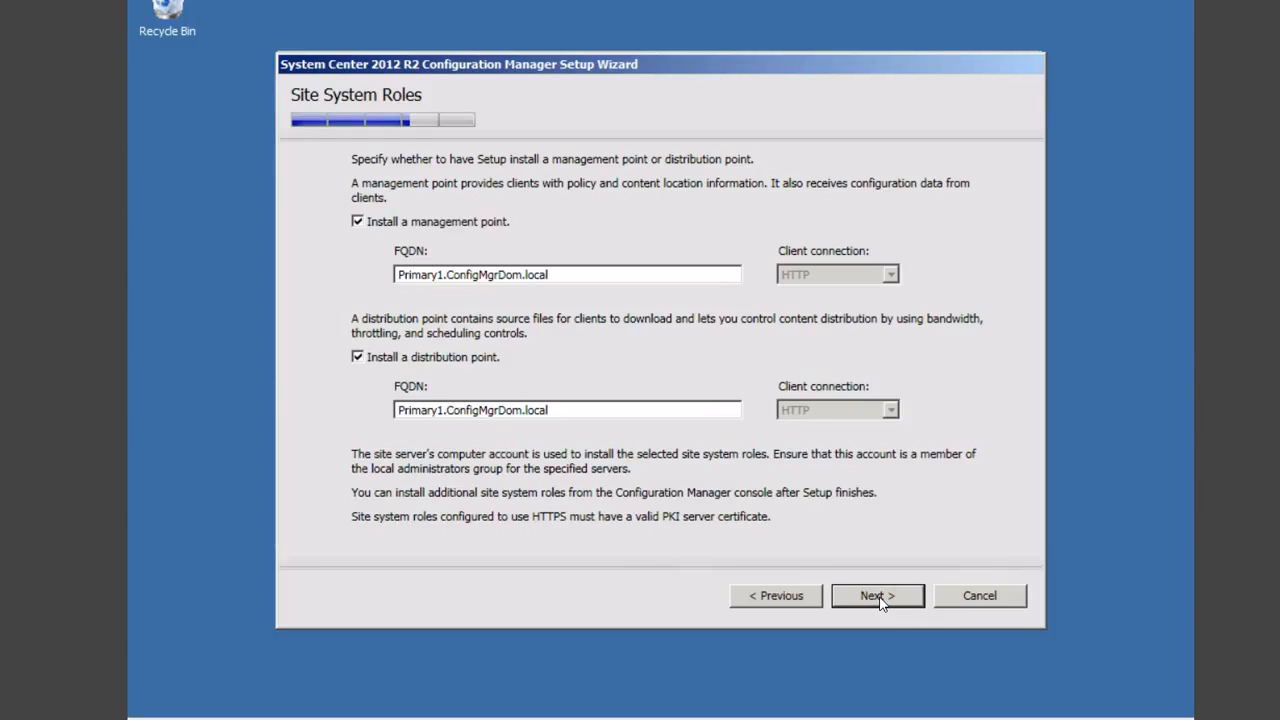
click(878, 597)
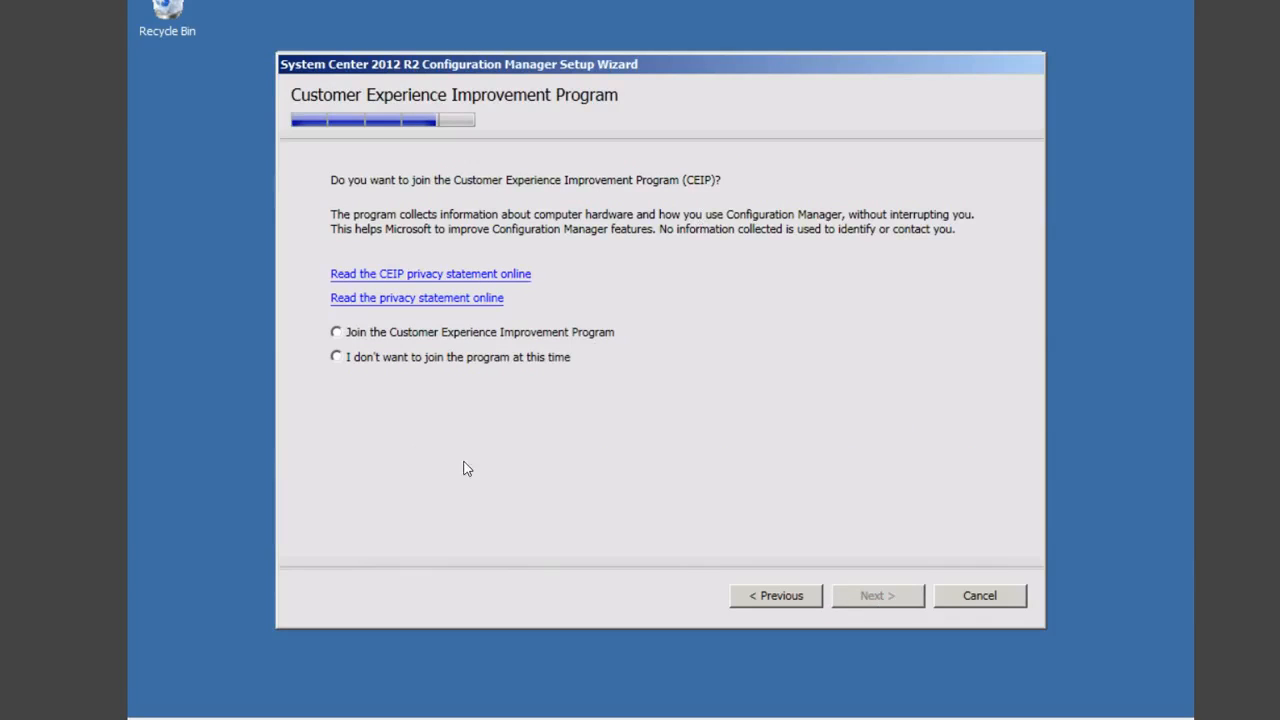
click(341, 359)
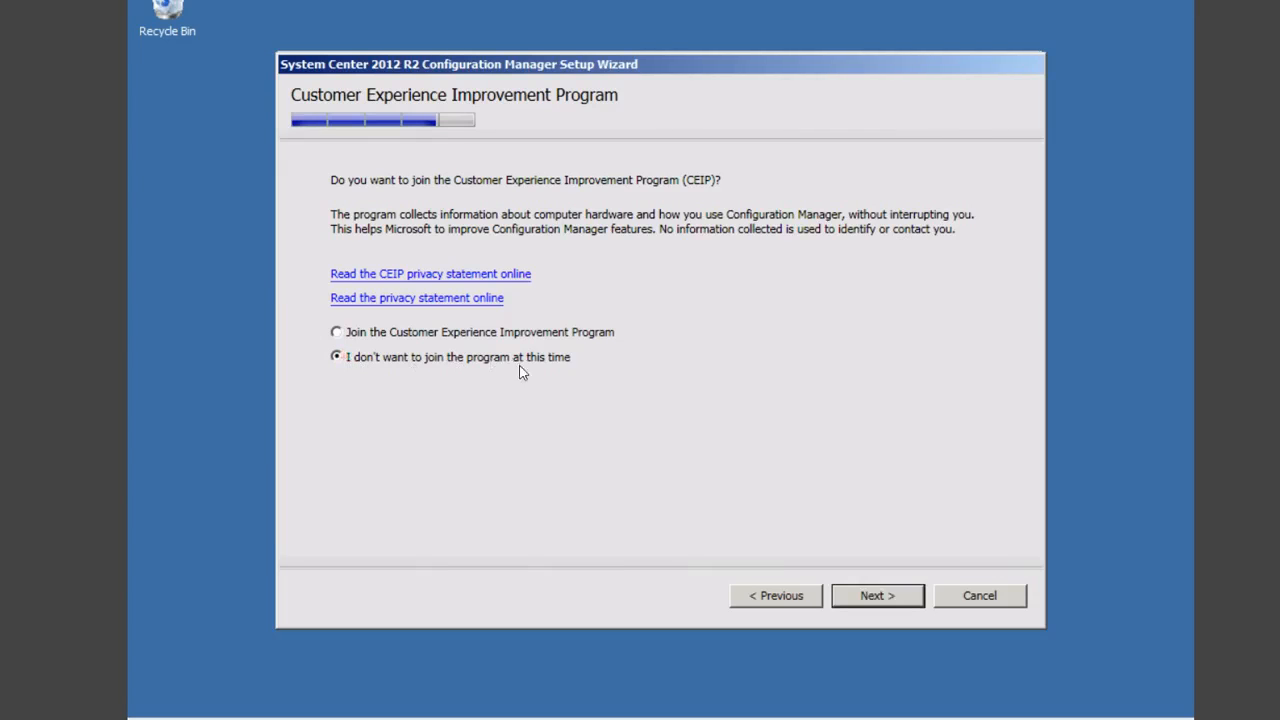
Step: Scroll through the Settings Summary, then run the prerequisite check, which ends with two SQL Server memory warnings
click(872, 600)
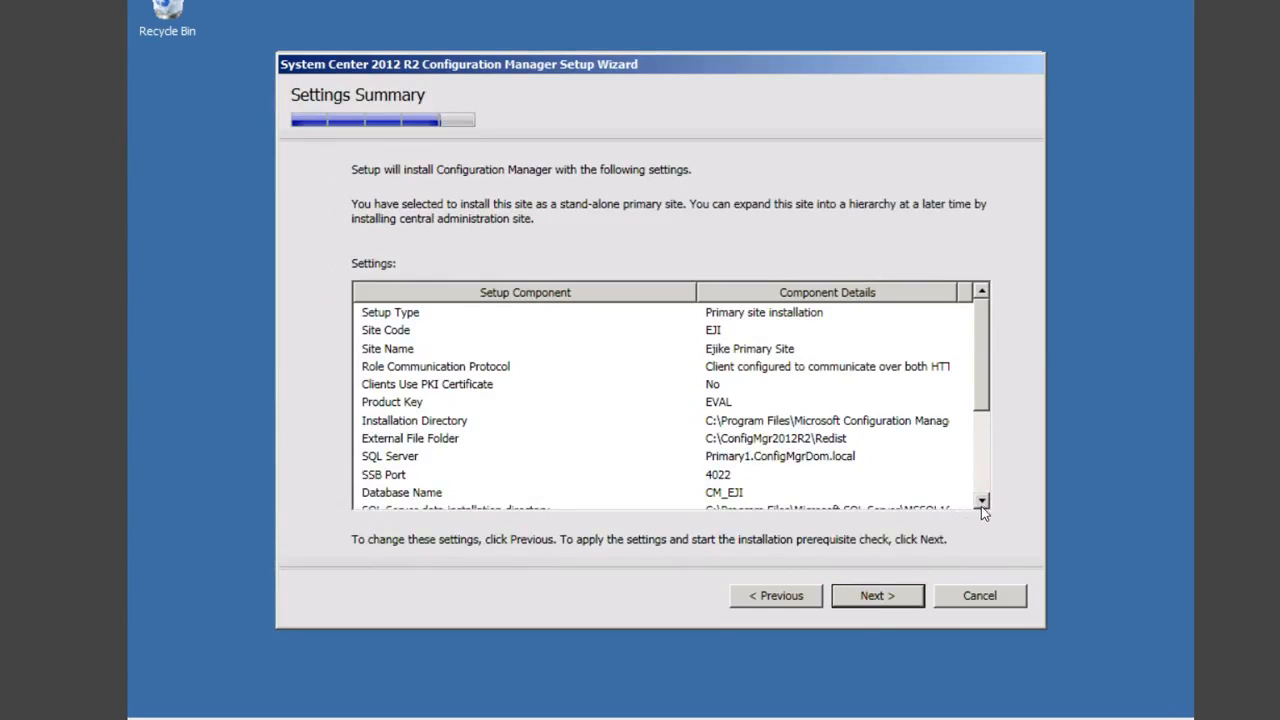
click(981, 501)
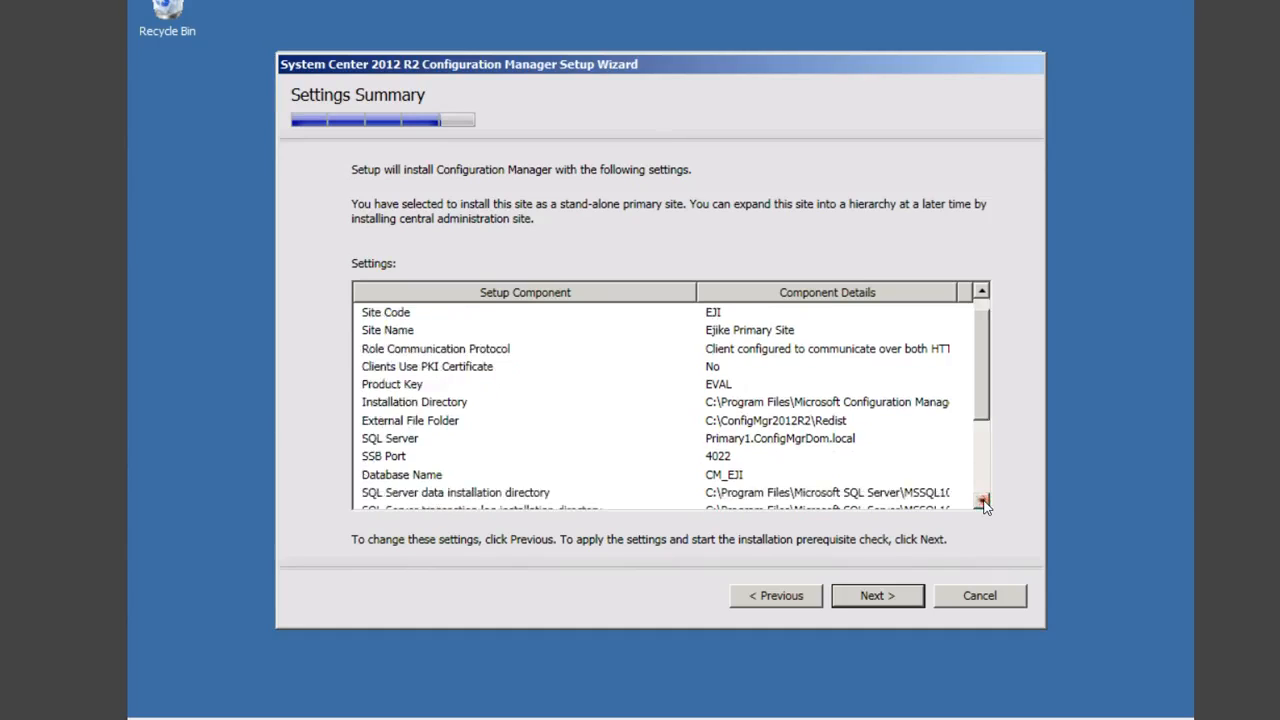
click(982, 404)
drag(984, 410, 982, 425)
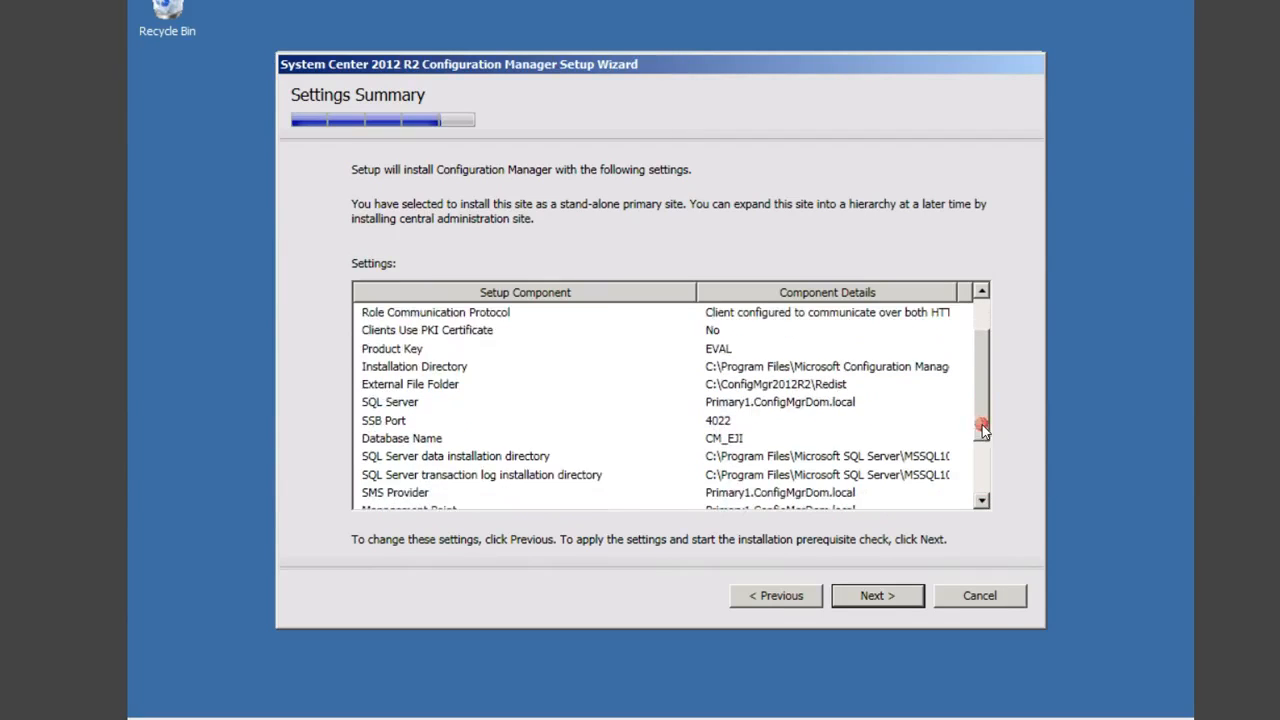
click(981, 481)
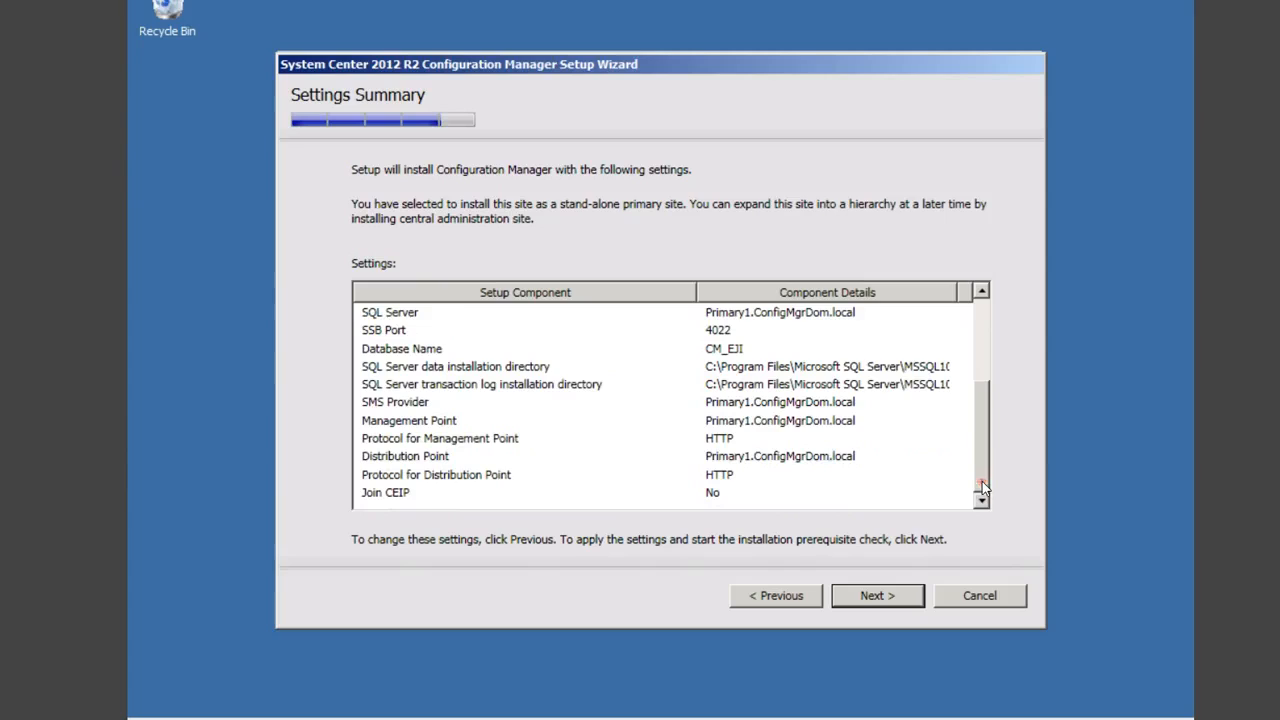
click(874, 596)
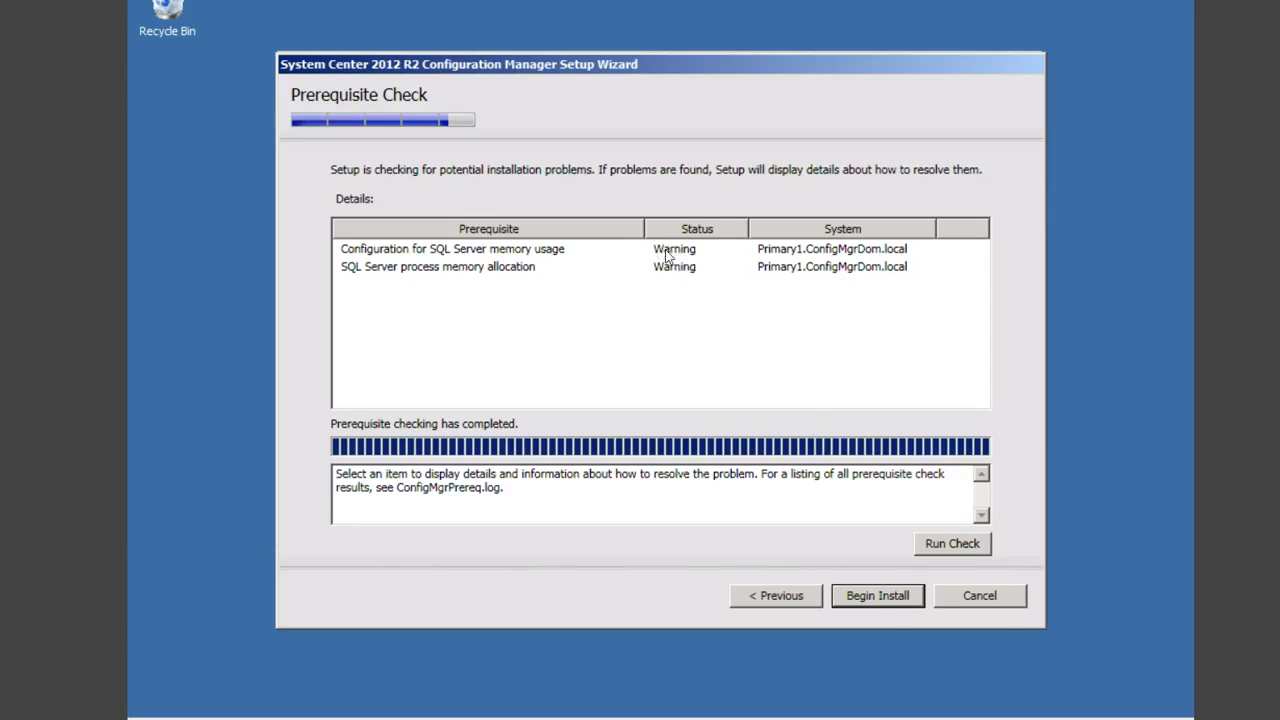
Step: Review both SQL Server memory warnings, begin the installation anyway, and bring up the Start menu
click(455, 253)
click(455, 270)
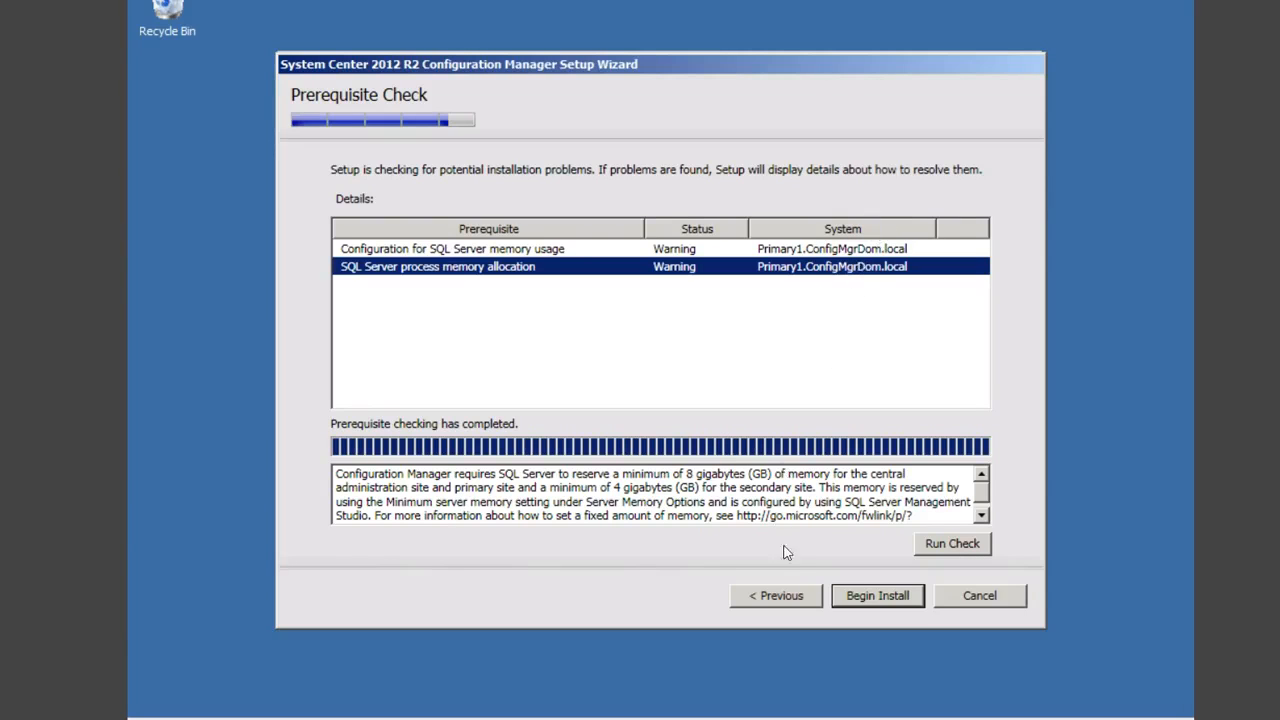
click(873, 598)
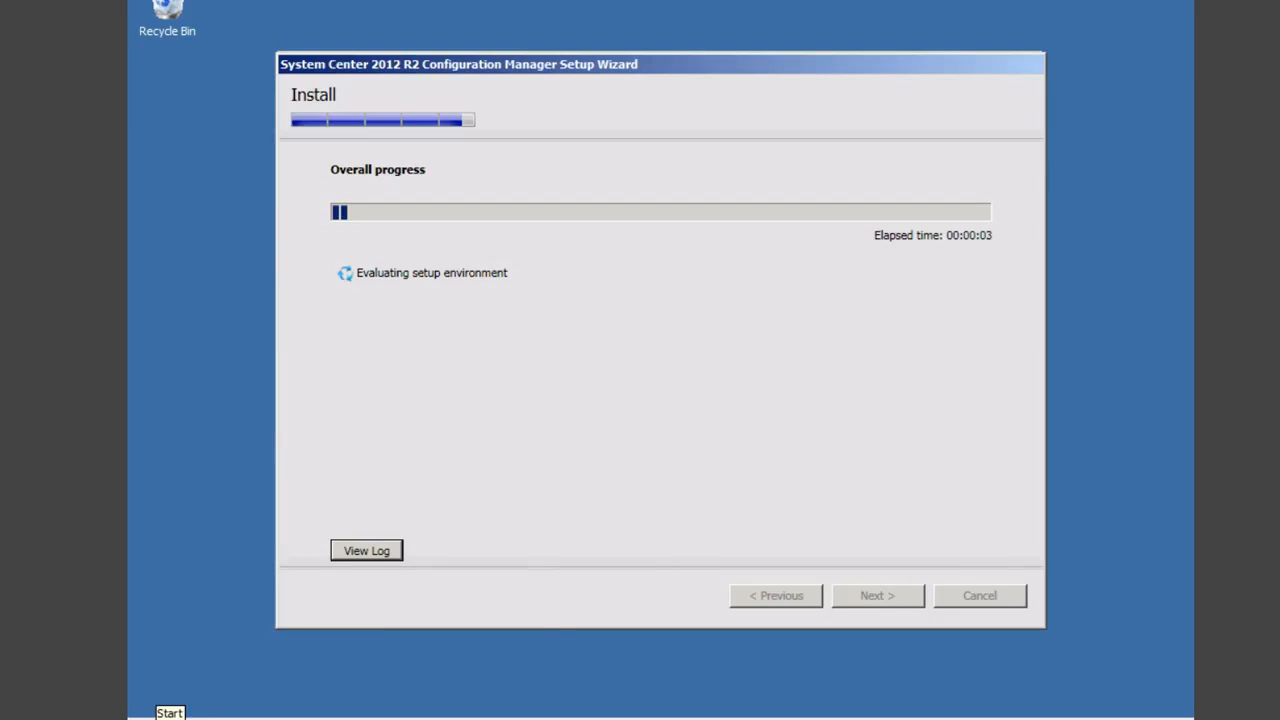
click(160, 712)
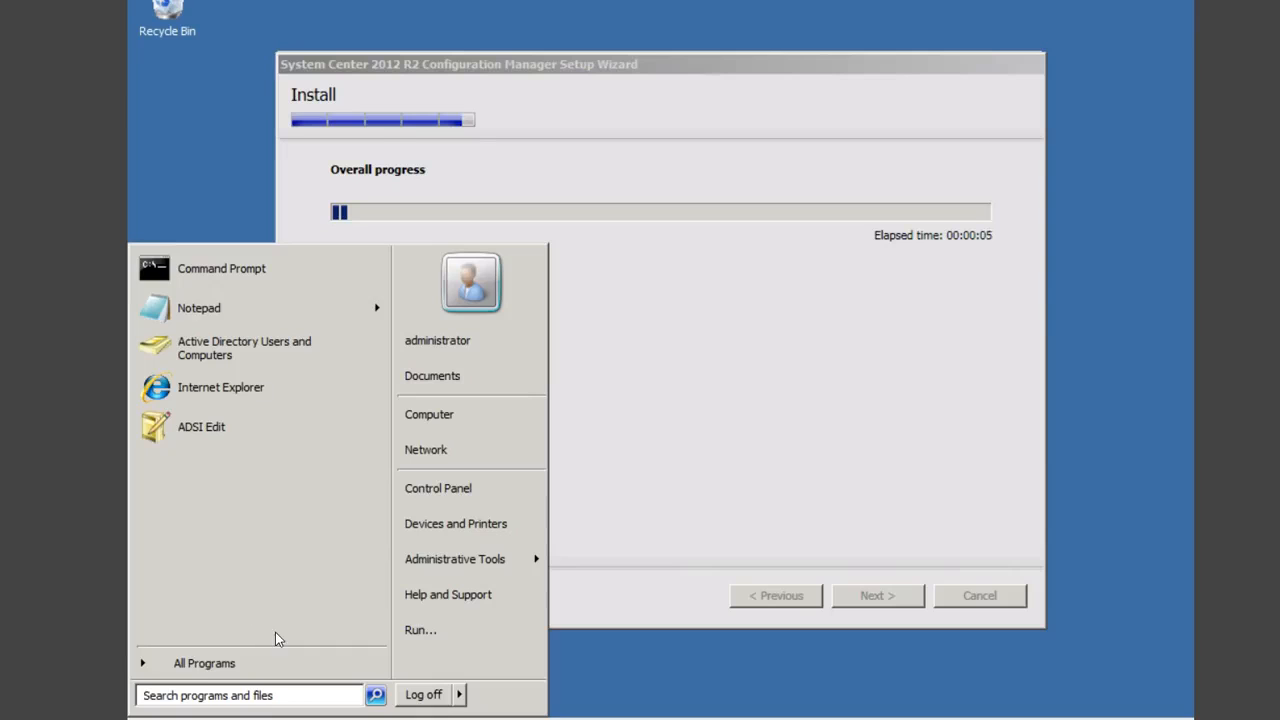
Step: Search the Start menu for 'sql' and launch SQL Server Management Studio
click(241, 701)
text(as)
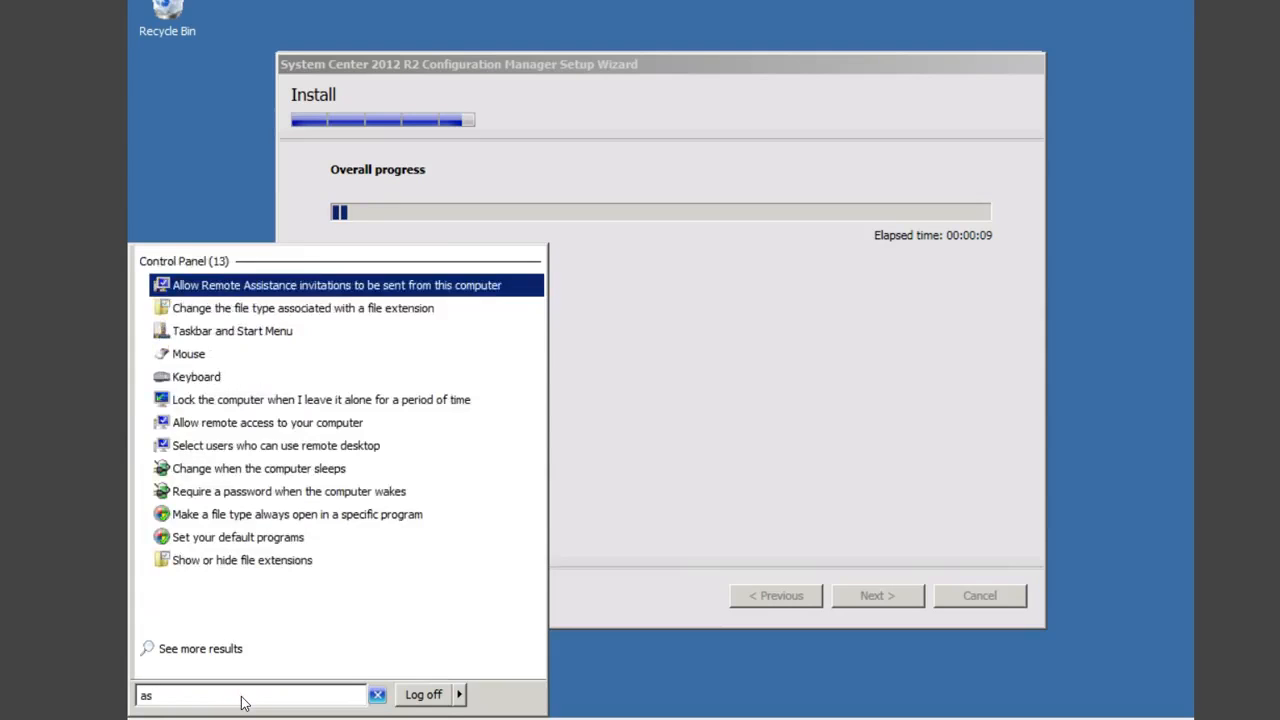
key(BackSpace)
key(BackSpace)
text(sql)
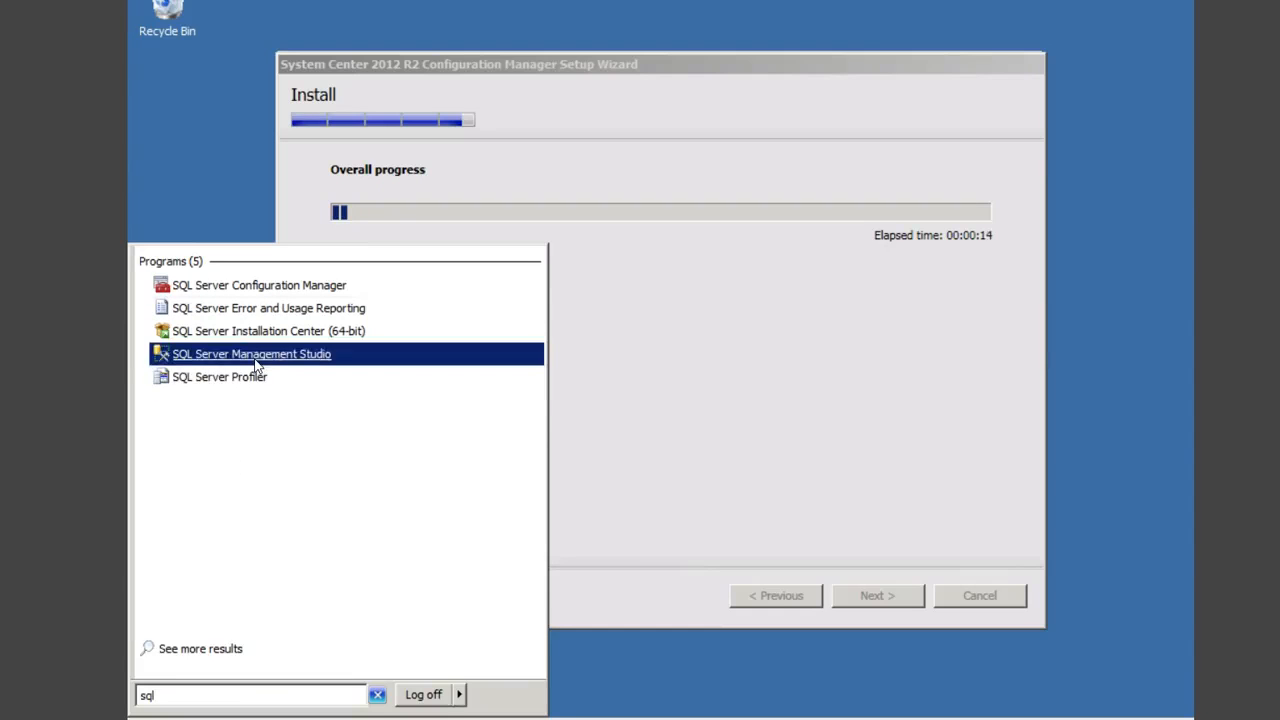
click(254, 357)
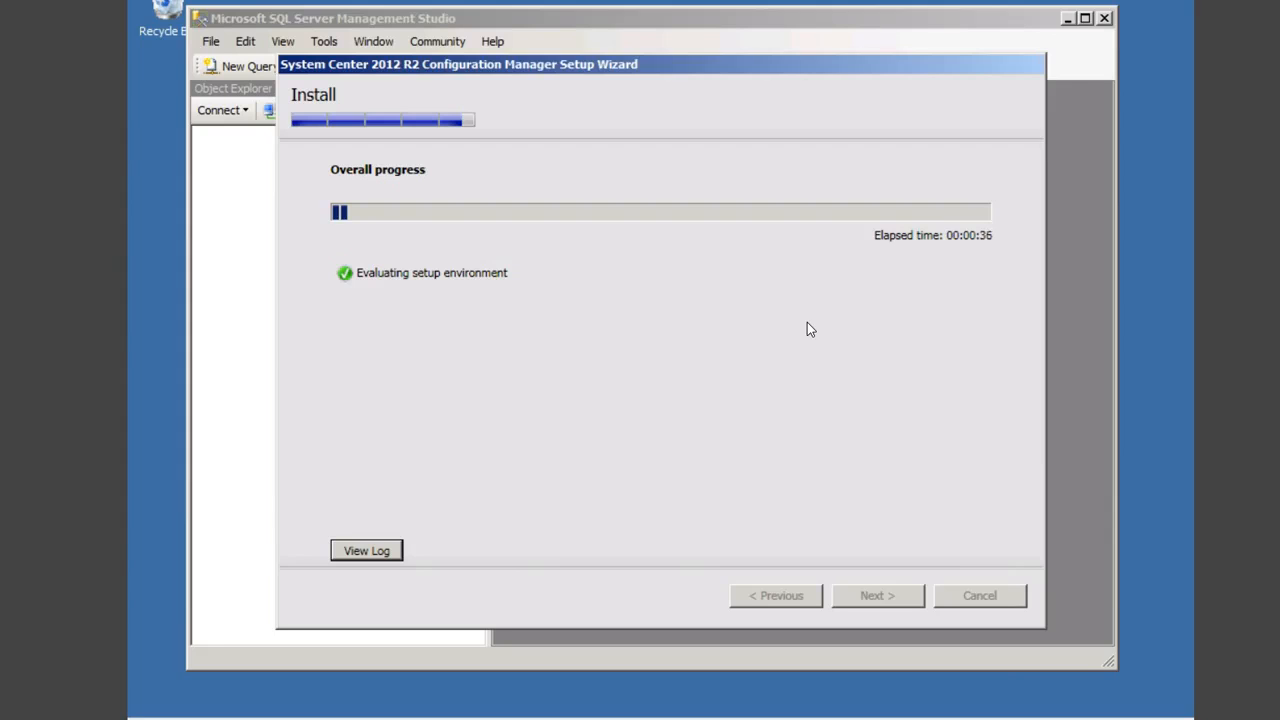
Step: Connect Management Studio to server Primary1 and open that server's Properties
click(685, 14)
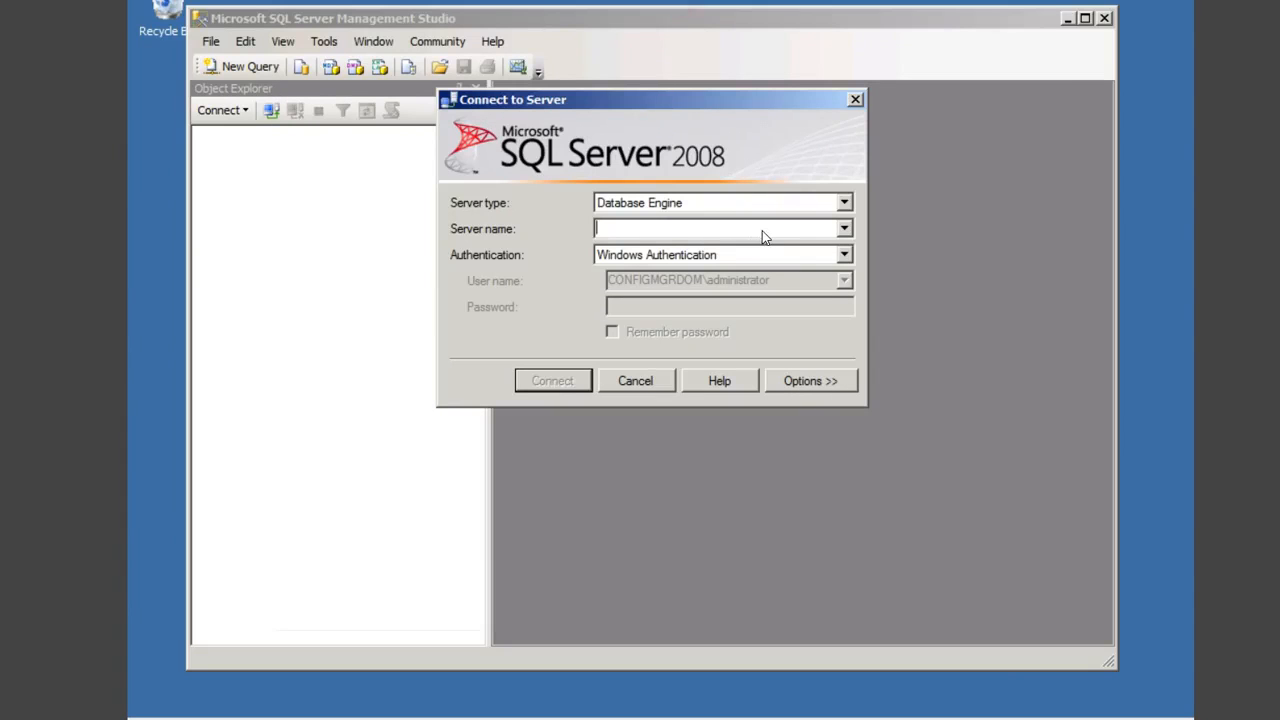
text(Primary1)
key(Return)
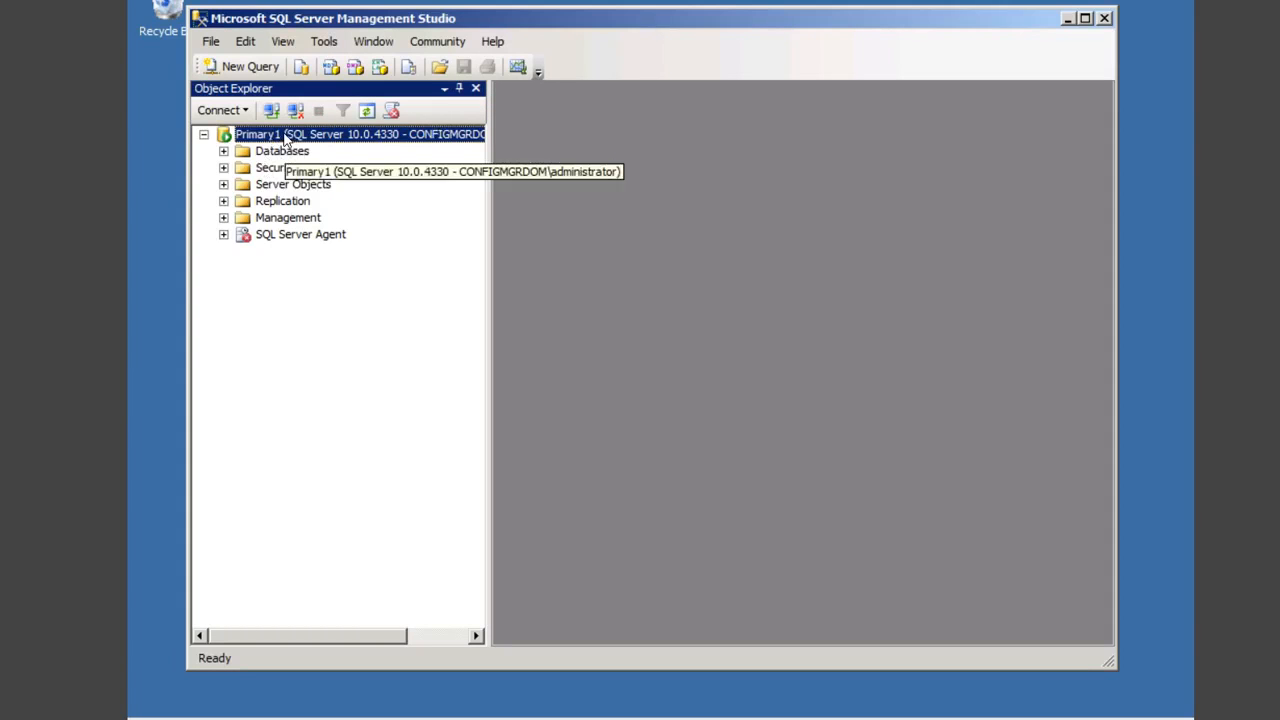
right_click(286, 137)
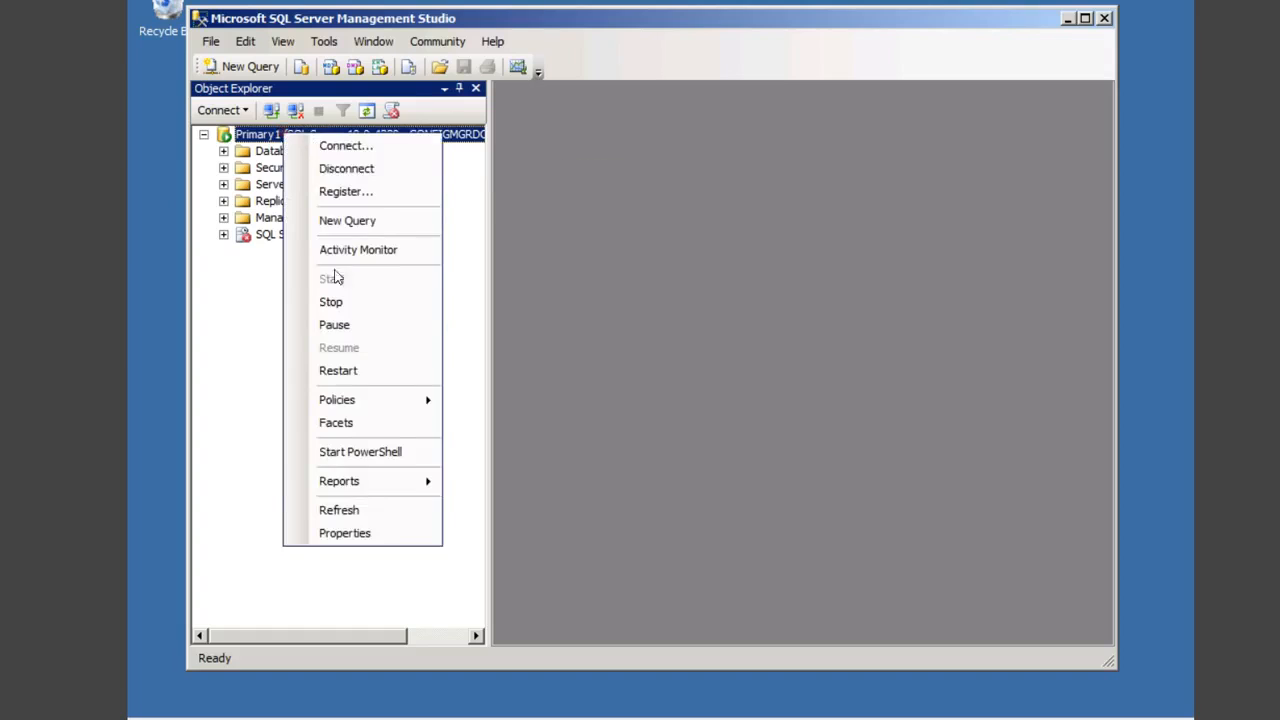
click(352, 532)
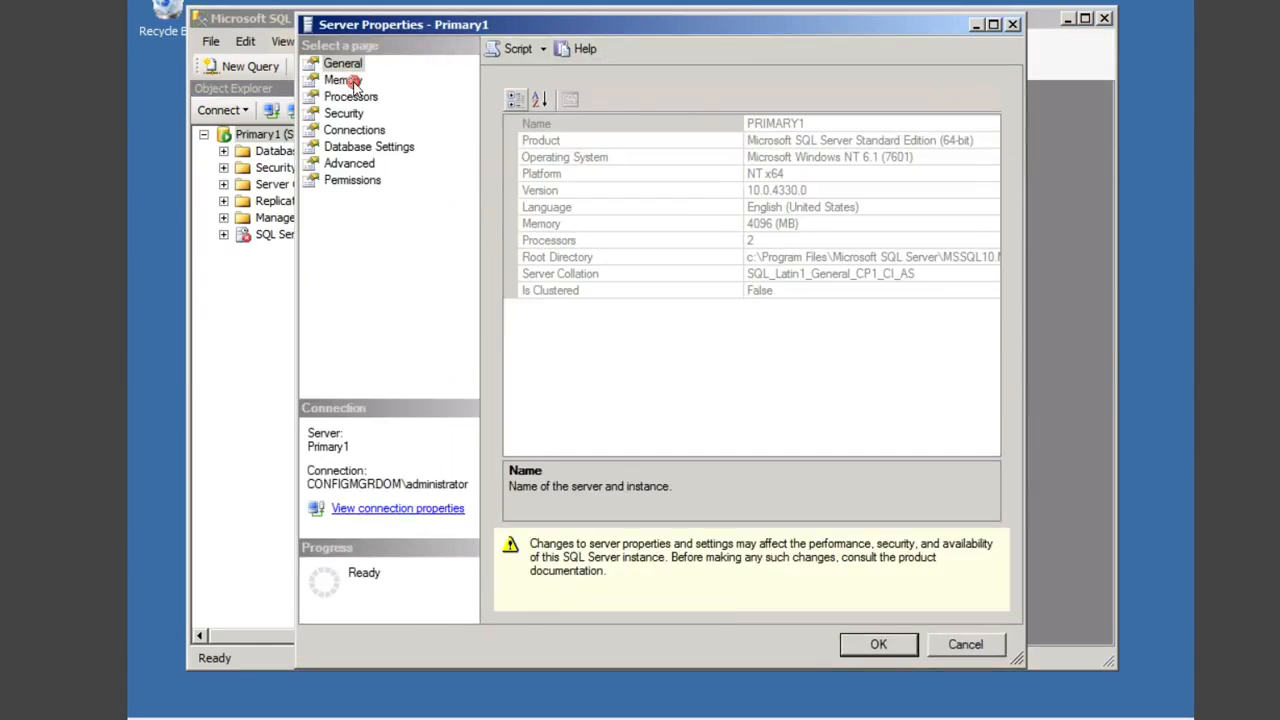
click(350, 82)
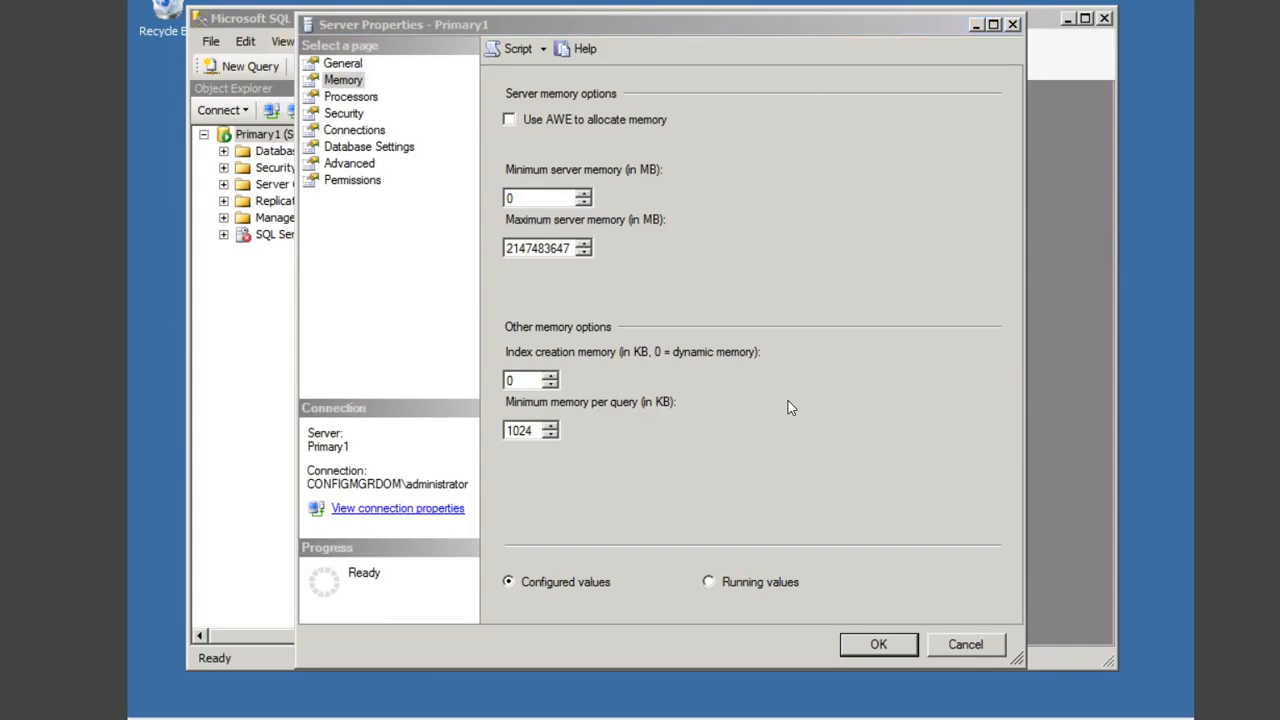
click(756, 78)
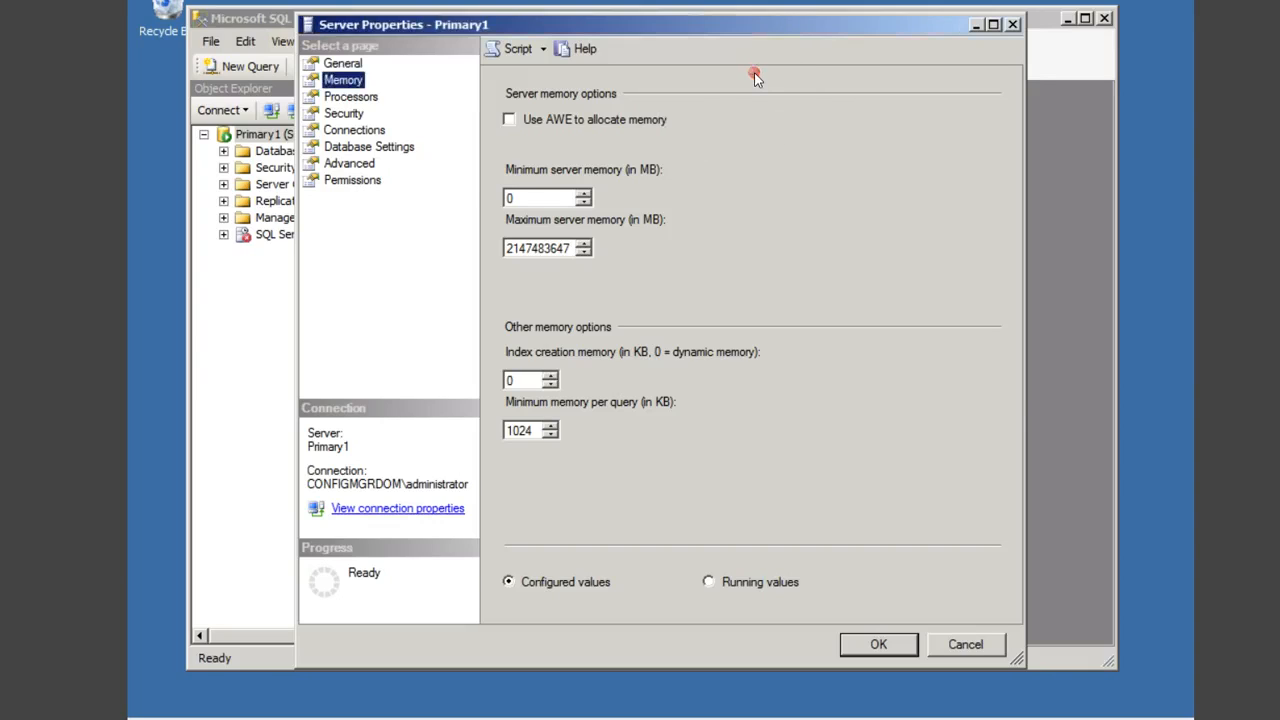
click(343, 64)
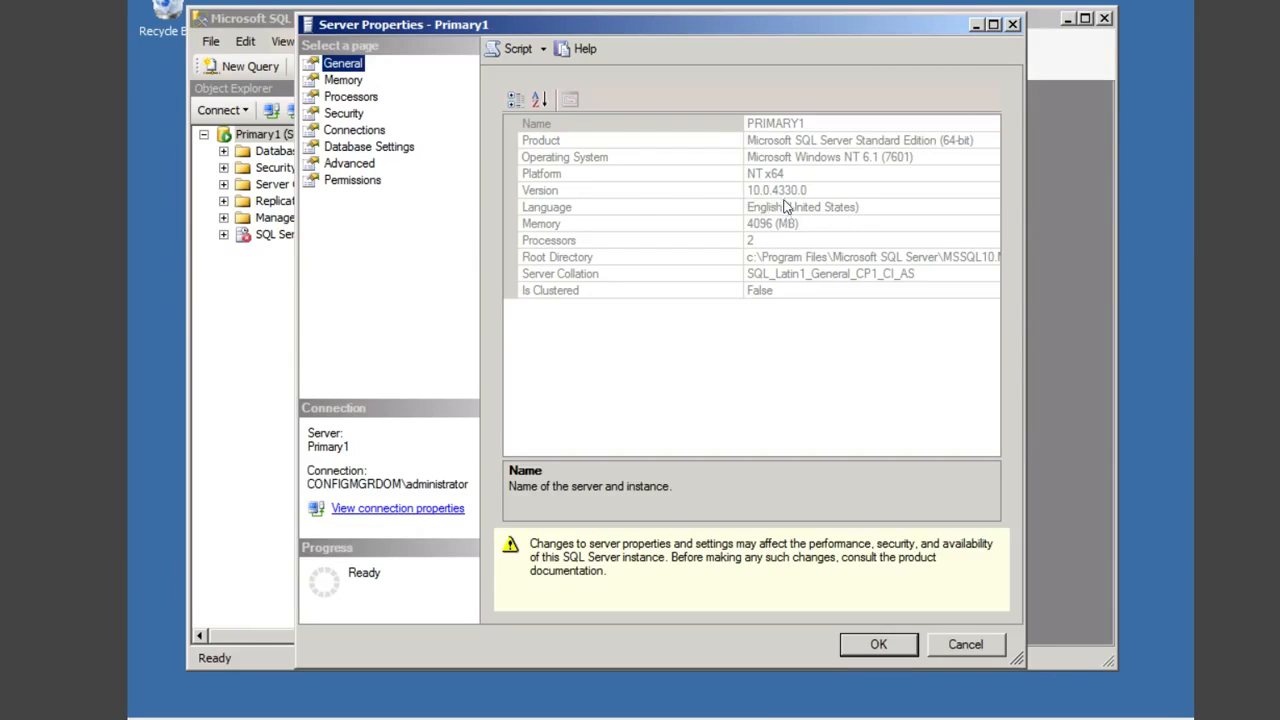
click(618, 222)
click(629, 209)
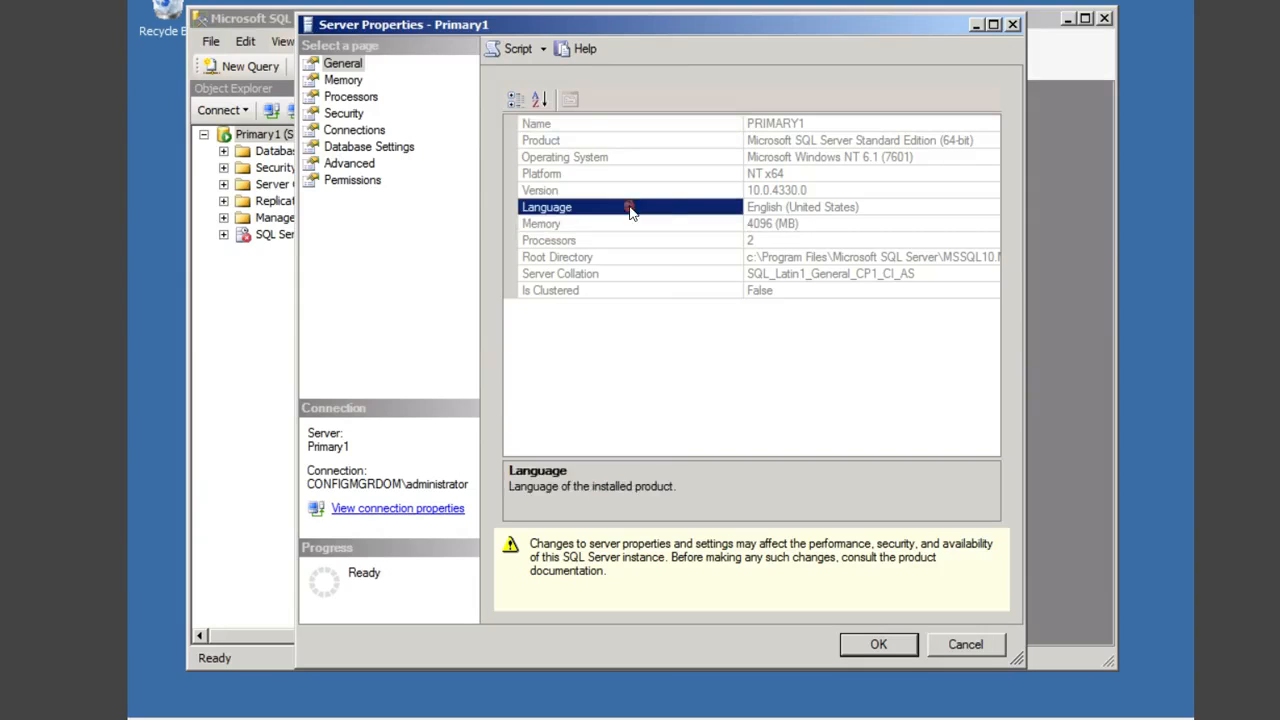
click(832, 279)
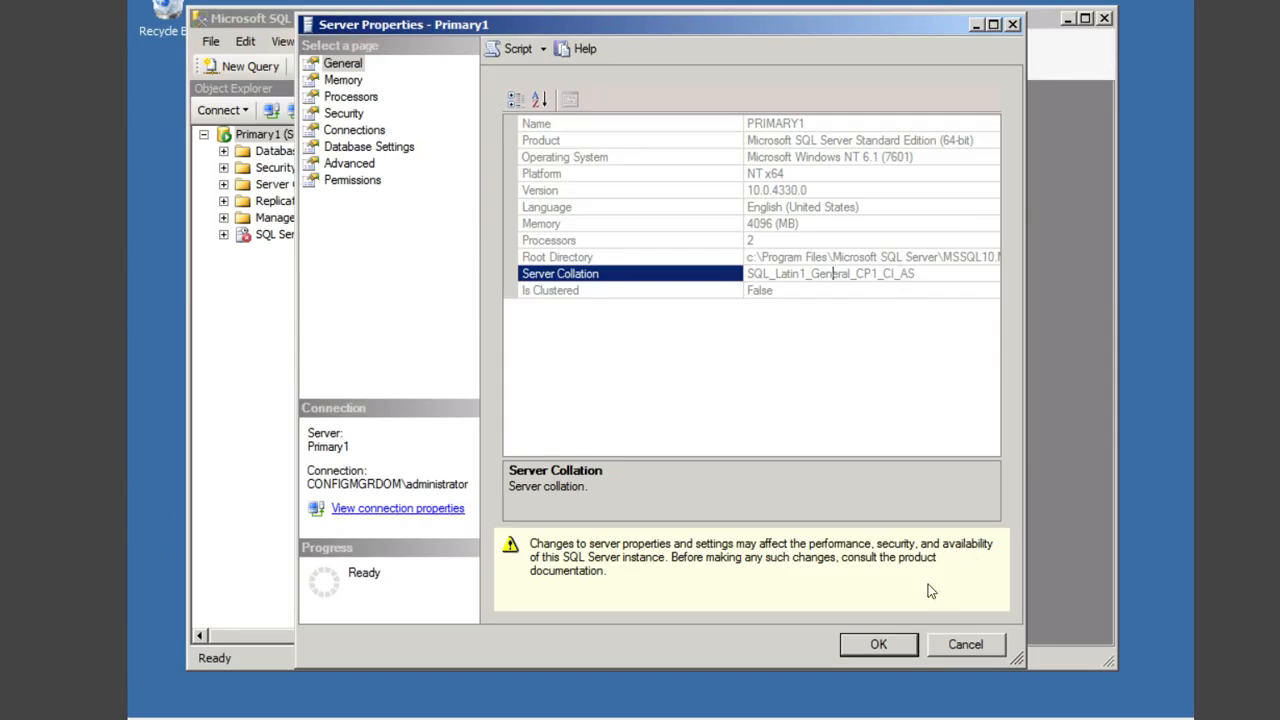
click(966, 645)
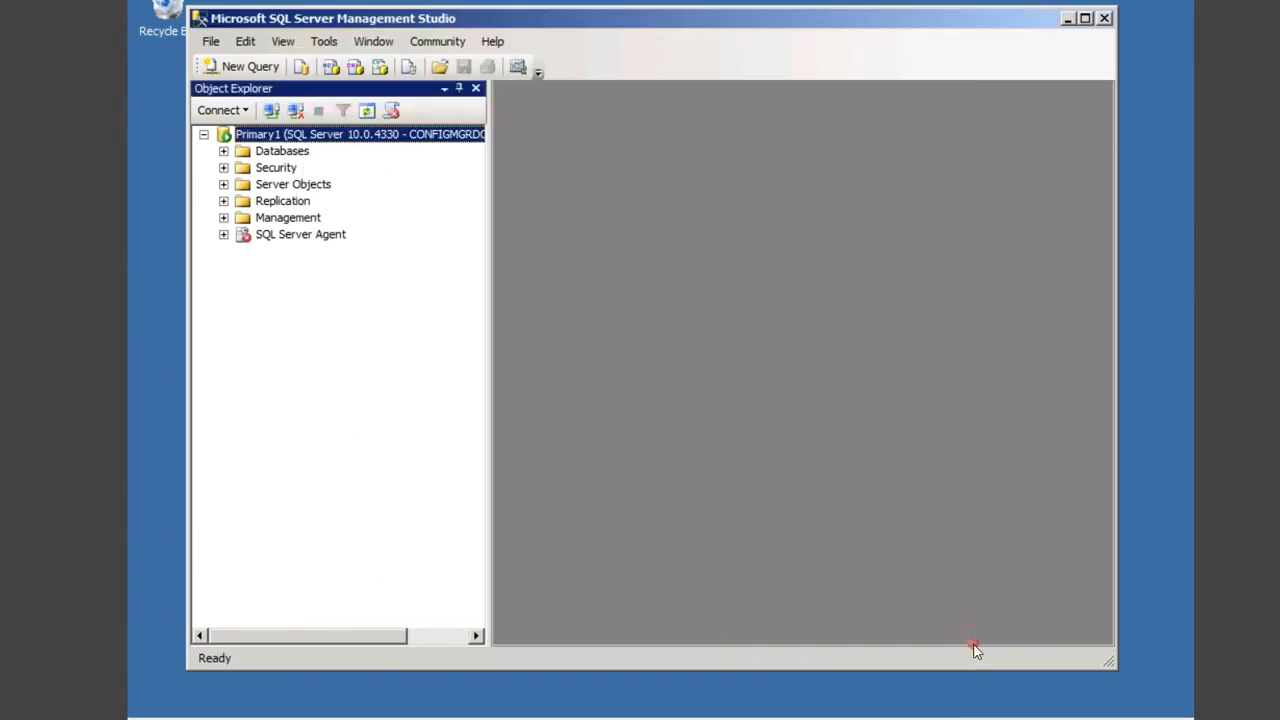
Step: Close SQL Server Management Studio so setup can proceed to the SQL Server database stage
click(1104, 18)
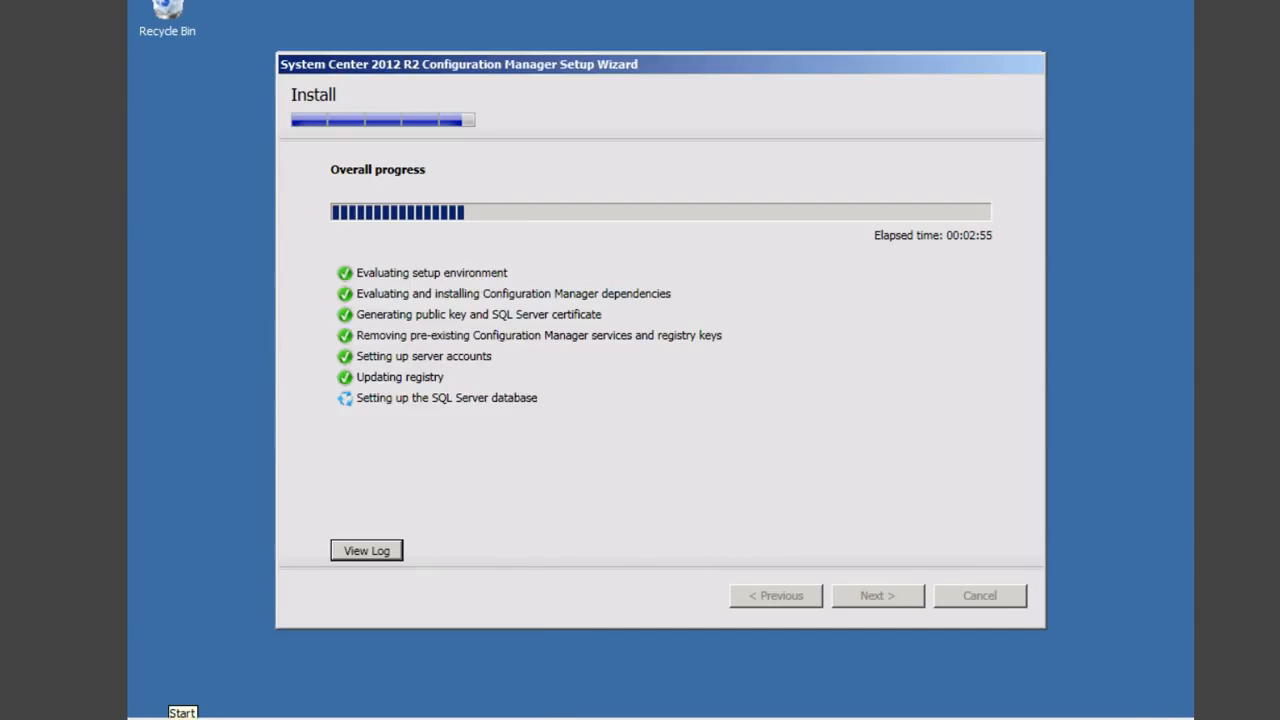
Step: Launch Active Directory Sites and Services from Administrative Tools in the Start menu
click(150, 714)
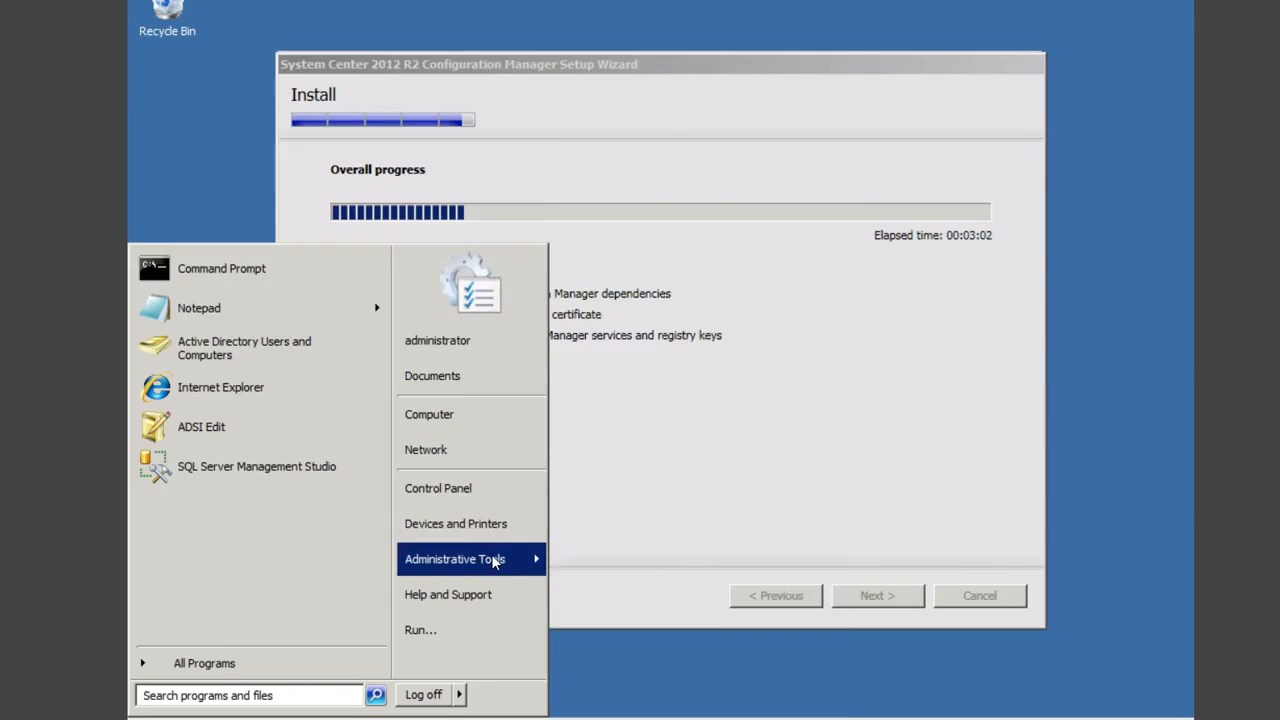
mouse_move(492, 562)
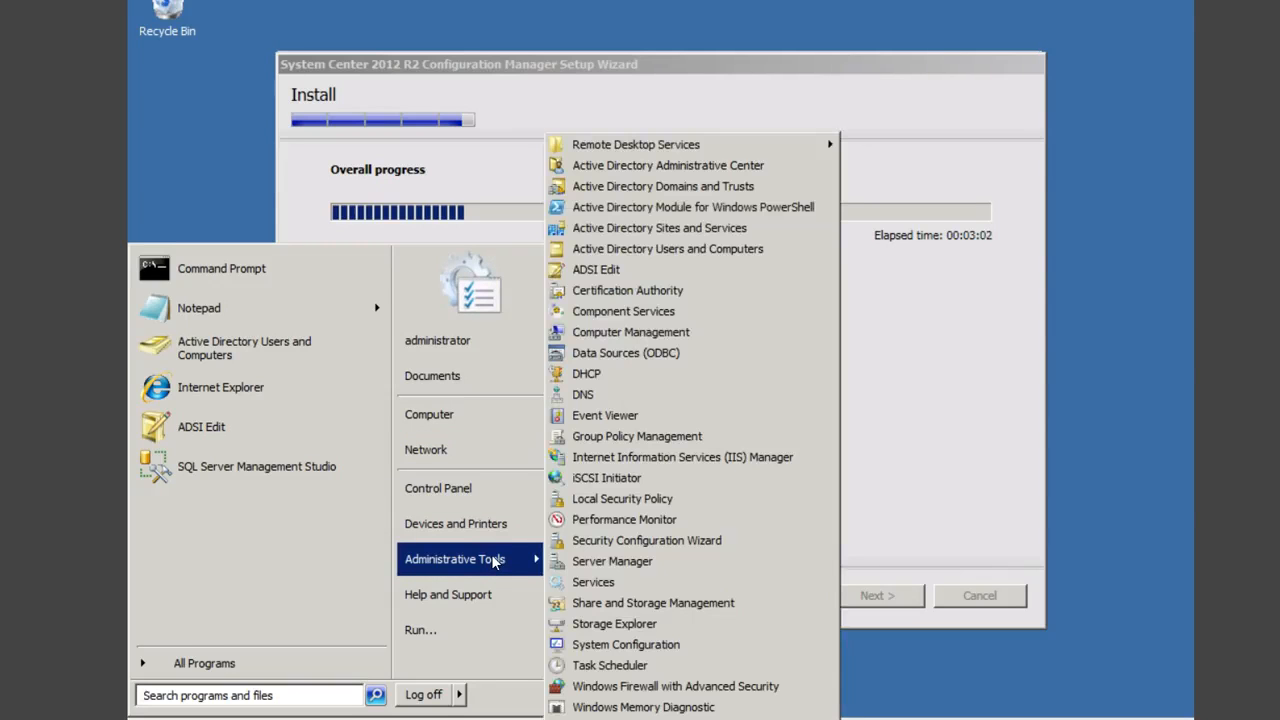
click(727, 231)
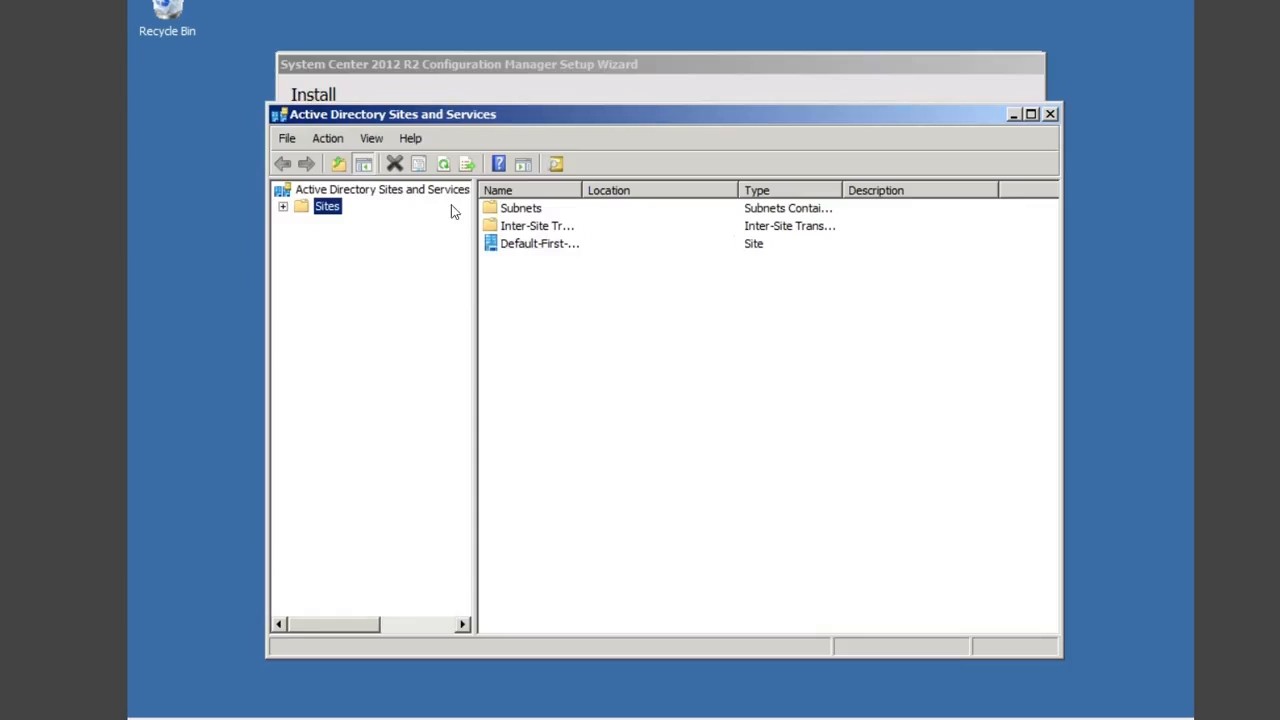
Step: Expand Sites and Default-First-Site-Name down to its Servers, revealing PRIMARY1
click(283, 207)
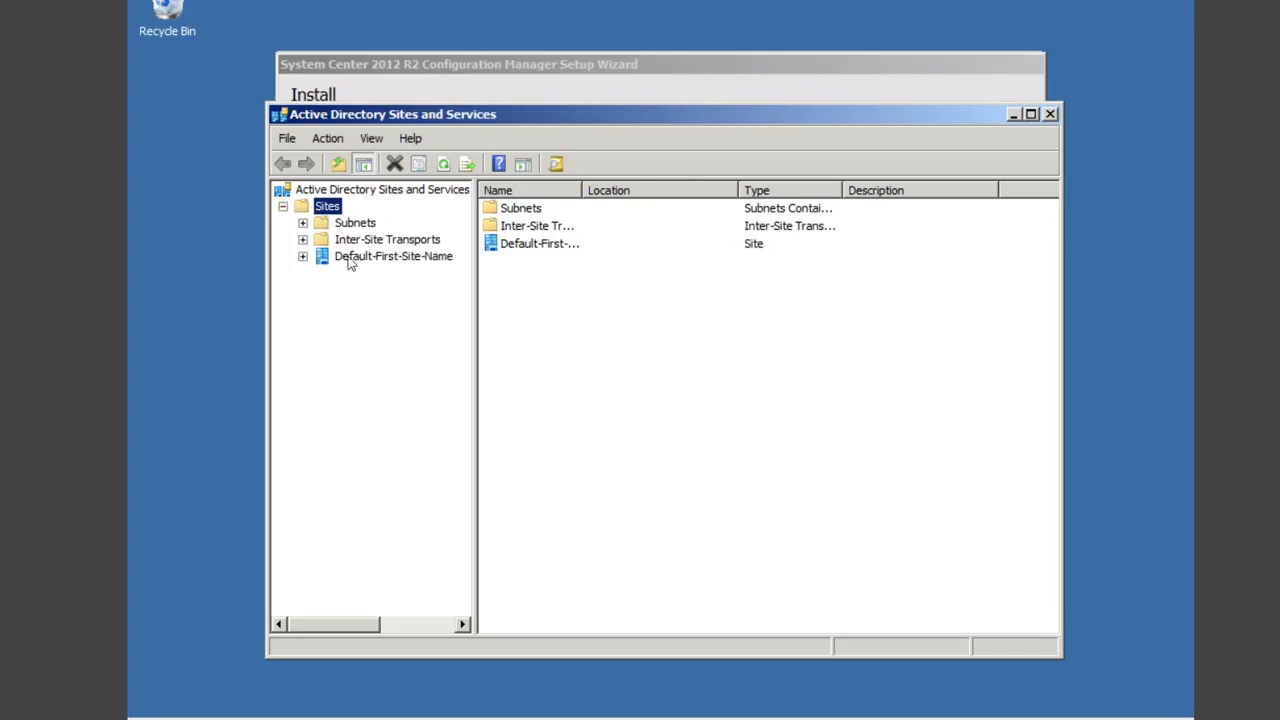
click(356, 261)
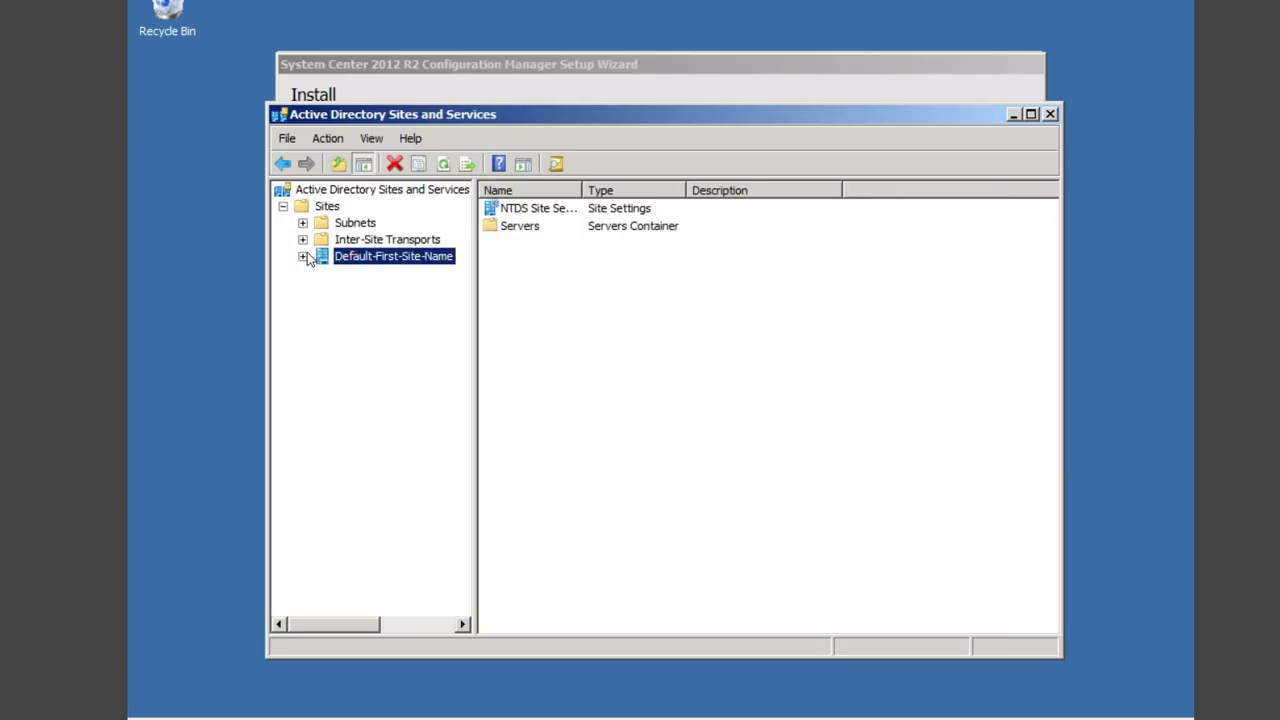
click(303, 256)
click(322, 273)
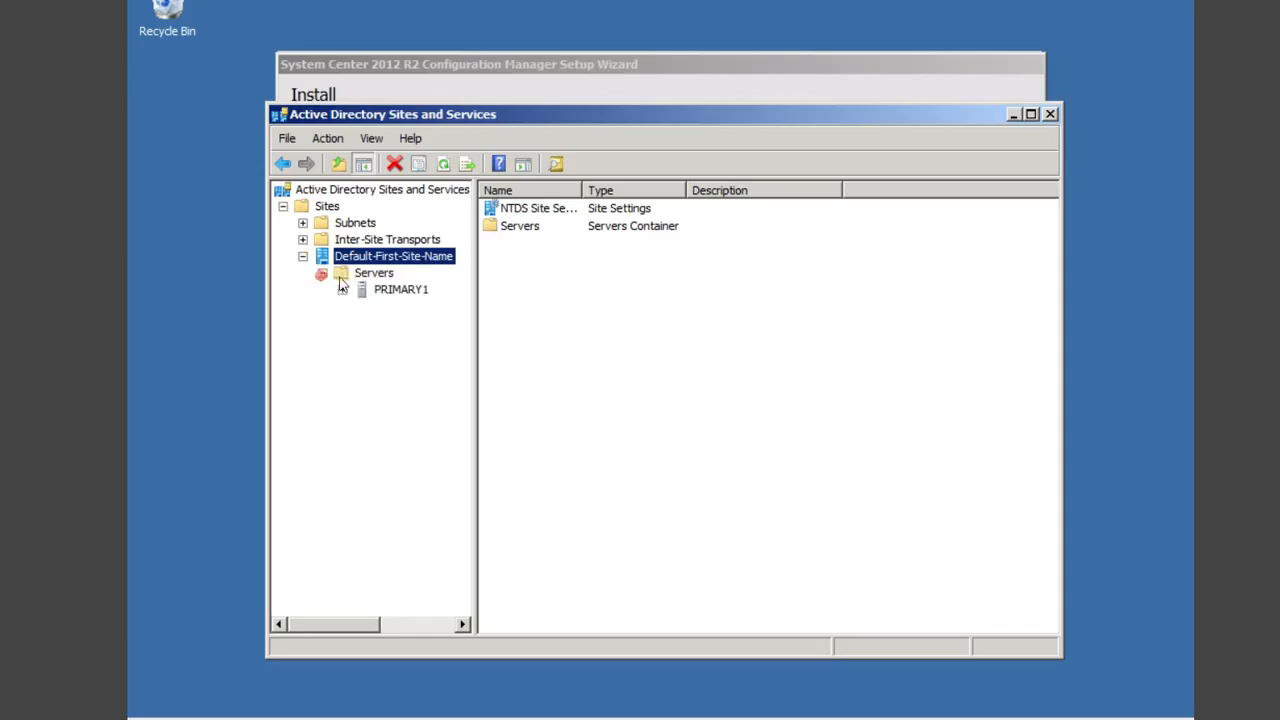
Step: Create site LonConfSite linked to DEFAULTIPSITELINK and dismiss the confirmation notice
right_click(329, 208)
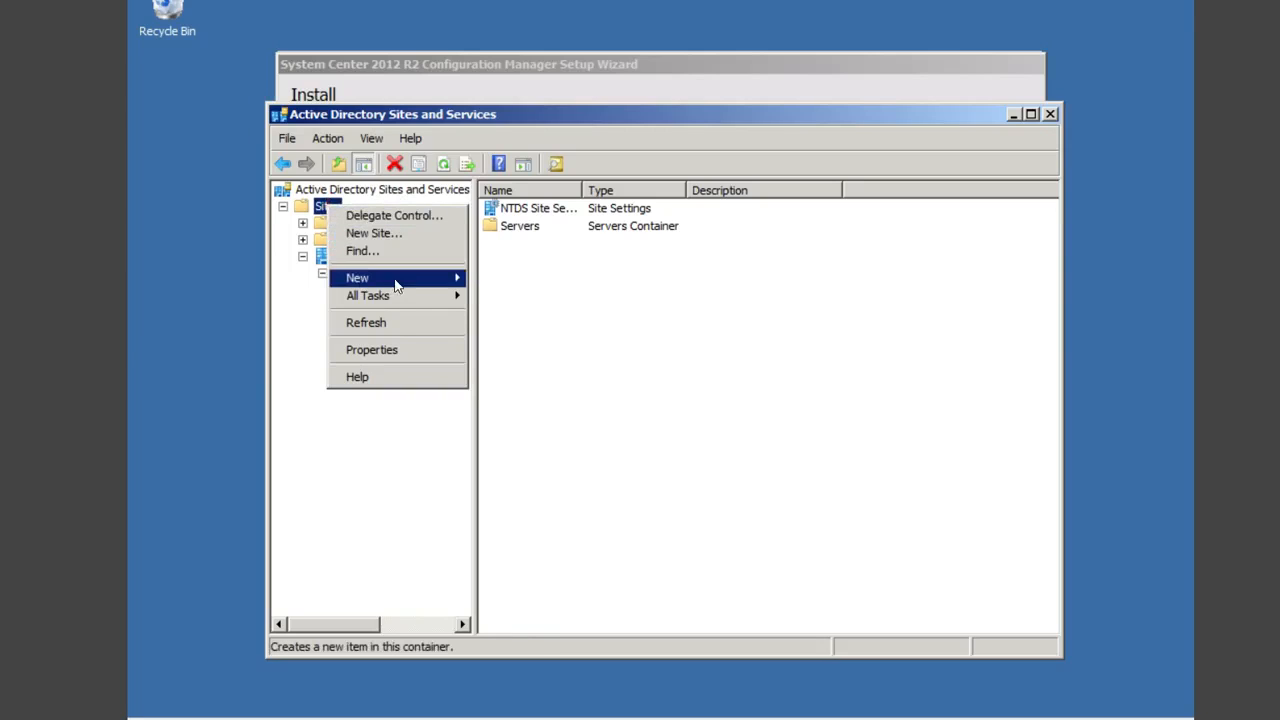
mouse_move(400, 284)
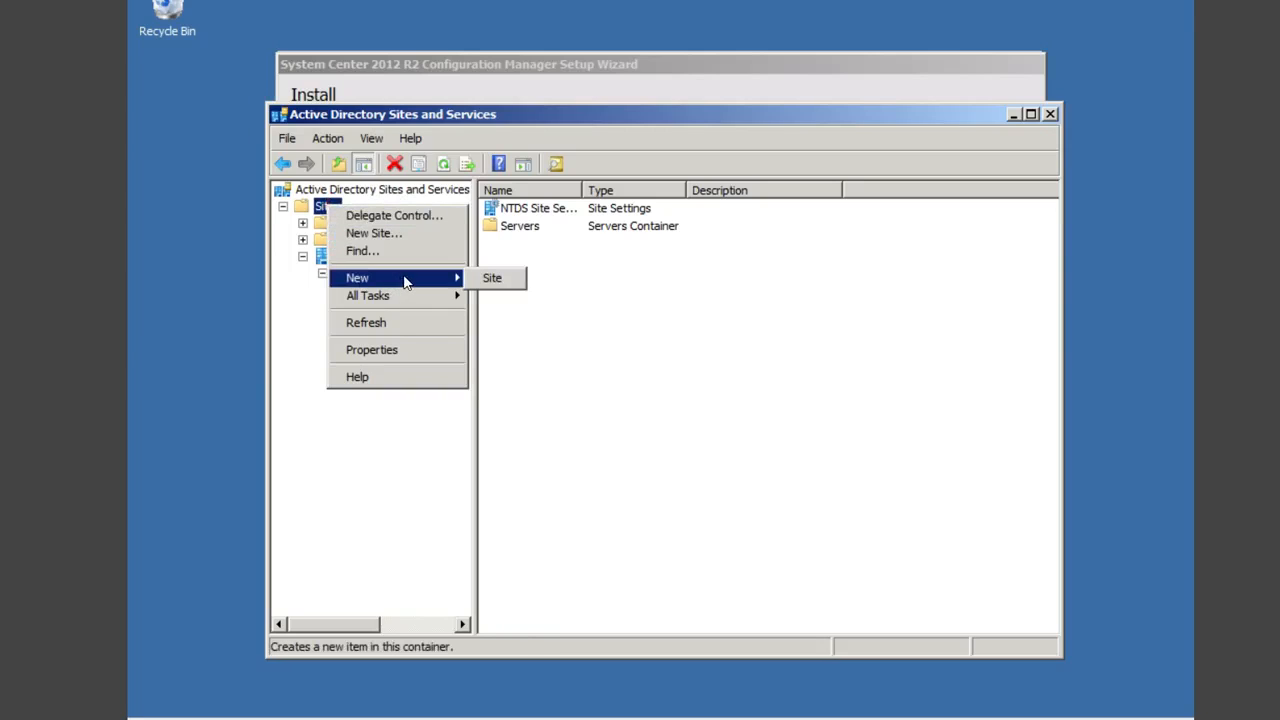
click(492, 280)
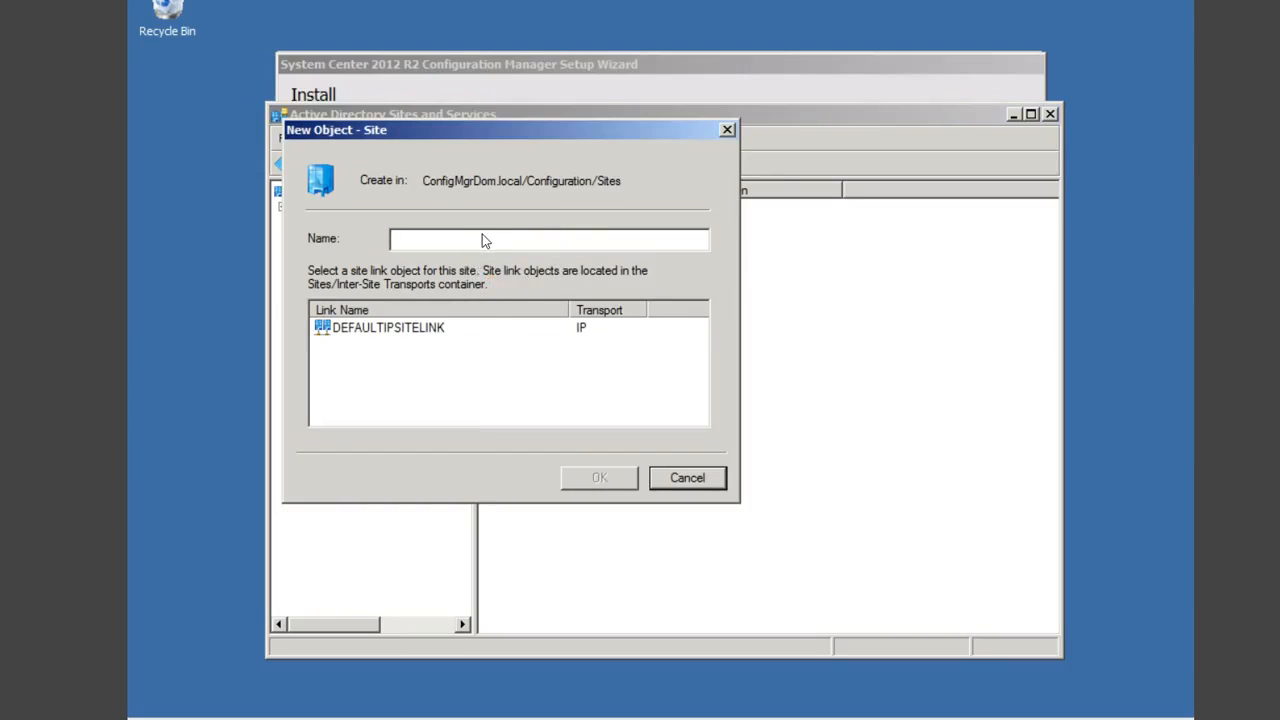
click(479, 238)
text(LonConfSite)
click(404, 326)
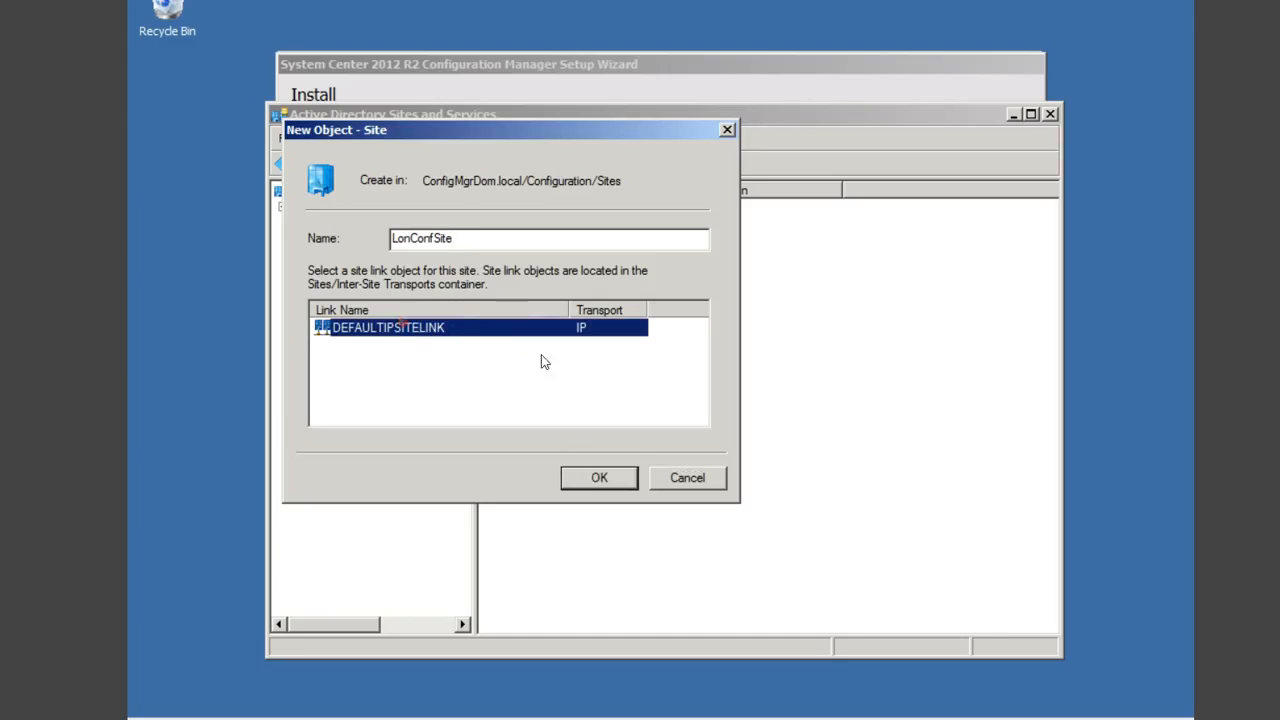
click(600, 480)
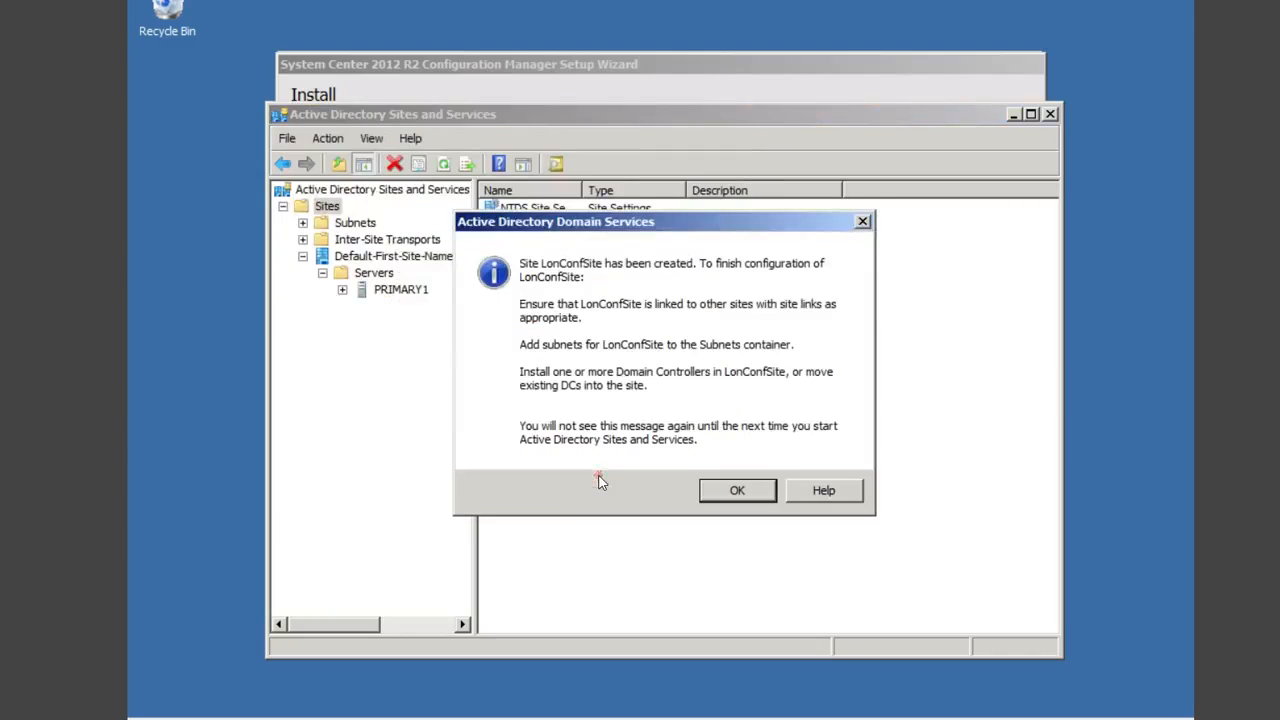
click(740, 491)
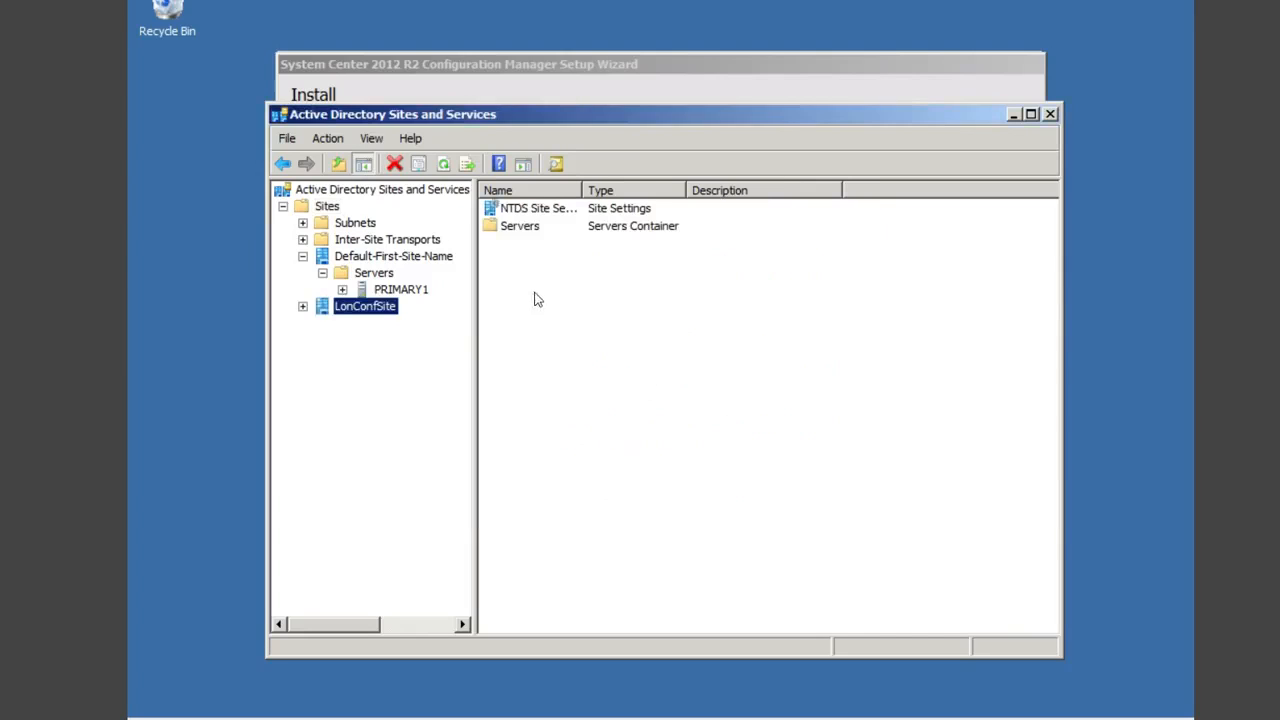
Step: Copy the LonConfSite name from its rename box and keep the name unchanged
right_click(378, 310)
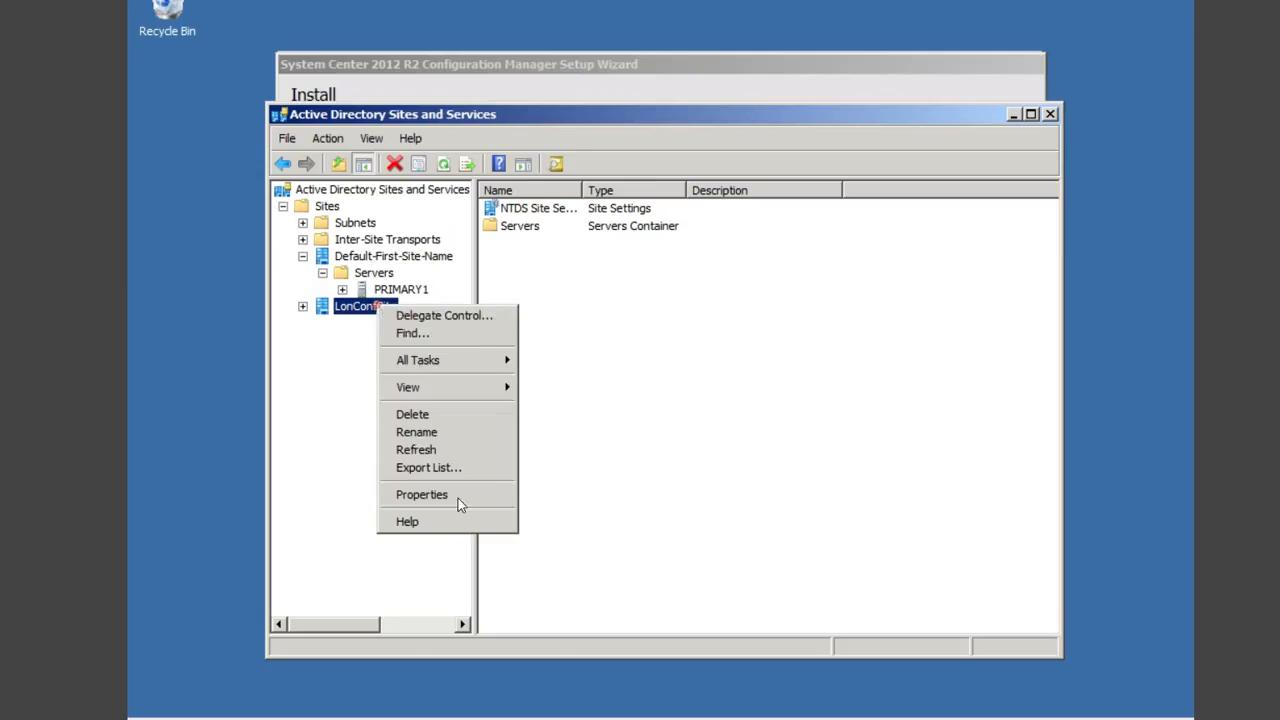
click(430, 432)
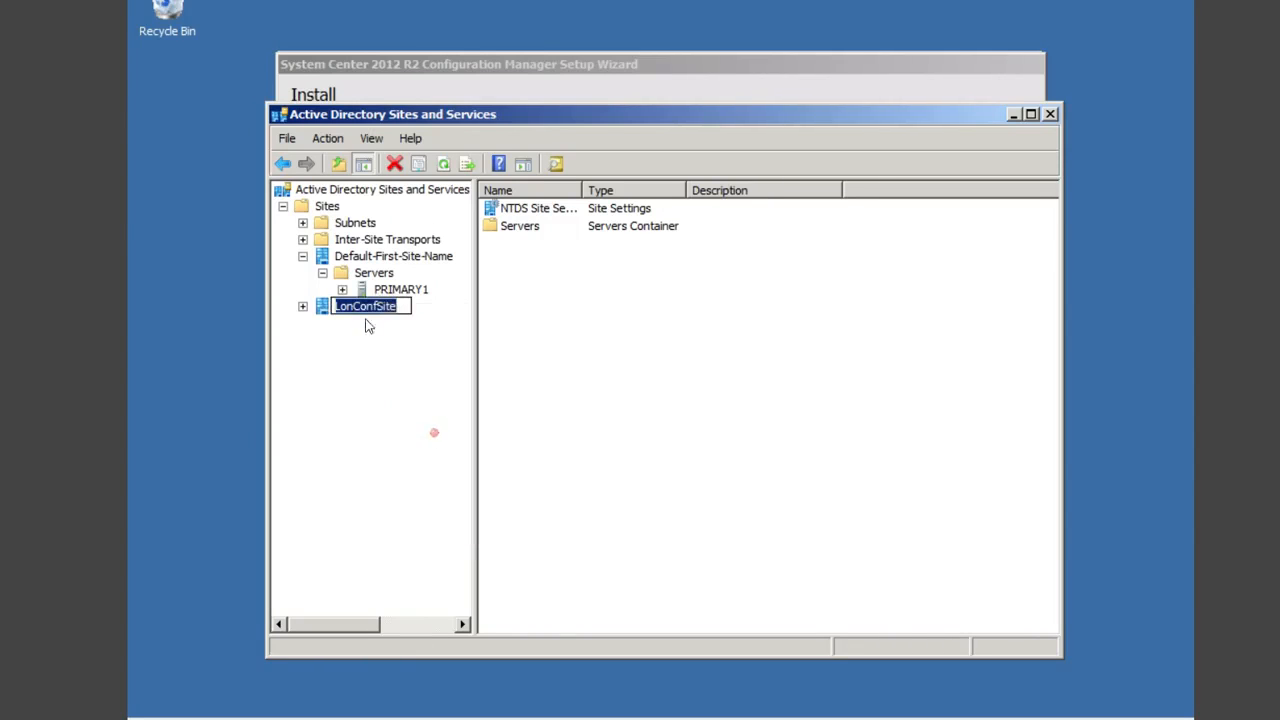
right_click(365, 304)
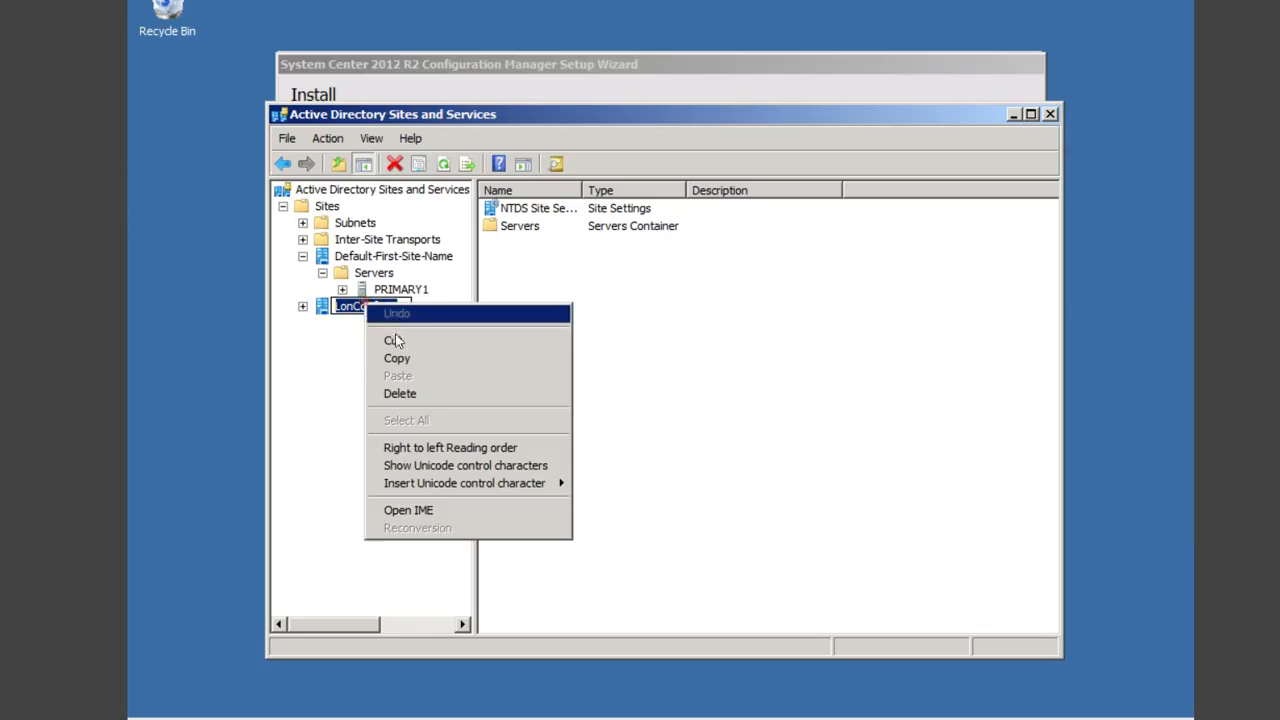
click(400, 358)
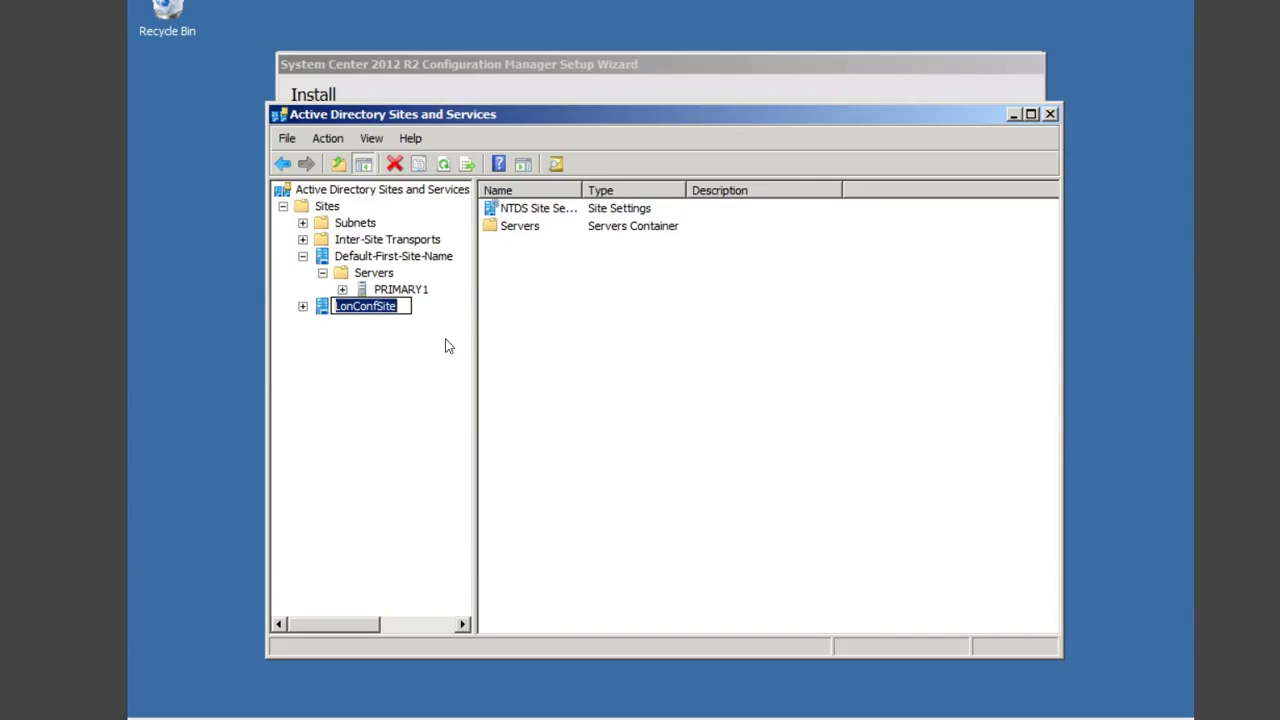
click(597, 371)
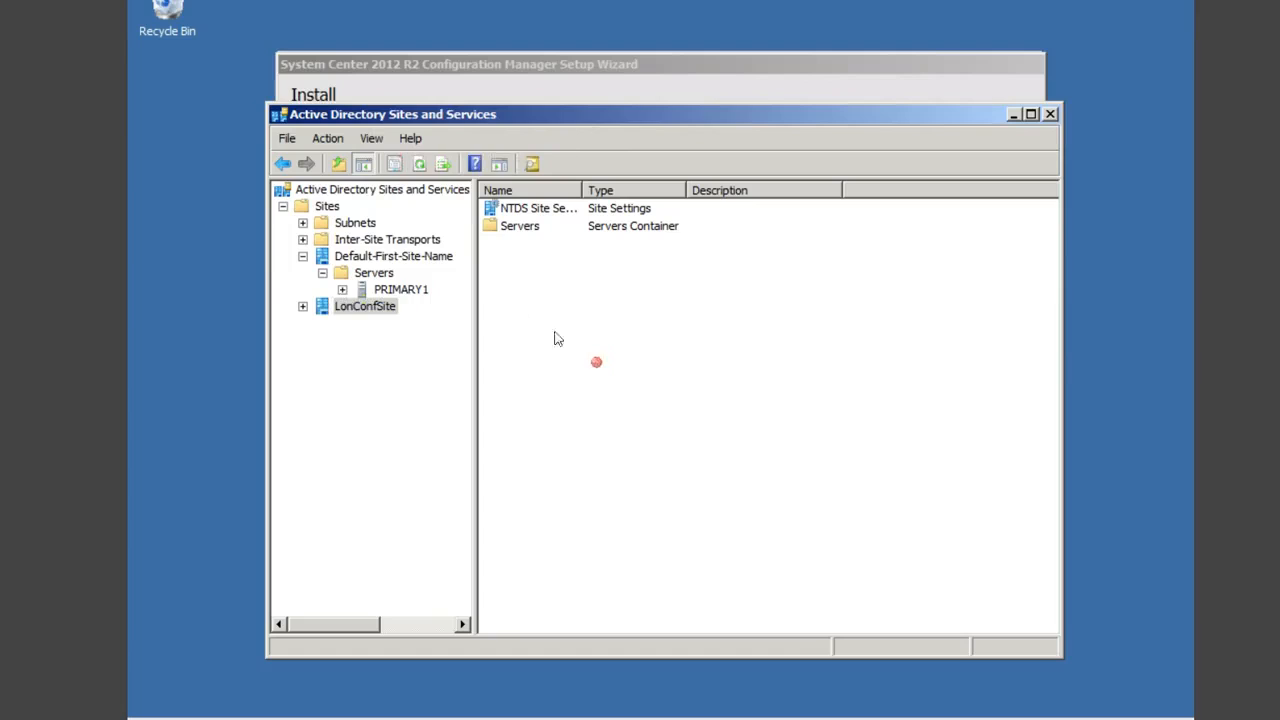
Step: Create site SinConfSite linked to DEFAULTIPSITELINK
right_click(329, 207)
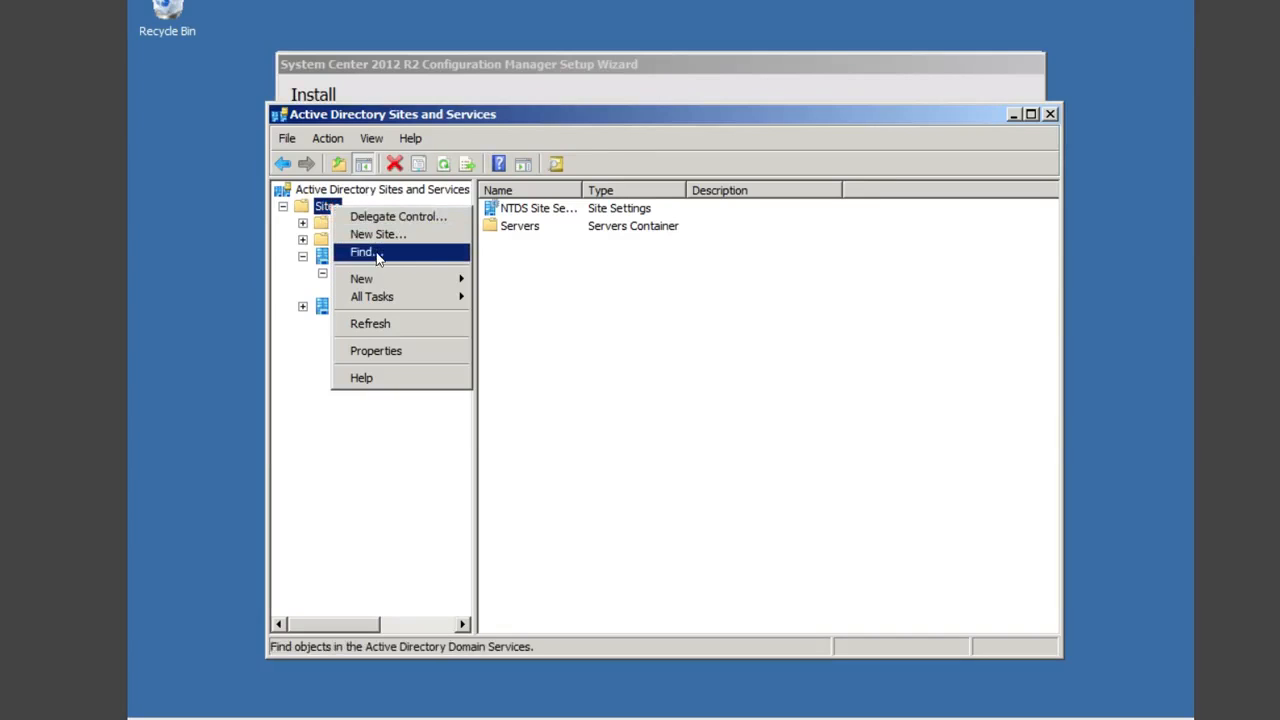
mouse_move(402, 281)
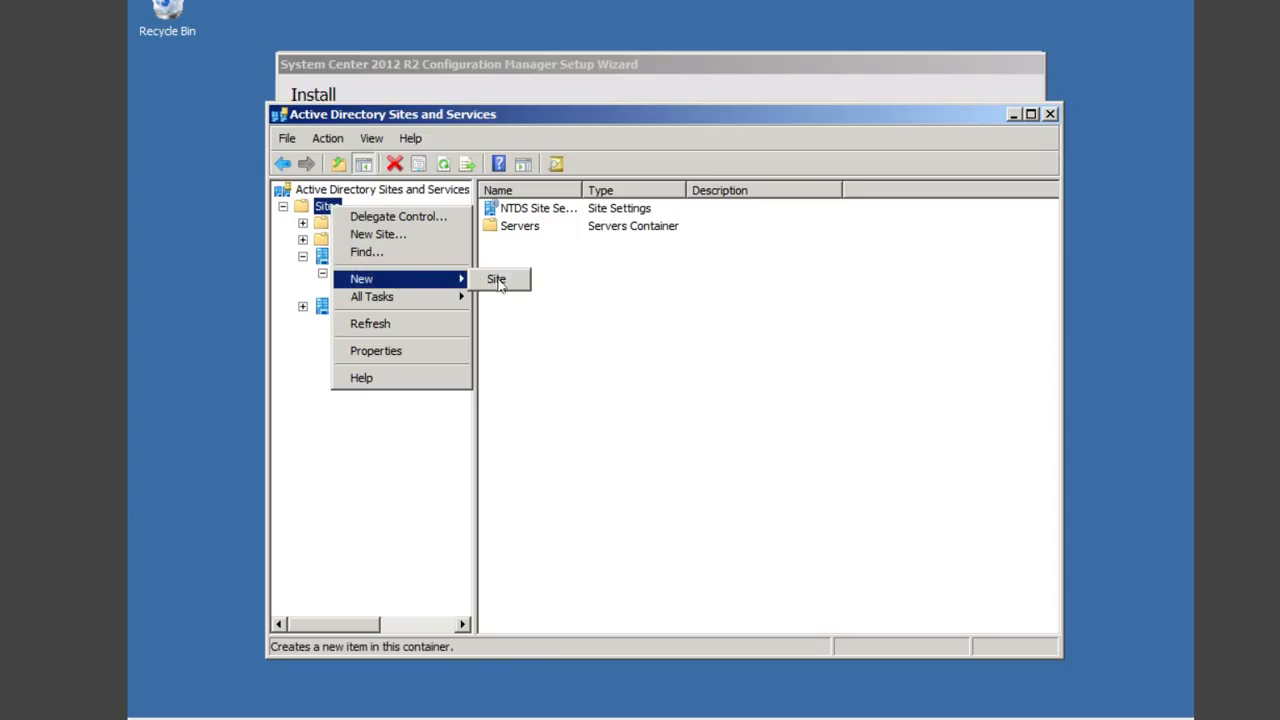
click(505, 280)
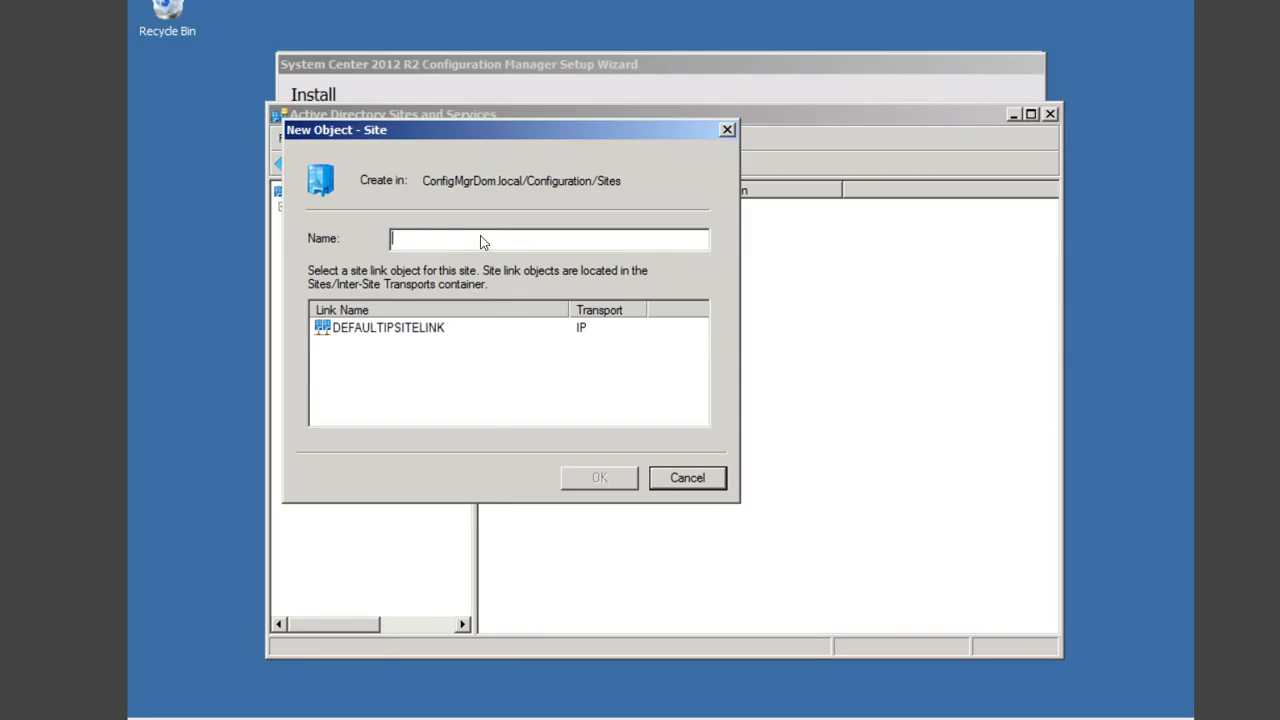
text(LonConfSite)
key(BackSpace)
key(BackSpace)
key(BackSpace)
text(Sin)
click(407, 330)
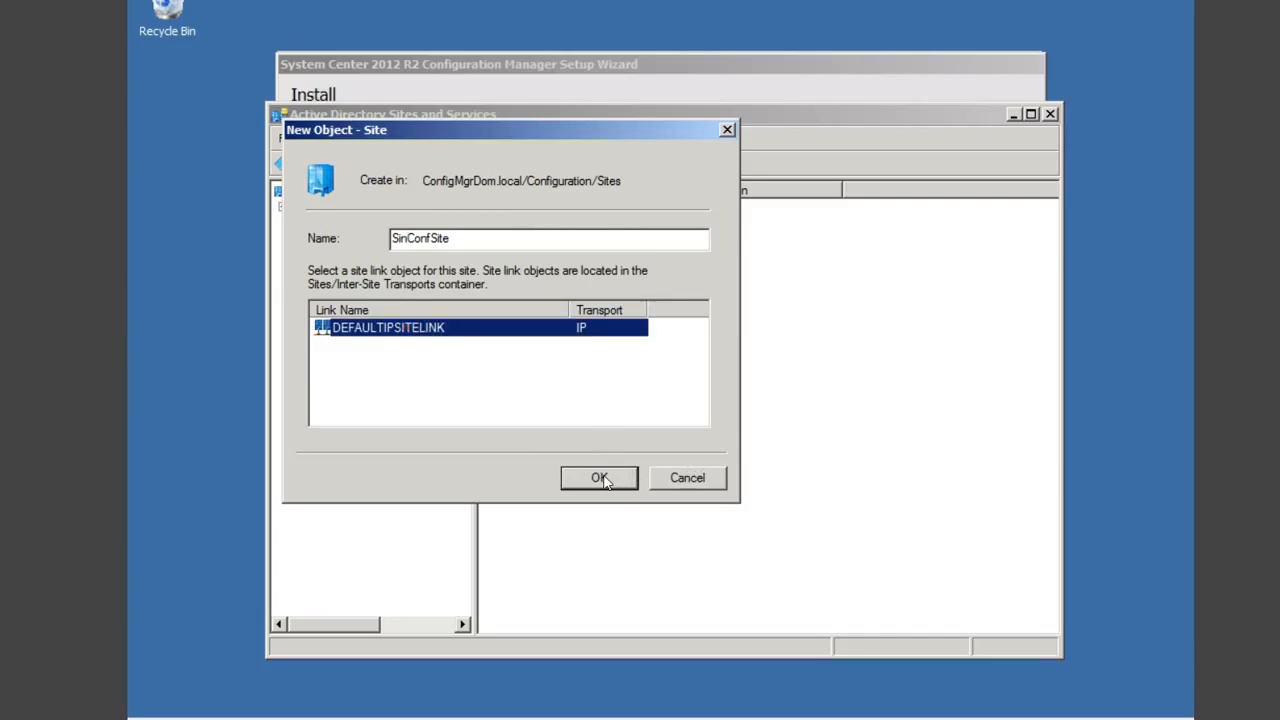
click(598, 477)
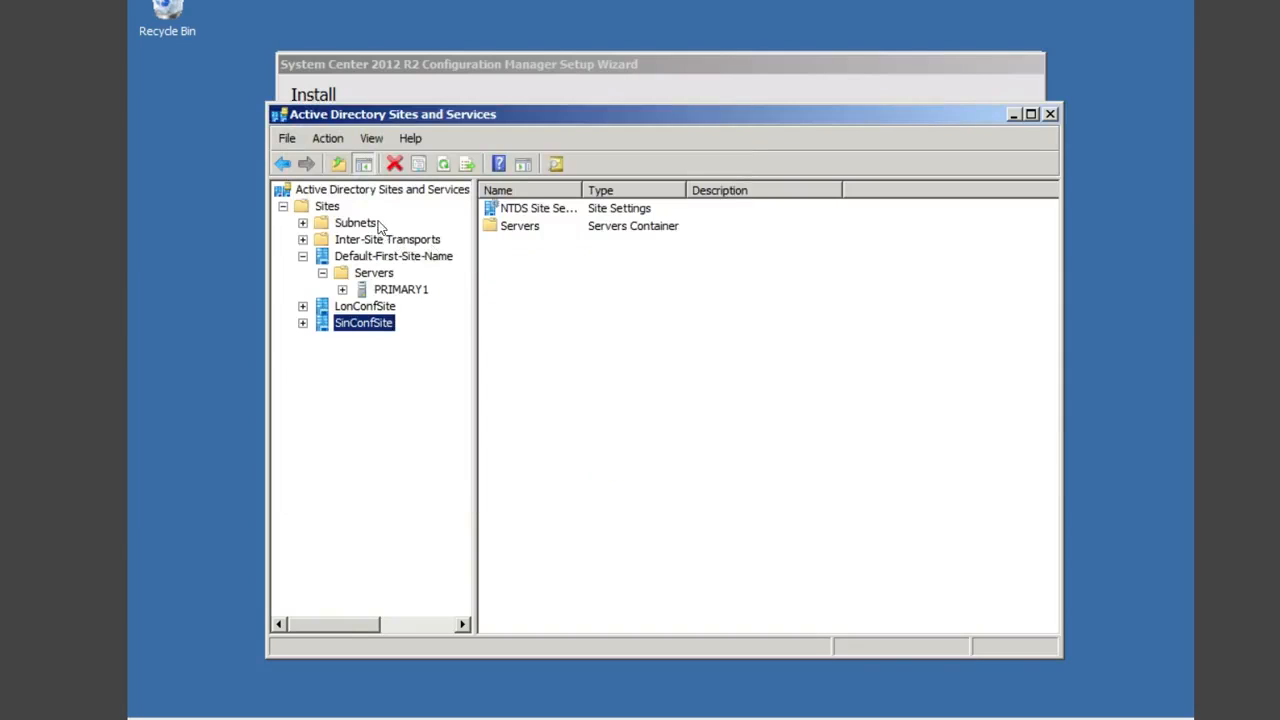
right_click(328, 207)
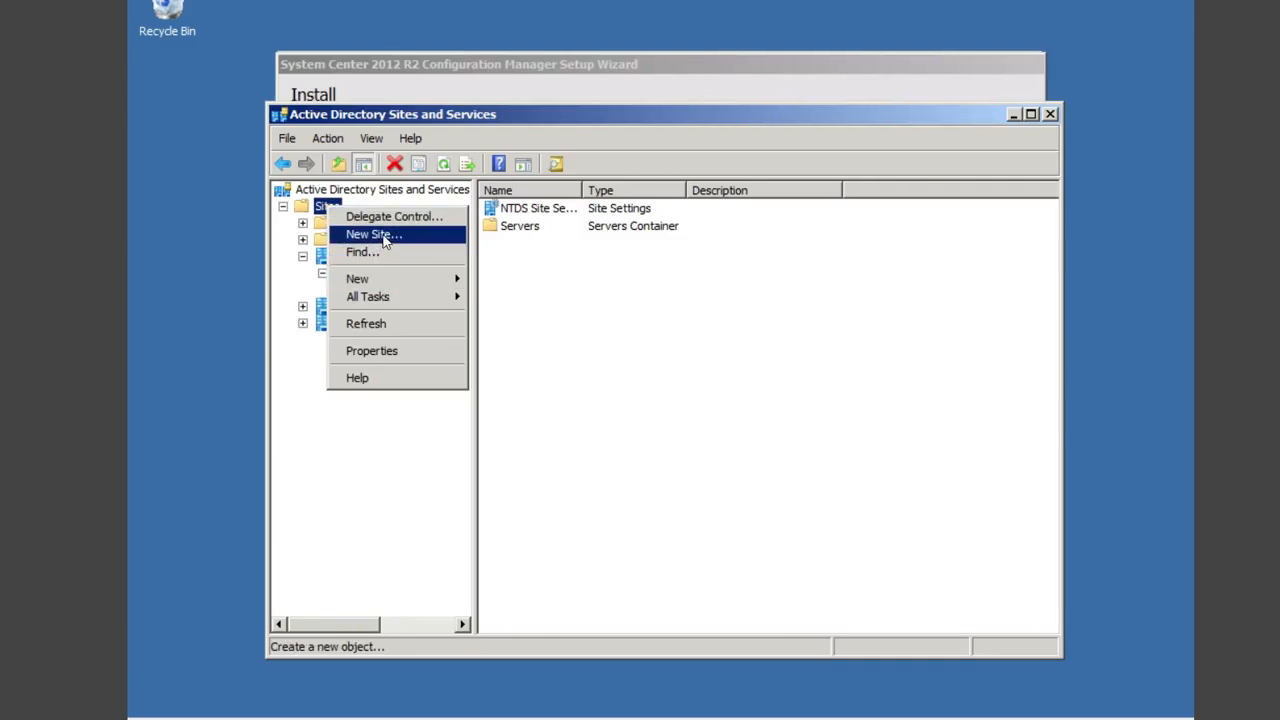
Step: Add a site named DxbConfSite, with DEFAULTIPSITELINK selected as its site link
click(386, 237)
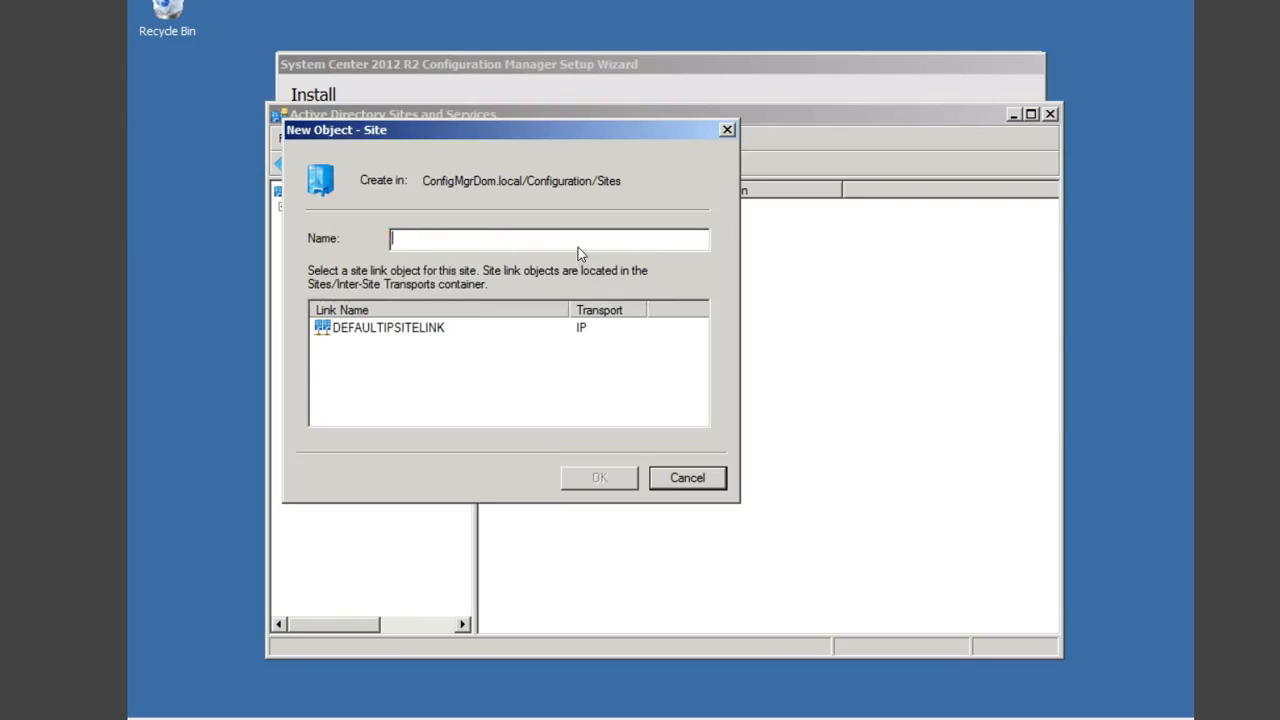
text(LonConfSite)
key(BackSpace)
key(BackSpace)
key(BackSpace)
text(Dxb)
click(434, 328)
click(600, 474)
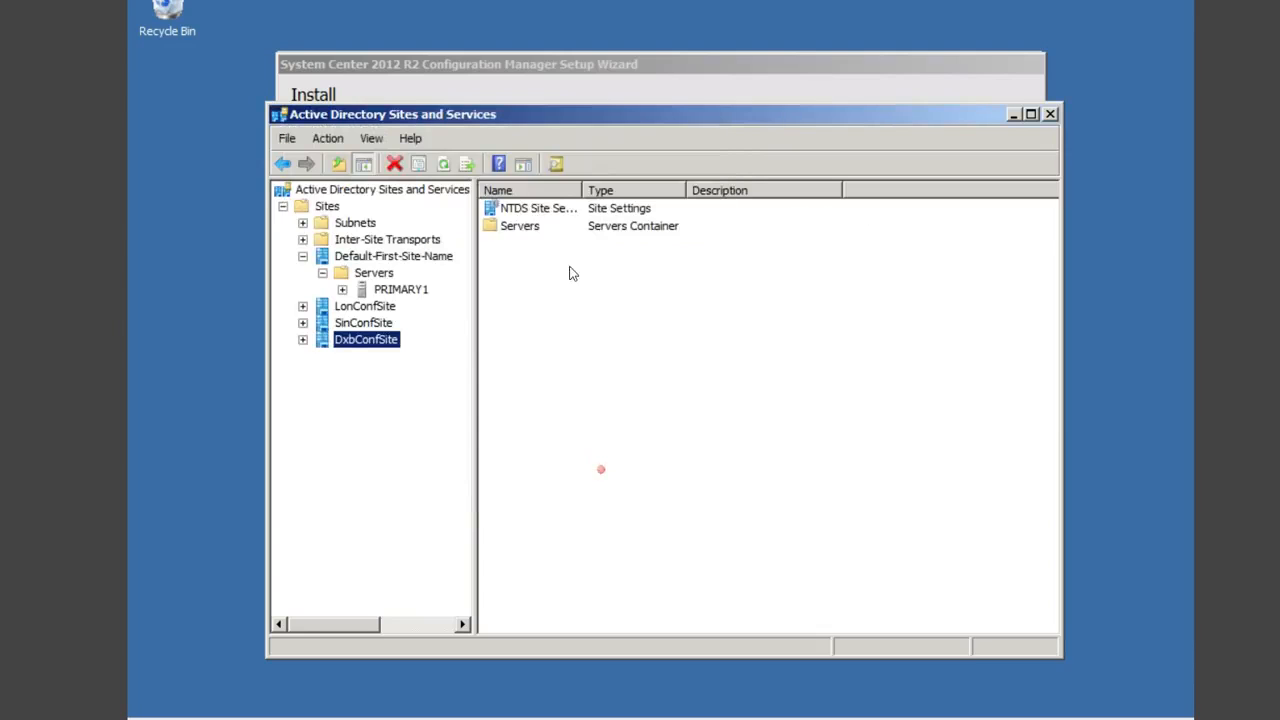
right_click(370, 257)
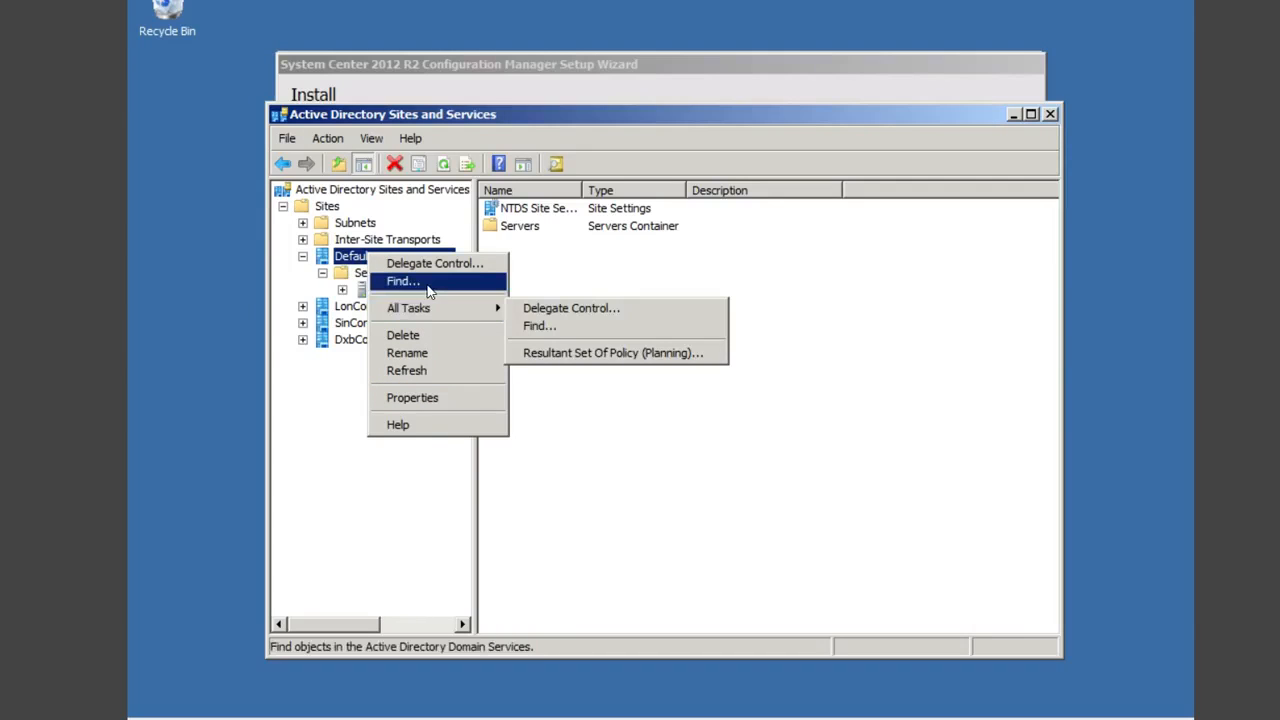
Step: Add a site named NycConfSite, fixing the 'Nys' typo, linked to DEFAULTIPSITELINK
right_click(330, 208)
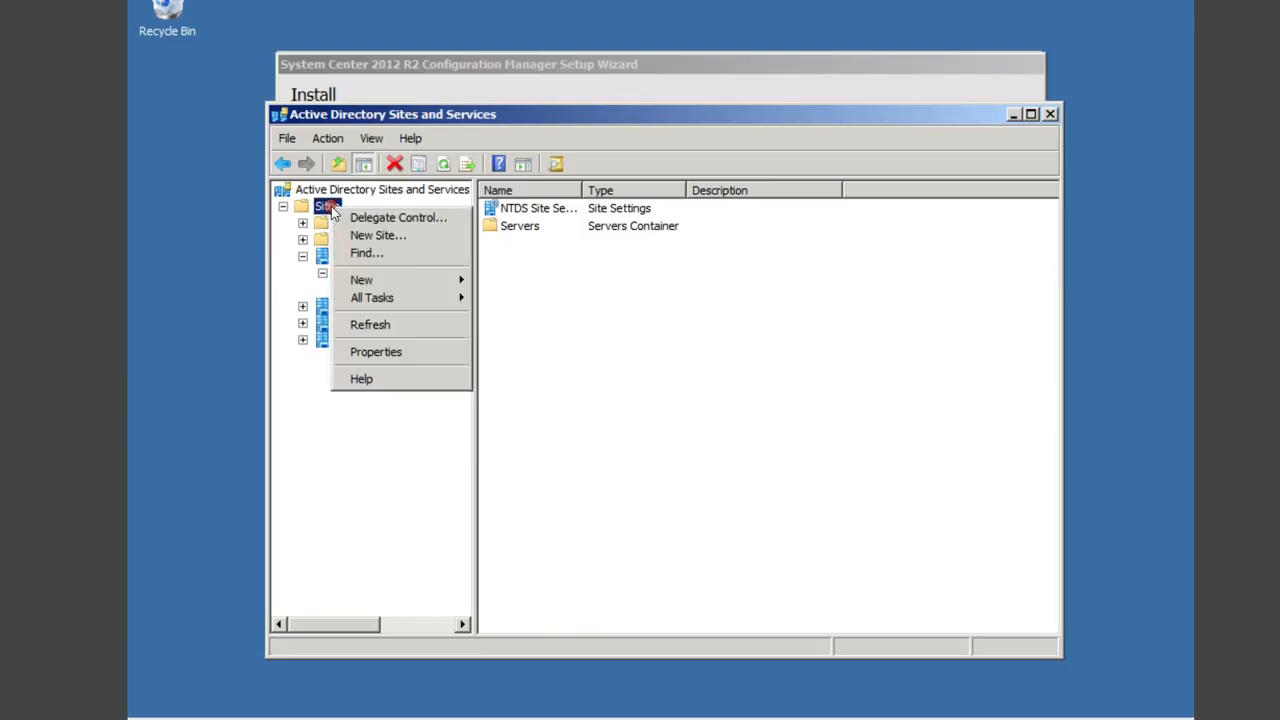
click(410, 237)
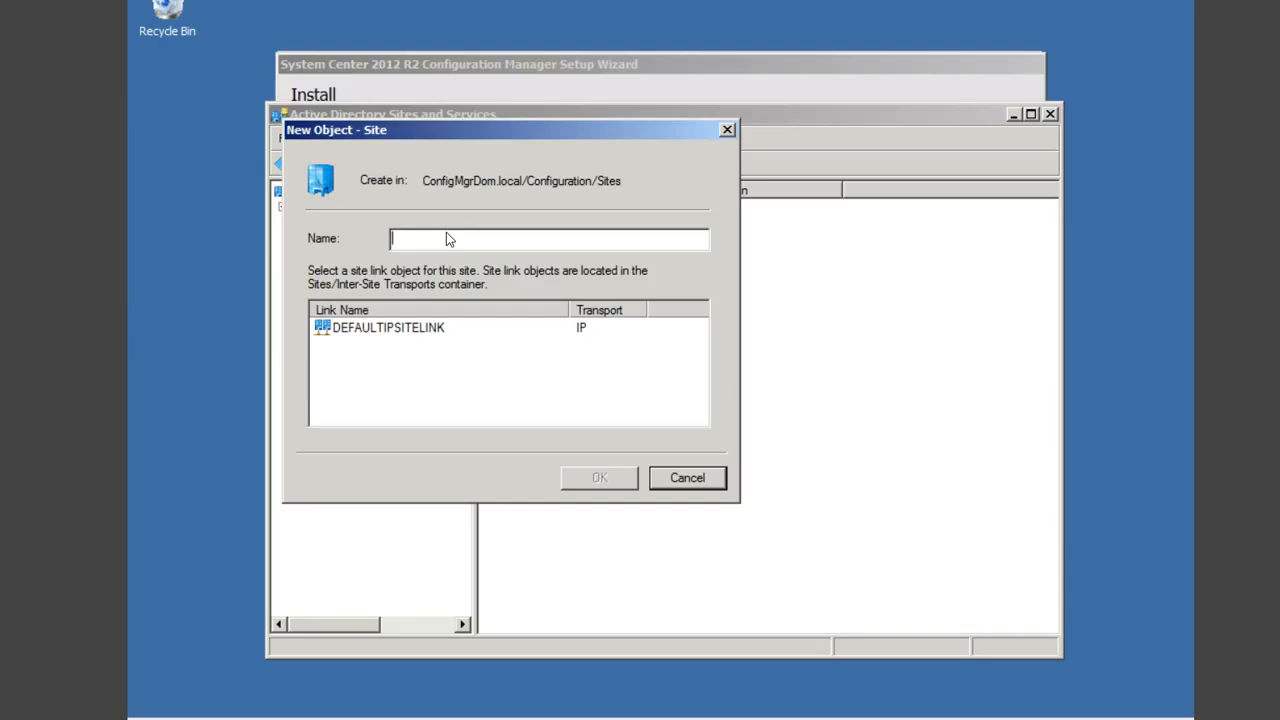
text(LonConfSit)
text(e)
key(BackSpace)
key(BackSpace)
key(BackSpace)
text(Nys)
key(BackSpace)
text(c)
click(396, 327)
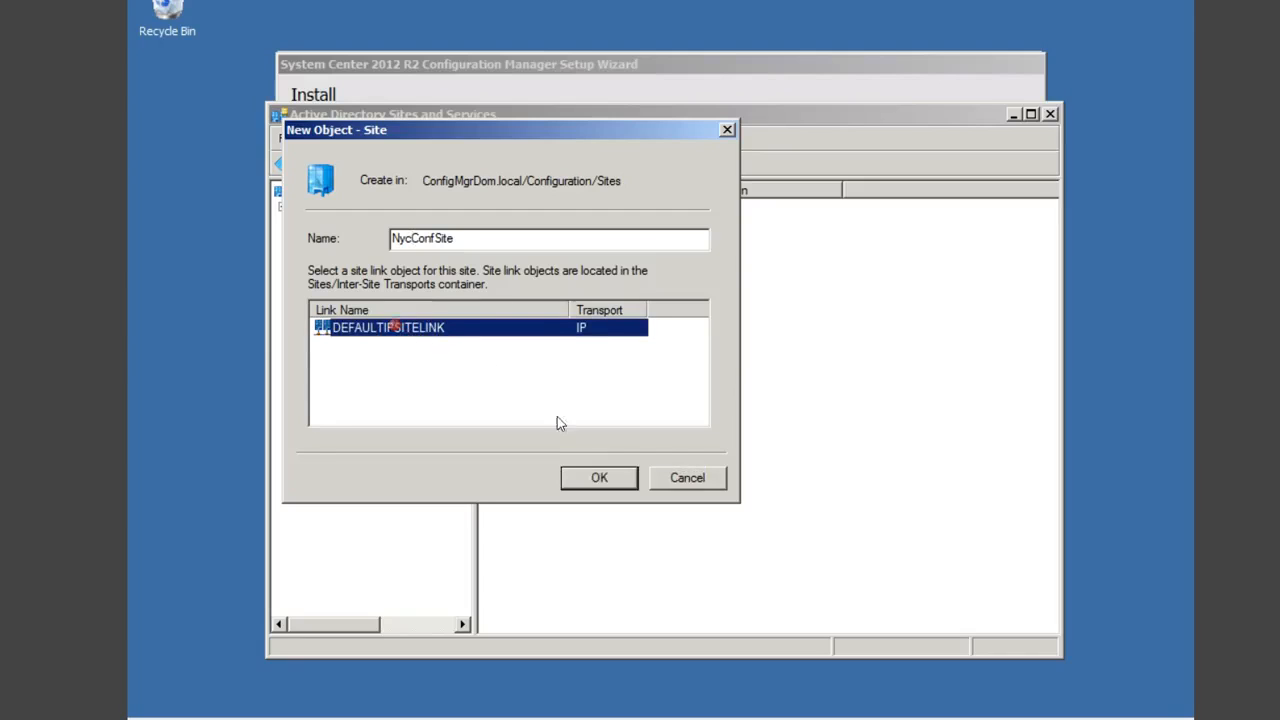
click(598, 479)
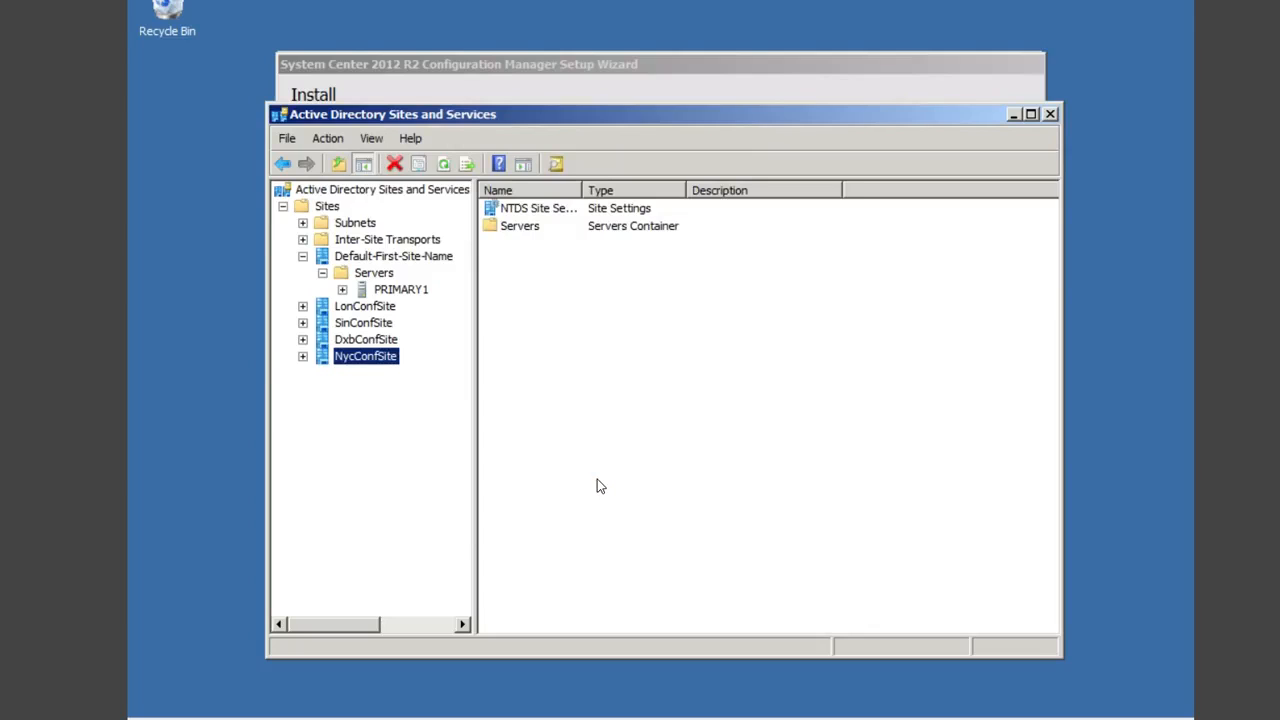
click(380, 308)
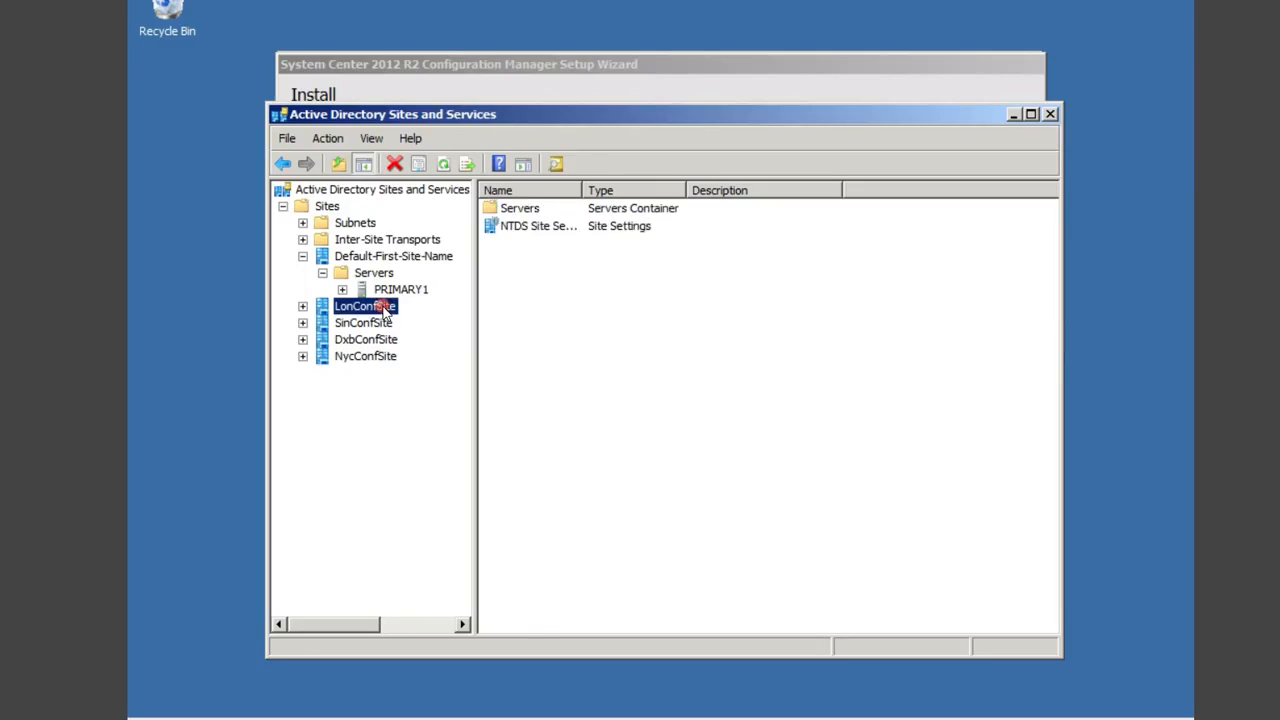
right_click(383, 310)
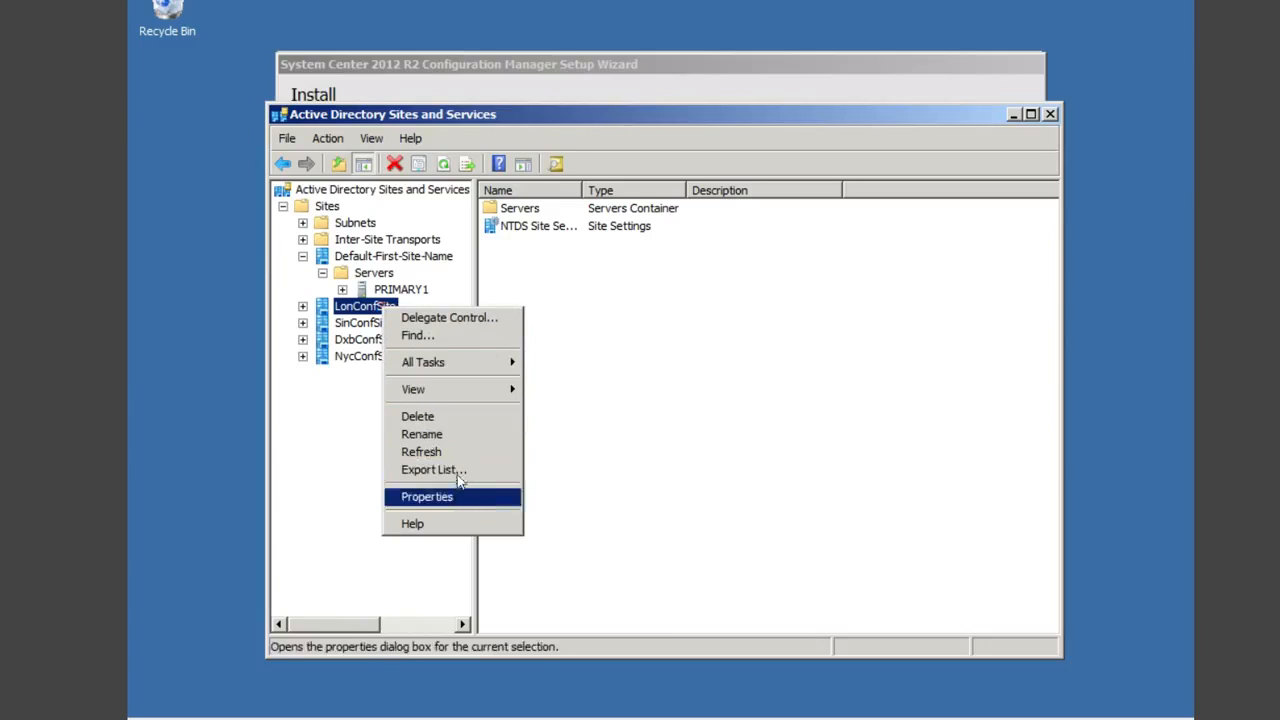
Step: Delete the empty LonConfSite site, confirming both deletion prompts
click(435, 418)
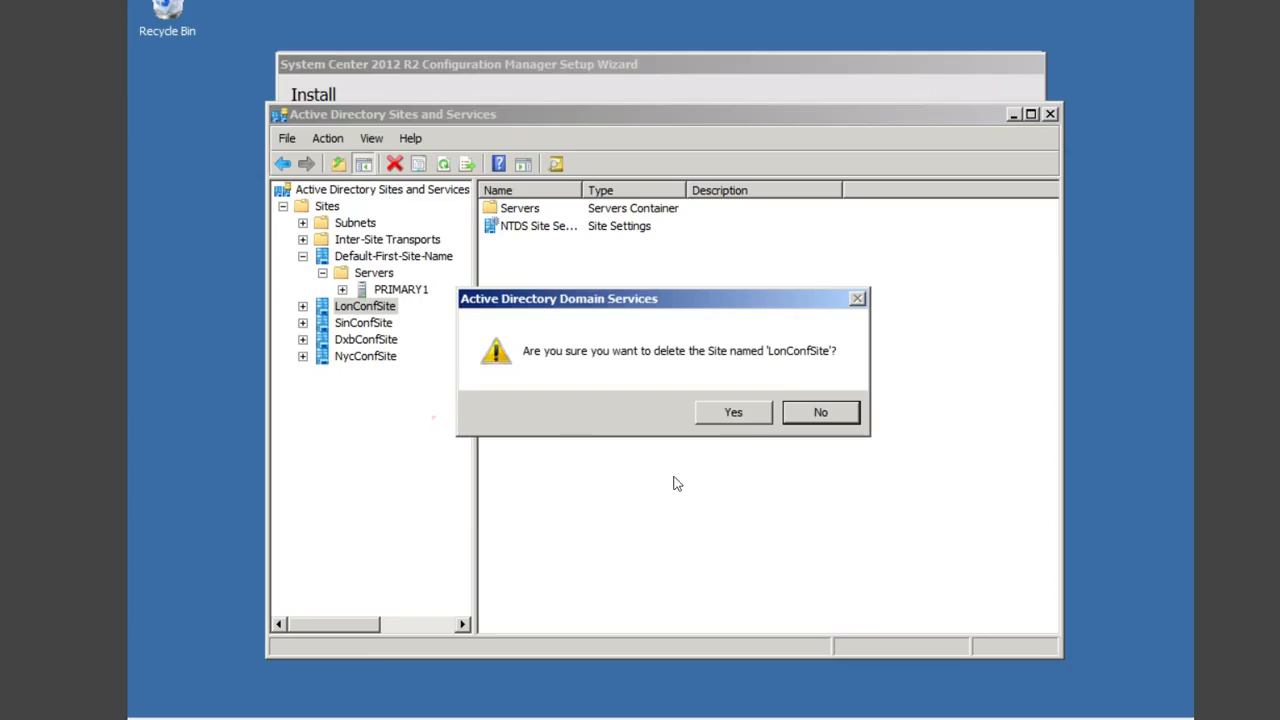
click(732, 406)
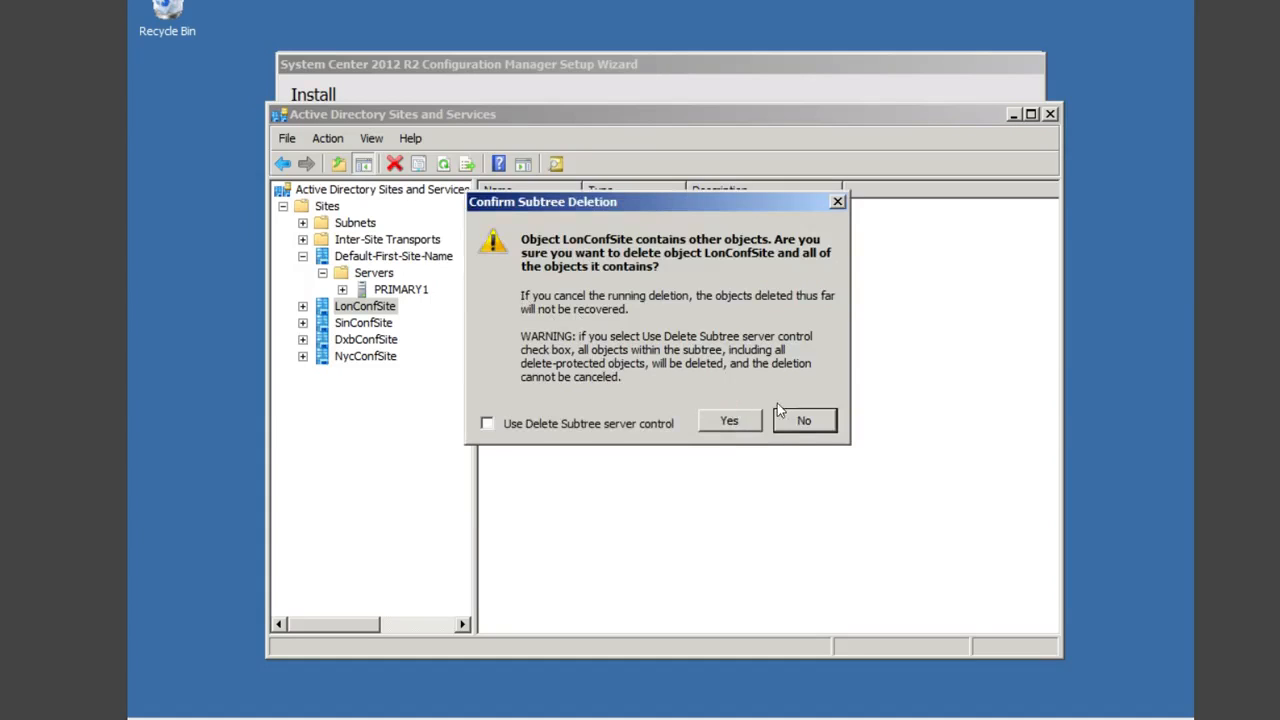
click(729, 420)
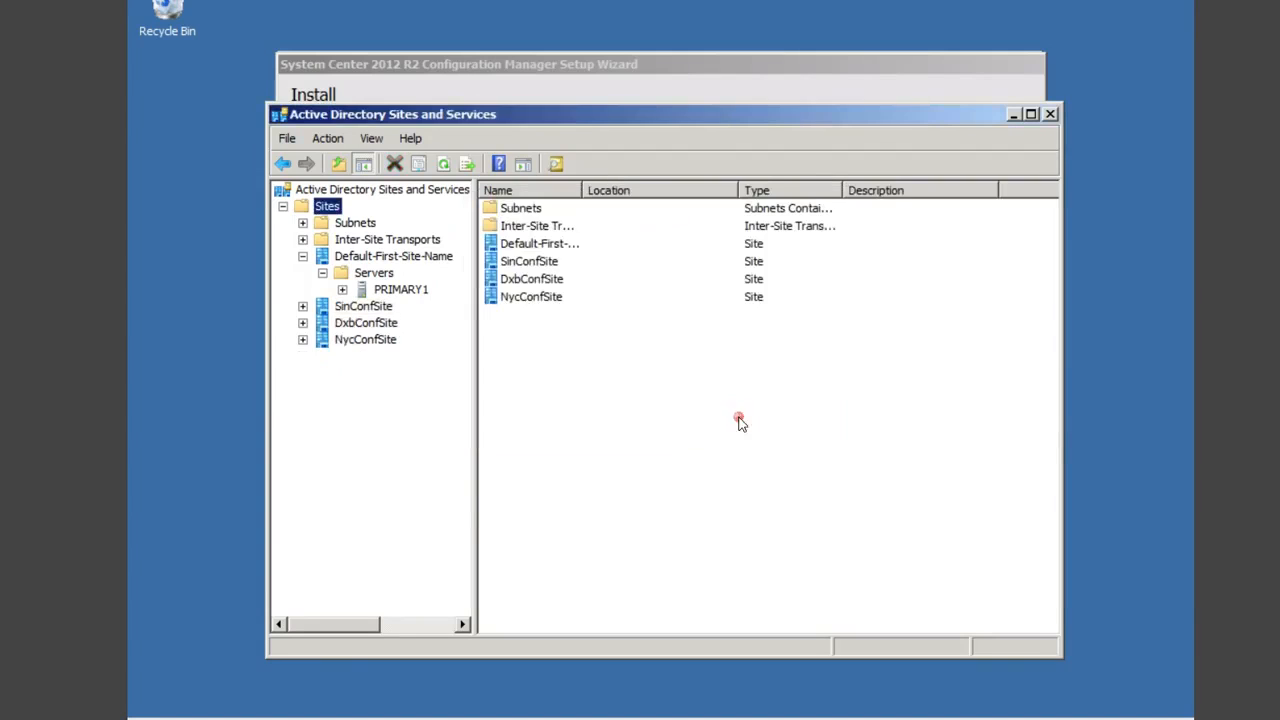
Step: Rename Default-First-Site-Name to LonConfSite
right_click(390, 257)
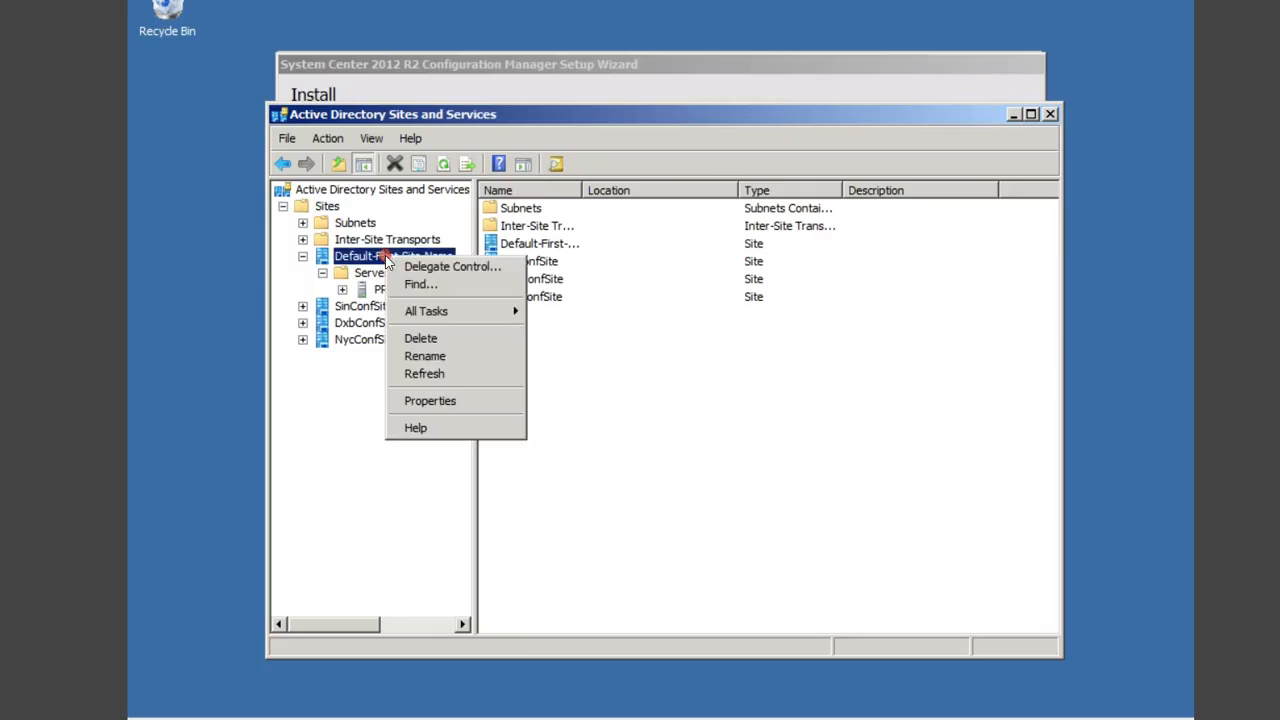
click(438, 356)
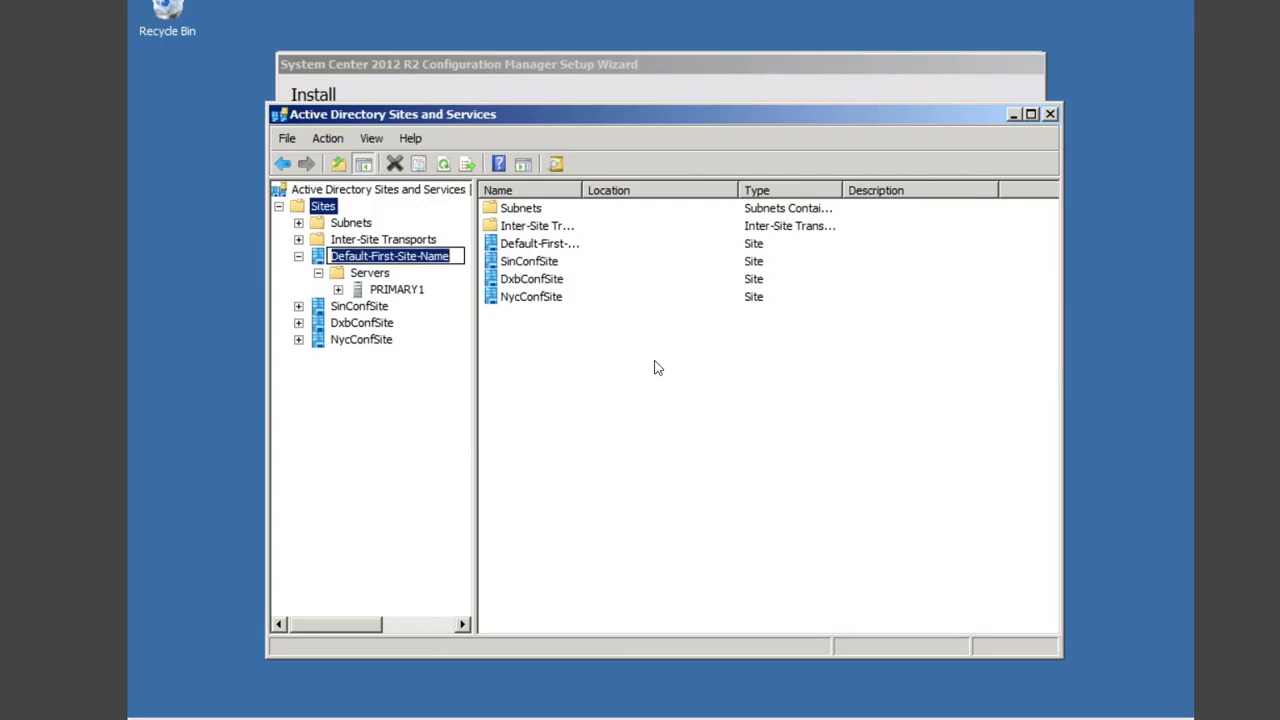
text(LonConfSite)
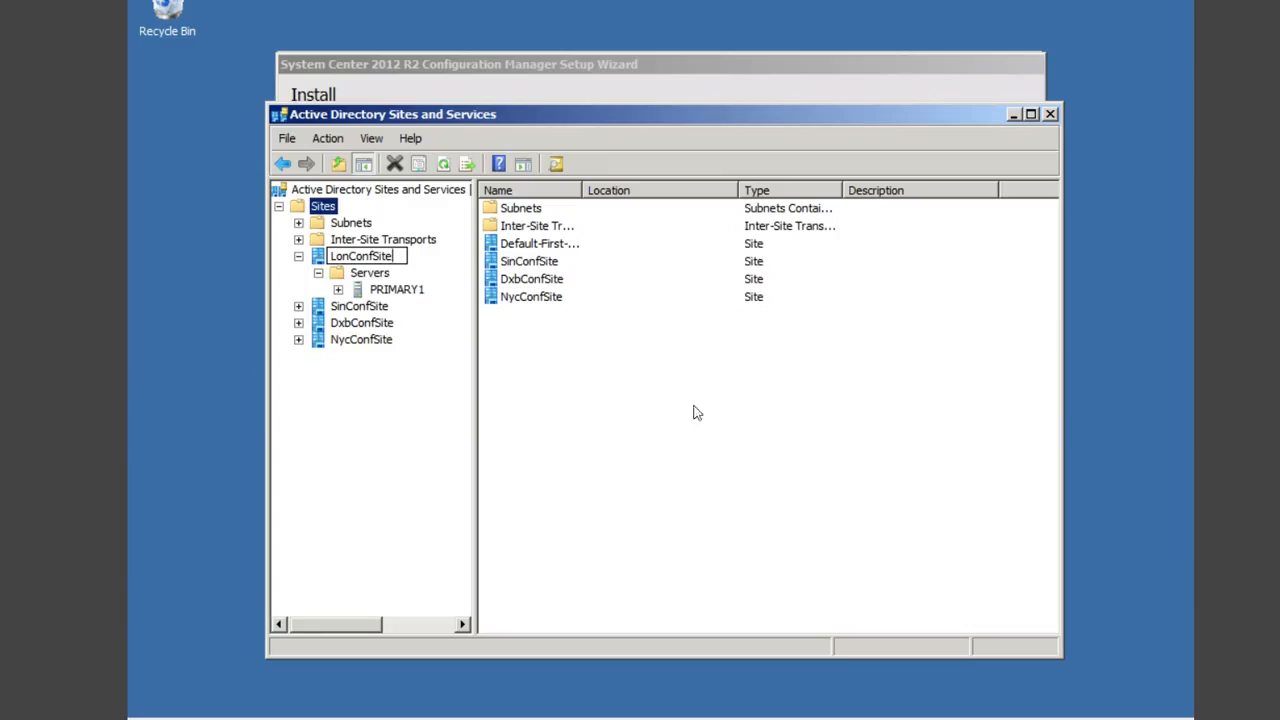
click(702, 413)
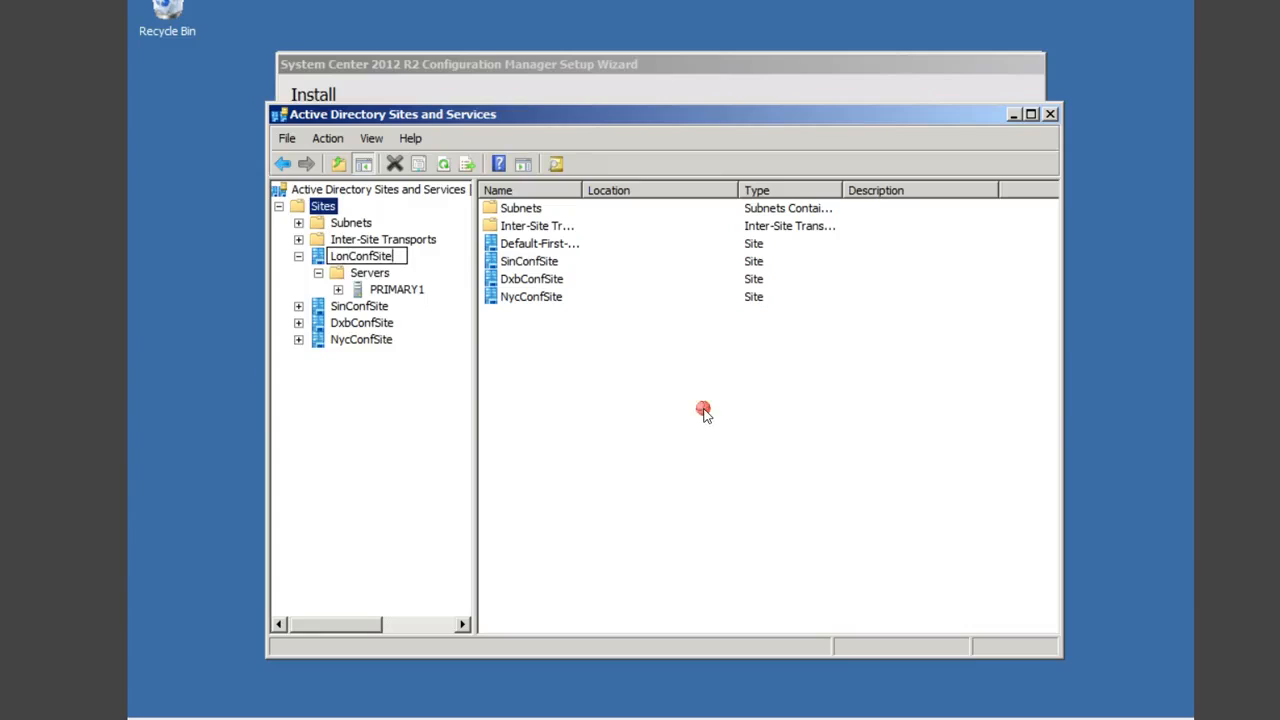
Step: Expand LonConfSite > Servers > PRIMARY1 to check its NTDS Settings, then show Subnets
double_click(356, 257)
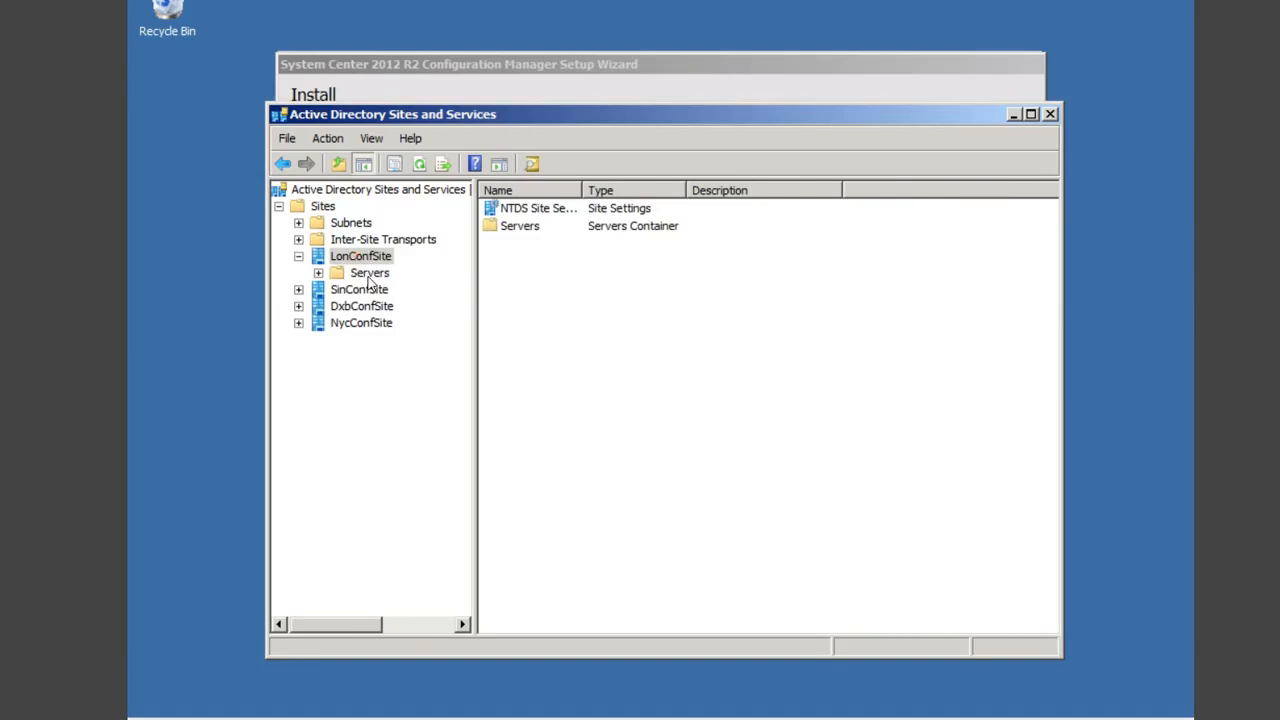
click(368, 276)
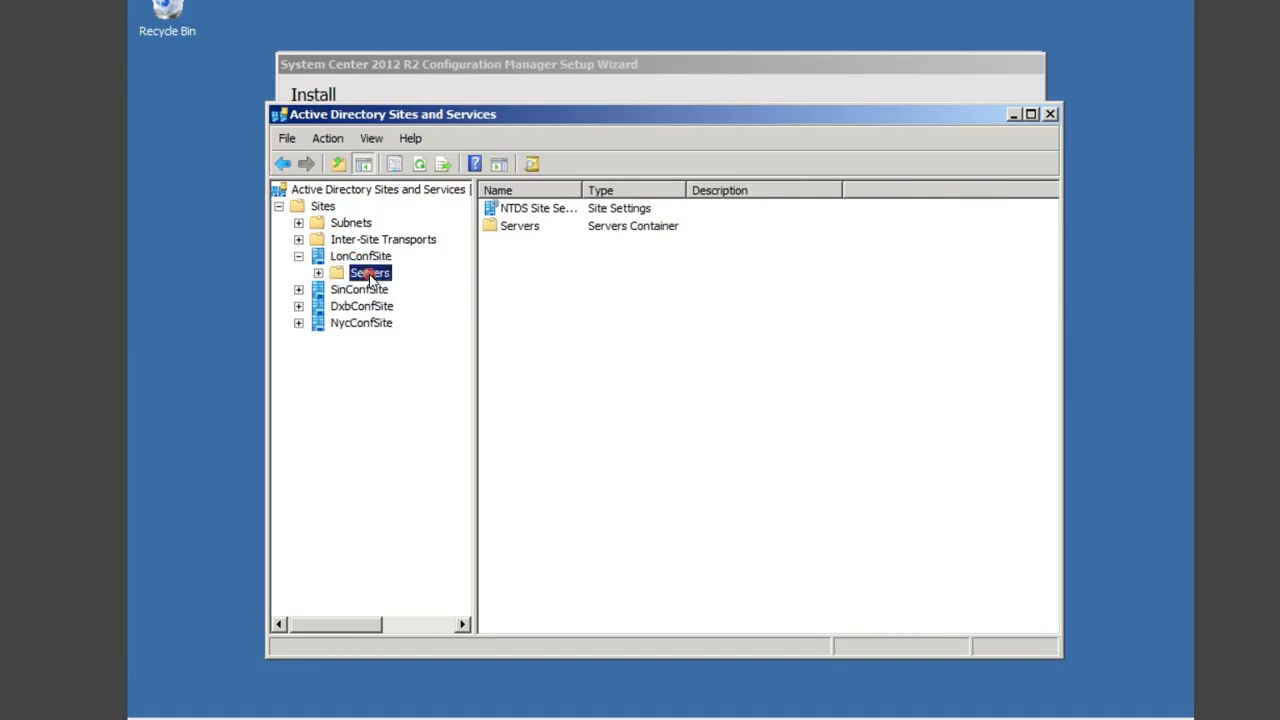
click(317, 273)
click(395, 289)
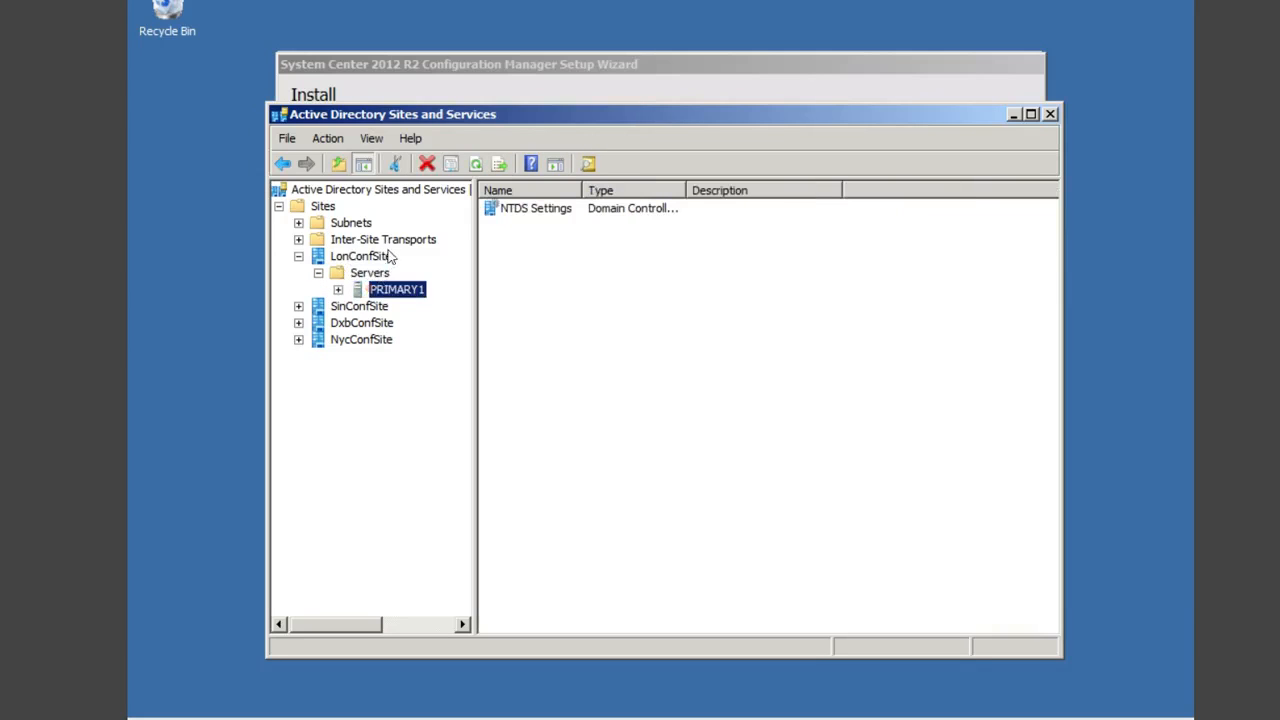
click(338, 290)
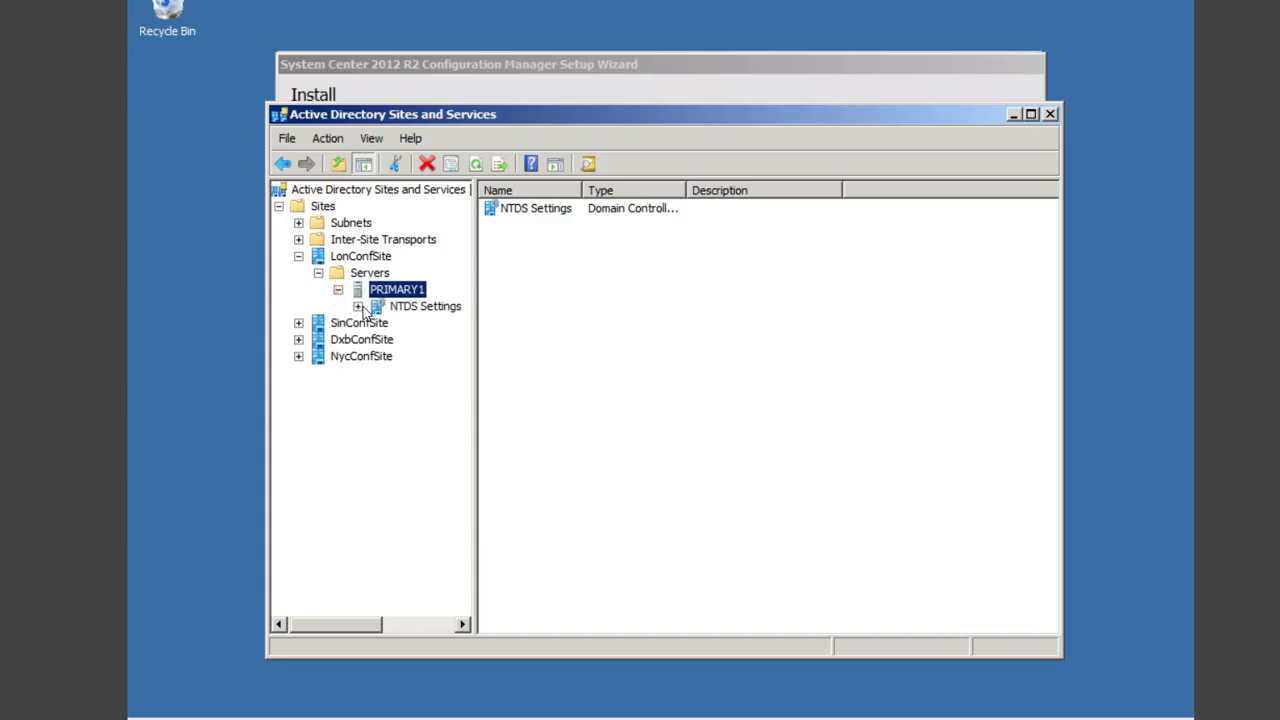
click(350, 223)
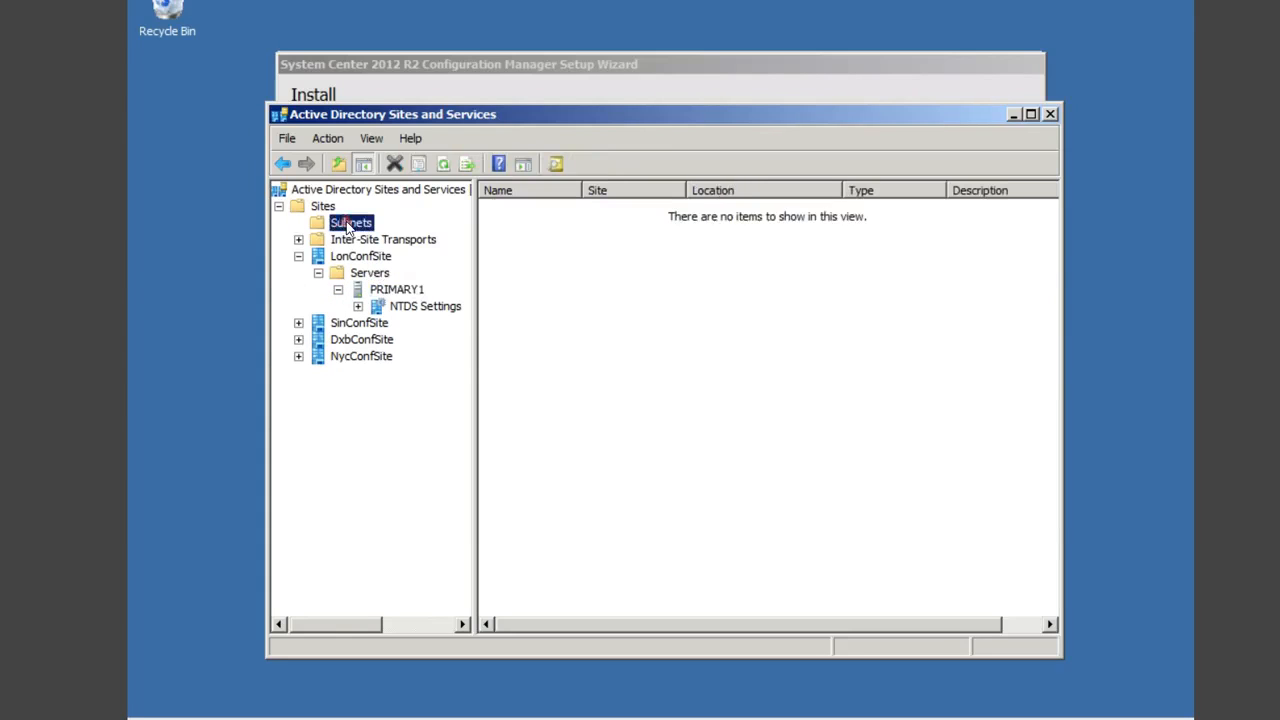
Step: Create subnet 192.168.3.0/24 for LonConfSite, copying the prefix for reuse
right_click(350, 225)
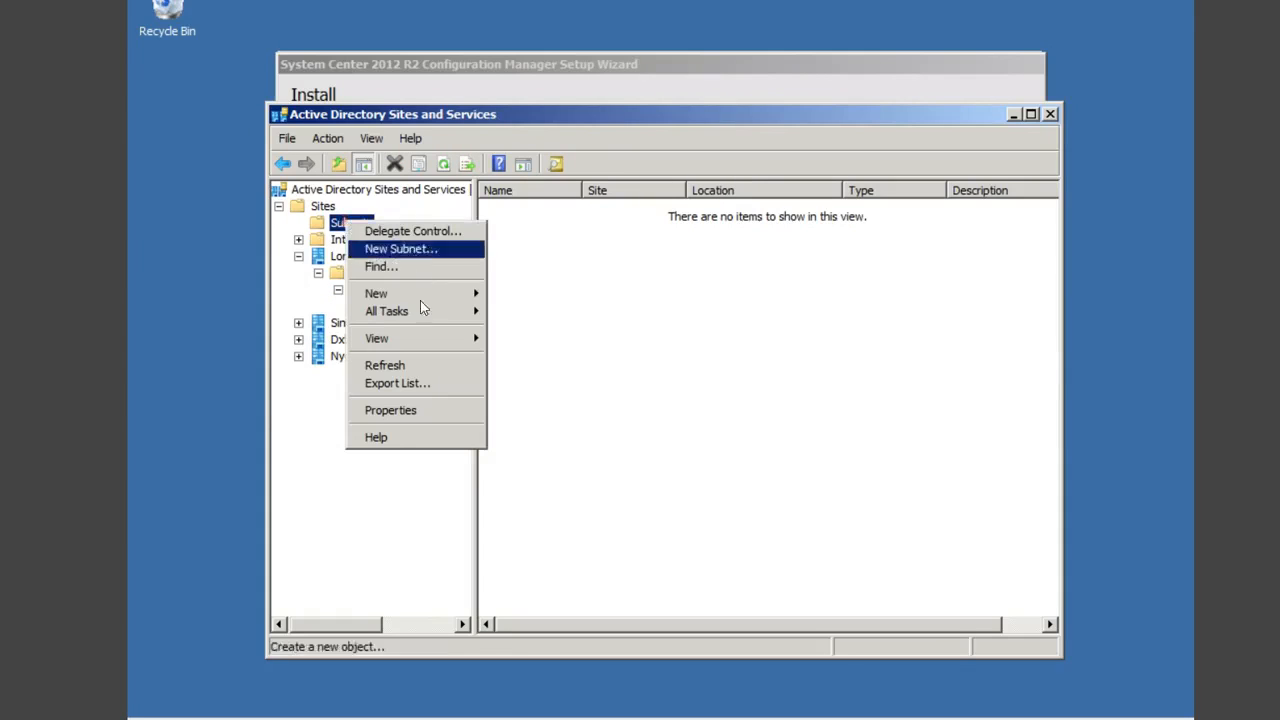
click(430, 255)
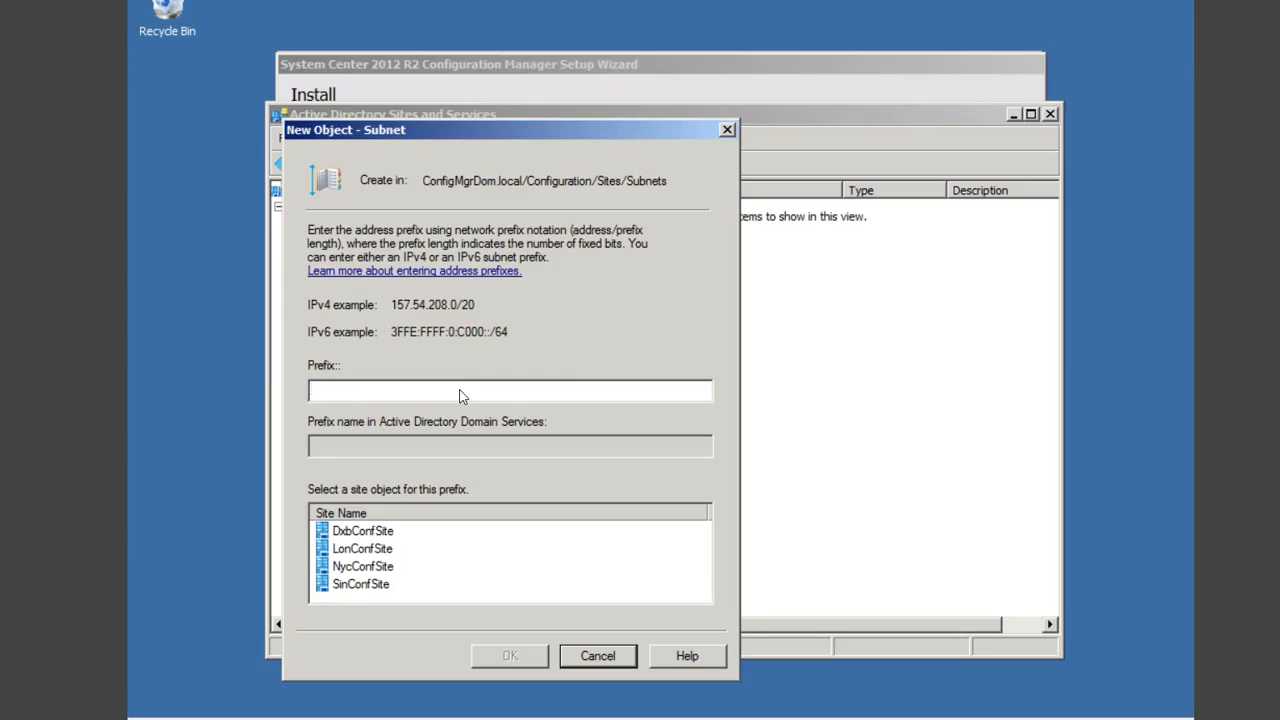
text(192.168)
text(4)
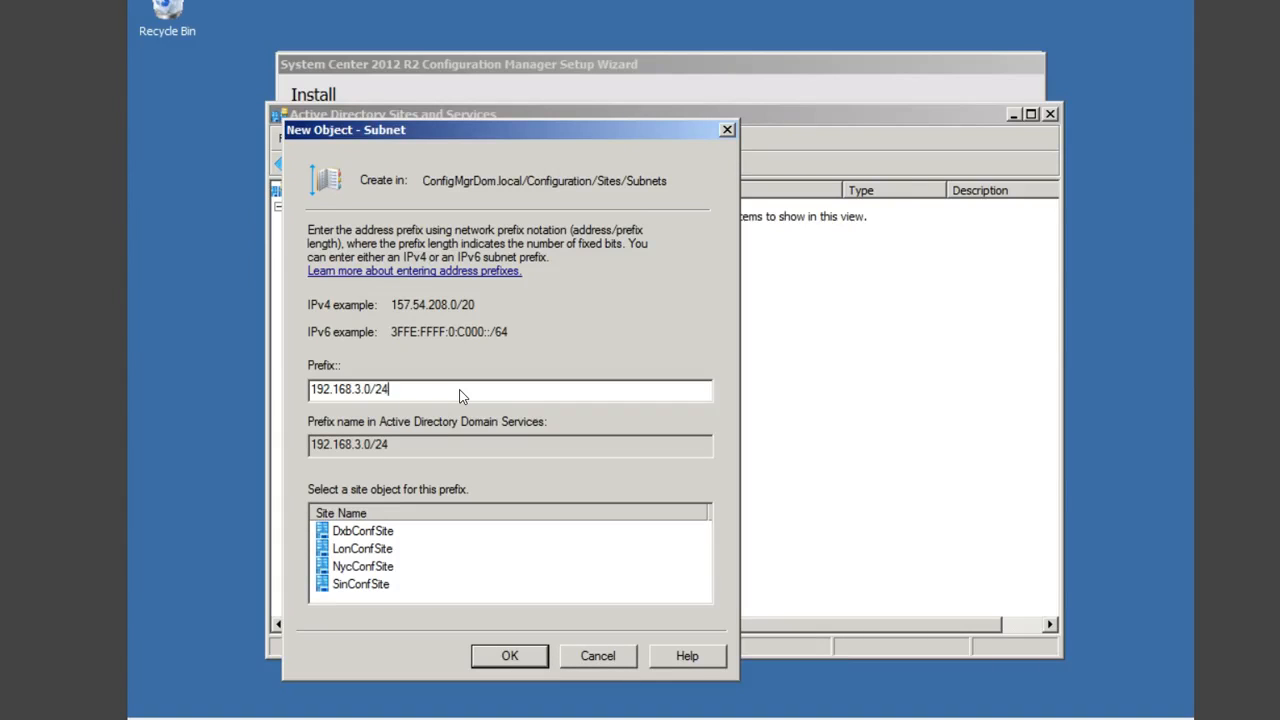
key(shift+Left)
key(shift+Left)
key(shift+Left)
key(shift+Left)
key(shift+Left)
key(shift+Left)
key(shift+Left)
key(shift+Left)
key(shift+Left)
key(shift+Left)
key(shift+Left)
key(shift+Left)
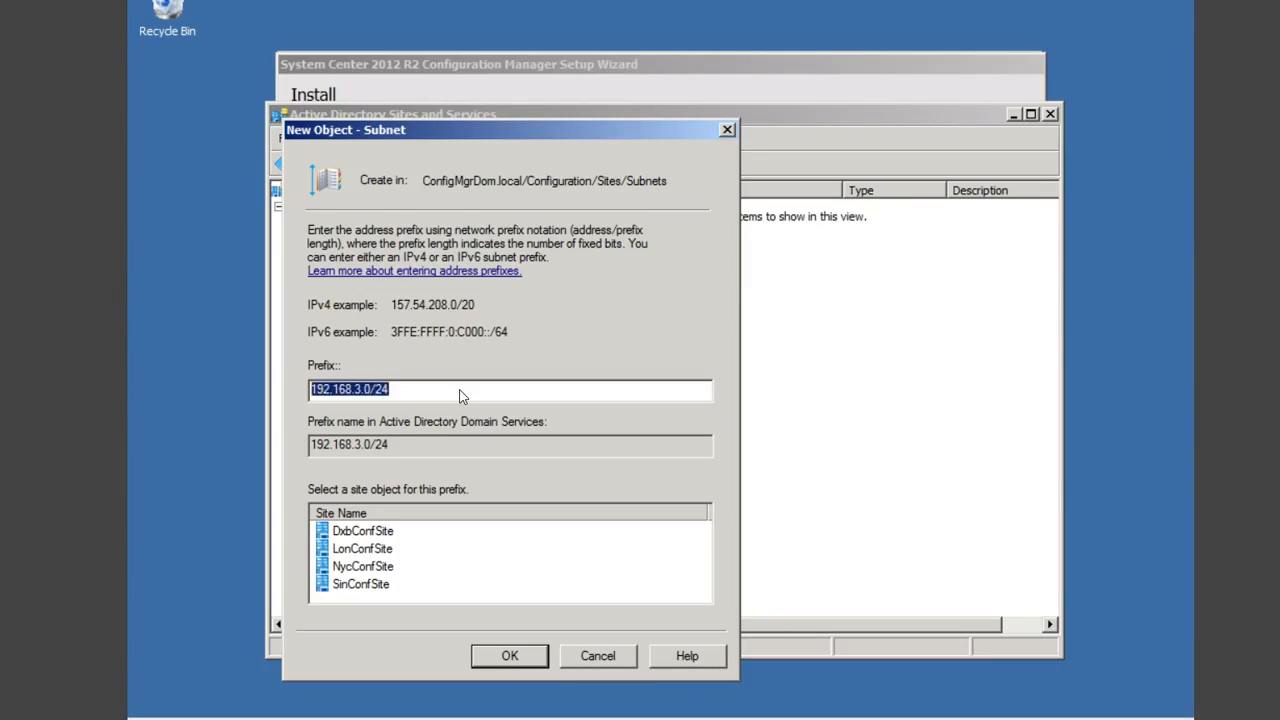
right_click(376, 393)
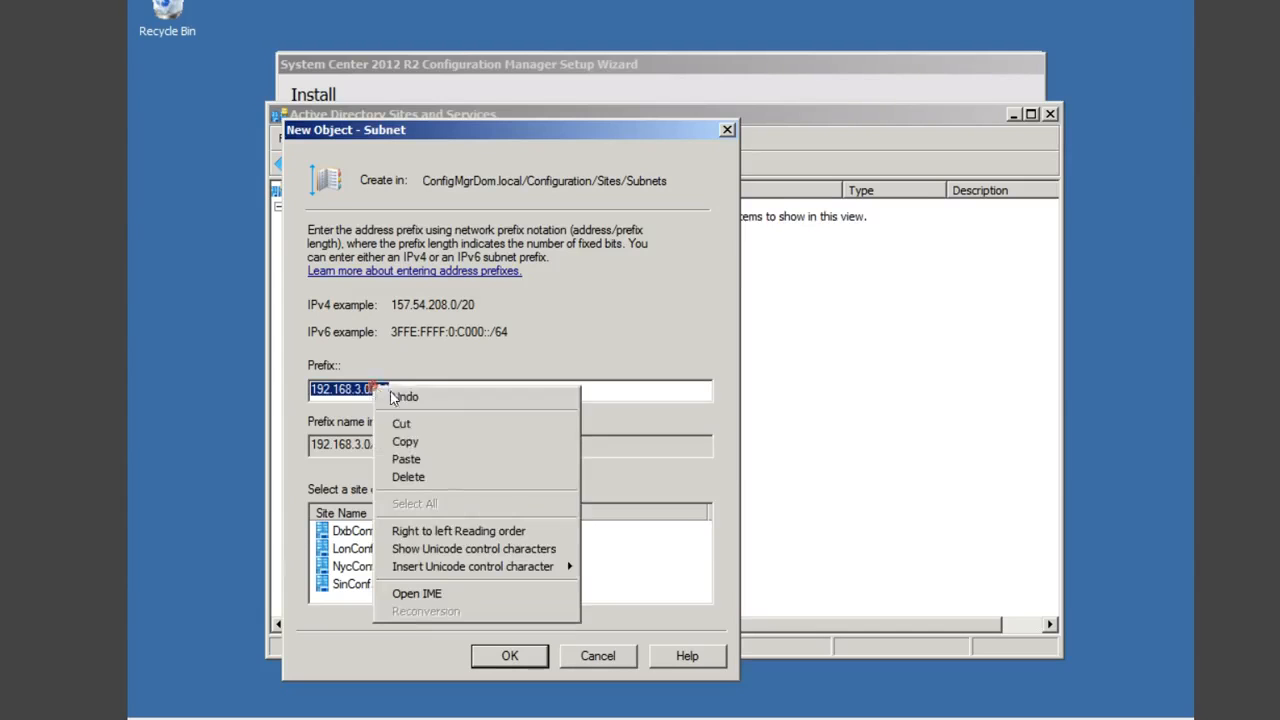
click(414, 447)
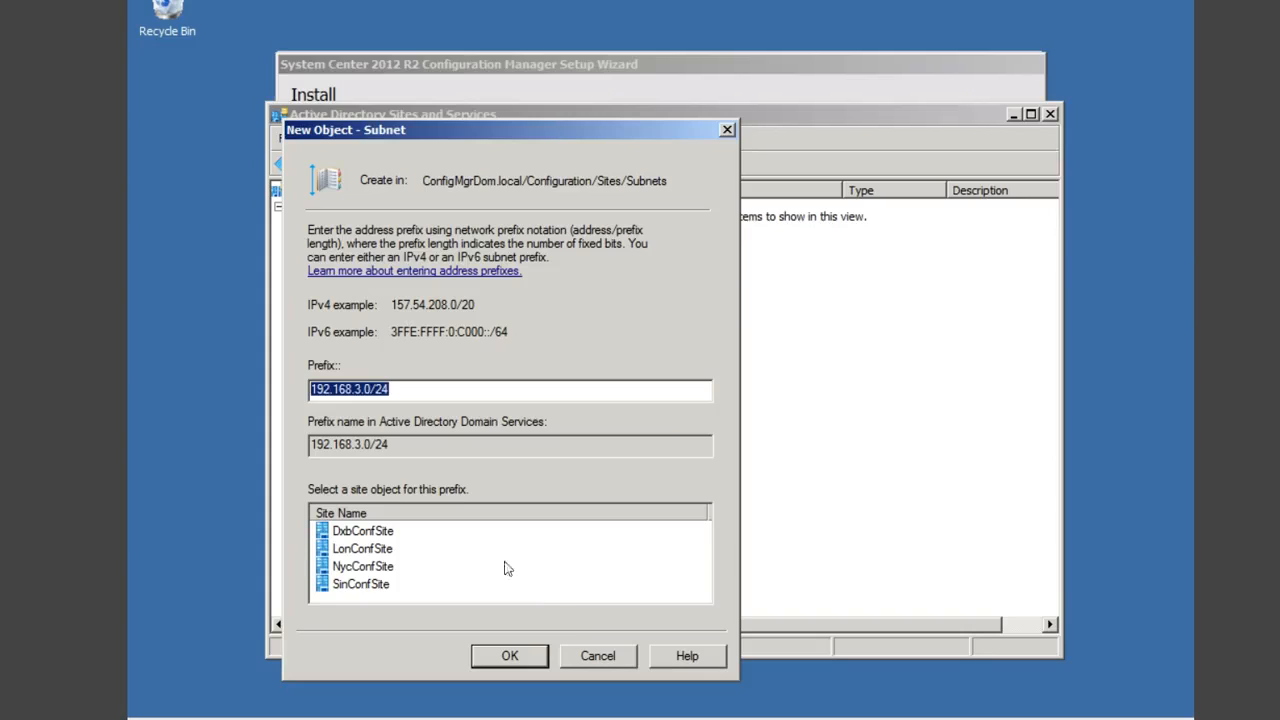
click(375, 550)
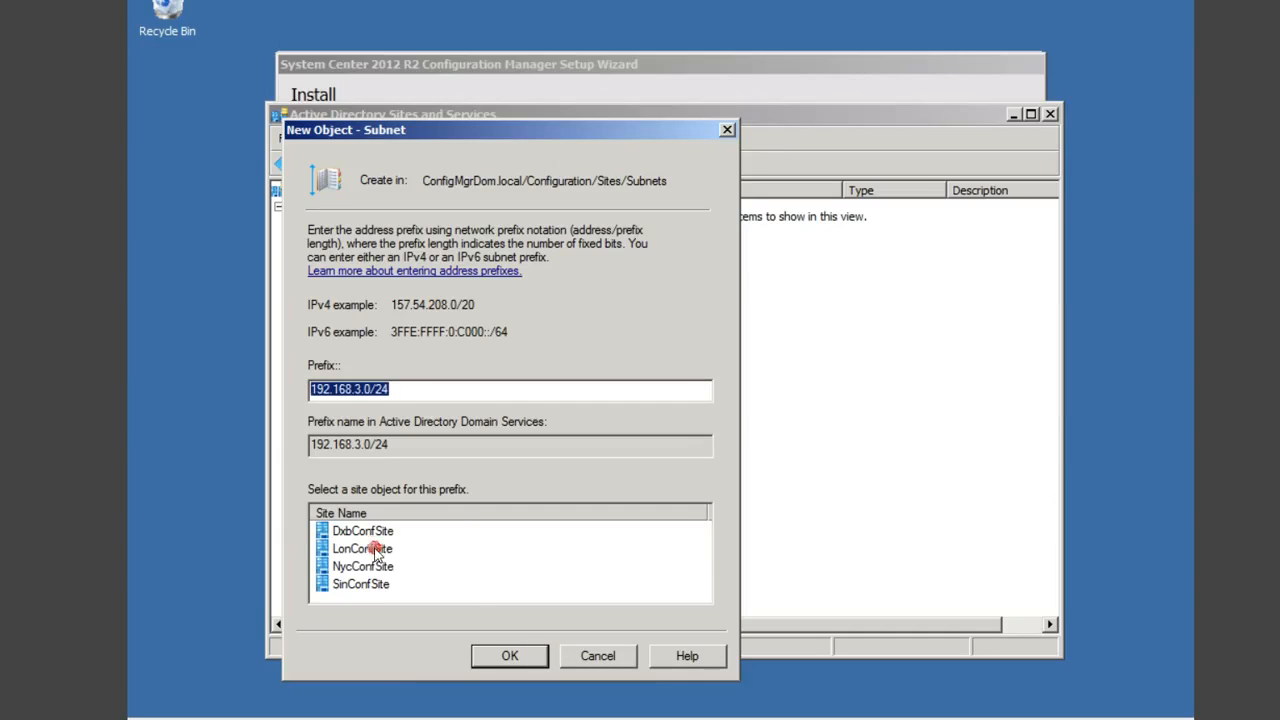
click(521, 655)
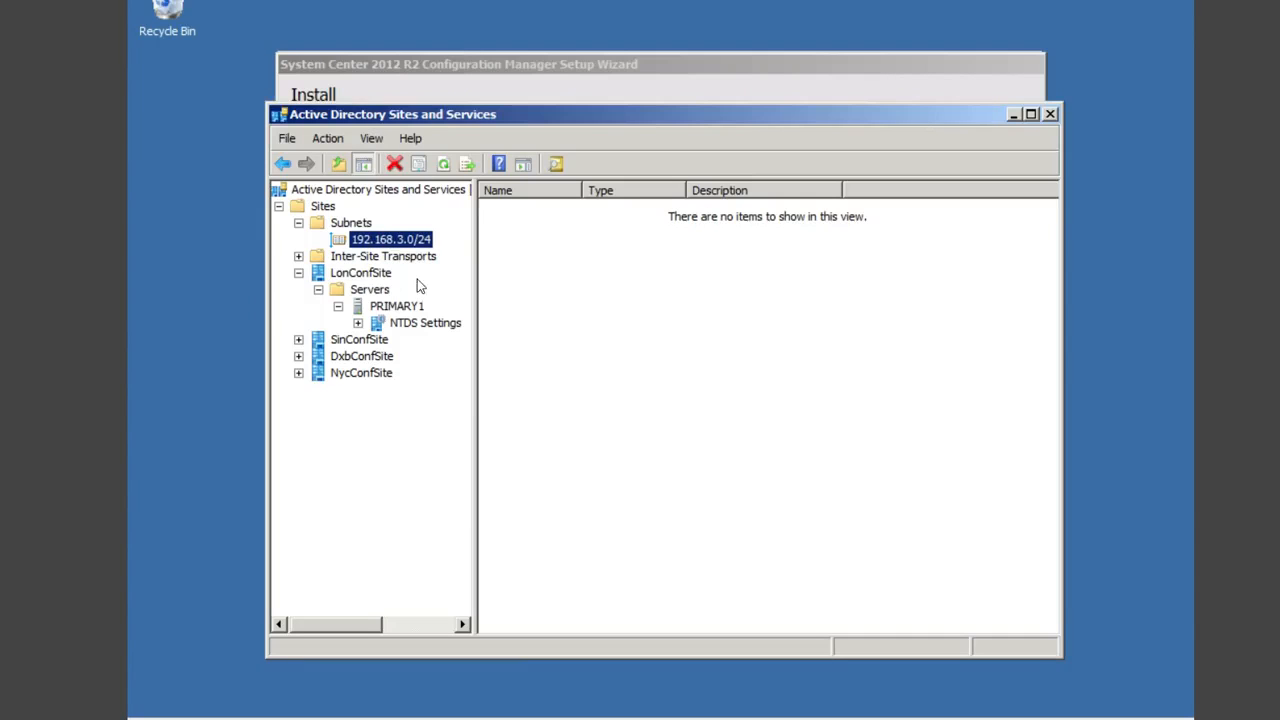
click(416, 305)
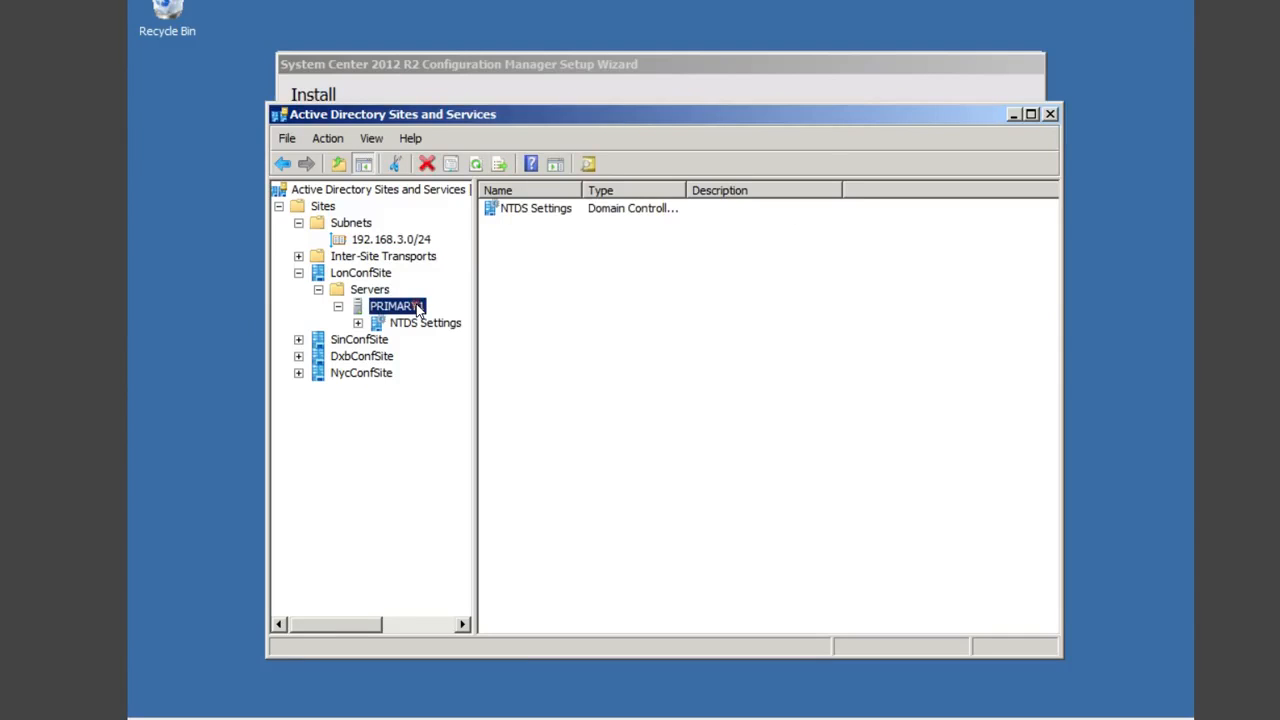
Step: Create subnet 192.168.4.0/24 from the pasted prefix and assign it to DxbConfSite
click(351, 224)
right_click(353, 226)
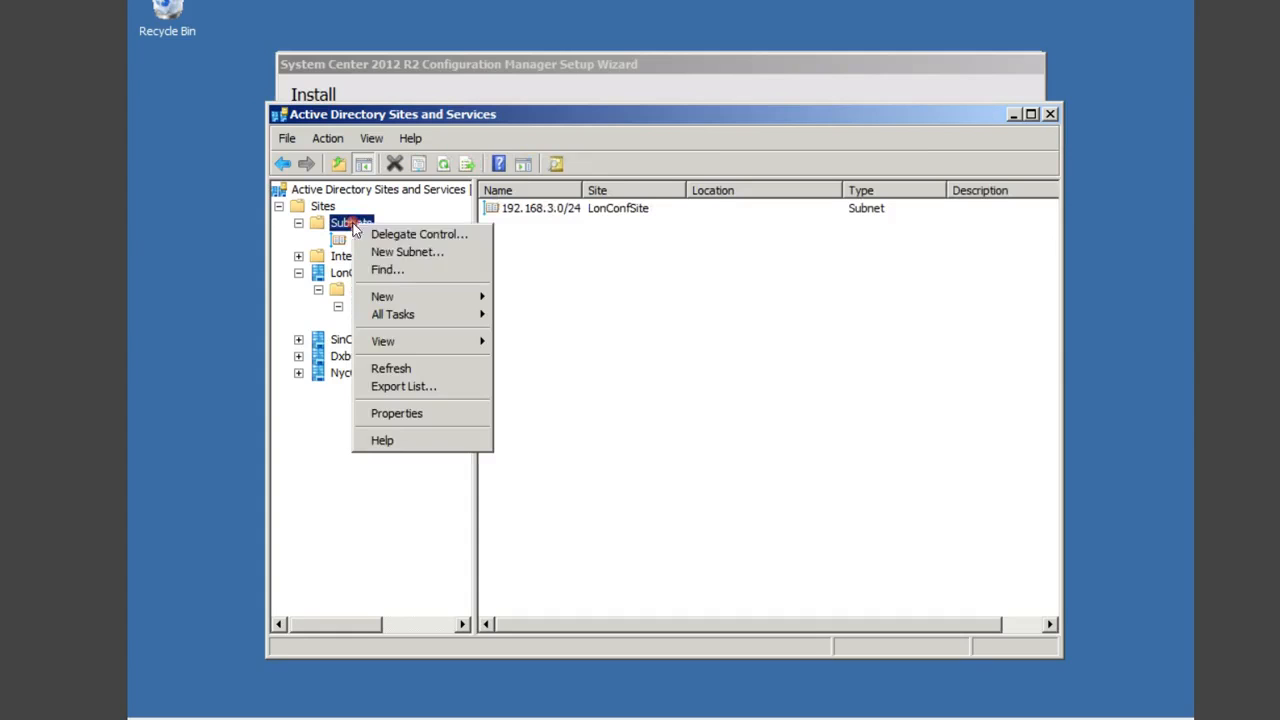
click(415, 252)
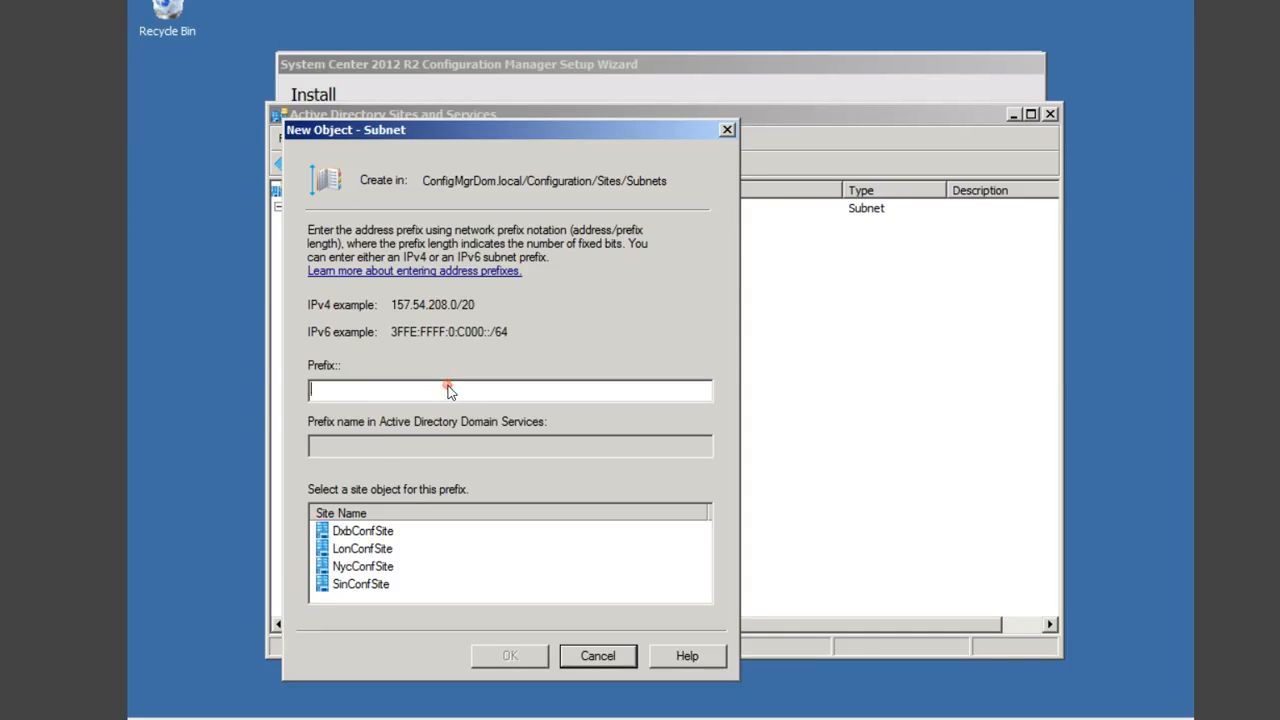
key(ctrl+v)
click(360, 390)
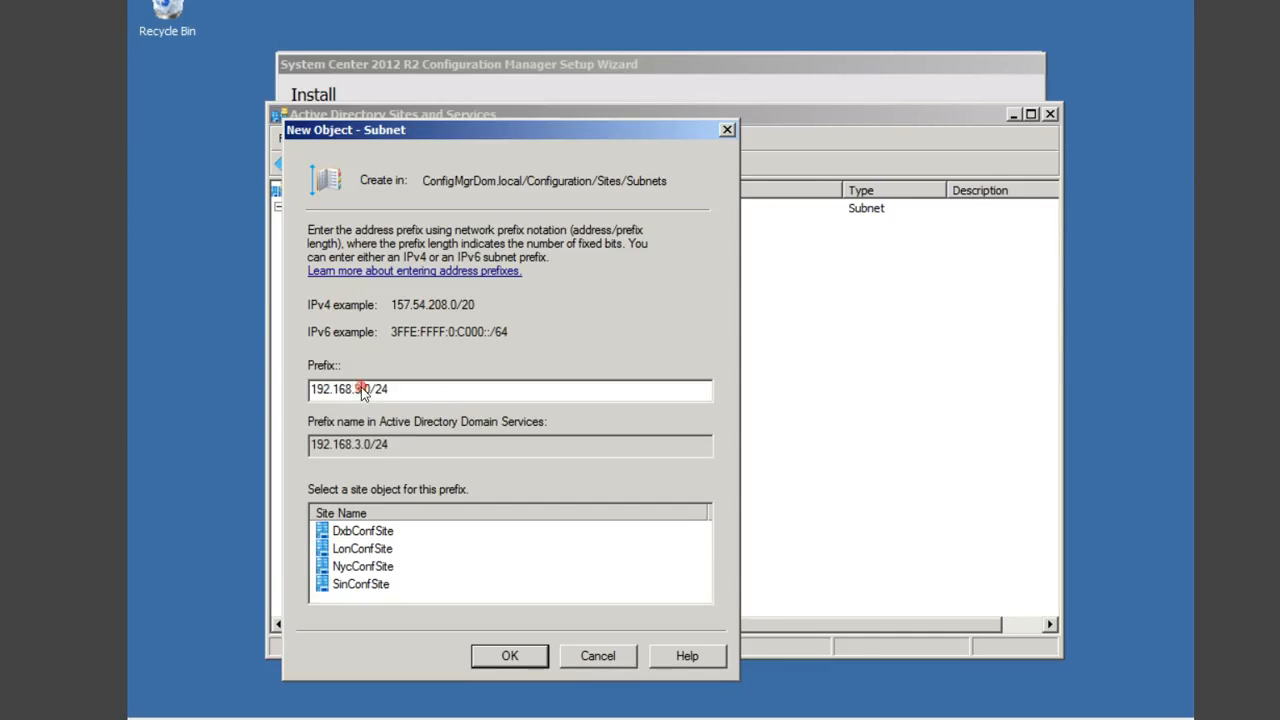
key(BackSpace)
text(4)
click(372, 531)
click(505, 655)
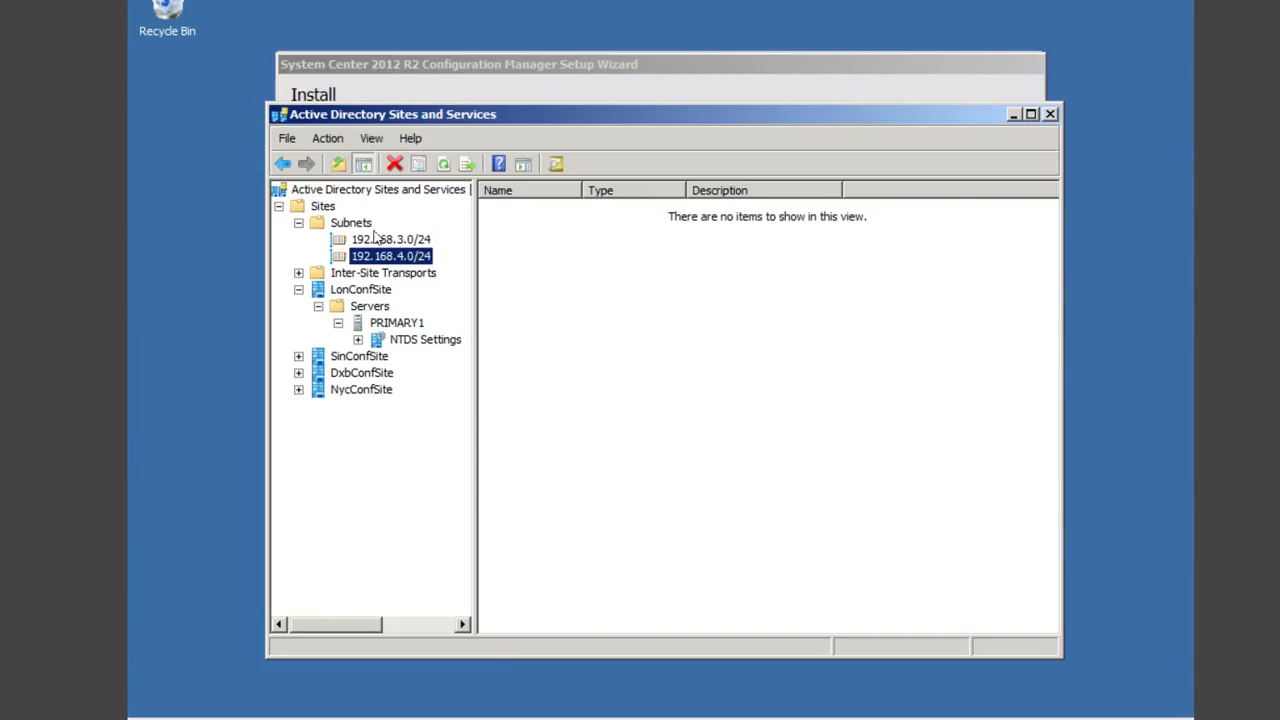
Step: Create subnet 192.168.5.0/24 from the pasted prefix and assign it to NycConfSite
right_click(362, 228)
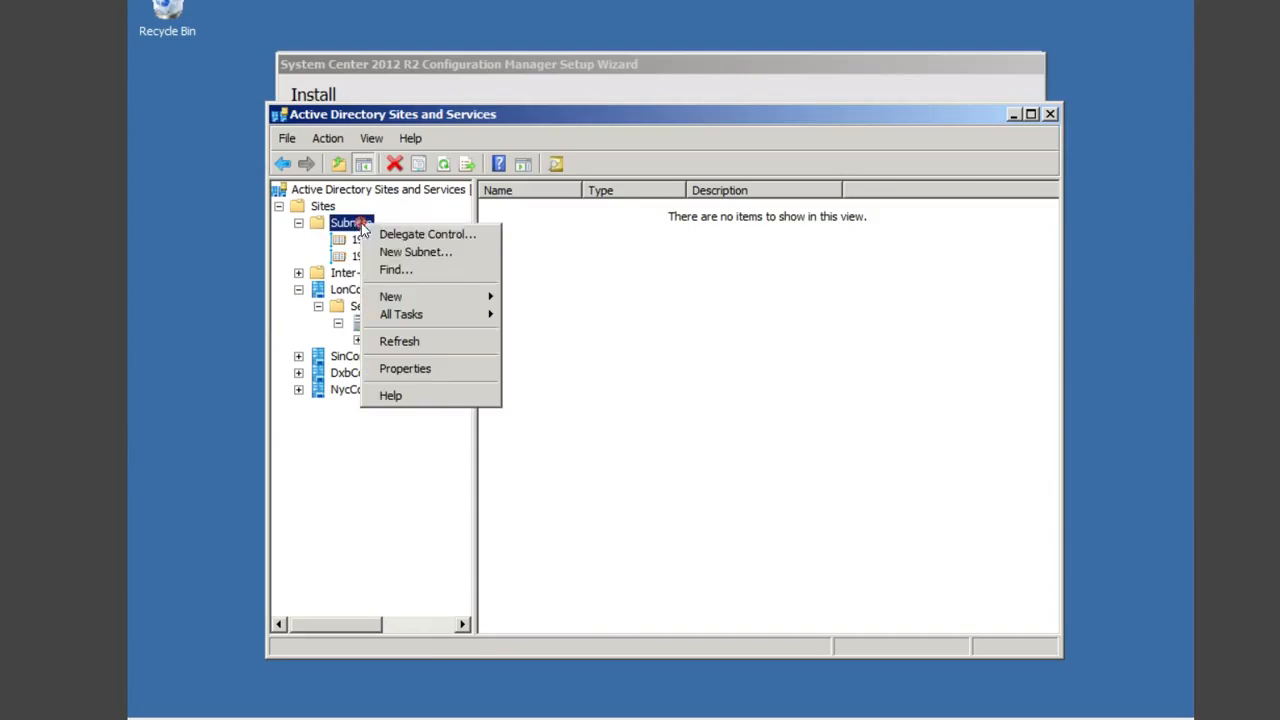
click(413, 254)
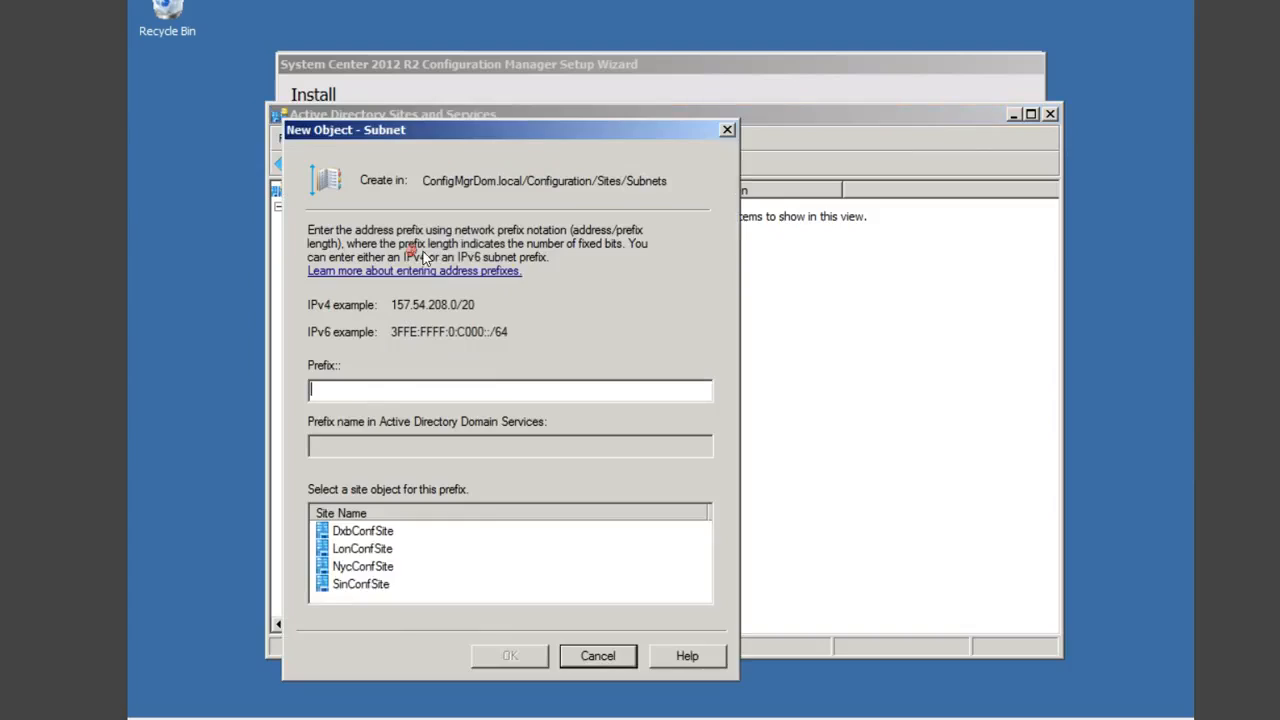
click(343, 394)
key(ctrl+v)
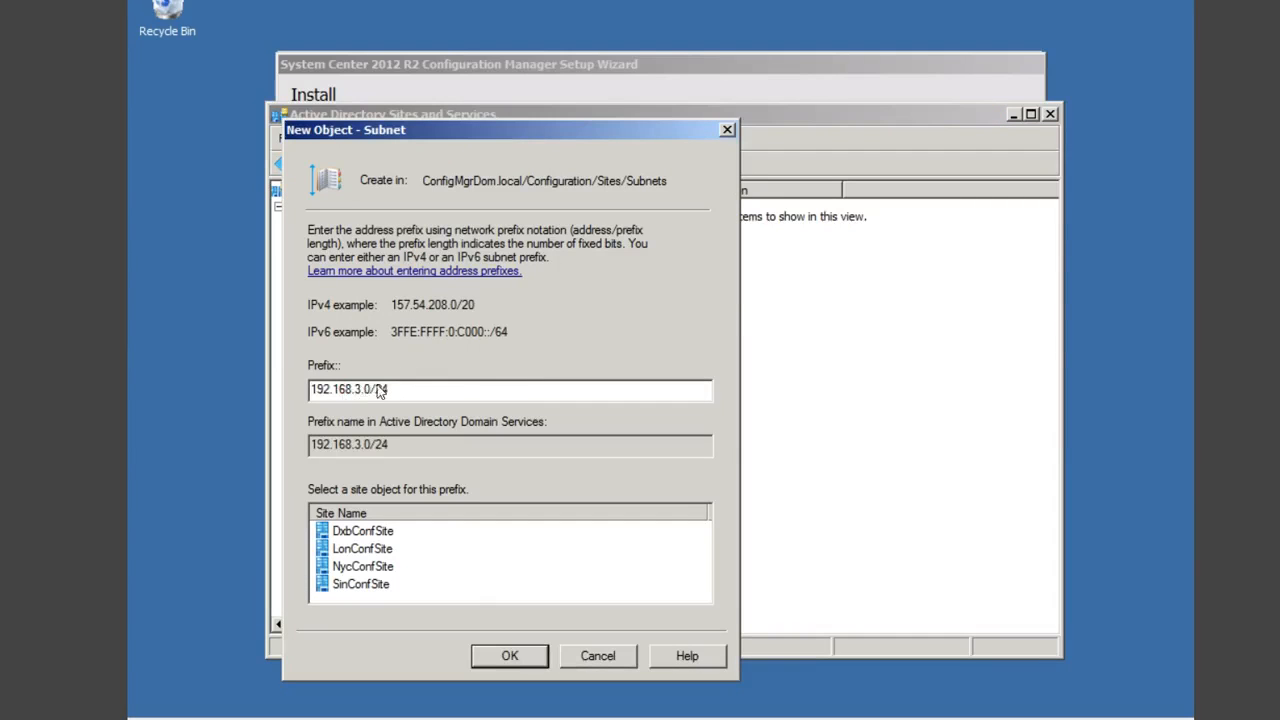
double_click(365, 392)
click(363, 392)
key(BackSpace)
text(5)
click(368, 568)
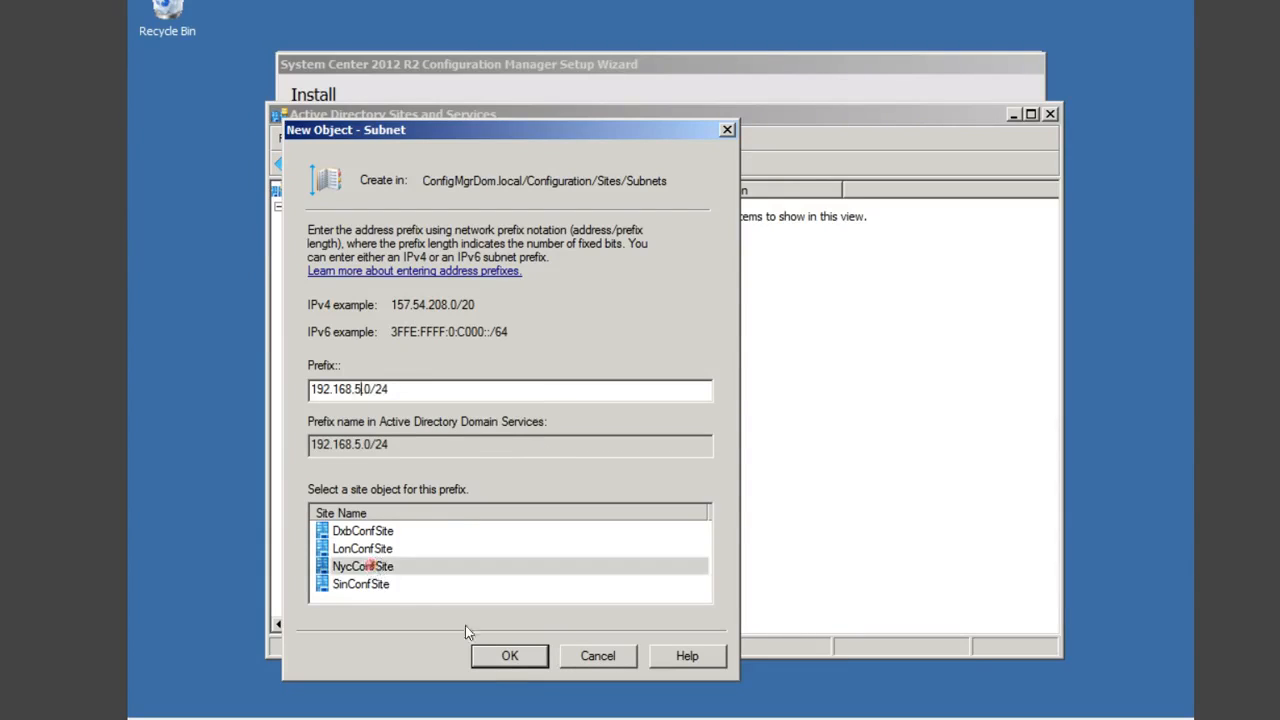
click(512, 656)
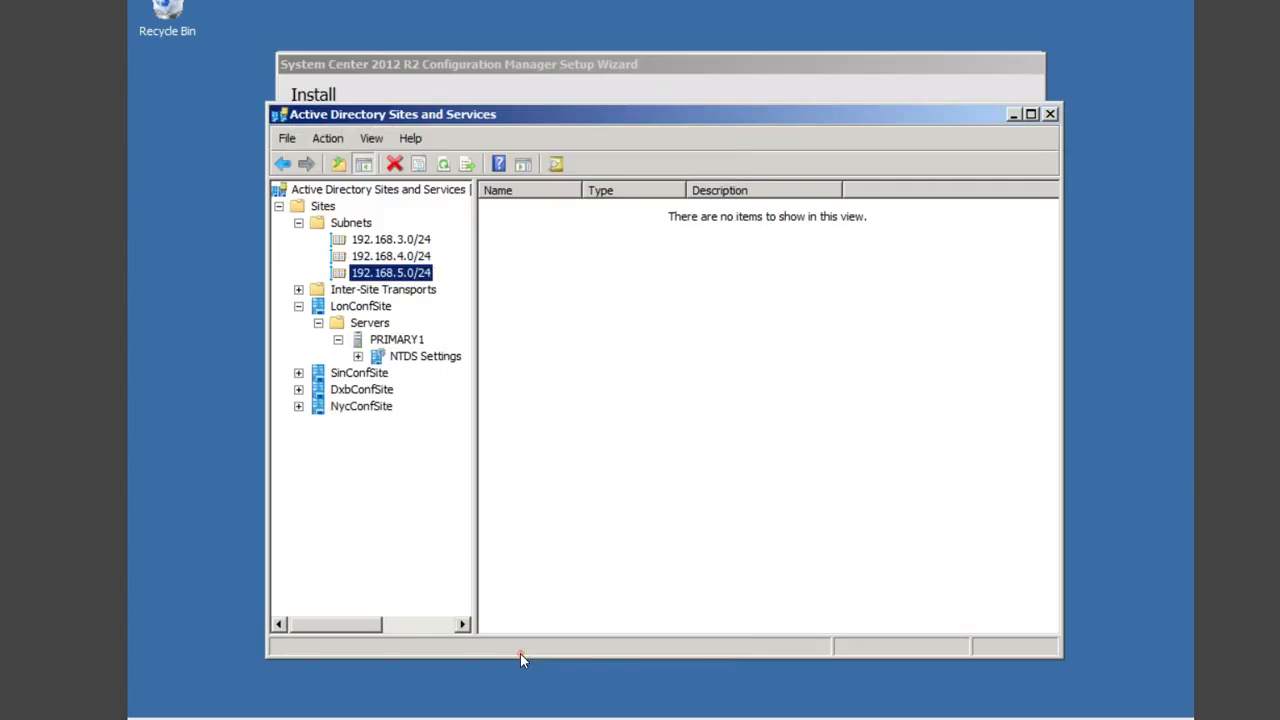
Step: Create subnet 192.168.6.0/24 by editing the pasted prefix, assigned to SinConfSite
right_click(355, 225)
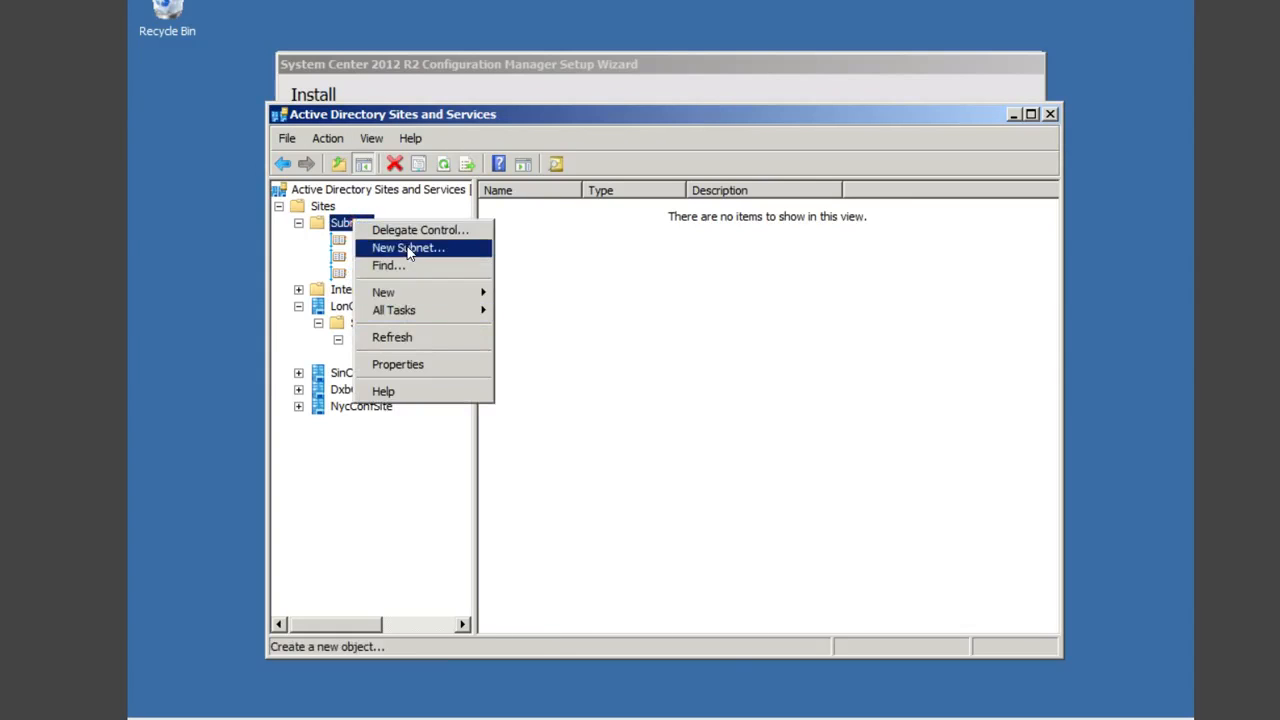
click(410, 250)
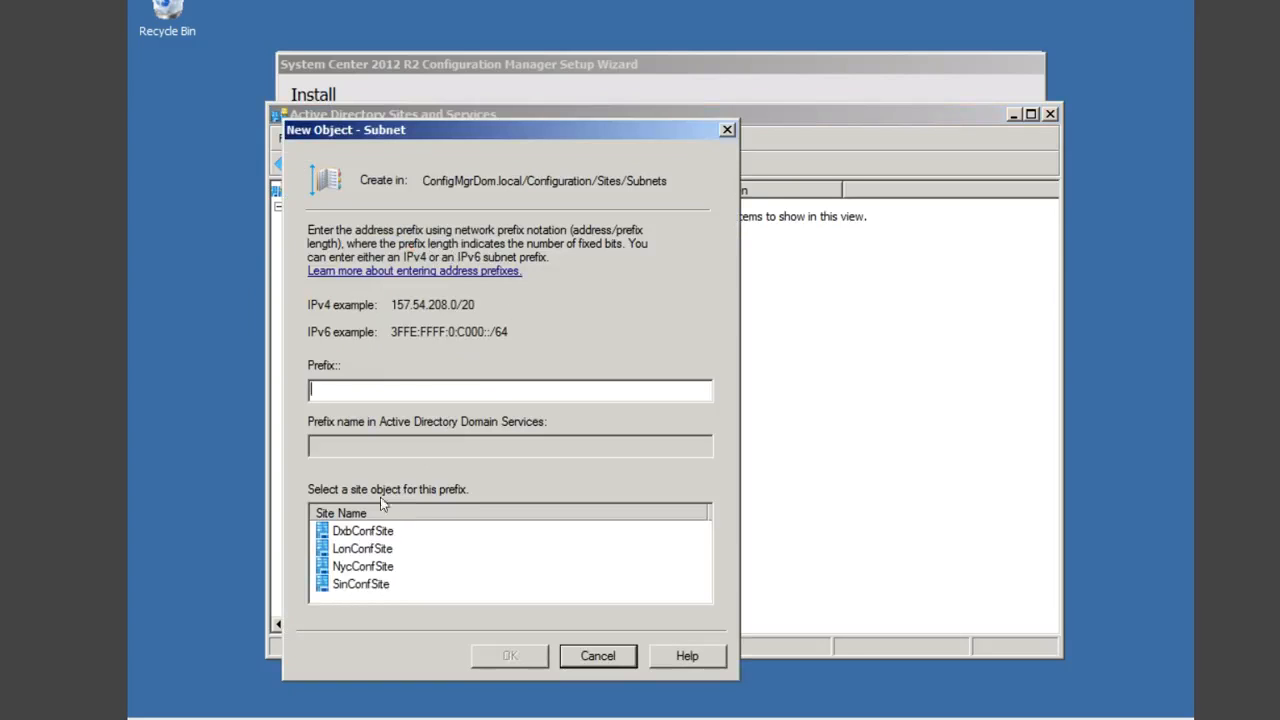
key(ctrl+v)
click(362, 390)
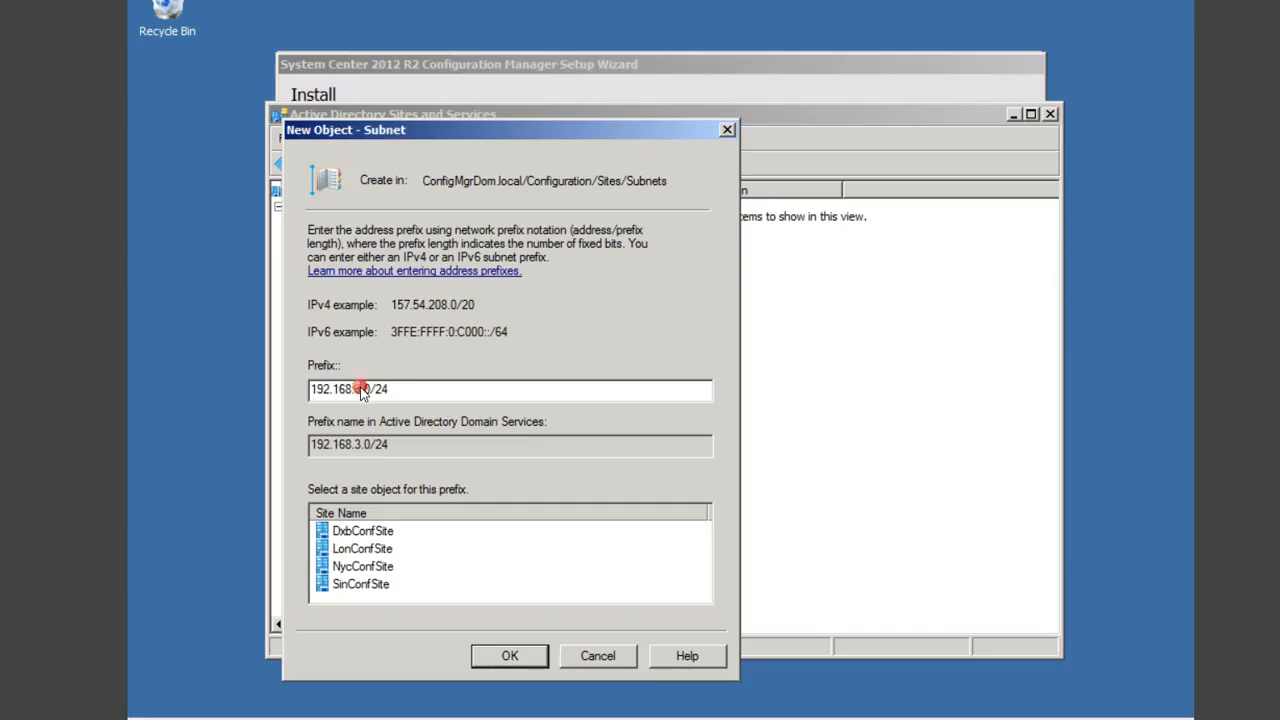
double_click(362, 390)
click(360, 389)
key(BackSpace)
text(6)
click(362, 585)
click(504, 658)
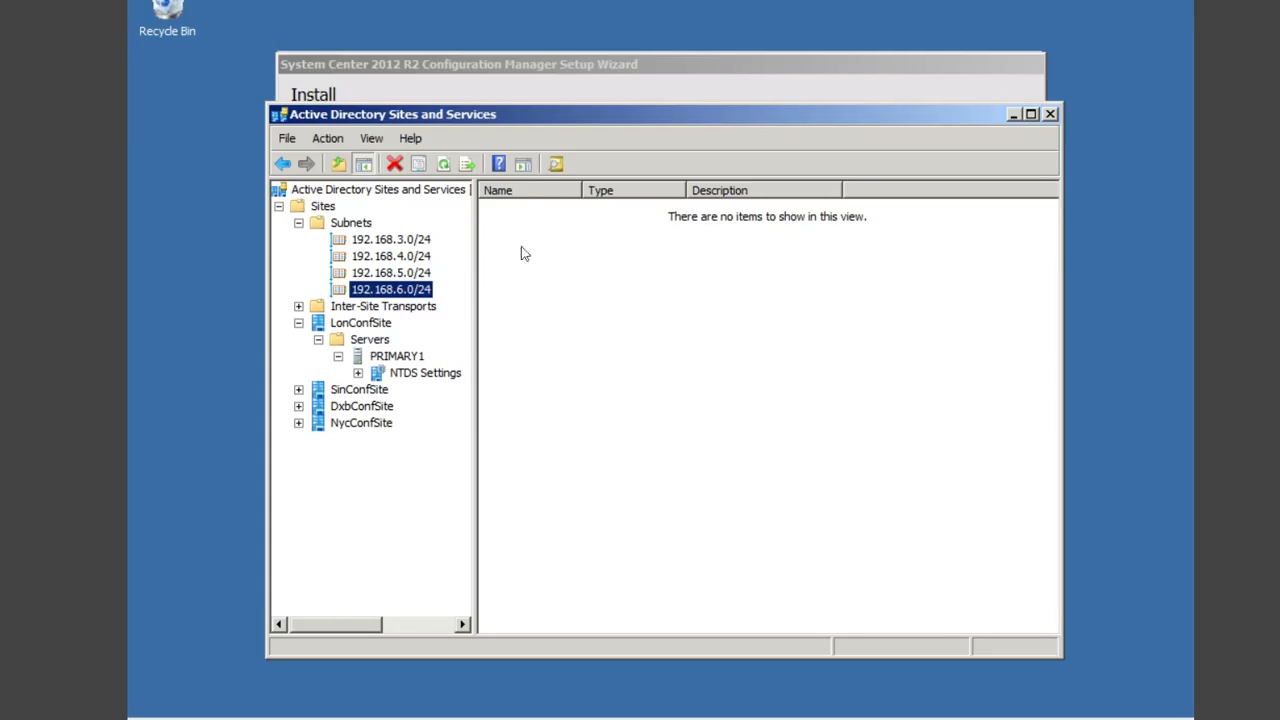
Step: Review Inter-Site Transports, the 192.168.3.0/24 subnet and LonConfSite's PRIMARY1 server, then close Sites and Services
click(299, 307)
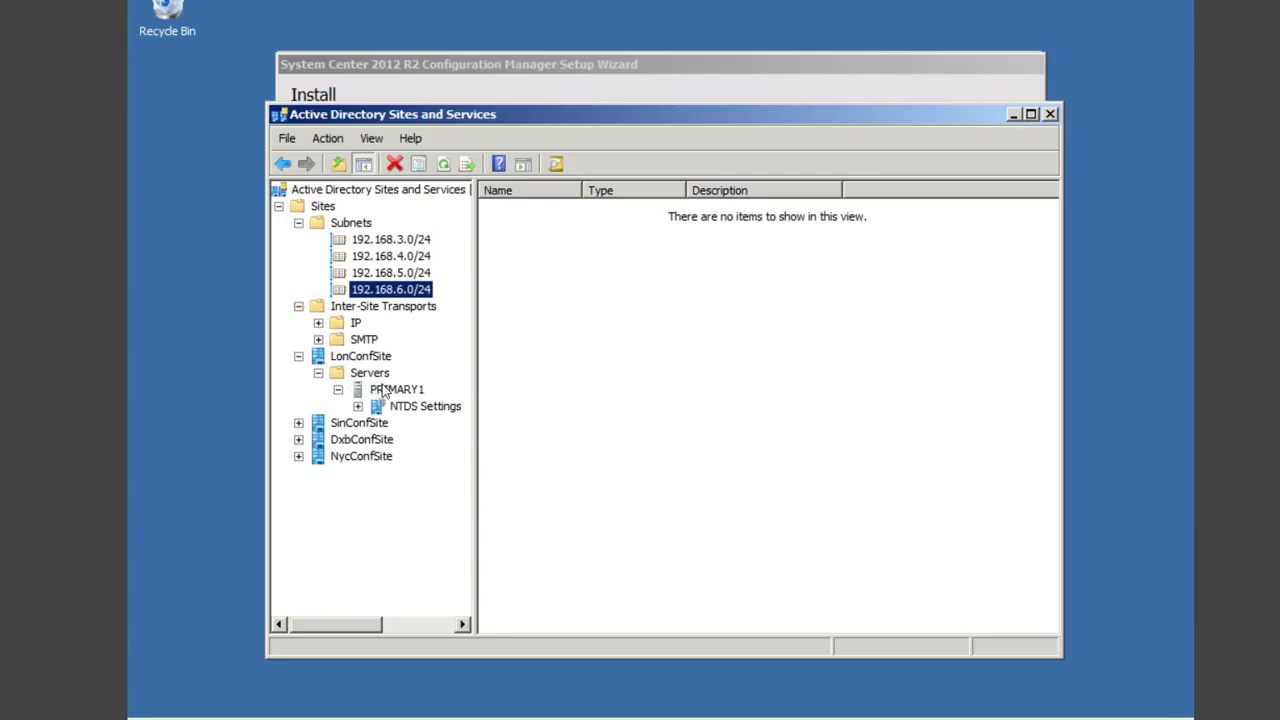
click(298, 356)
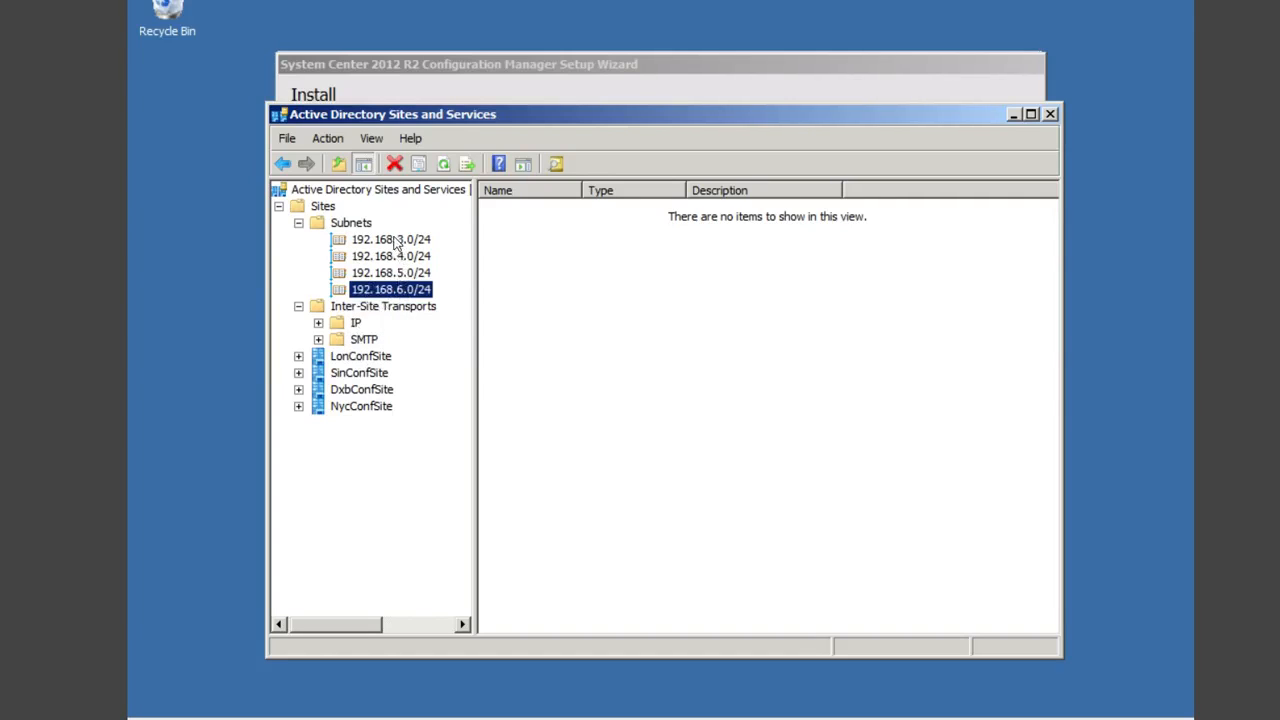
click(364, 357)
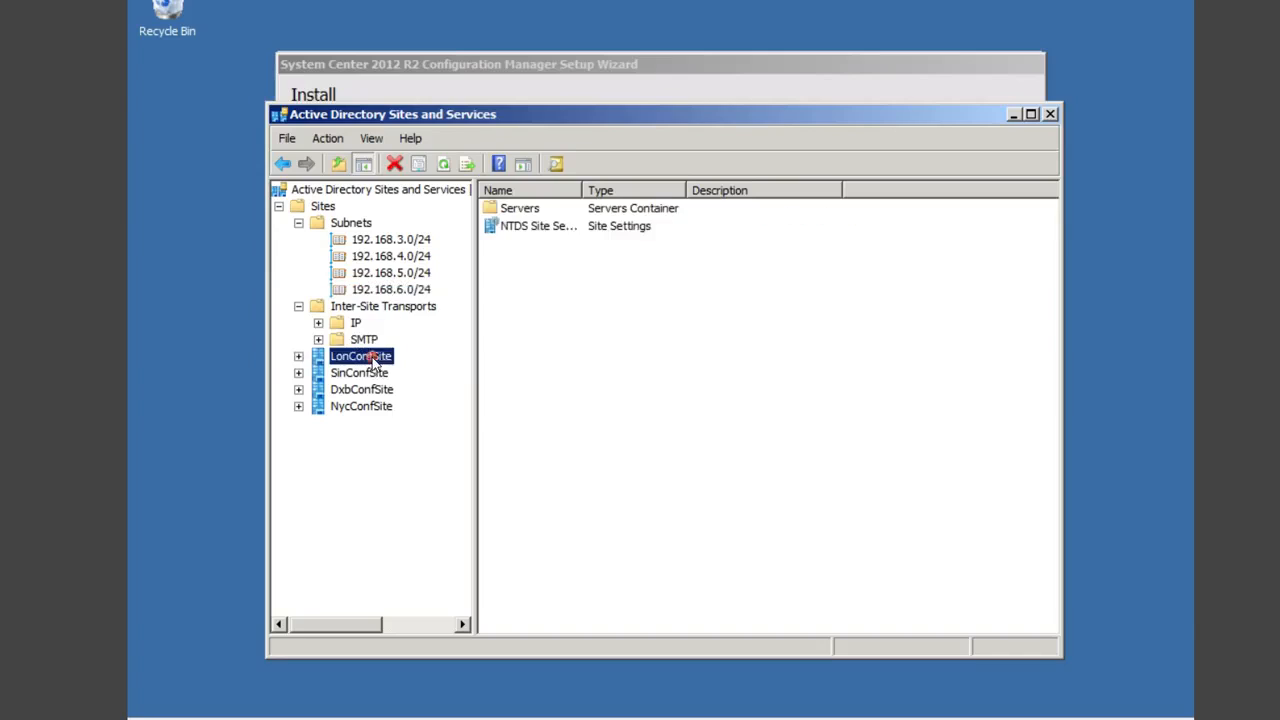
click(400, 241)
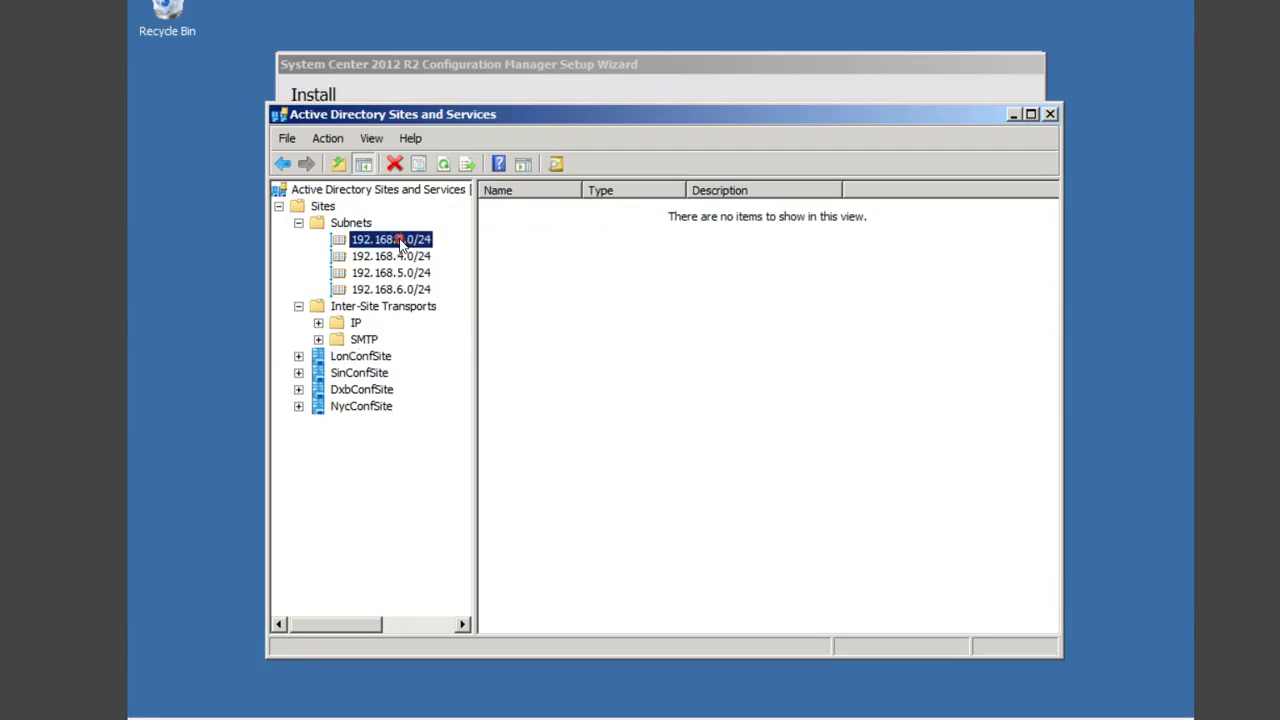
click(299, 357)
click(318, 373)
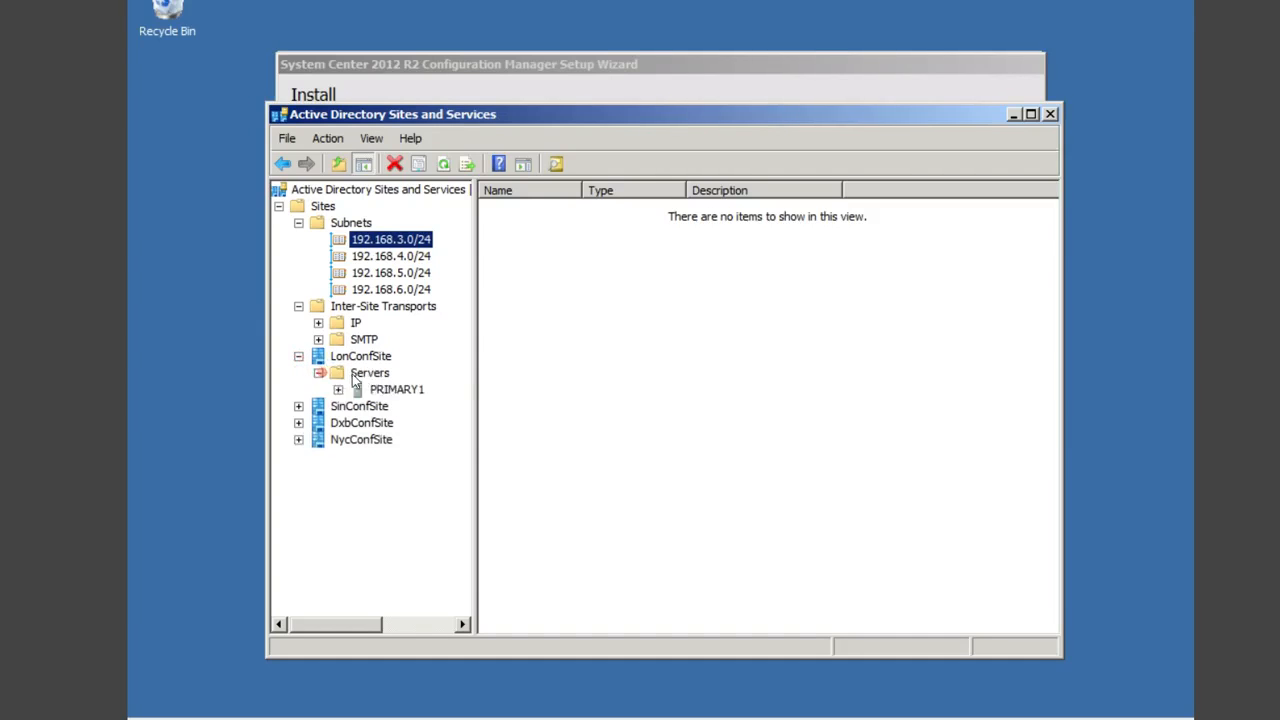
click(338, 390)
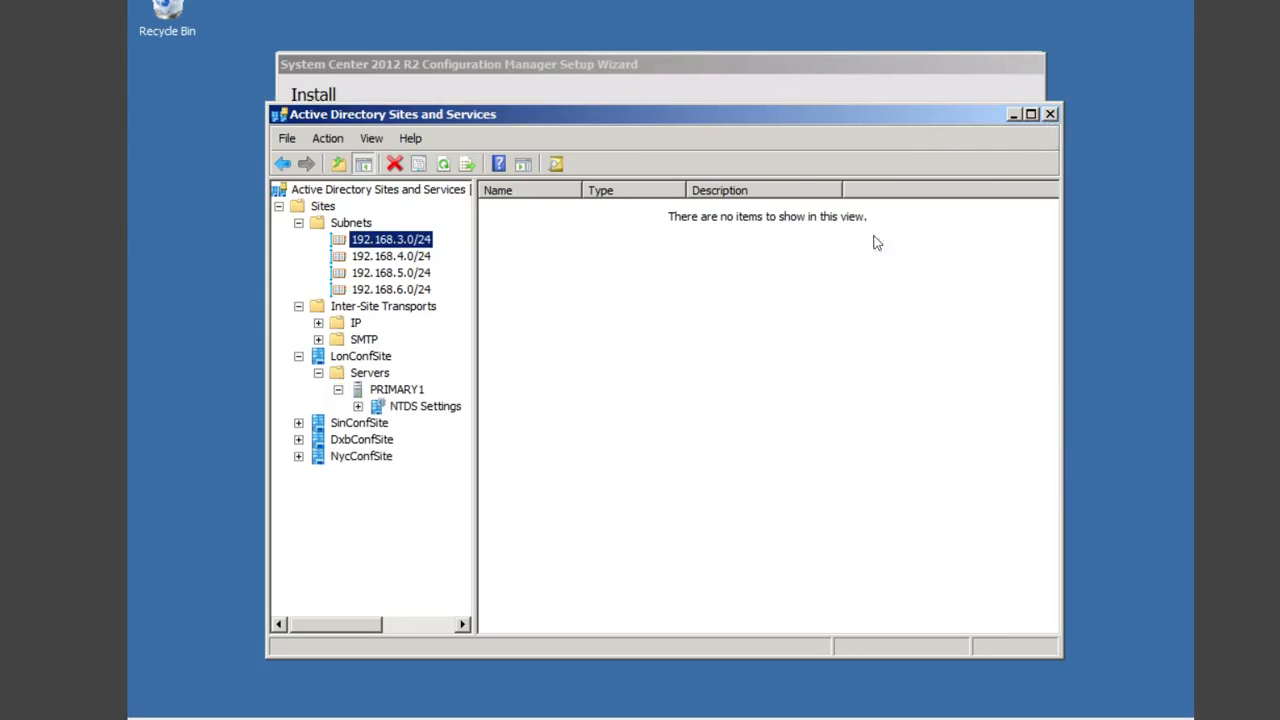
click(1050, 114)
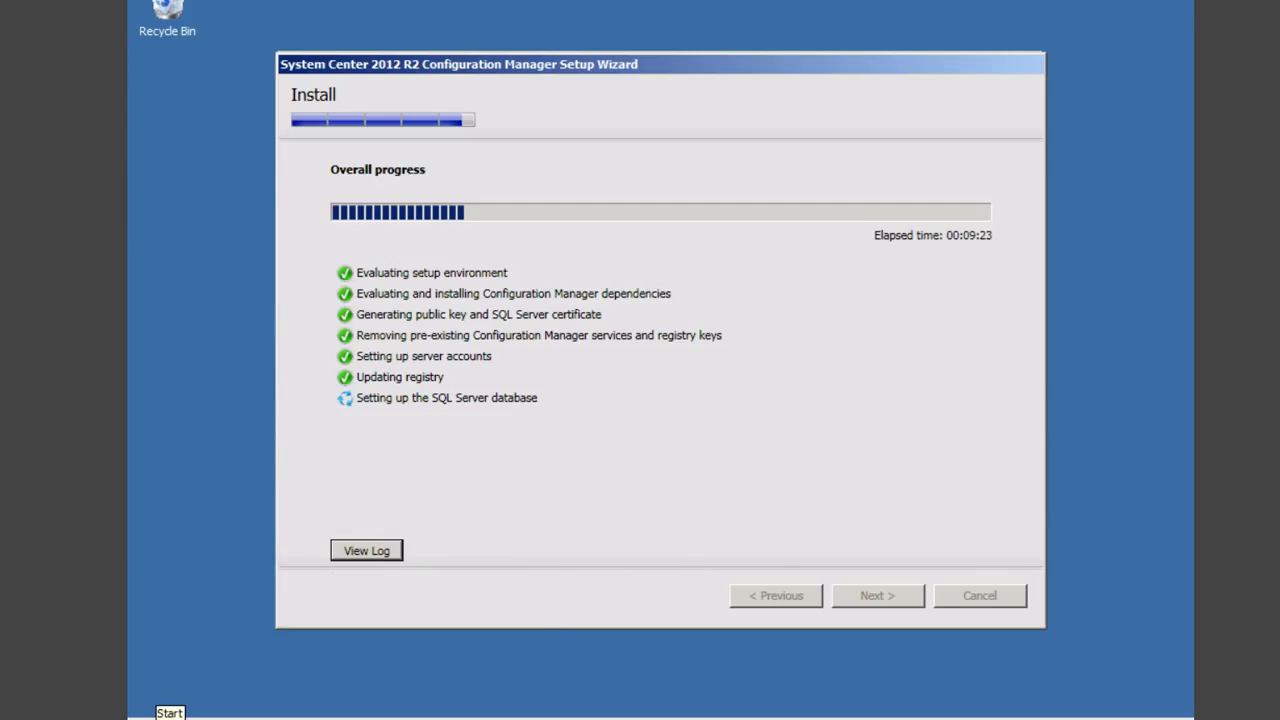
Step: Launch Active Directory Users and Computers and bring up the New menu for the Users container
click(150, 712)
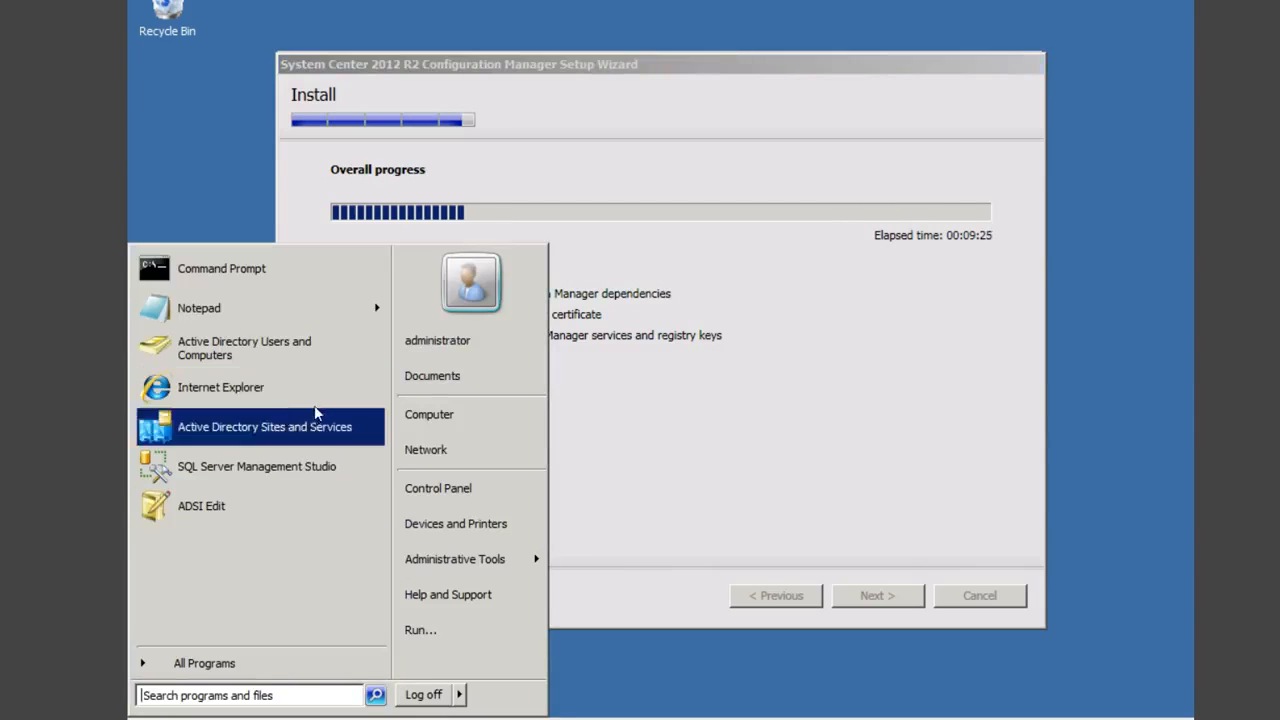
click(261, 345)
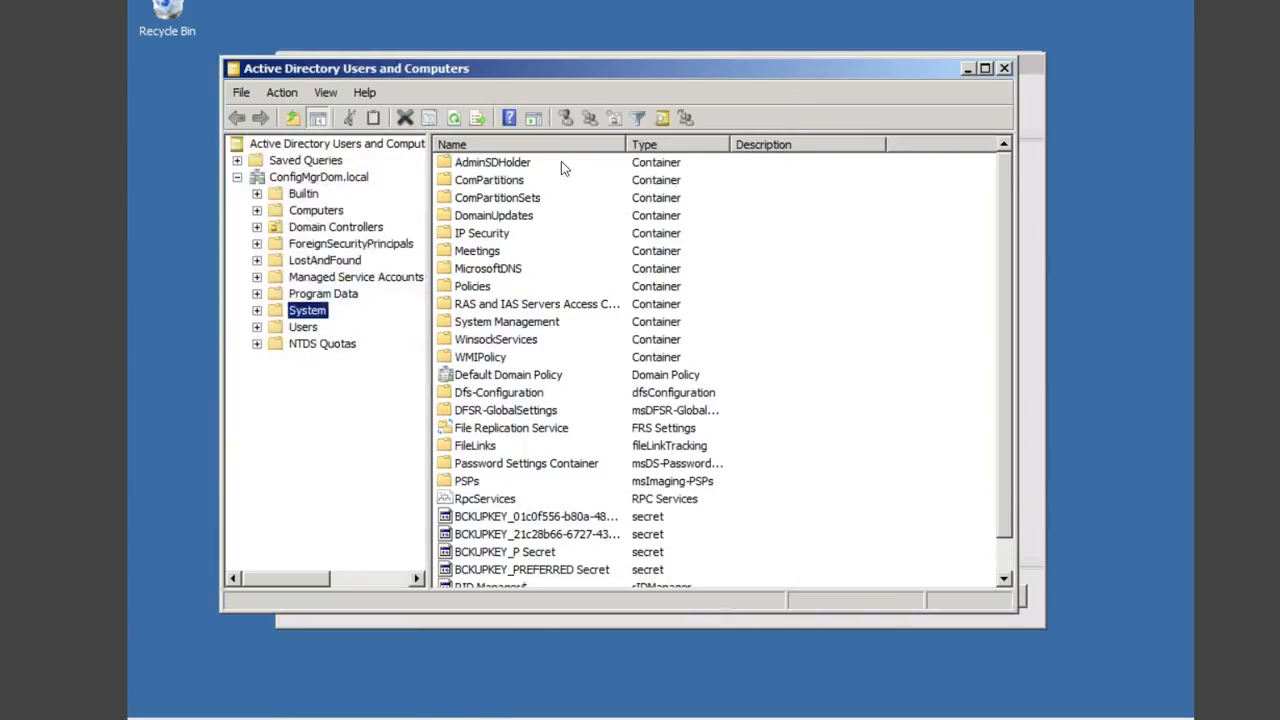
click(303, 330)
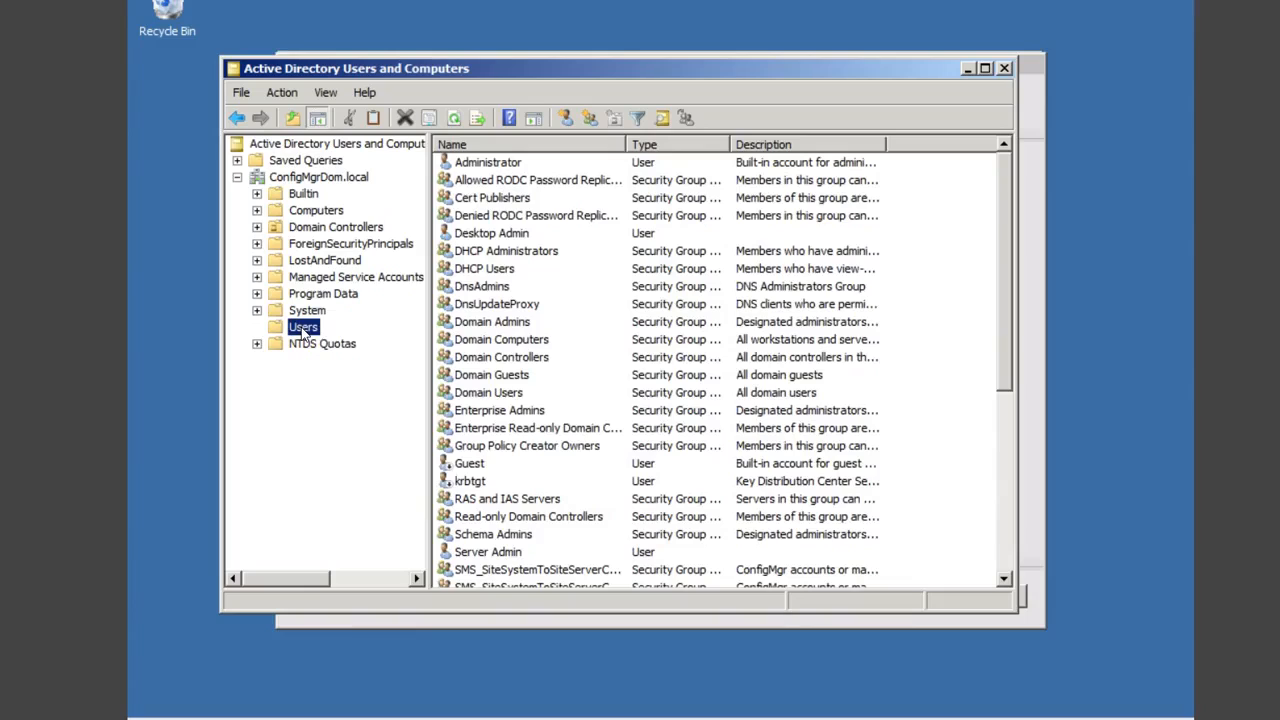
right_click(303, 331)
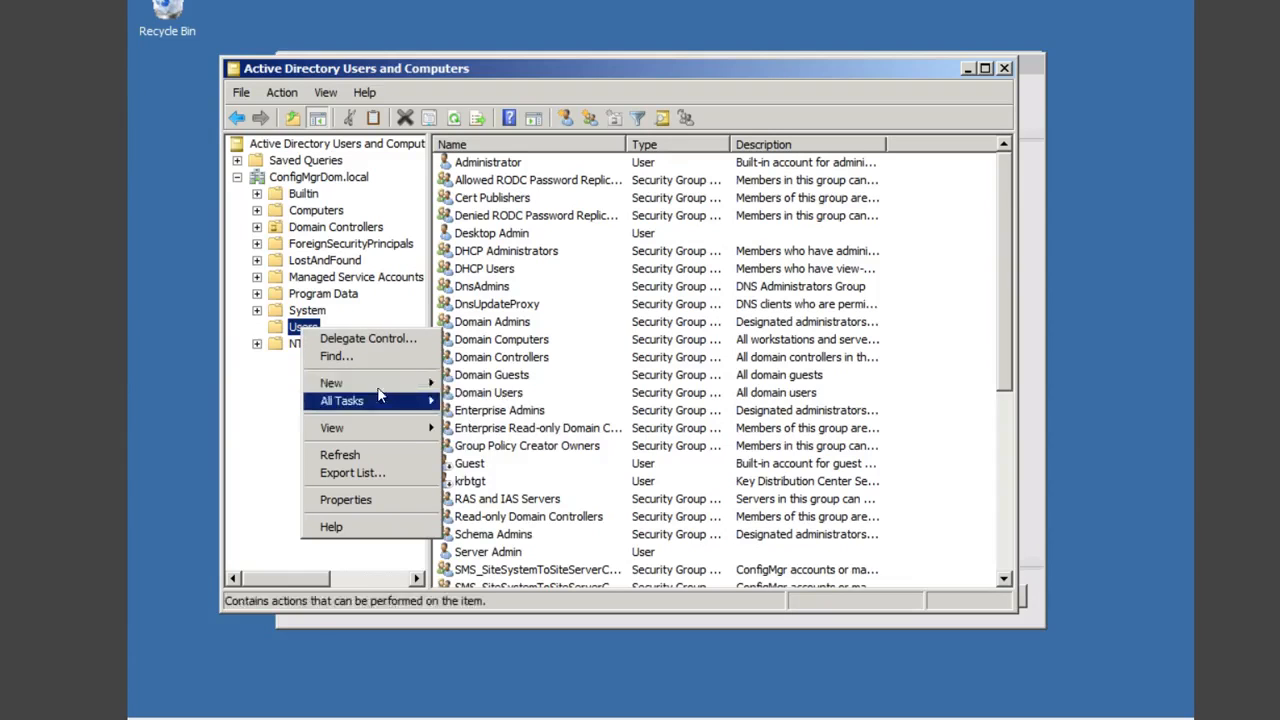
mouse_move(385, 384)
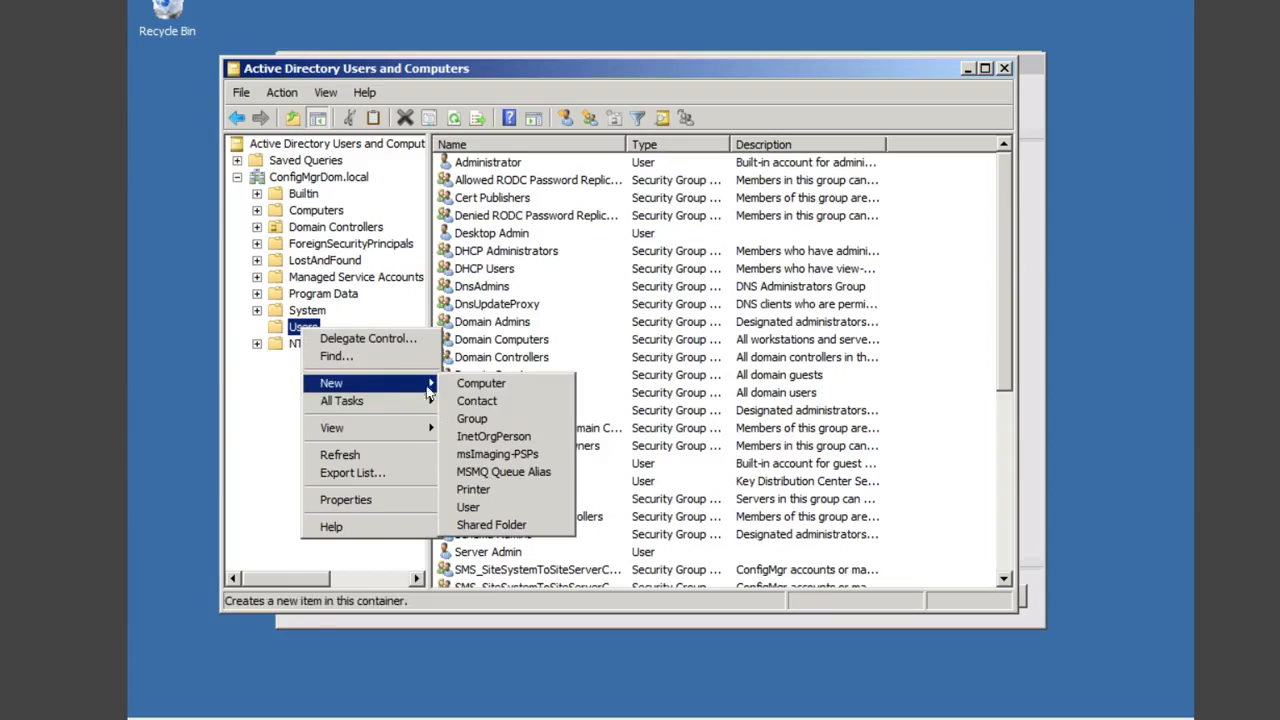
Step: Start a new user in Users, entering the client push full name and reusing it as logon name
click(489, 508)
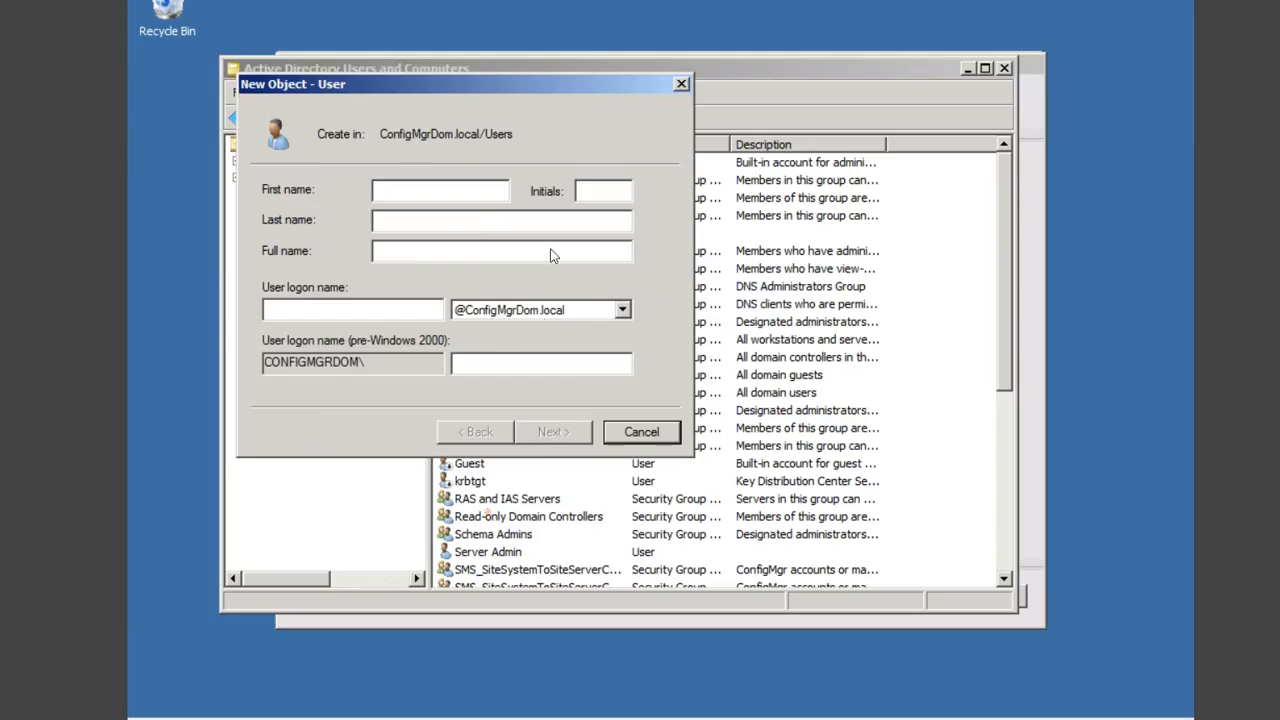
click(437, 251)
text(ejike)
text(clientpush)
key(shift+Left)
key(shift+Left)
key(shift+Left)
key(shift+Left)
key(shift+Left)
key(shift+Left)
key(shift+Left)
key(shift+Left)
key(shift+Left)
key(shift+Left)
key(shift+Left)
key(shift+Left)
key(shift+Left)
key(shift+Left)
key(shift+Left)
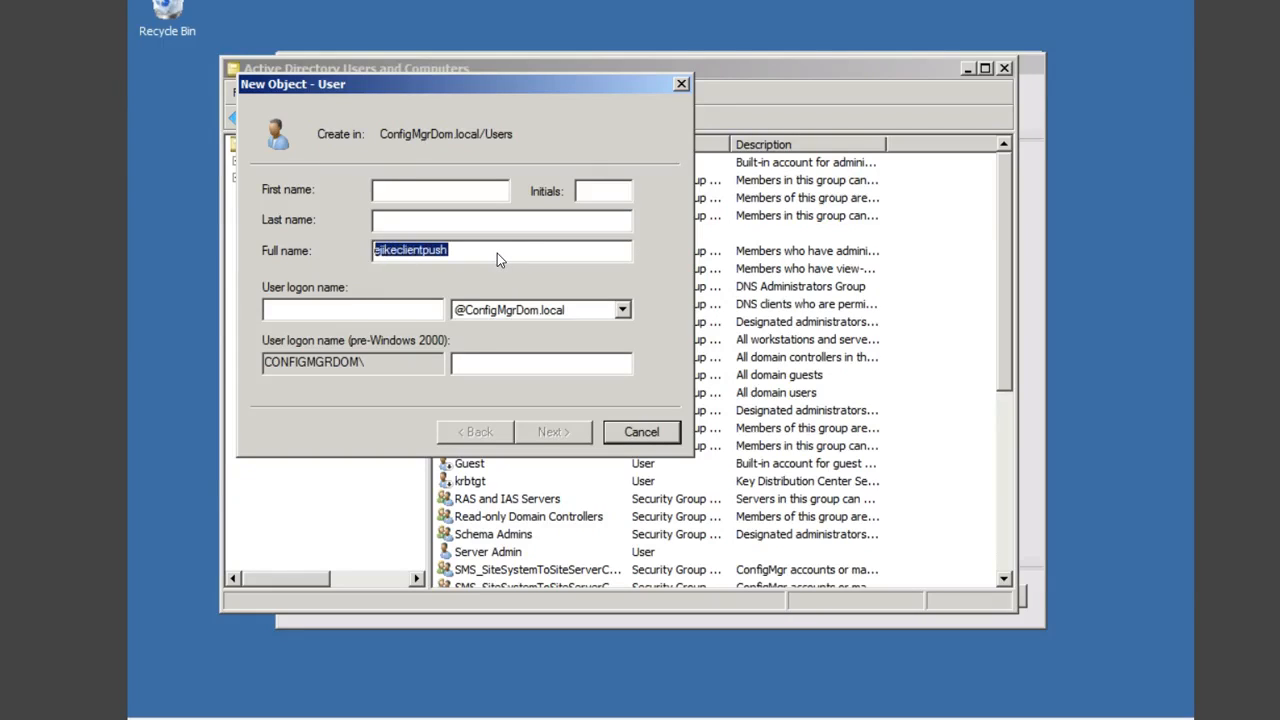
right_click(438, 251)
click(470, 304)
click(414, 311)
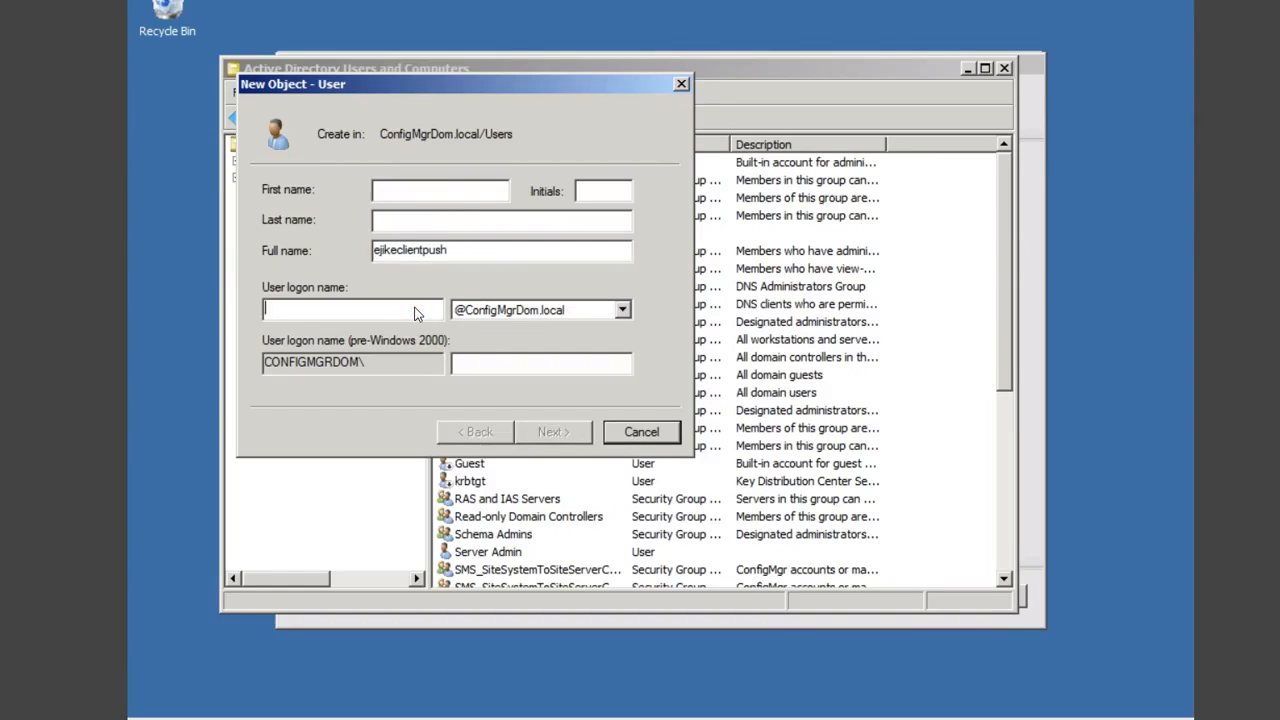
key(ctrl+v)
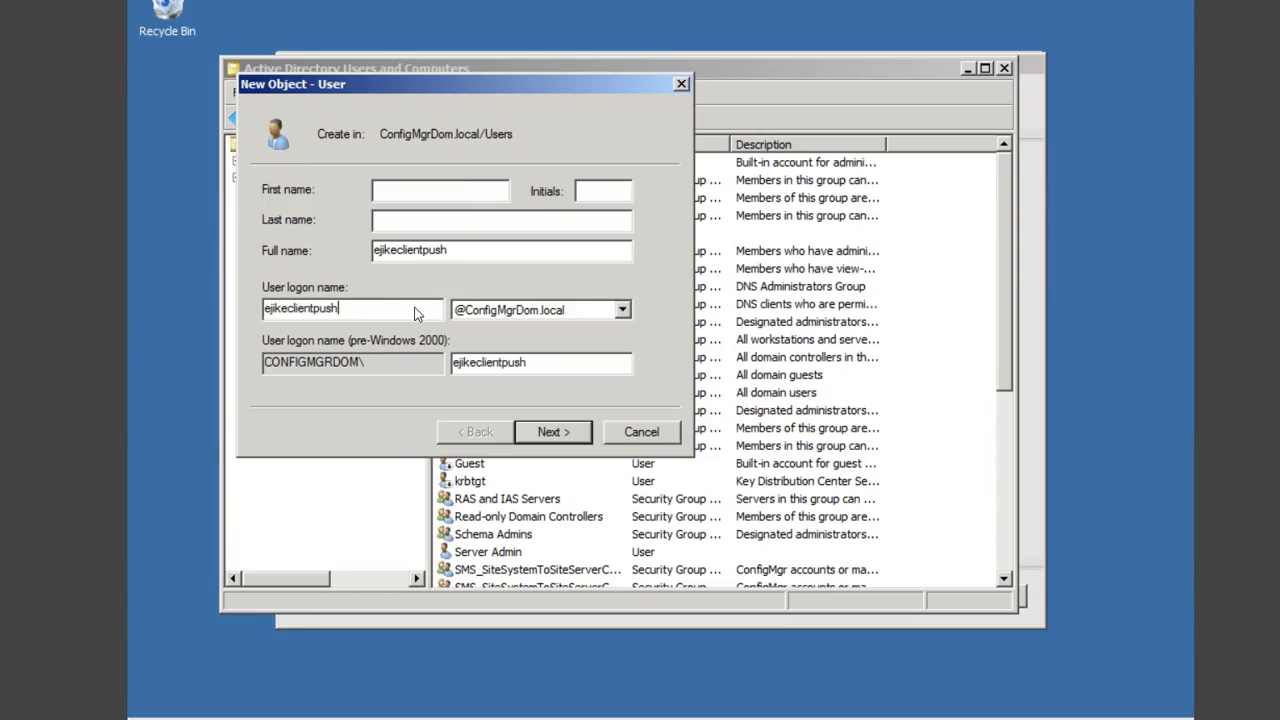
click(558, 432)
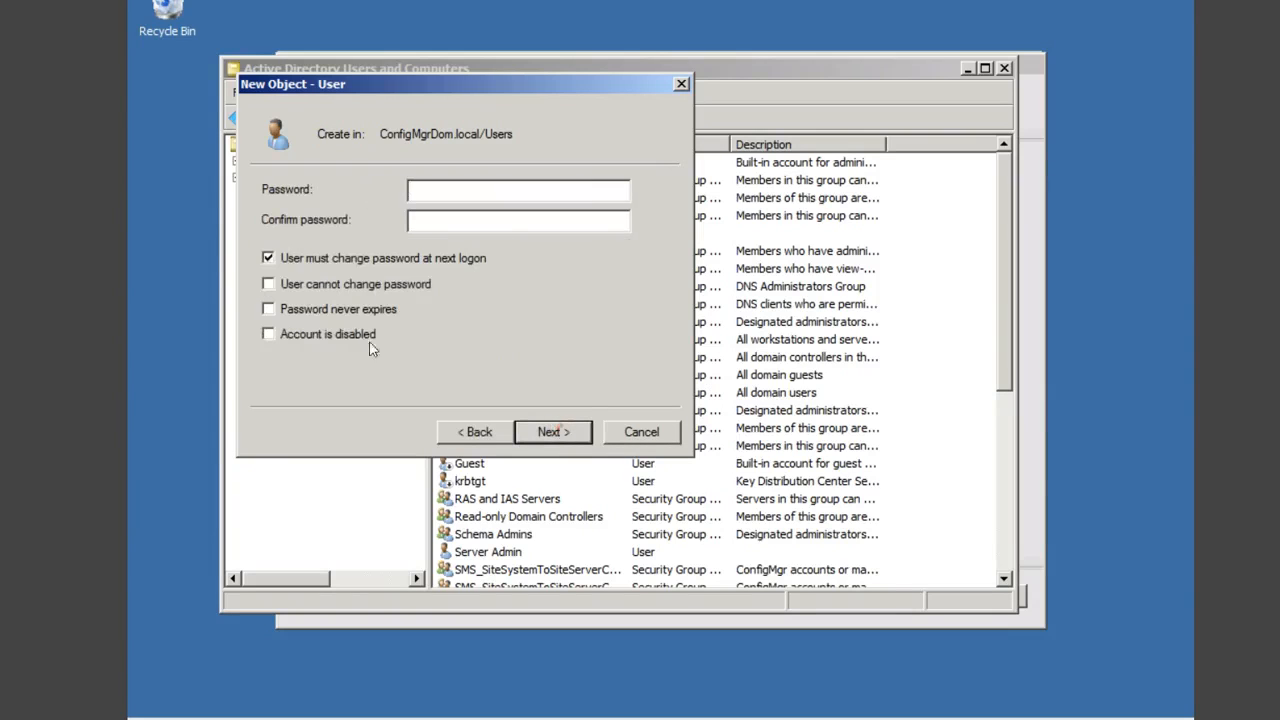
Step: Set the account password with 'User cannot change password' and 'Password never expires', then finish
click(268, 259)
click(268, 285)
click(269, 309)
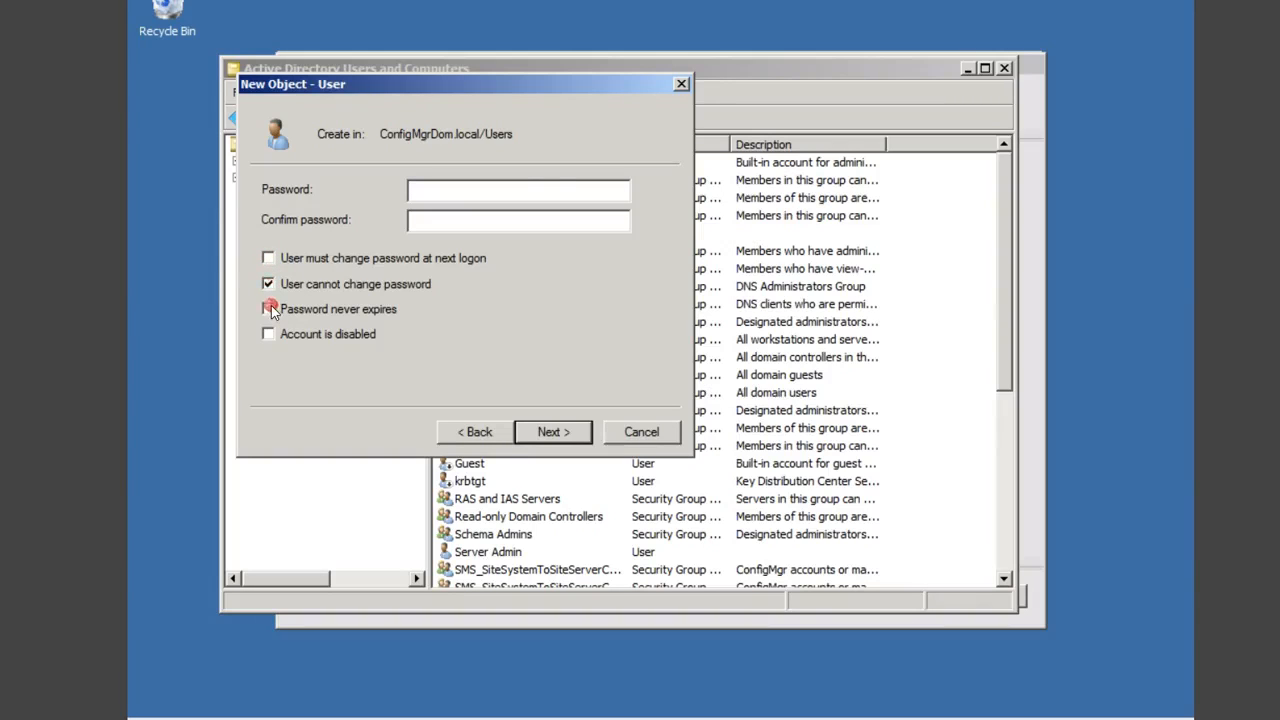
click(521, 188)
key(Caps_Lock)
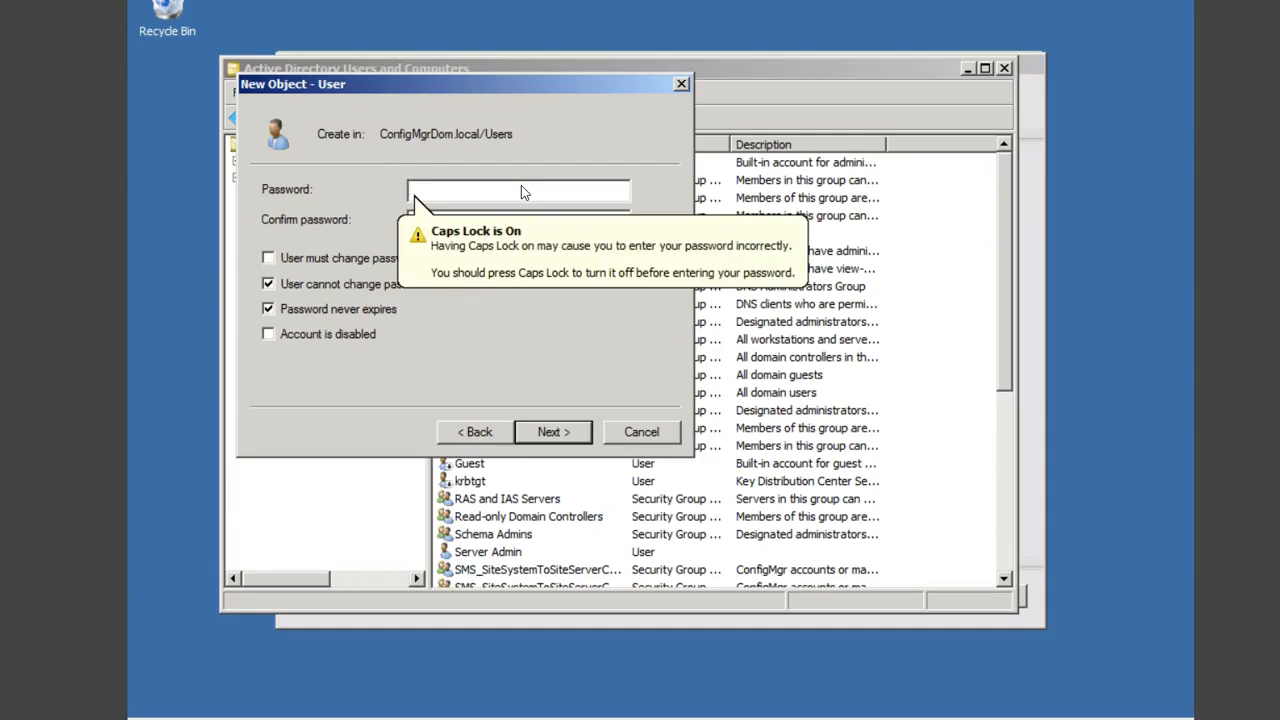
text(P)
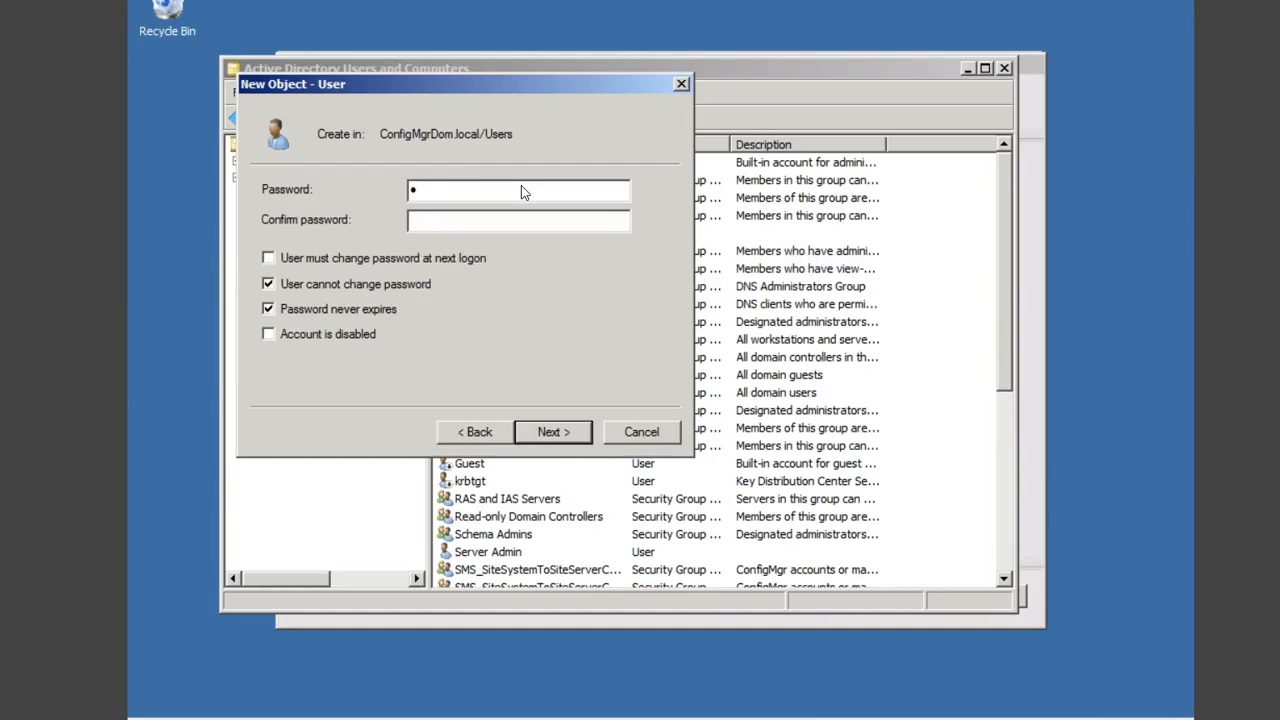
text(@)
key(BackSpace)
key(BackSpace)
text(P@ssw0rd)
key(Tab)
text(P@ssw0rd)
click(566, 431)
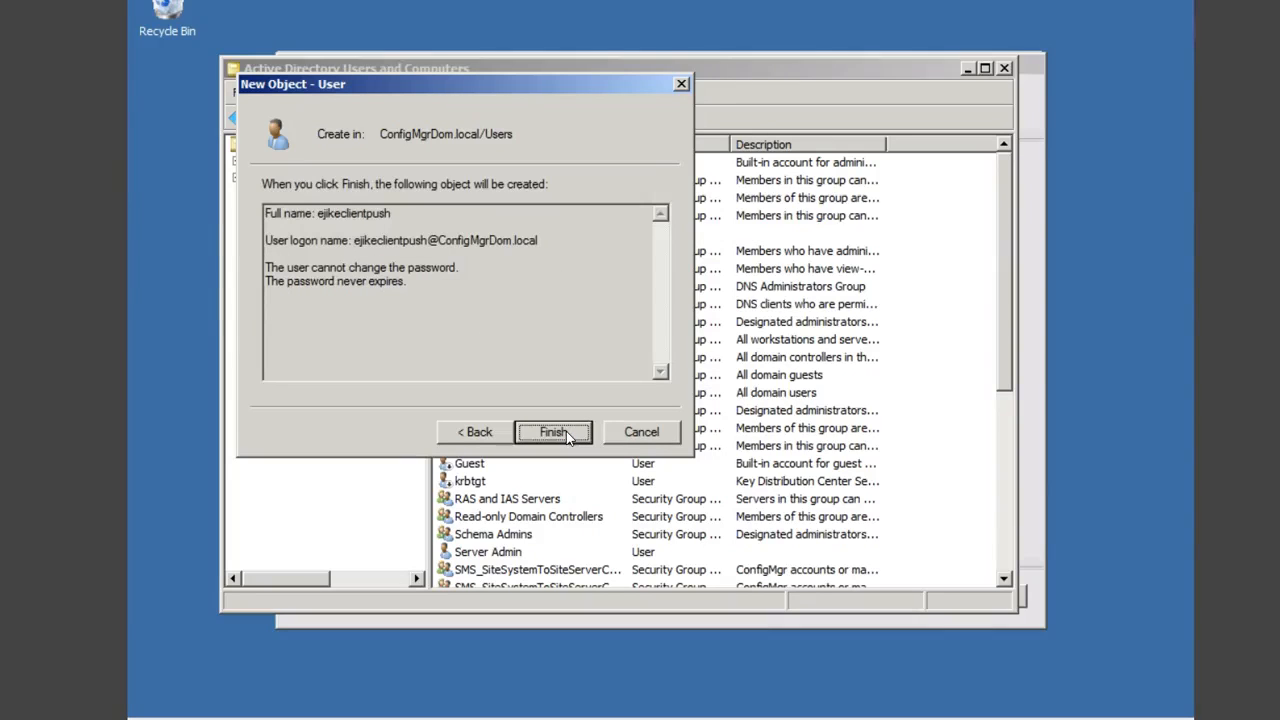
click(566, 431)
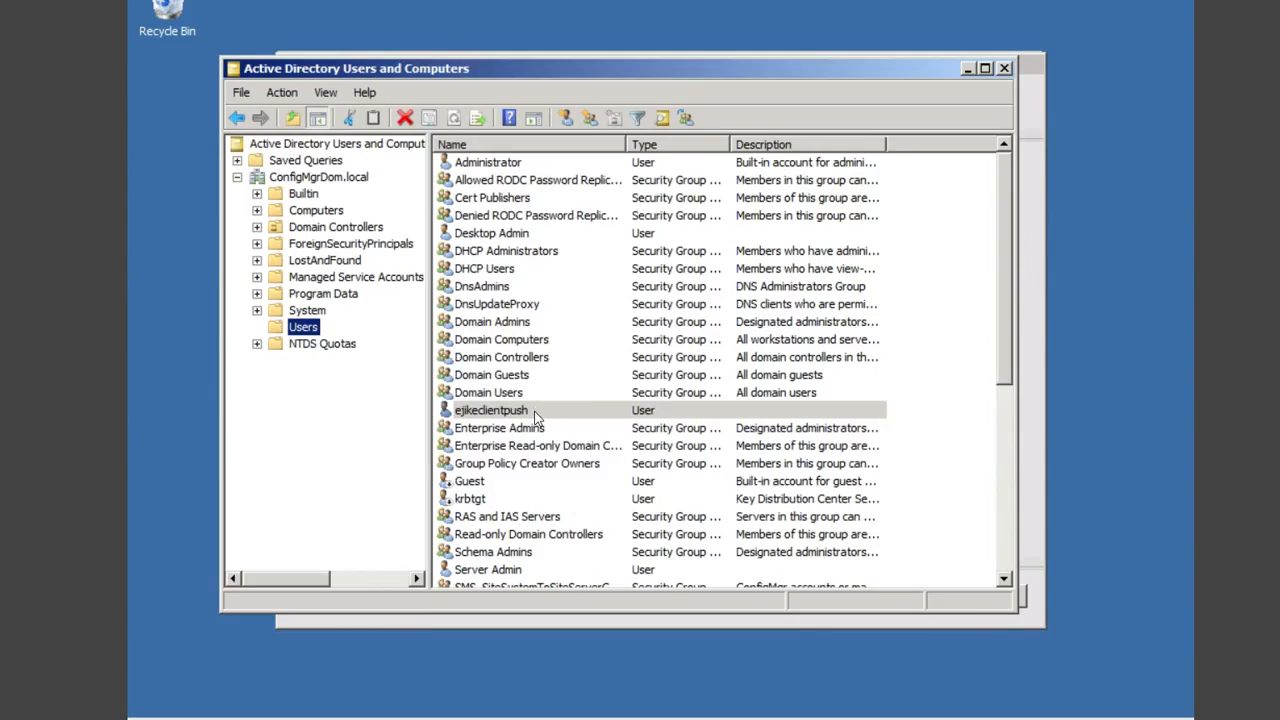
Step: Add the client push account to Domain Admins through its Member Of properties and save
right_click(530, 411)
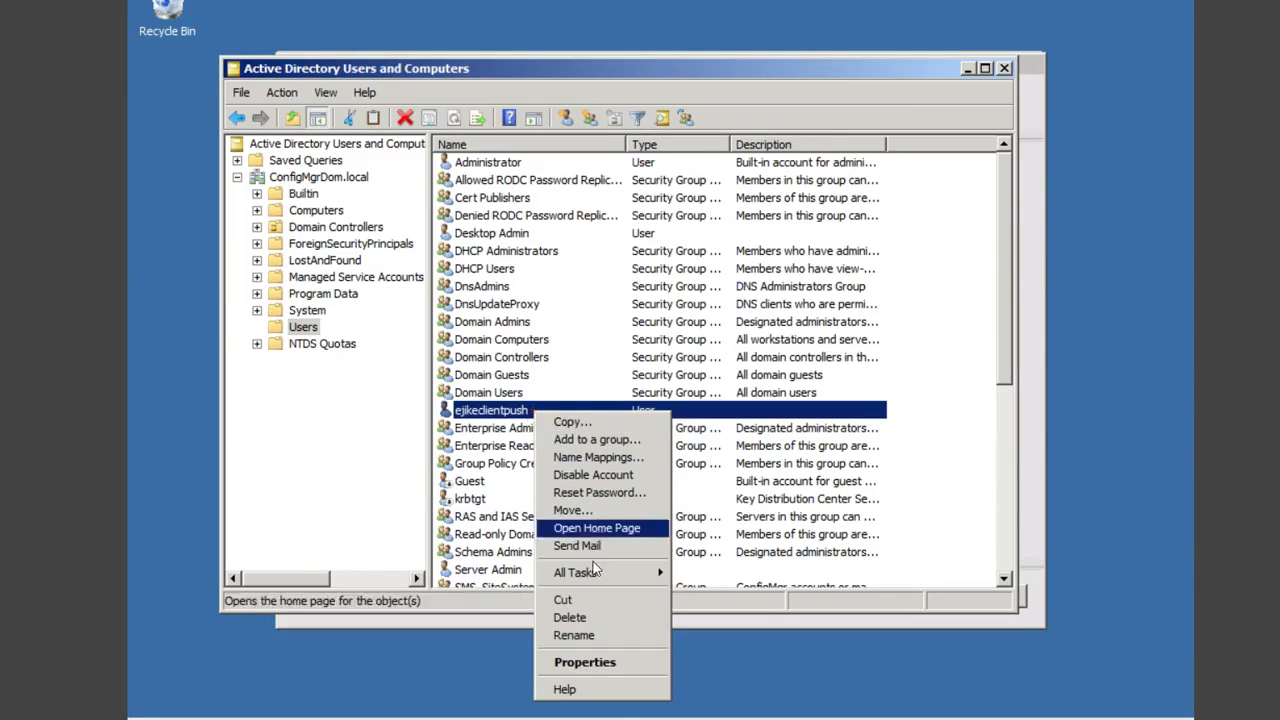
click(609, 662)
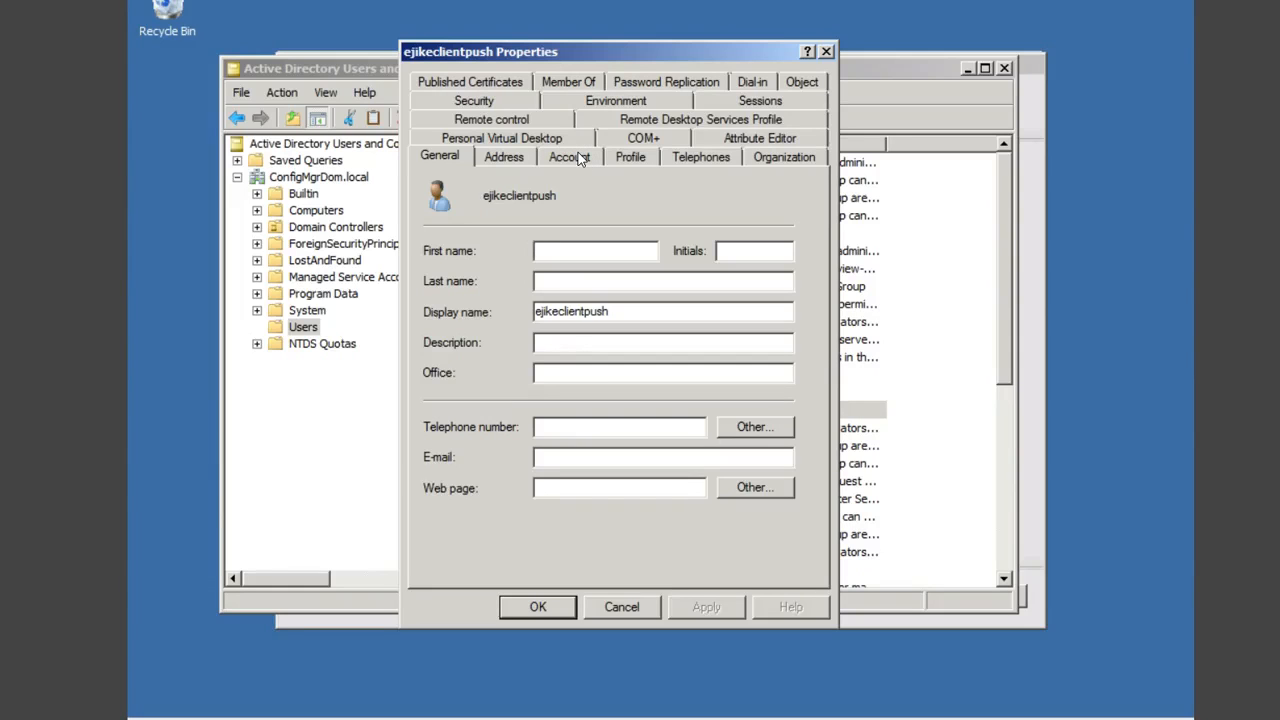
click(575, 82)
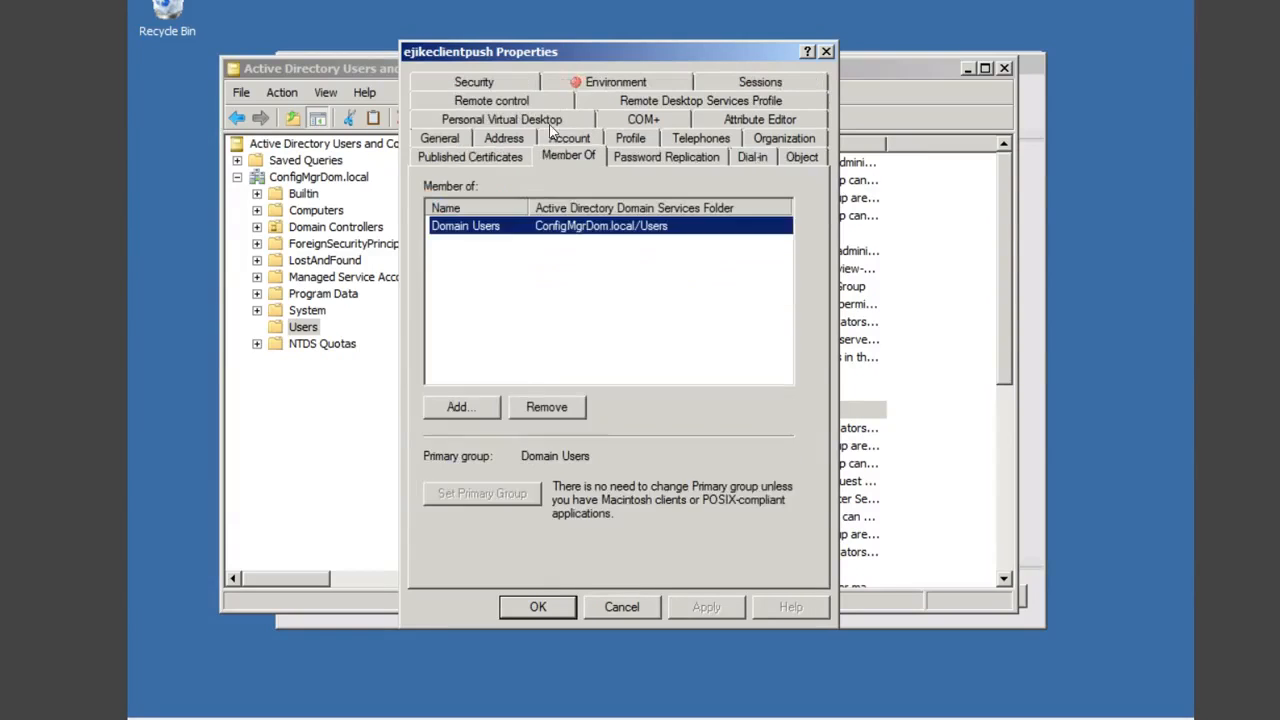
click(466, 410)
text(domain)
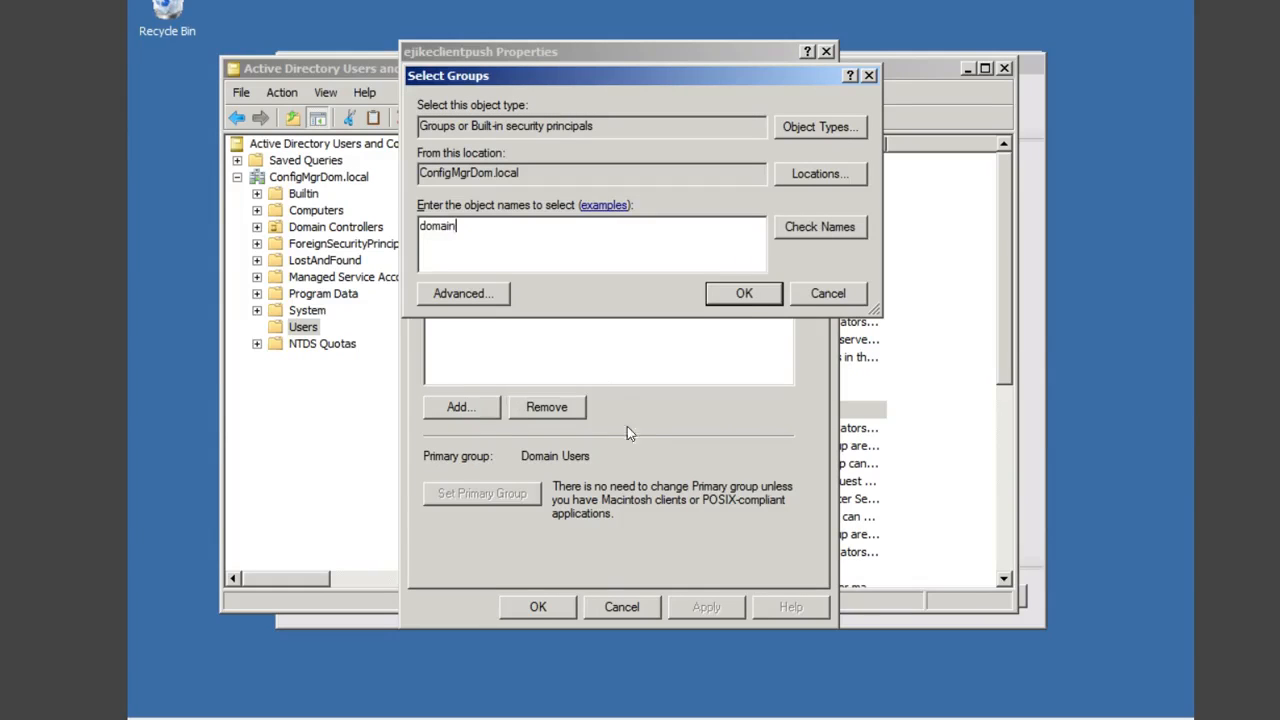
click(797, 227)
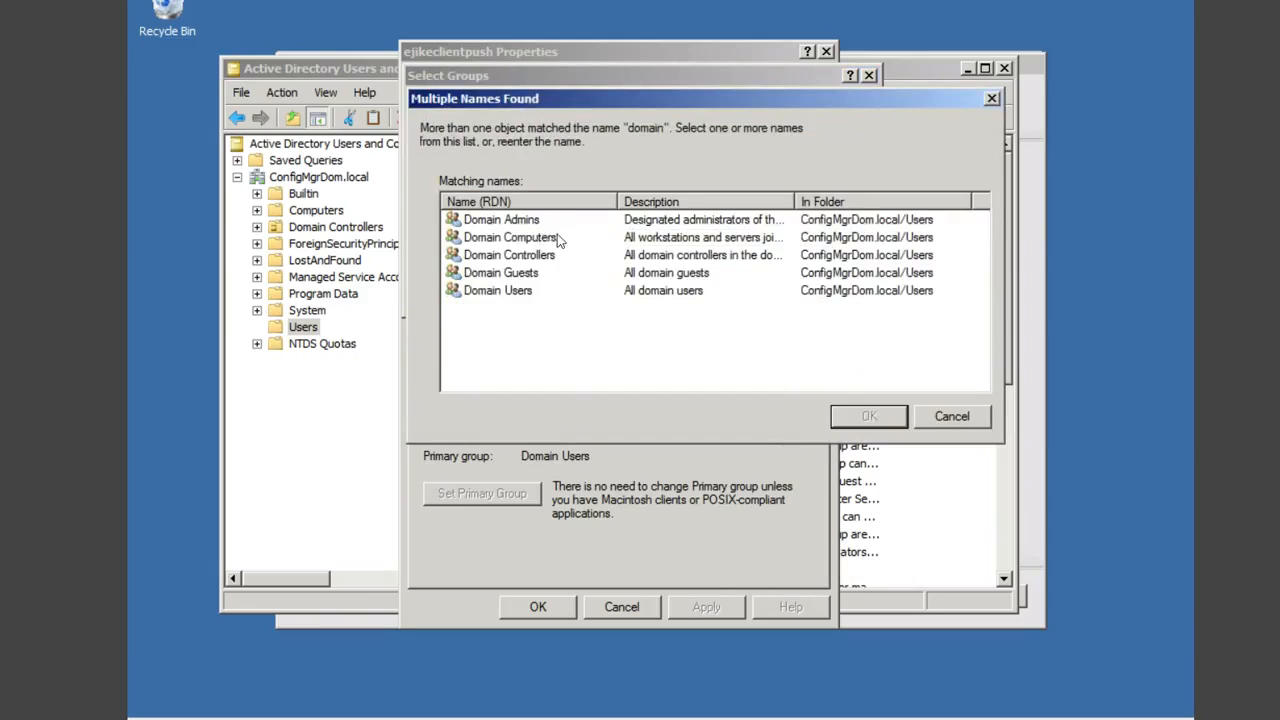
double_click(533, 222)
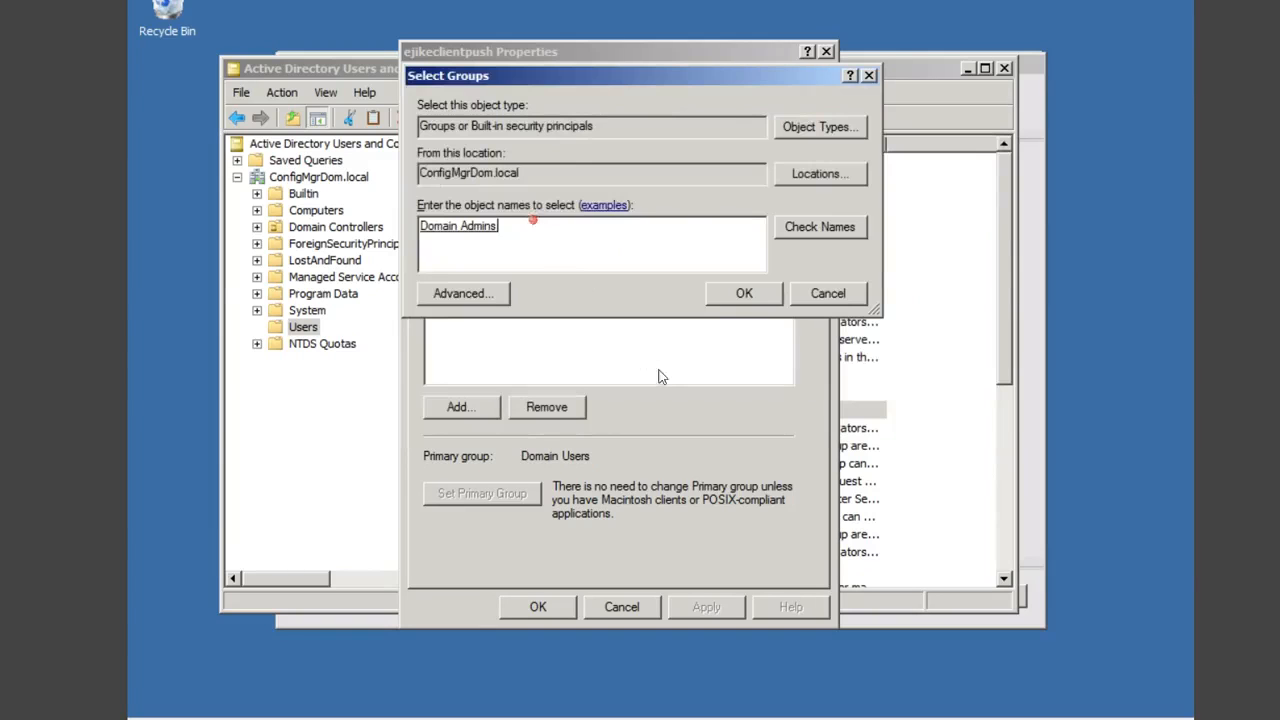
click(743, 293)
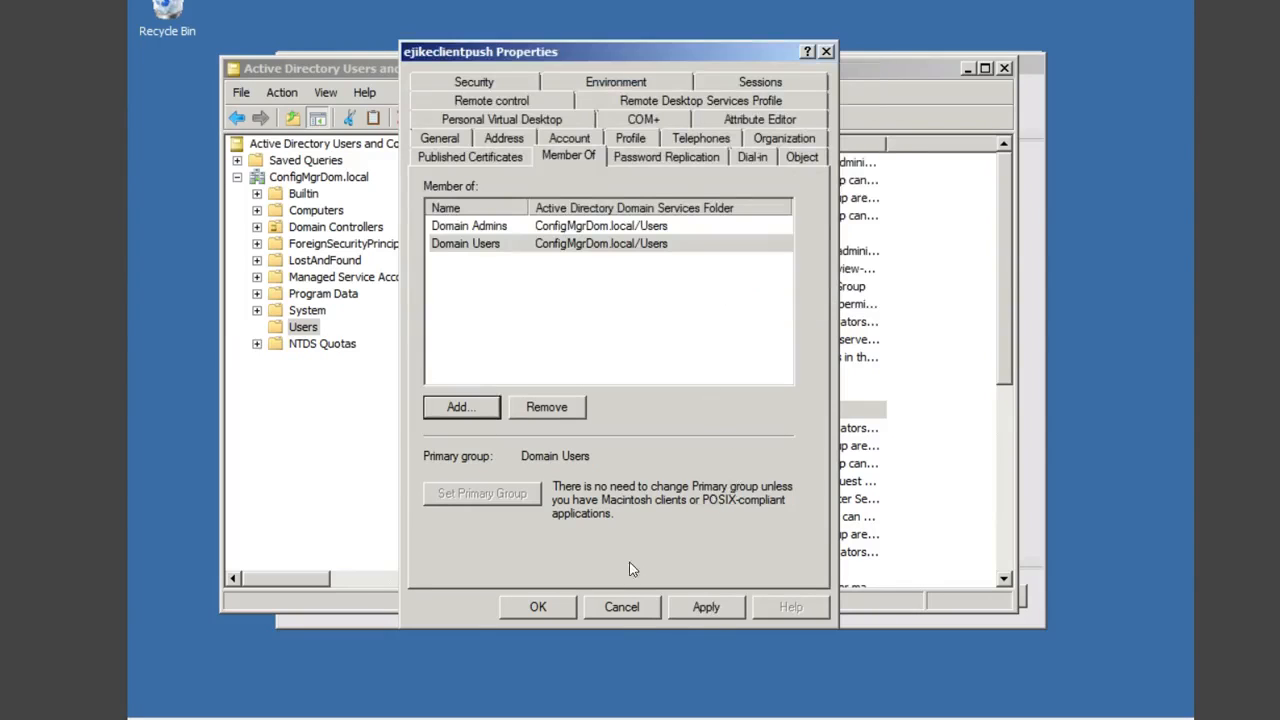
click(706, 607)
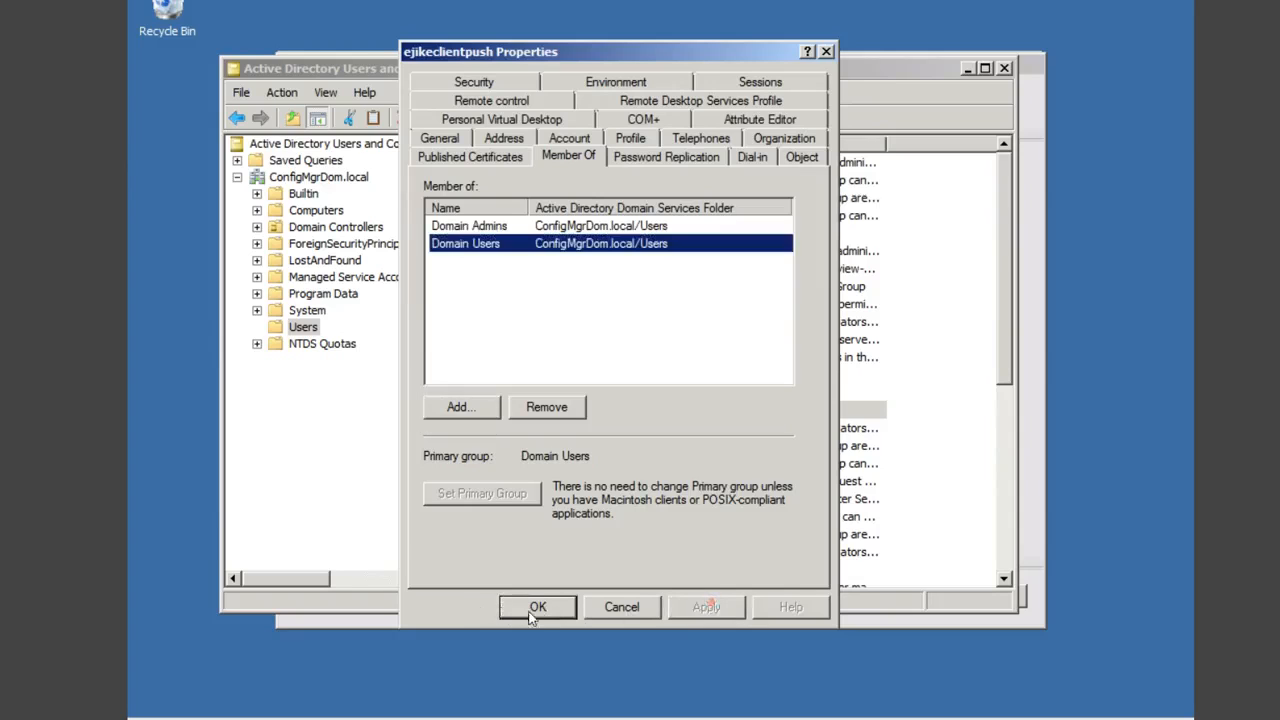
click(538, 610)
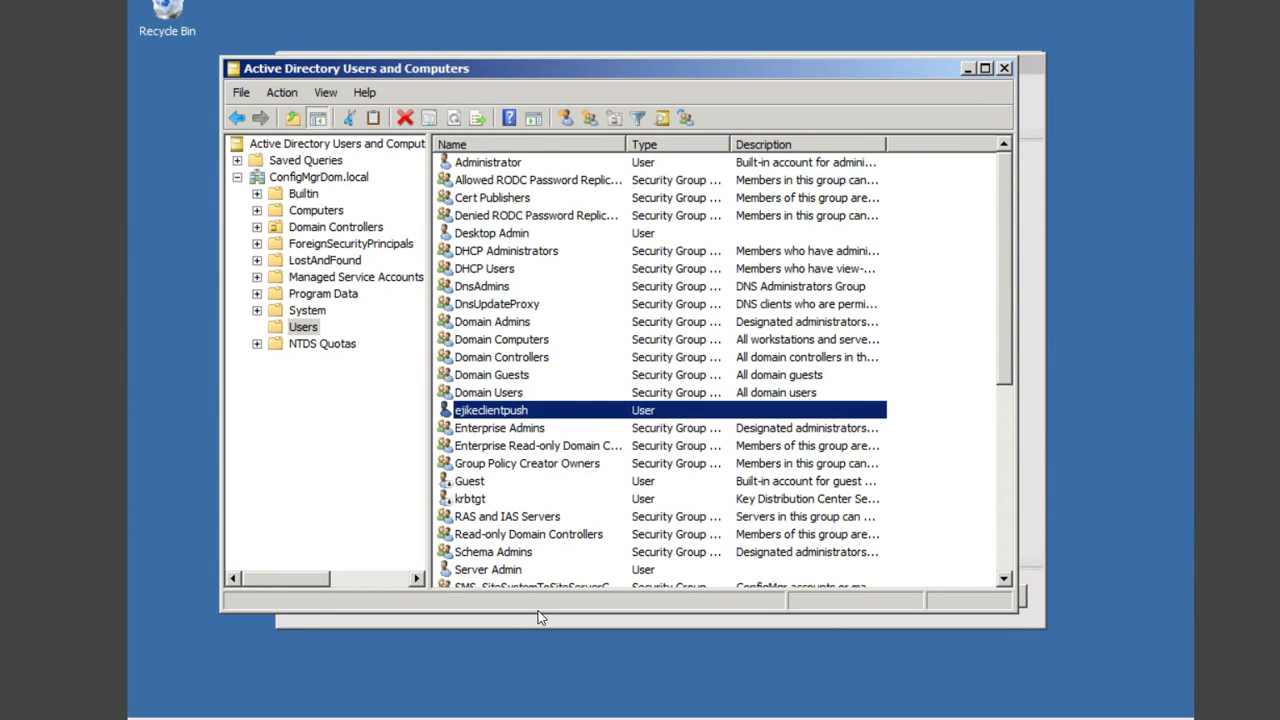
Step: Close Active Directory Users and Computers, review the completed setup steps, and close the Setup Wizard
click(1004, 68)
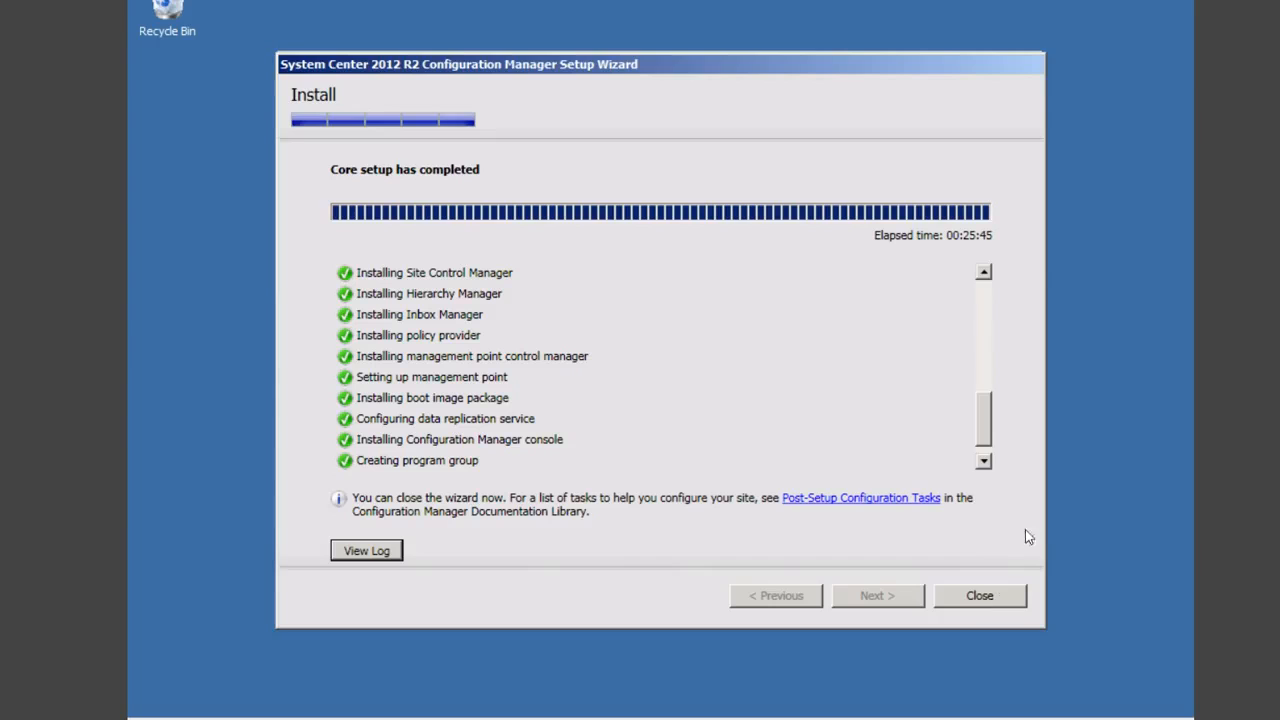
click(984, 461)
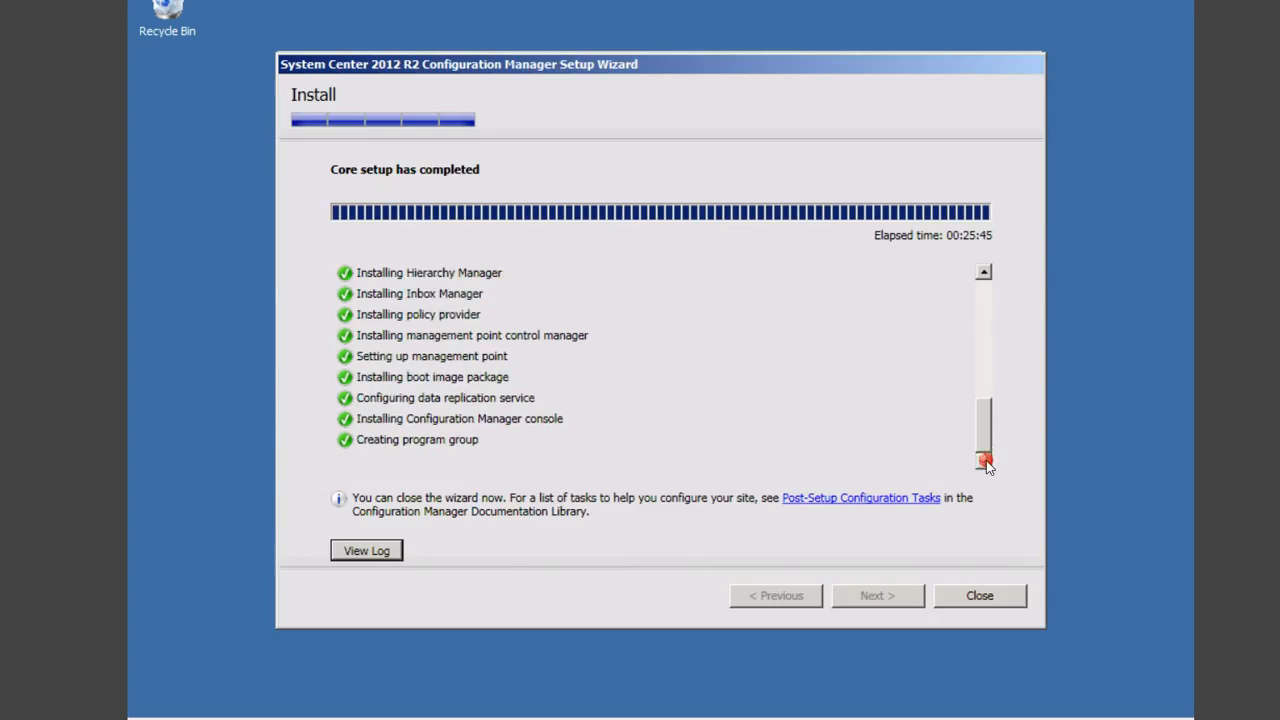
click(979, 291)
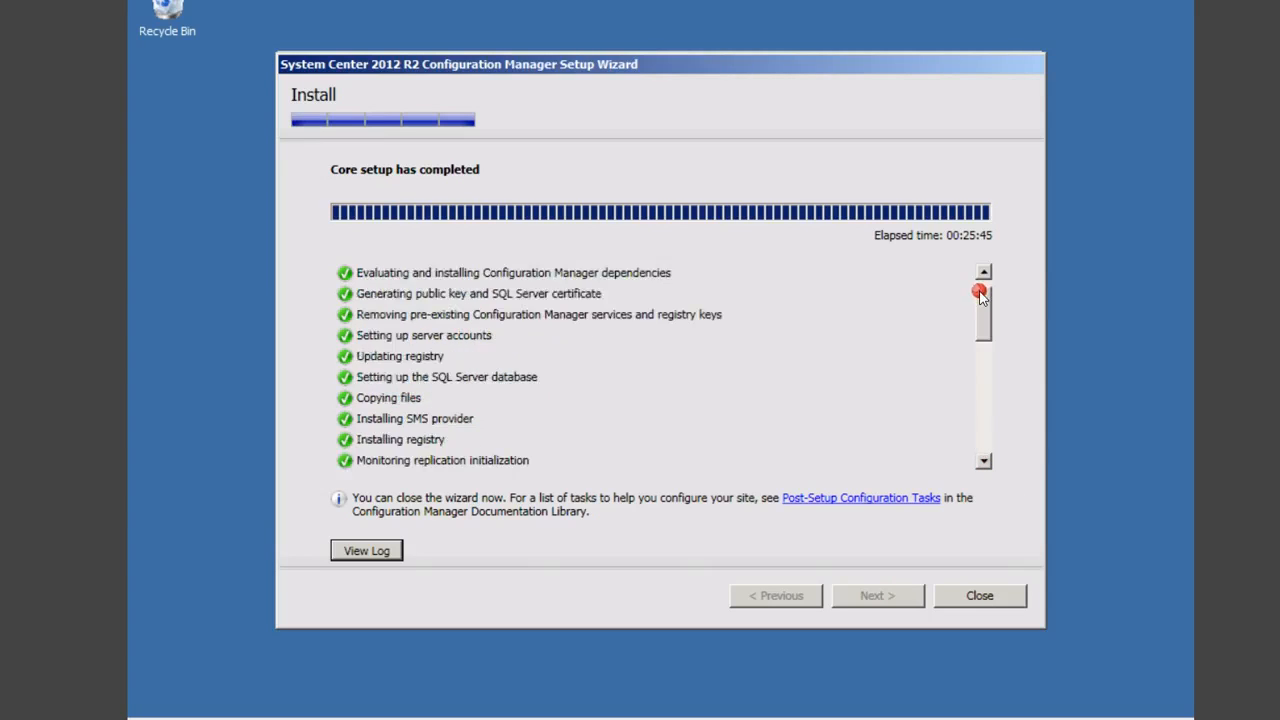
click(980, 597)
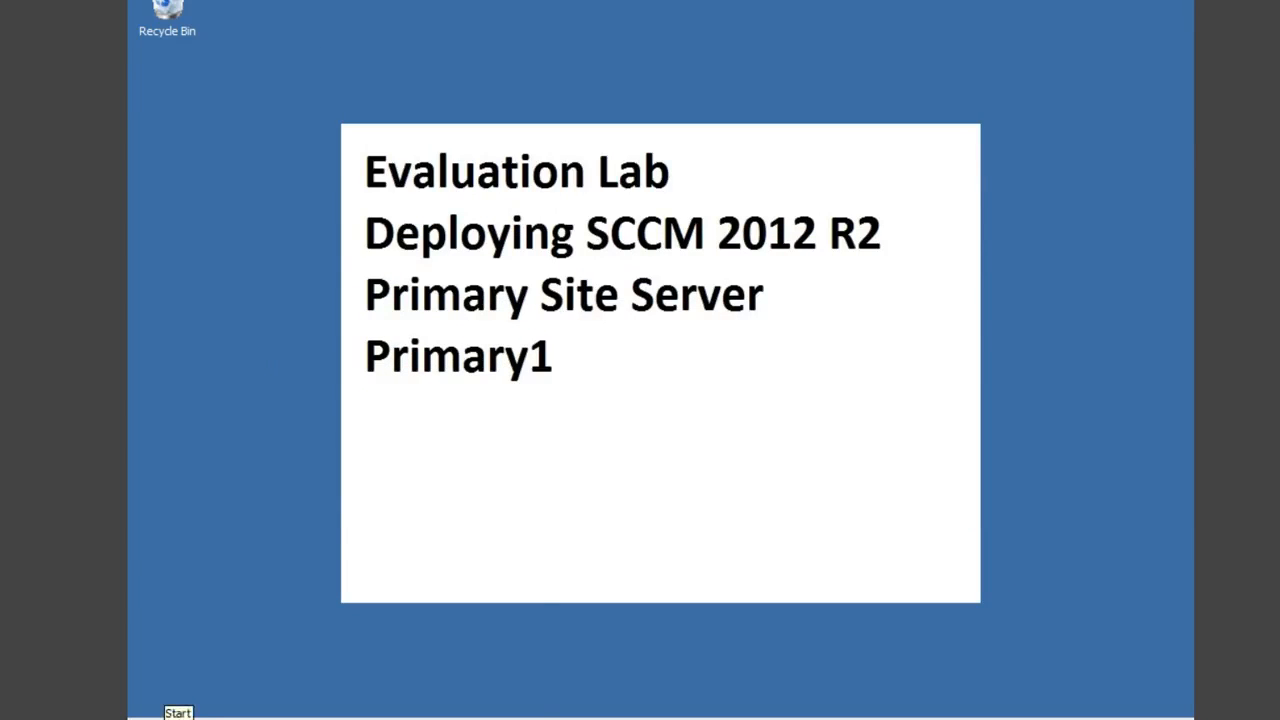
Step: Launch the Configuration Manager Console from the Start menu
click(178, 714)
click(303, 548)
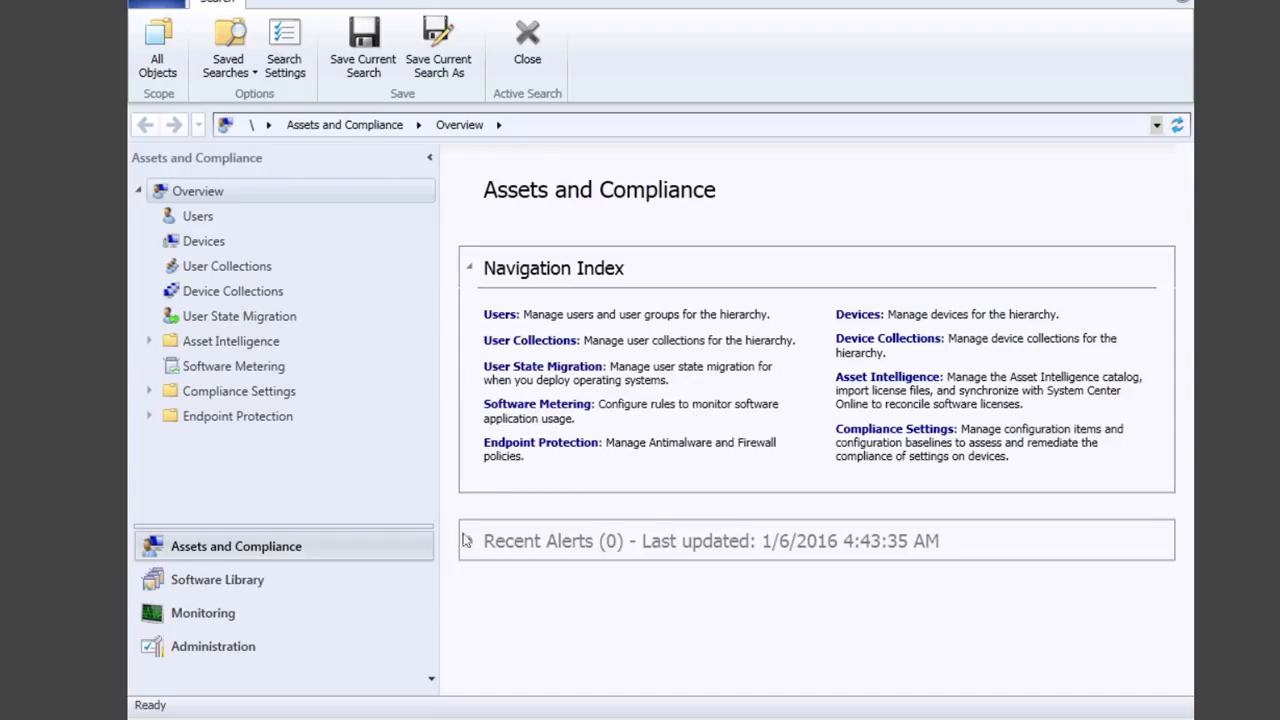
Step: Browse Software Library and Monitoring, then open Hierarchy Configuration under Administration
click(250, 585)
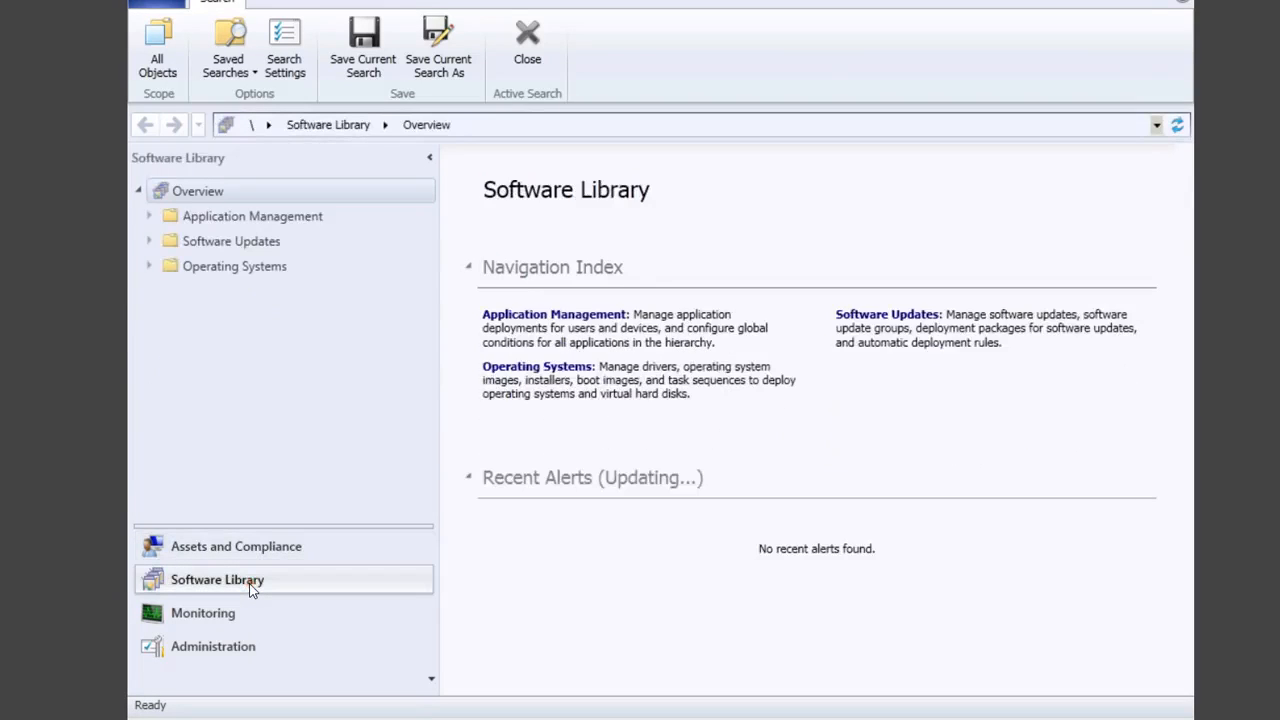
click(609, 318)
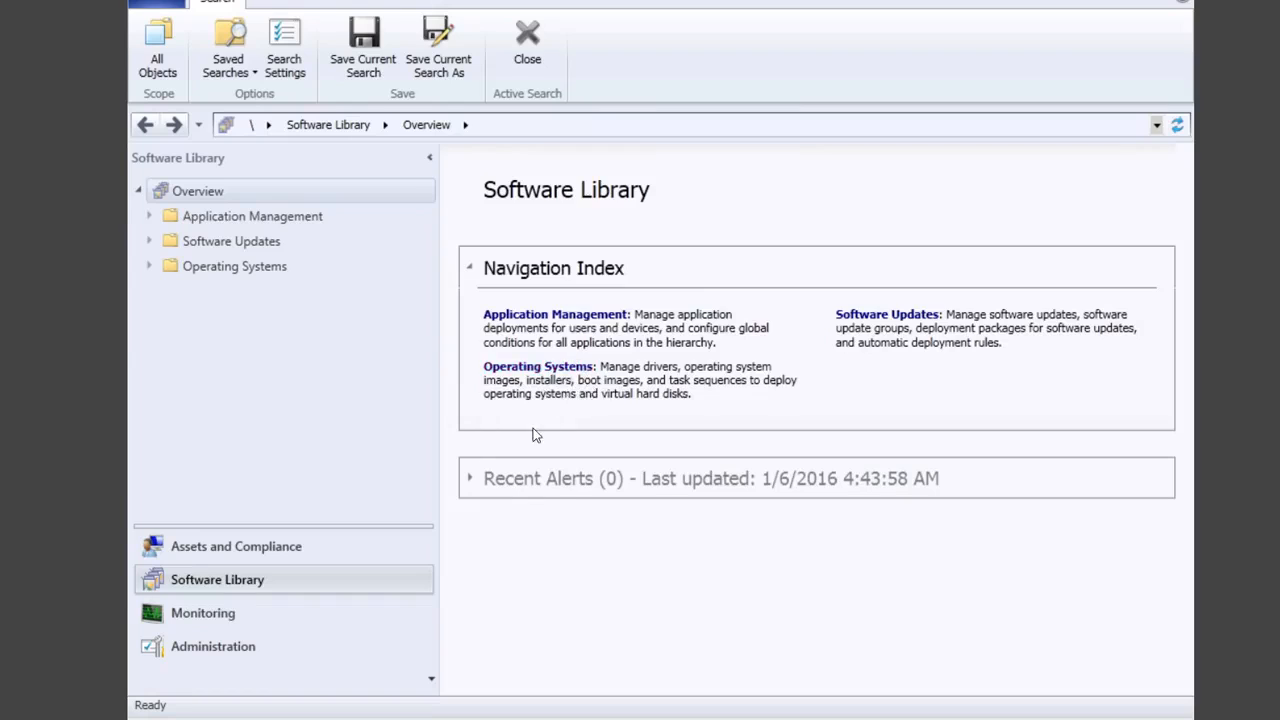
click(221, 619)
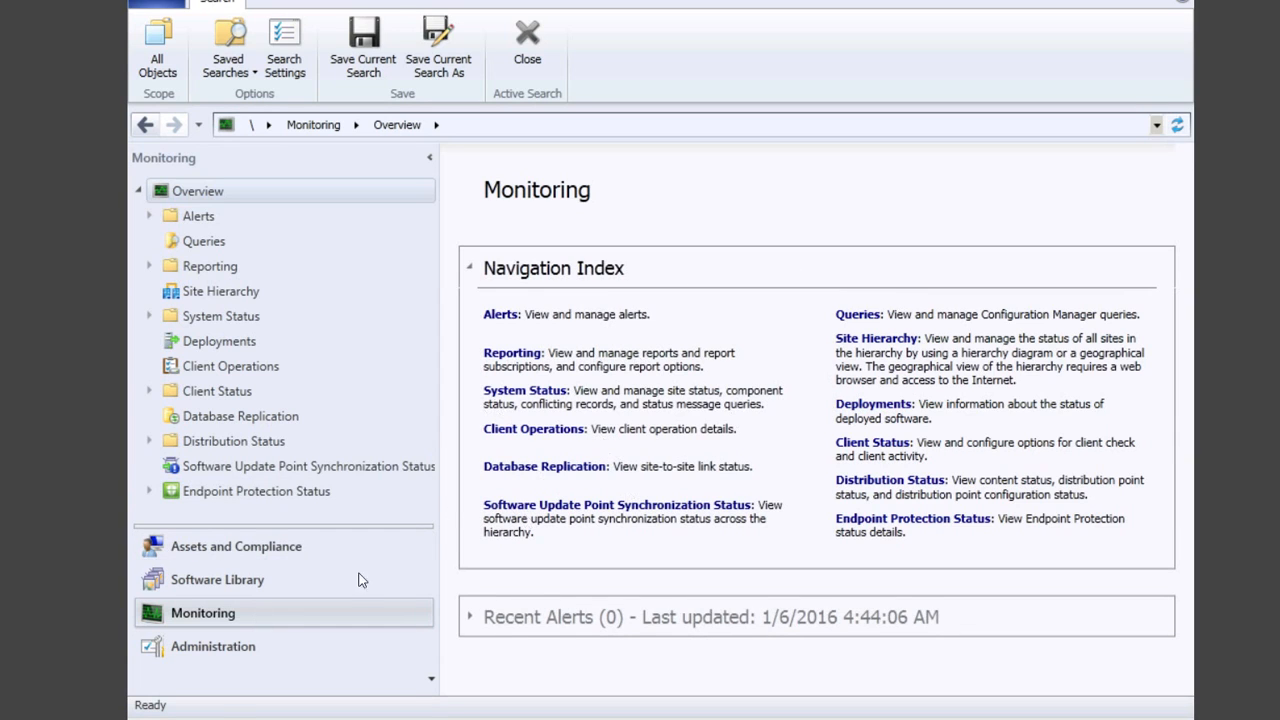
click(245, 647)
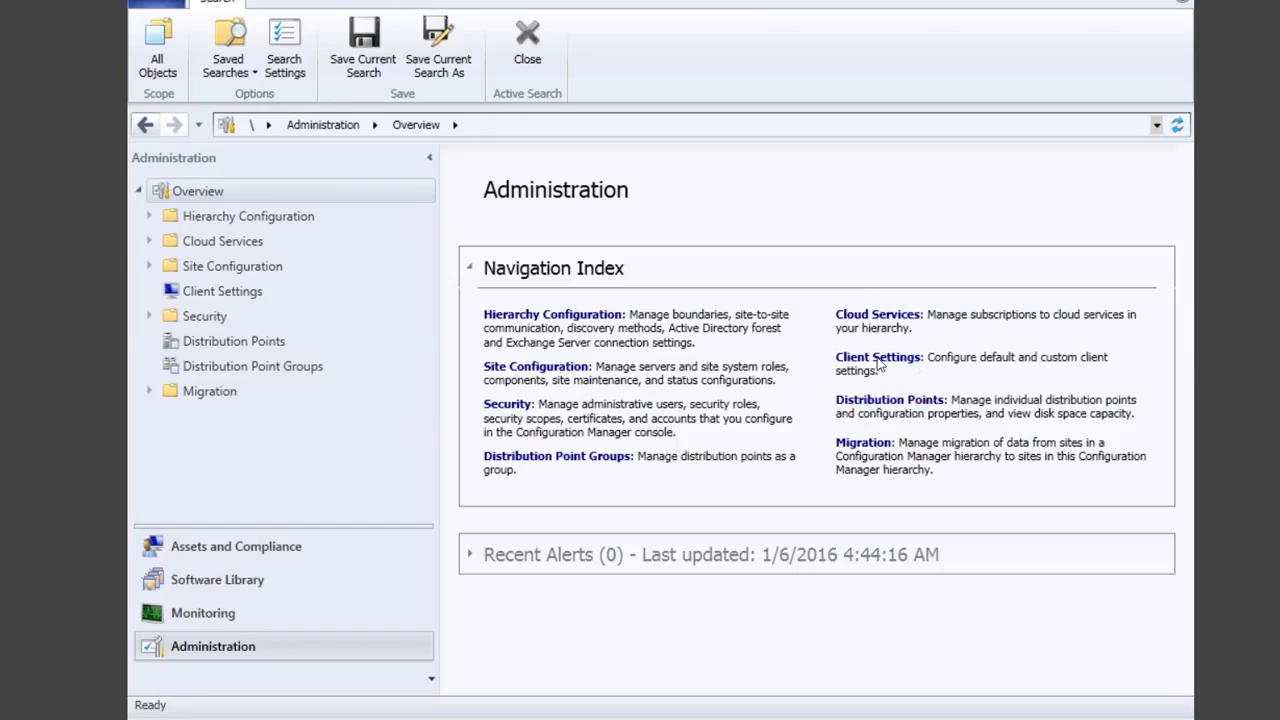
click(603, 318)
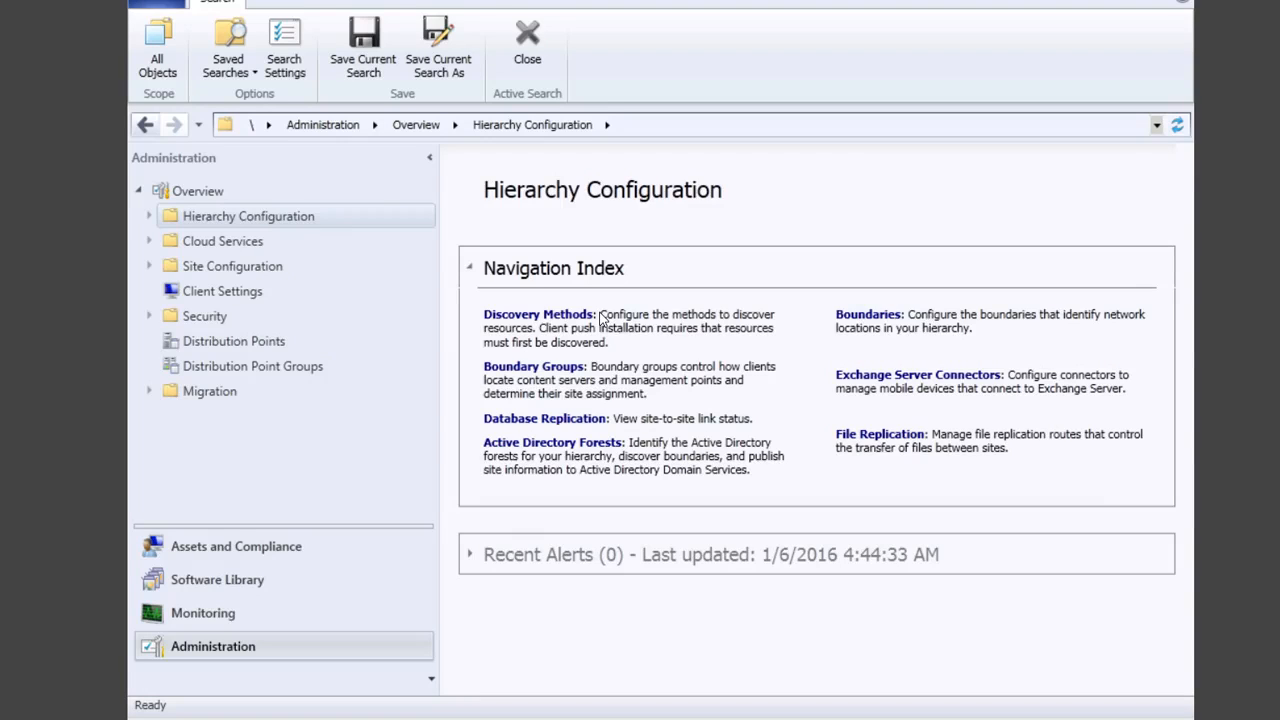
Step: Open Discovery Methods, review Heartbeat Discovery without changes, and select Active Directory Forest Discovery
click(552, 316)
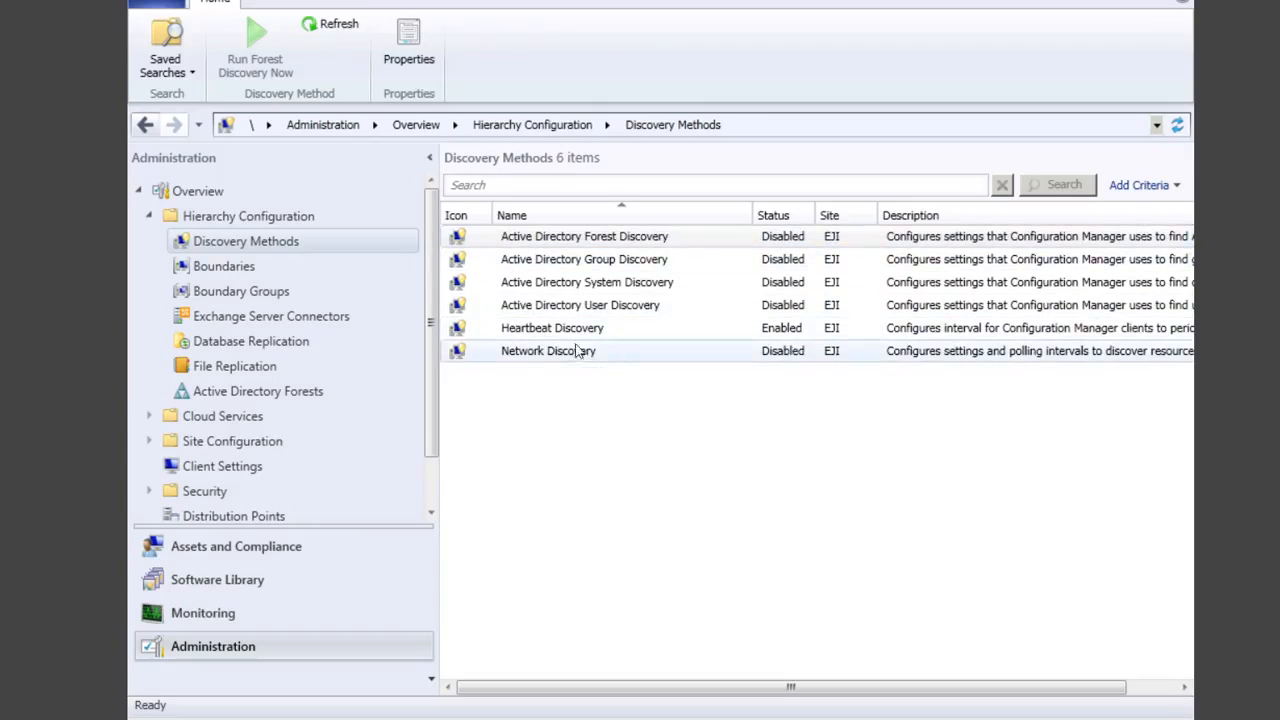
double_click(659, 335)
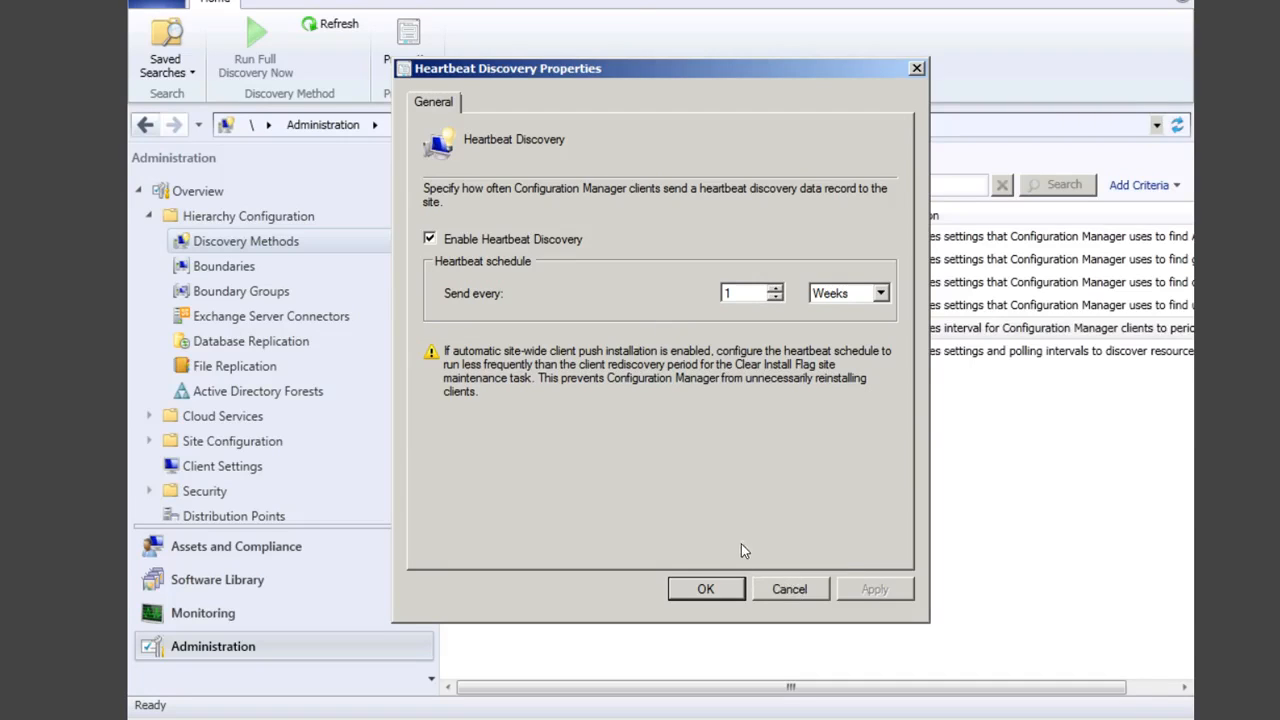
click(797, 591)
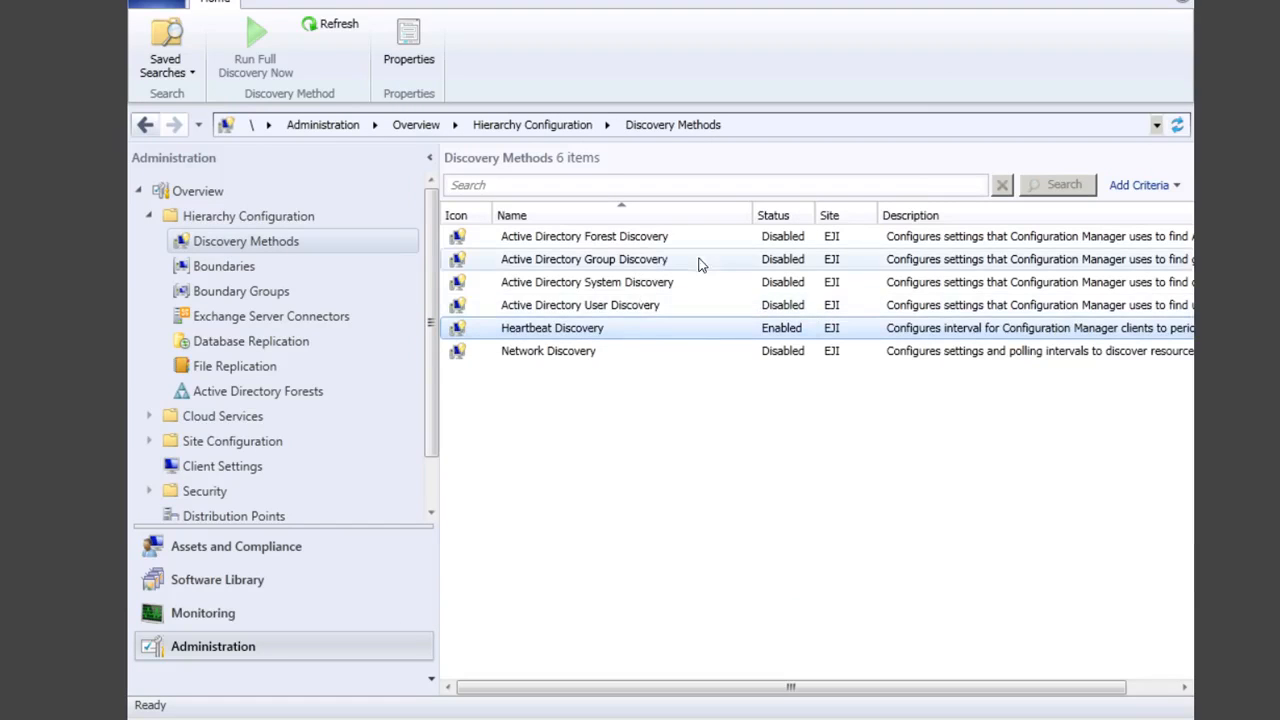
click(650, 240)
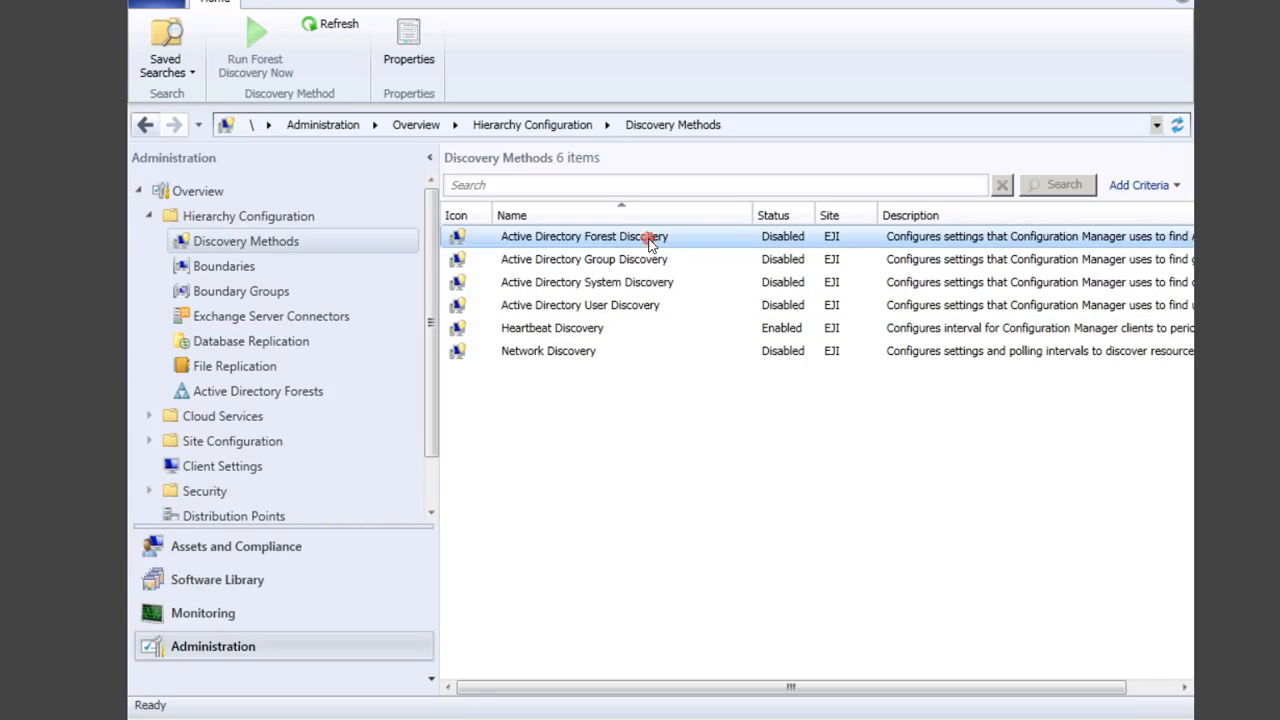
right_click(650, 242)
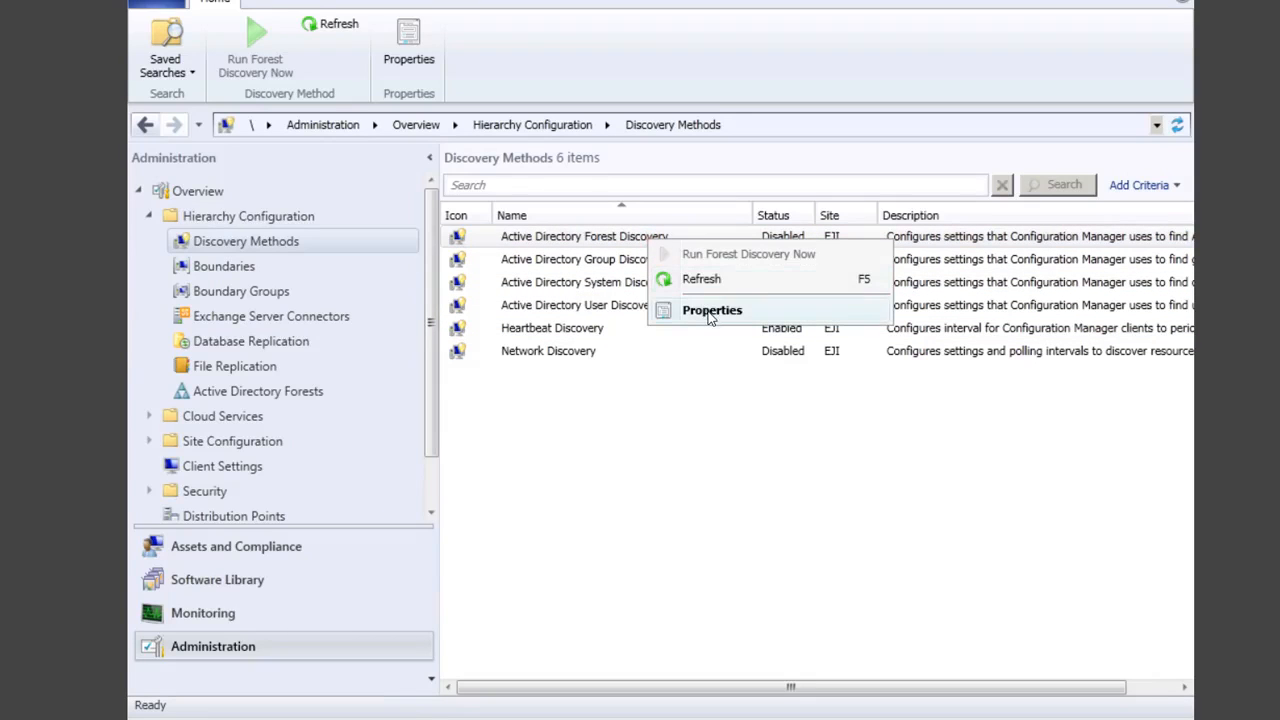
Step: Enable Active Directory Forest Discovery with automatic AD site boundaries, accepting a full discovery run
click(711, 311)
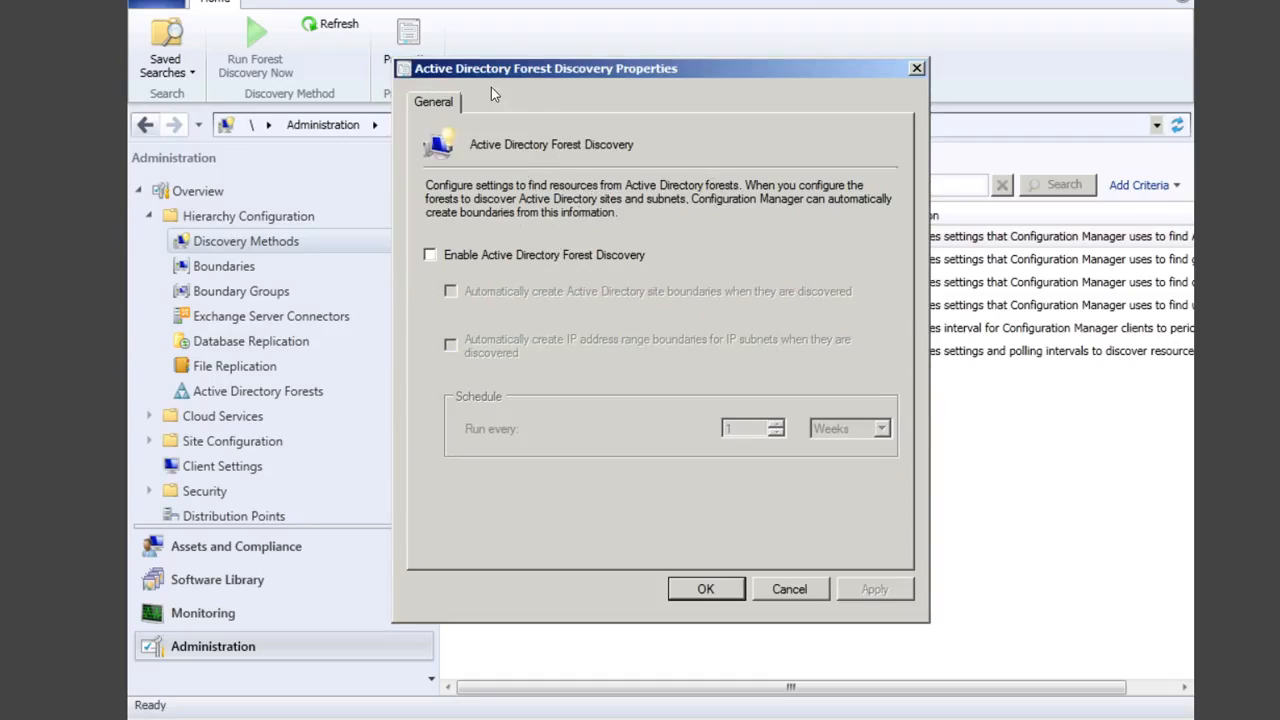
click(449, 256)
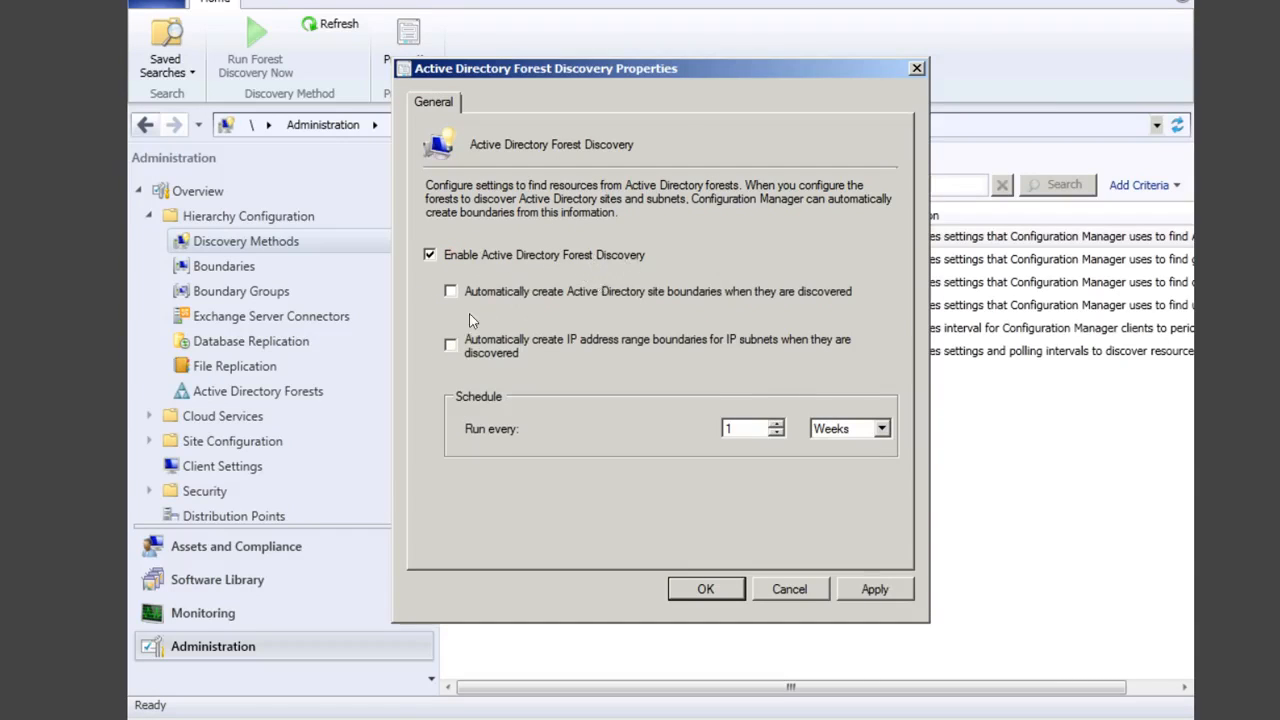
click(456, 293)
click(874, 589)
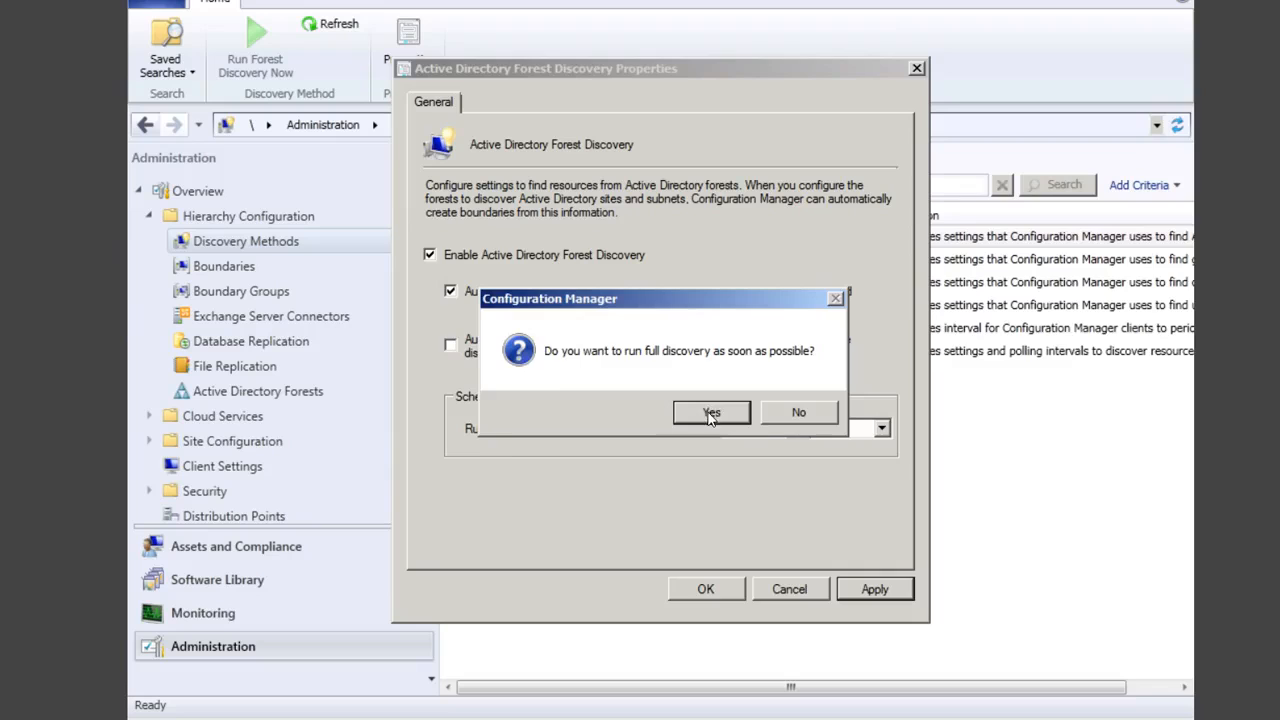
click(711, 414)
click(706, 589)
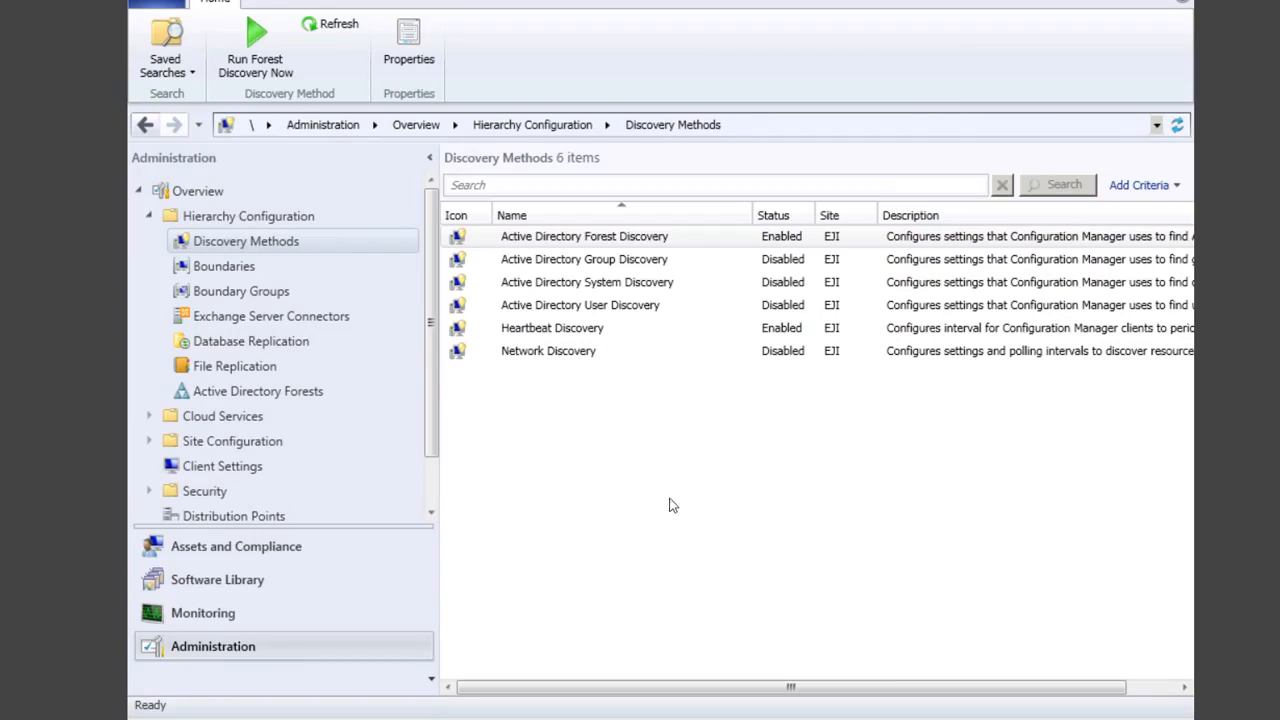
Step: Check Boundaries, Boundary Groups, Devices and Device Collections, then return to Administration's Boundary Groups
click(254, 268)
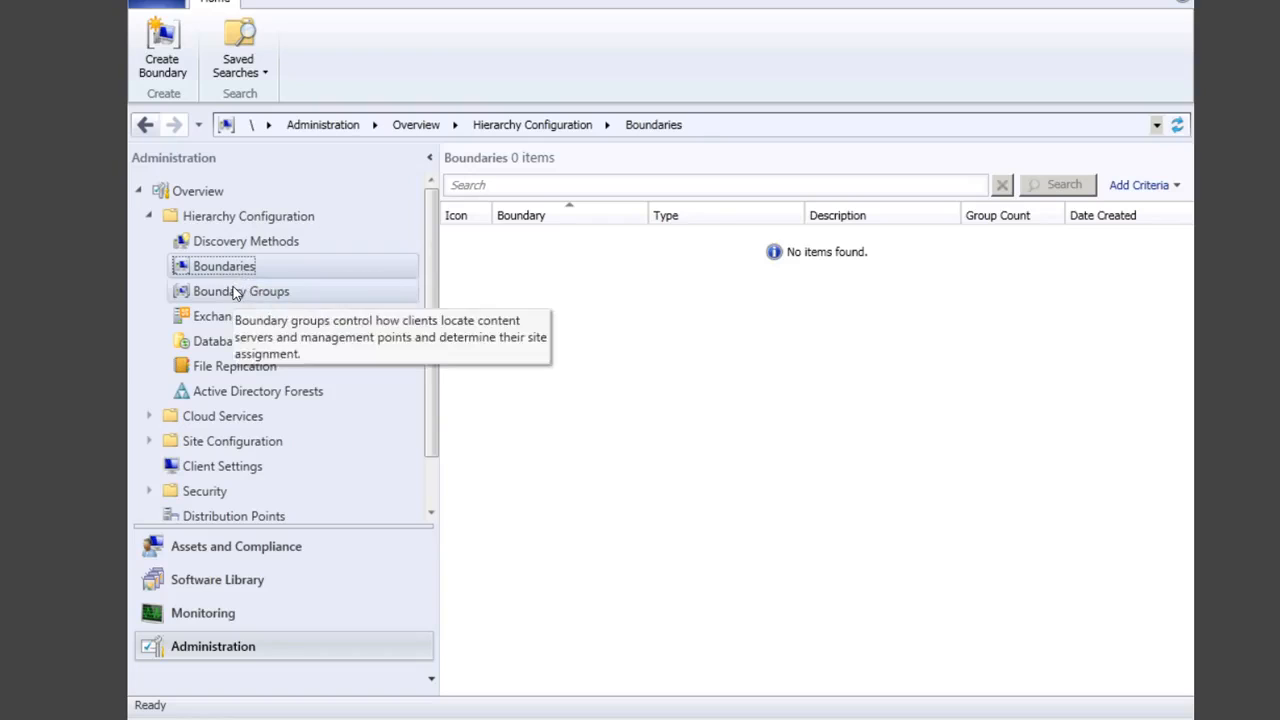
click(234, 290)
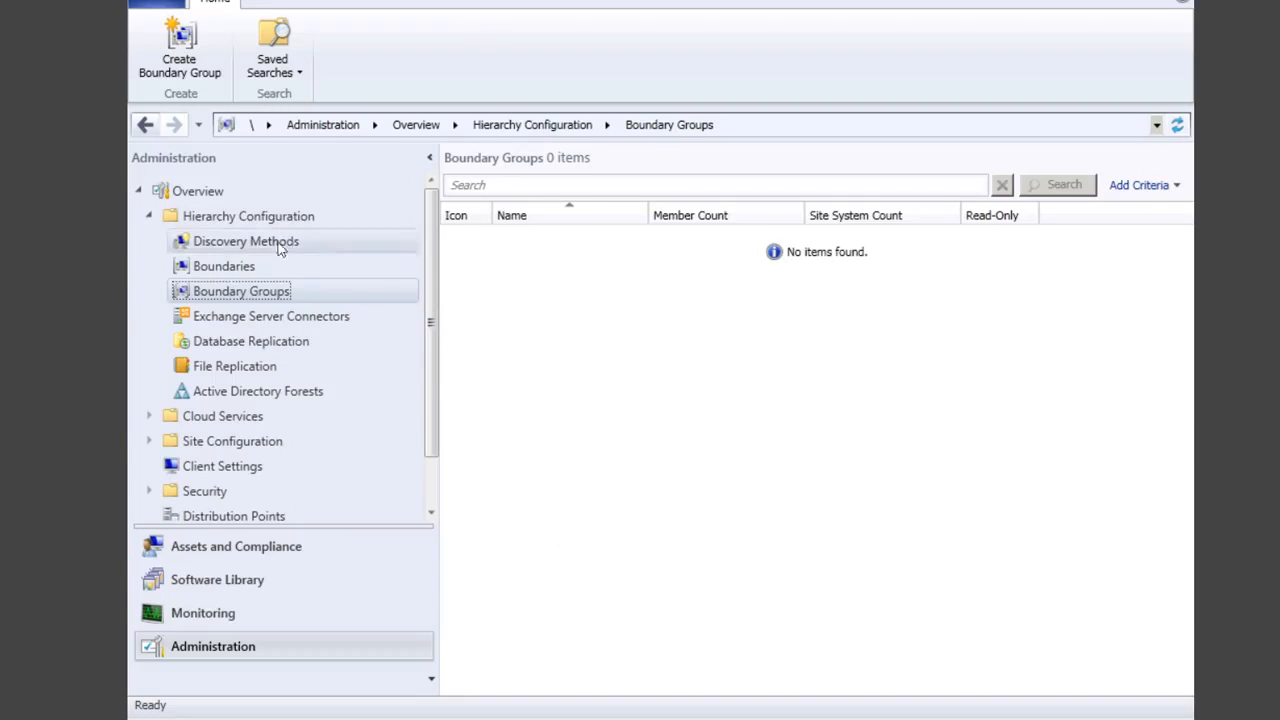
click(252, 550)
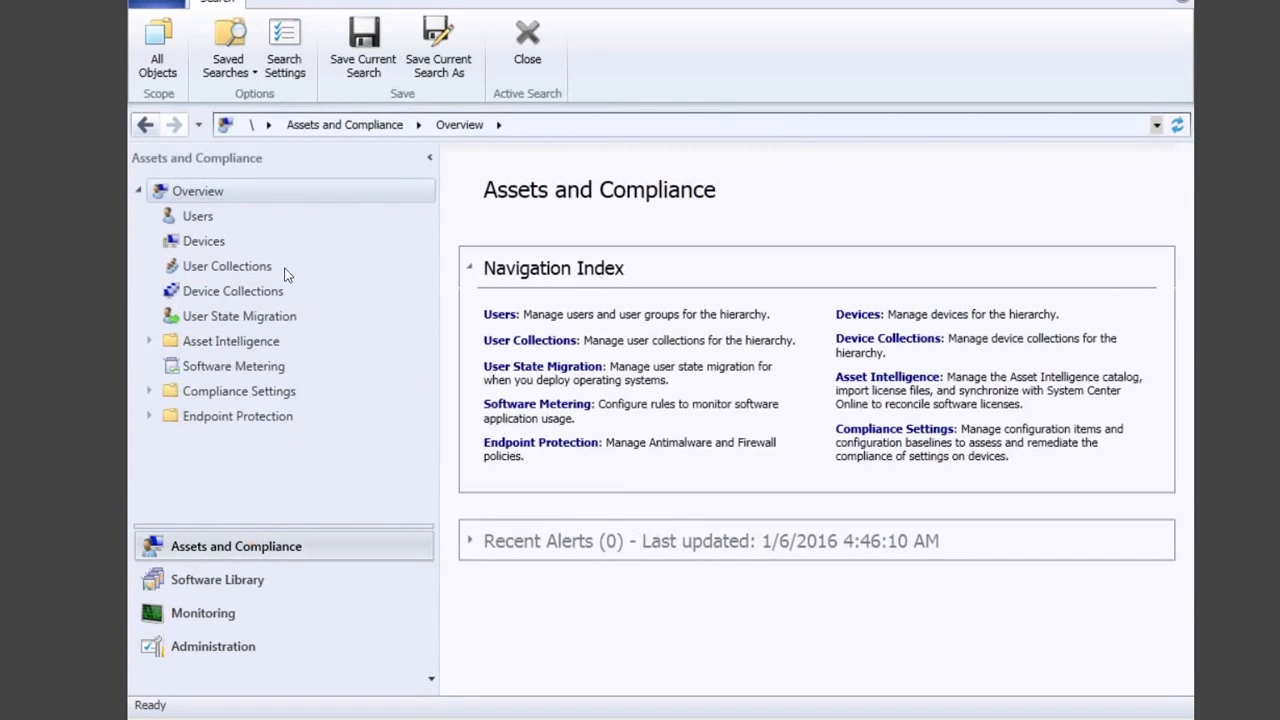
click(204, 245)
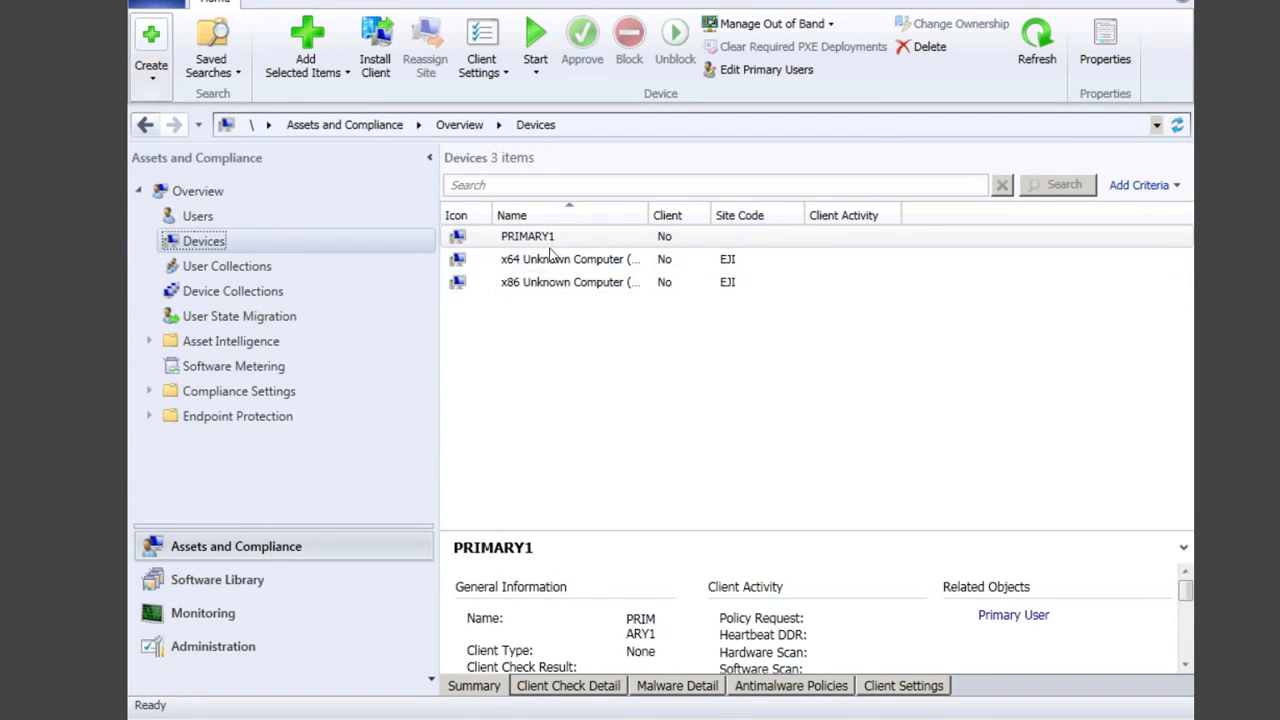
click(247, 290)
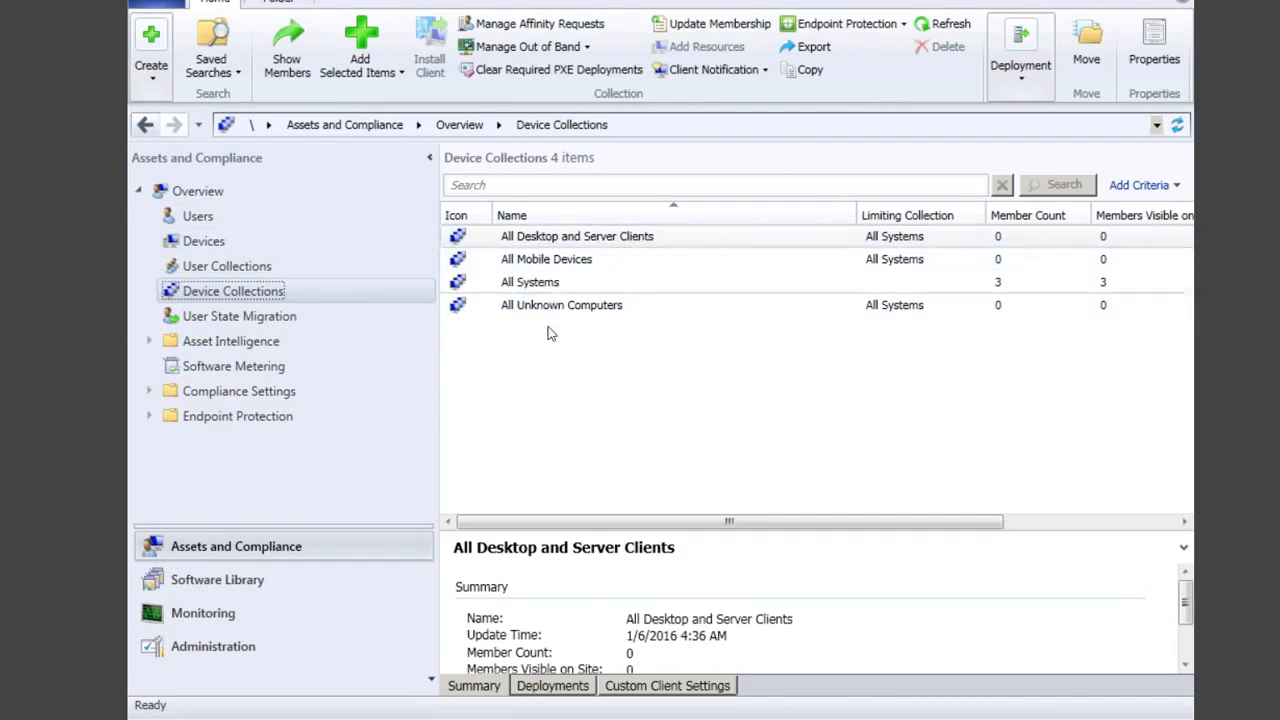
click(206, 243)
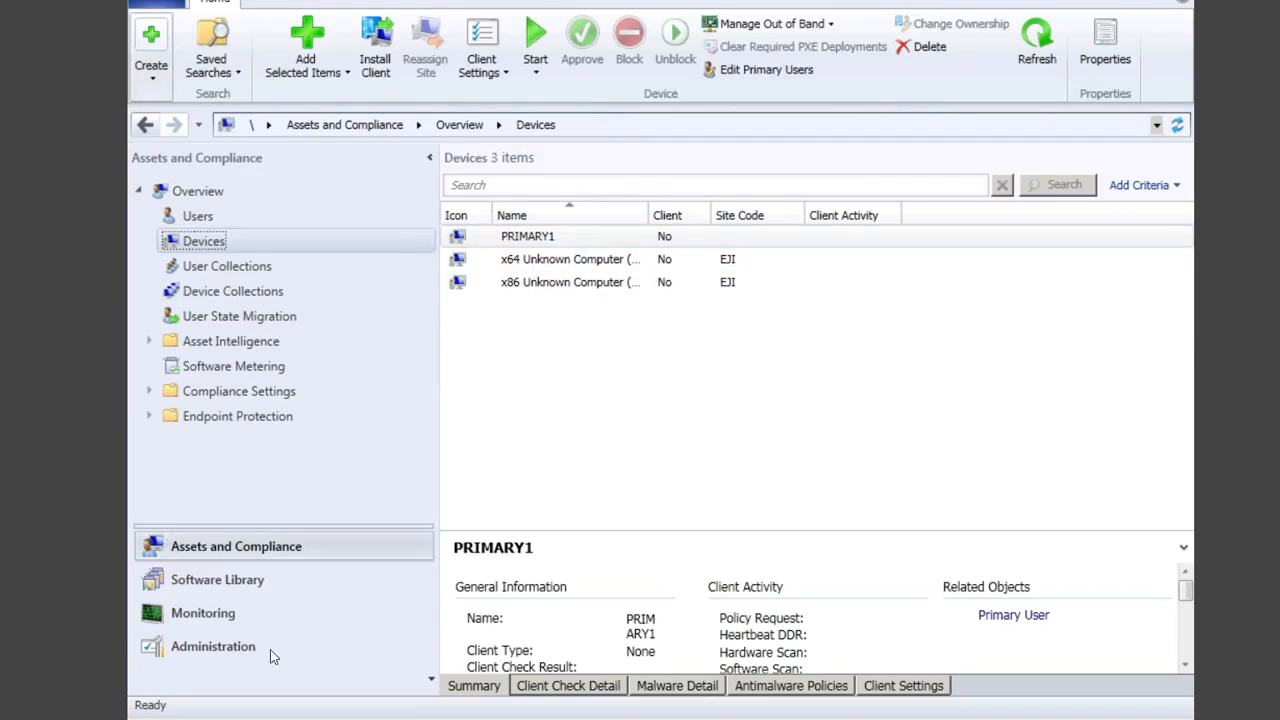
click(240, 648)
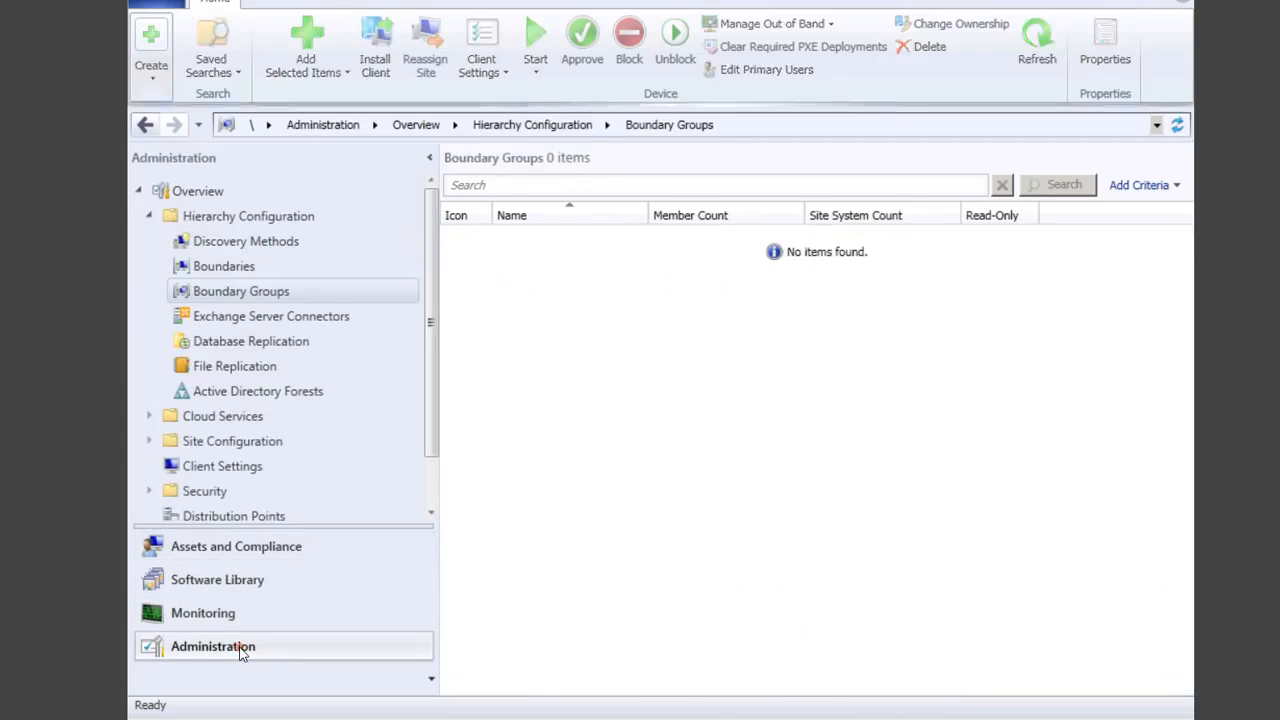
click(247, 271)
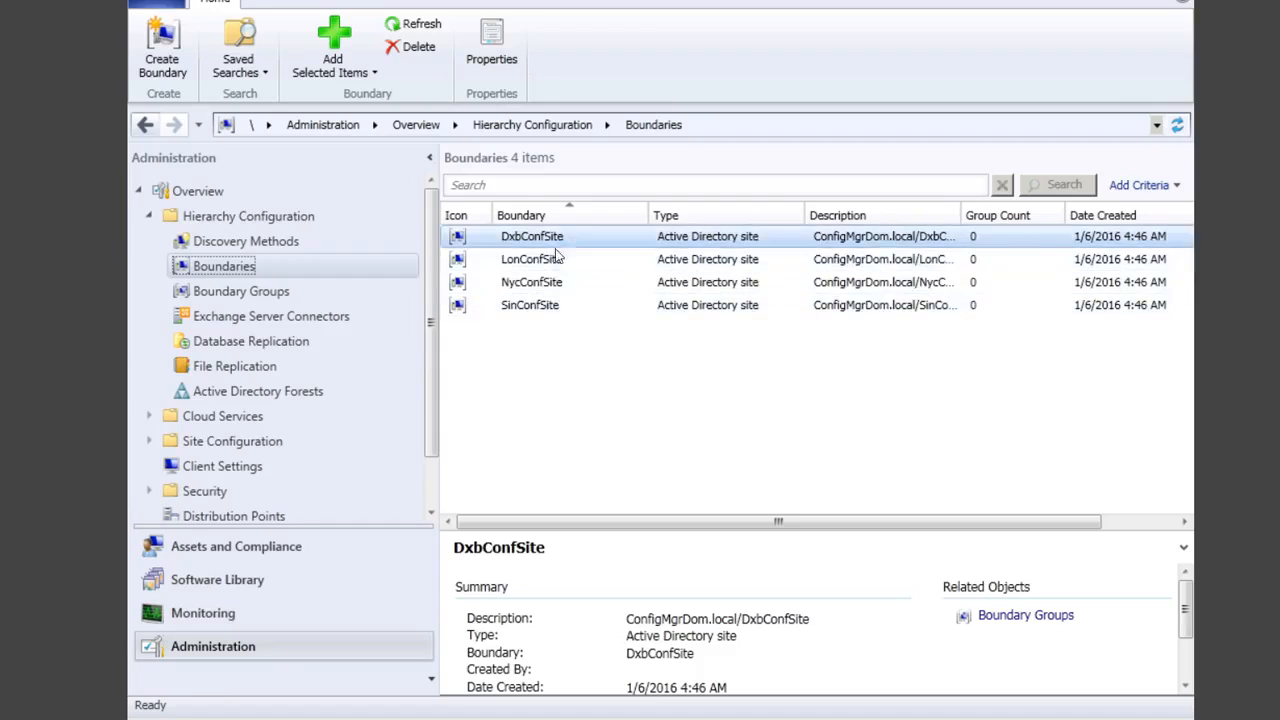
click(272, 291)
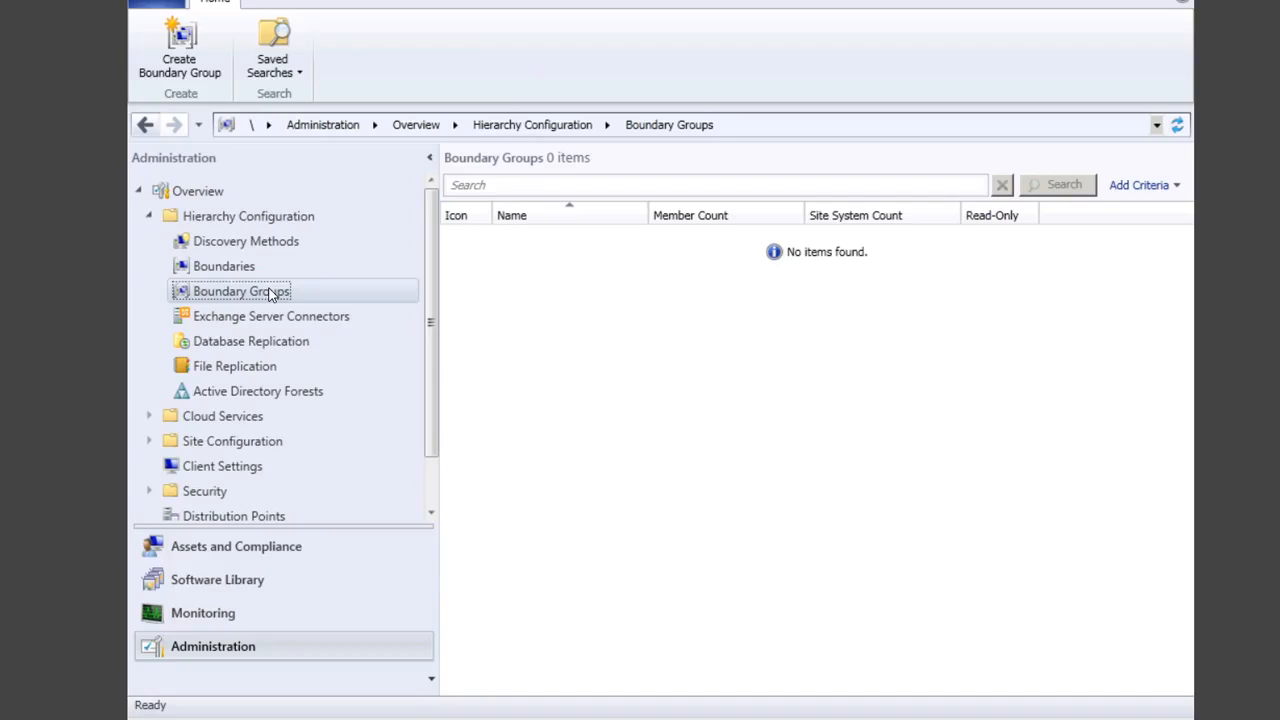
Step: Start a boundary group named 'Site asignment' with description 'This group is use d to asing the site code'
click(182, 52)
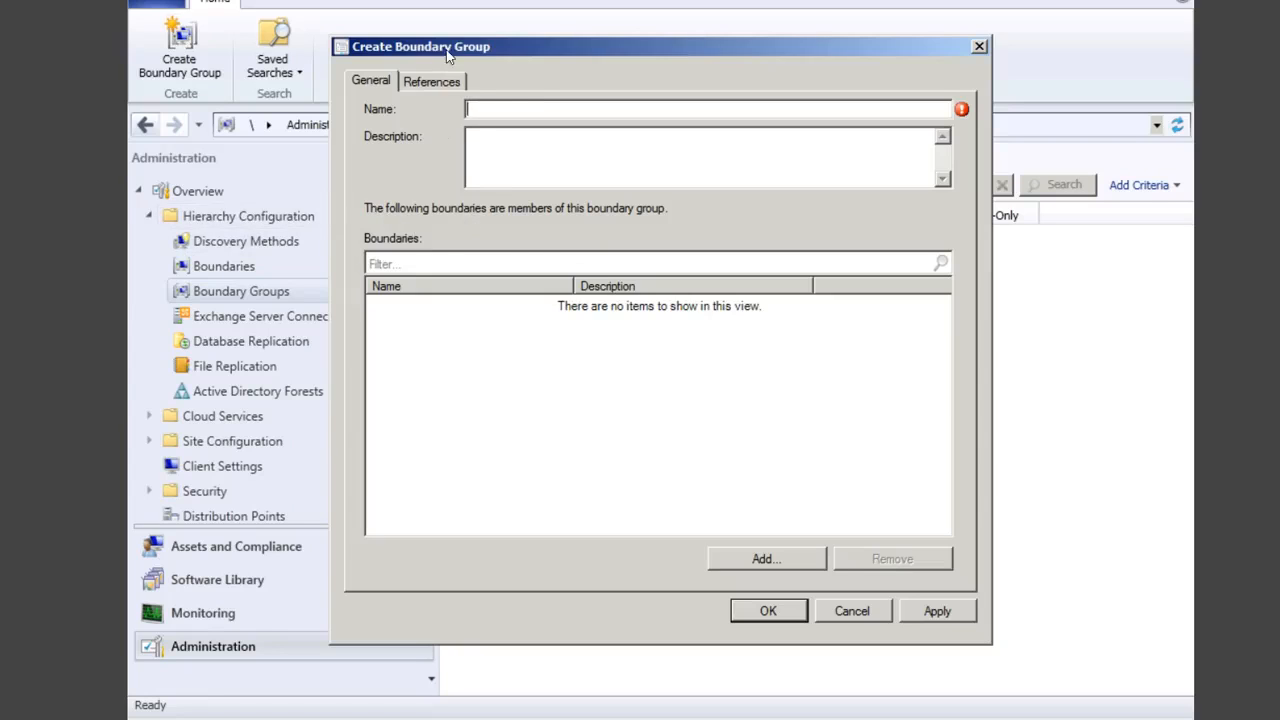
click(548, 112)
text(Site asignment)
click(622, 140)
text(This gr)
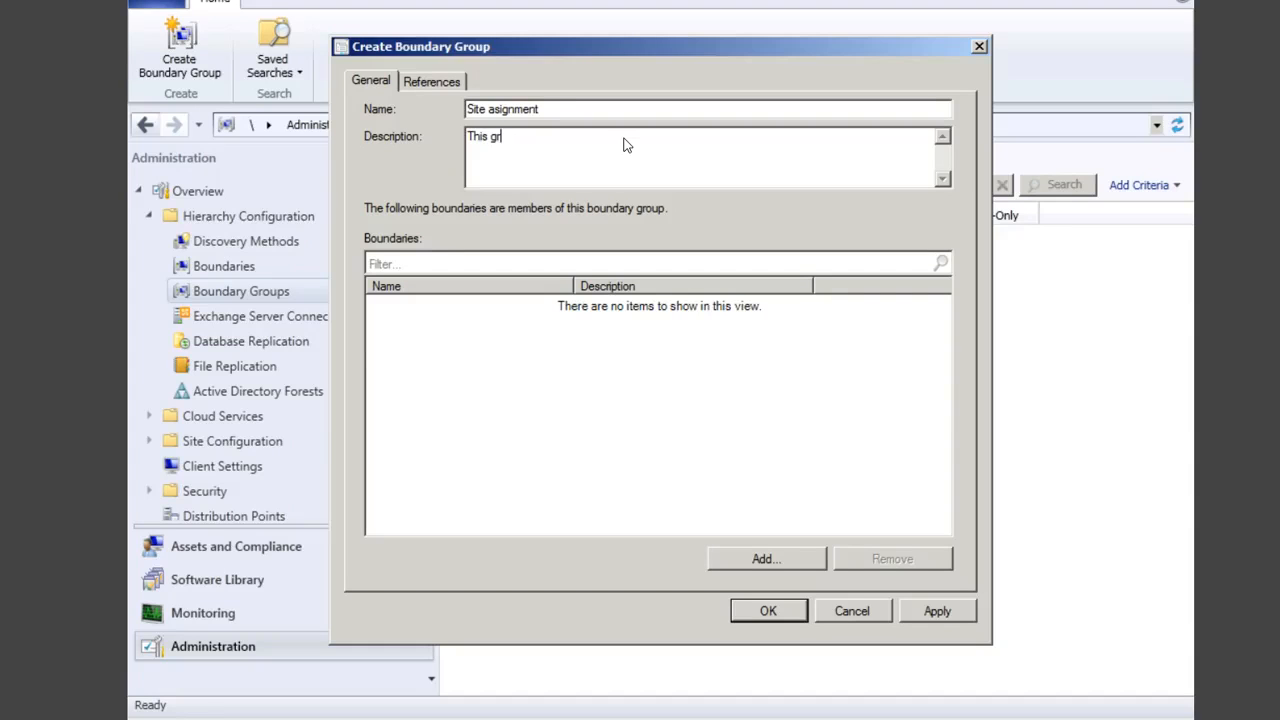
text(oup is use d to asing)
text( the site code)
Step: Add the LonConfSite, SinConfSite, DxbConfSite and NycConfSite boundaries to the group
click(775, 561)
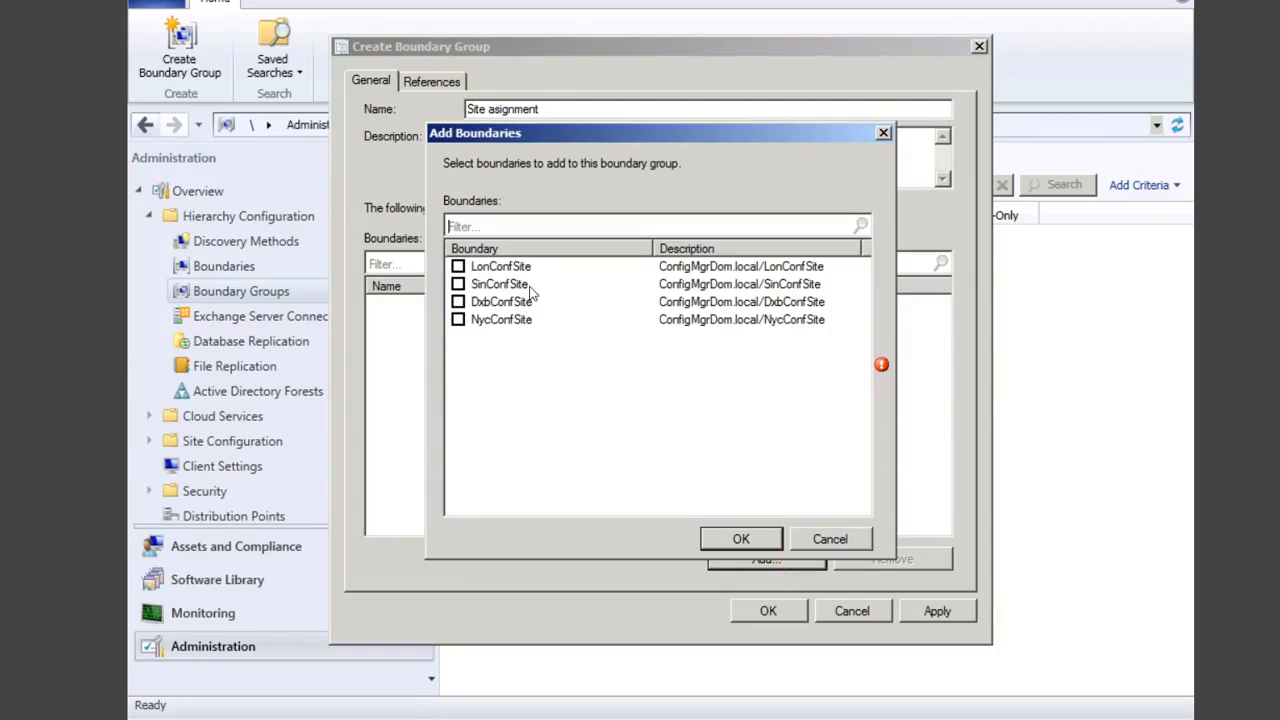
click(458, 267)
click(458, 284)
click(458, 301)
click(458, 319)
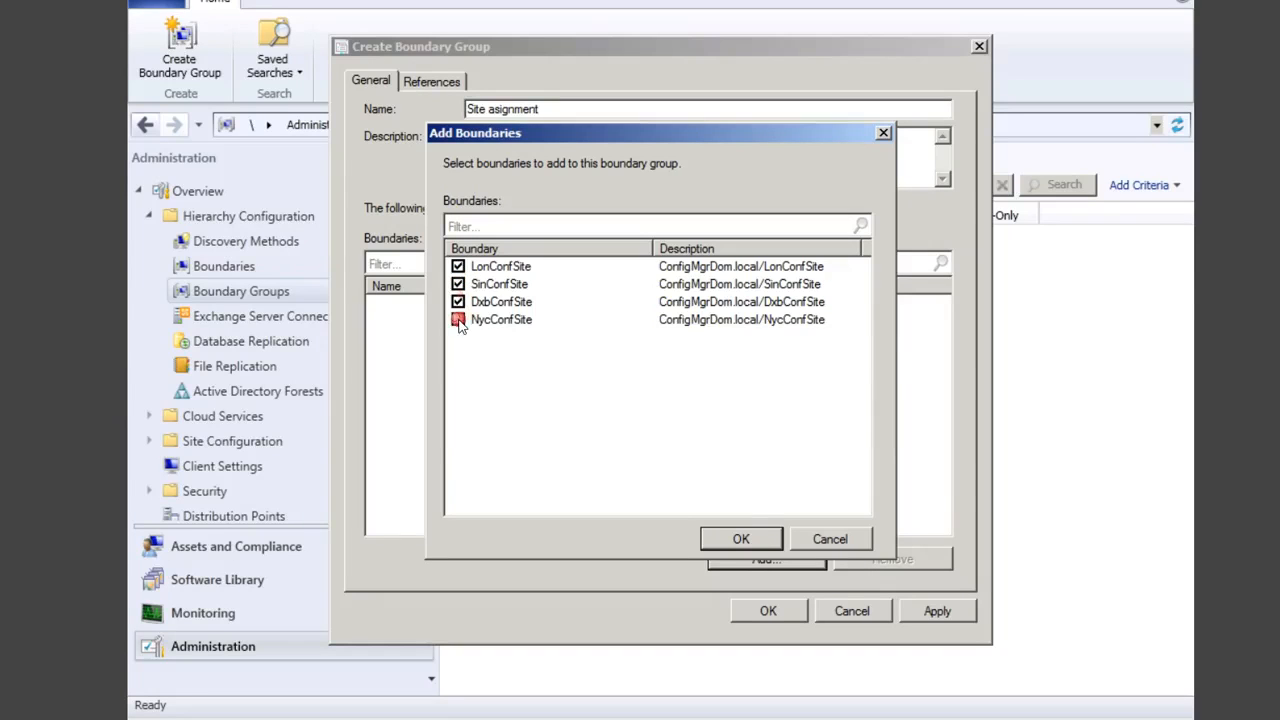
click(741, 539)
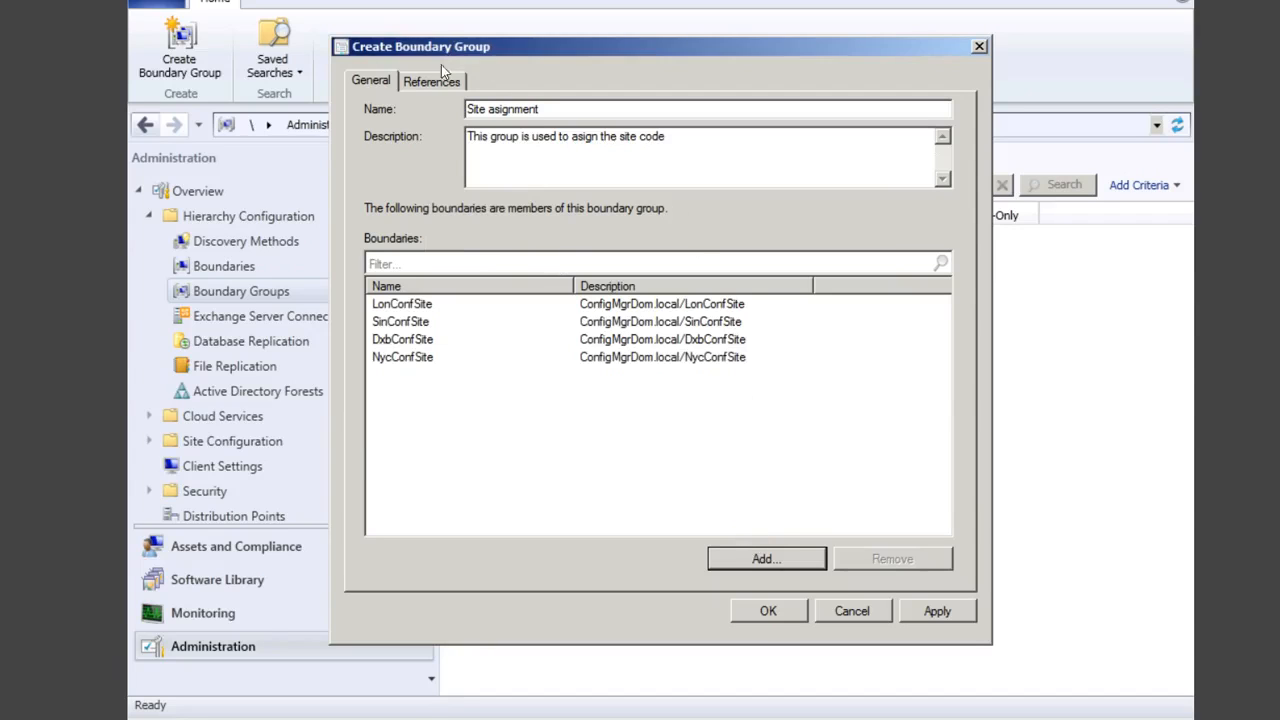
click(437, 79)
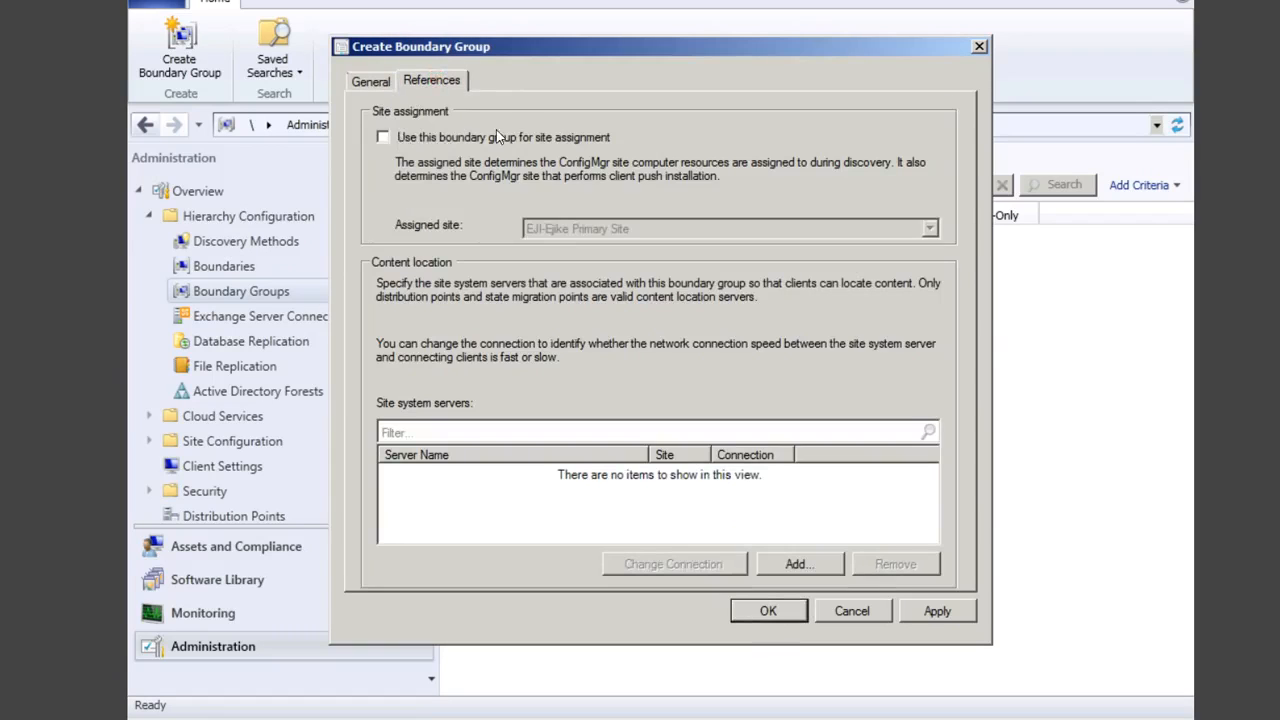
Step: Enable site assignment on the Site asignment boundary group and save it
click(403, 137)
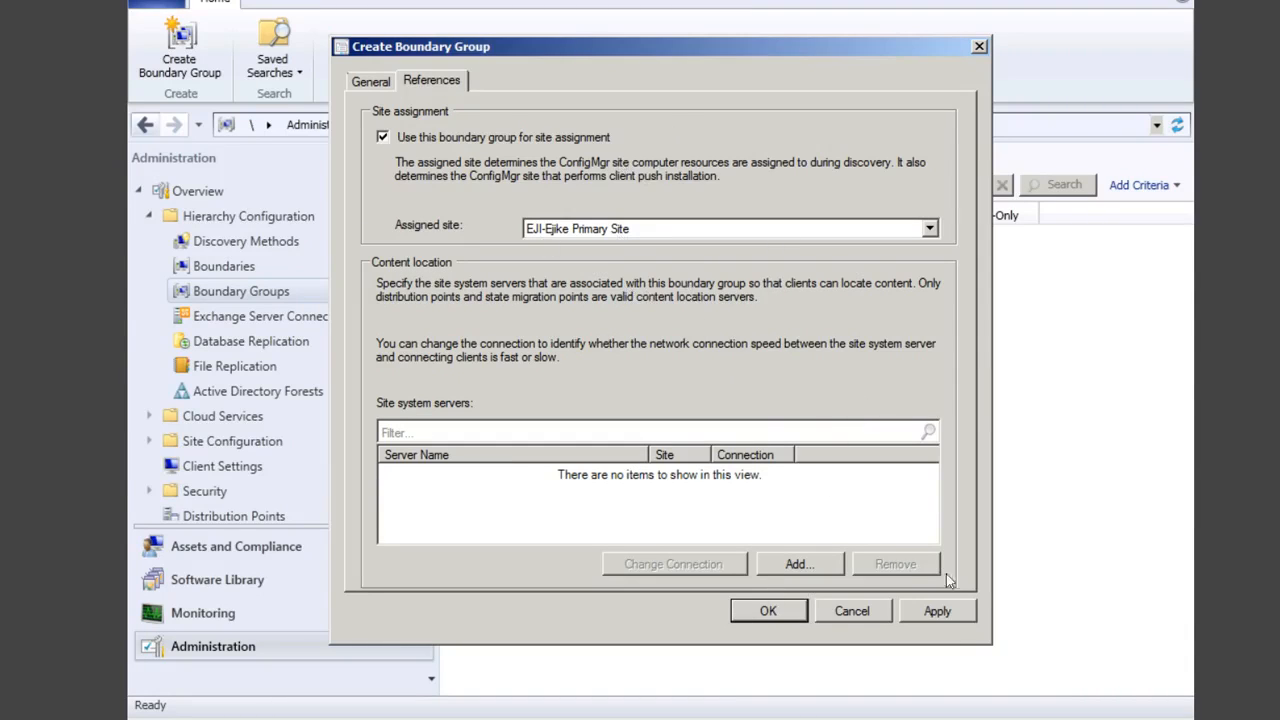
click(940, 614)
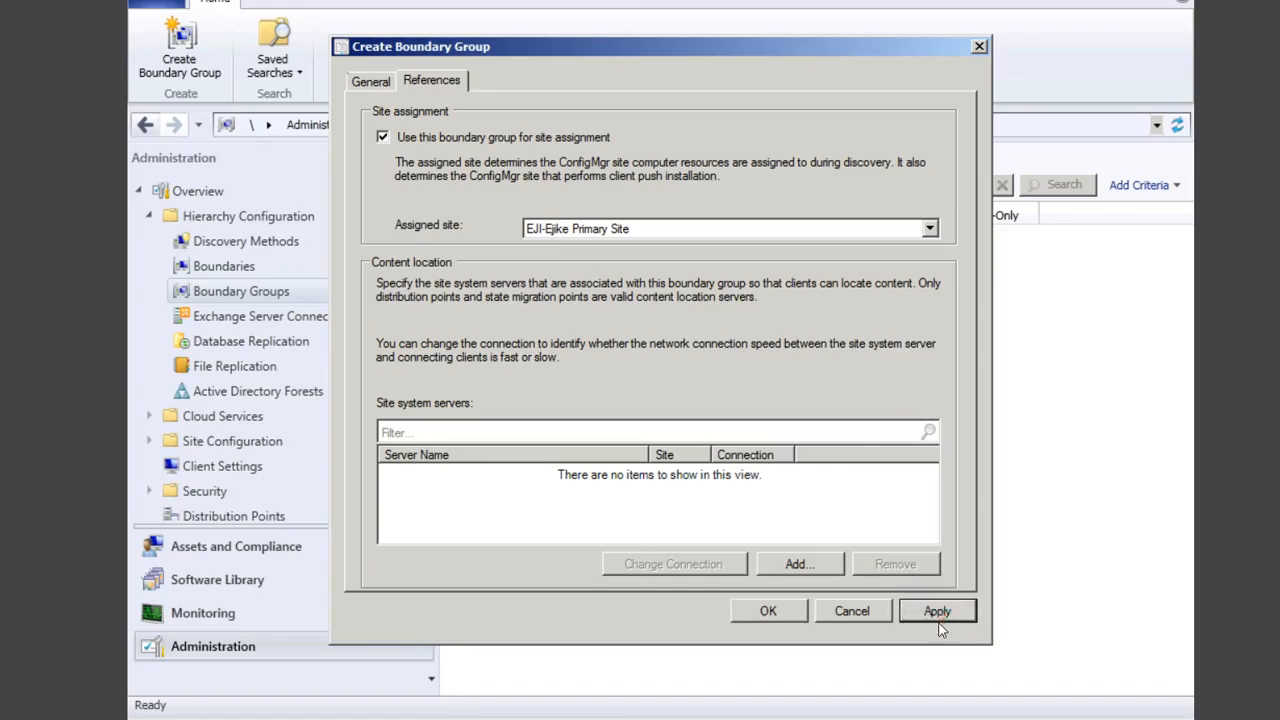
click(772, 610)
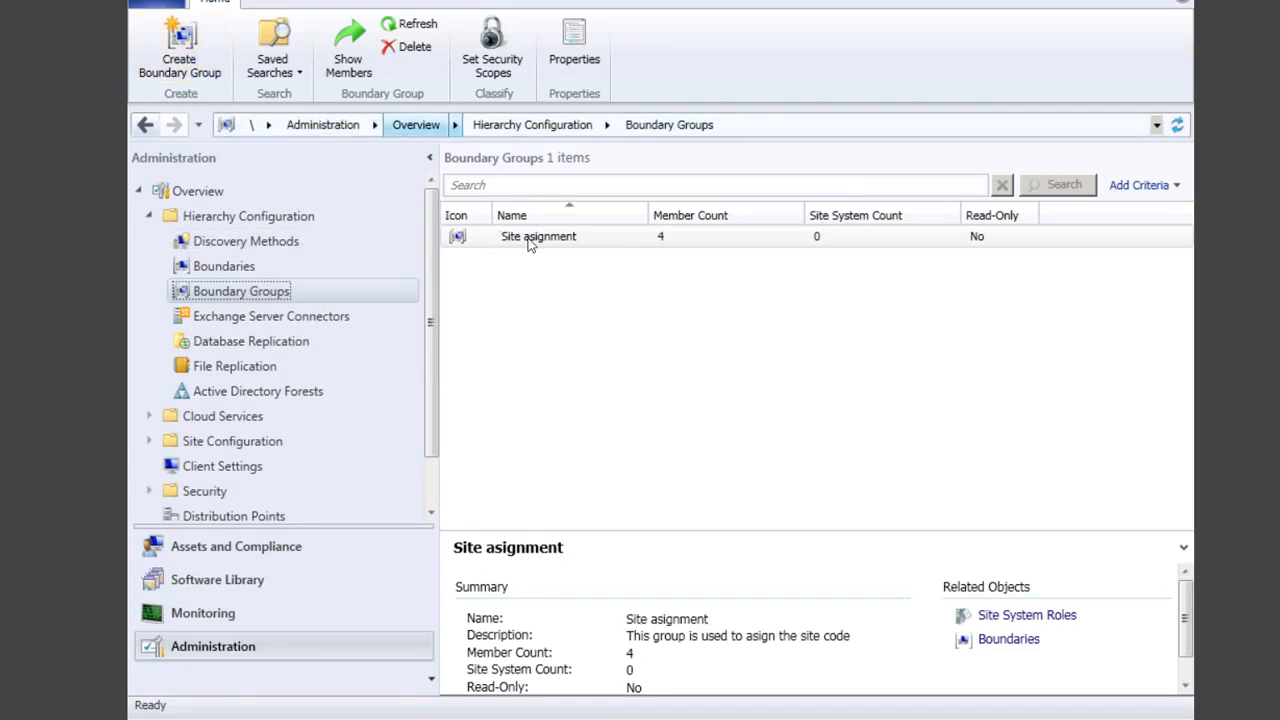
click(172, 45)
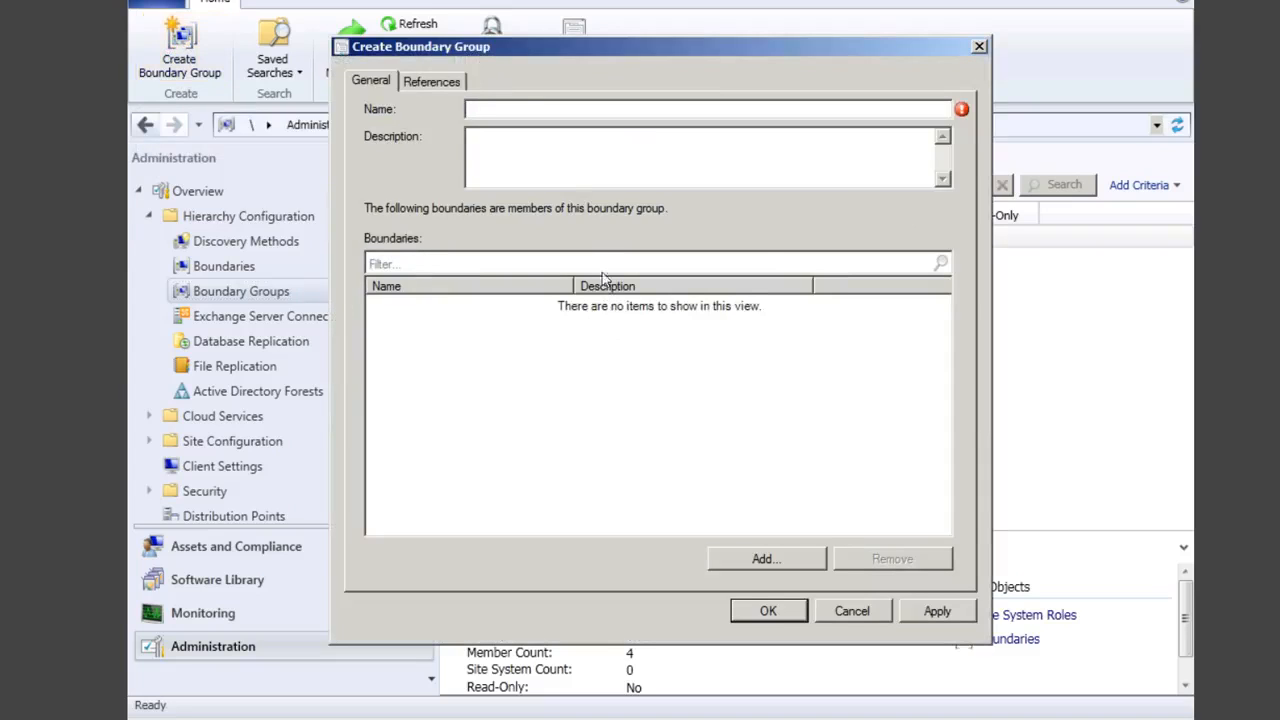
Step: Name the new boundary group 'EMEA Content DP'
click(508, 110)
text(Em)
key(BackSpace)
key(BackSpace)
text(EMEA)
click(545, 160)
click(556, 111)
text(CON)
key(BackSpace)
key(BackSpace)
text(ontan)
text(t)
key(BackSpace)
key(BackSpace)
key(BackSpace)
text(ent)
text(DP)
Step: Describe the group as defining the local content location for all clients in EMEA
click(548, 151)
text(This grou)
key(BackSpace)
text(oup)
text(ines the localcontan)
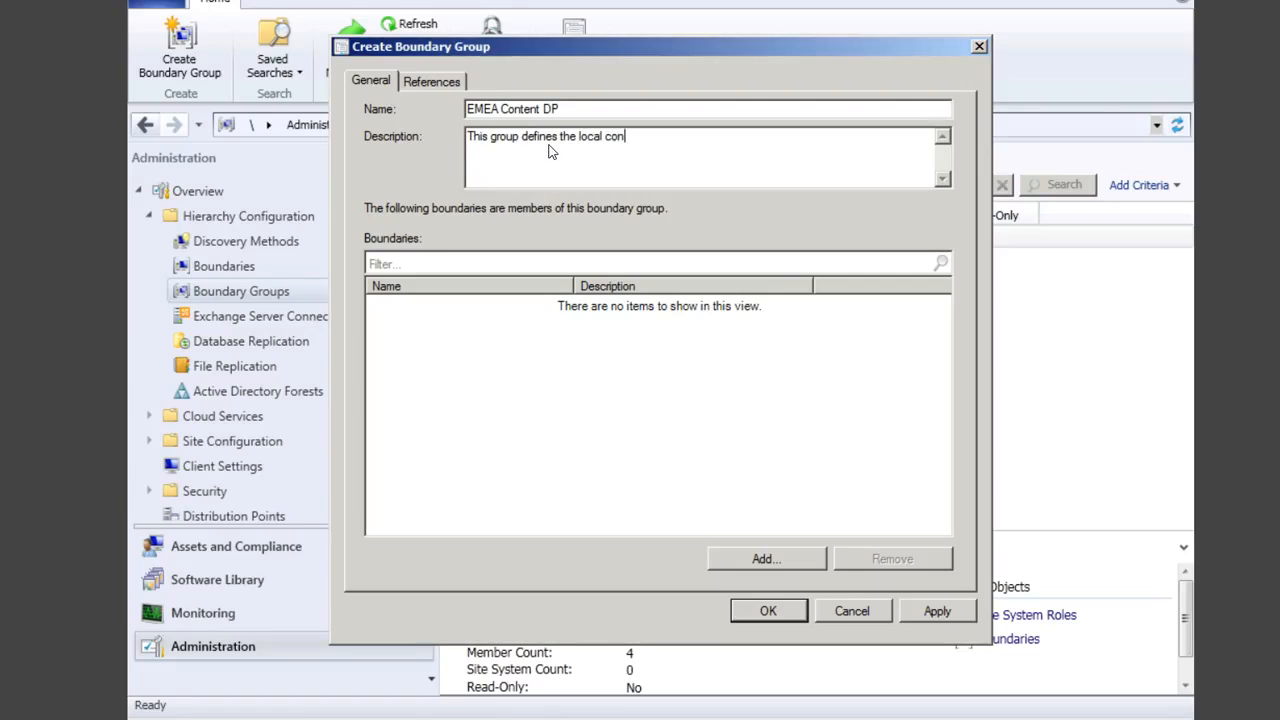
key(BackSpace)
key(BackSpace)
text(ent location fo r)
key(BackSpace)
key(BackSpace)
key(BackSpace)
text(r)
key(BackSpace)
text(or all clen)
key(BackSpace)
key(BackSpace)
text(i)
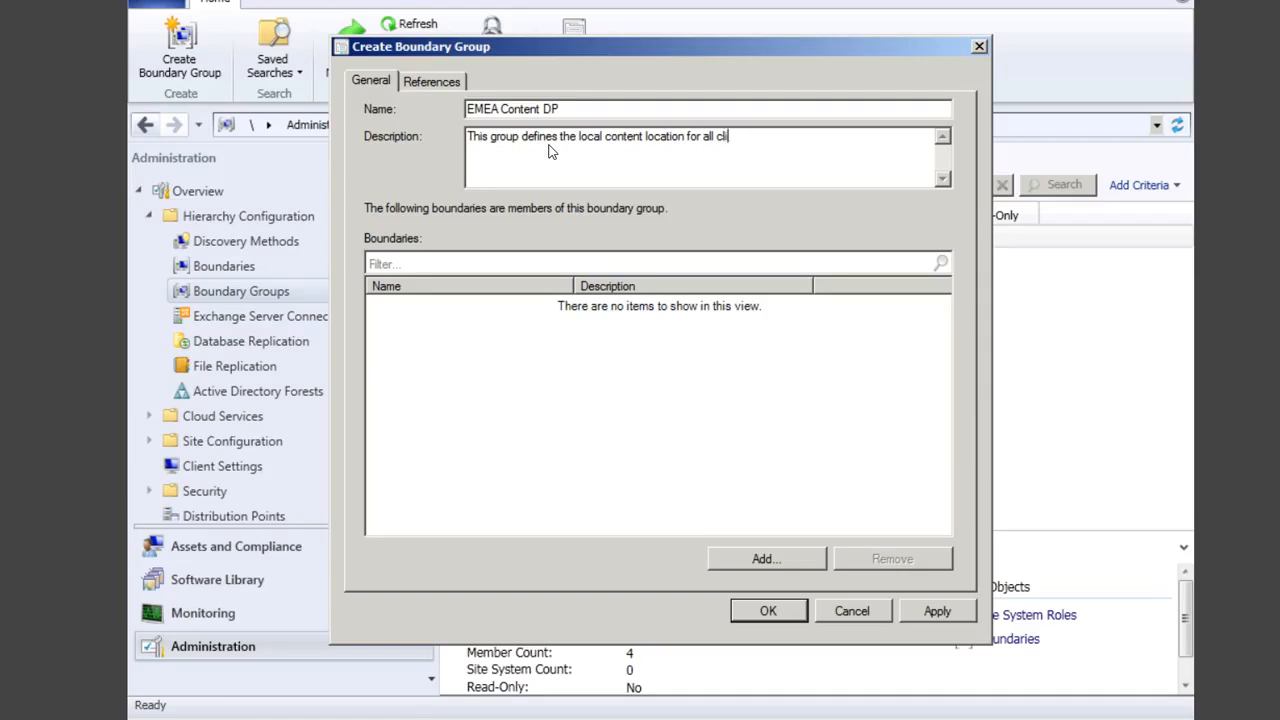
text(ent in EMEA)
Step: Add the LonConfSite boundary to the group
click(778, 560)
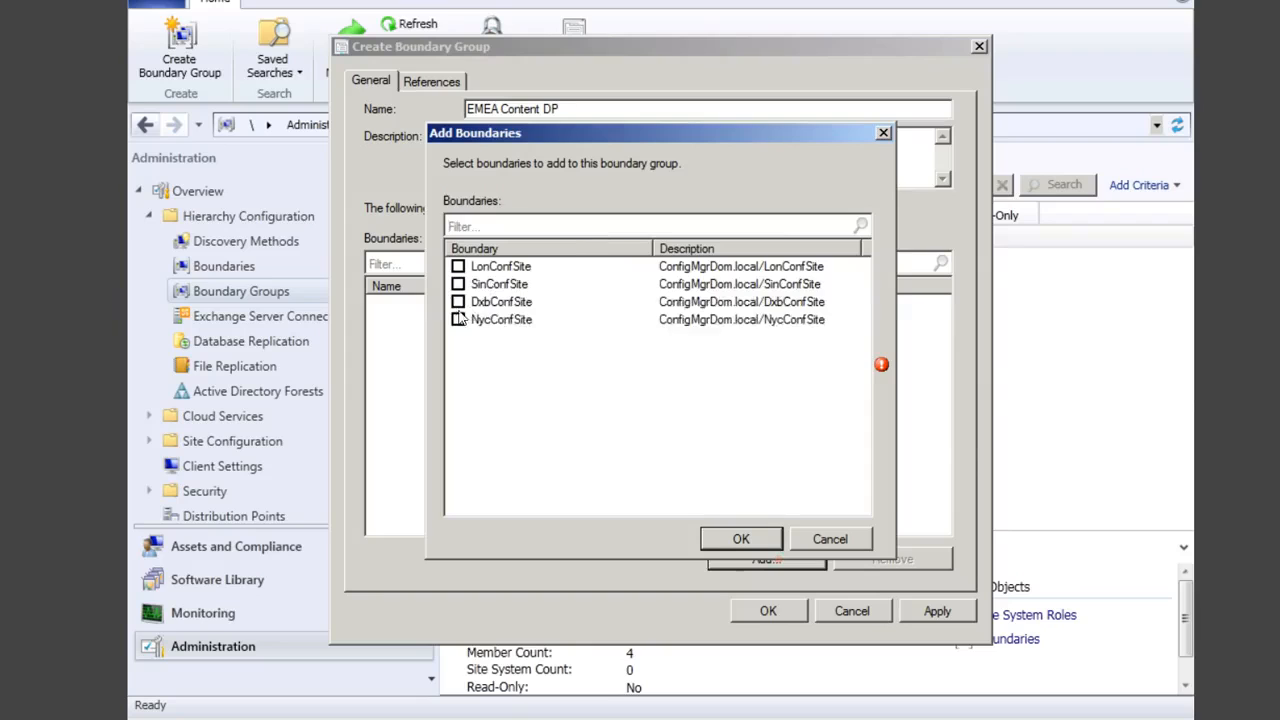
click(458, 266)
click(743, 540)
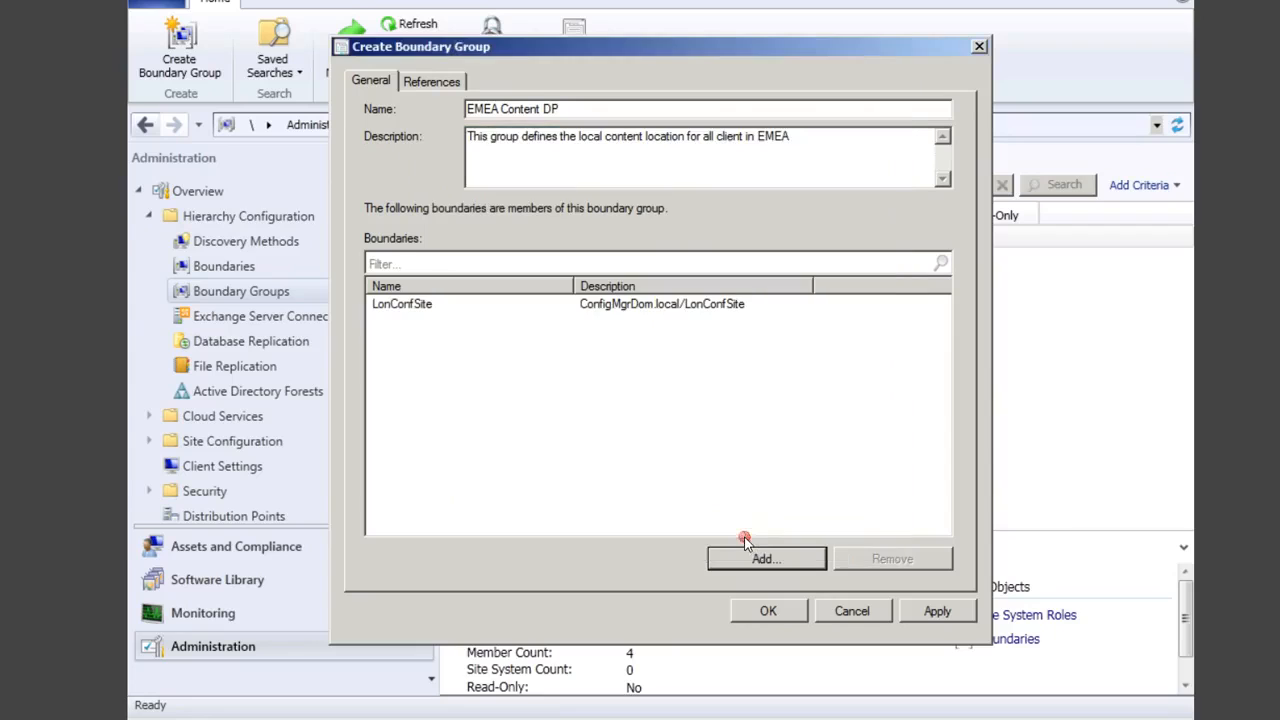
click(424, 84)
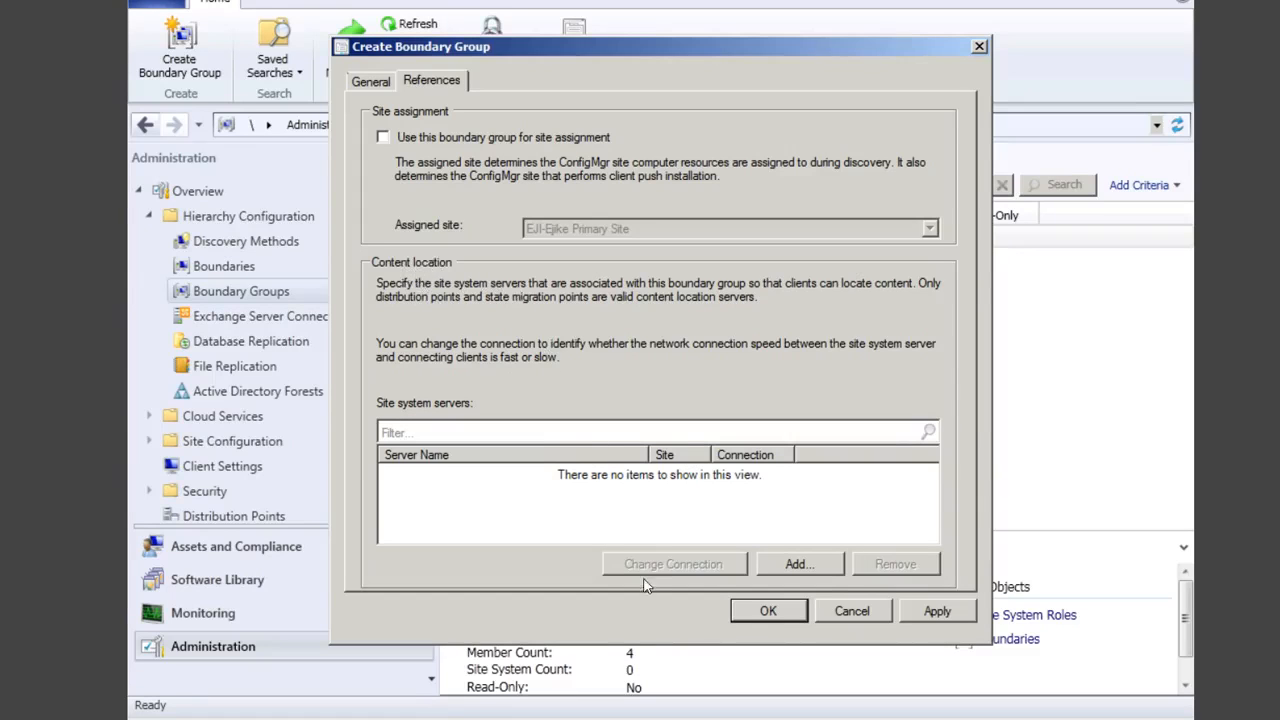
Step: Add Primary1.ConfigMgrDom.local as the group's content location server and save the group
click(799, 564)
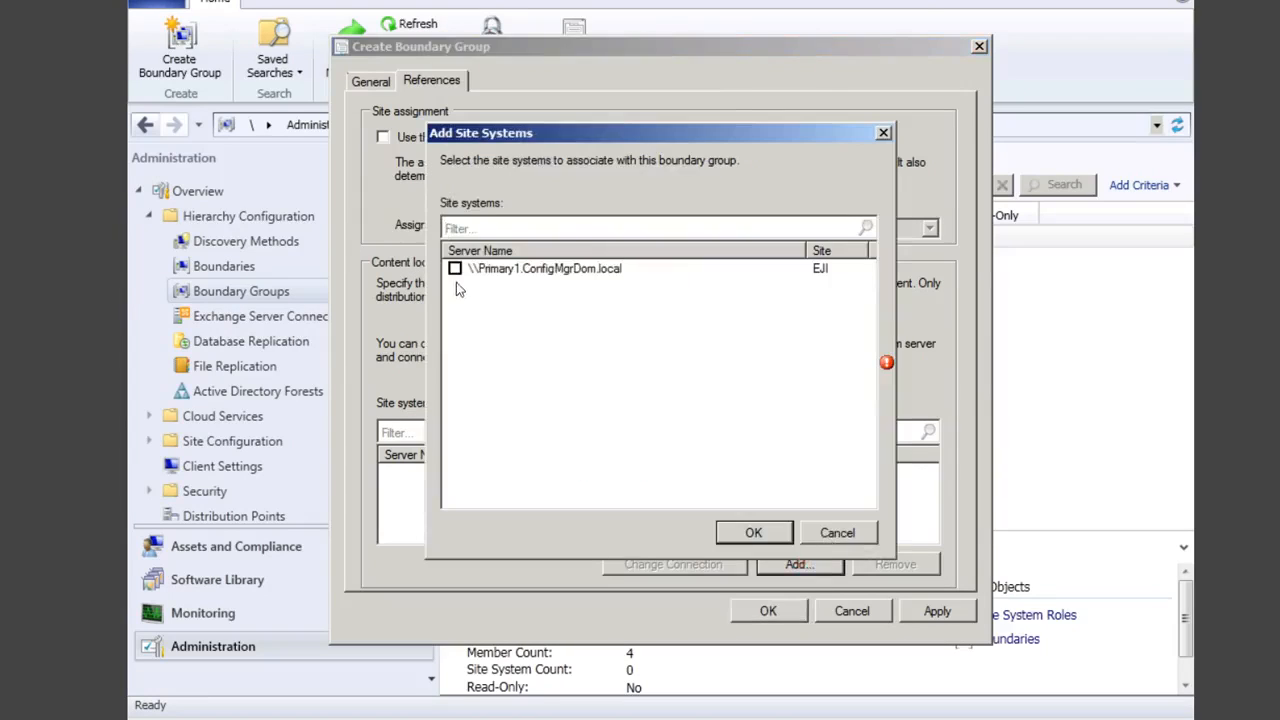
click(455, 268)
click(754, 533)
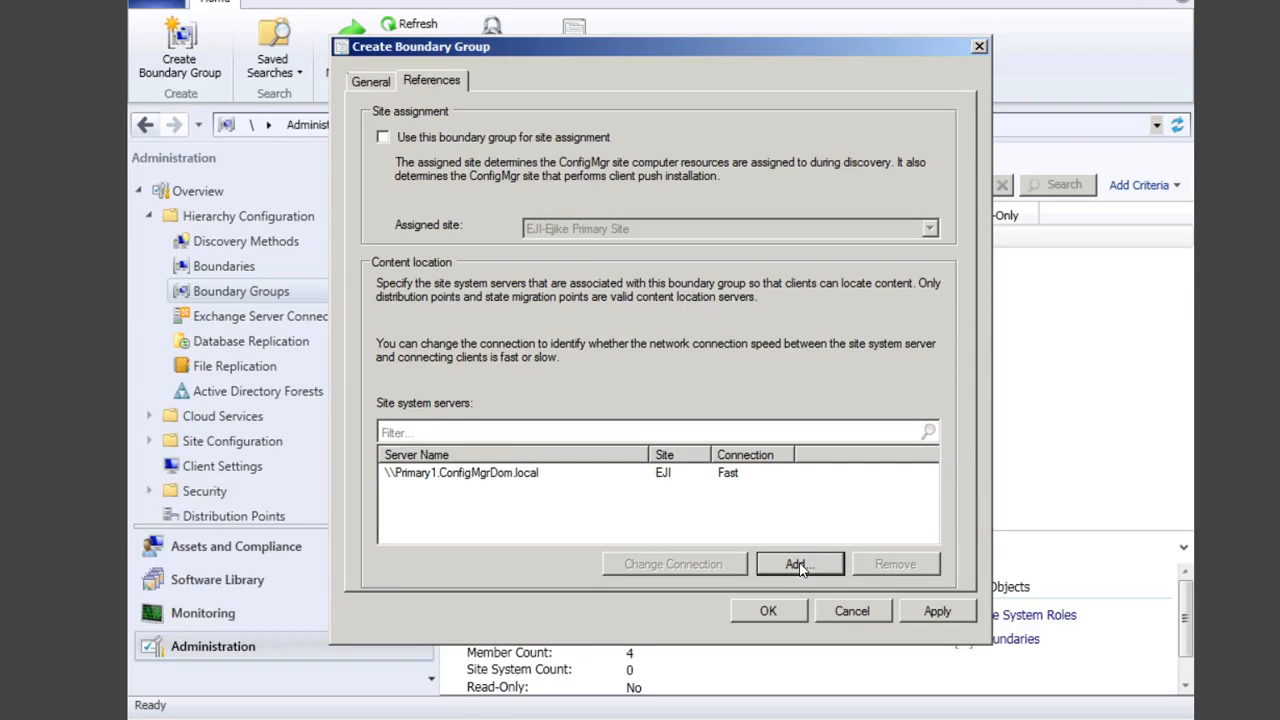
click(932, 612)
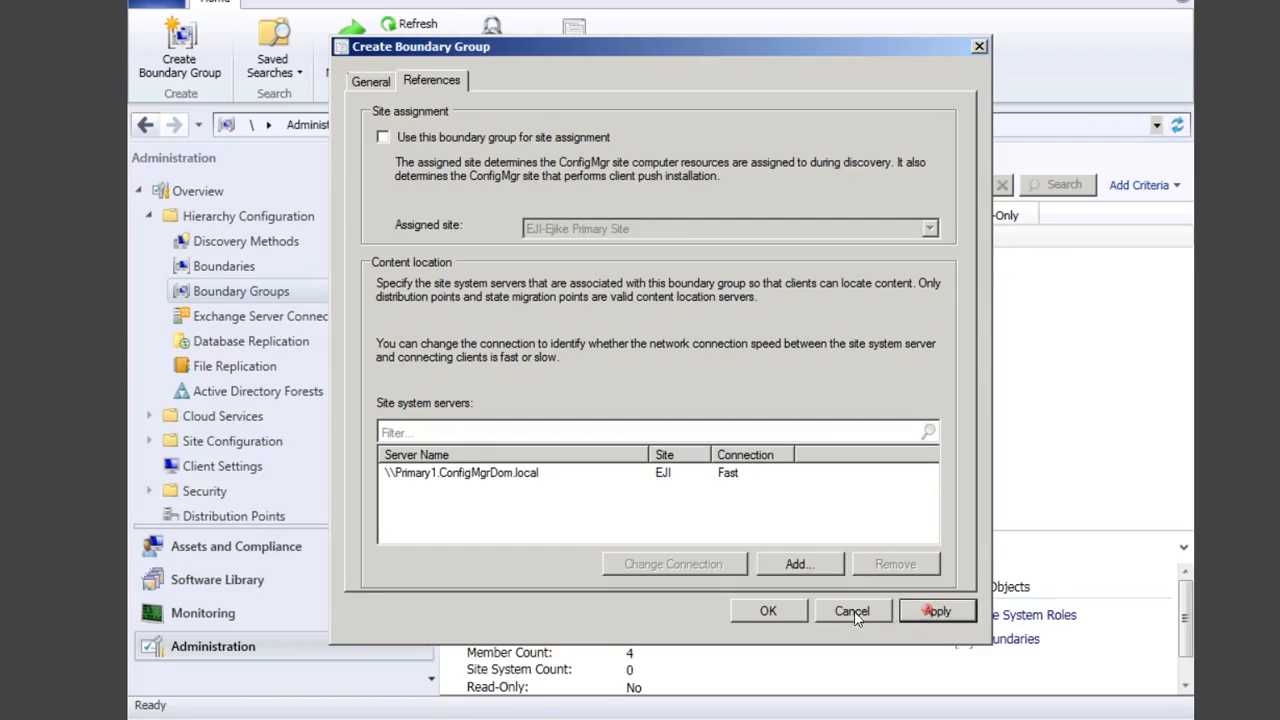
click(771, 609)
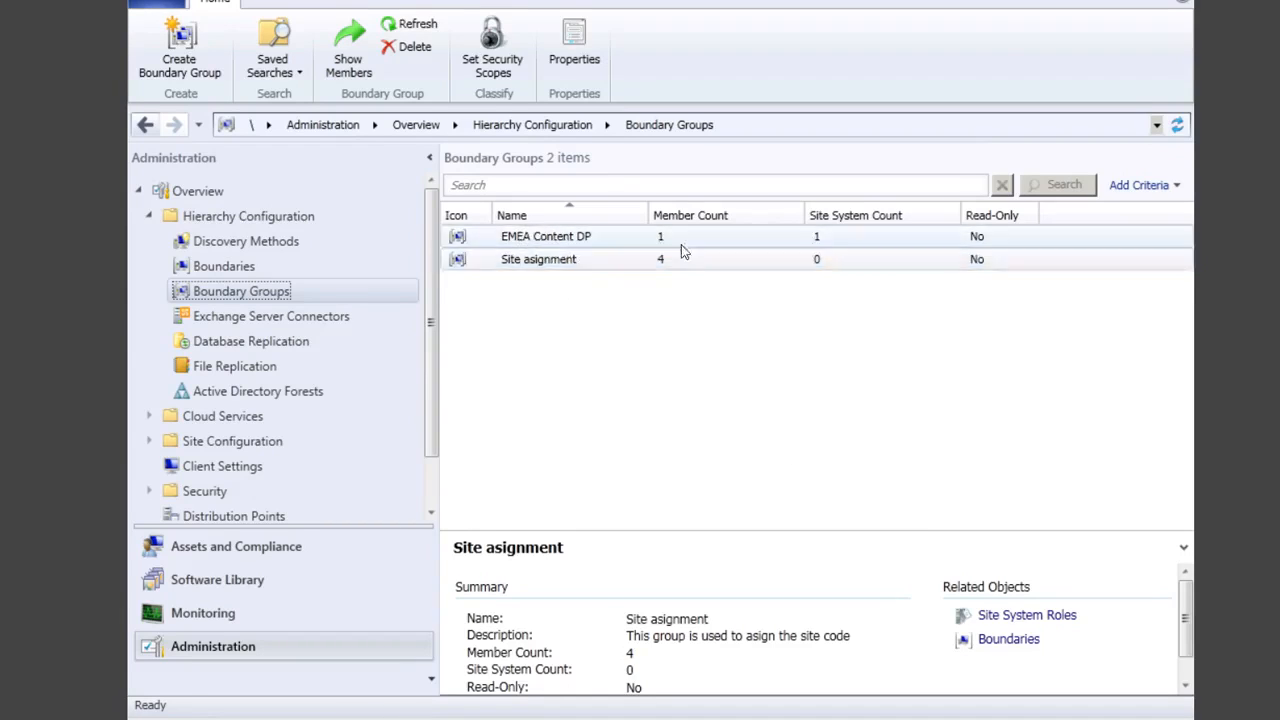
click(545, 262)
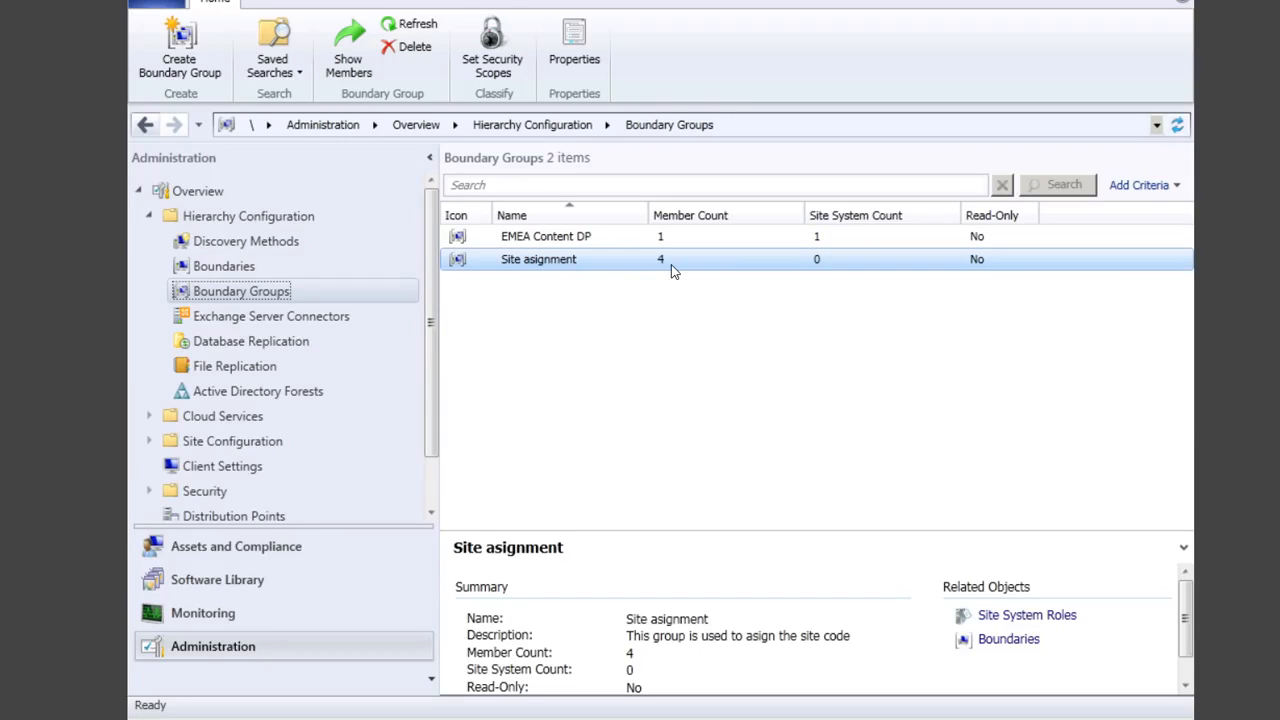
Step: Open Active Directory System Discovery properties and enable it
click(277, 243)
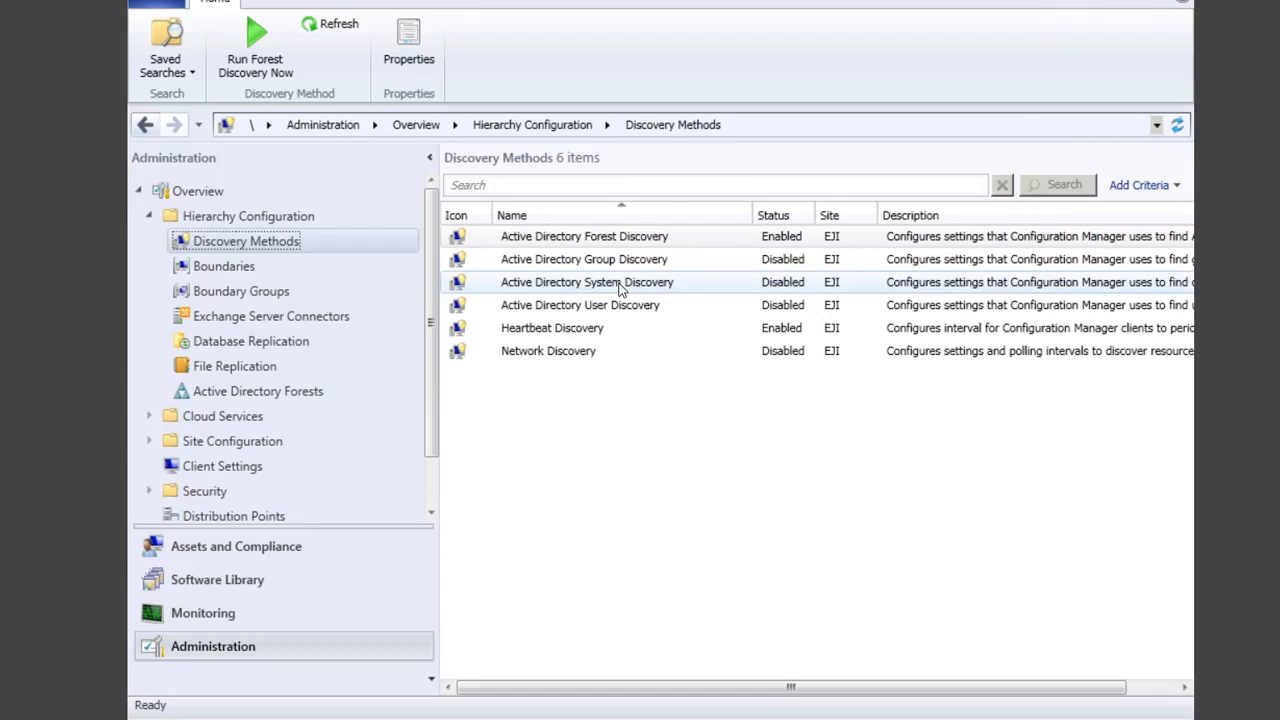
right_click(618, 287)
click(668, 356)
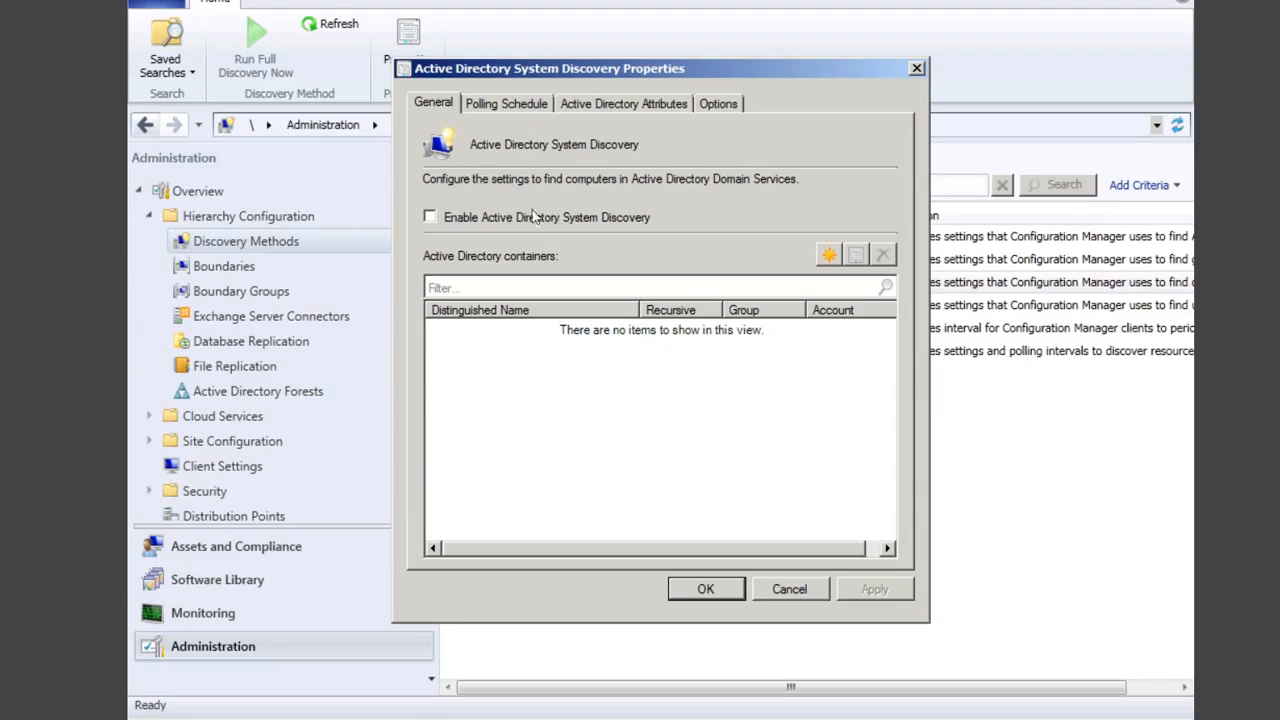
click(476, 219)
click(428, 218)
Step: Add a search container pointing at the ConfigMgrDom domain root instead of Computers
click(829, 255)
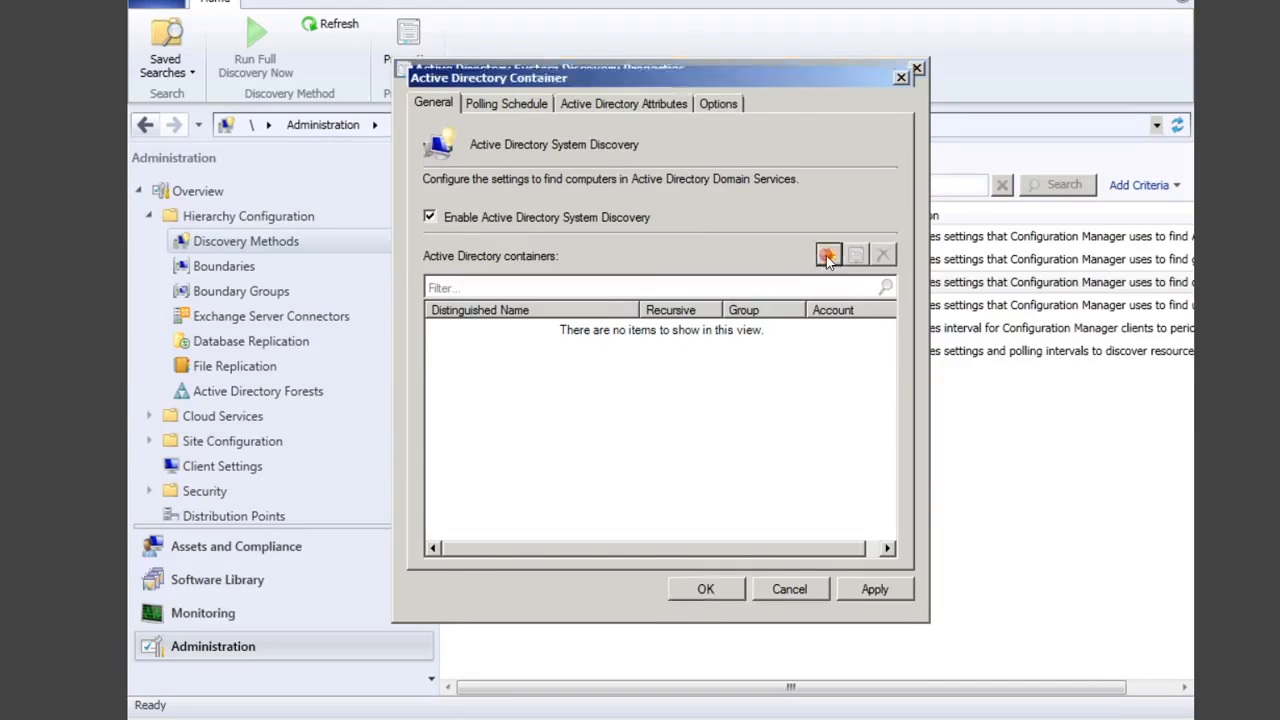
click(829, 272)
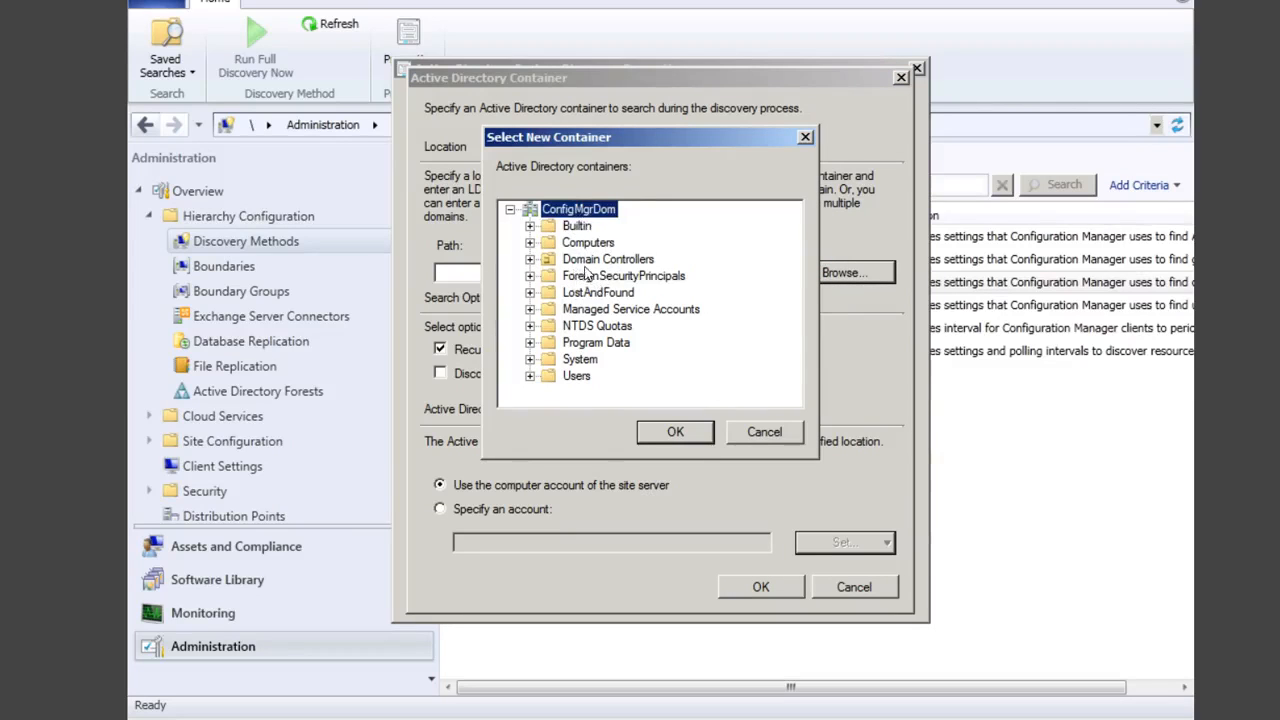
click(553, 243)
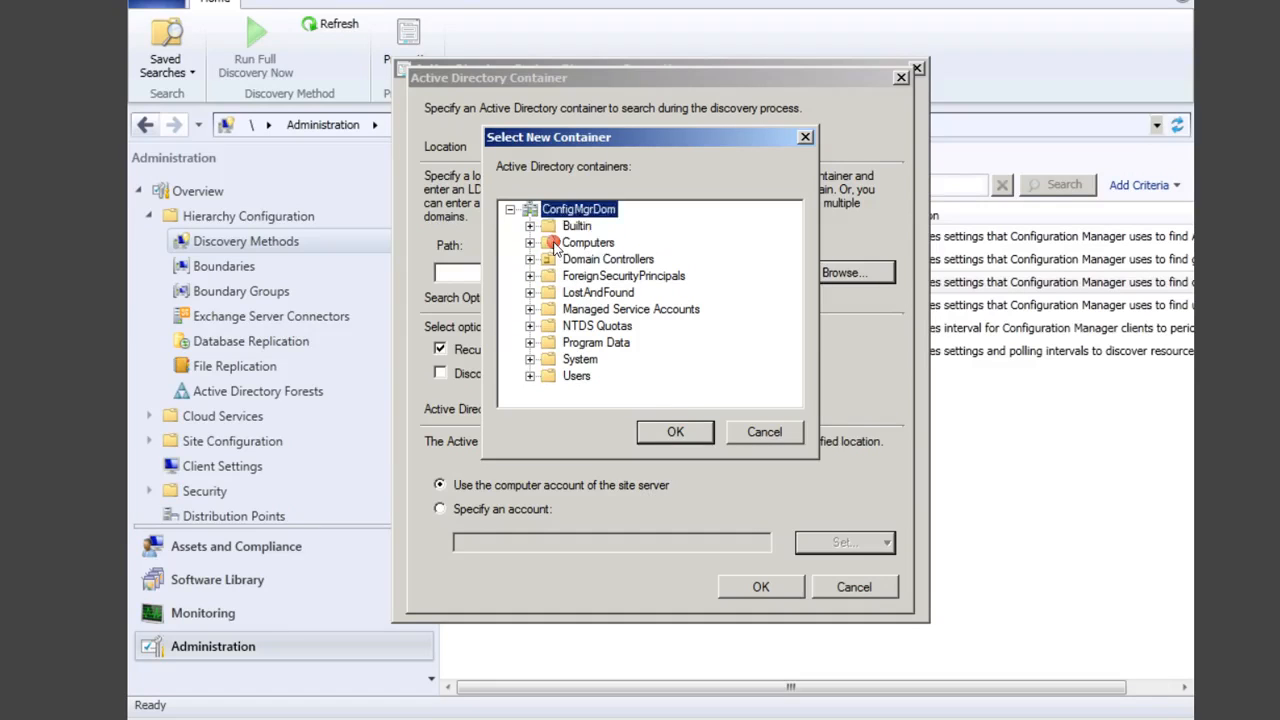
click(673, 430)
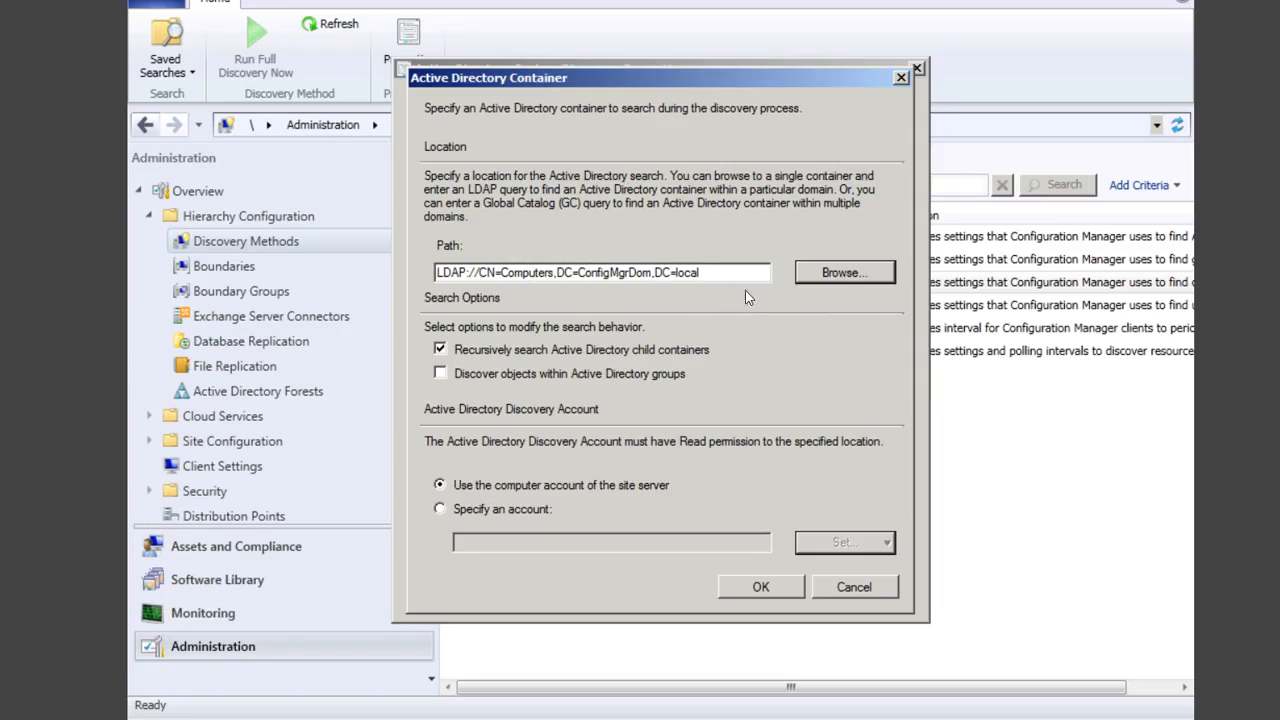
click(842, 273)
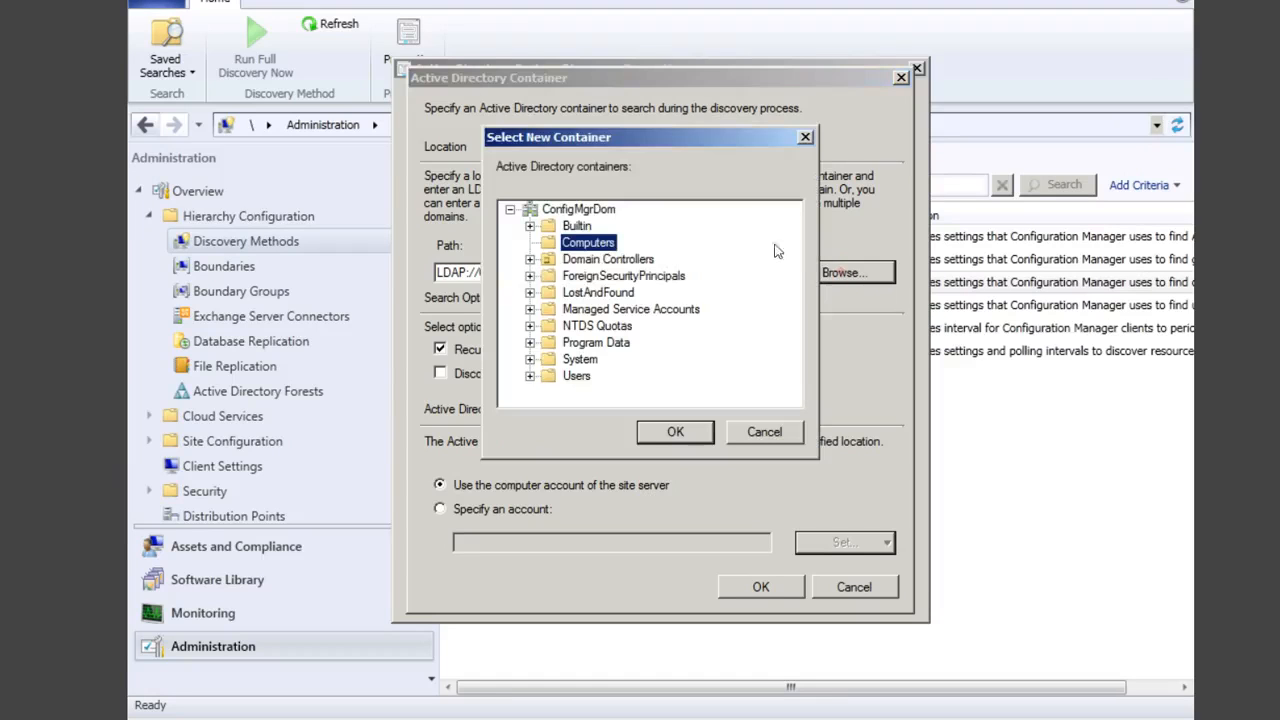
click(595, 208)
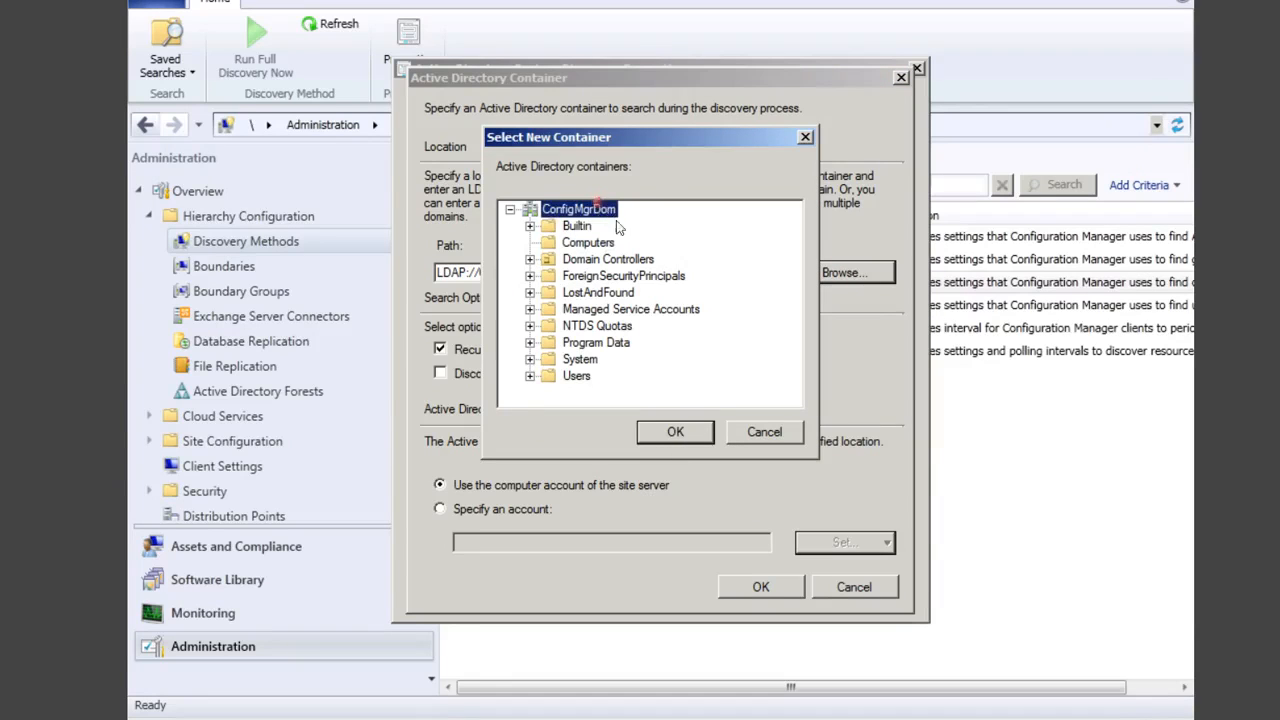
click(678, 431)
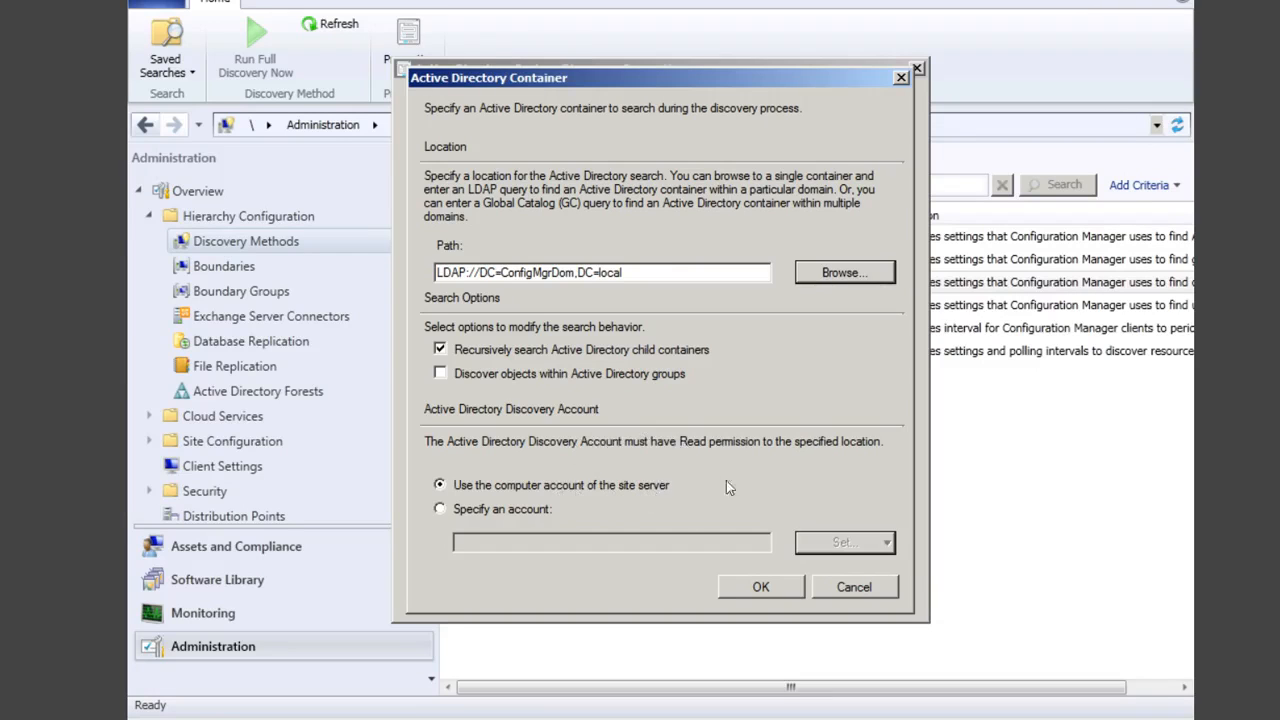
Step: Use the site server's computer account for the domain container and add it to System Discovery
click(447, 510)
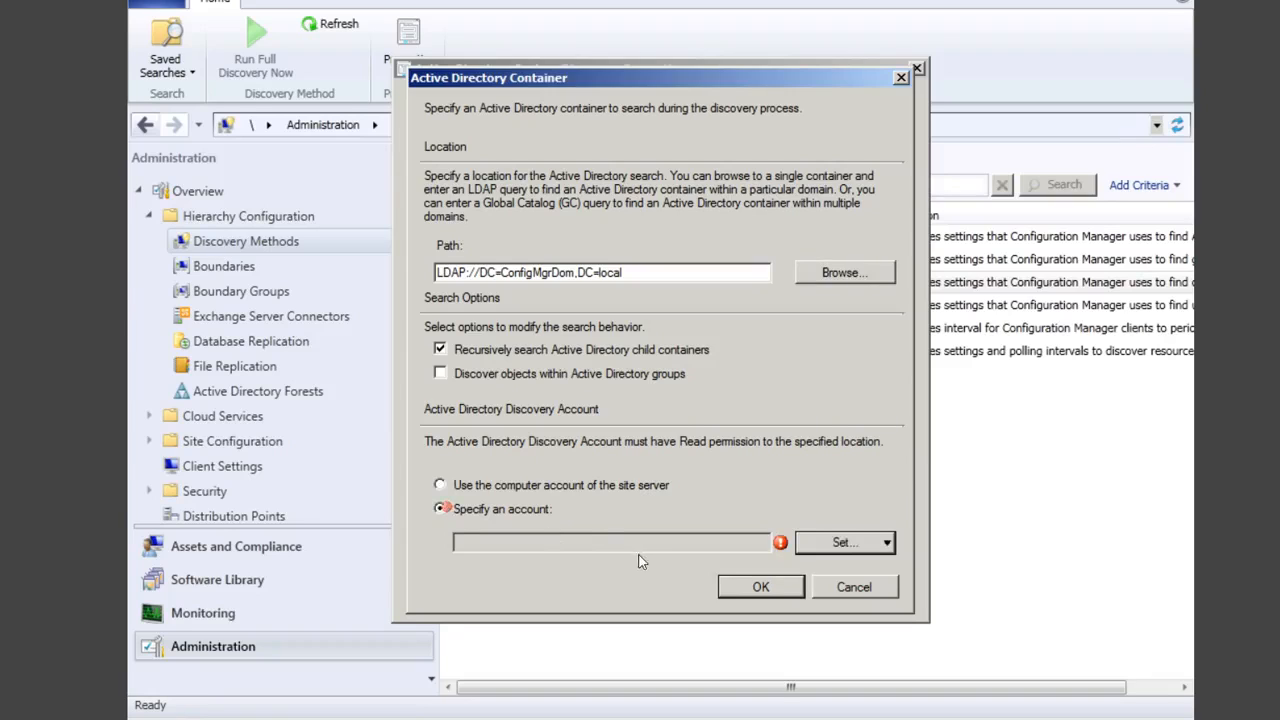
click(887, 542)
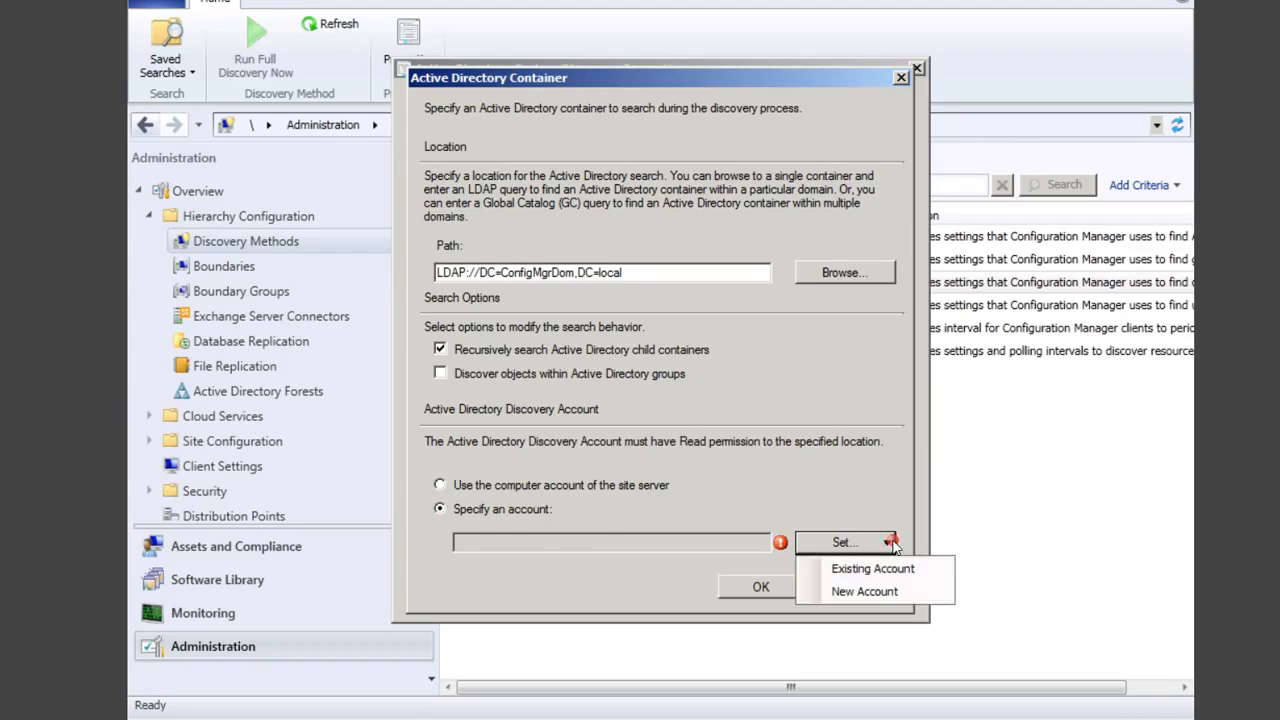
click(862, 591)
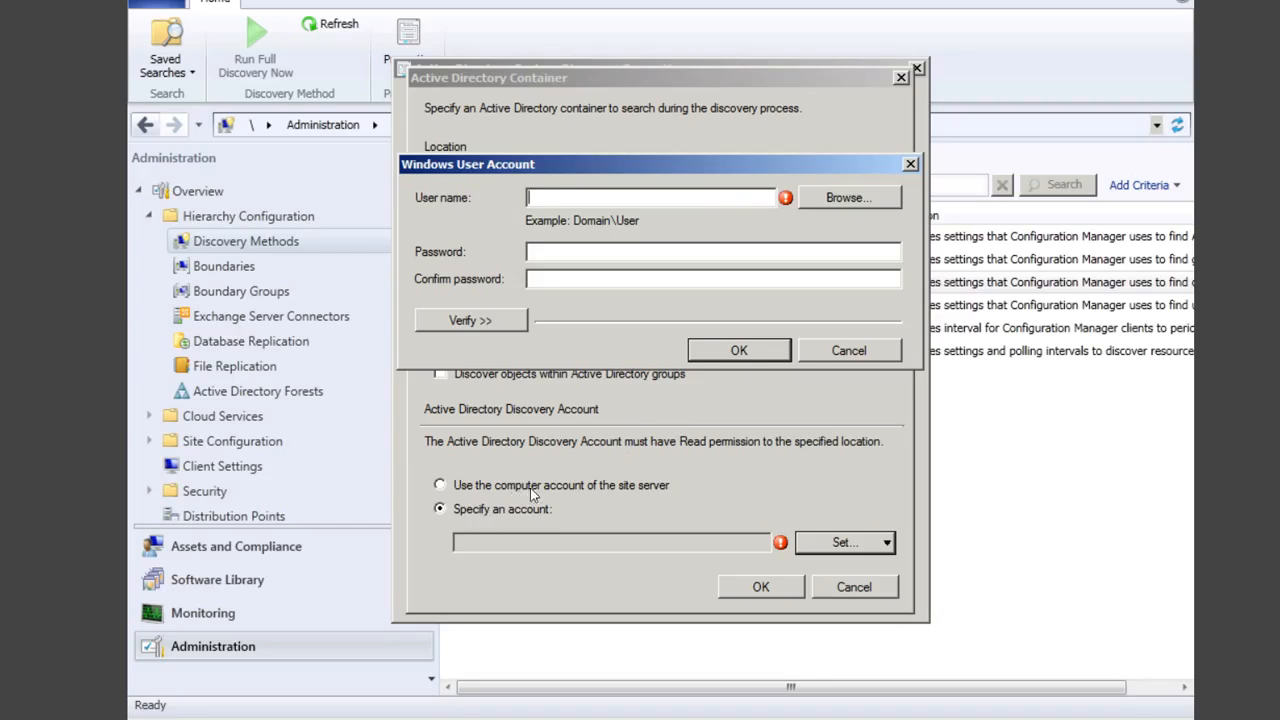
click(853, 350)
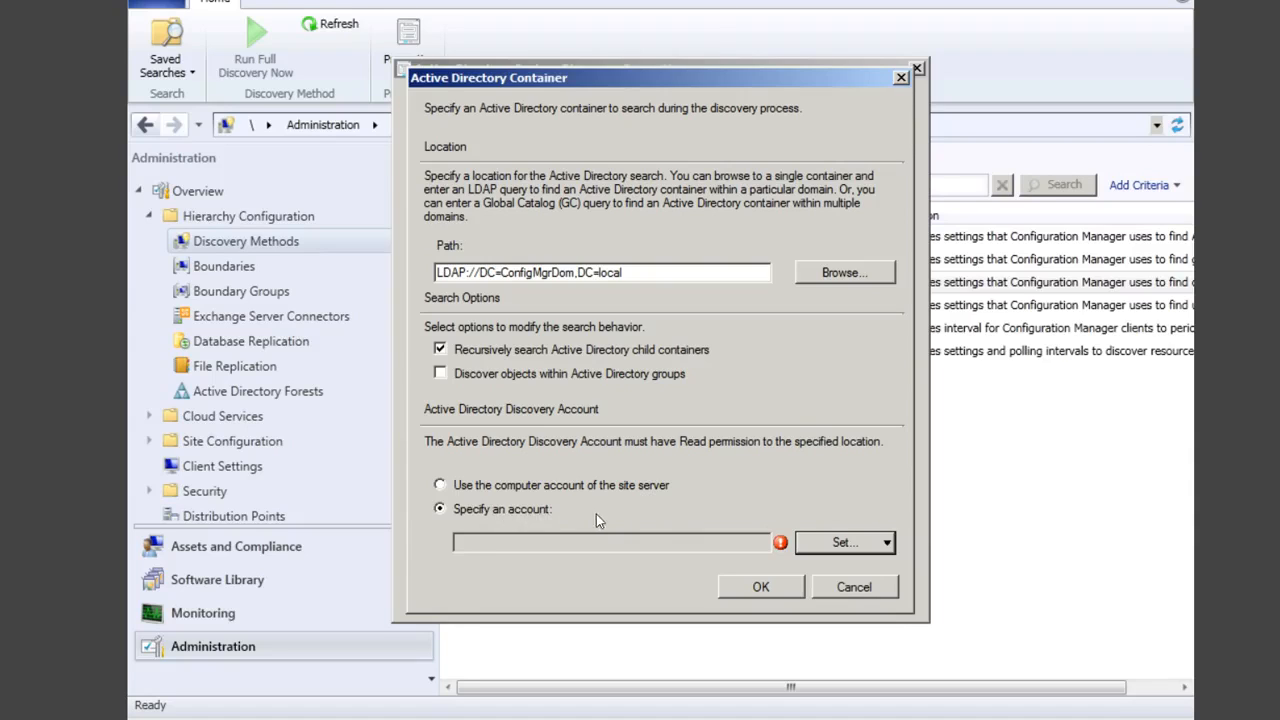
click(478, 487)
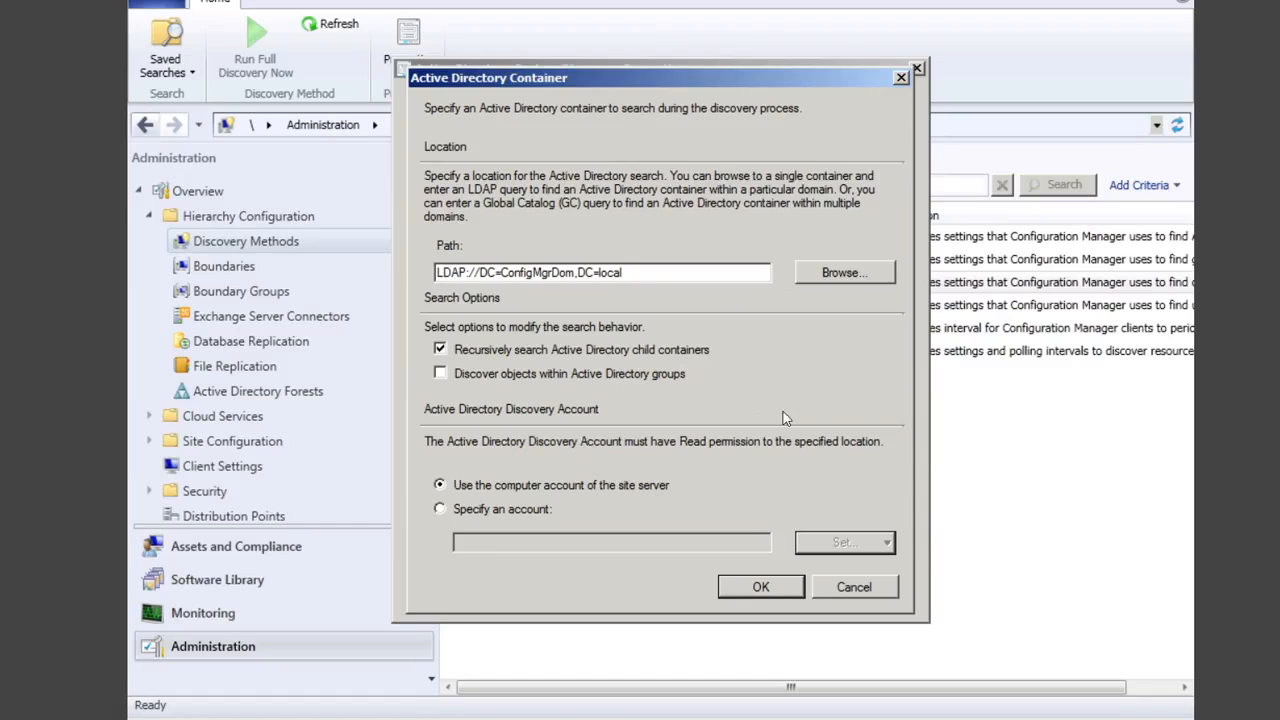
click(760, 587)
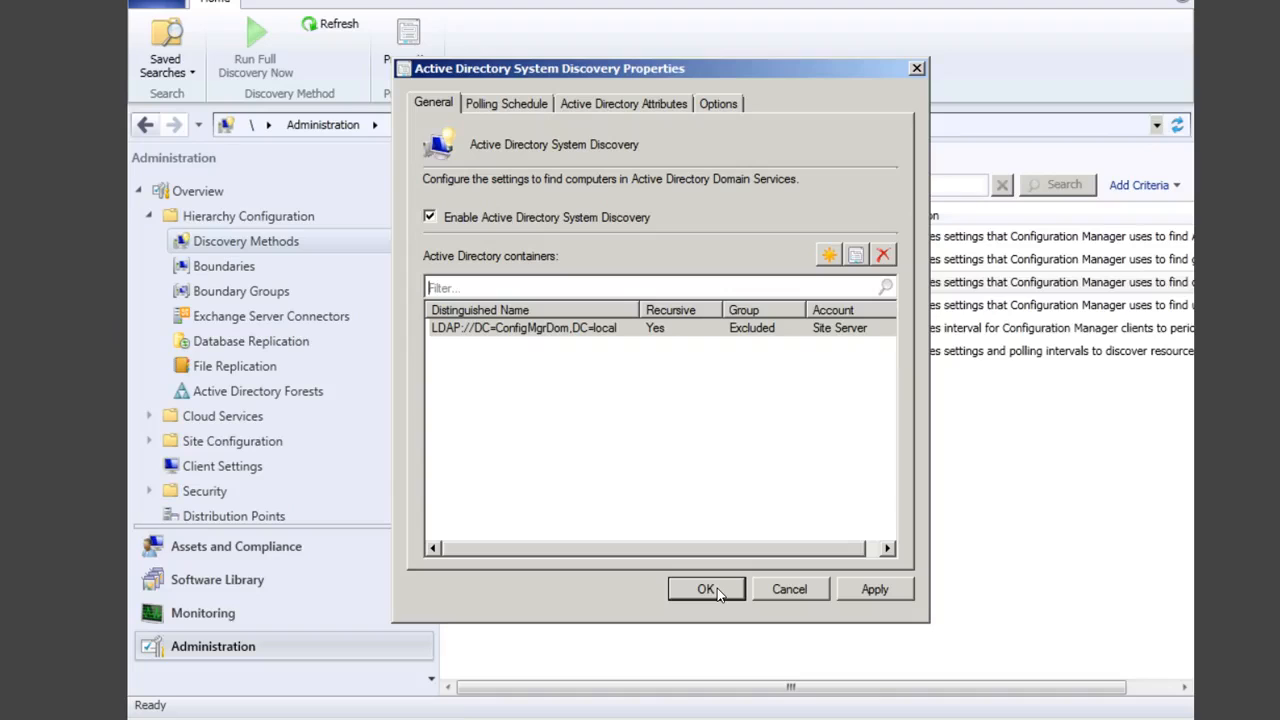
Step: Review Polling Schedule, Attributes and Options, then apply, run full discovery now, and close
click(519, 108)
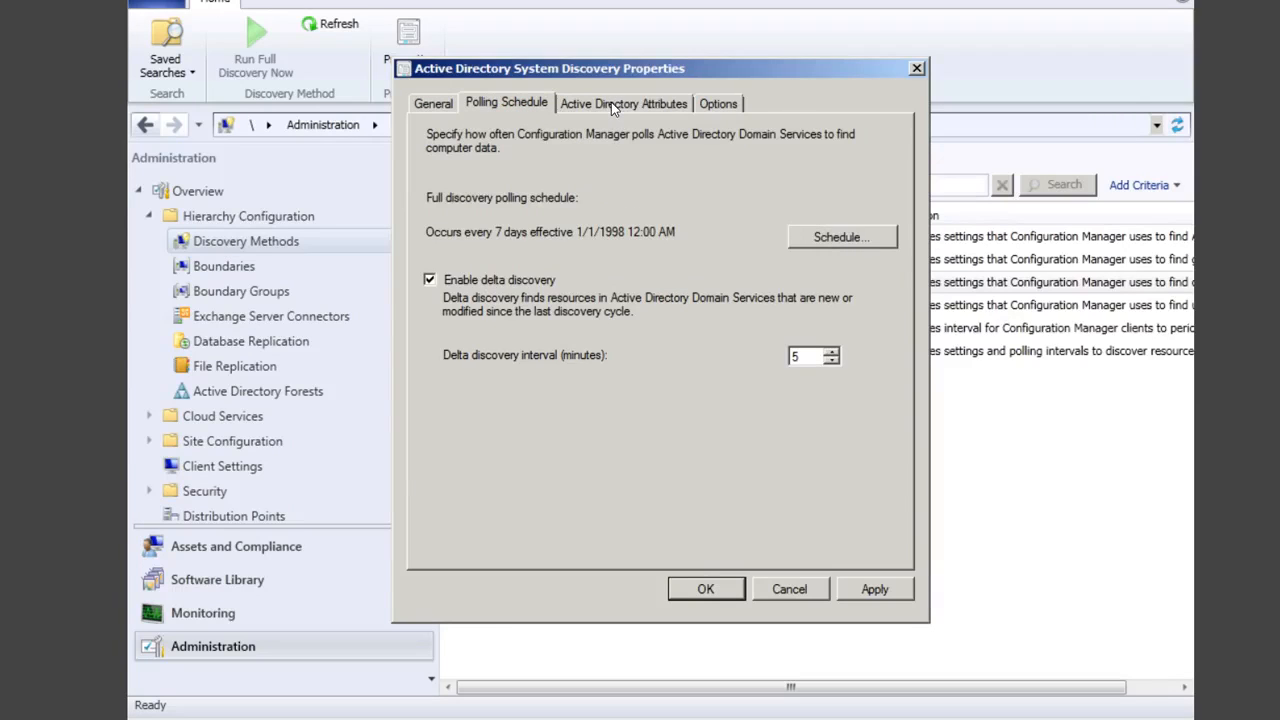
click(612, 102)
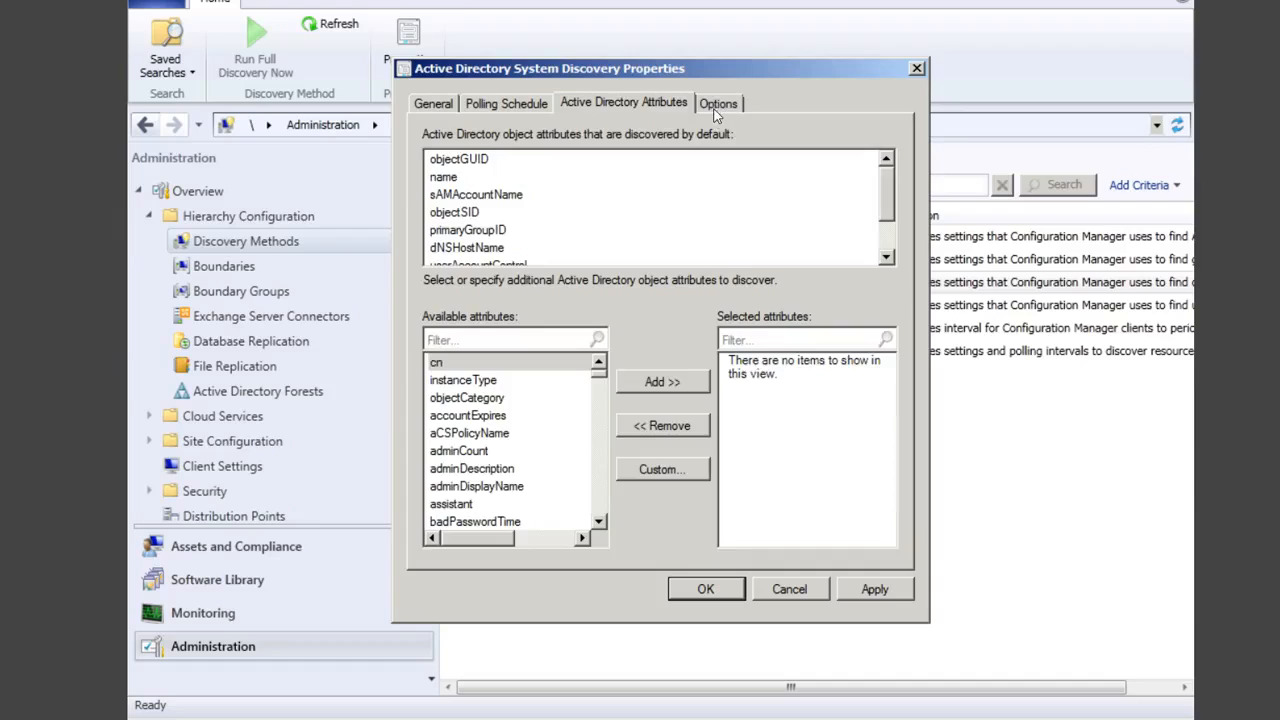
click(716, 108)
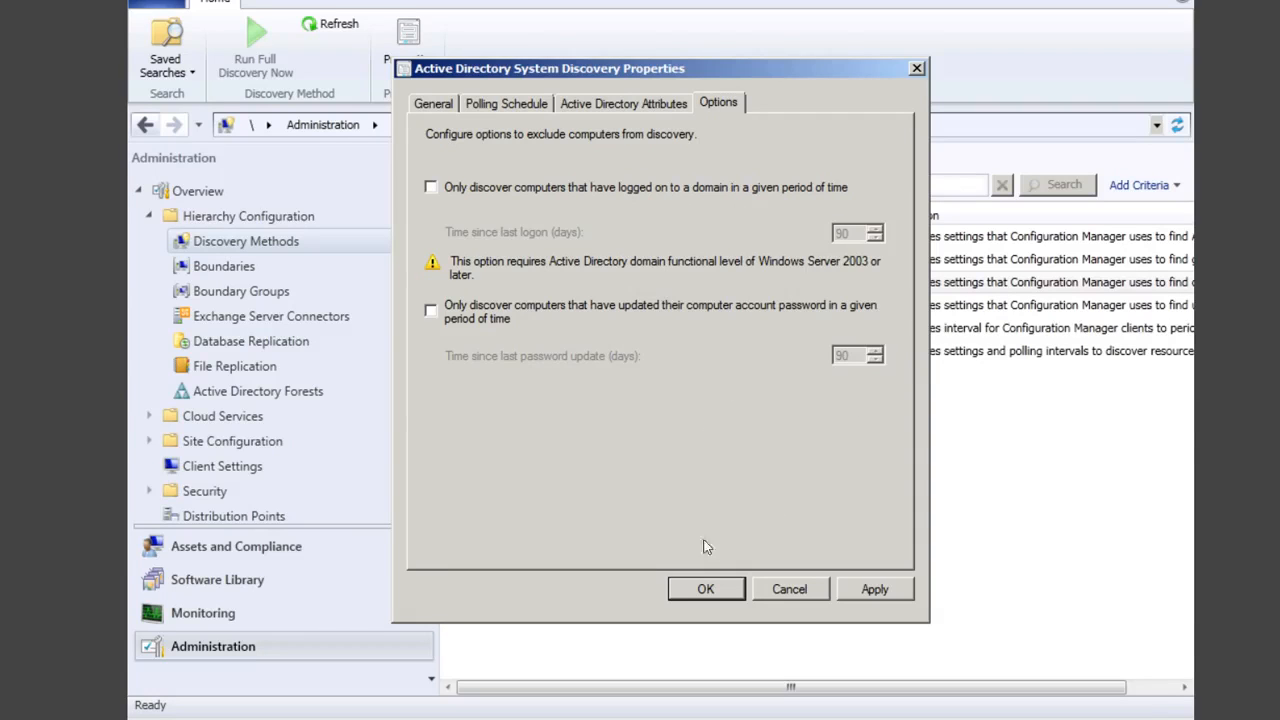
click(875, 590)
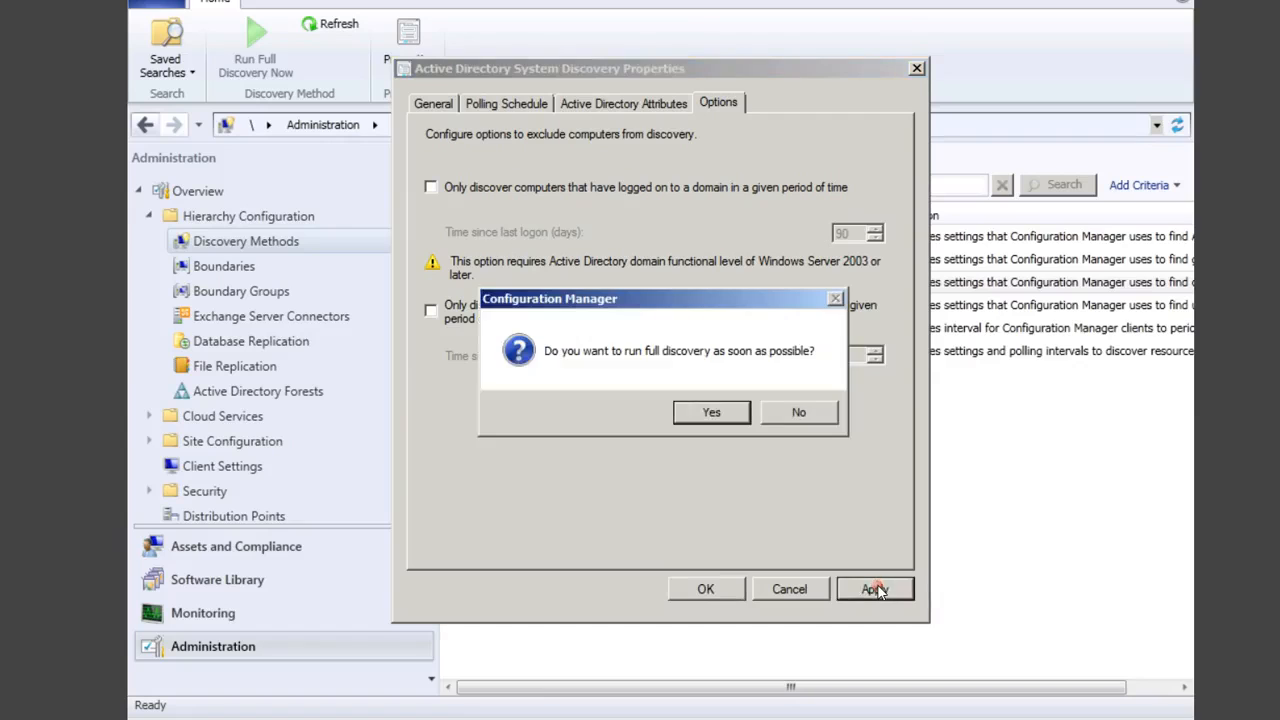
click(712, 412)
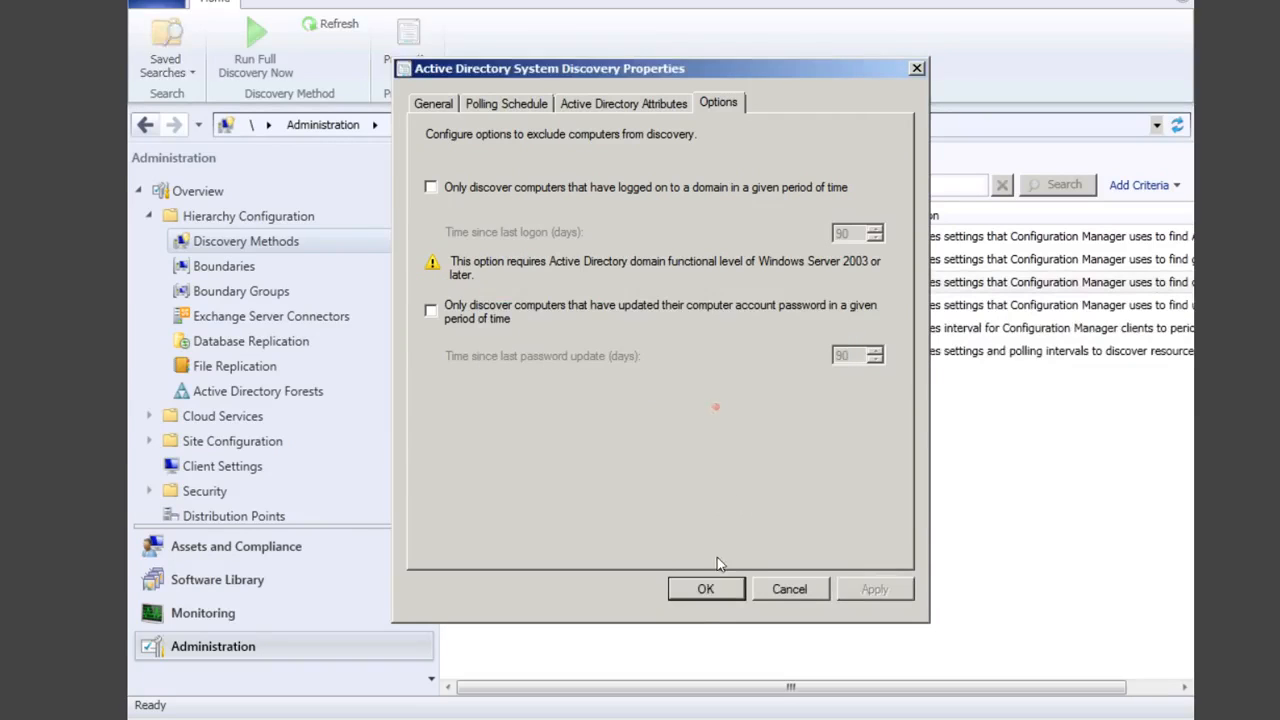
click(704, 591)
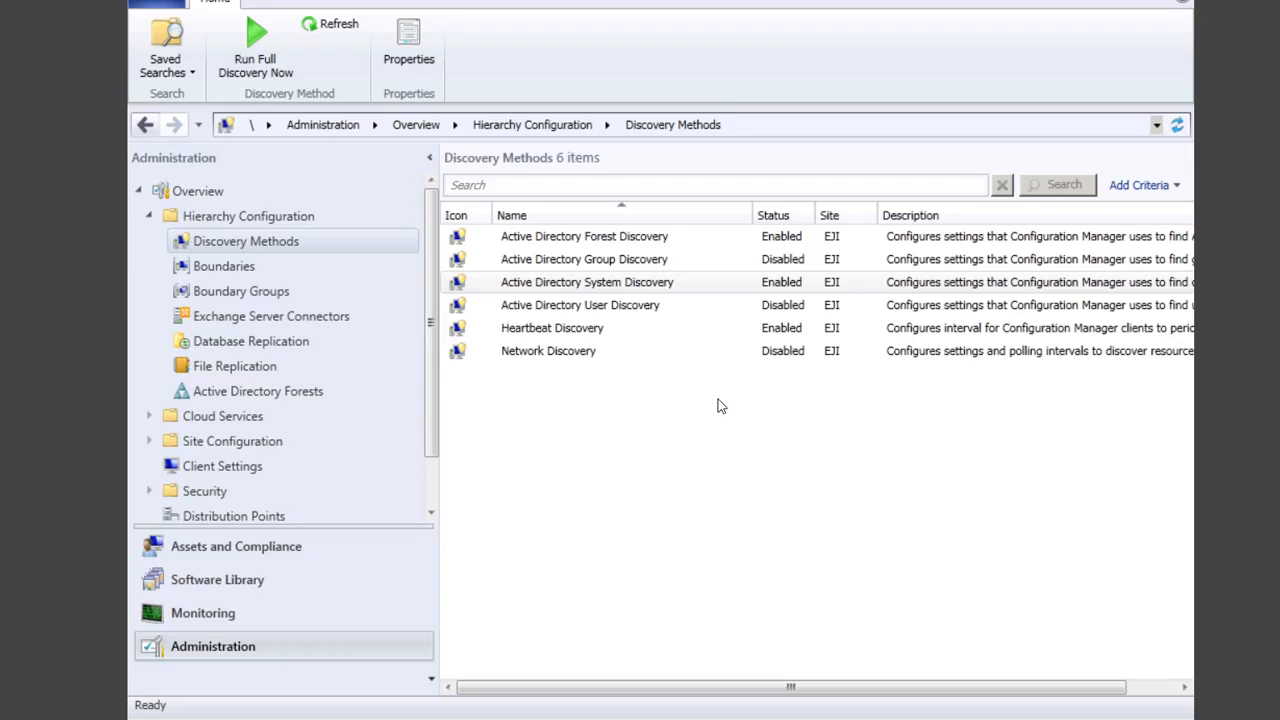
Step: Review client status in Assets and Compliance > Devices, then return to Administration
click(258, 547)
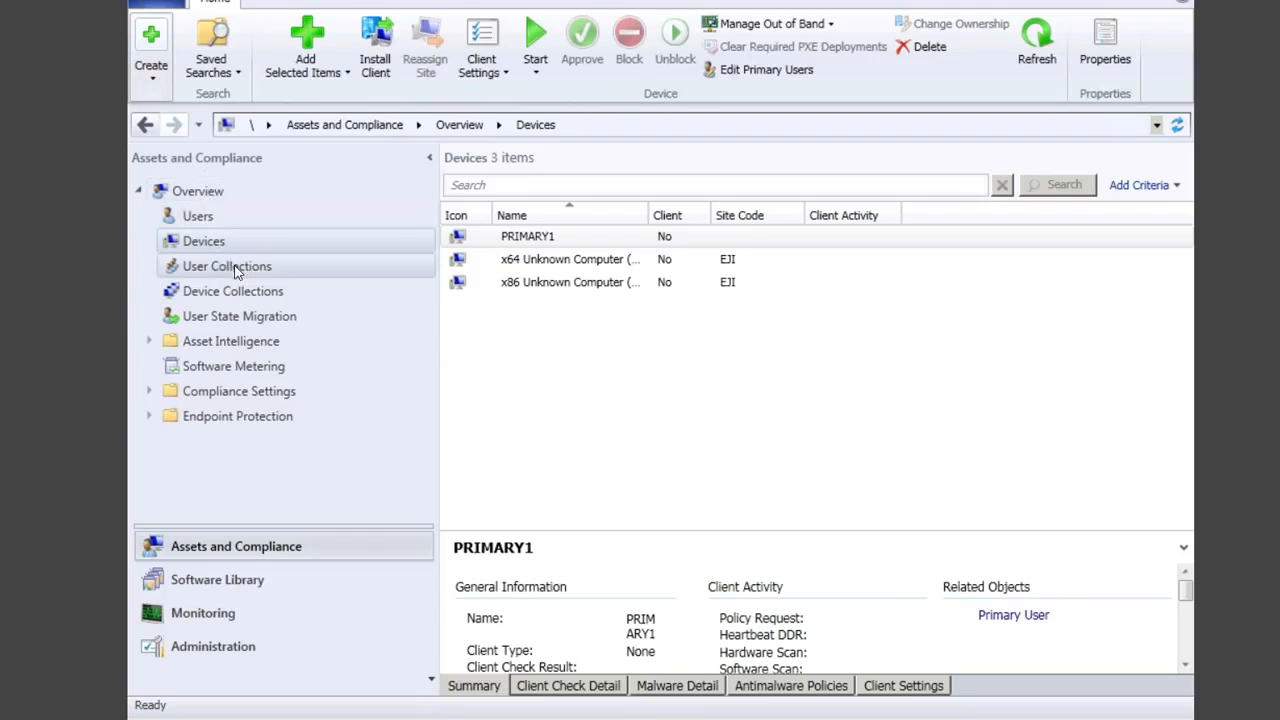
click(205, 199)
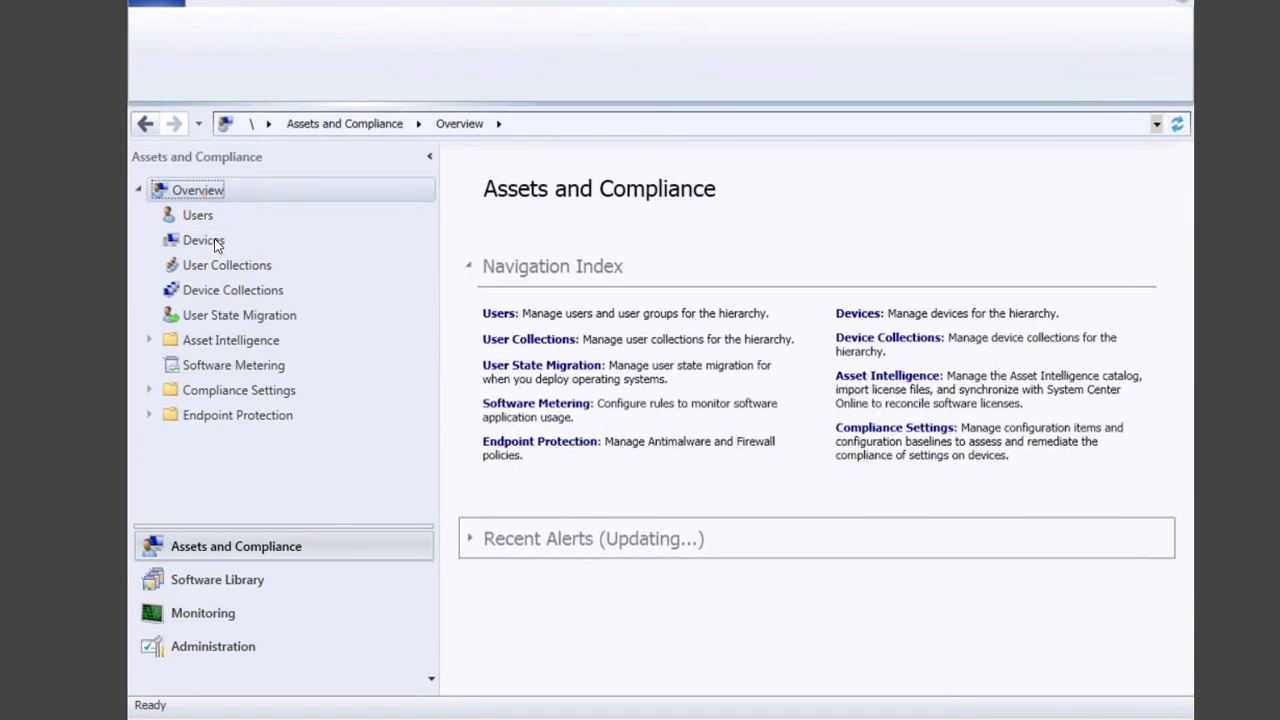
click(213, 243)
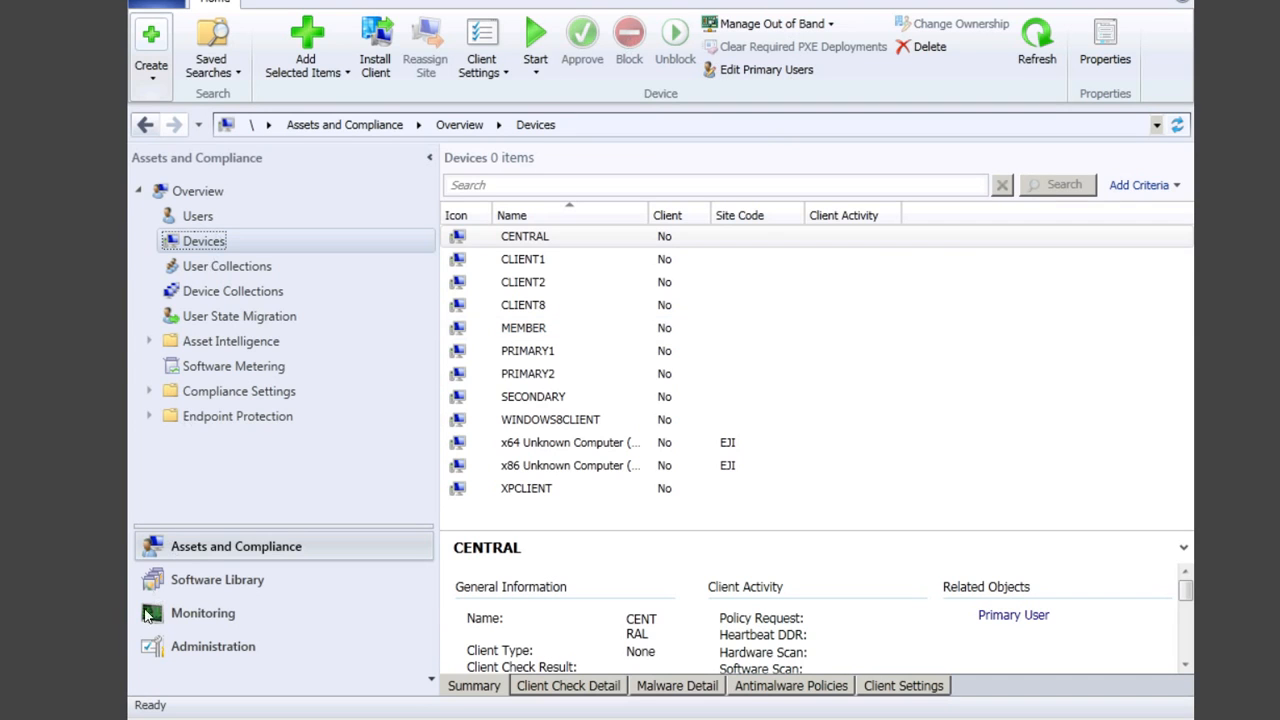
click(217, 643)
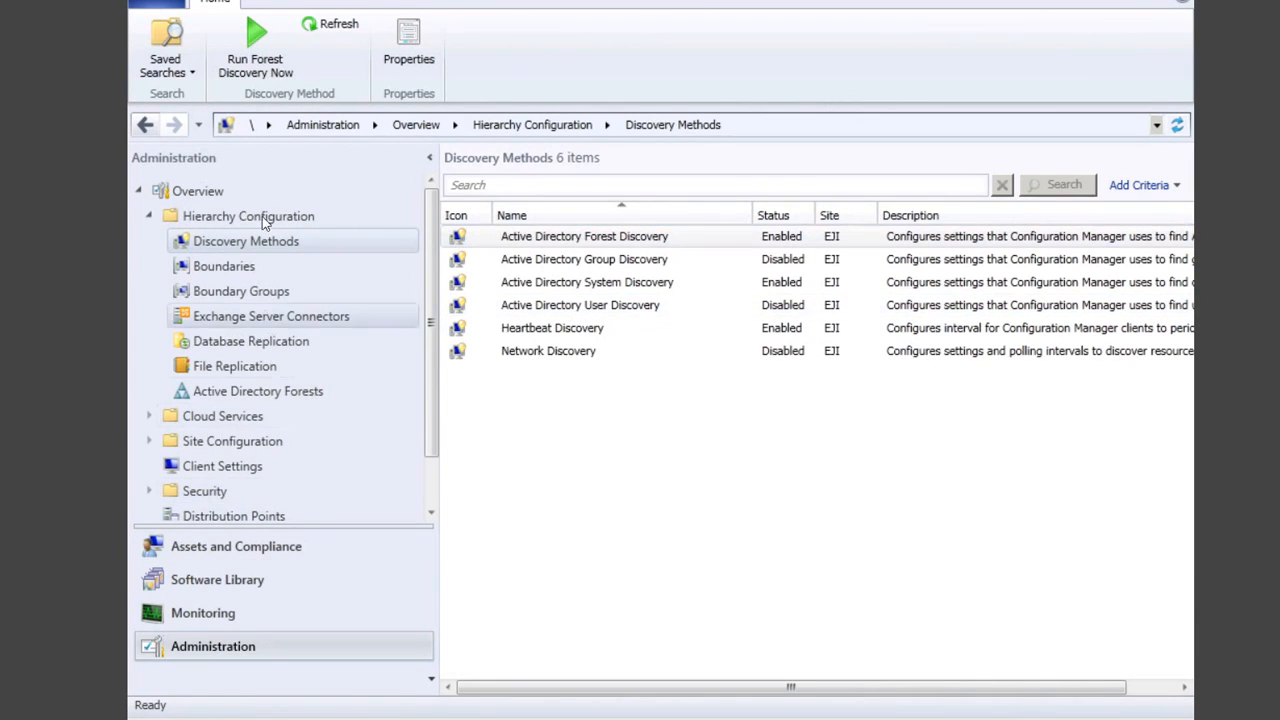
Step: Go to Site Configuration > Sites and show the Client Installation Settings options for EJI
click(200, 192)
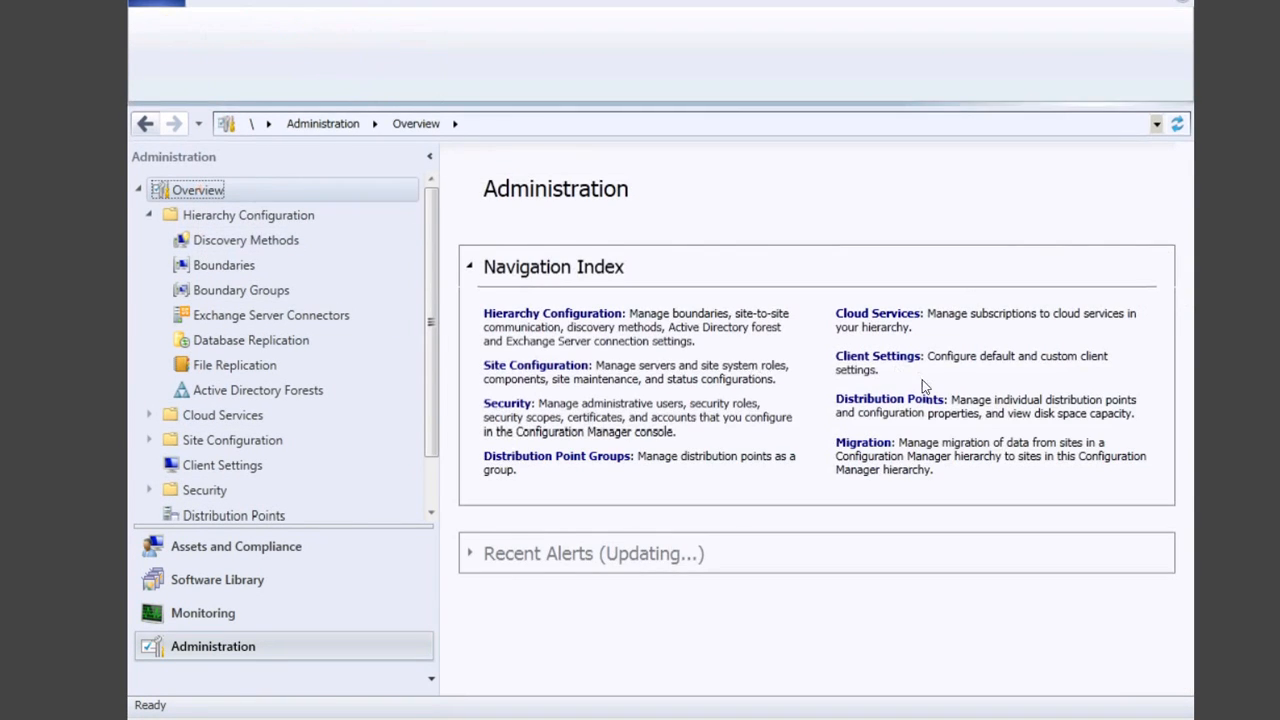
click(895, 360)
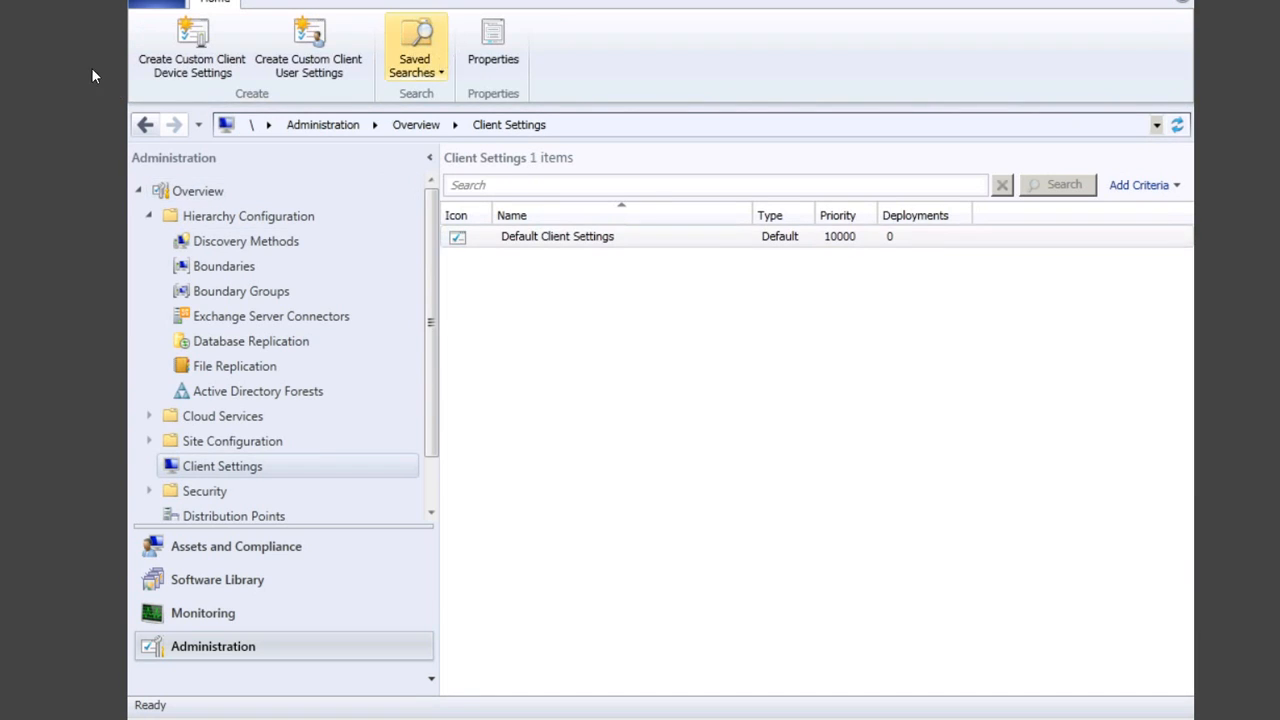
click(141, 127)
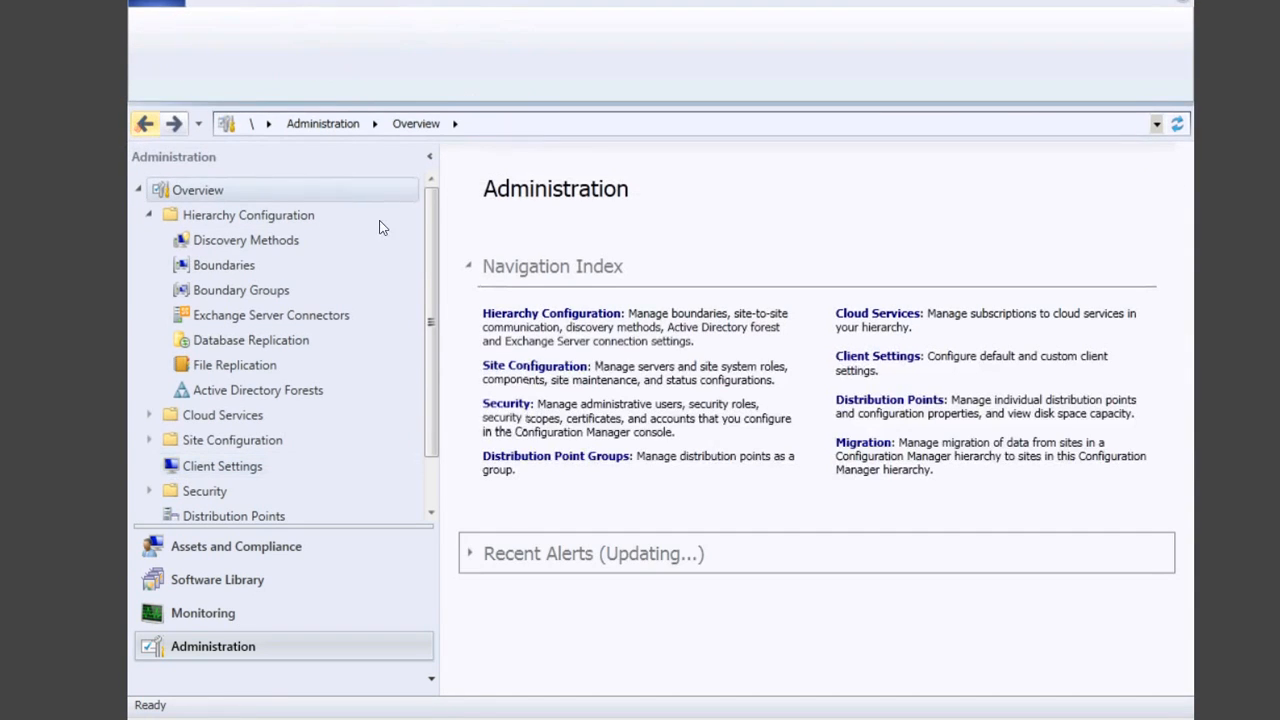
click(547, 369)
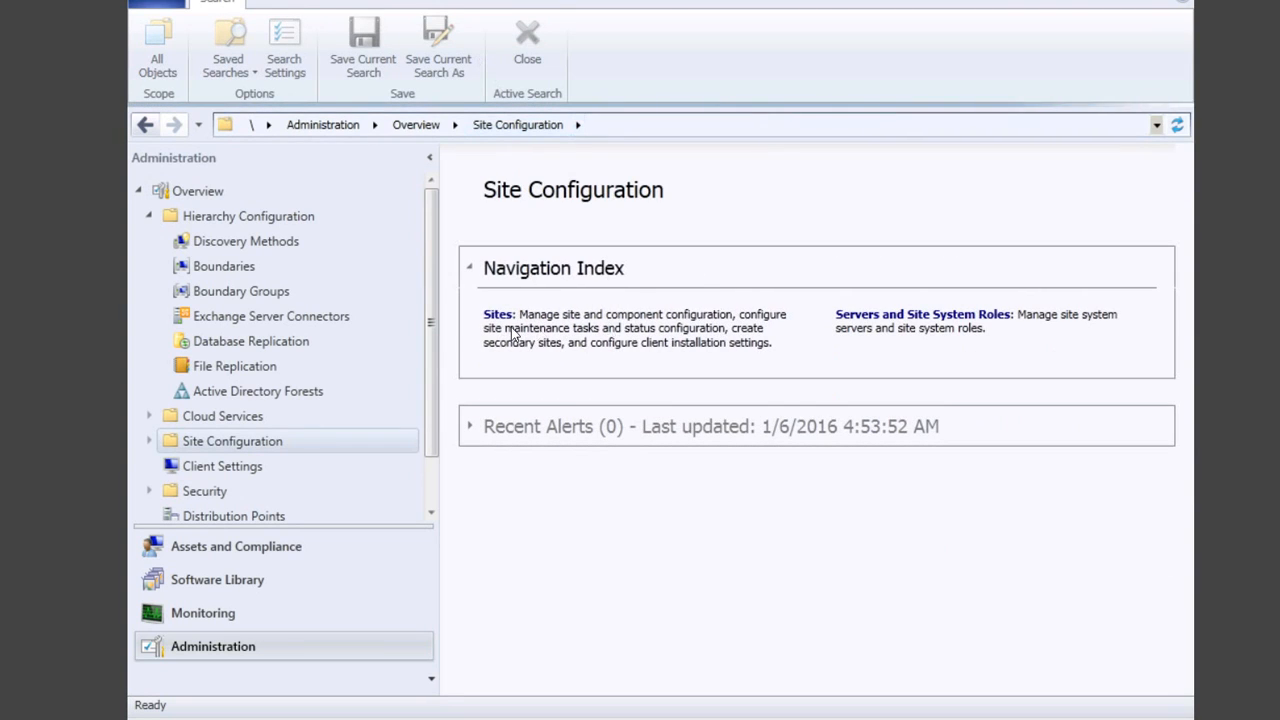
click(498, 314)
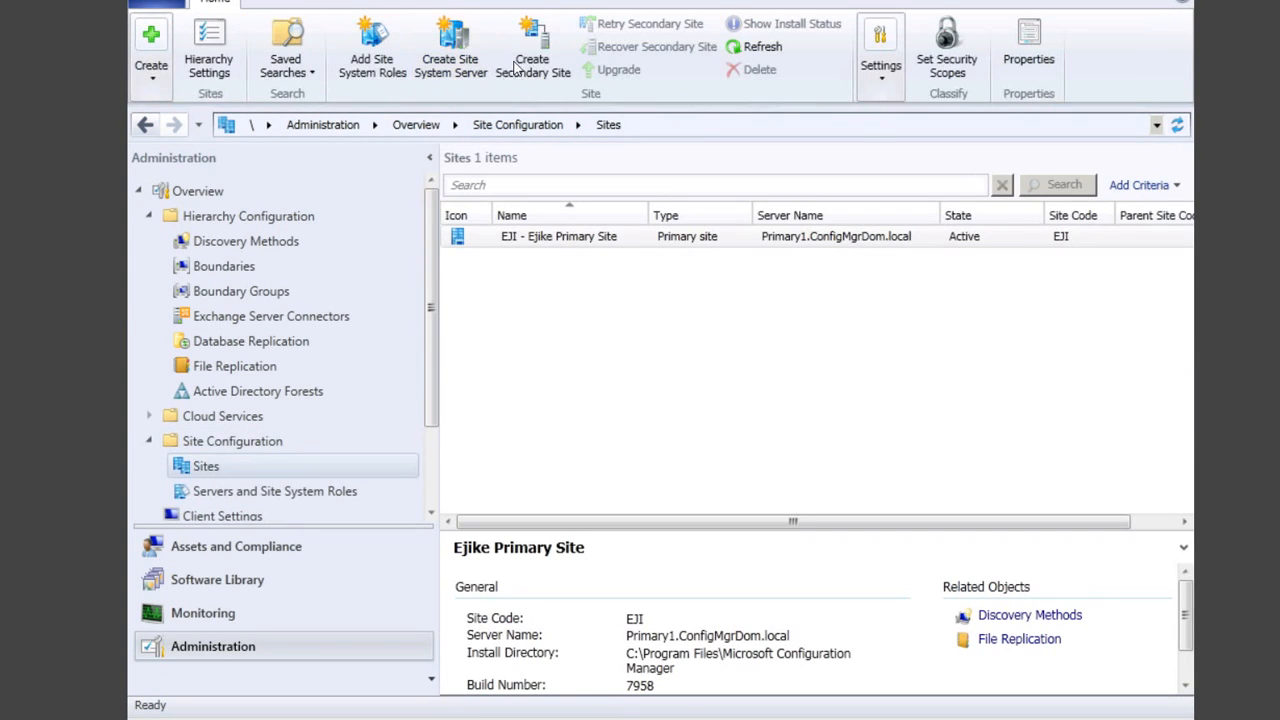
click(881, 92)
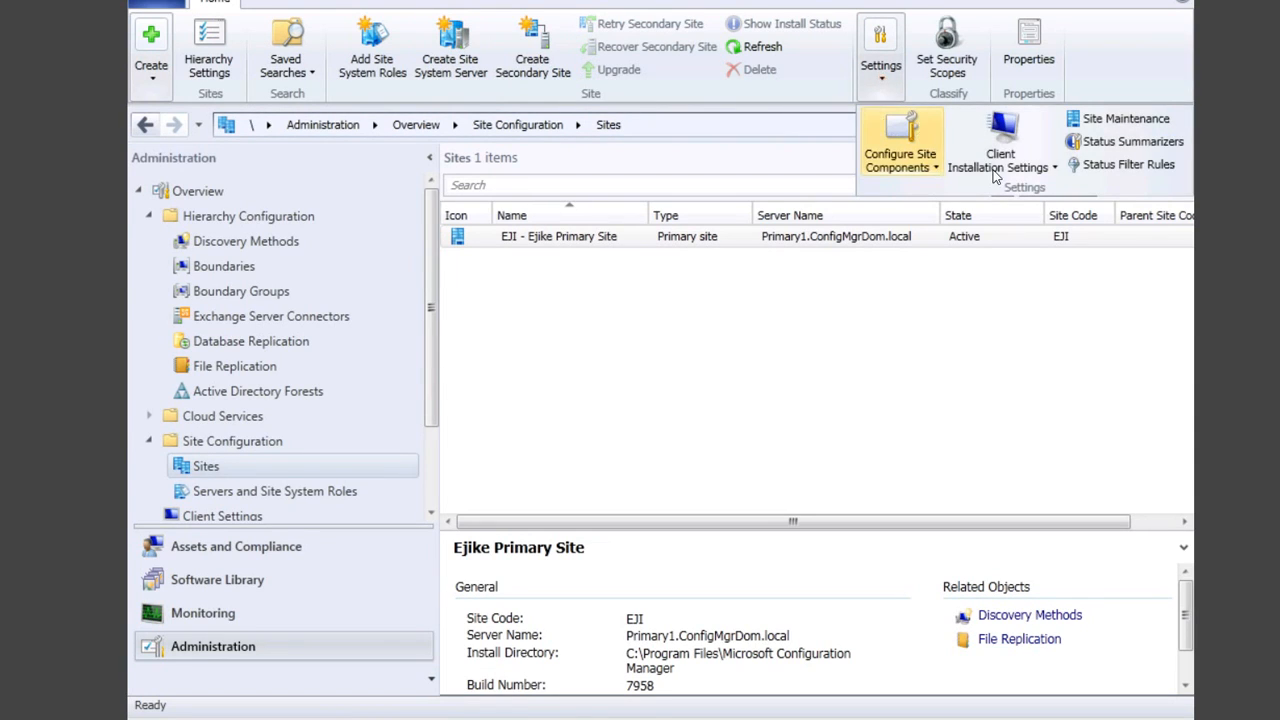
click(1042, 170)
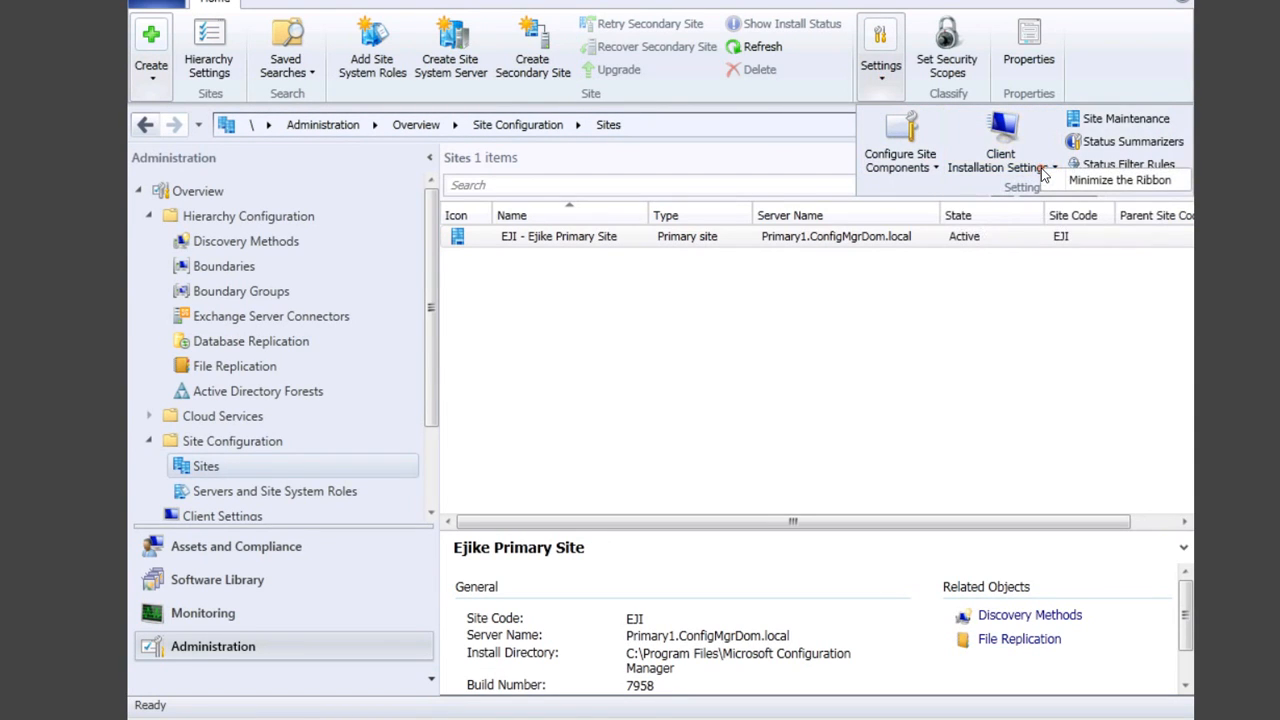
click(1040, 168)
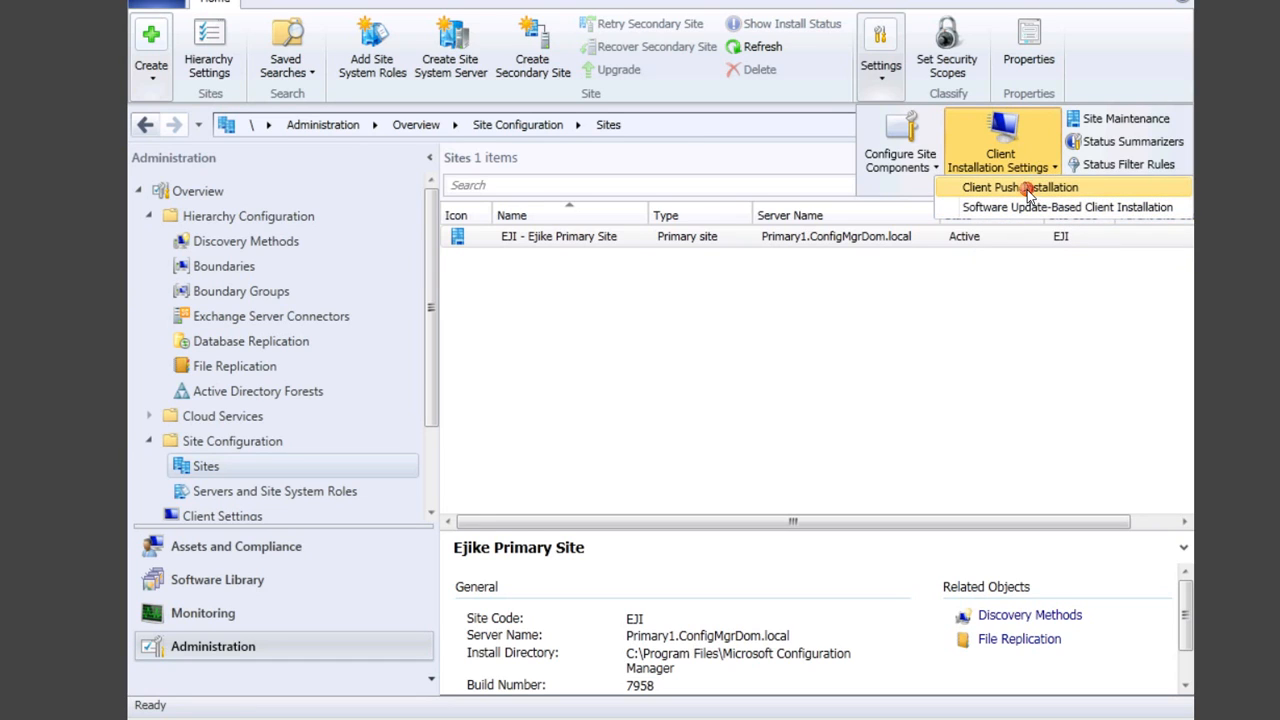
Step: In Client Push Installation Properties, enable site-wide push and begin a new account on Accounts
click(1028, 188)
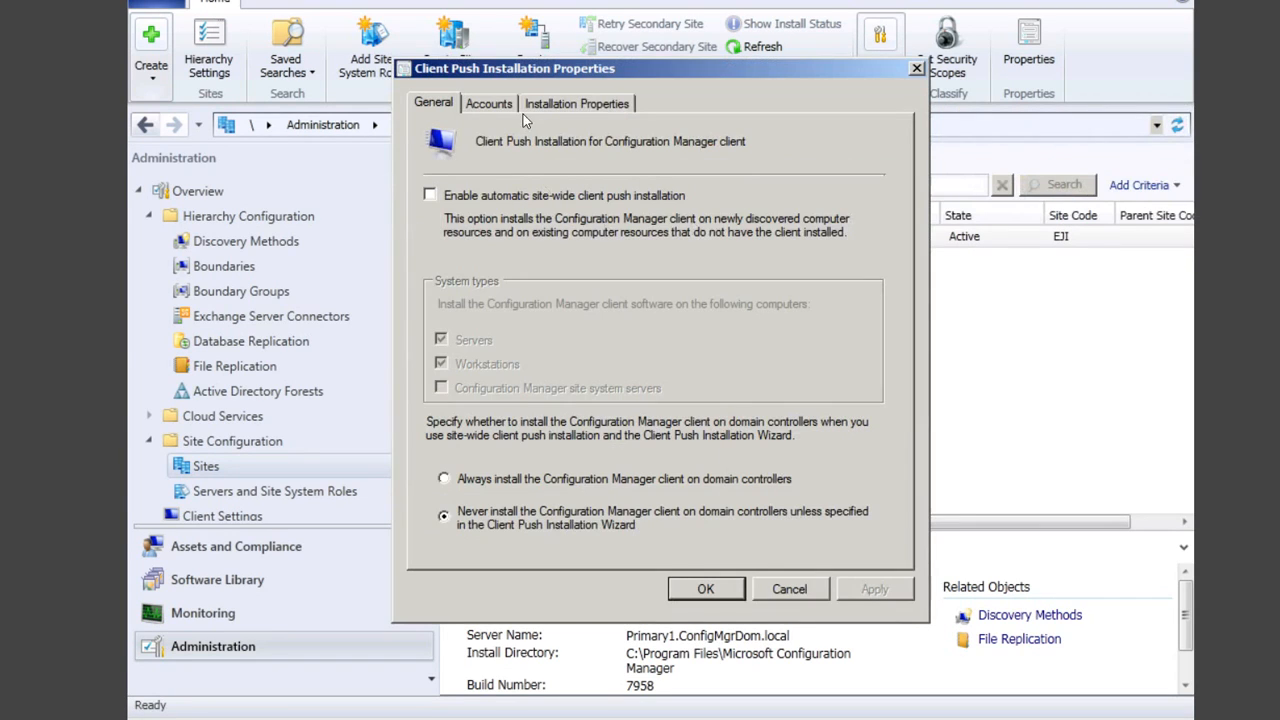
click(452, 196)
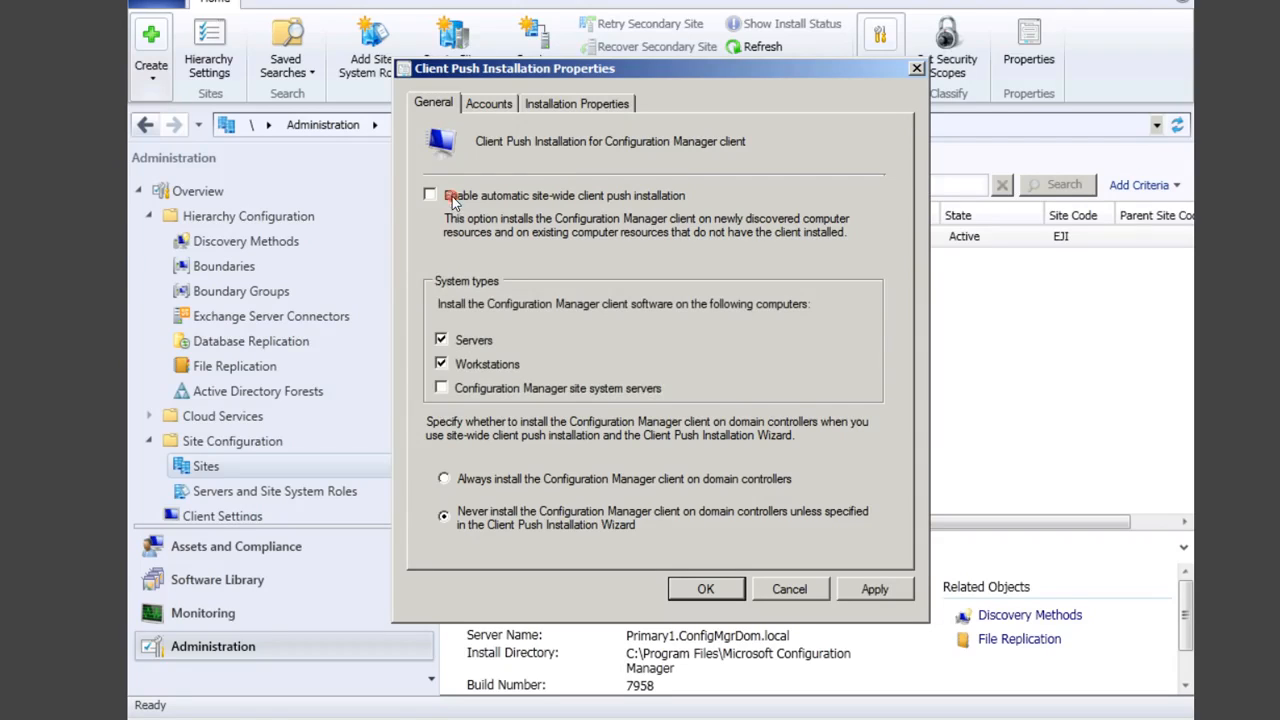
click(498, 102)
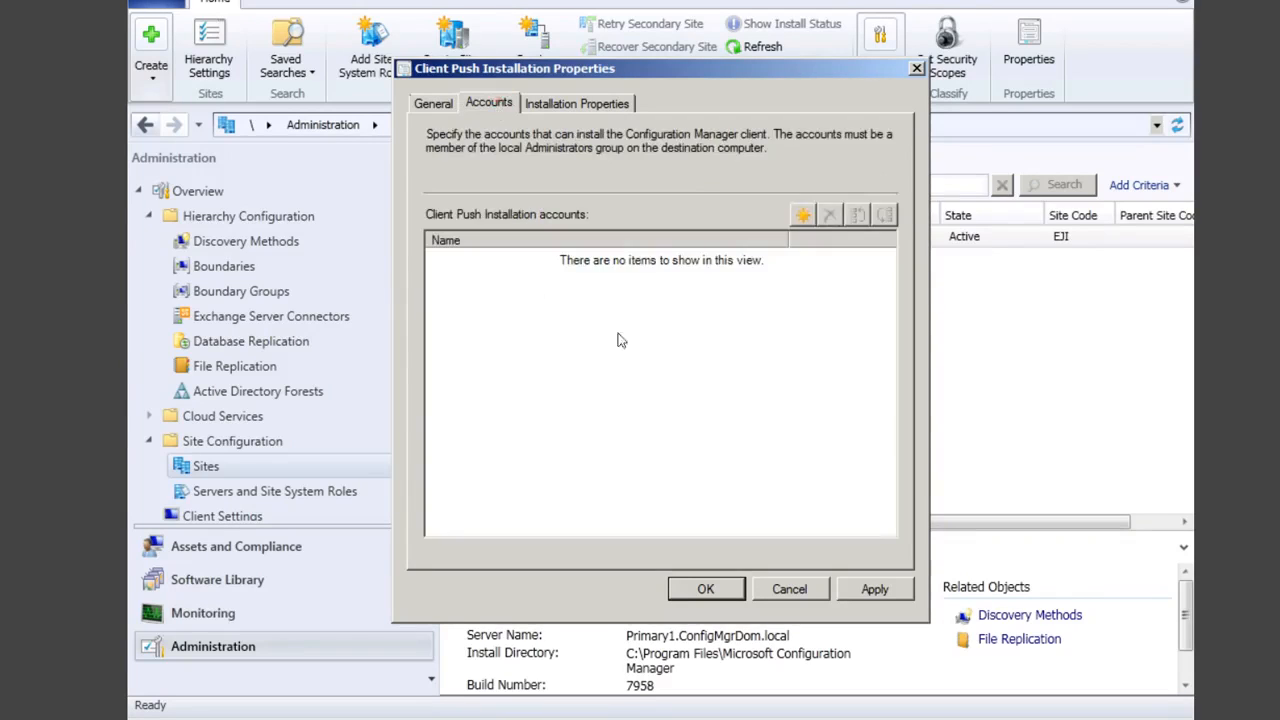
click(436, 104)
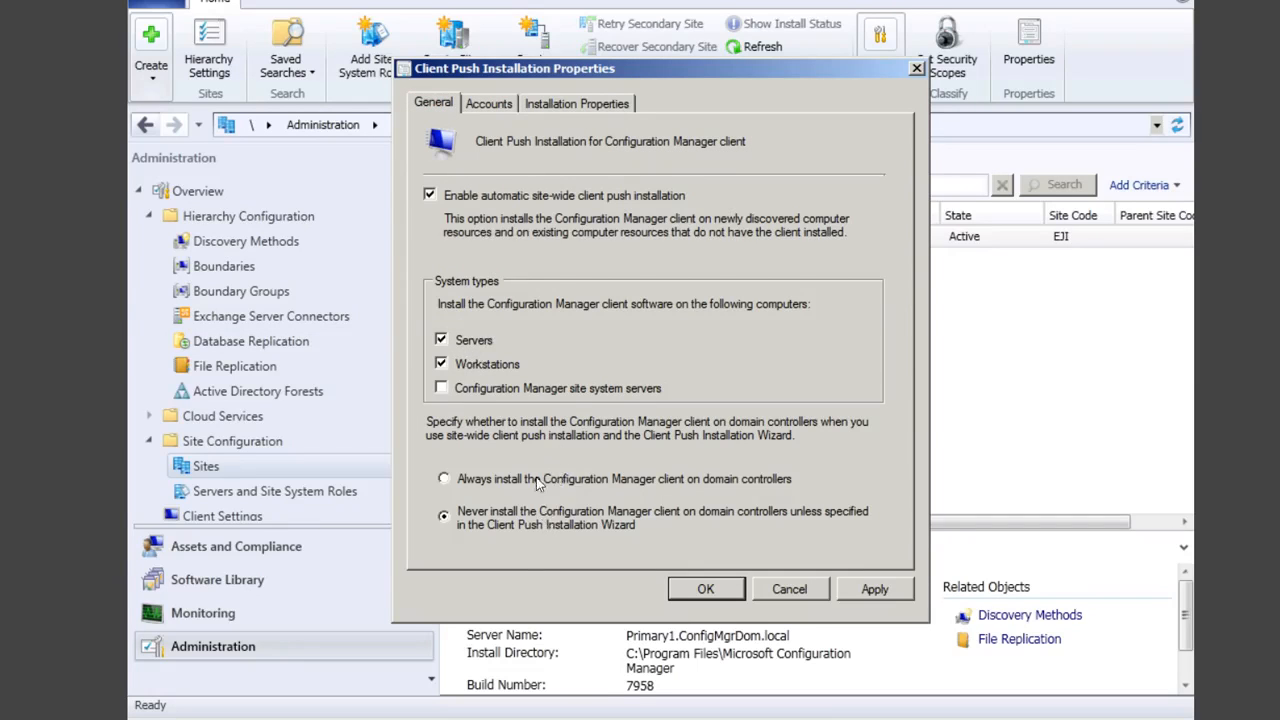
click(506, 108)
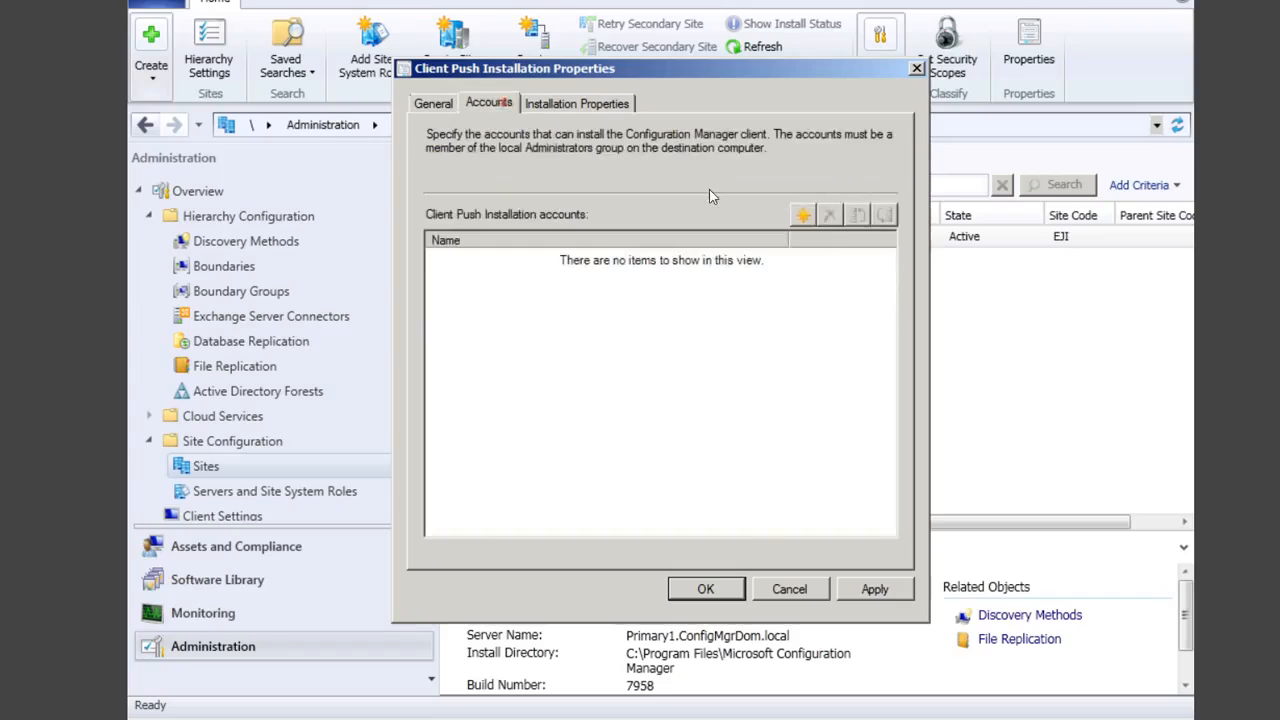
click(803, 216)
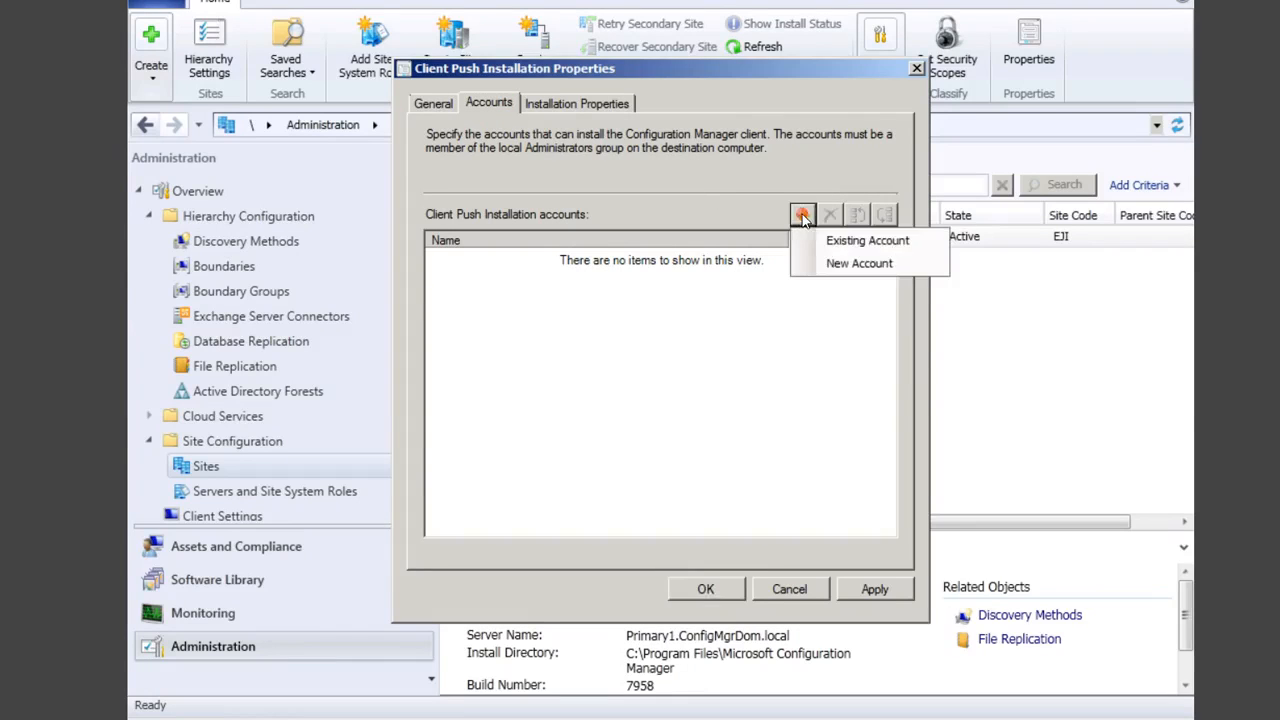
Step: Look up and select the client push domain user for the new account
click(861, 264)
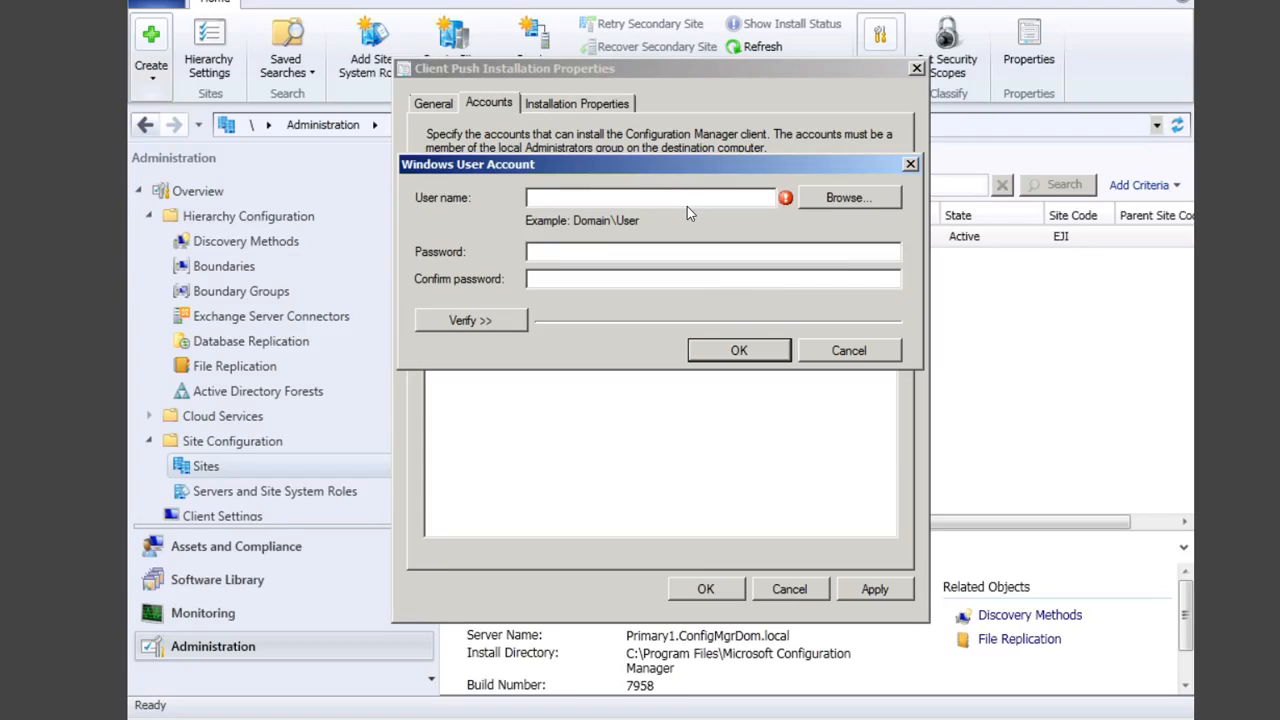
text(C)
key(BackSpace)
click(838, 200)
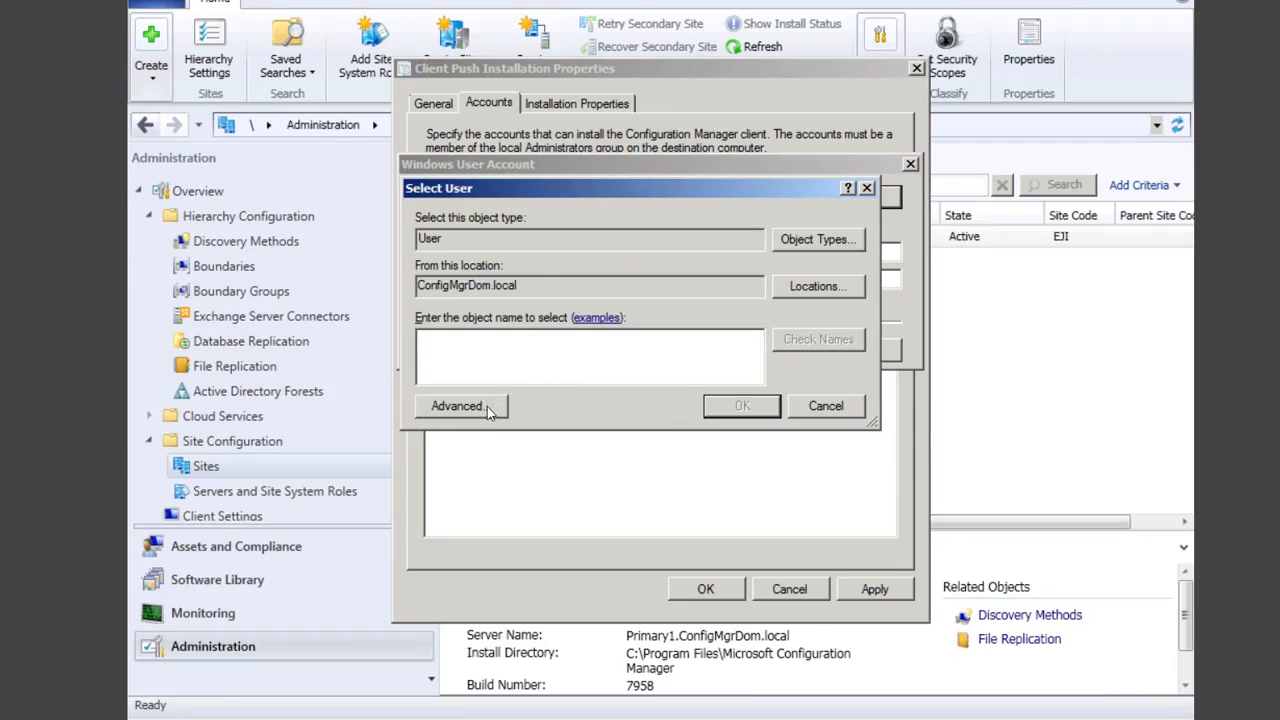
text(EJIKE)
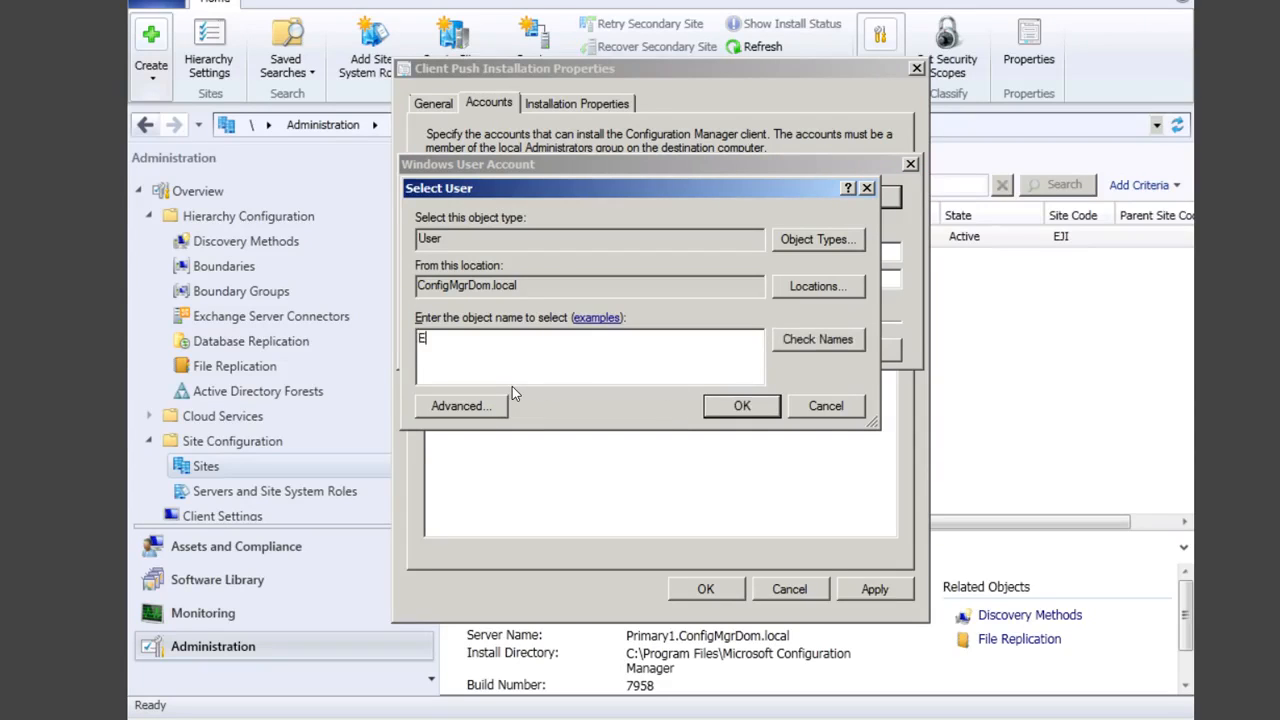
click(782, 342)
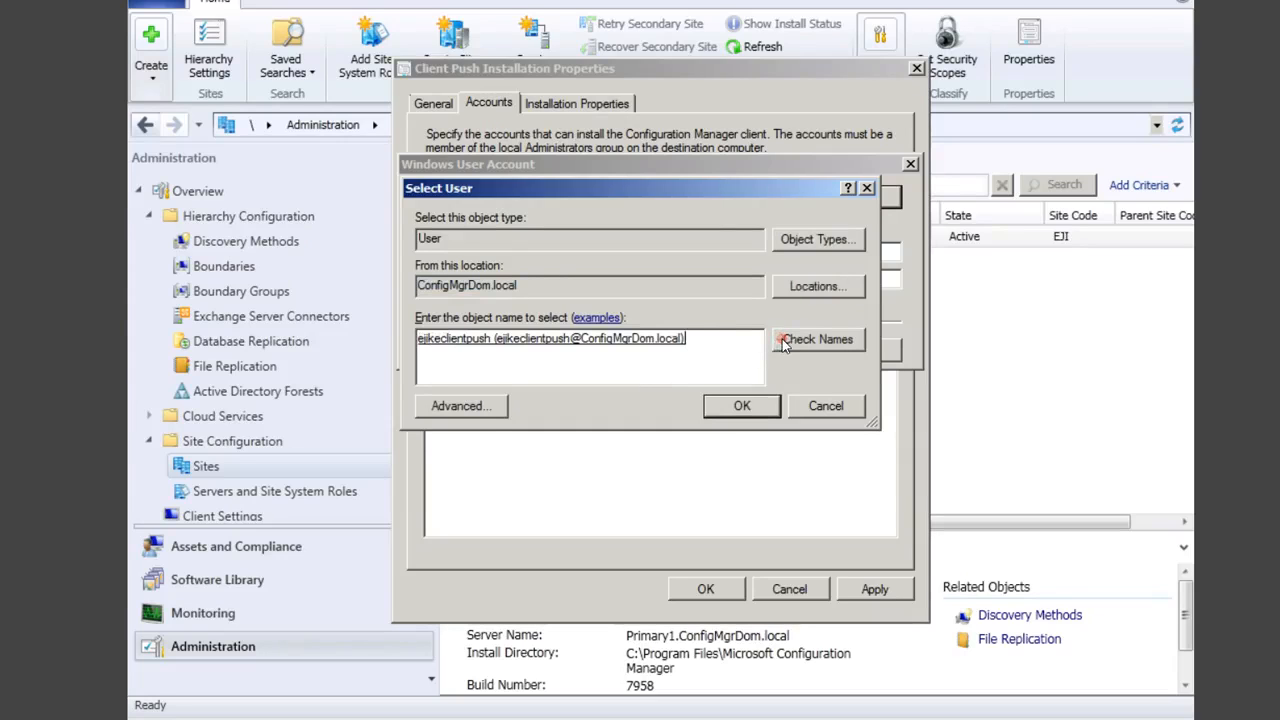
click(745, 406)
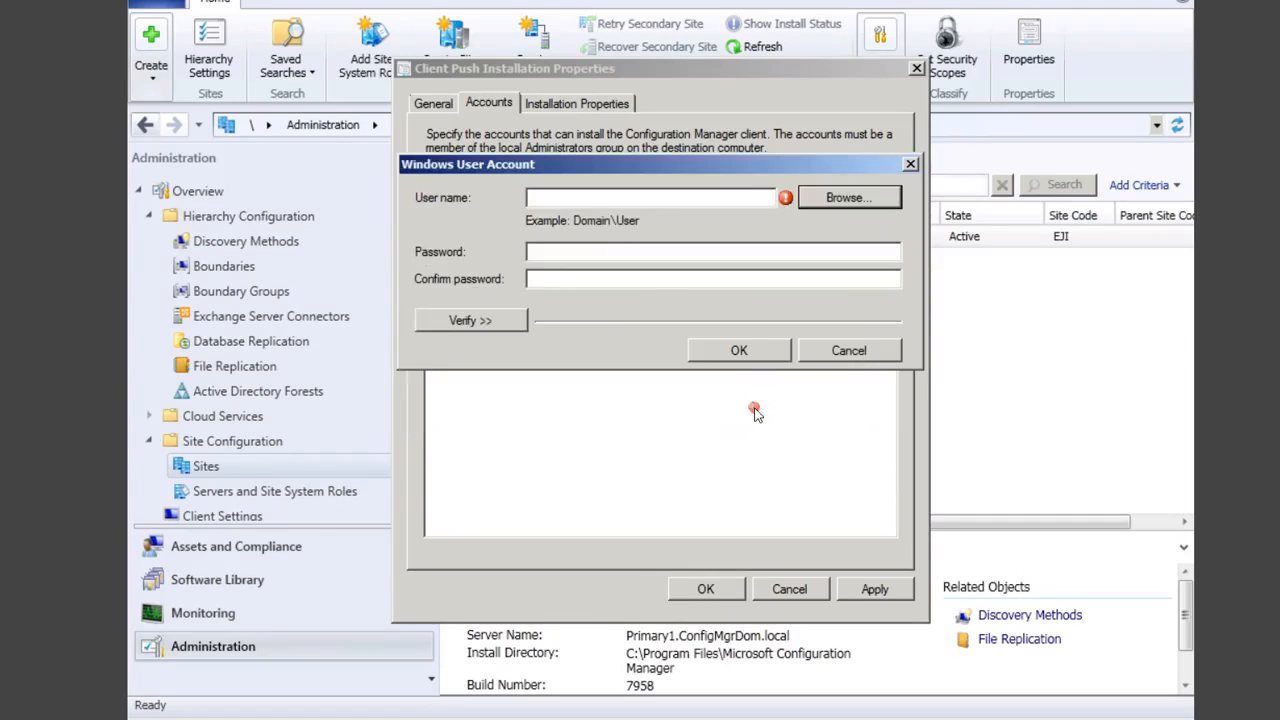
Step: Enter and confirm the push account's password, then show the verification options
click(586, 258)
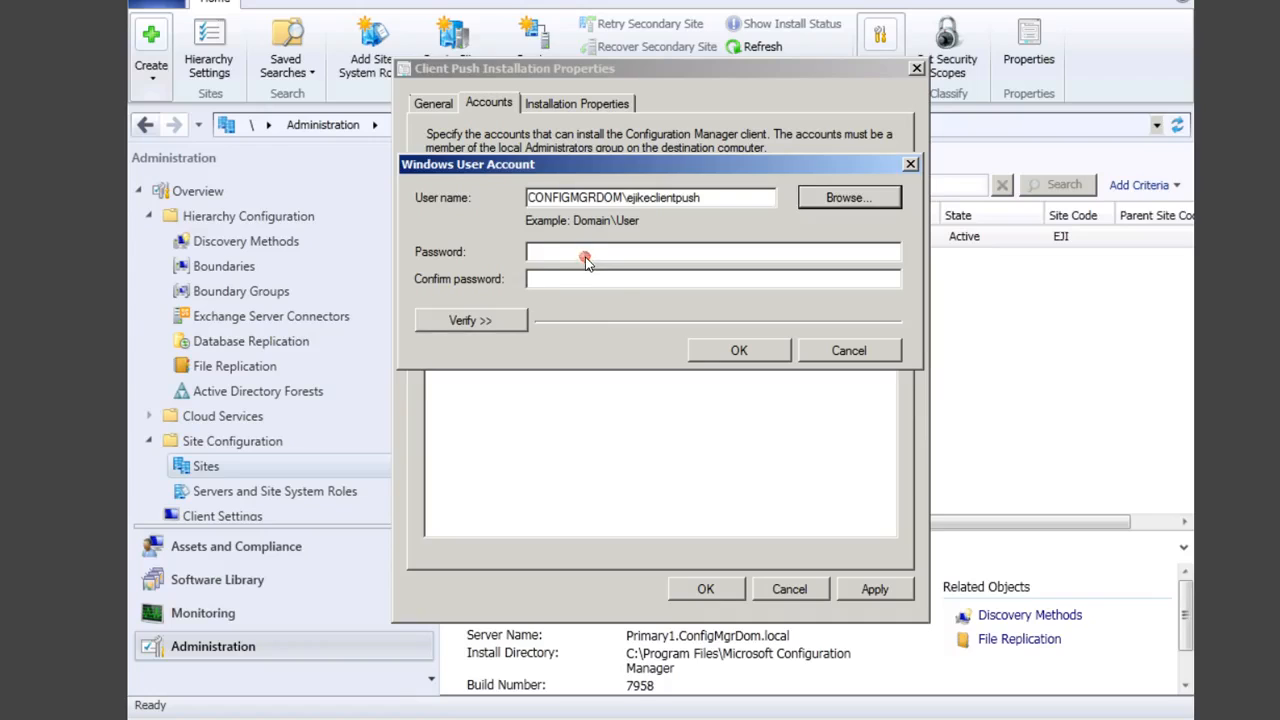
key(Caps_Lock)
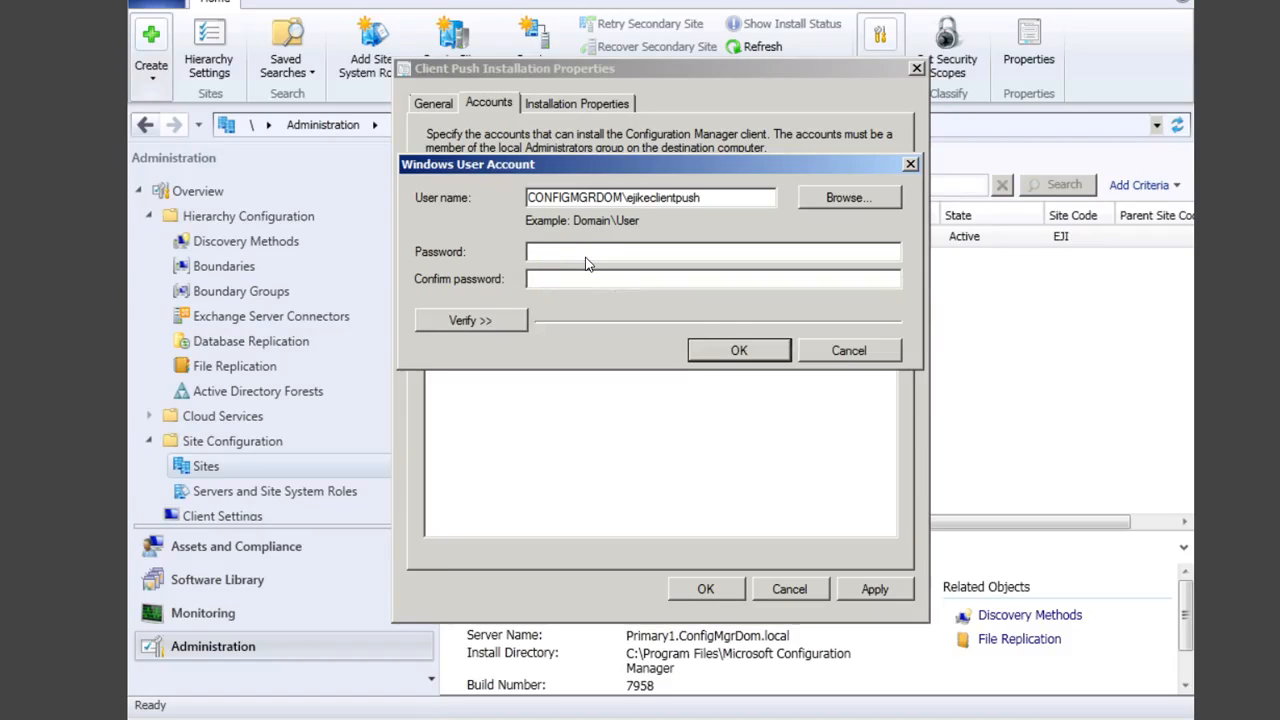
text(********)
click(592, 280)
text(********)
click(492, 321)
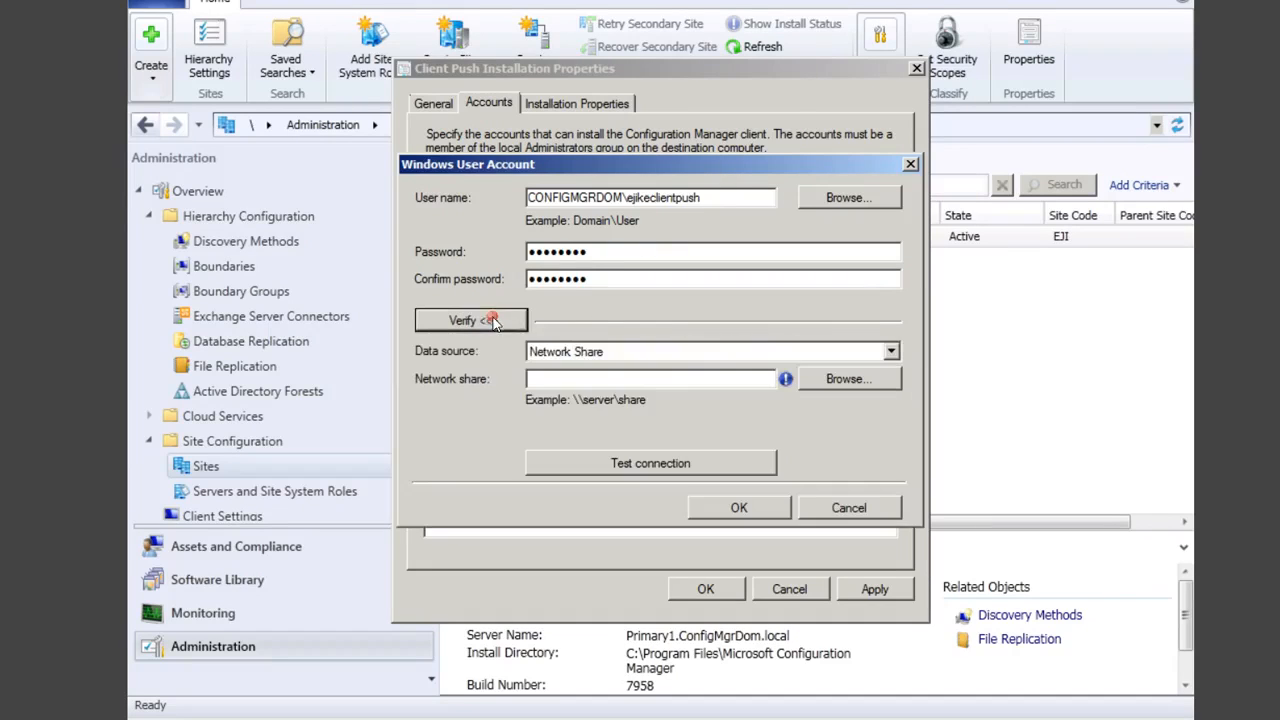
Step: Test the push account against the \\CLIENT1\c$ share, which reports an incorrect password
click(635, 378)
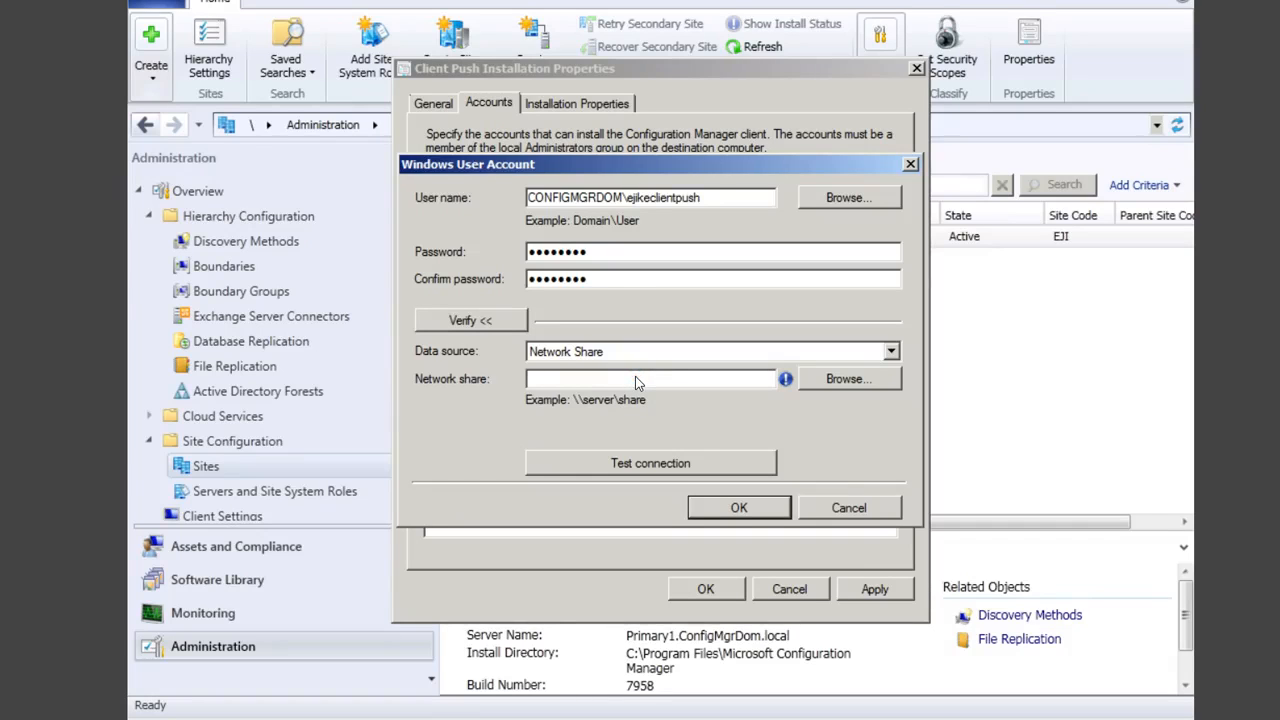
text(\\client1)
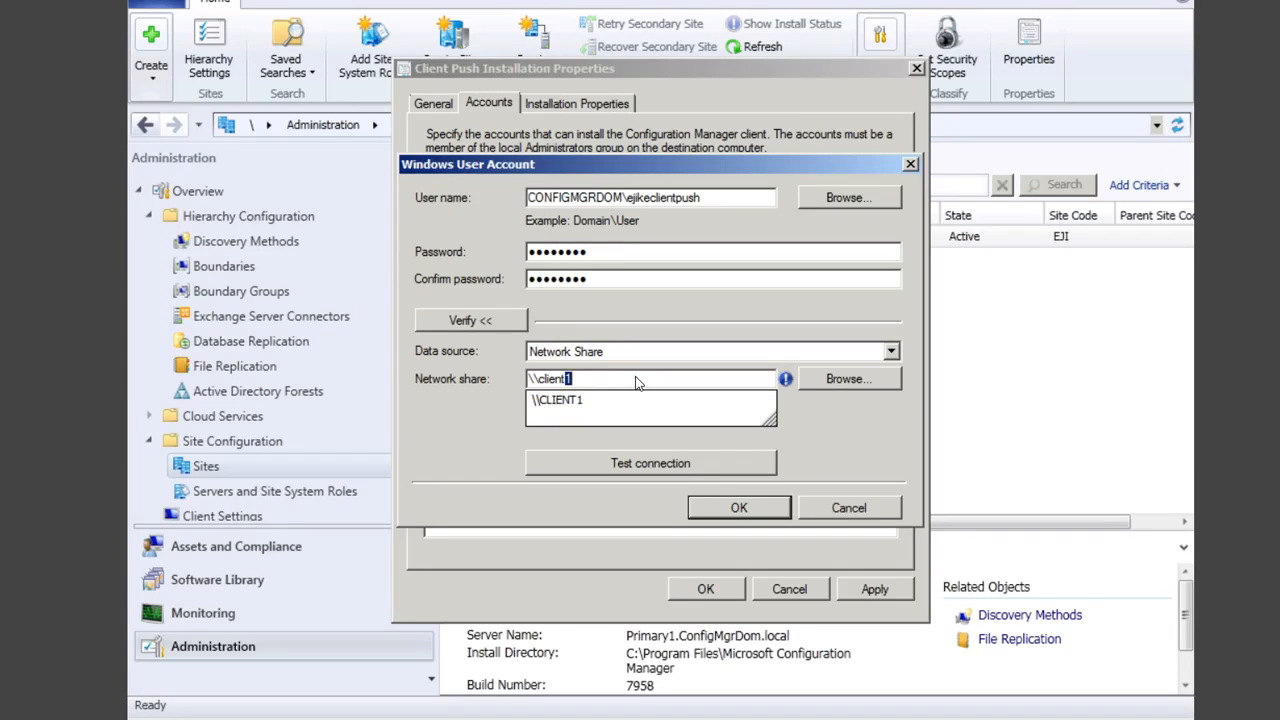
key(Down)
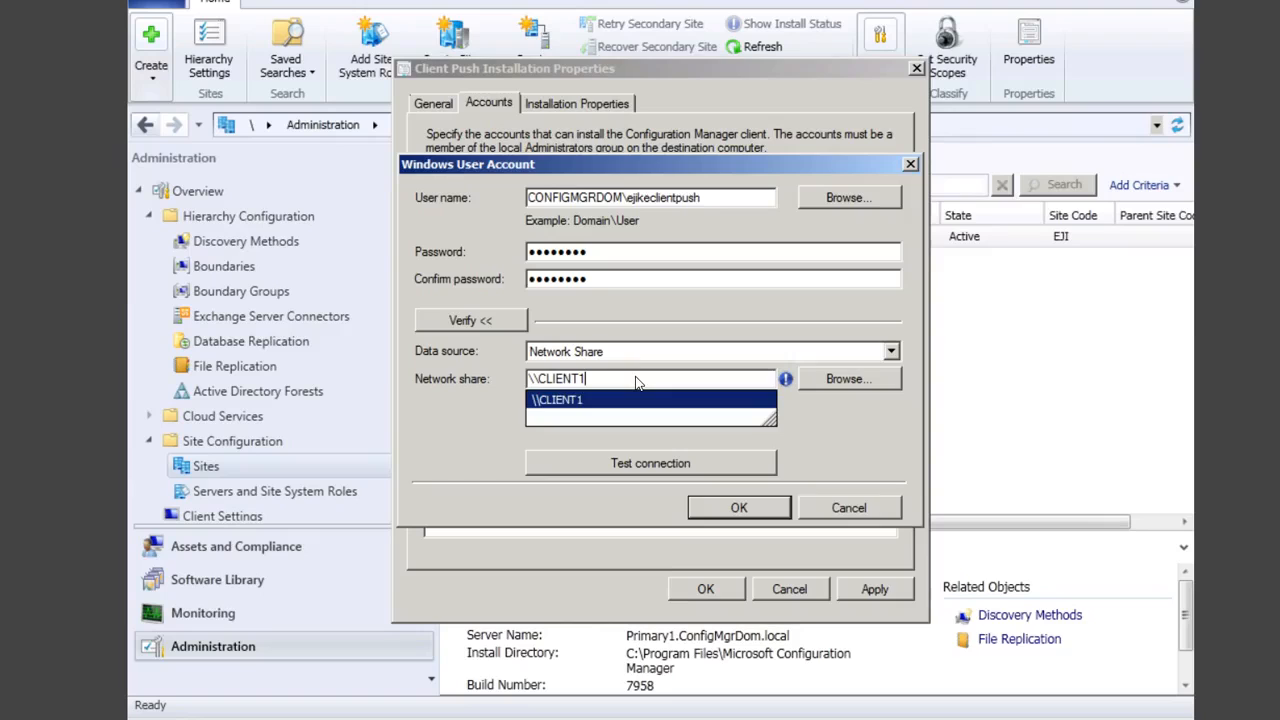
text(\)
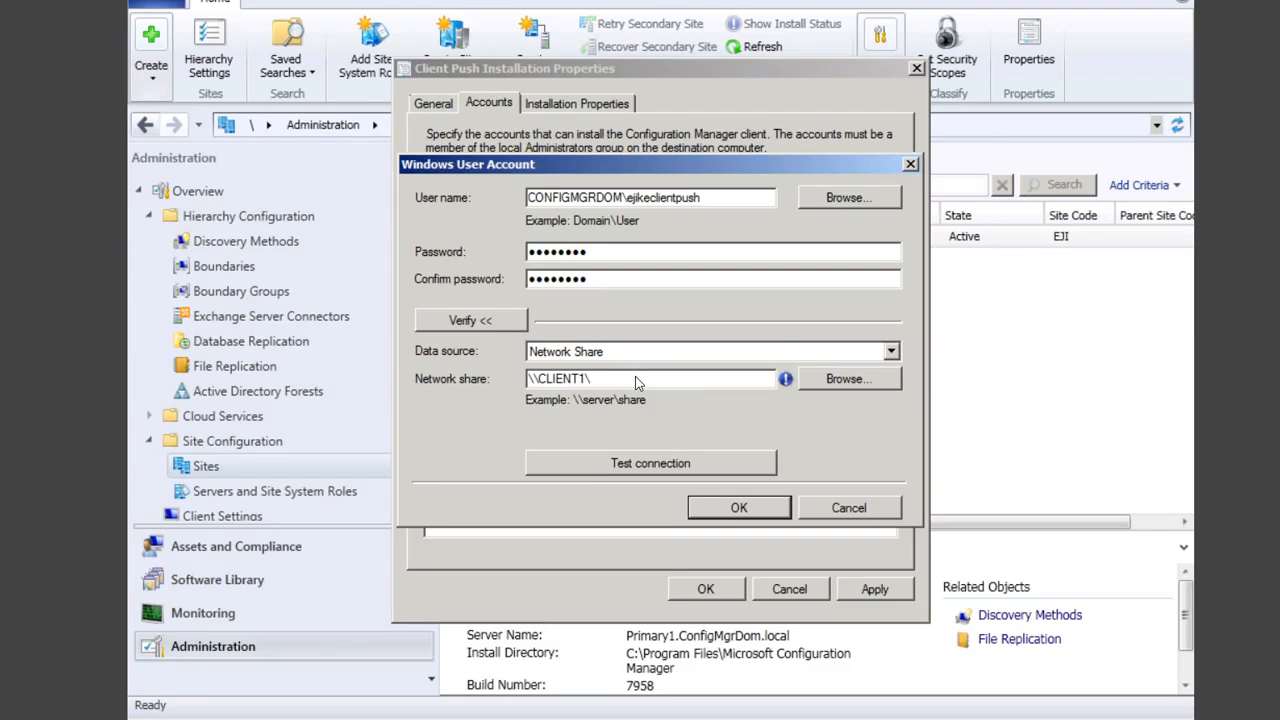
text(c$)
click(645, 462)
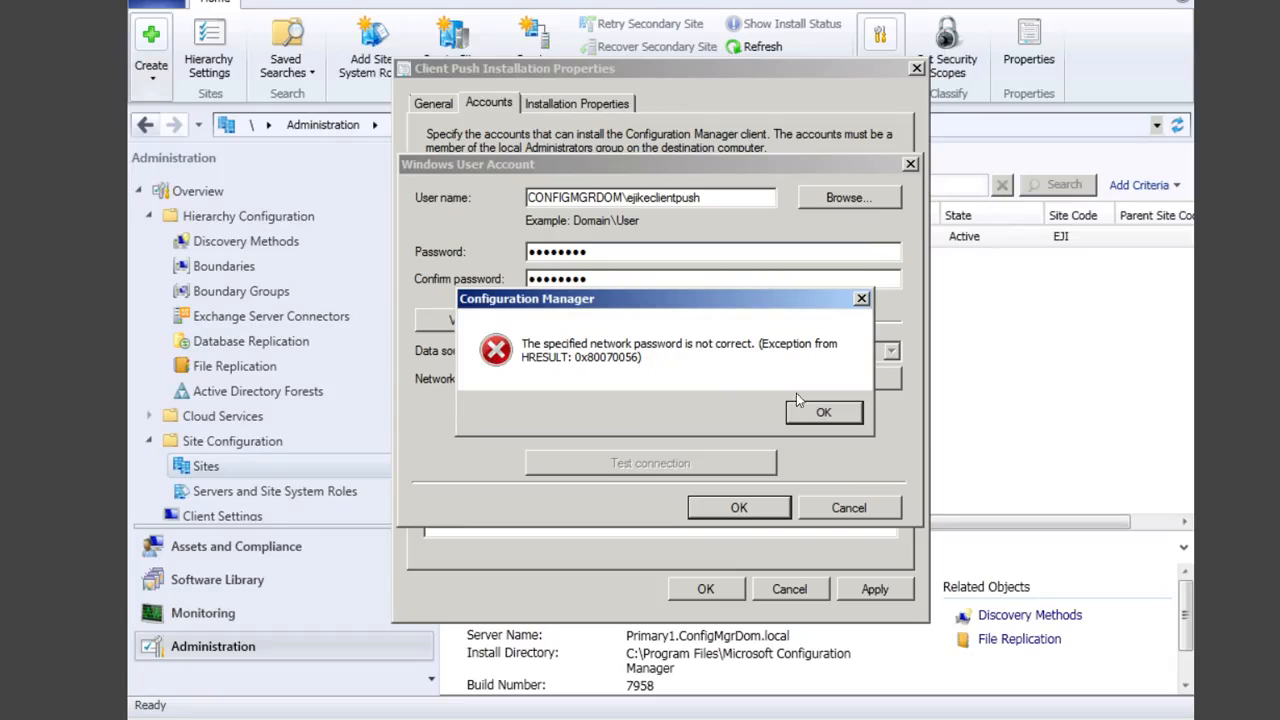
click(823, 412)
click(630, 255)
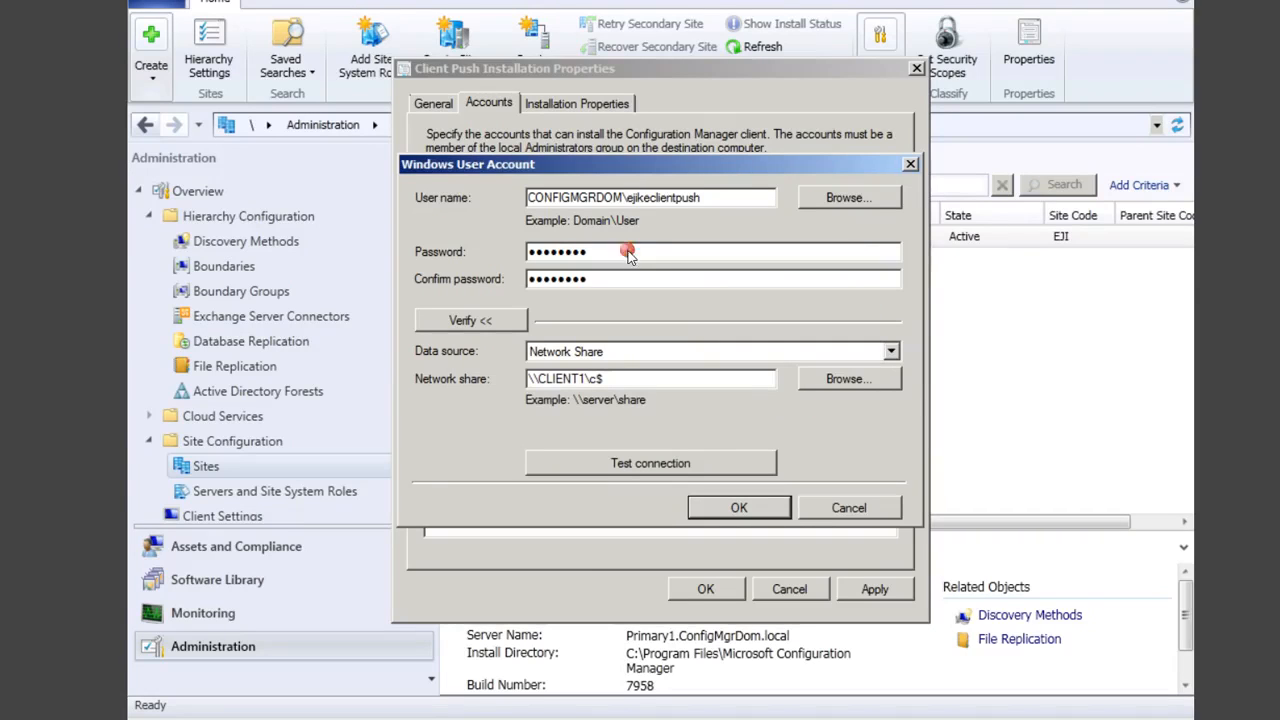
Step: Retype the push account password and its confirmation and retest; the test still reports an incorrect password
key(BackSpace)
key(BackSpace)
key(BackSpace)
key(BackSpace)
key(BackSpace)
key(BackSpace)
key(BackSpace)
key(BackSpace)
text(••••••••)
click(622, 279)
key(BackSpace)
key(BackSpace)
key(BackSpace)
key(BackSpace)
key(BackSpace)
key(BackSpace)
key(BackSpace)
key(BackSpace)
text(••••••••)
click(697, 465)
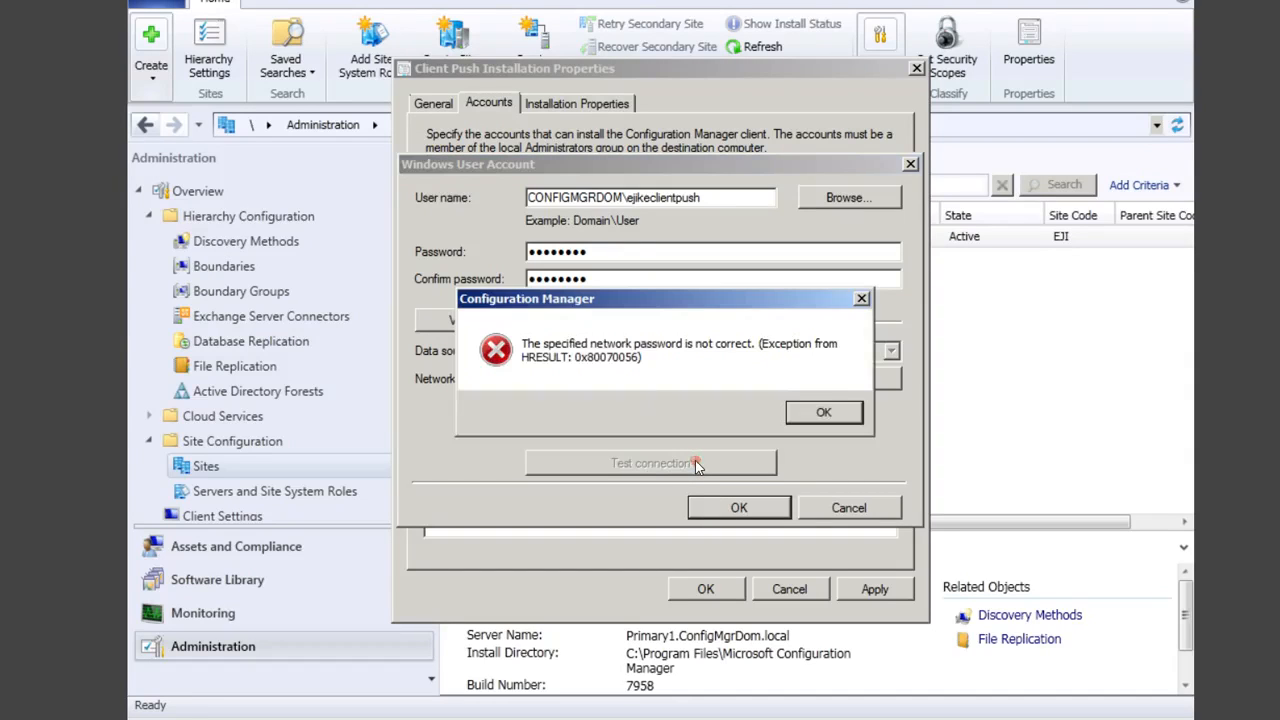
click(824, 408)
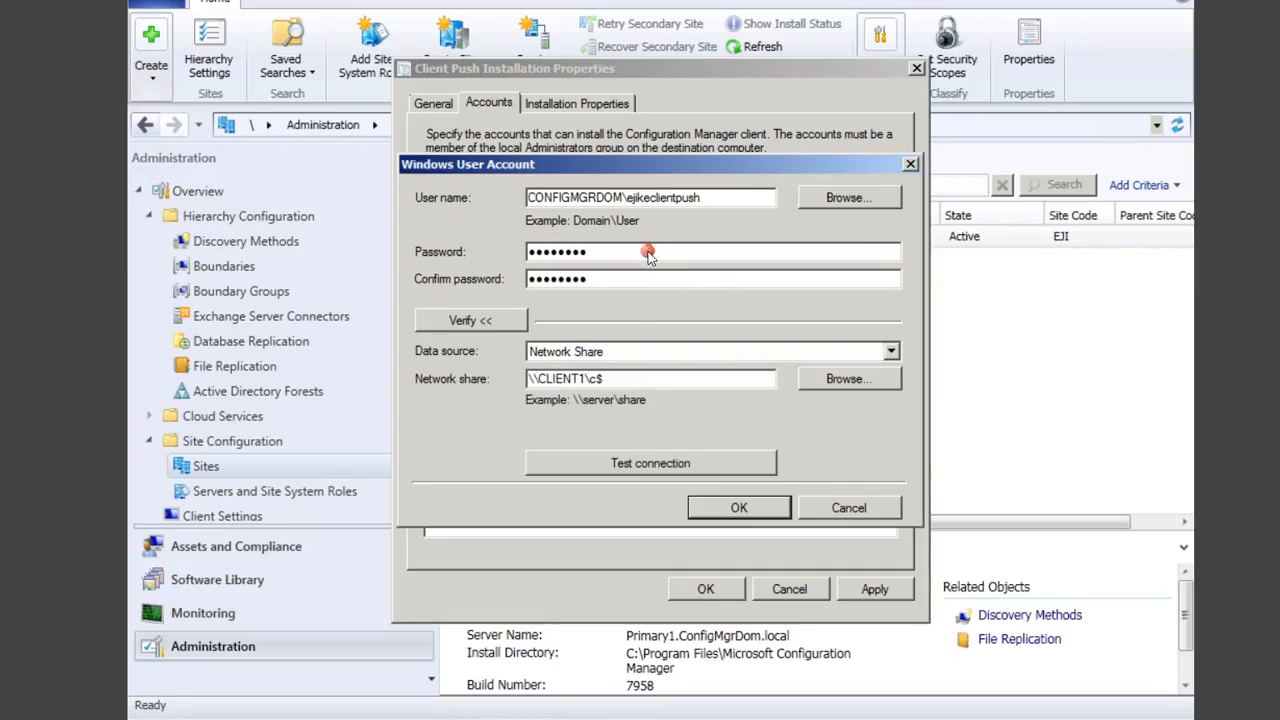
Step: Re-enter the password and confirmation with a capital first letter and retest, which fails again
click(648, 252)
key(BackSpace)
key(BackSpace)
key(BackSpace)
key(BackSpace)
key(BackSpace)
key(BackSpace)
key(BackSpace)
key(BackSpace)
text(P•••••••)
click(645, 282)
key(BackSpace)
key(BackSpace)
key(BackSpace)
key(BackSpace)
key(BackSpace)
key(BackSpace)
key(BackSpace)
key(BackSpace)
key(Caps_Lock)
text(P•)
key(Caps_Lock)
key(BackSpace)
key(BackSpace)
key(Caps_Lock)
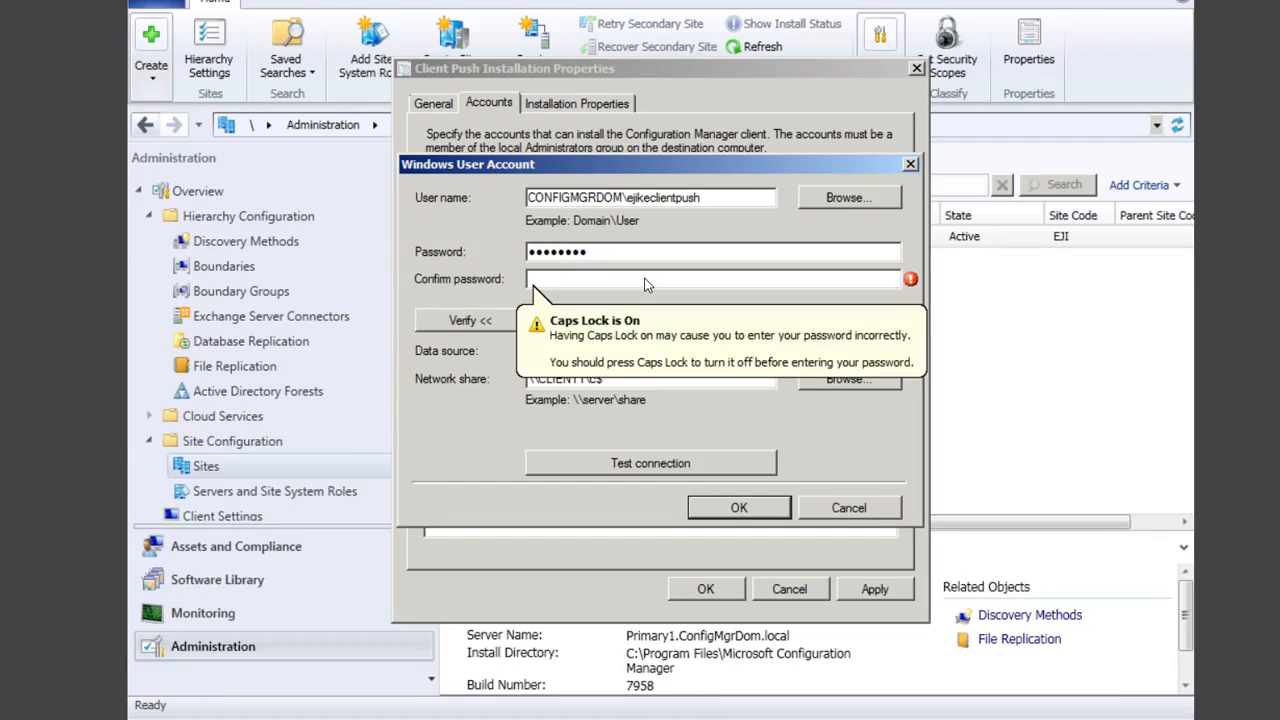
text(P•••)
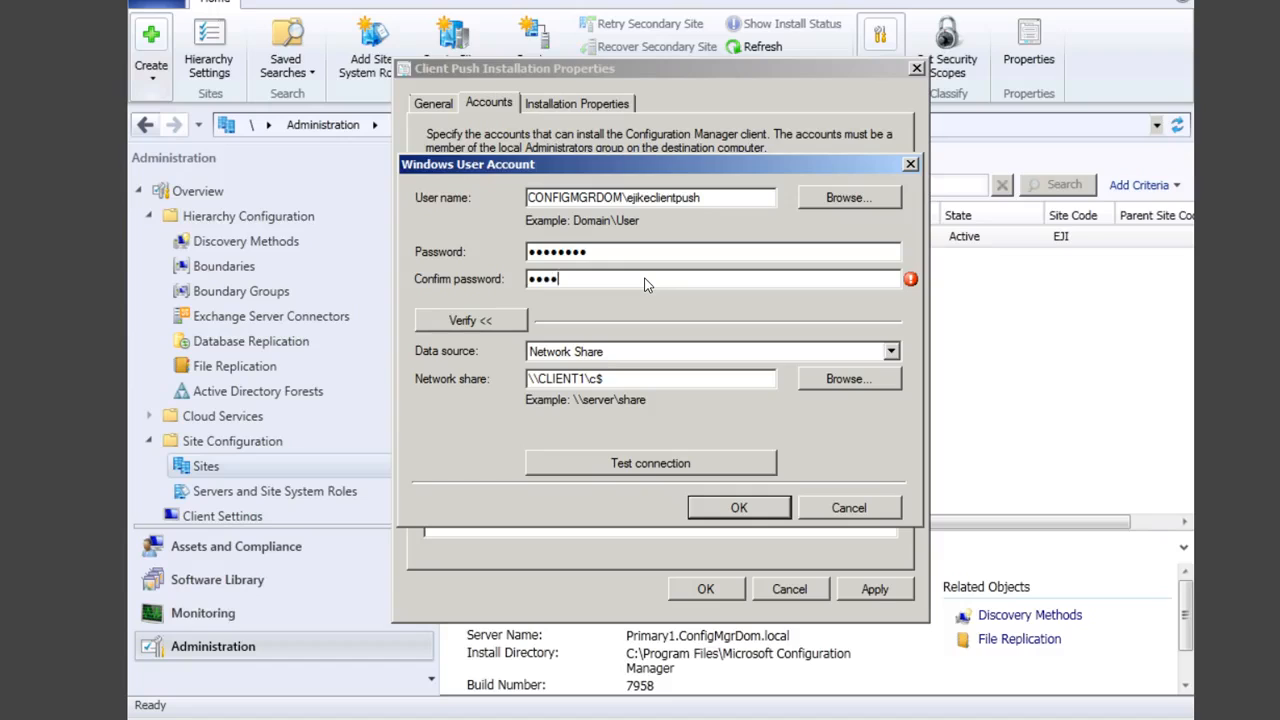
text(••••)
click(697, 466)
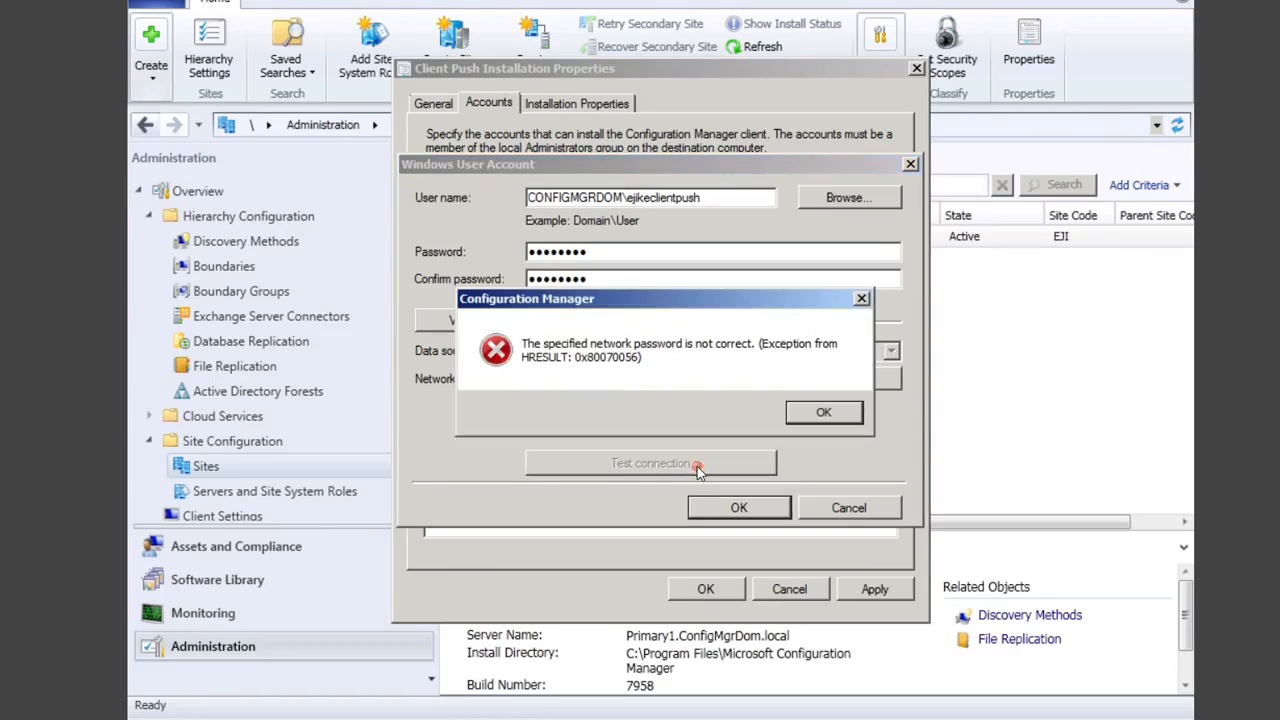
click(820, 416)
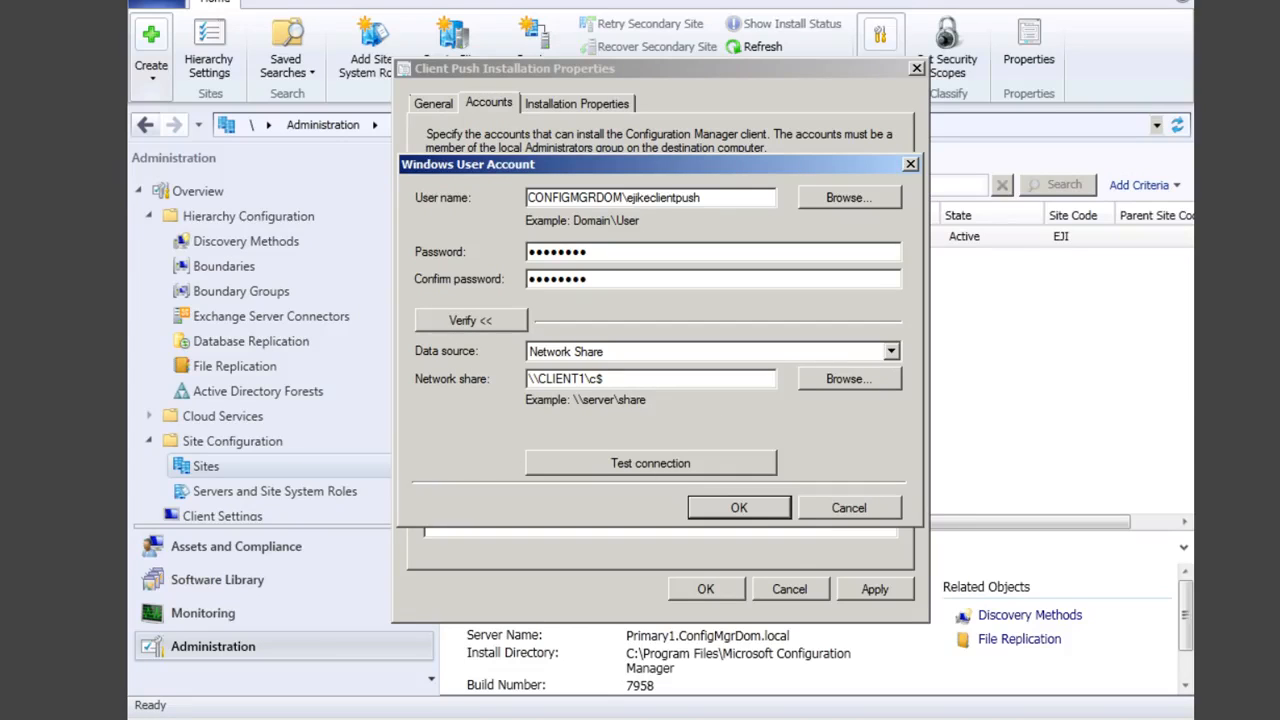
right_click(165, 708)
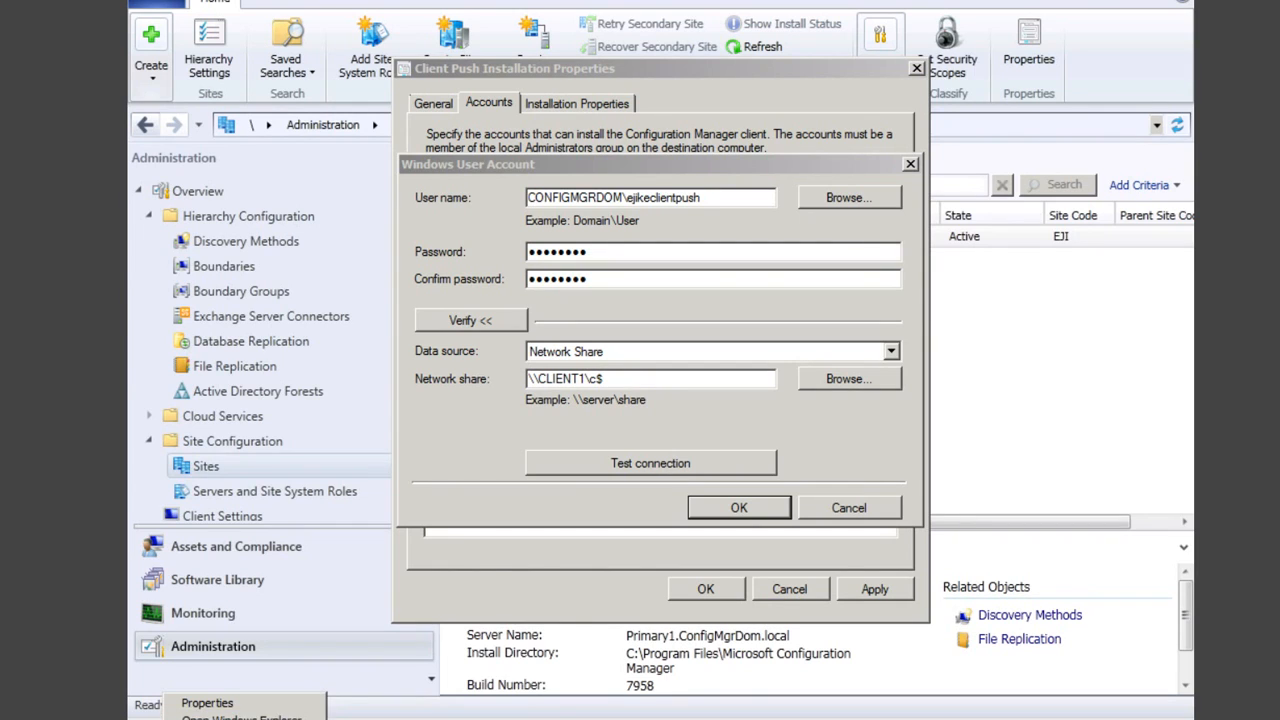
Step: In Active Directory Users and Computers, start a password reset on the client push account
key(super)
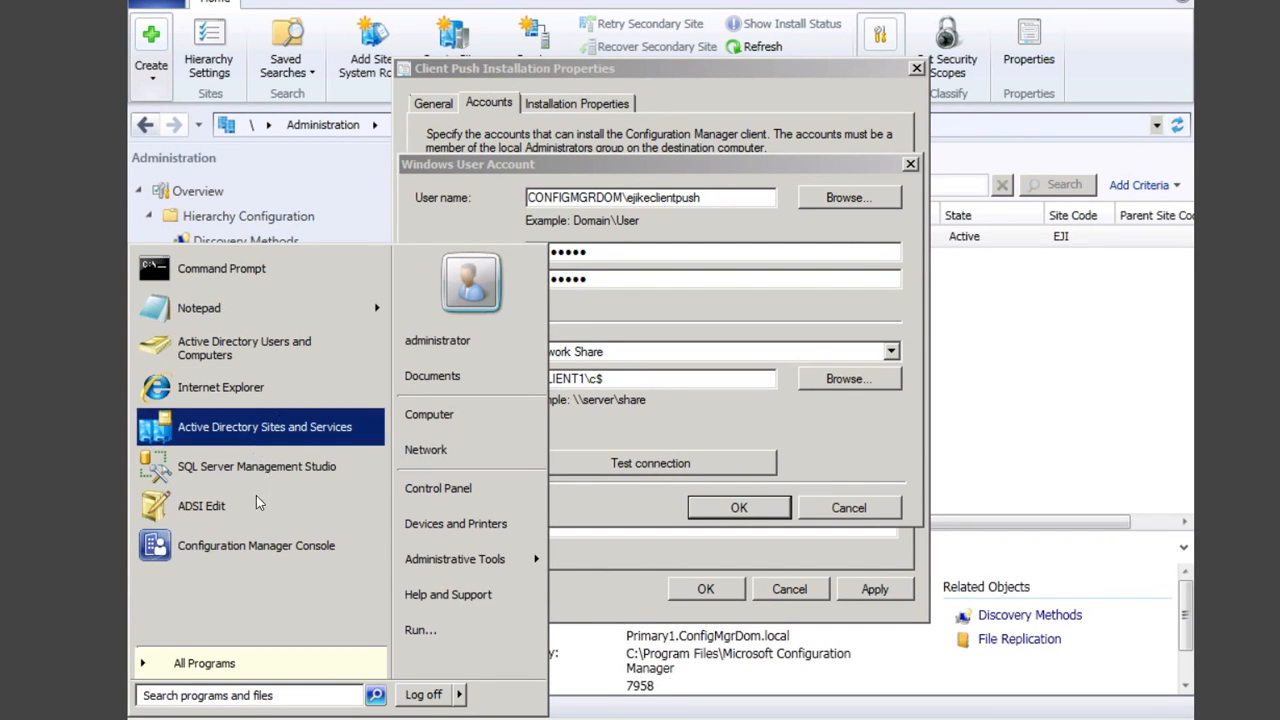
click(258, 344)
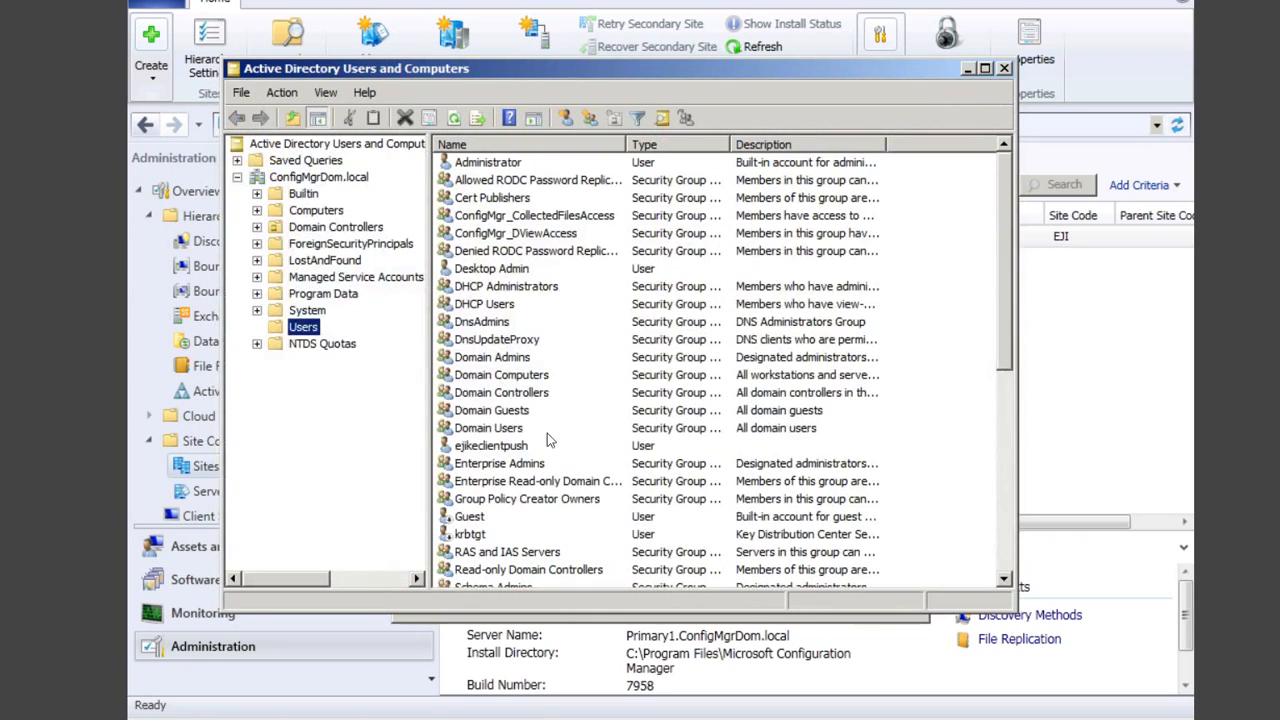
right_click(487, 450)
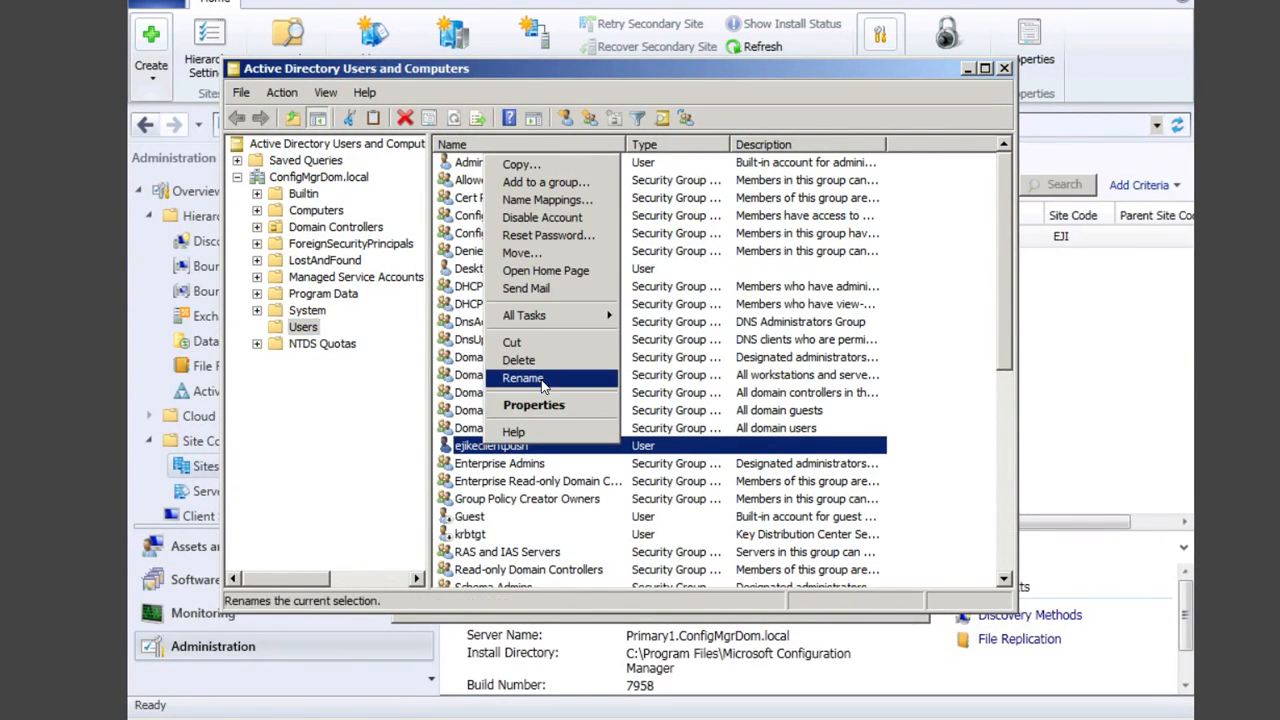
click(549, 235)
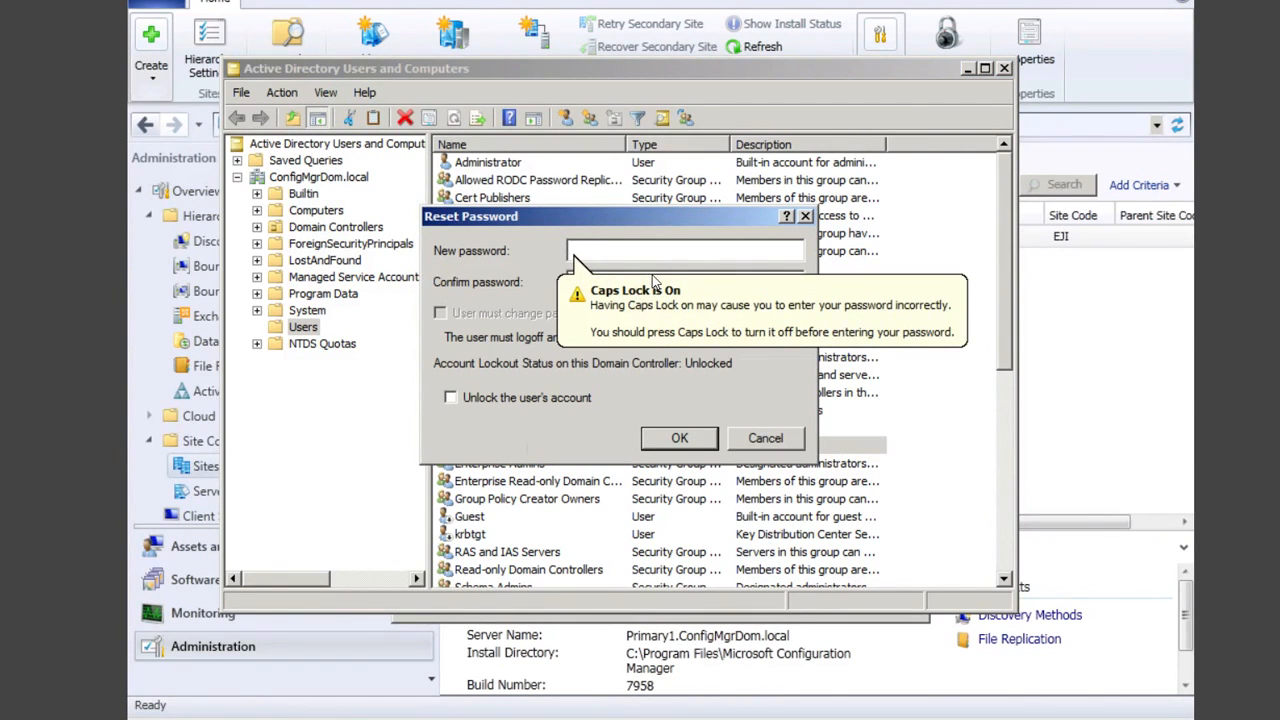
Step: Enter and confirm the new account password, acknowledge the change, and close the console
text(P)
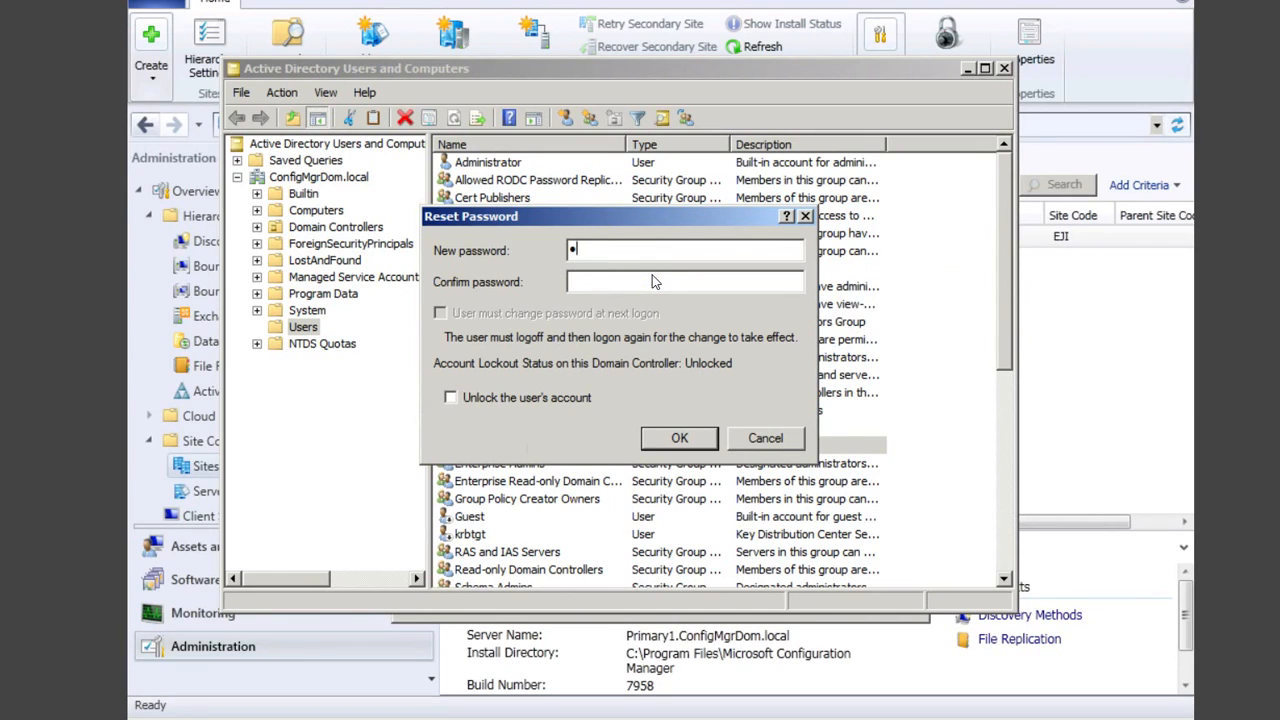
text(@ssw0rd)
key(Tab)
key(Caps_Lock)
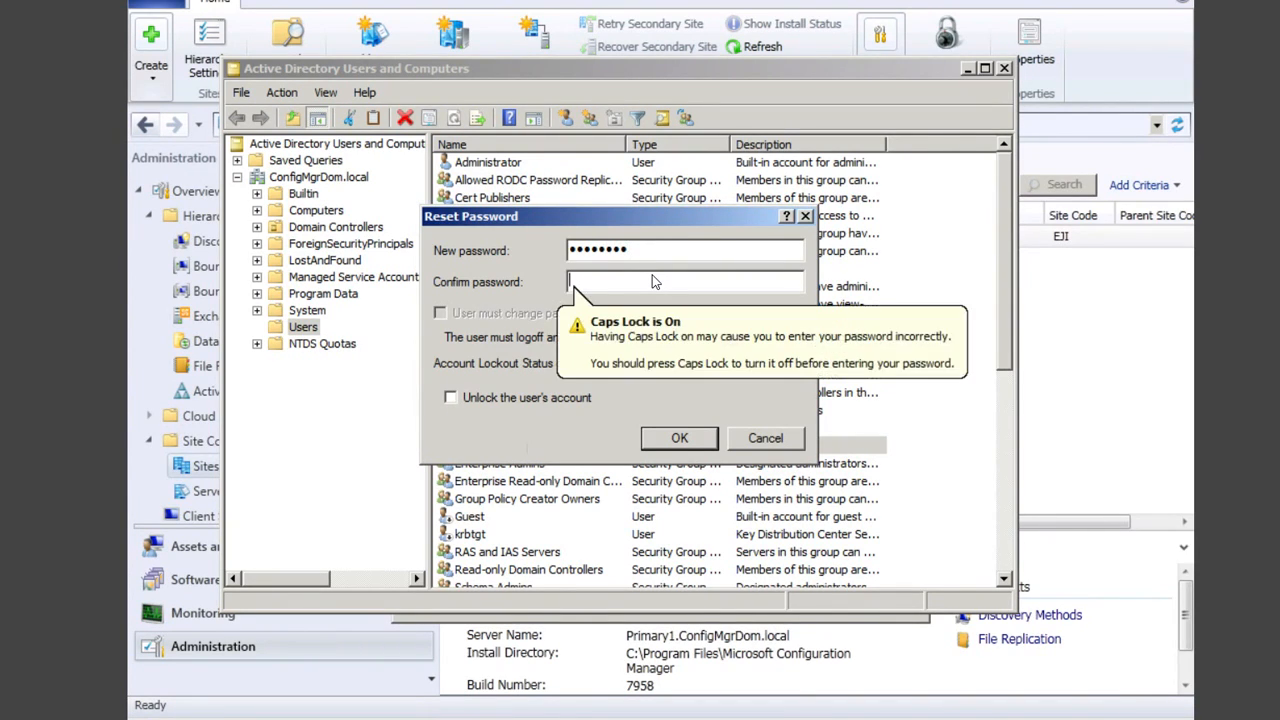
text(P)
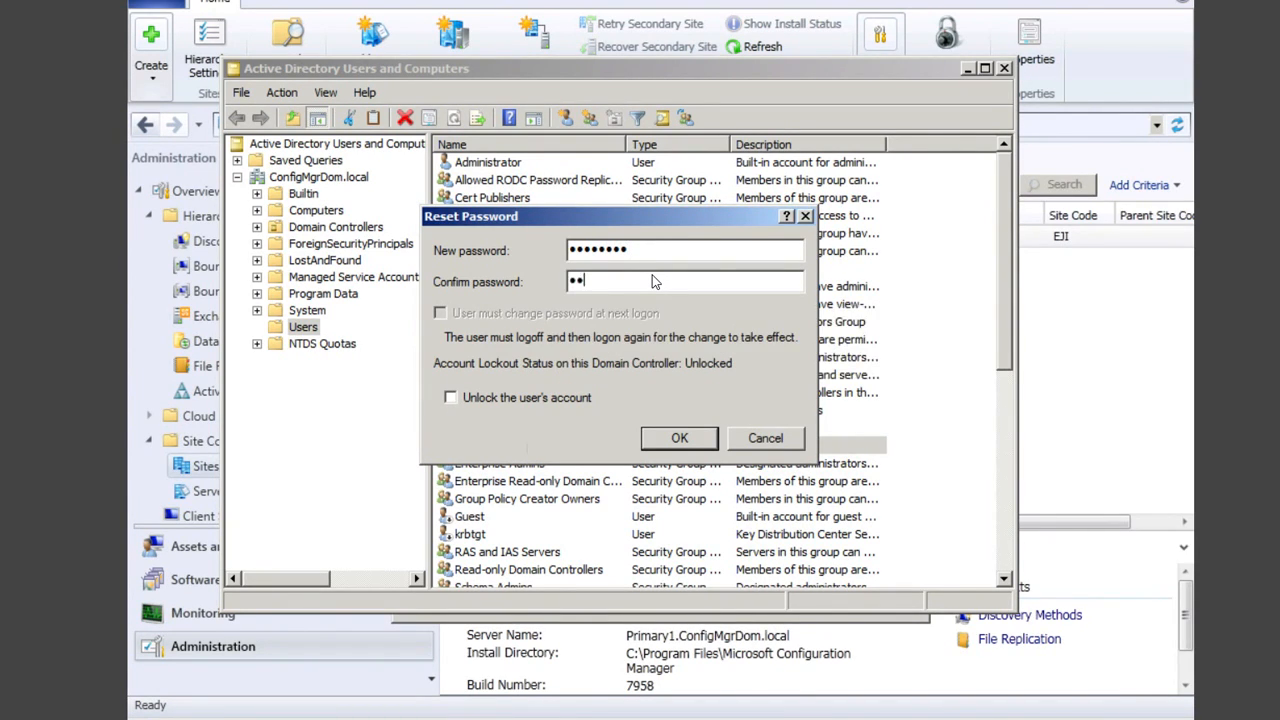
text(@ssw0rd)
click(658, 442)
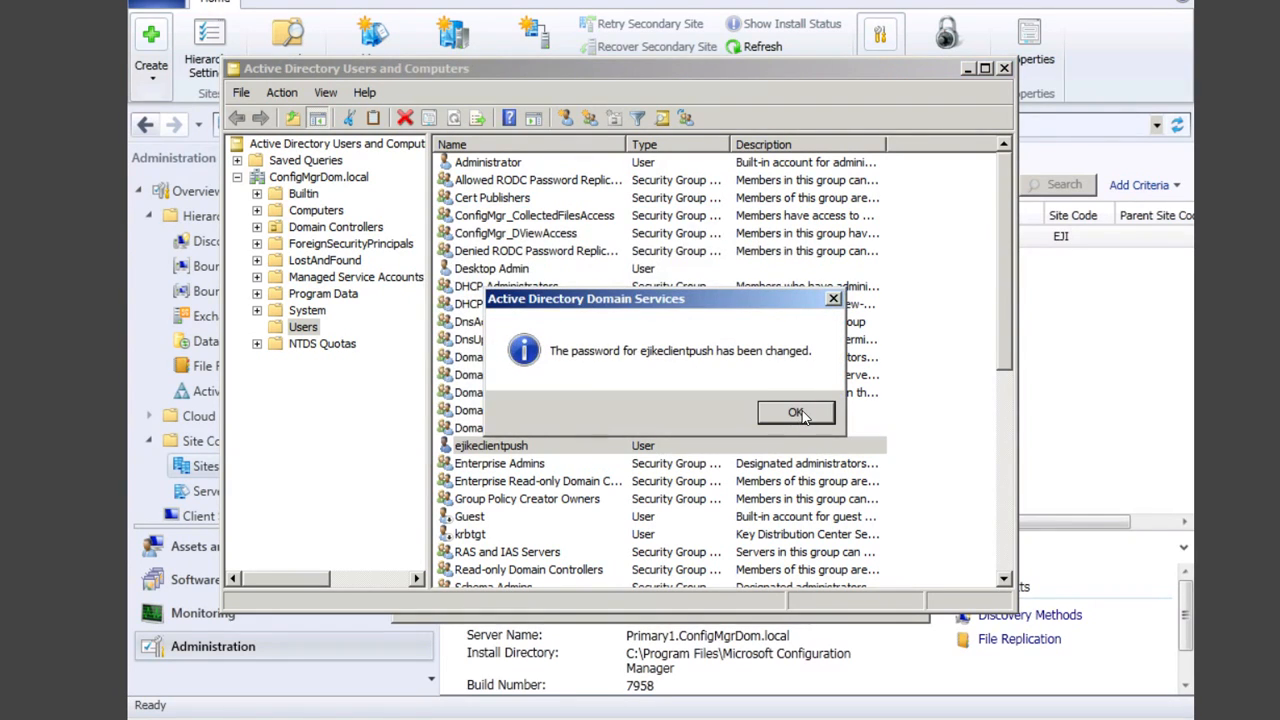
click(796, 413)
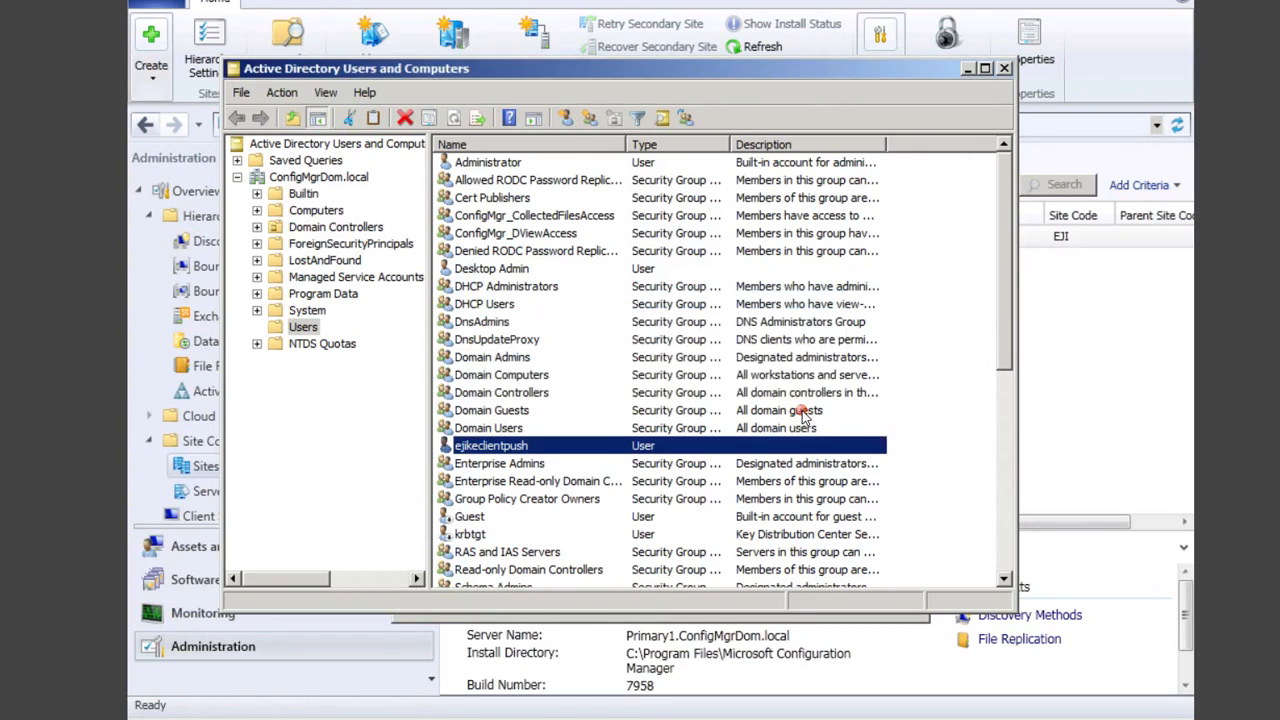
click(1005, 68)
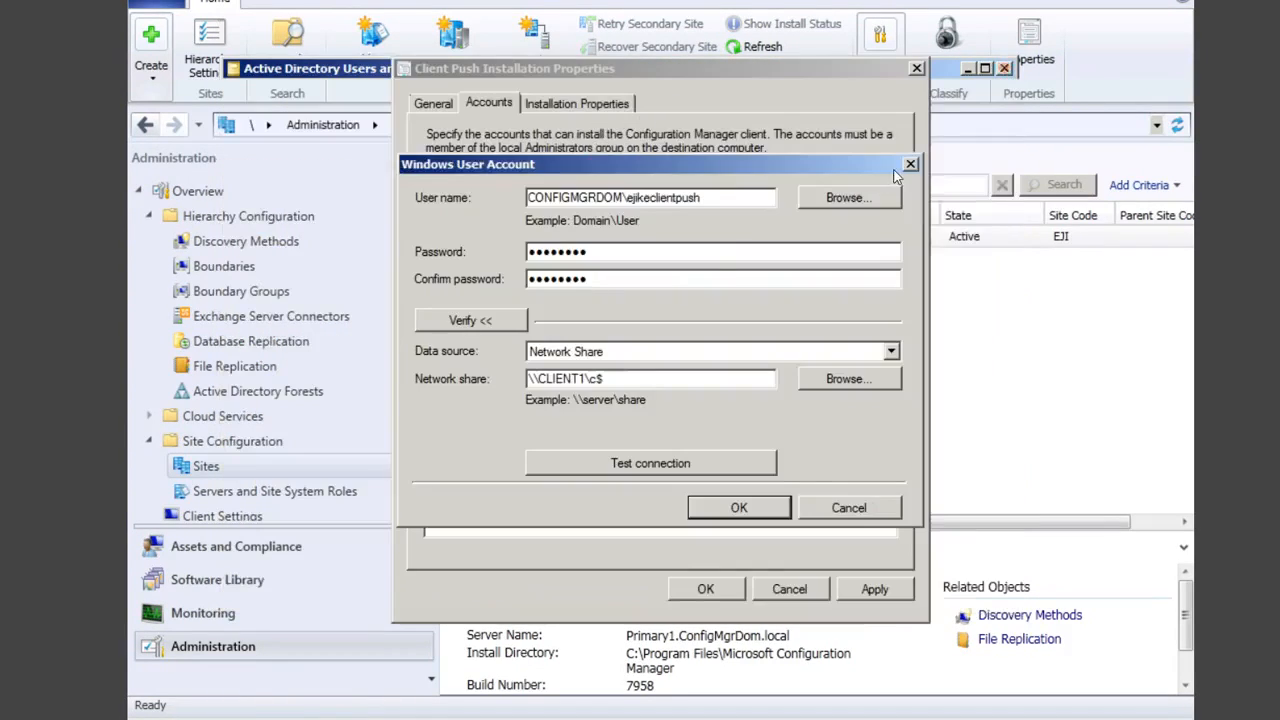
Step: Enter the new password for the push account, verify the CLIENT1 share successfully, and save the account
click(610, 252)
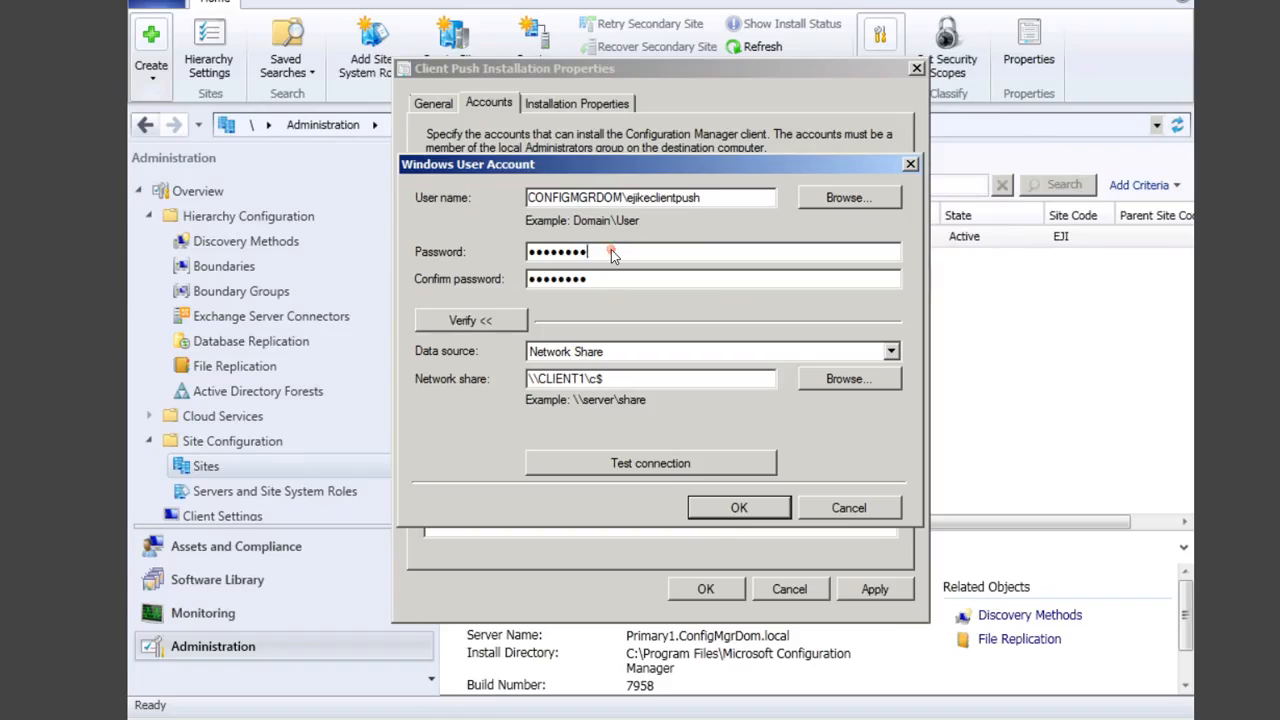
key(BackSpace)
key(BackSpace)
key(BackSpace)
key(BackSpace)
key(BackSpace)
key(BackSpace)
key(BackSpace)
key(BackSpace)
key(BackSpace)
key(Caps_Lock)
text(••••••)
click(603, 279)
key(BackSpace)
key(BackSpace)
key(BackSpace)
key(BackSpace)
key(BackSpace)
key(BackSpace)
key(BackSpace)
key(BackSpace)
key(Caps_Lock)
text(••••••••)
click(684, 464)
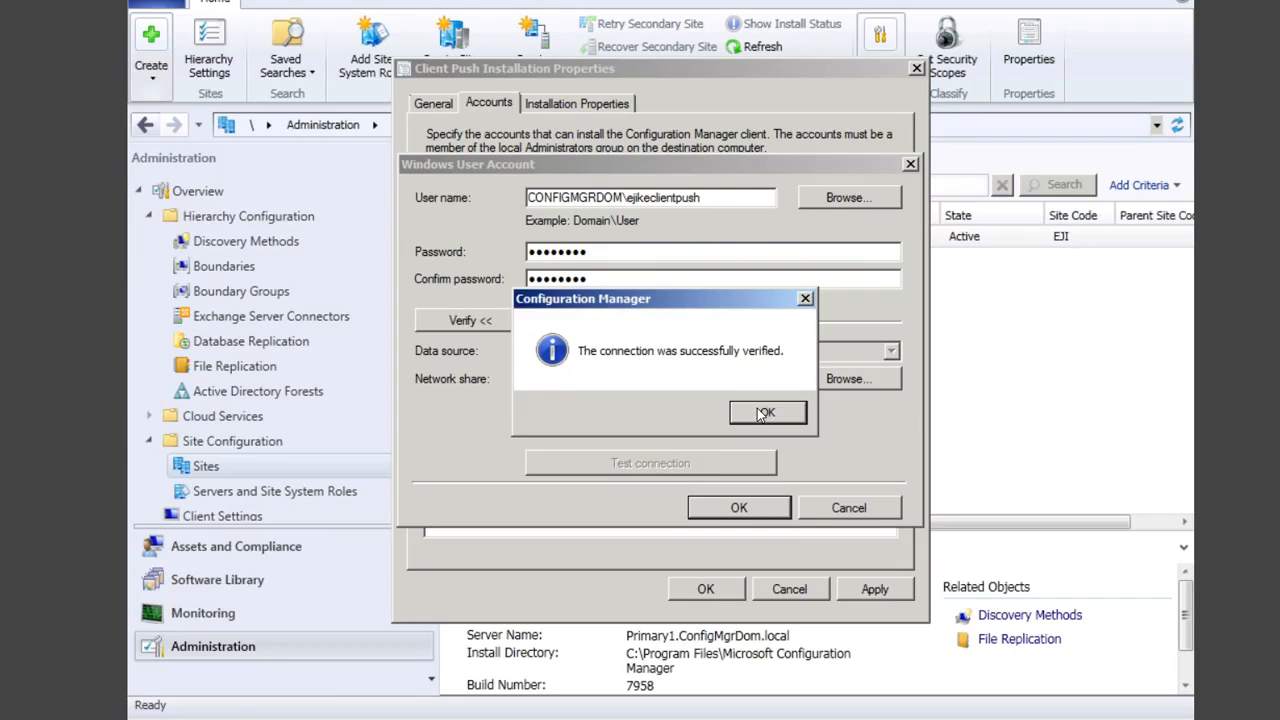
click(764, 413)
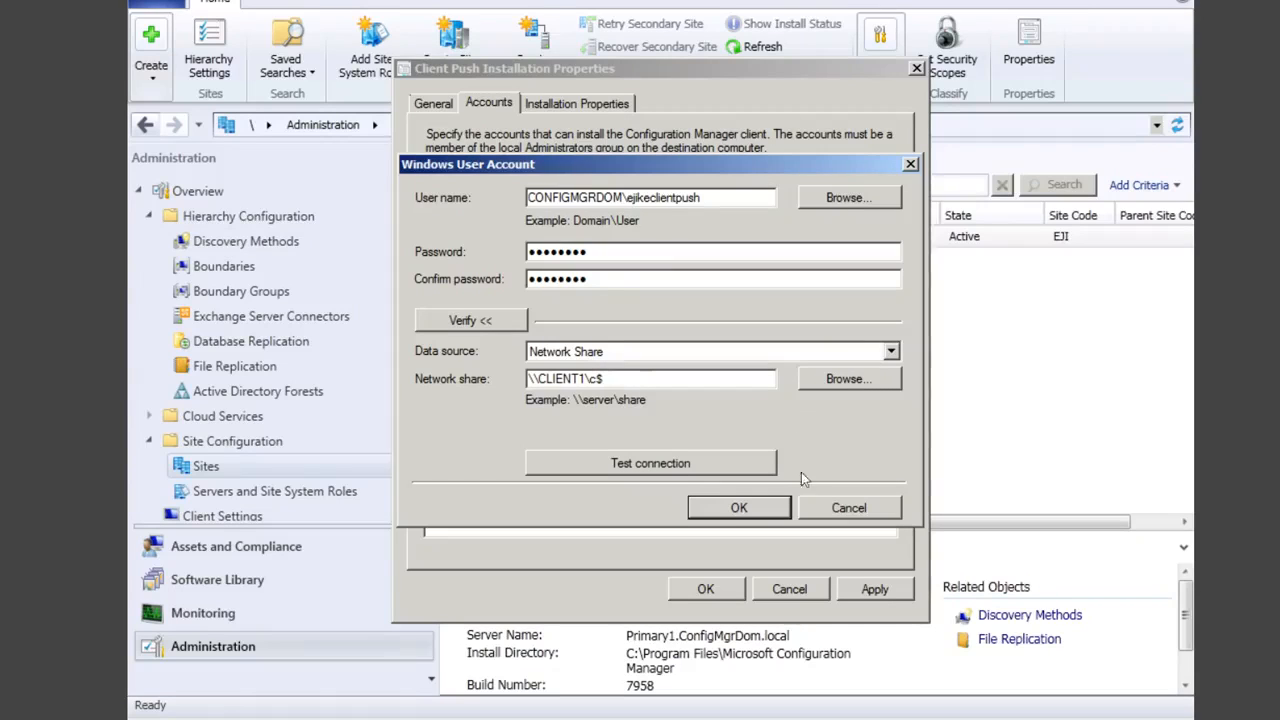
click(752, 510)
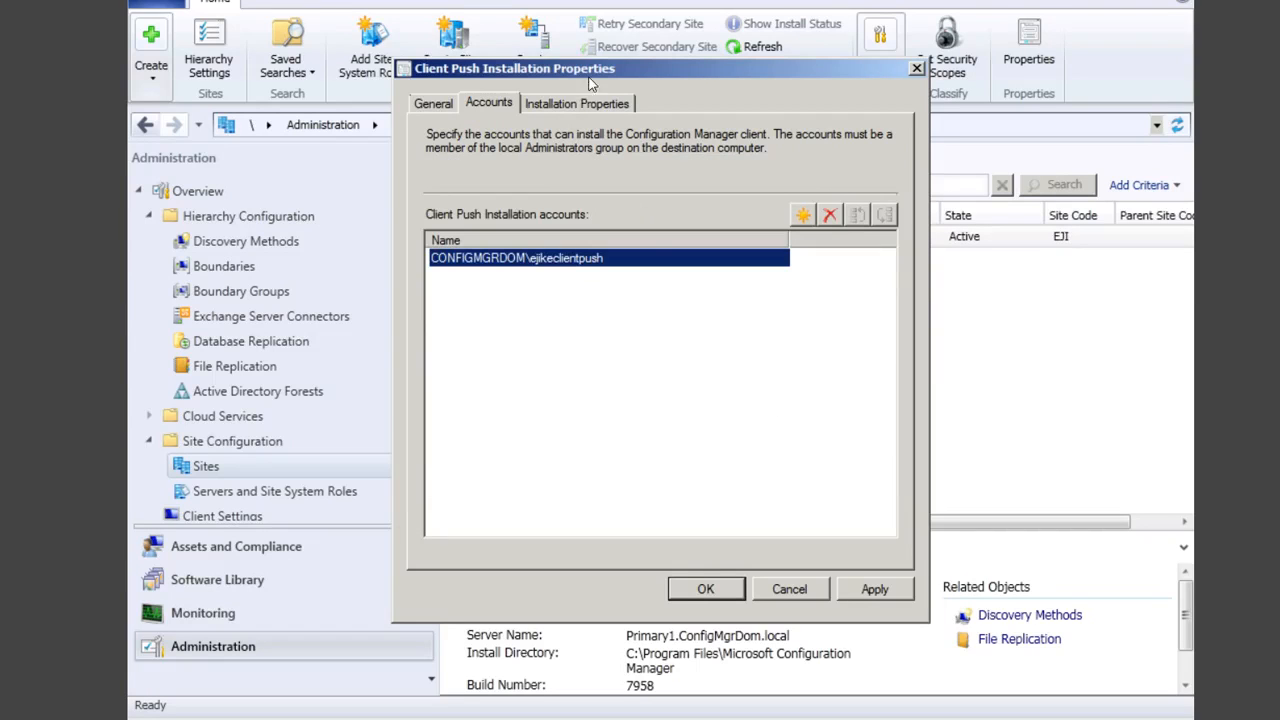
Step: Apply the client push settings with installation properties SMSSITECODE=EJI
click(587, 106)
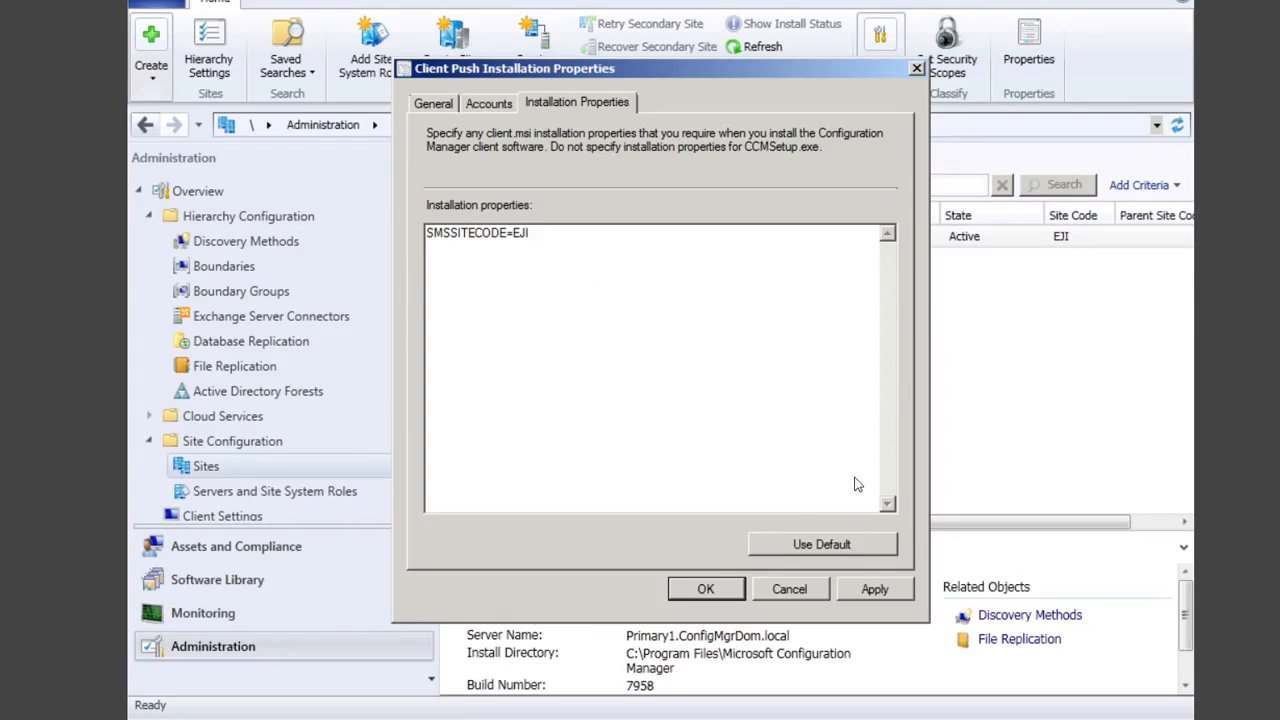
click(875, 590)
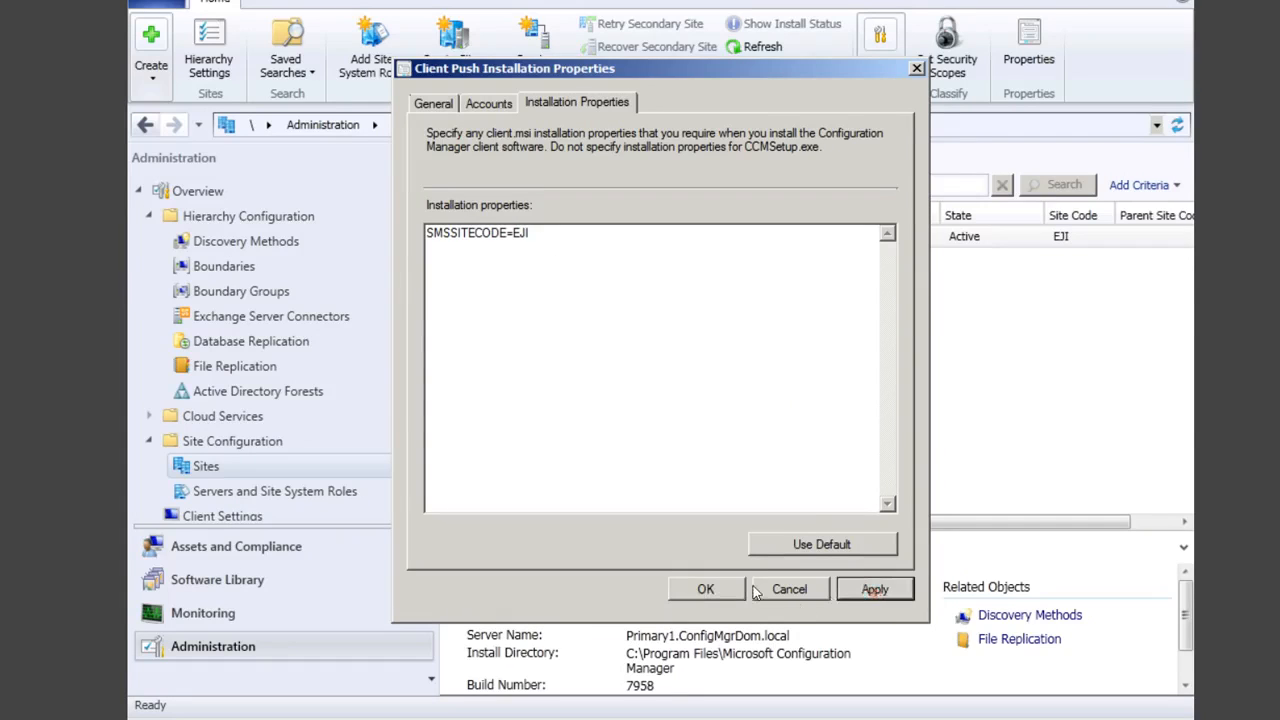
click(722, 589)
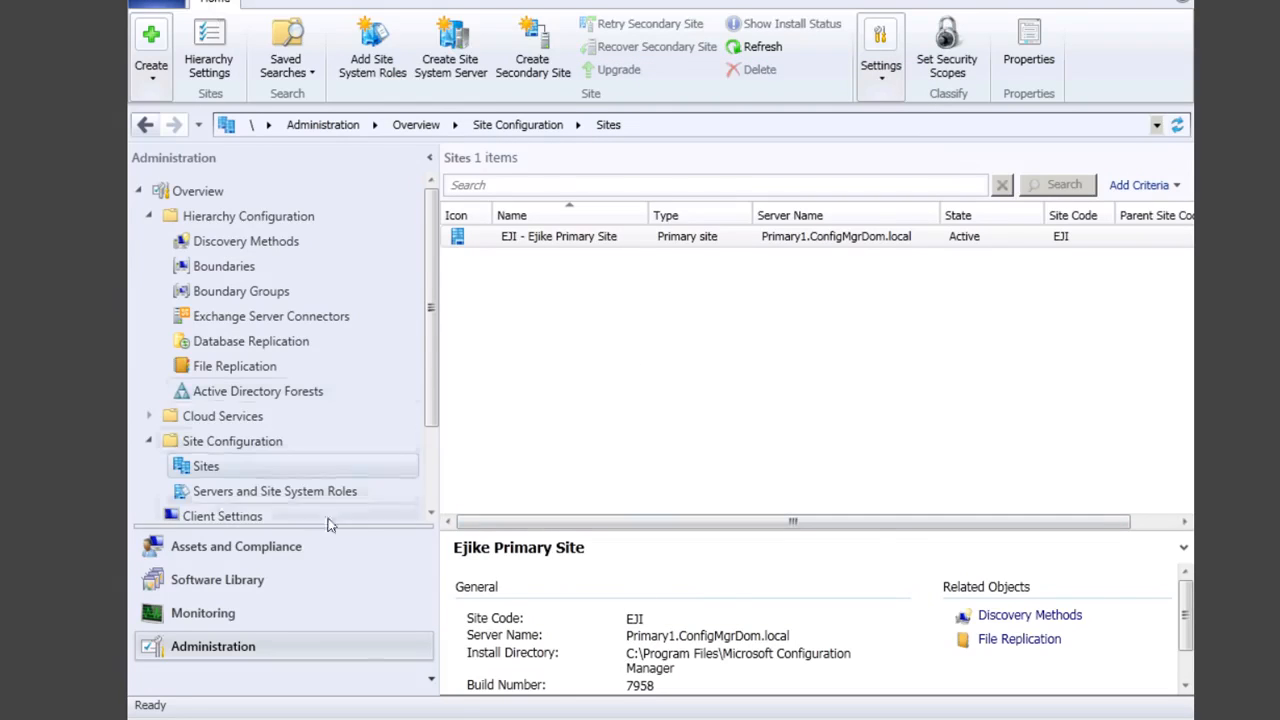
Step: Start adding site system roles to the Primary1 server, keeping the general and proxy settings
click(322, 491)
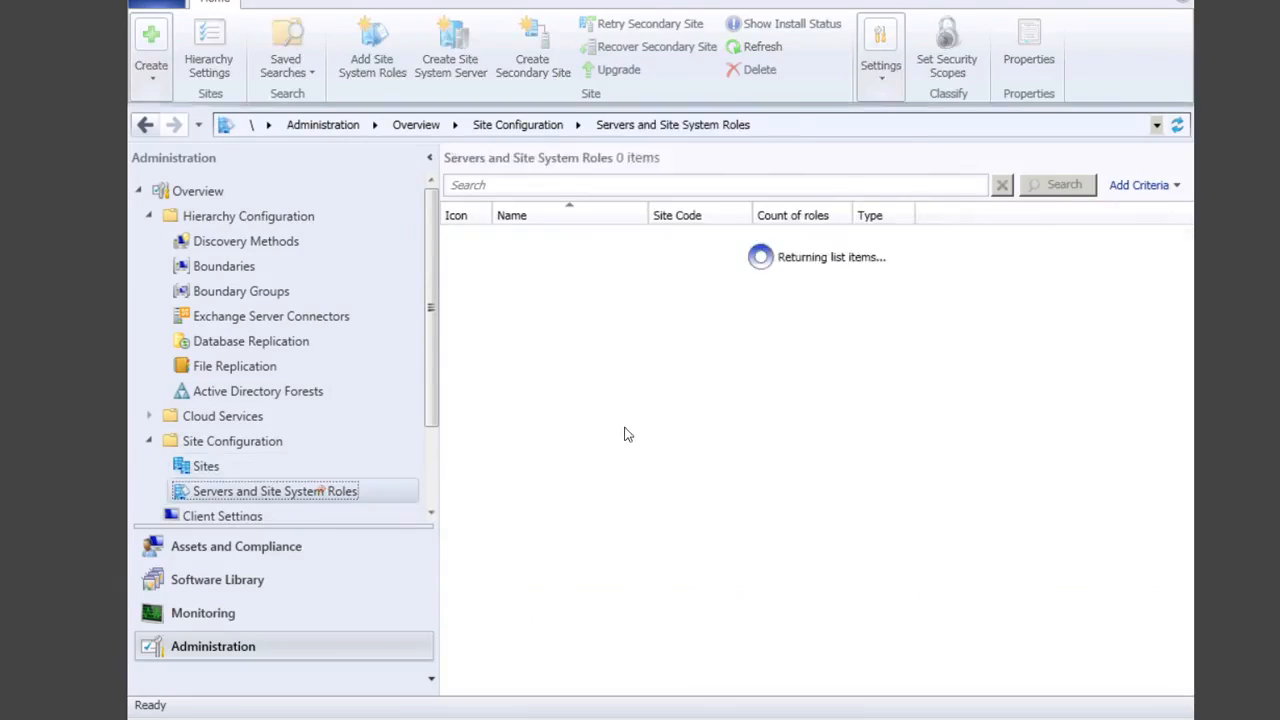
click(608, 241)
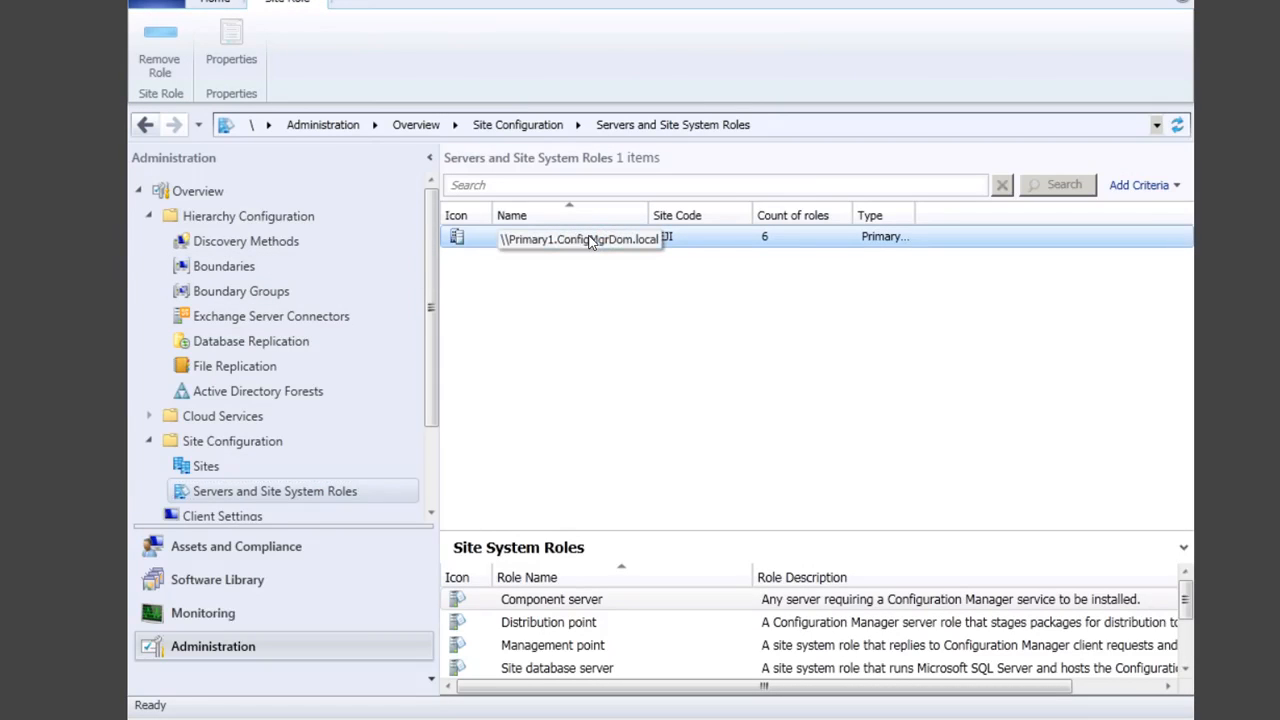
right_click(591, 240)
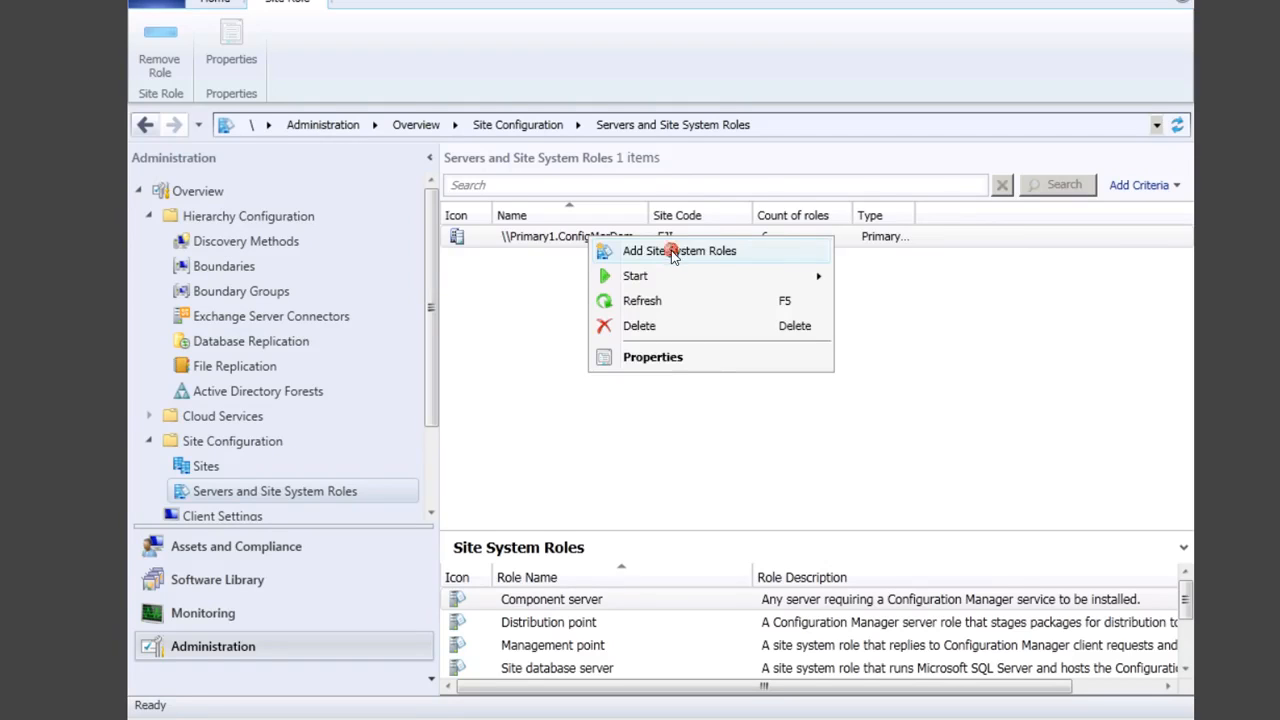
click(673, 254)
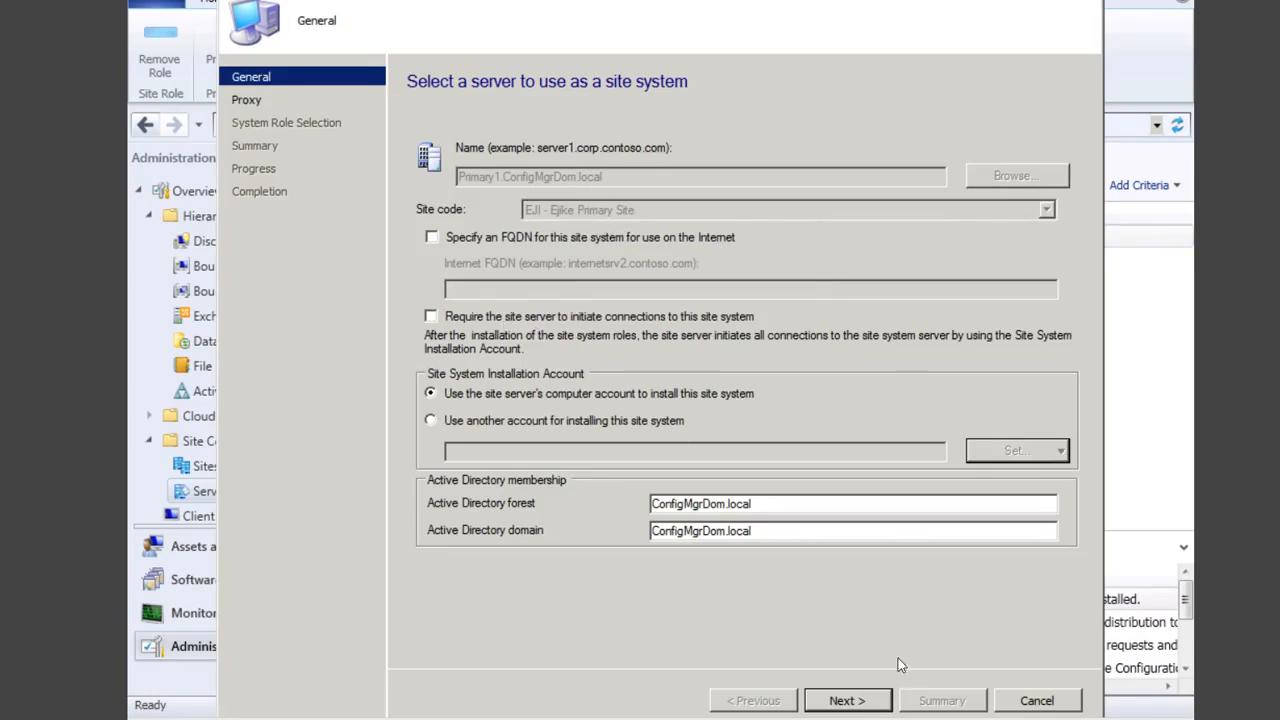
click(843, 700)
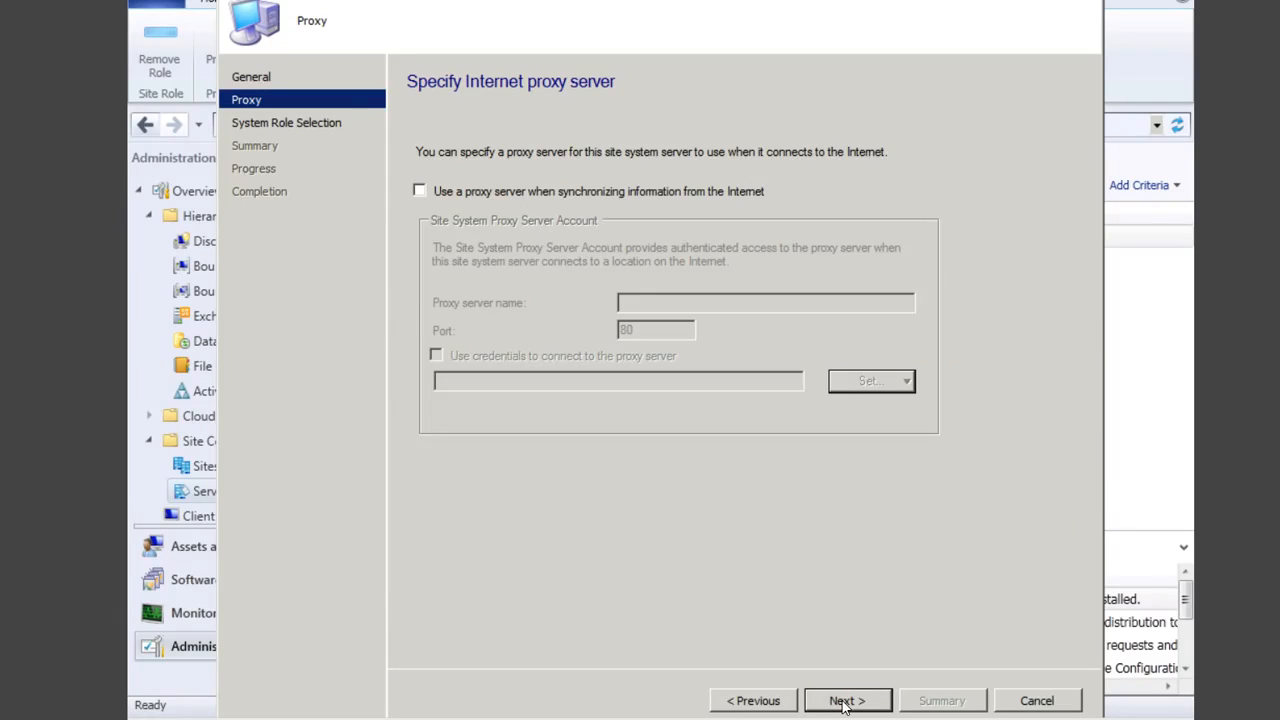
click(843, 701)
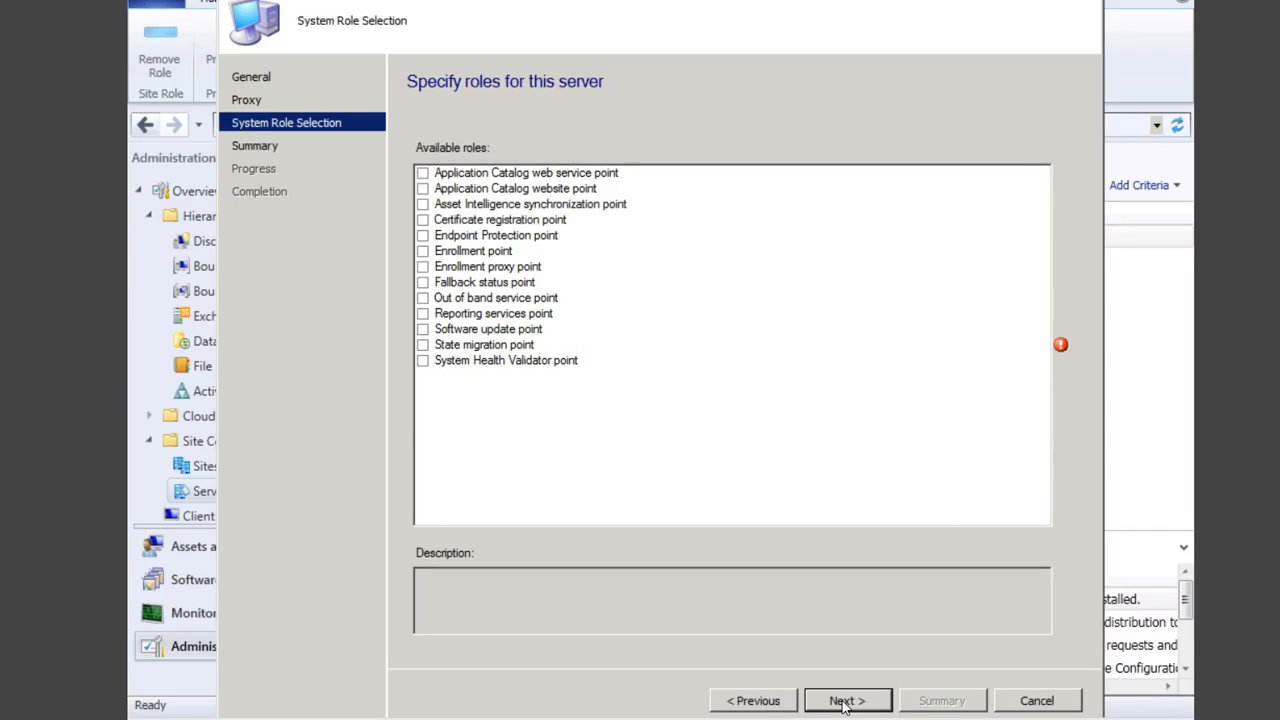
Step: Select the Reporting services point and Fallback status point roles, limiting state messages to 3000
click(423, 314)
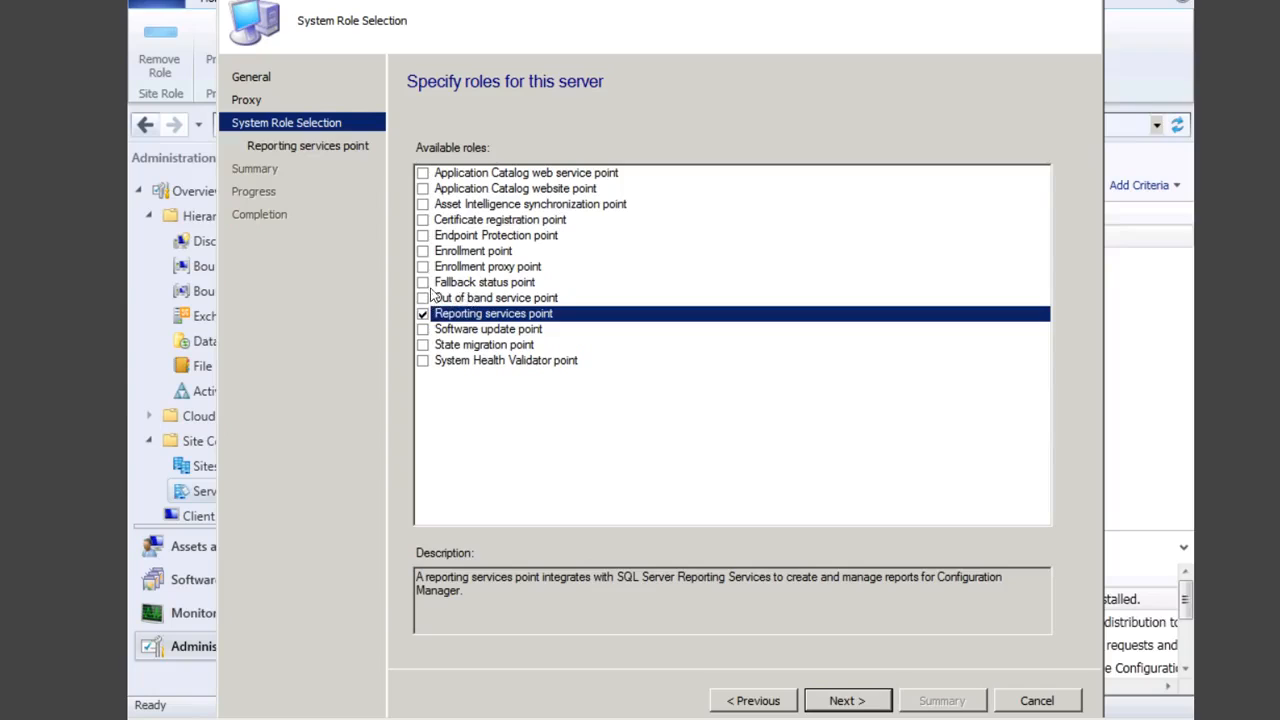
click(423, 283)
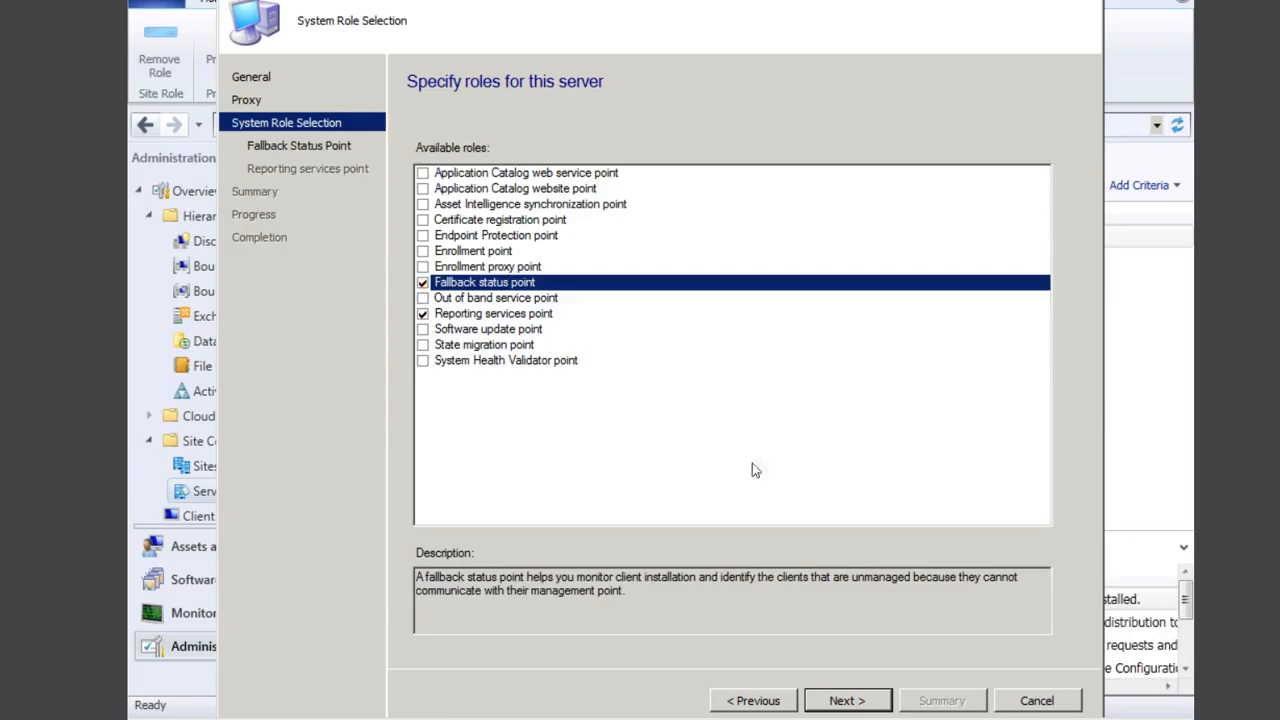
click(845, 701)
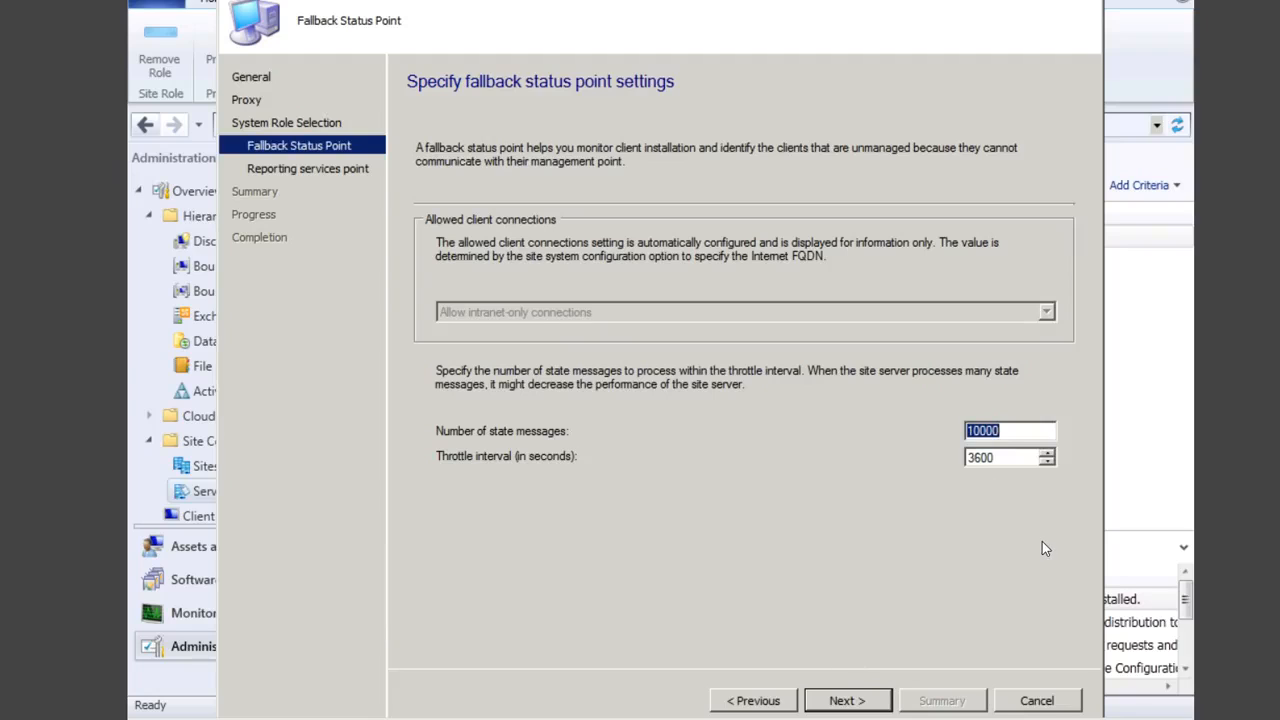
text(3000)
Step: Verify the CM_EJI reporting database connection and begin specifying a new reporting account
click(853, 698)
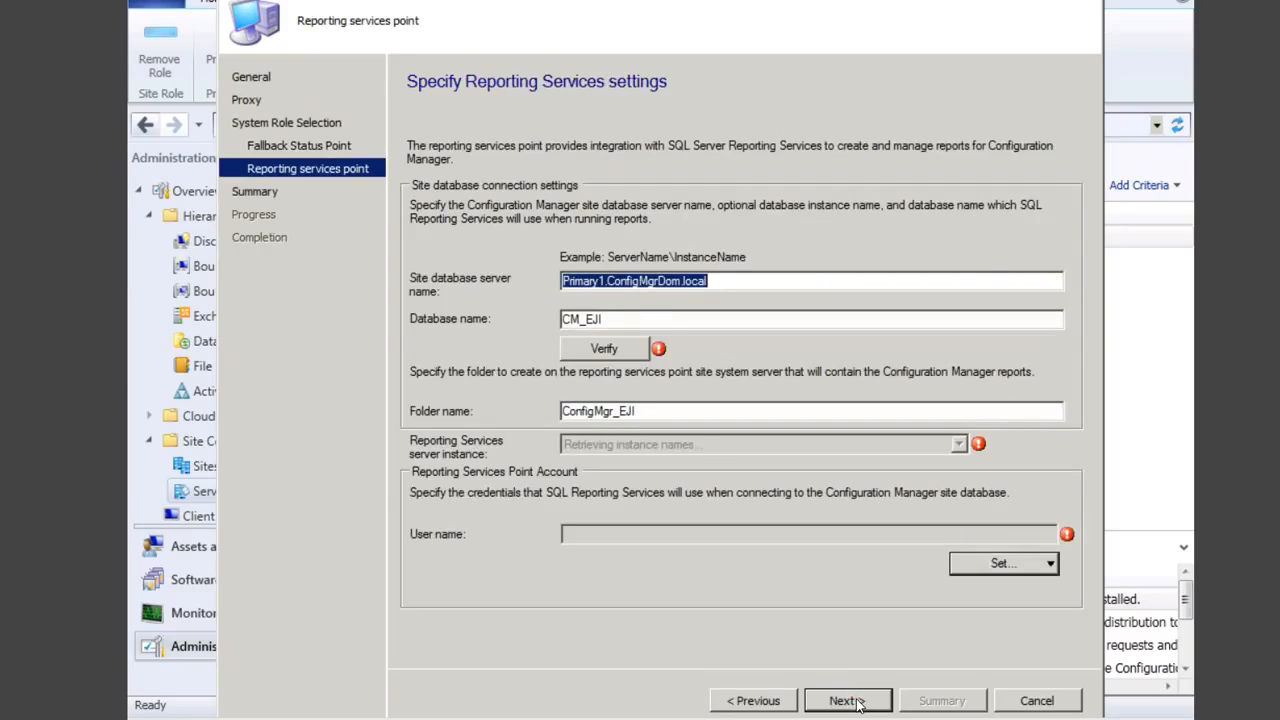
click(605, 348)
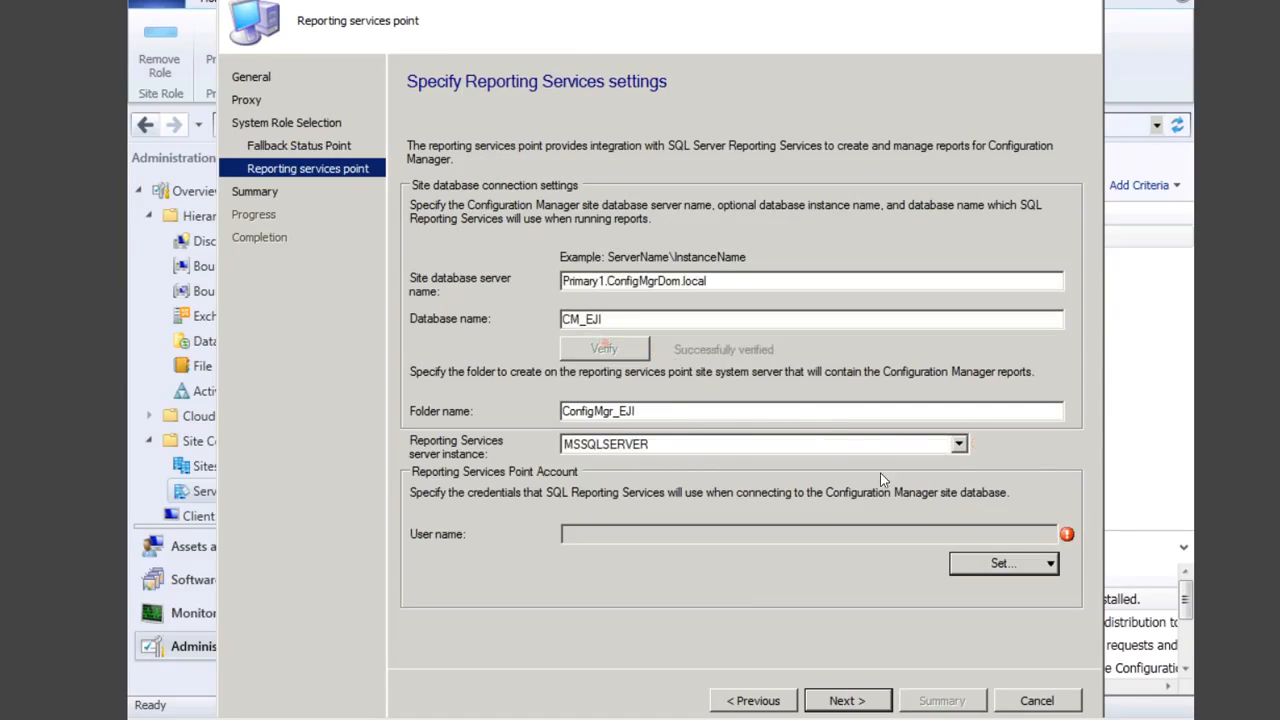
click(1051, 564)
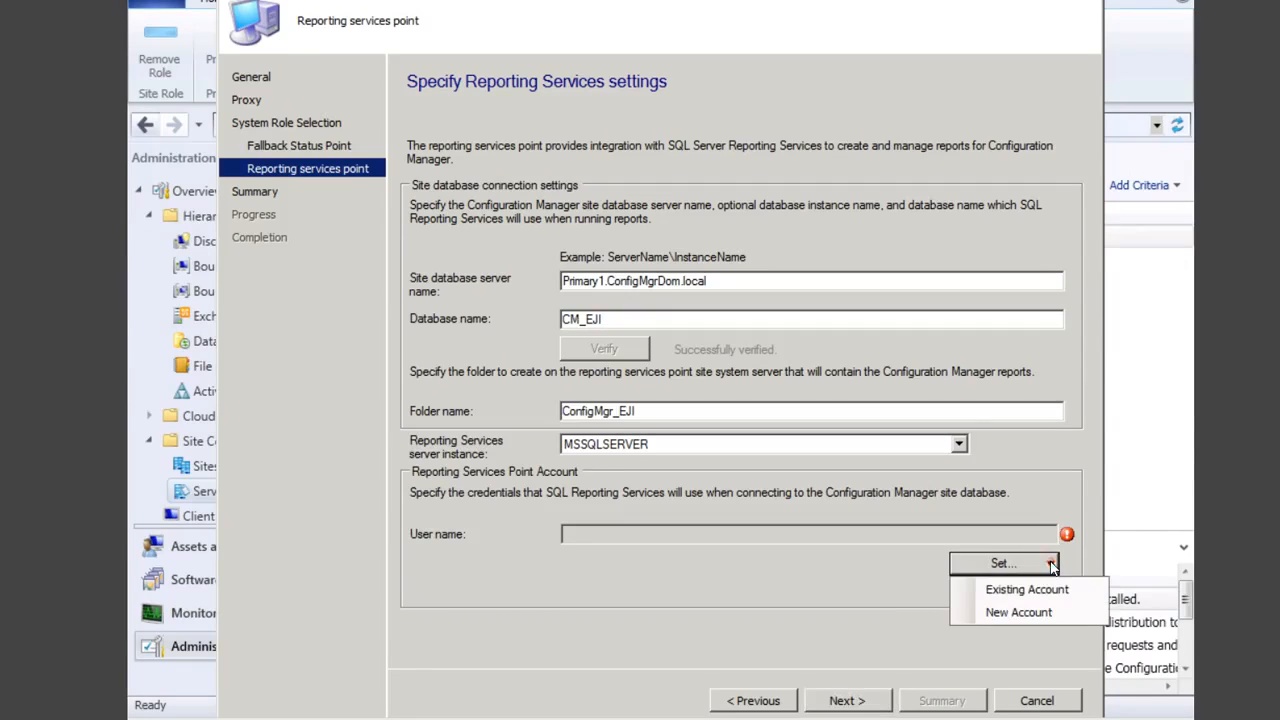
click(1031, 612)
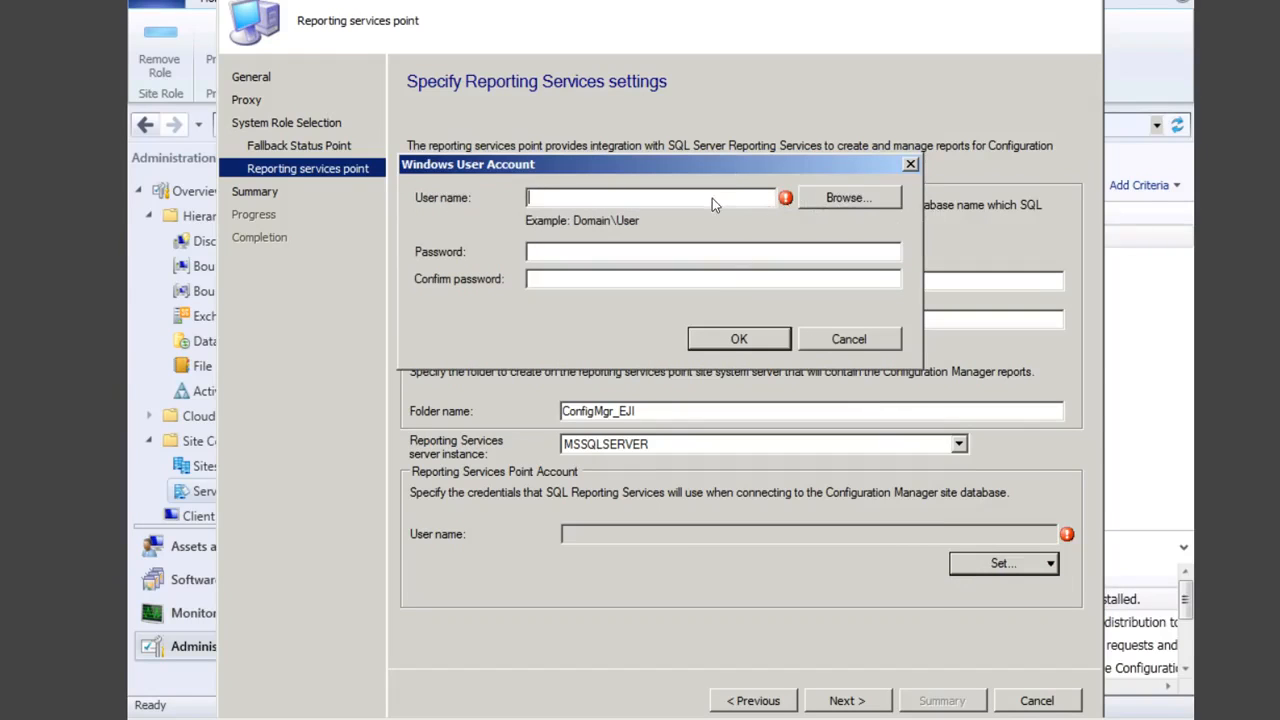
Step: Make the domain Administrator the reporting services account and enter its password
click(848, 198)
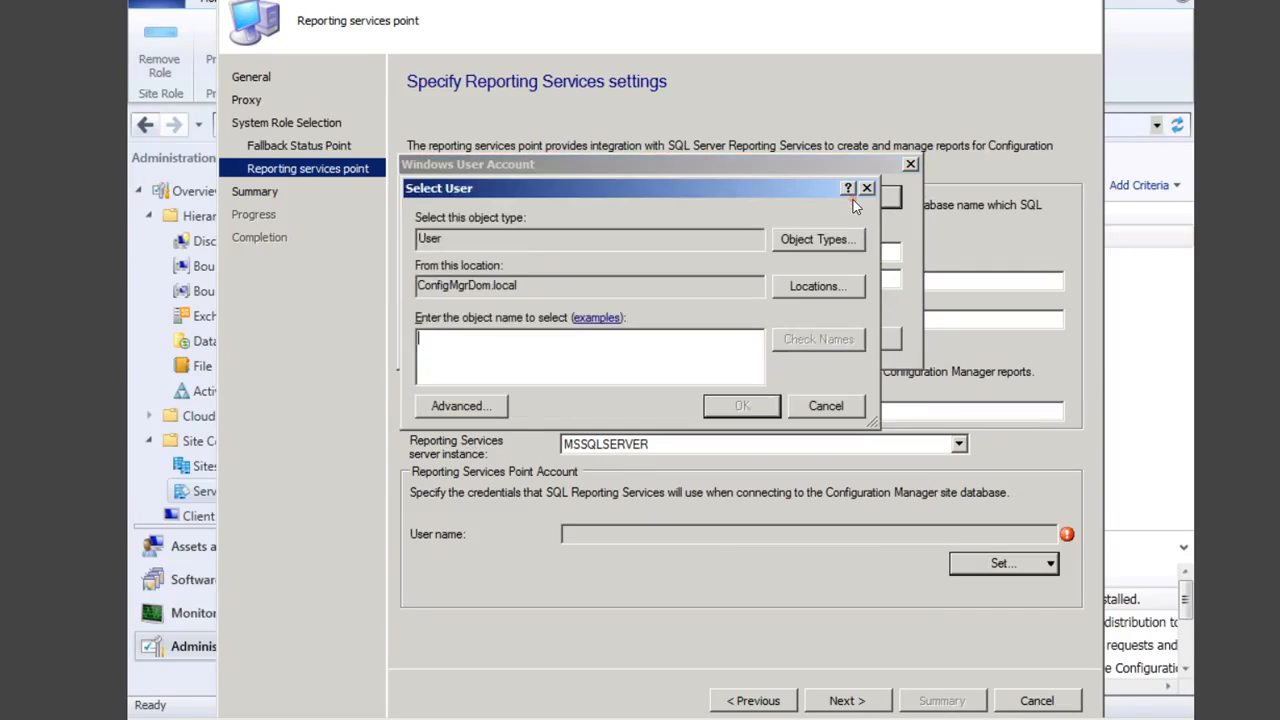
text(admin)
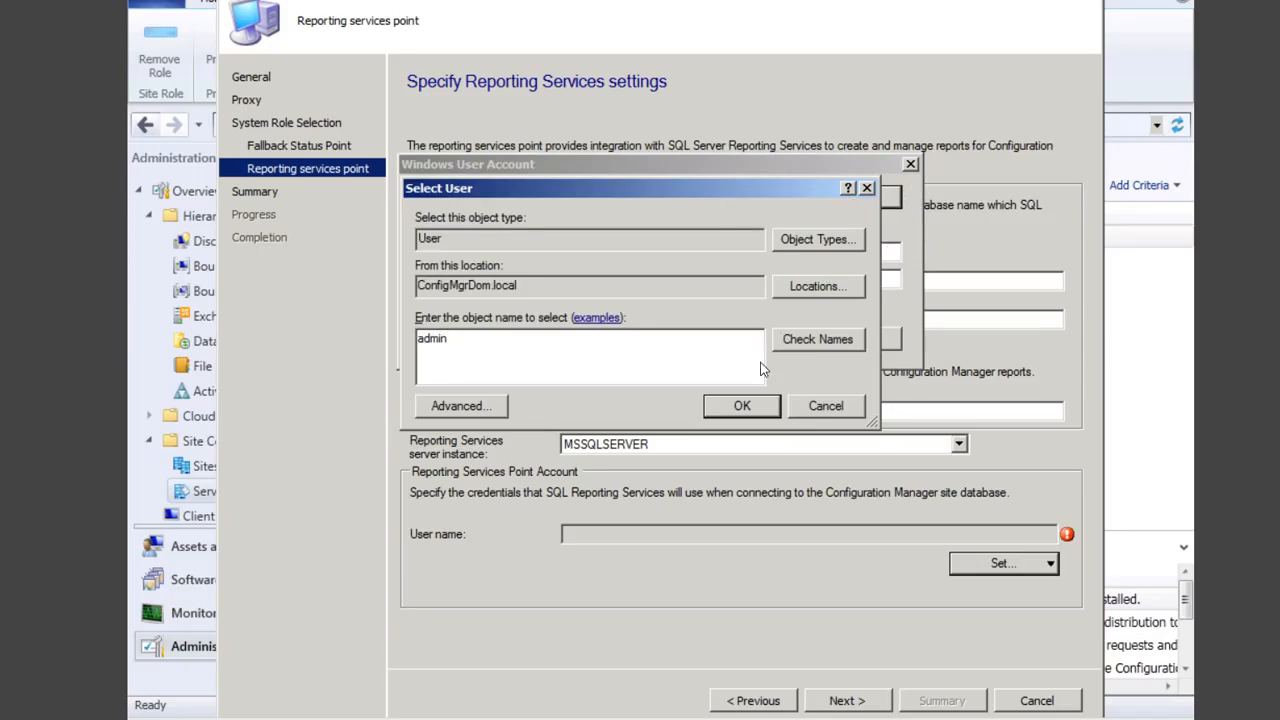
click(815, 345)
click(742, 406)
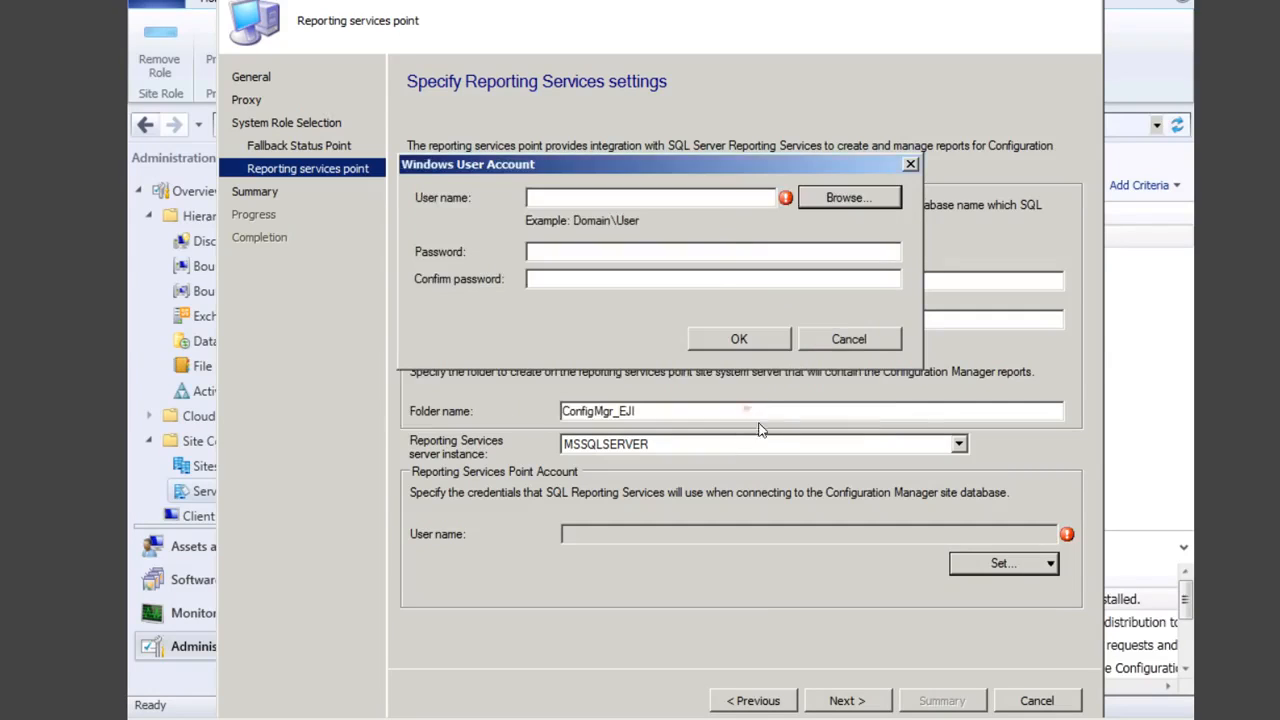
click(677, 252)
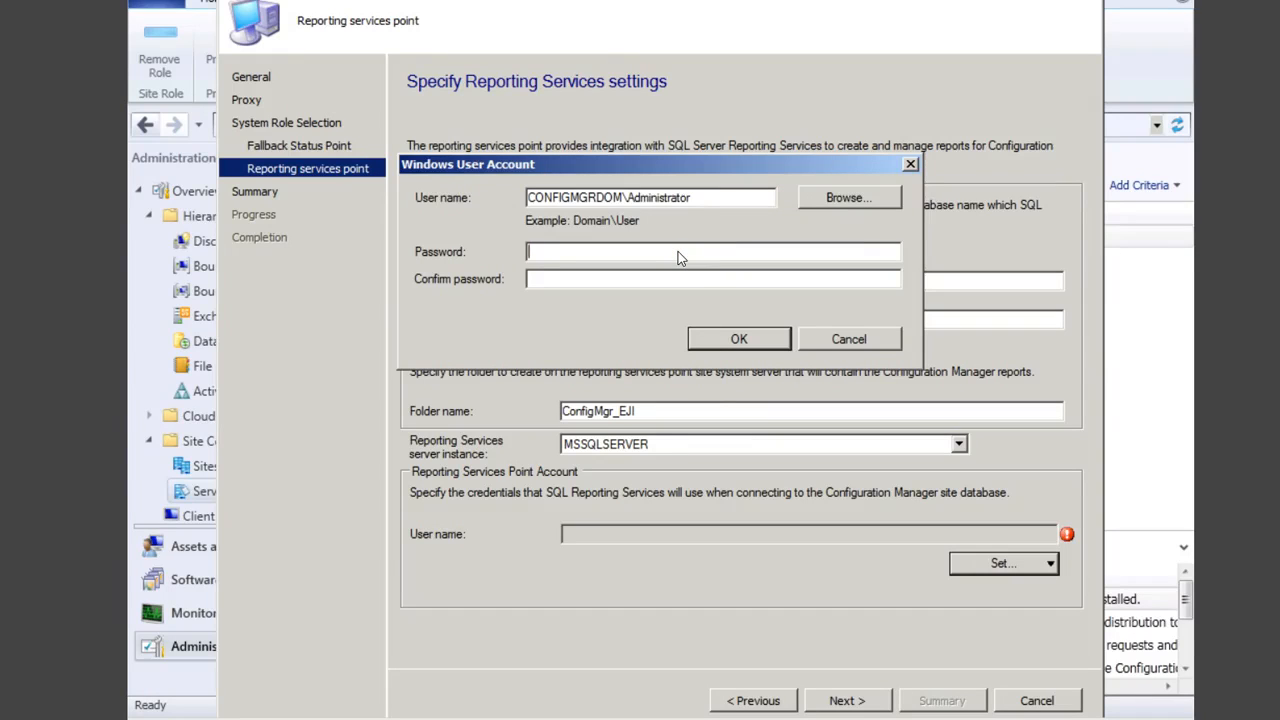
text(P•••••)
text(********)
click(739, 340)
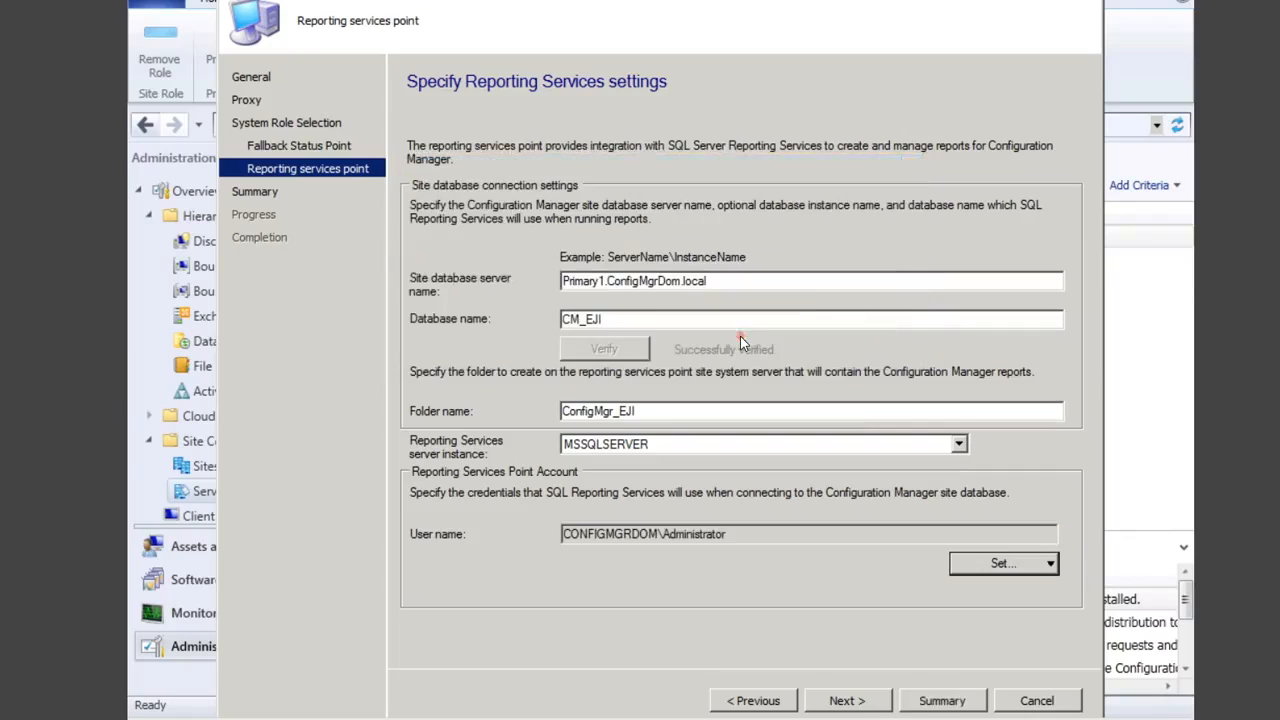
Step: Confirm the summary to add both roles to Primary1 and close the completed wizard
click(872, 704)
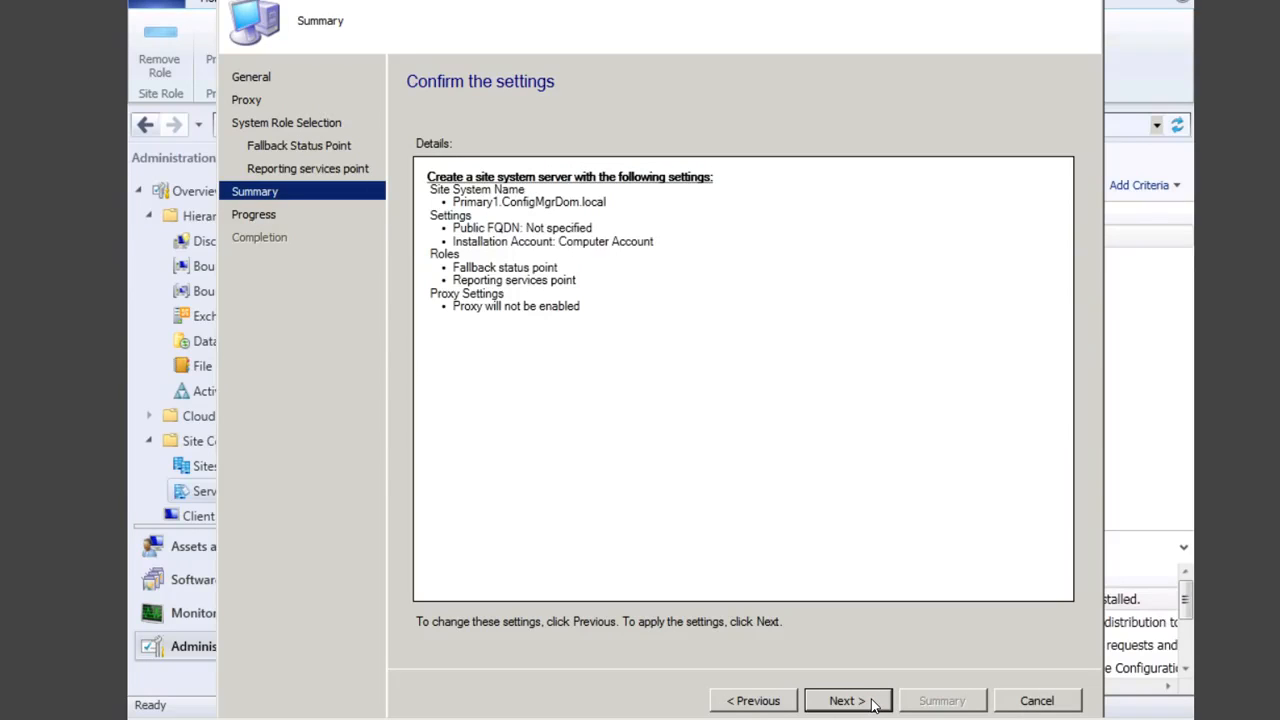
click(872, 704)
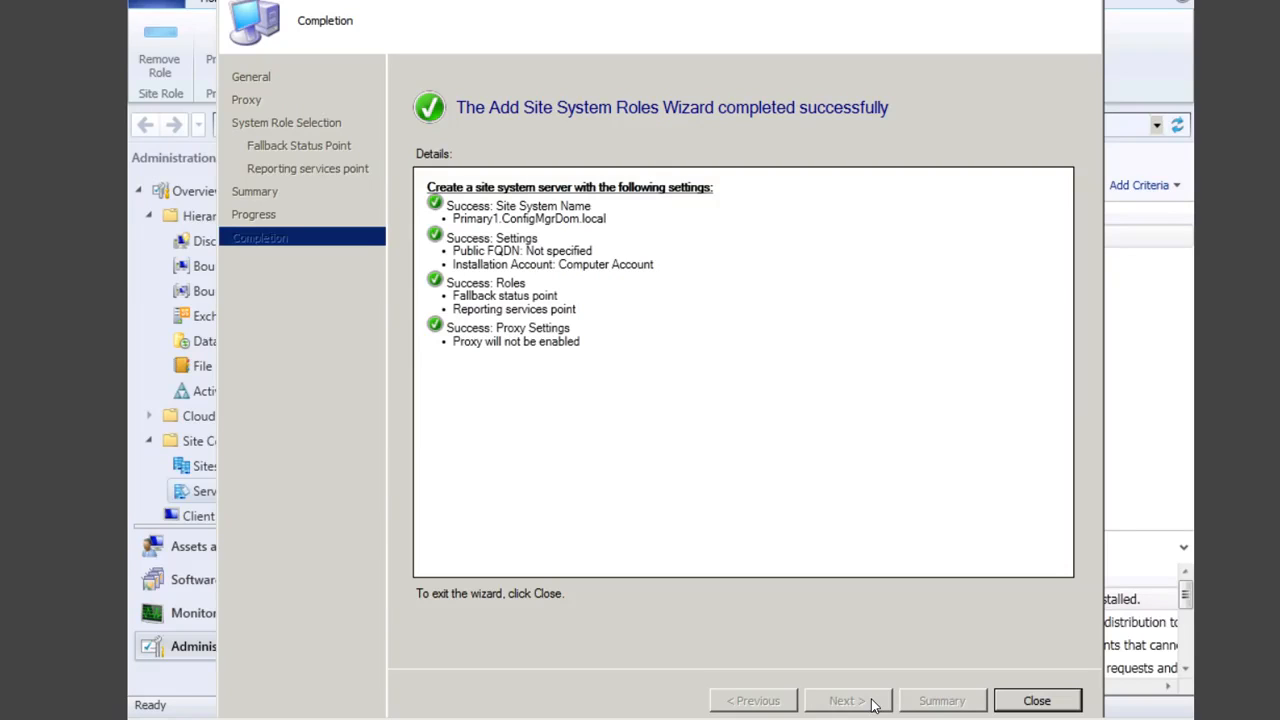
click(1068, 701)
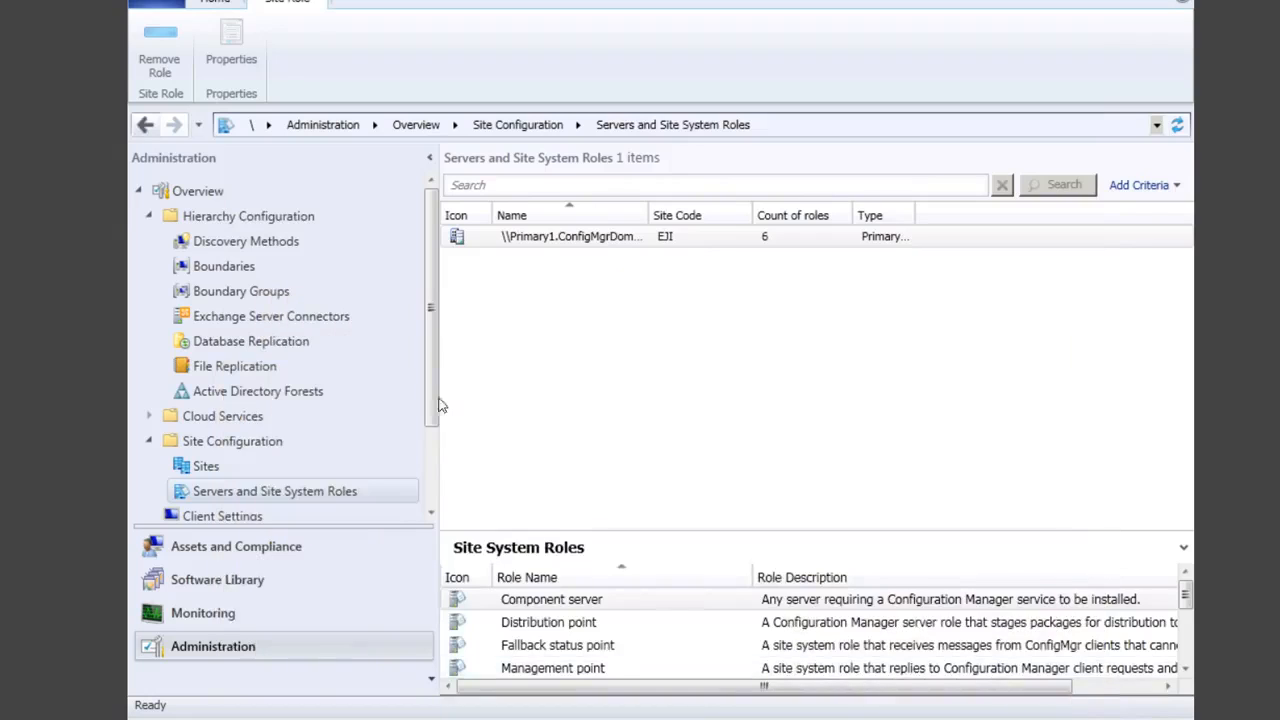
Step: Run the Install Client wizard on the CLIENT1 device from Assets and Compliance > Devices
click(285, 552)
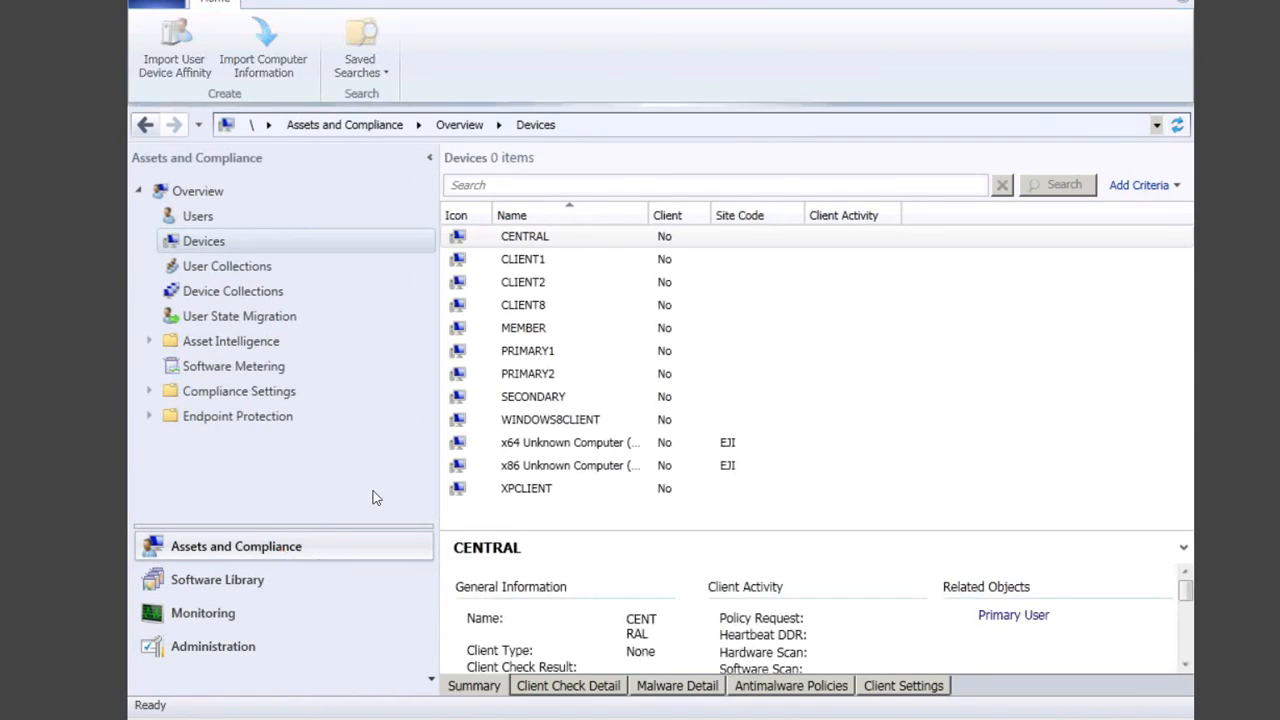
click(535, 264)
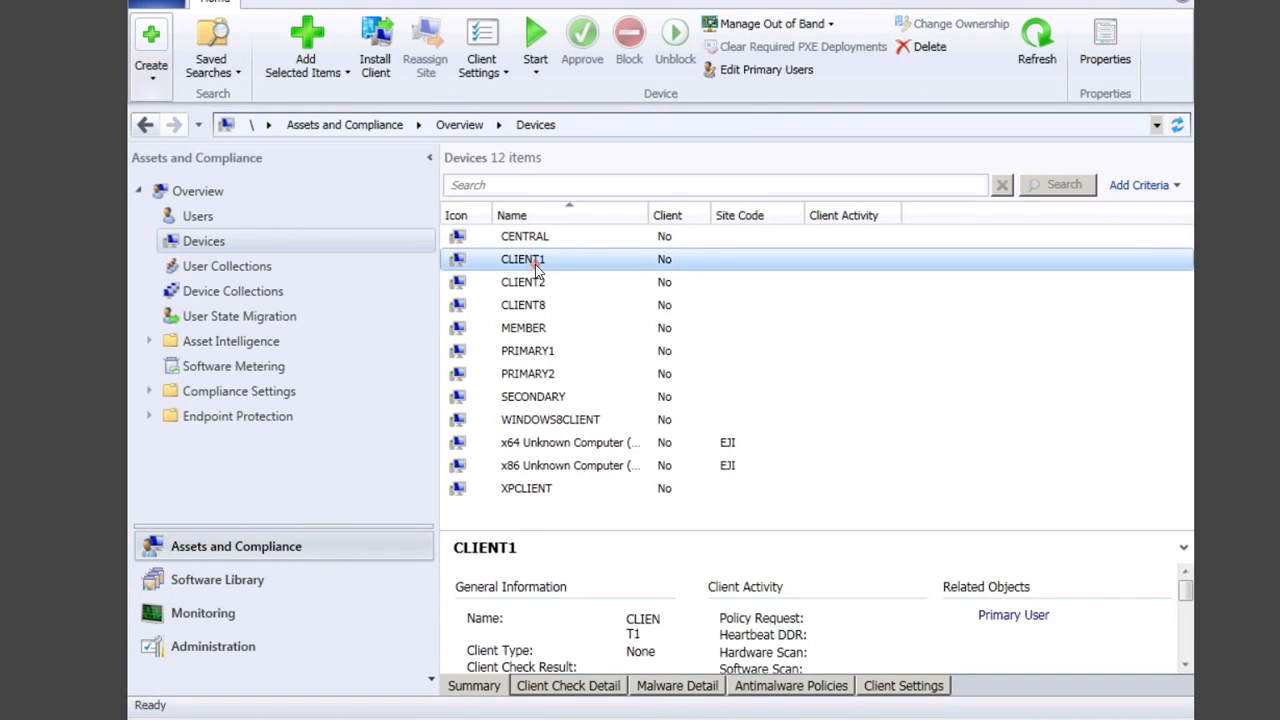
right_click(537, 270)
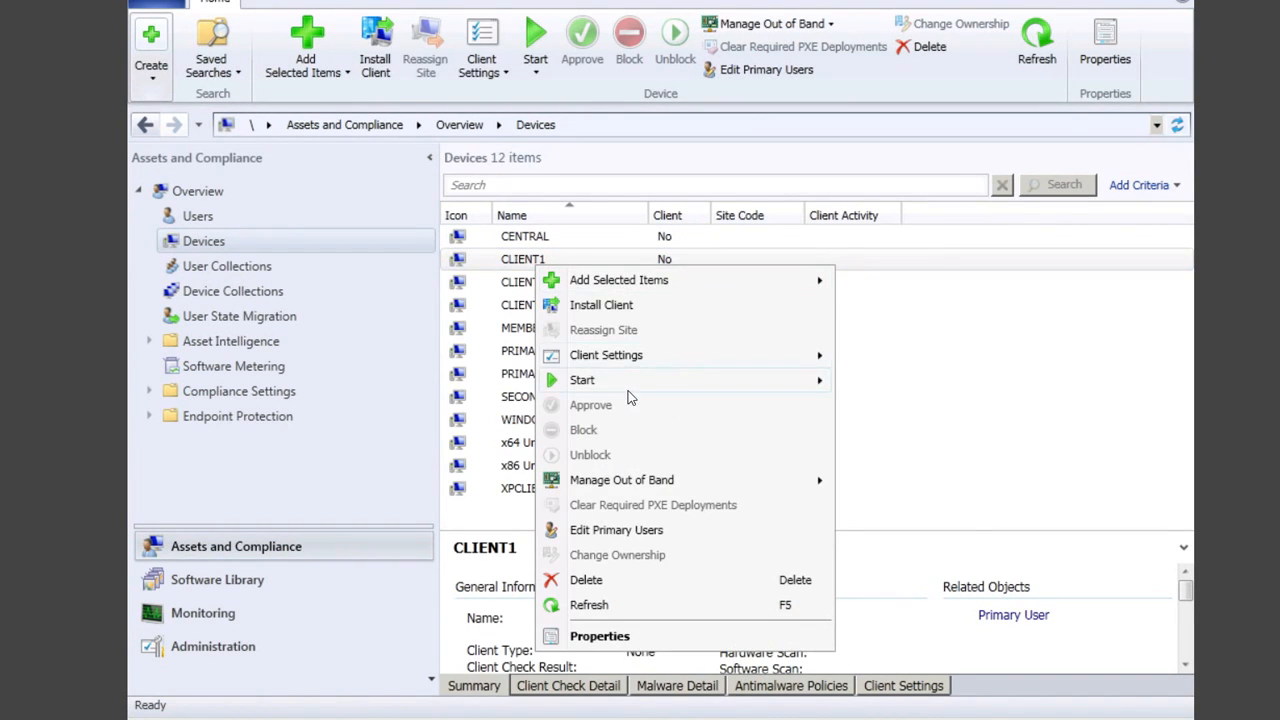
click(617, 313)
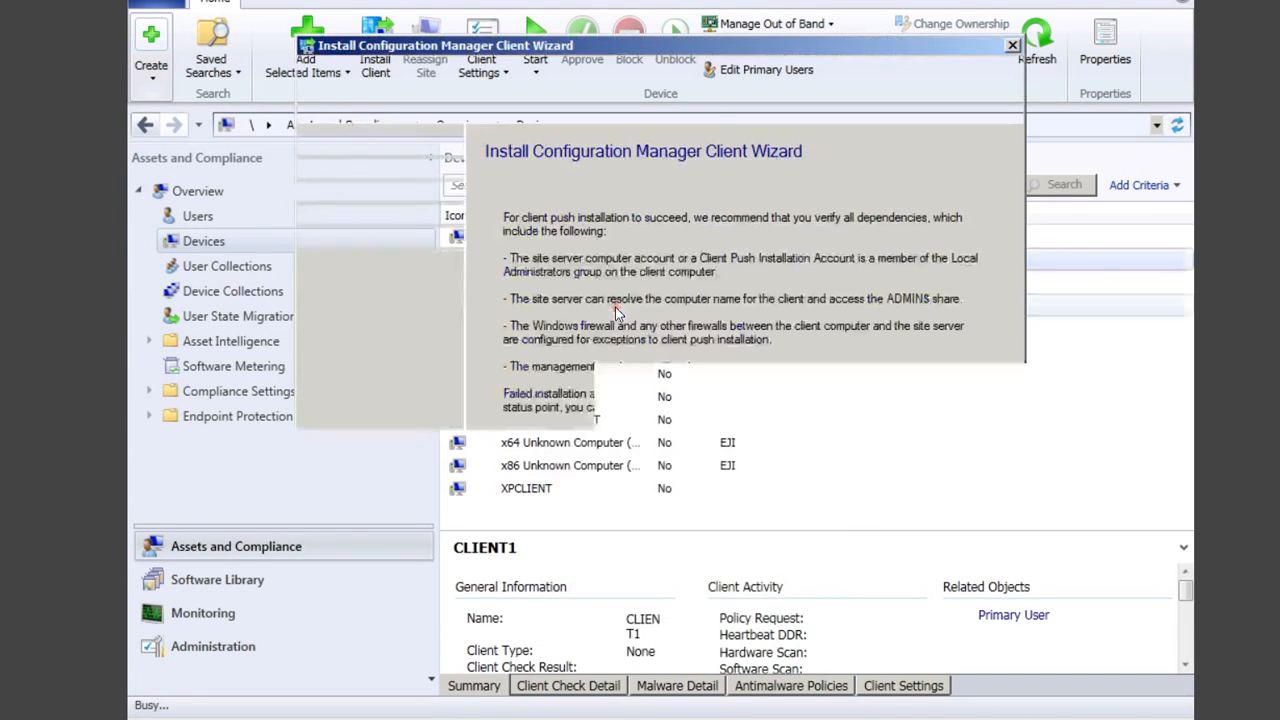
click(772, 616)
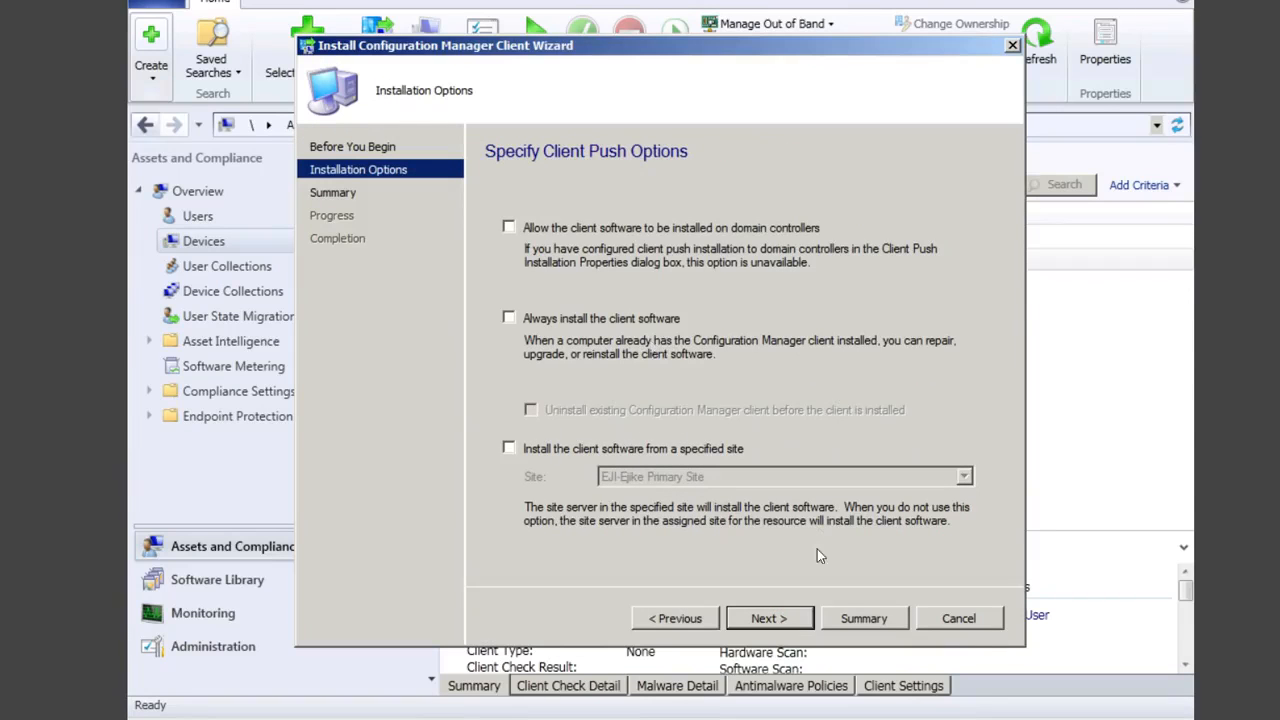
click(766, 618)
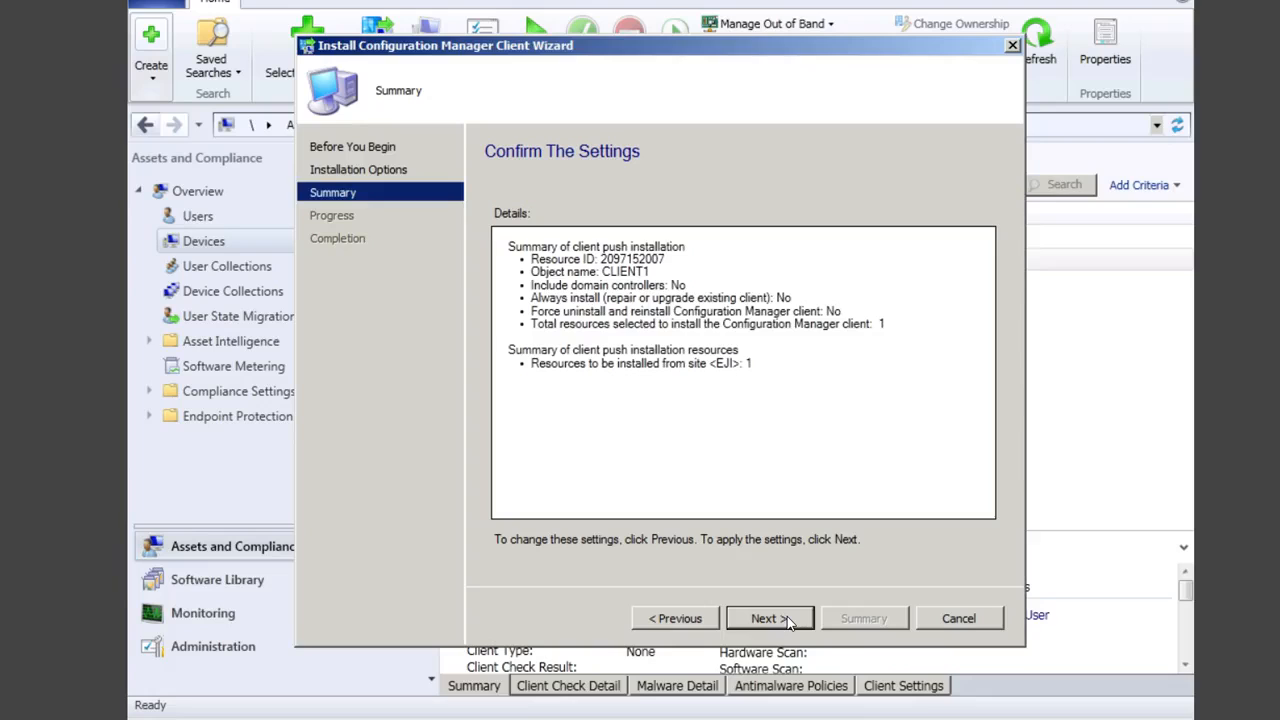
click(787, 620)
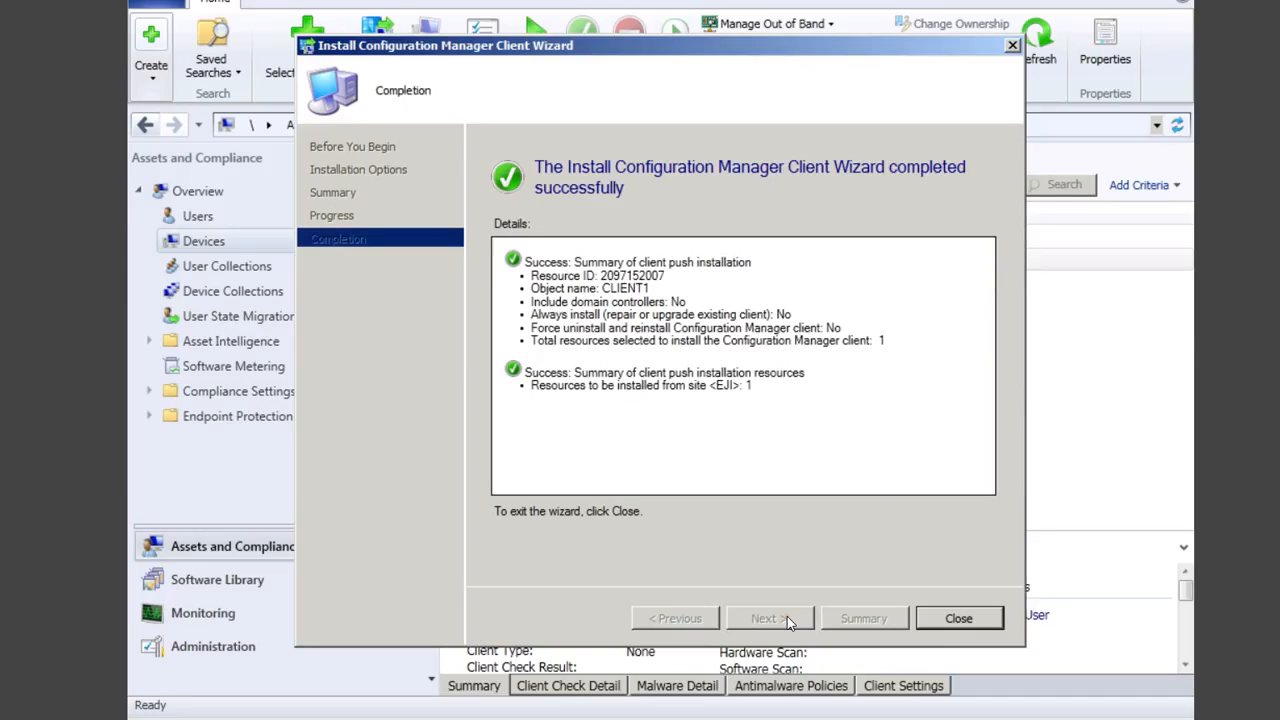
click(960, 620)
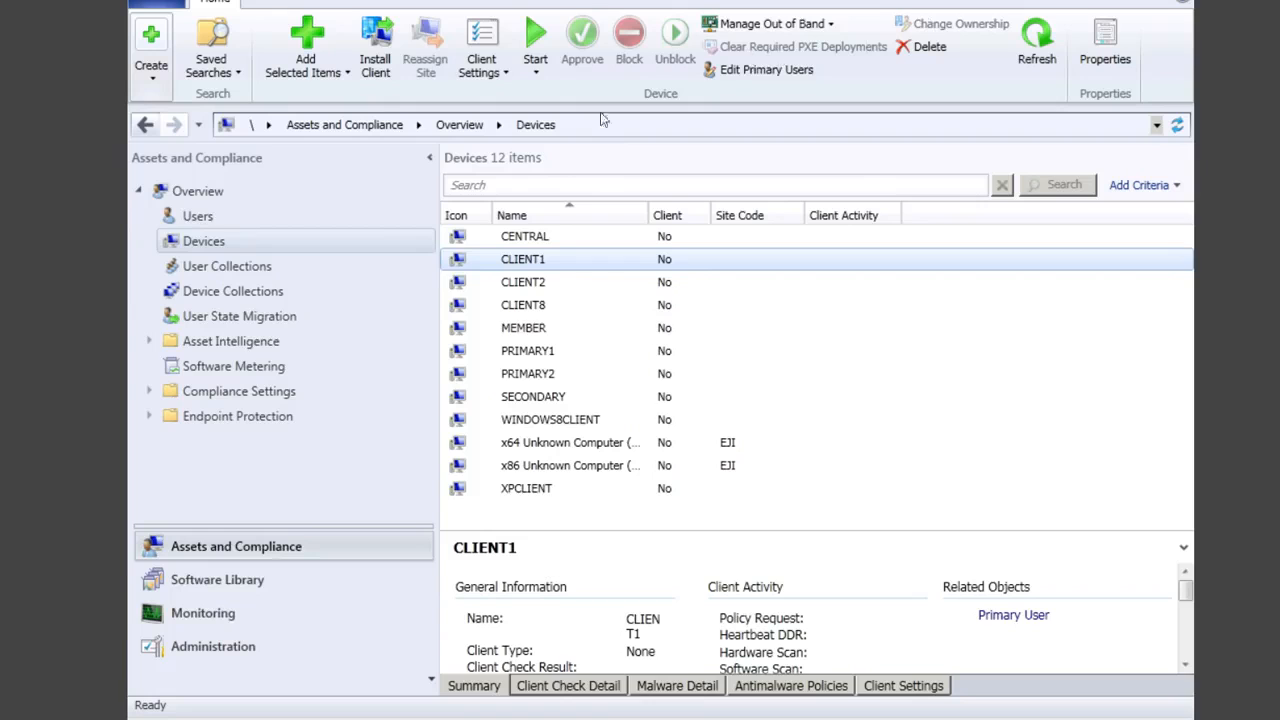
Step: Return to the Administration workspace to see Primary1's 8 site system roles
click(217, 648)
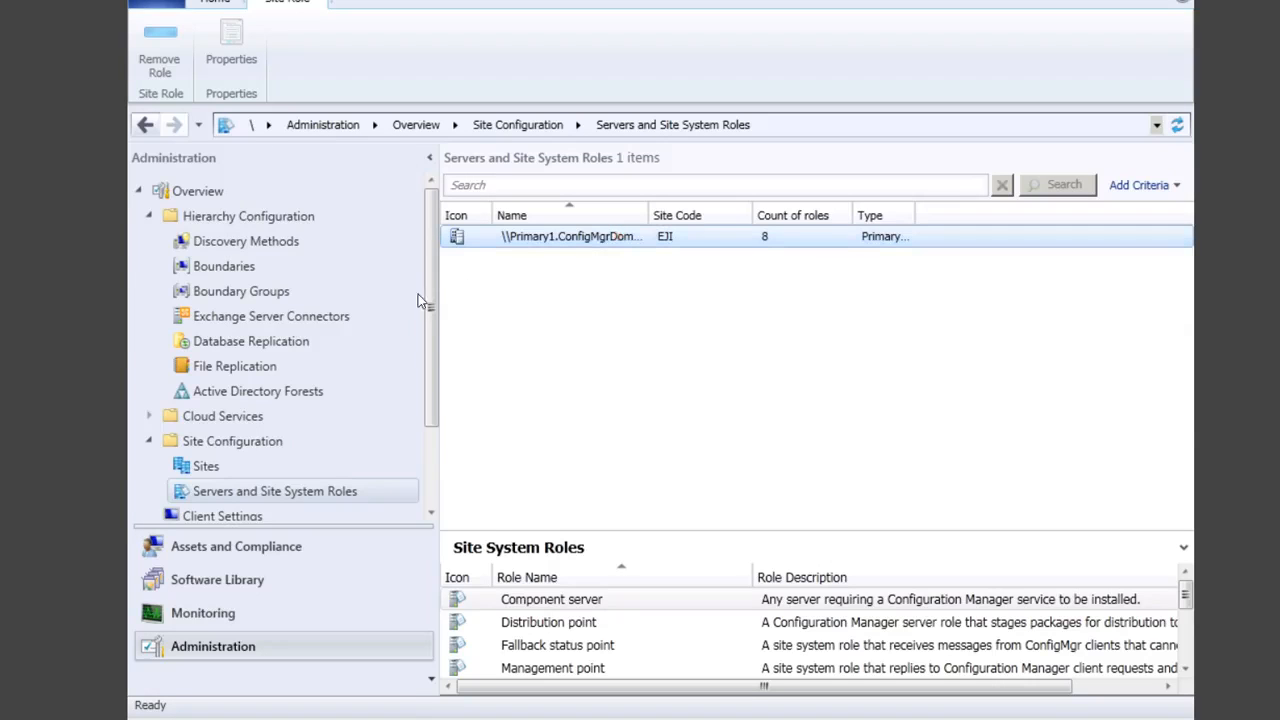
Step: Open the Client Push Installation properties for the site at the Installation Properties tab
click(210, 467)
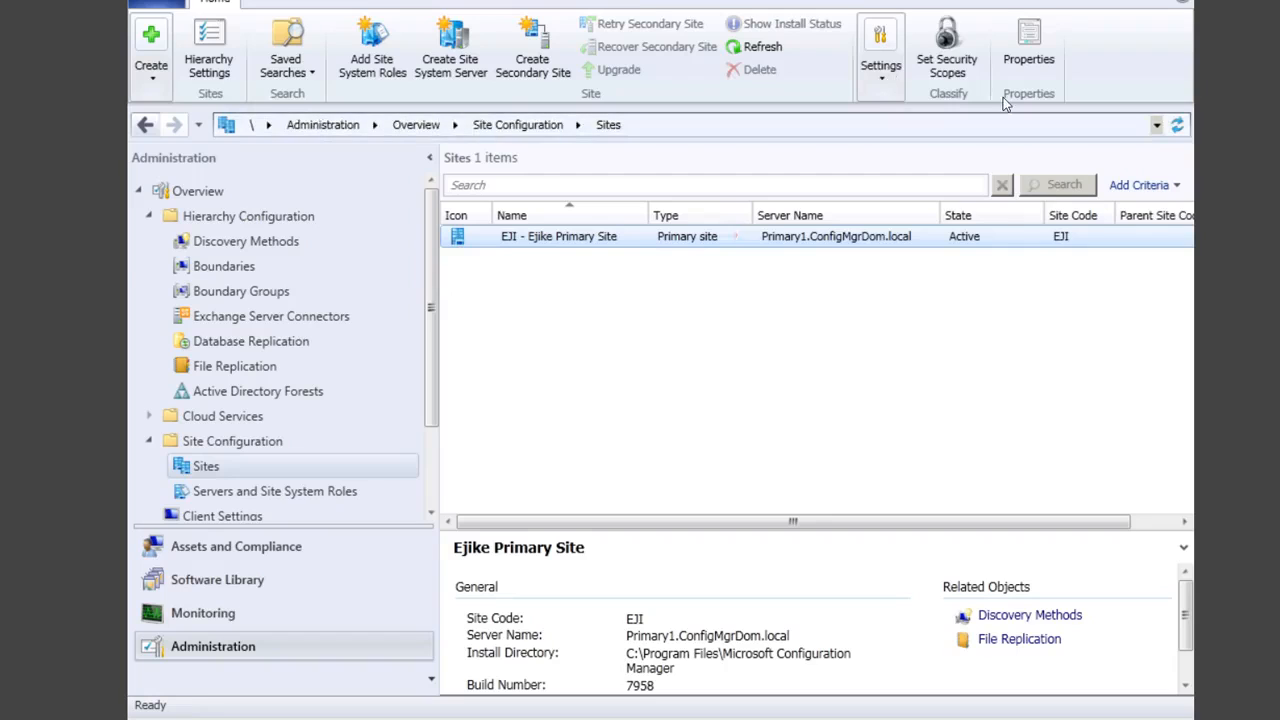
click(881, 88)
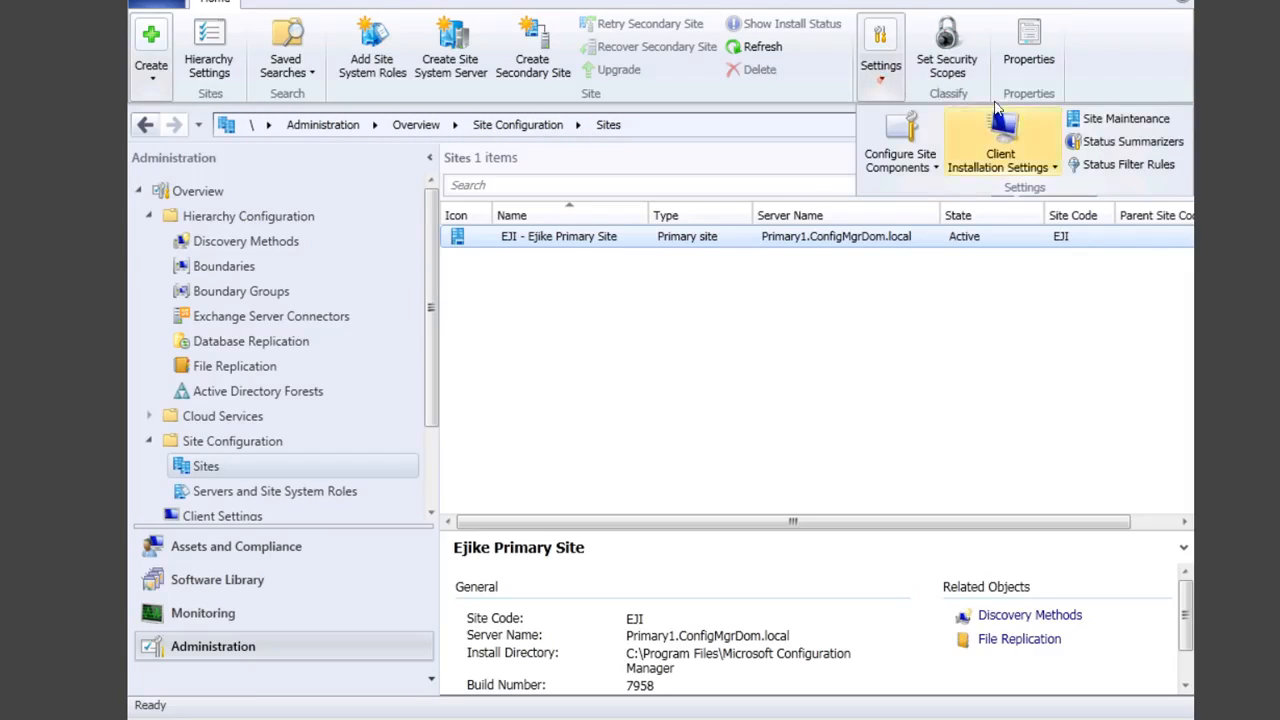
click(1018, 152)
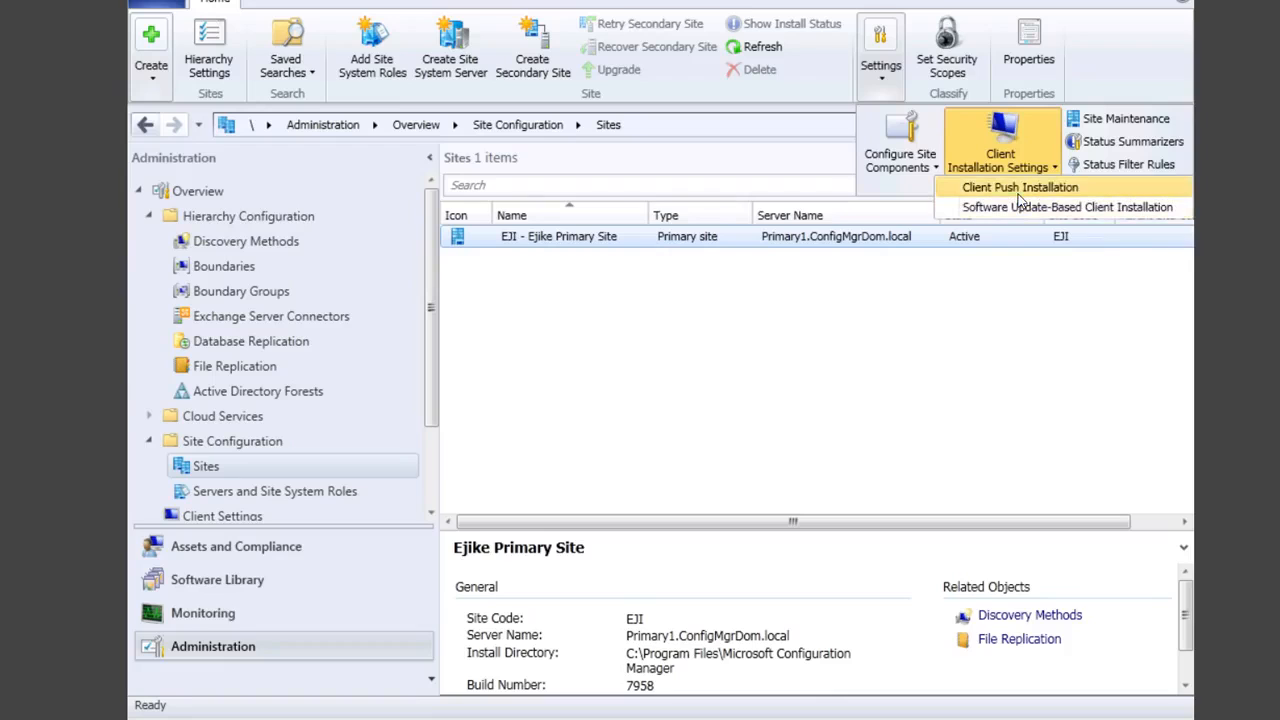
click(1018, 192)
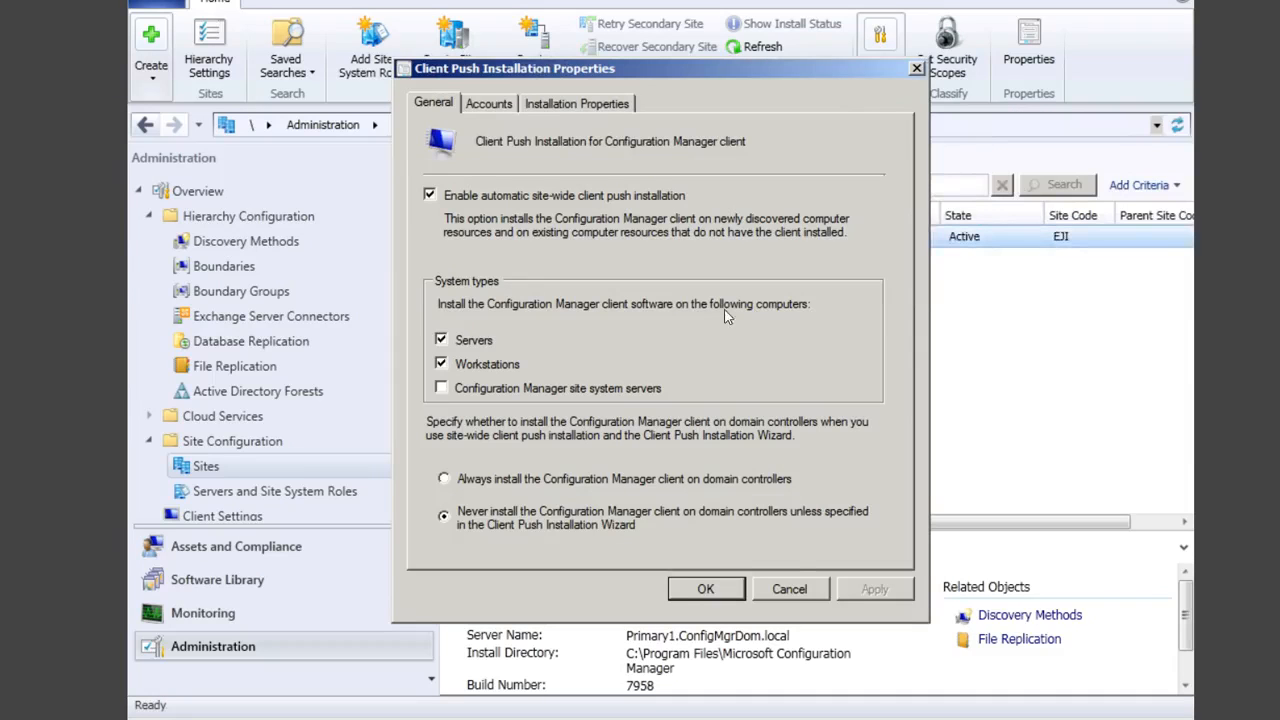
click(554, 103)
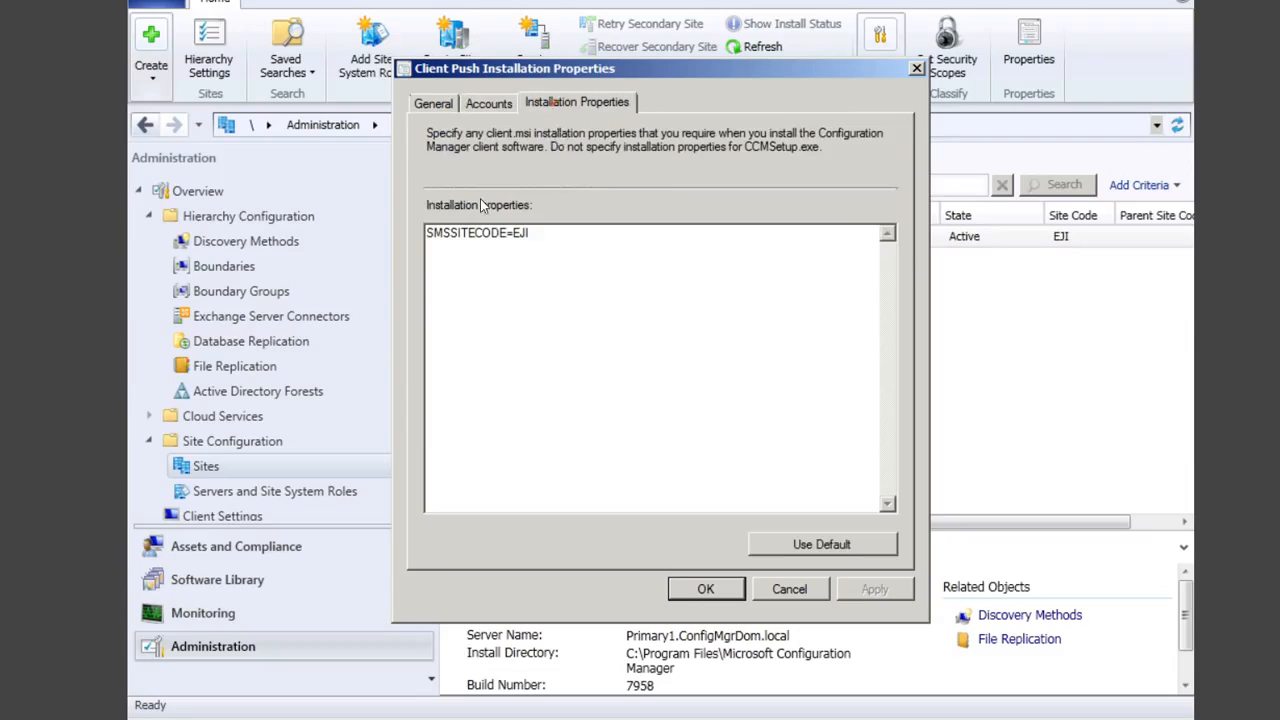
Step: Append FSP=PRIMARY1 after SMSSITECODE=EJI and save the properties
click(602, 252)
text(FSP= PRIMAR)
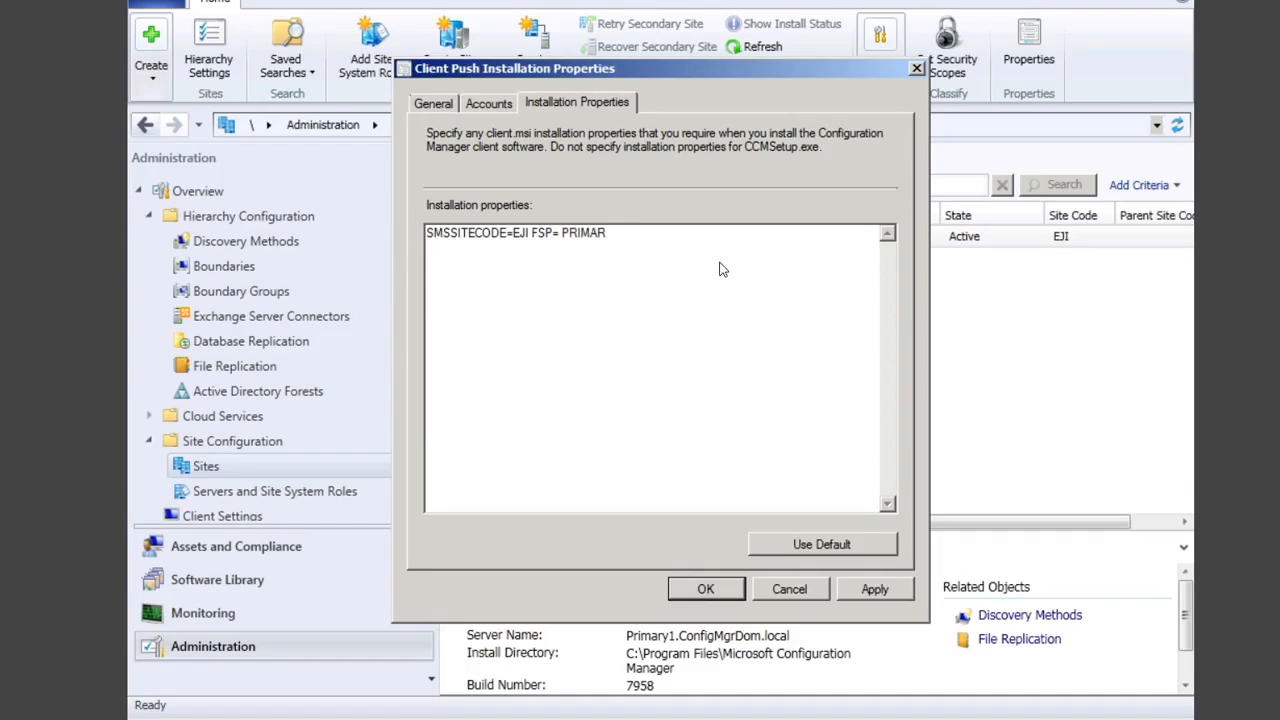
text(Y1)
click(875, 590)
click(706, 589)
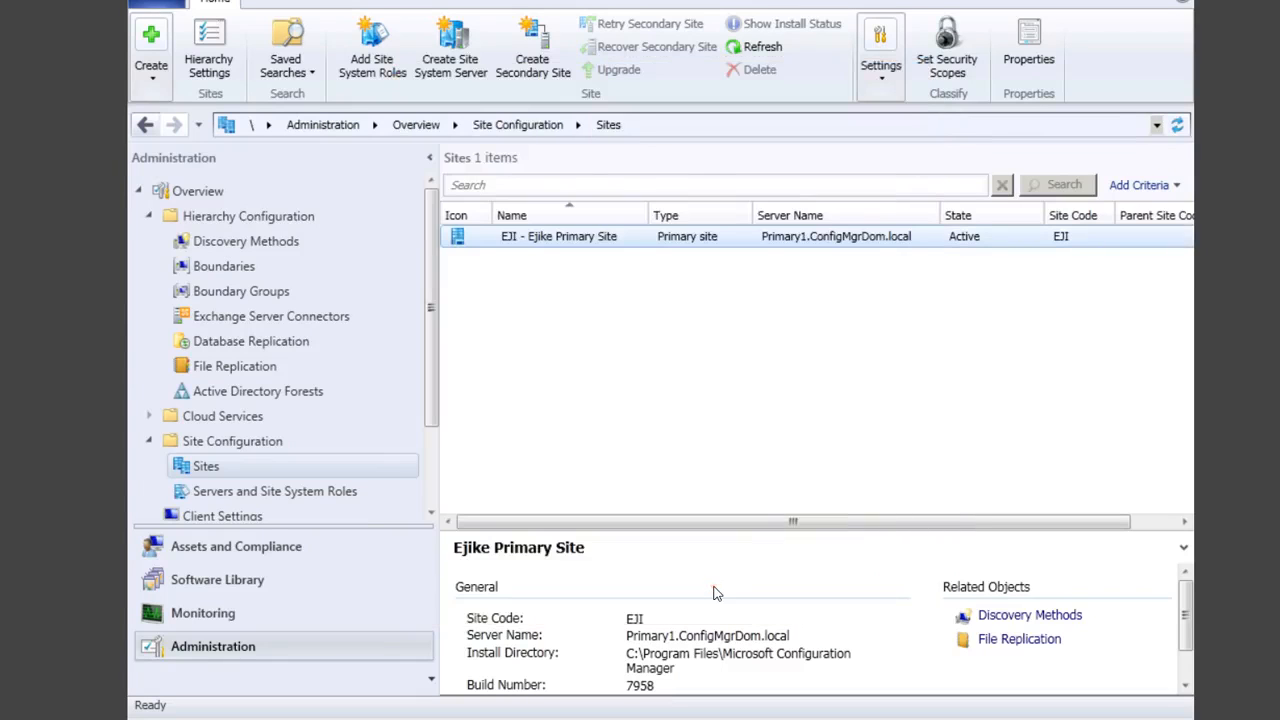
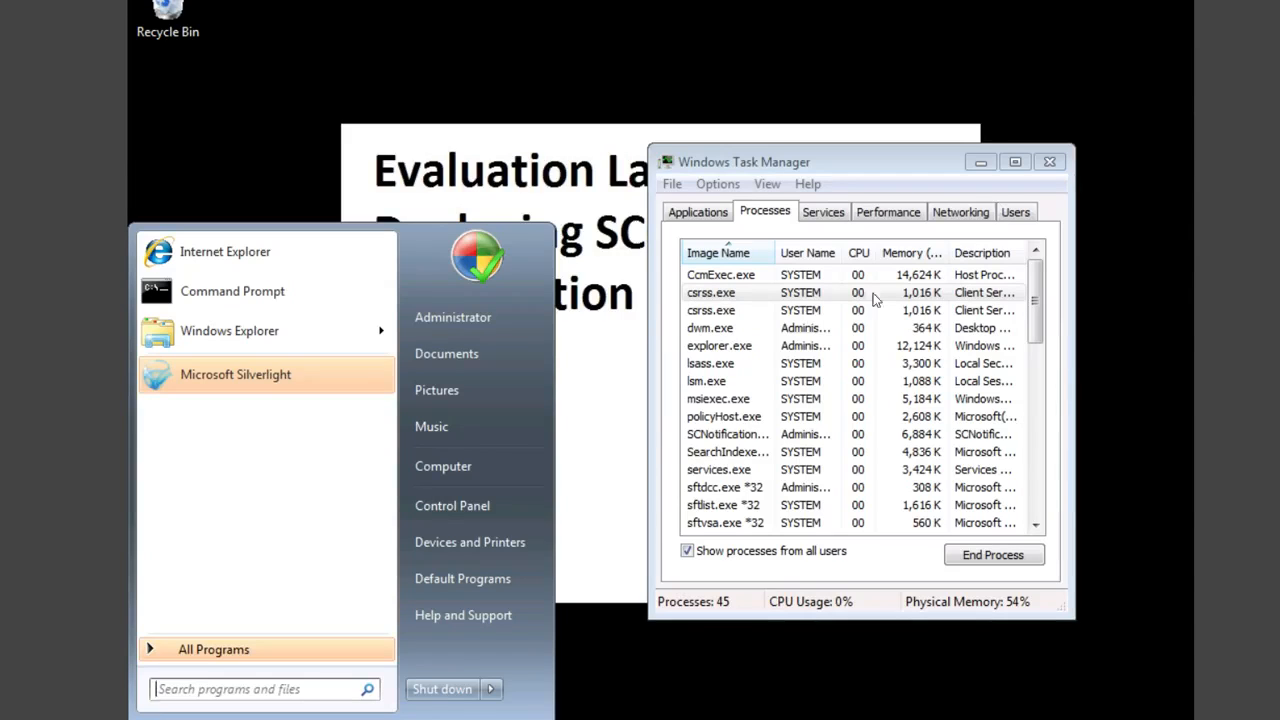
Step: Confirm CcmExec.exe is running, then open the Configuration Manager client properties via Control Panel's System and Security
click(735, 276)
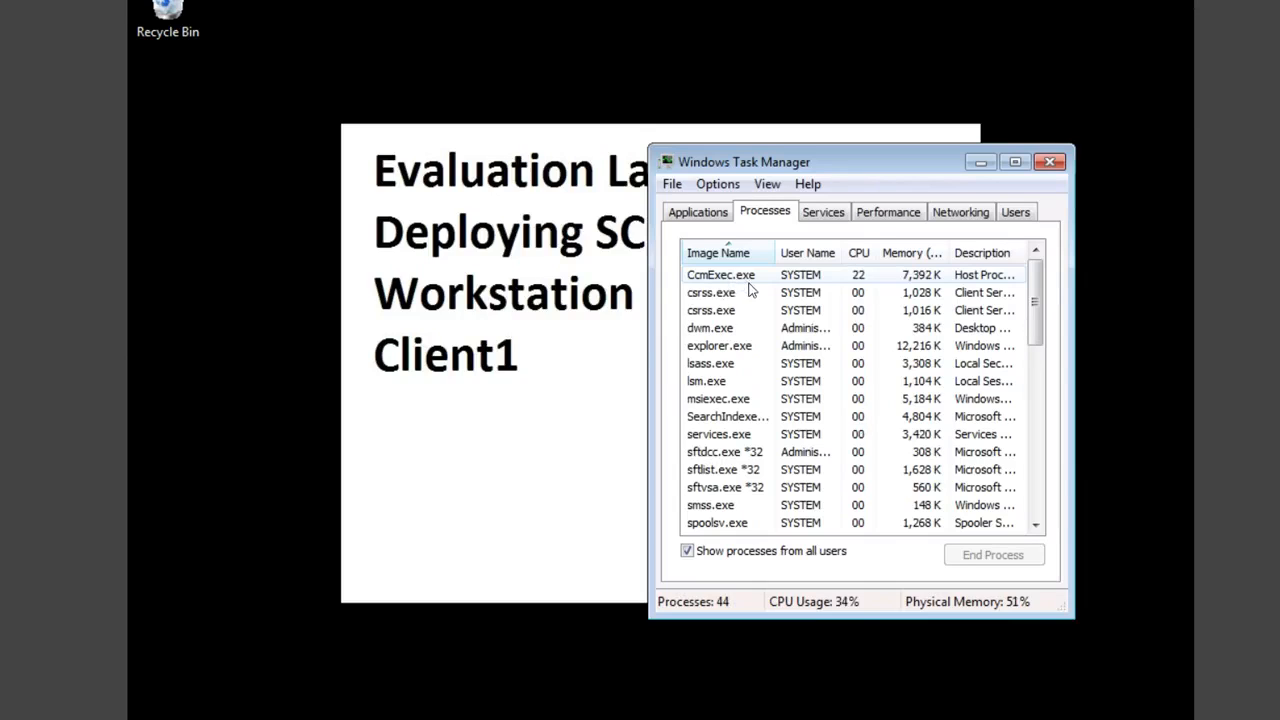
click(154, 718)
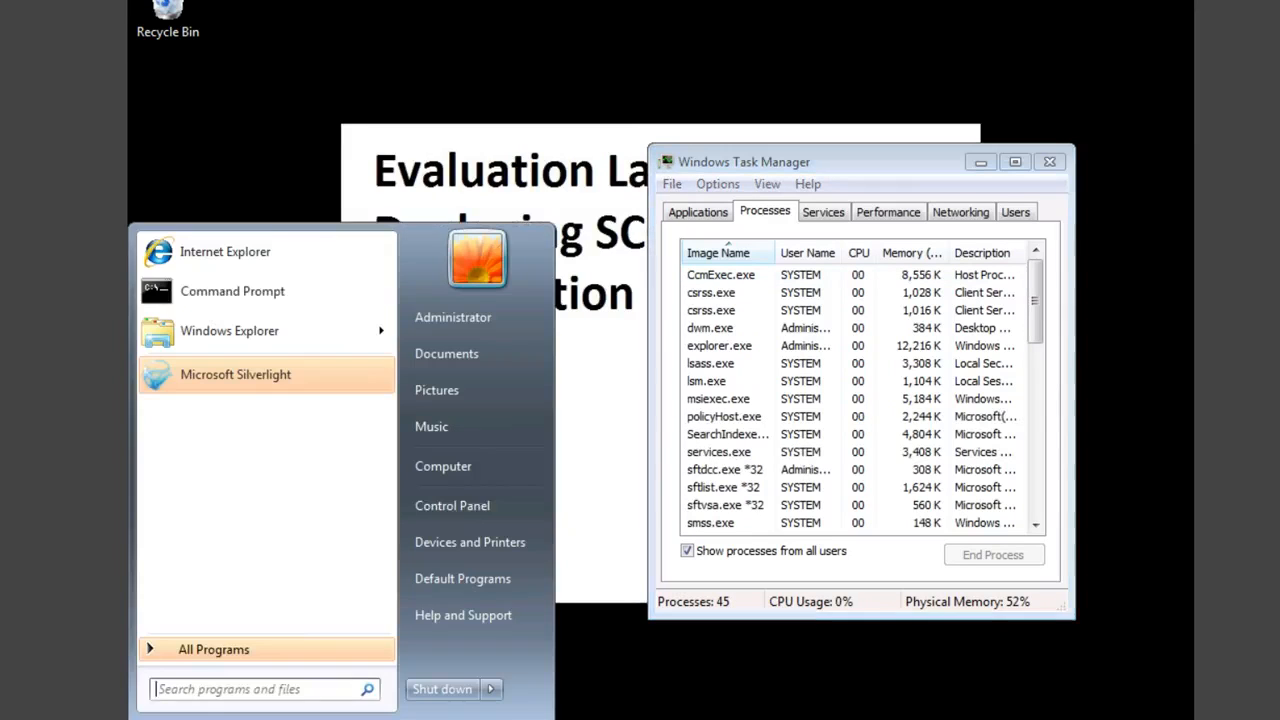
click(465, 504)
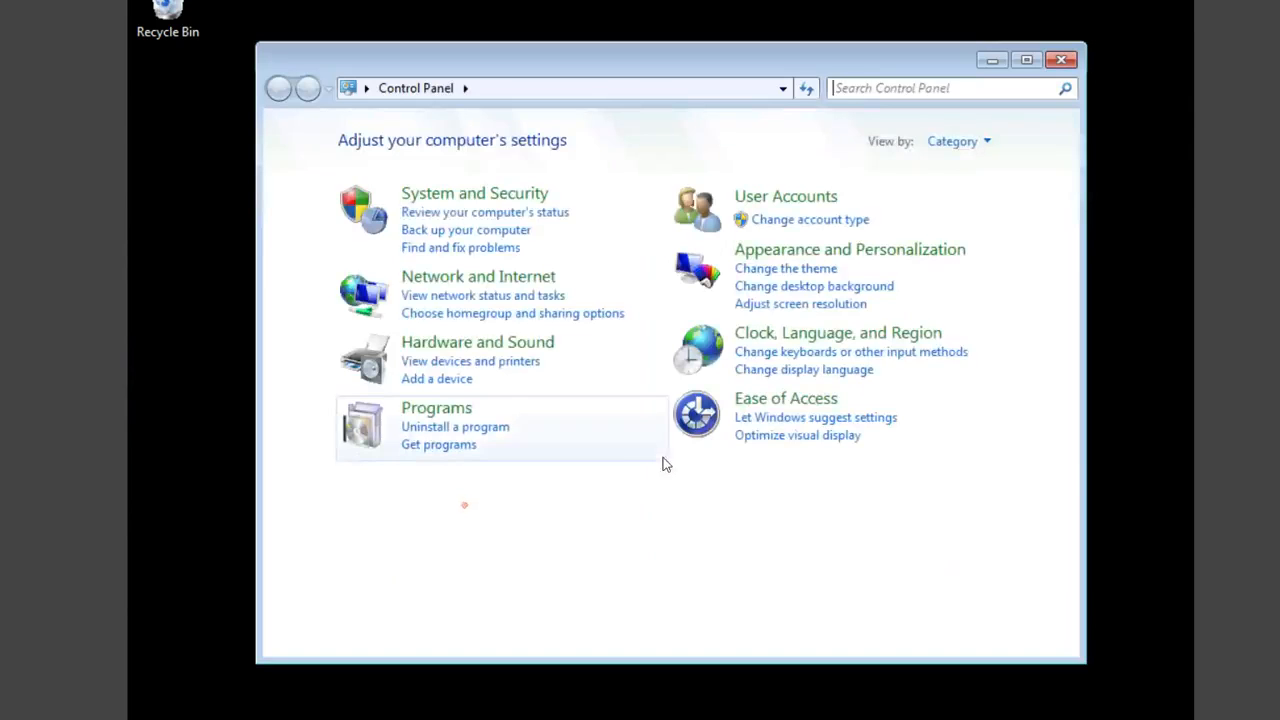
click(517, 196)
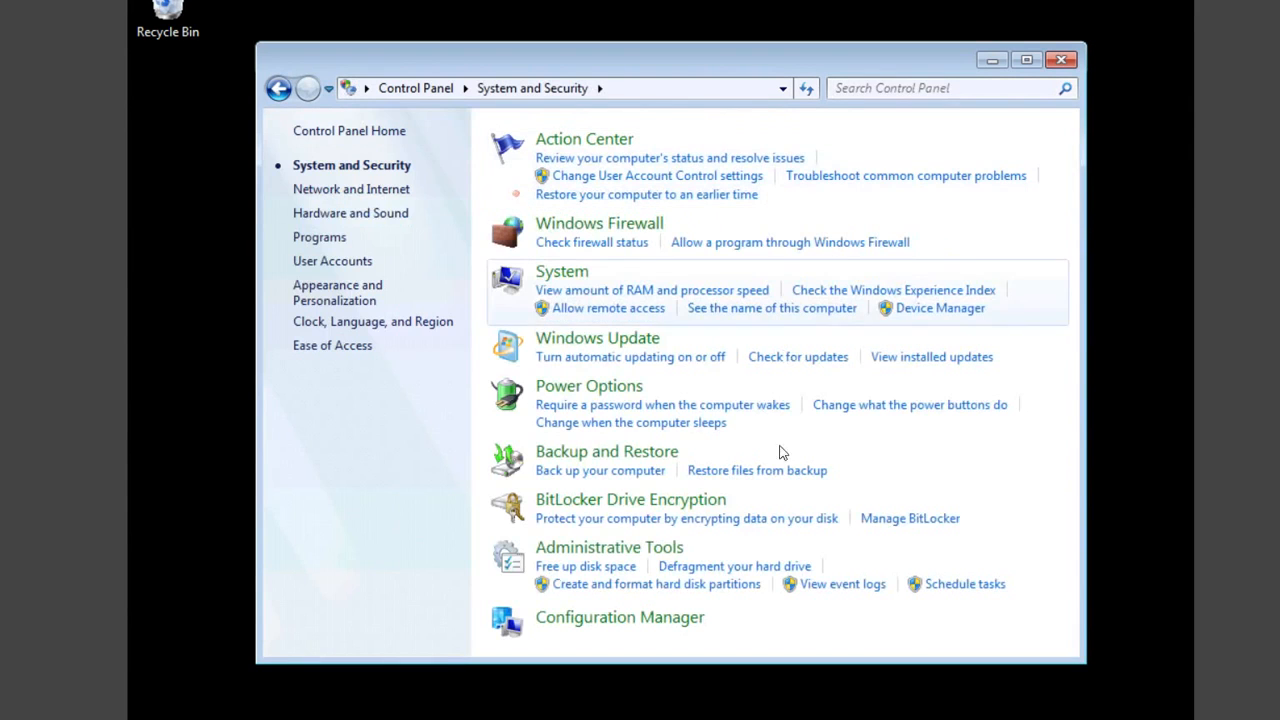
click(612, 619)
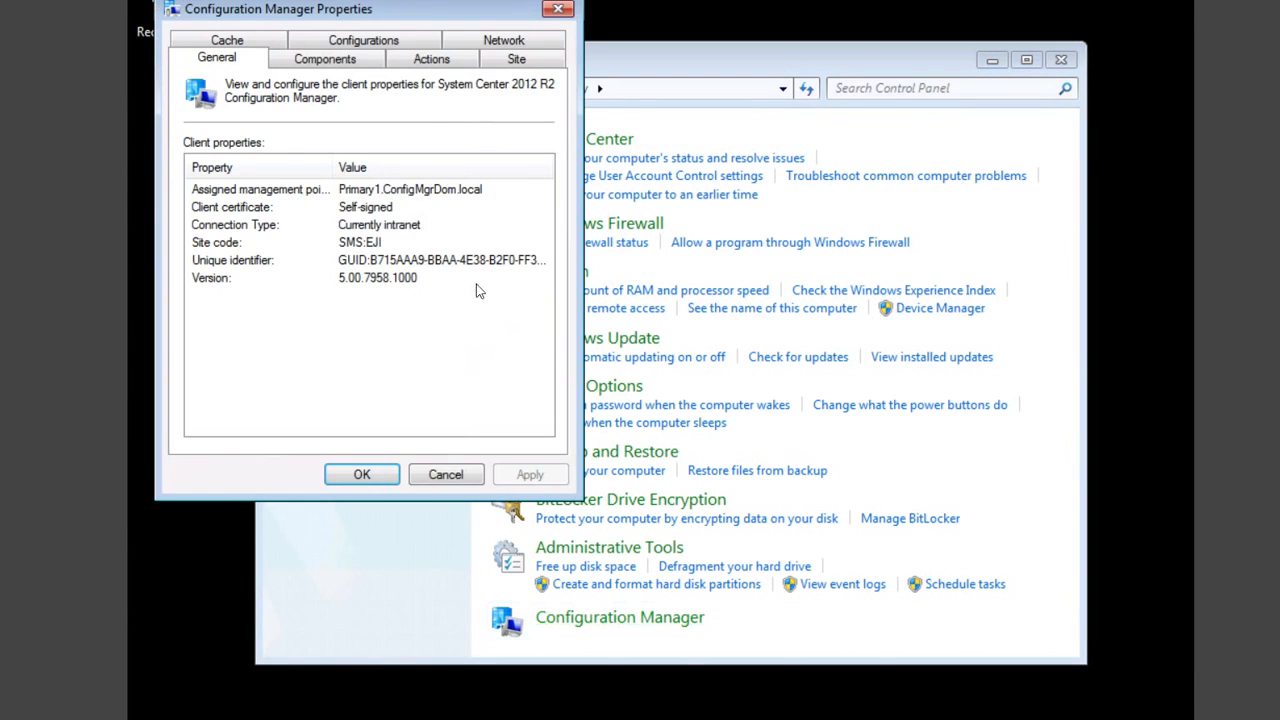
Step: Review the client's Actions and Components tabs, then close the properties, Control Panel and Task Manager
click(431, 59)
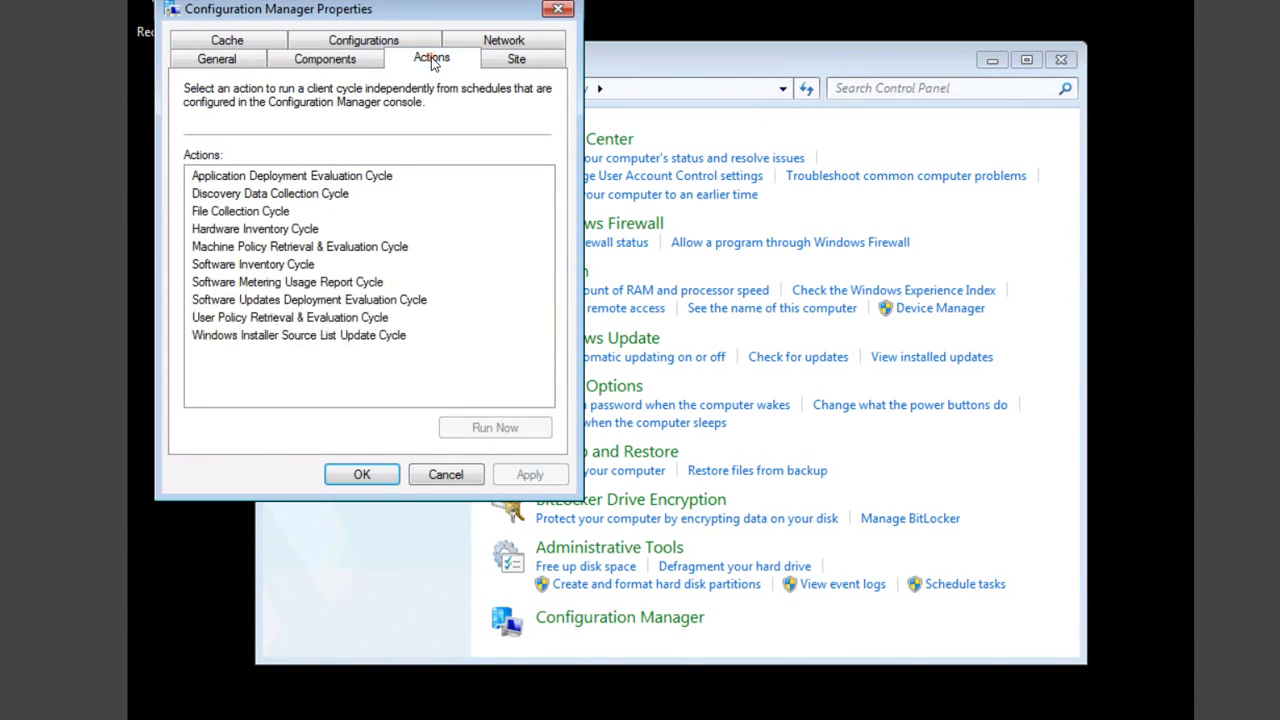
click(349, 62)
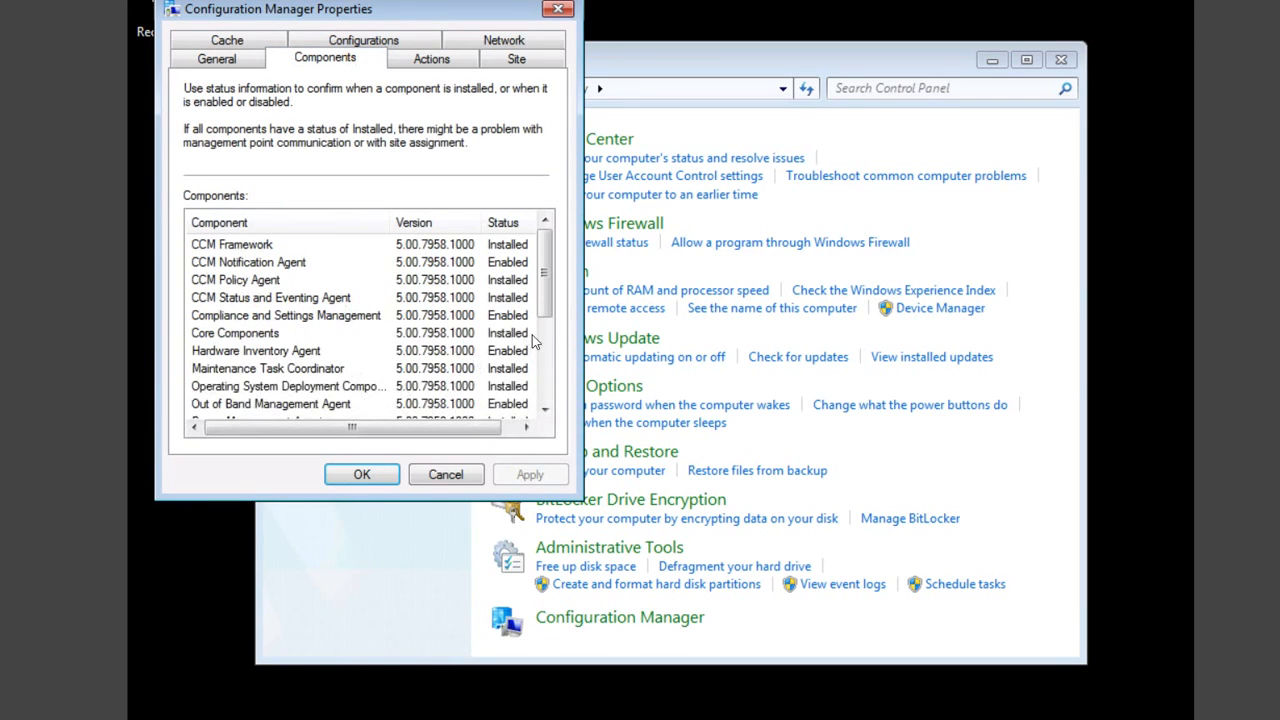
scroll(566, 410, down, 4)
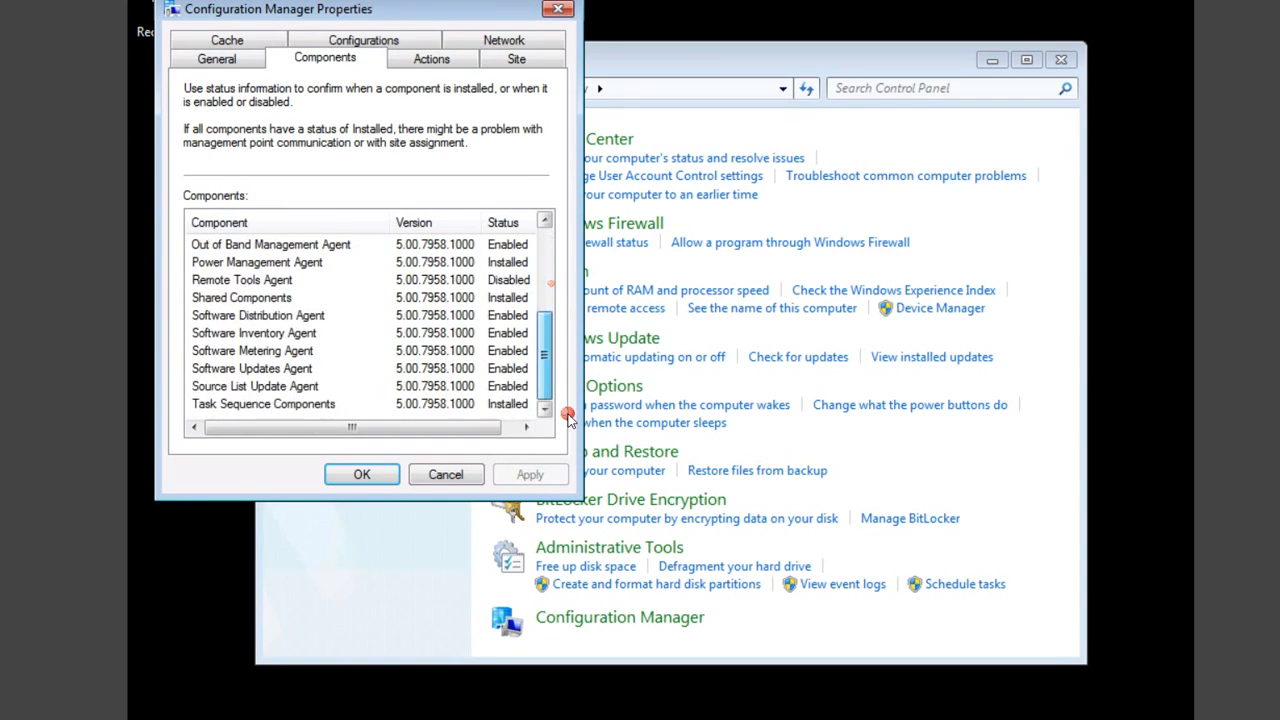
click(557, 9)
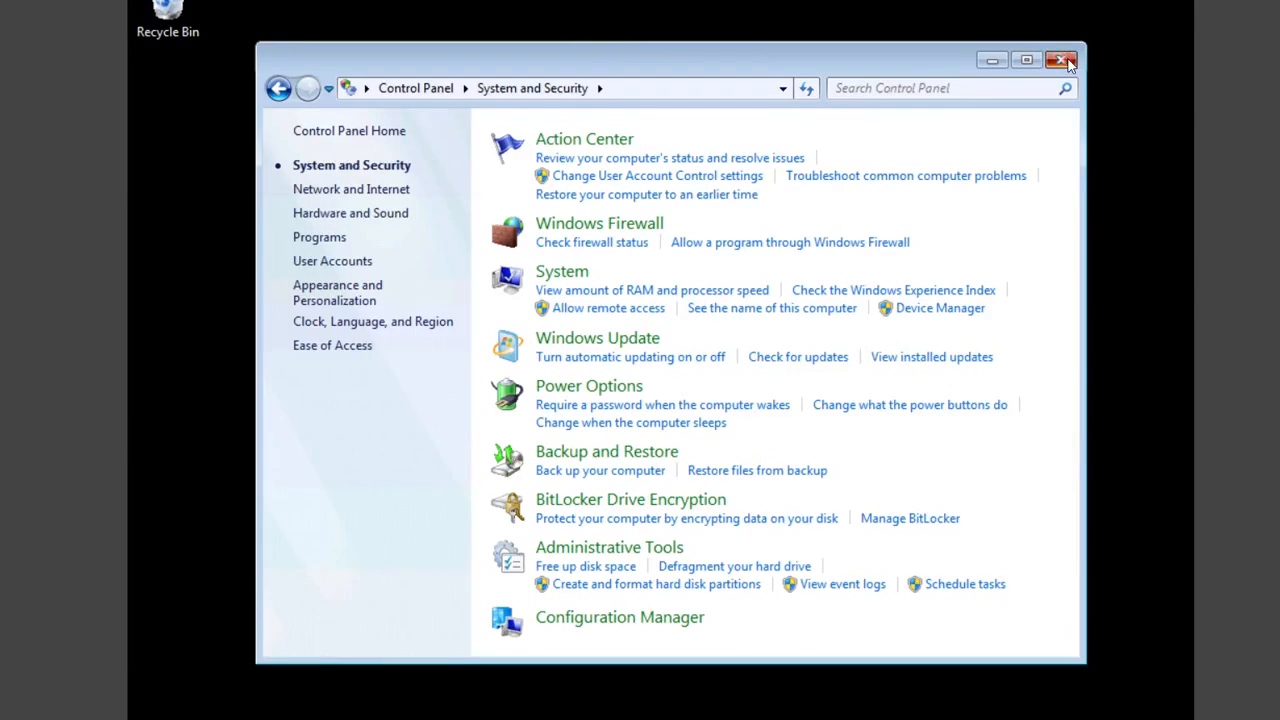
key(ctrl+shift+Escape)
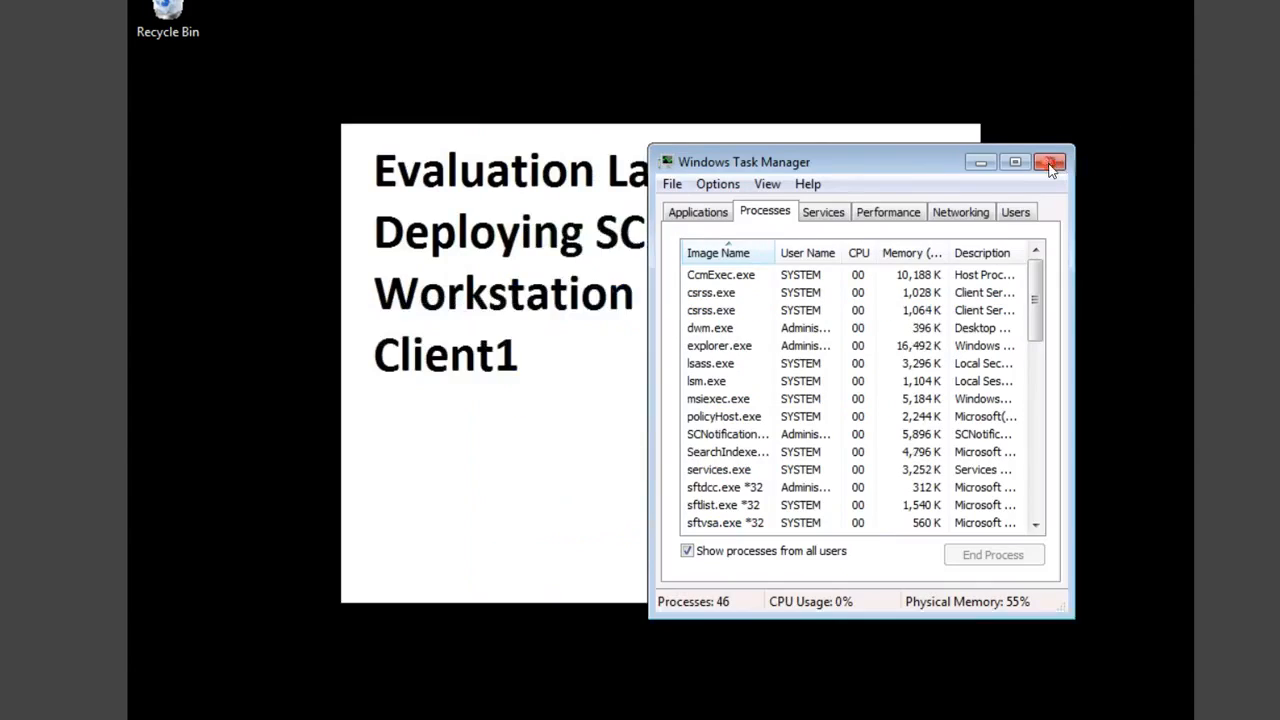
click(1050, 164)
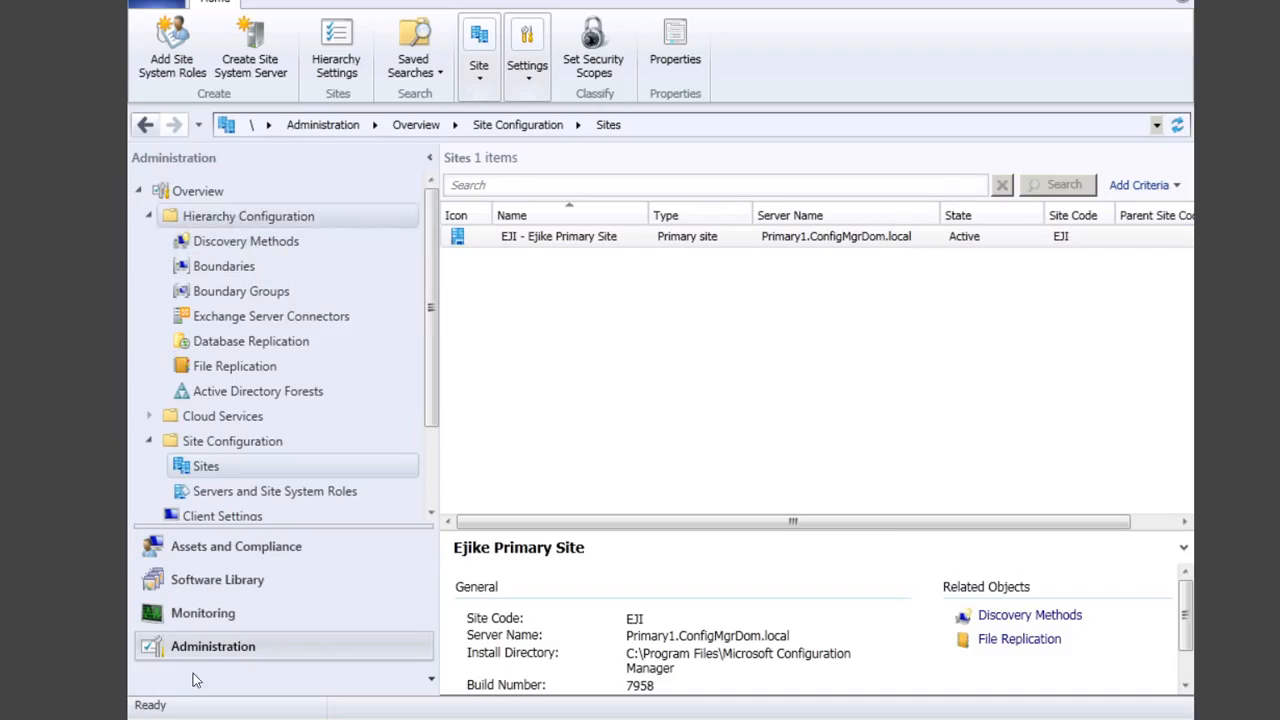
Step: Show the members of the All Systems device collection and select CLIENT1
click(240, 548)
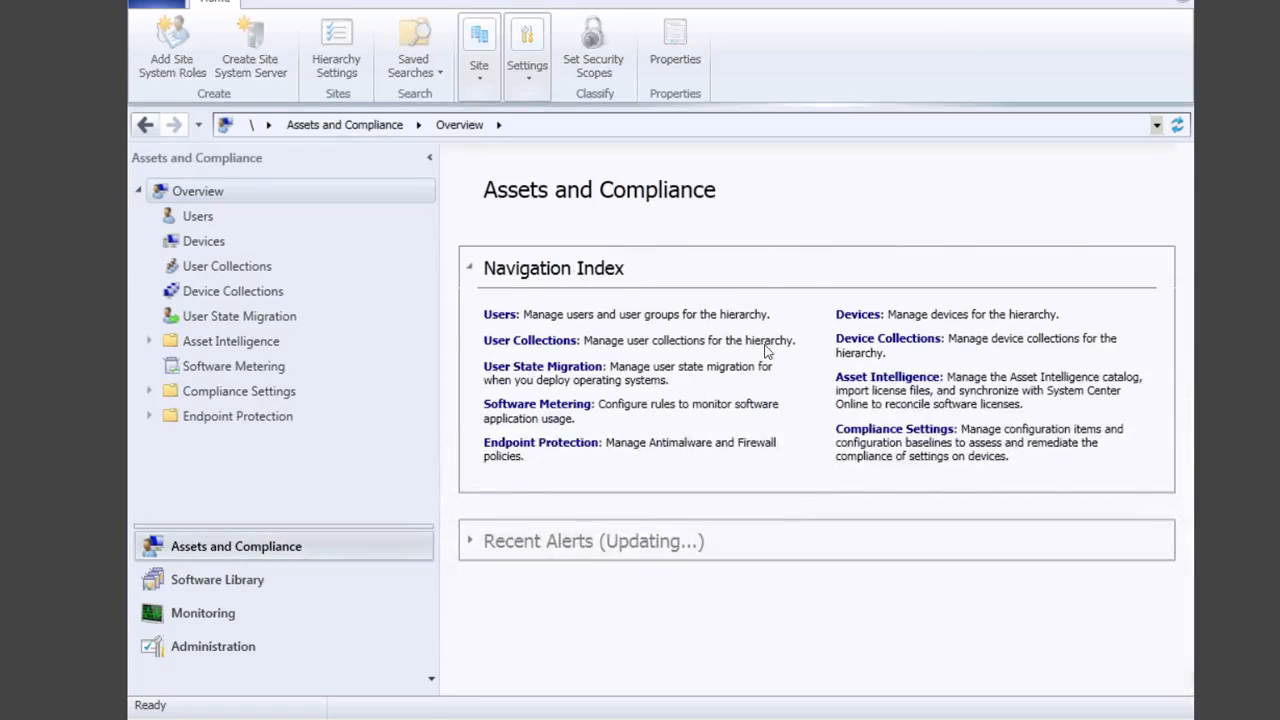
click(878, 342)
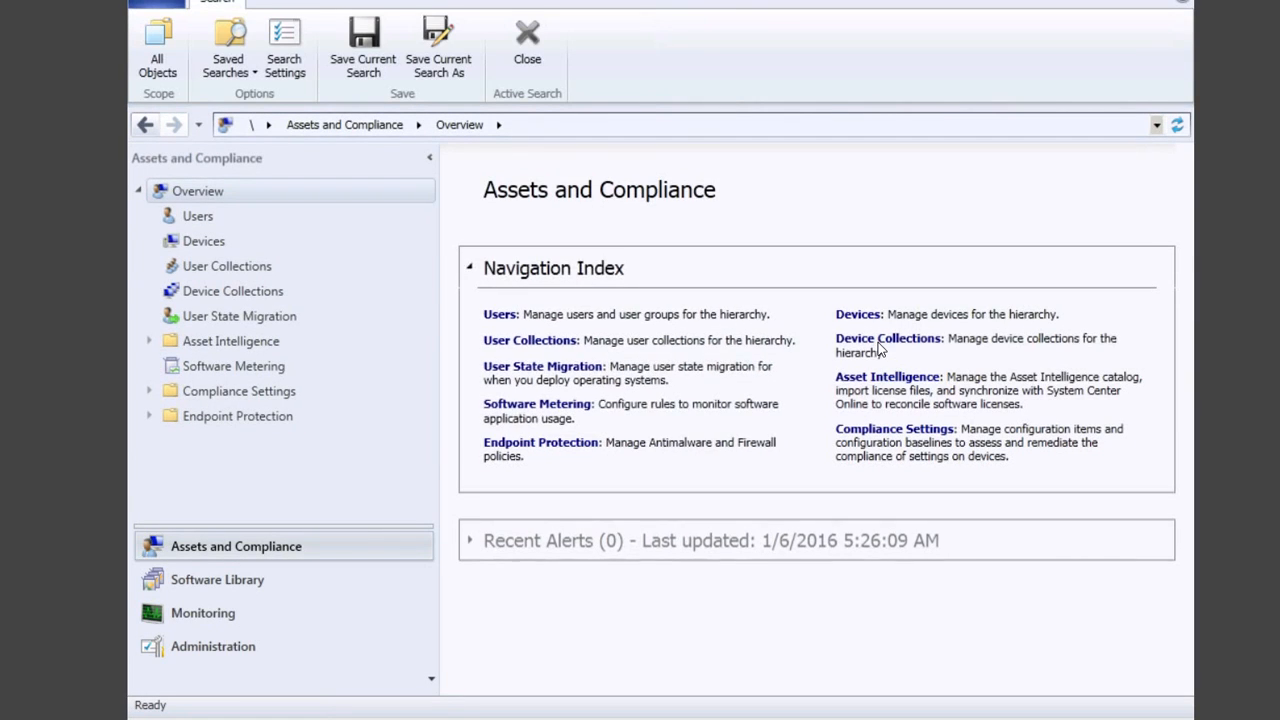
click(888, 340)
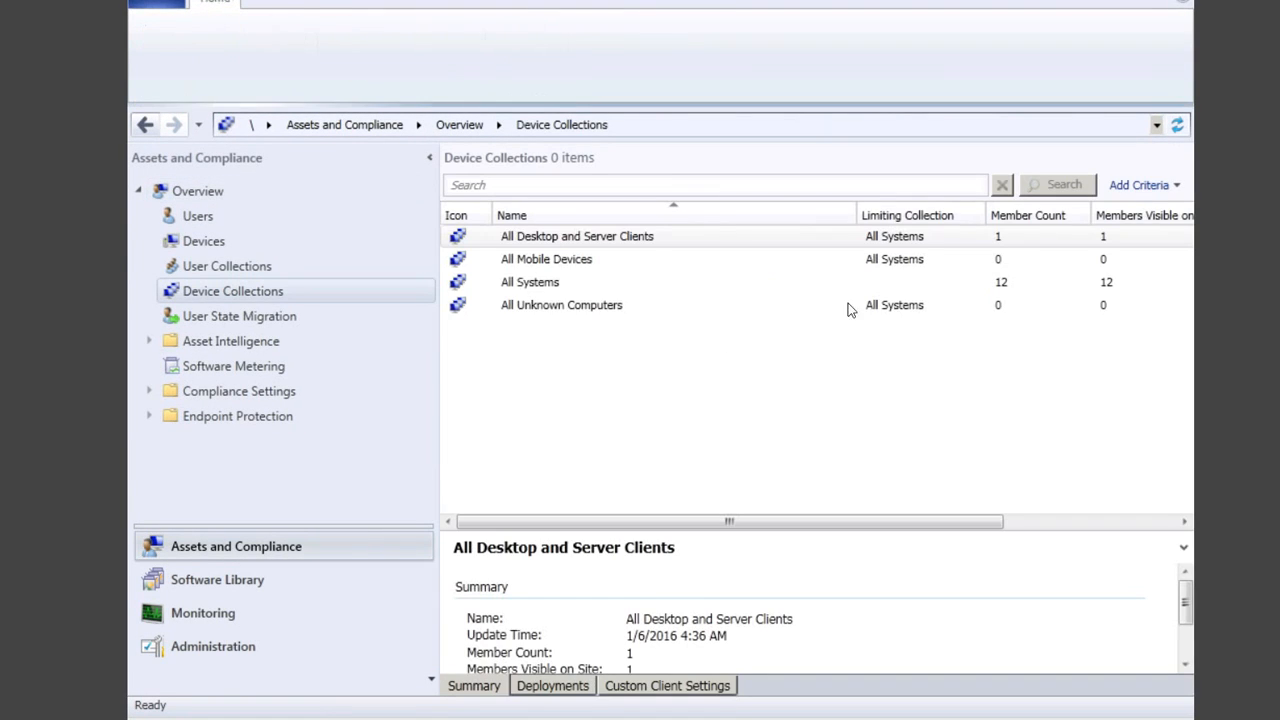
right_click(530, 287)
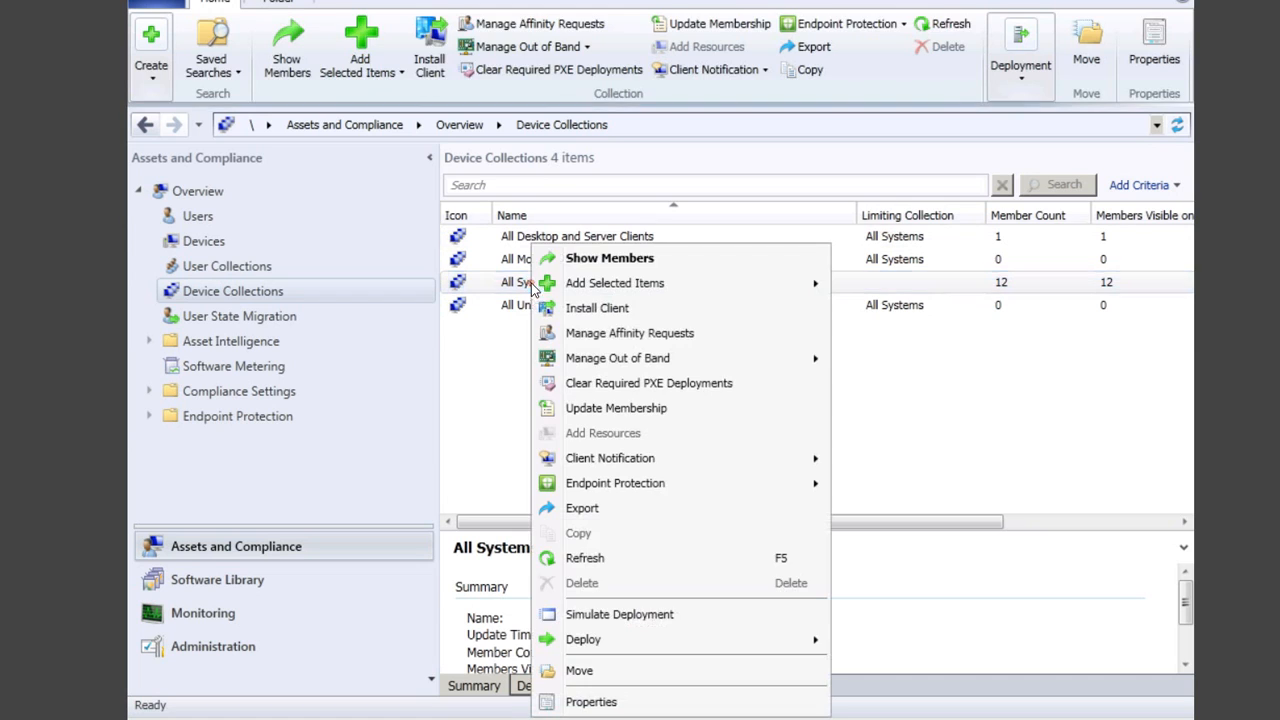
click(606, 261)
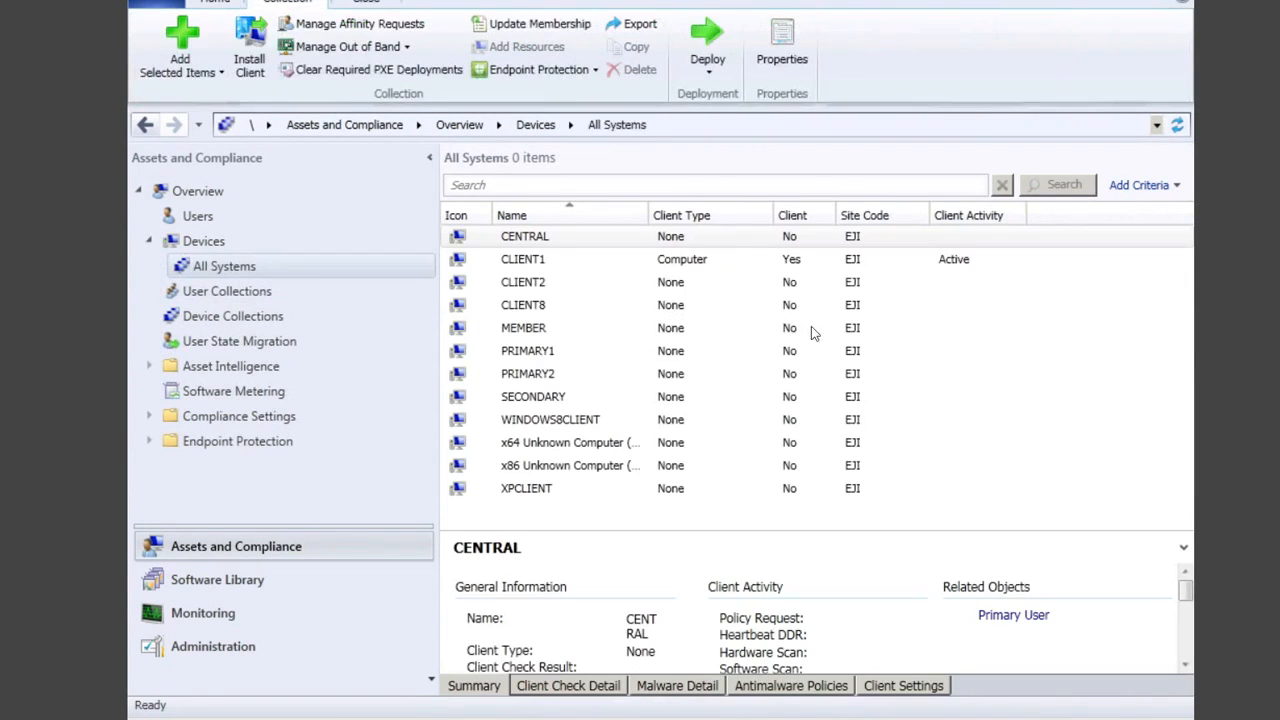
click(637, 260)
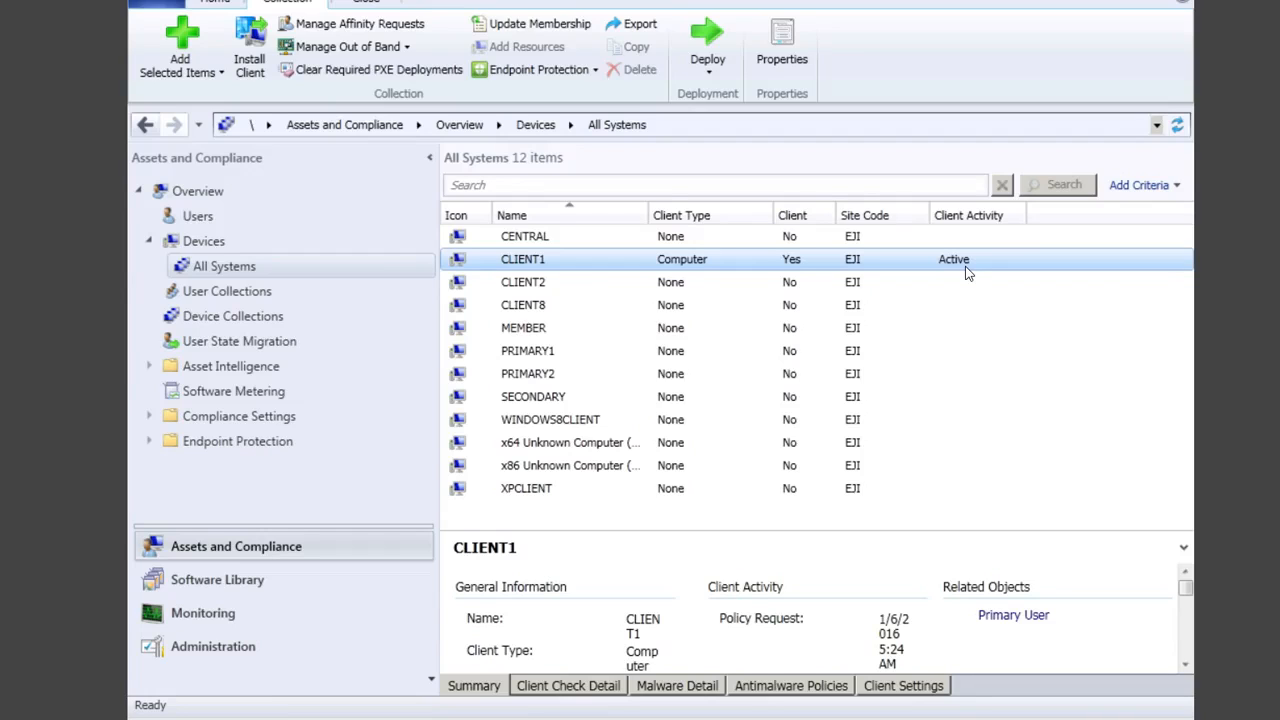
right_click(850, 261)
mouse_move(979, 401)
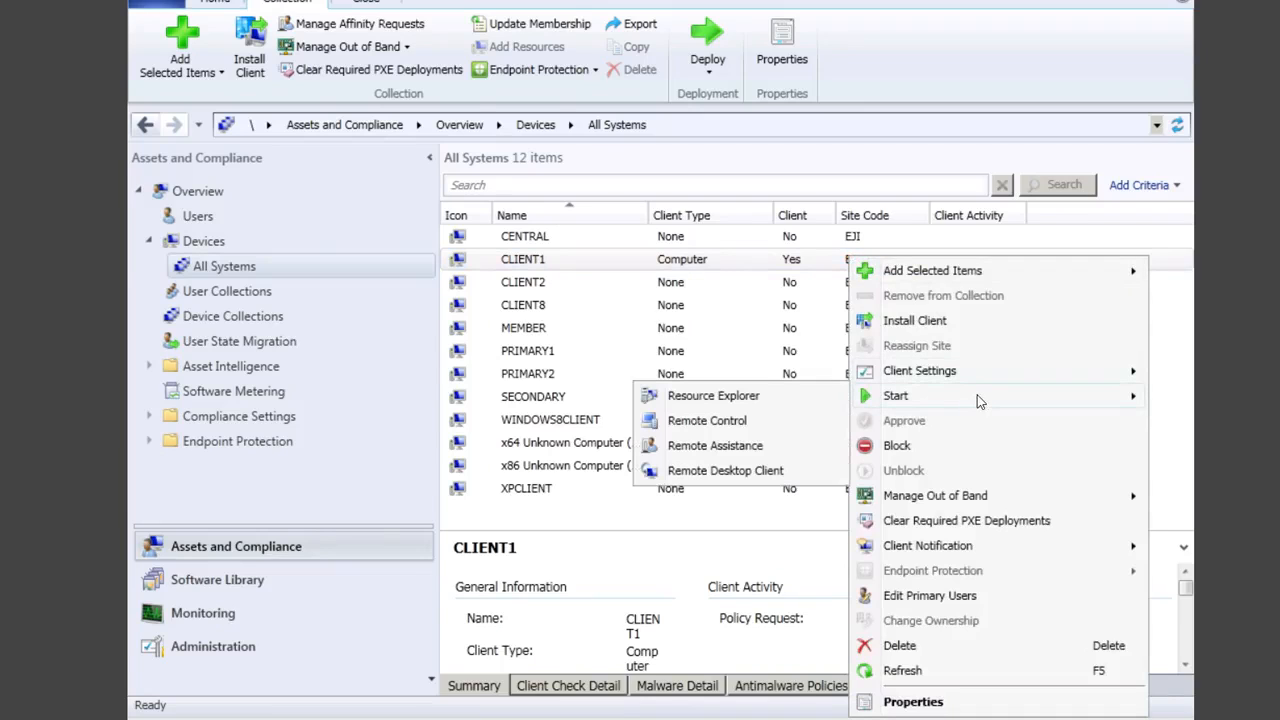
click(691, 400)
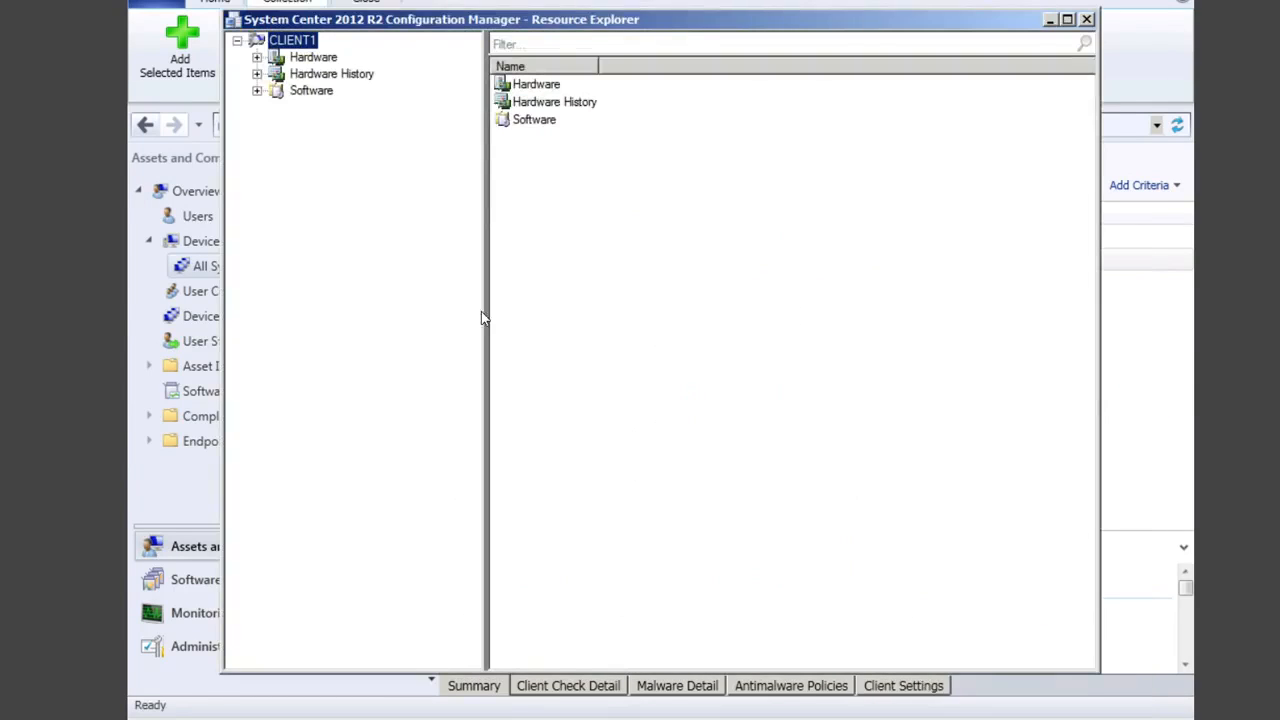
click(257, 57)
click(313, 59)
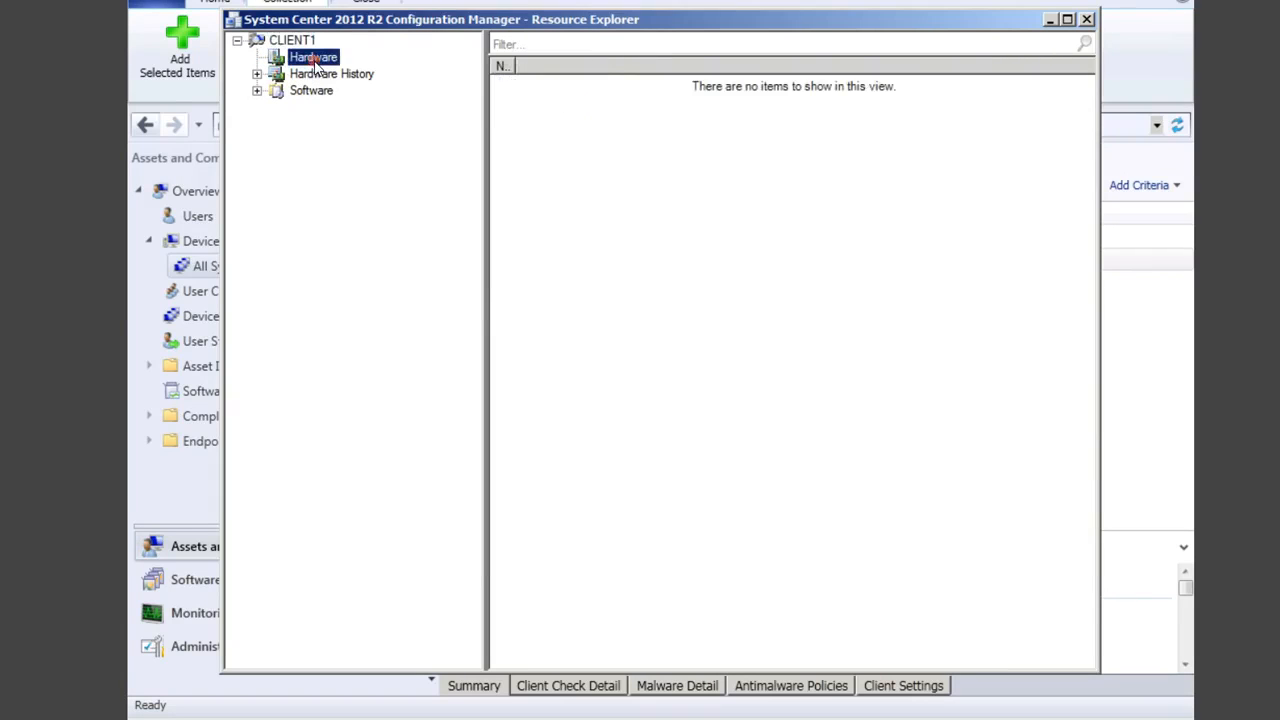
click(258, 74)
click(257, 91)
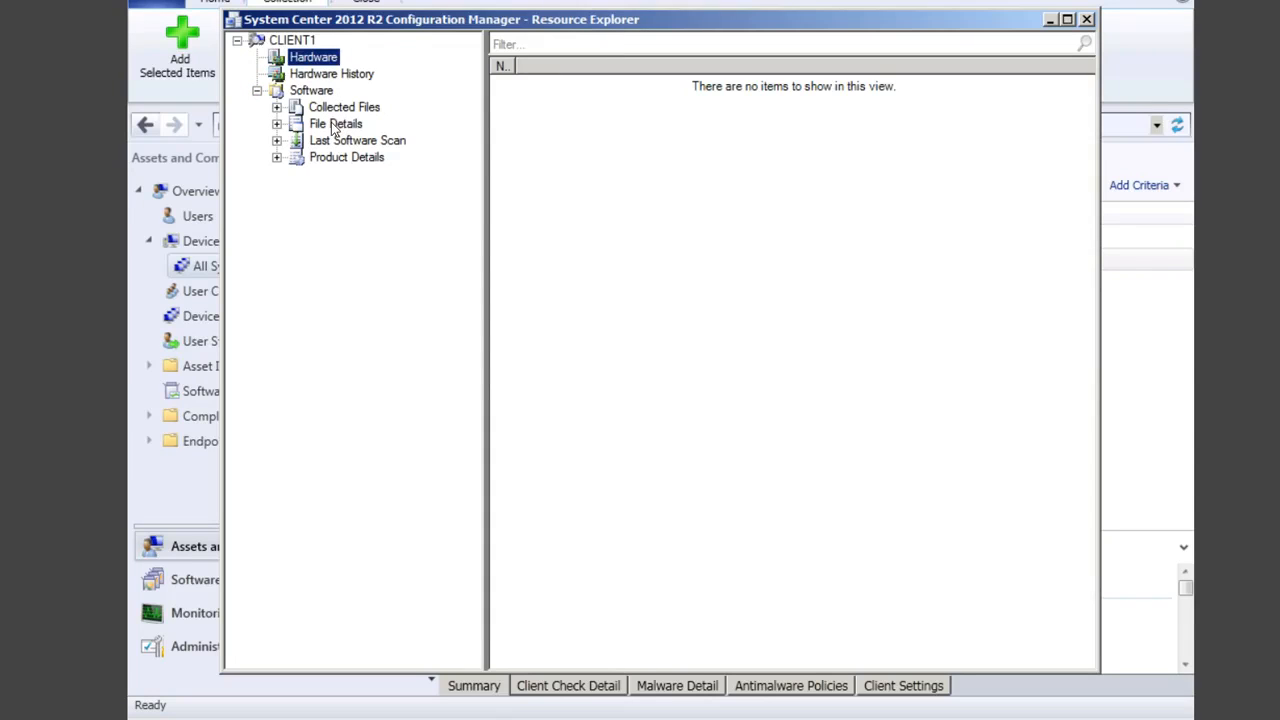
click(1089, 20)
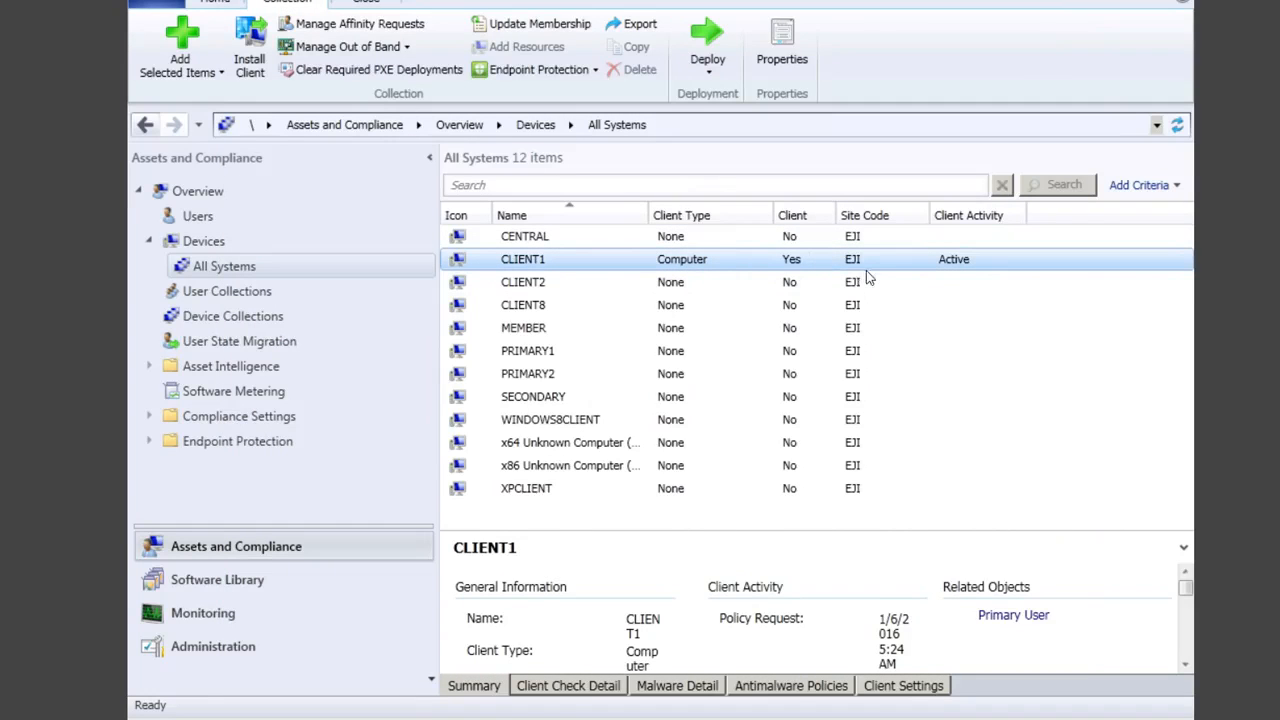
Step: Open CLIENT1's properties and inspect its Active Directory Site Name discovery entry
right_click(541, 261)
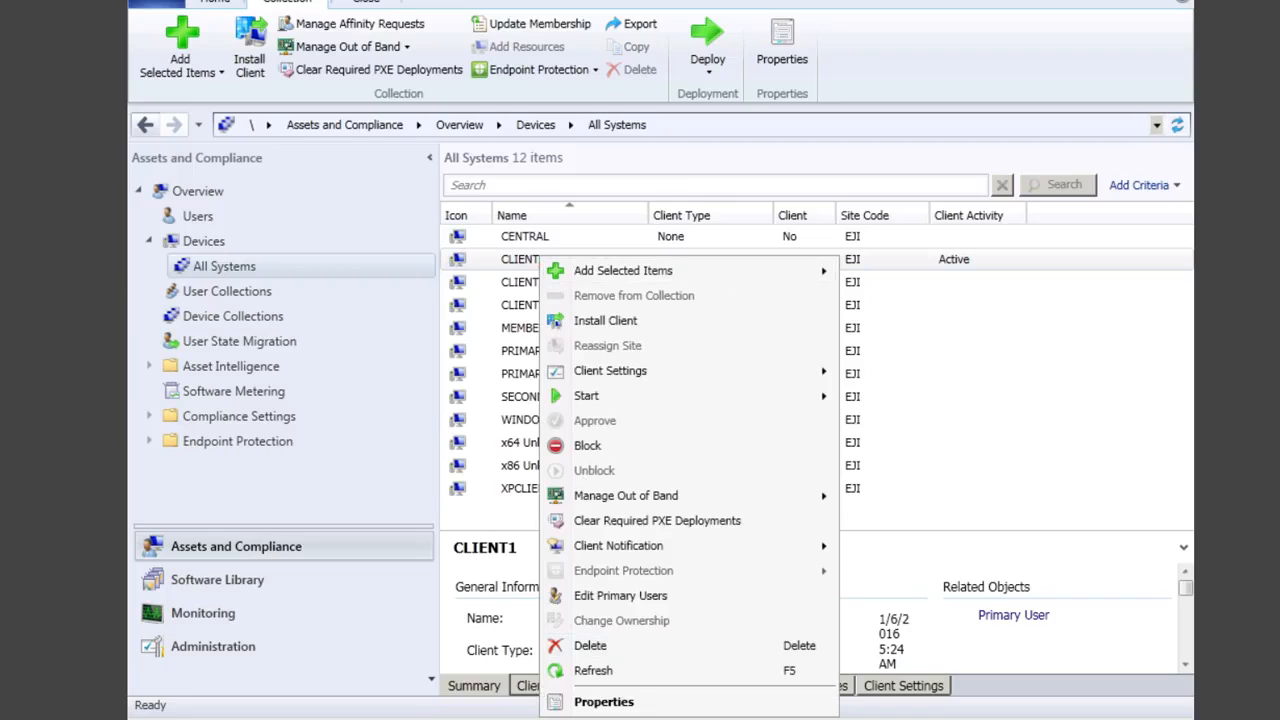
click(603, 702)
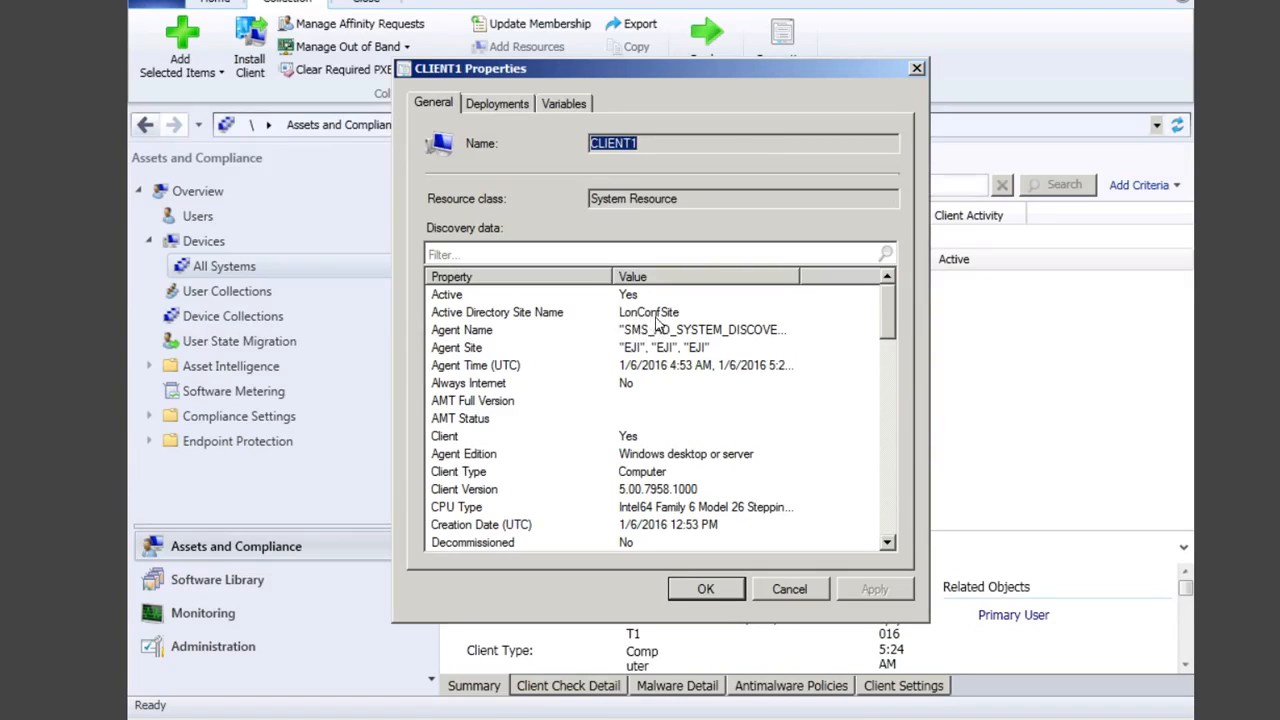
click(531, 313)
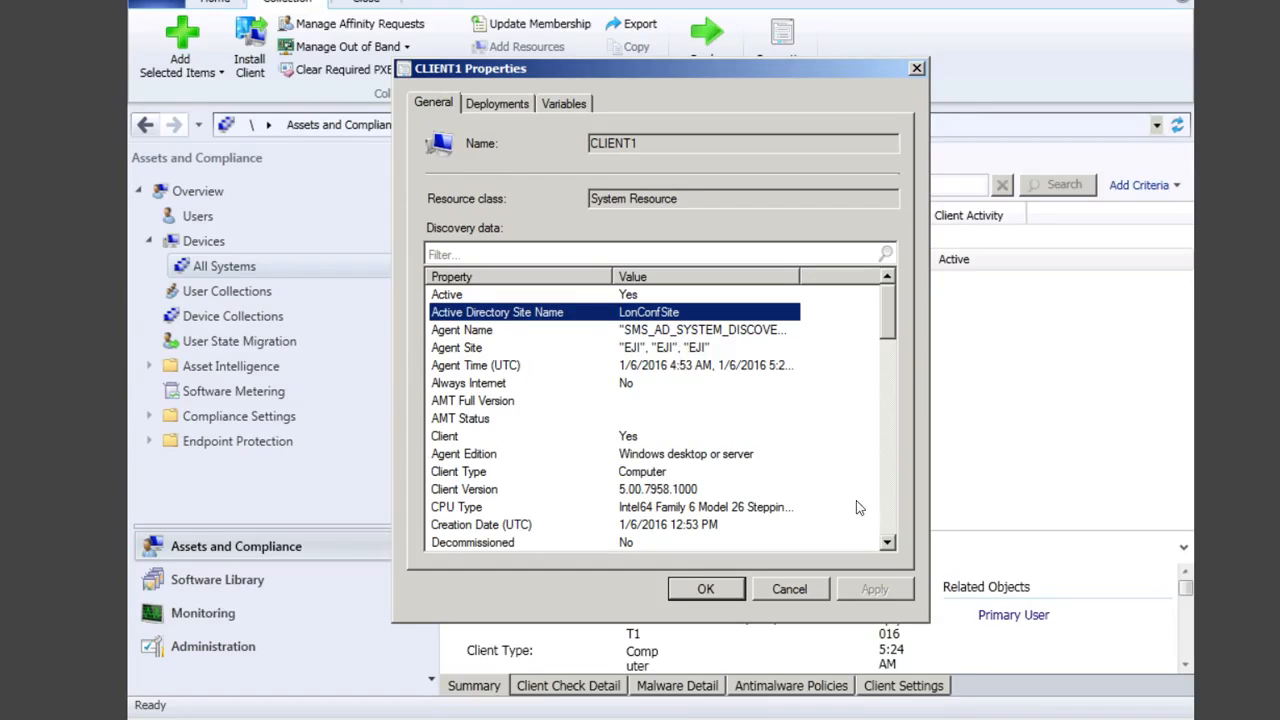
Step: Scroll through the rest of CLIENT1's discovery data, then cancel the dialog without changes
click(887, 543)
click(887, 543)
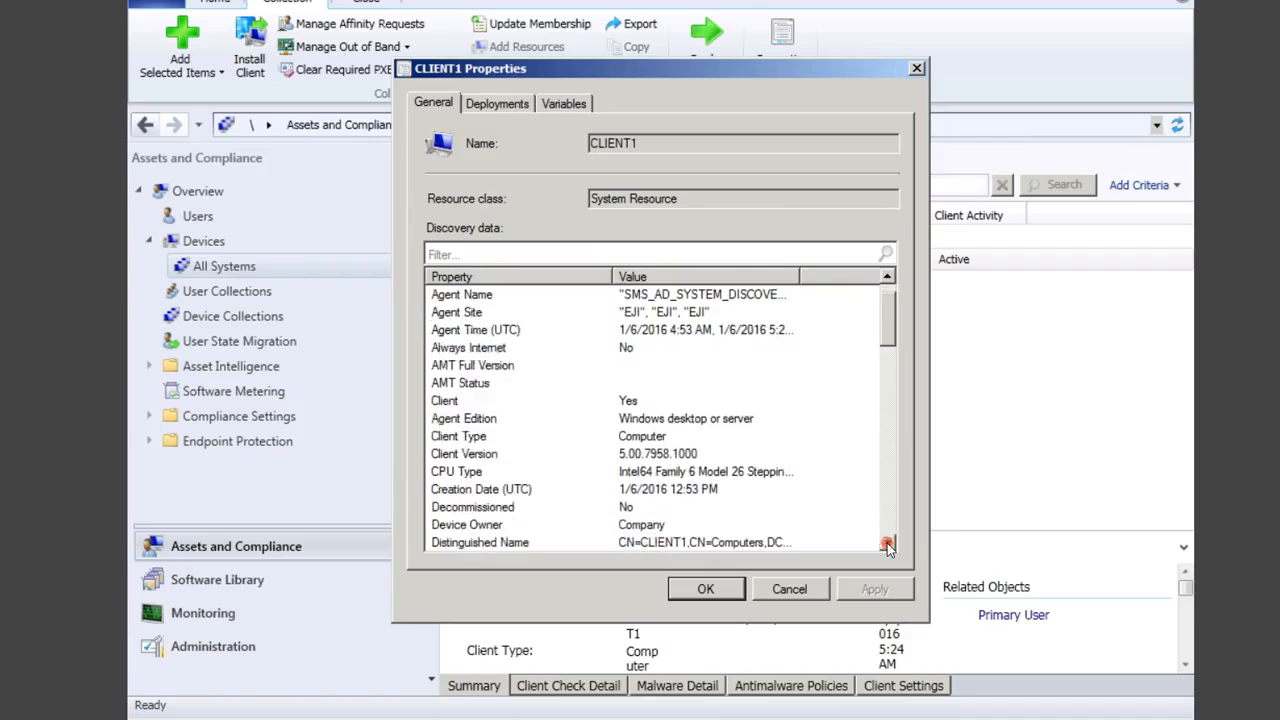
click(887, 543)
click(887, 543)
click(887, 543)
double_click(887, 543)
triple_click(887, 543)
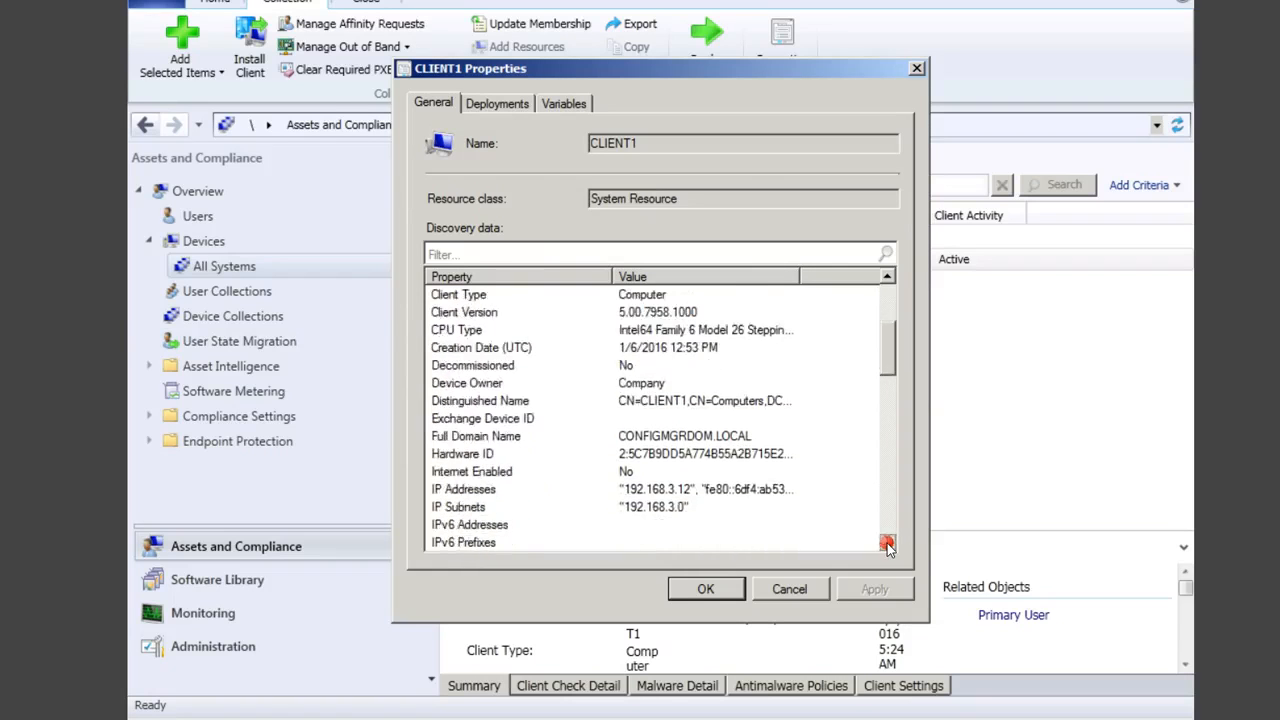
double_click(887, 543)
double_click(887, 543)
click(887, 543)
click(887, 543)
click(887, 543)
click(887, 543)
click(887, 543)
click(887, 543)
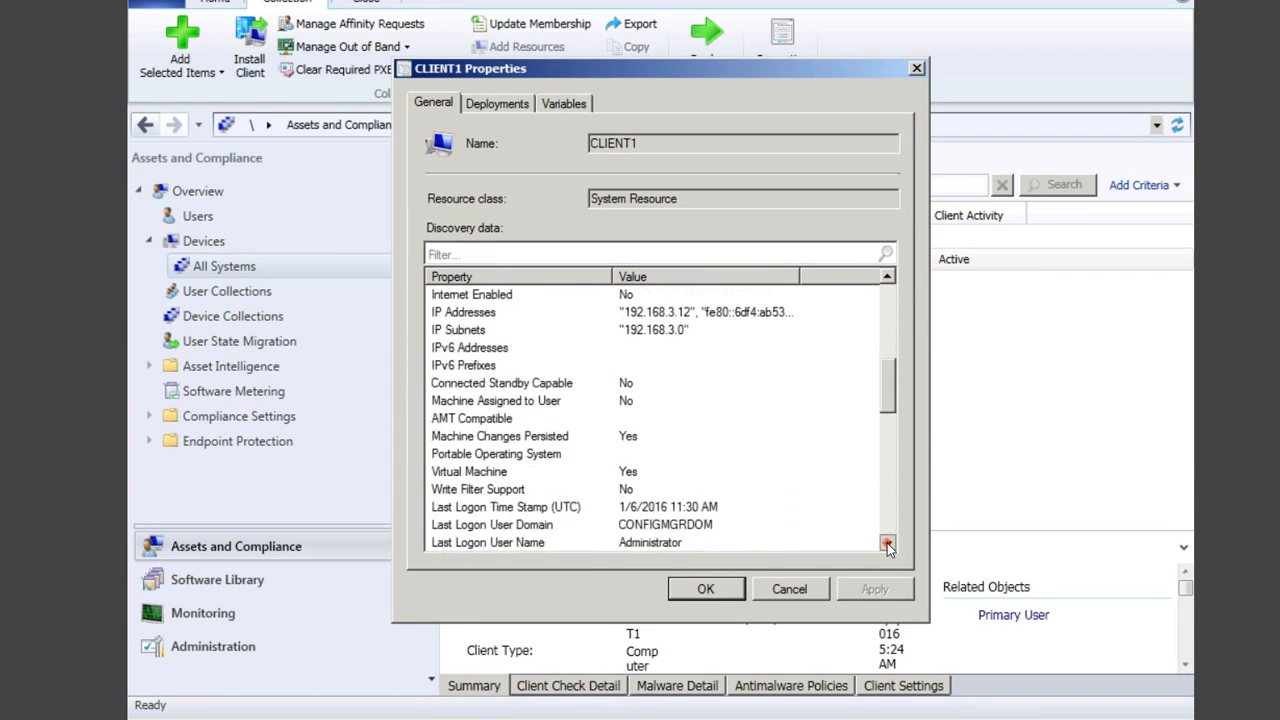
double_click(887, 543)
double_click(887, 543)
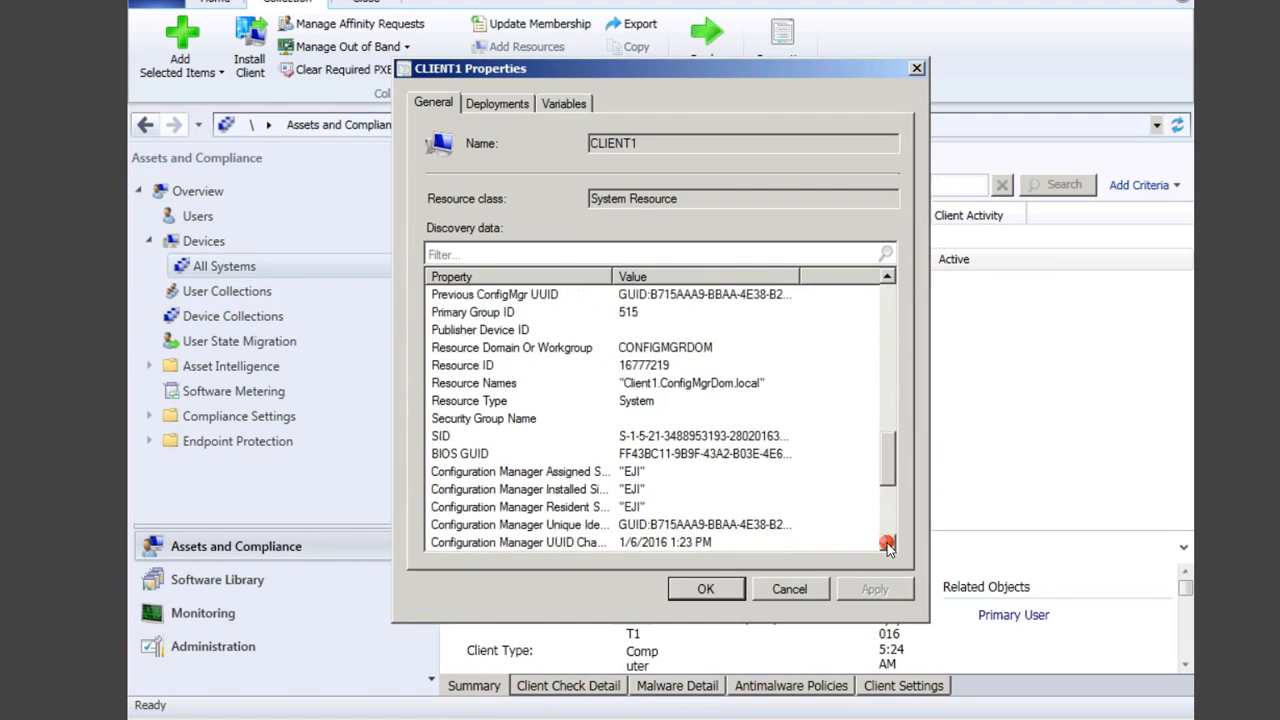
double_click(887, 543)
triple_click(887, 543)
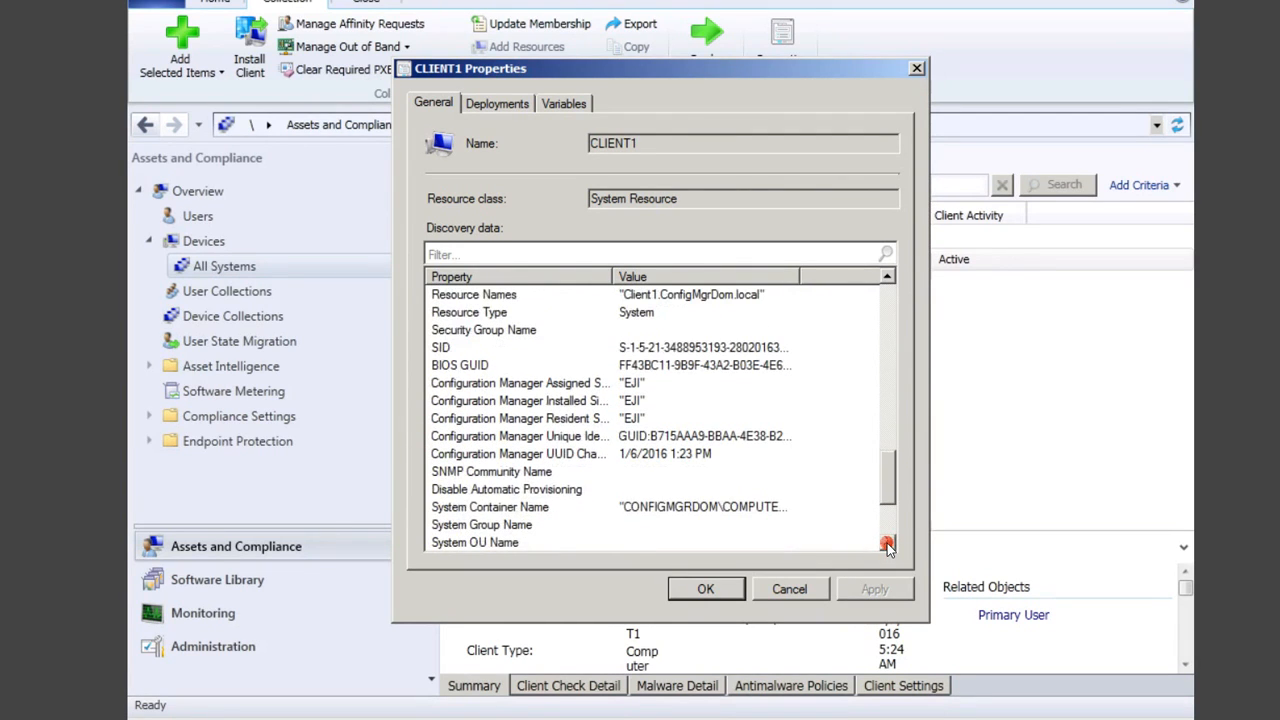
click(777, 588)
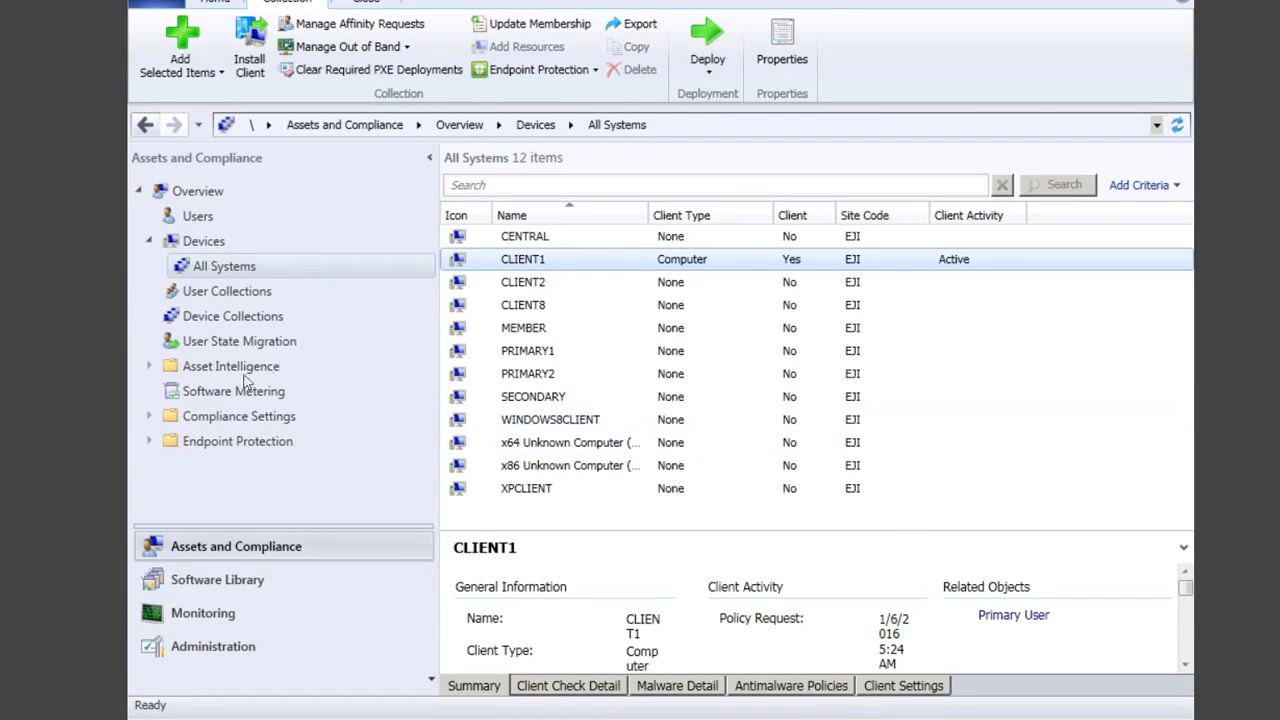
Step: Open Monitoring's Reports and browse the Administrative Security, Alerts and Client Status categories
click(238, 612)
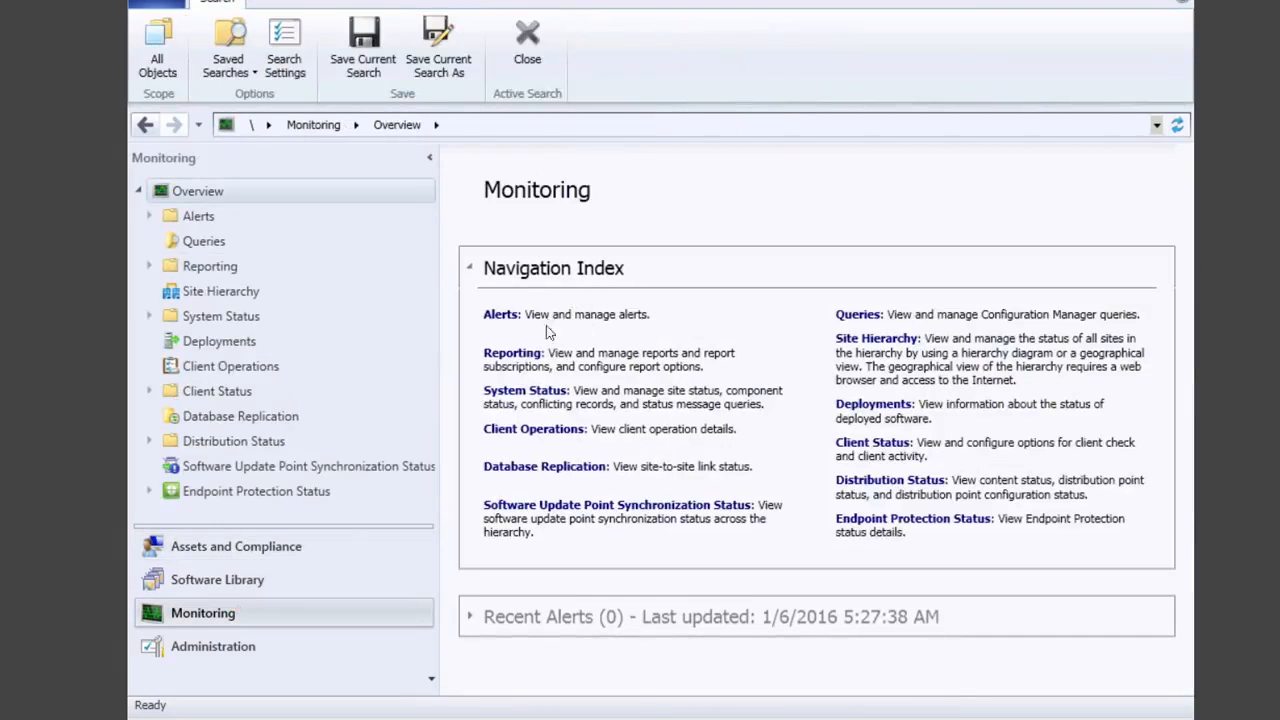
click(515, 356)
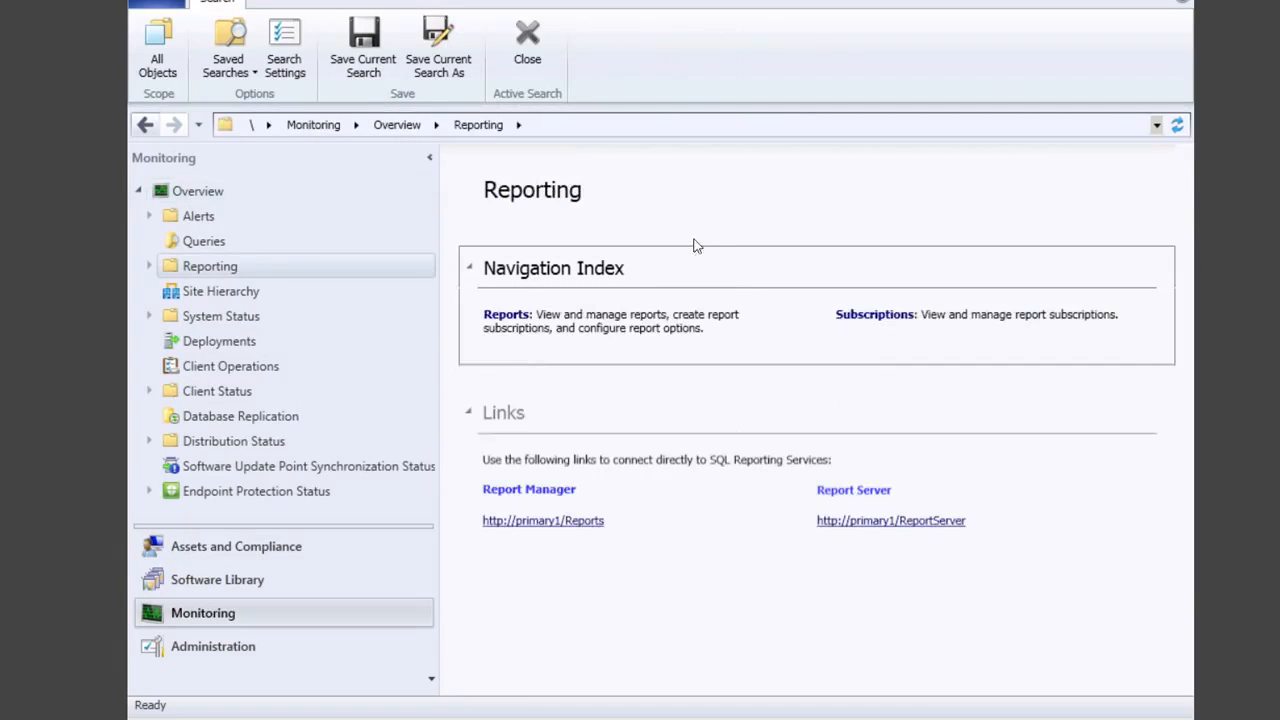
click(516, 316)
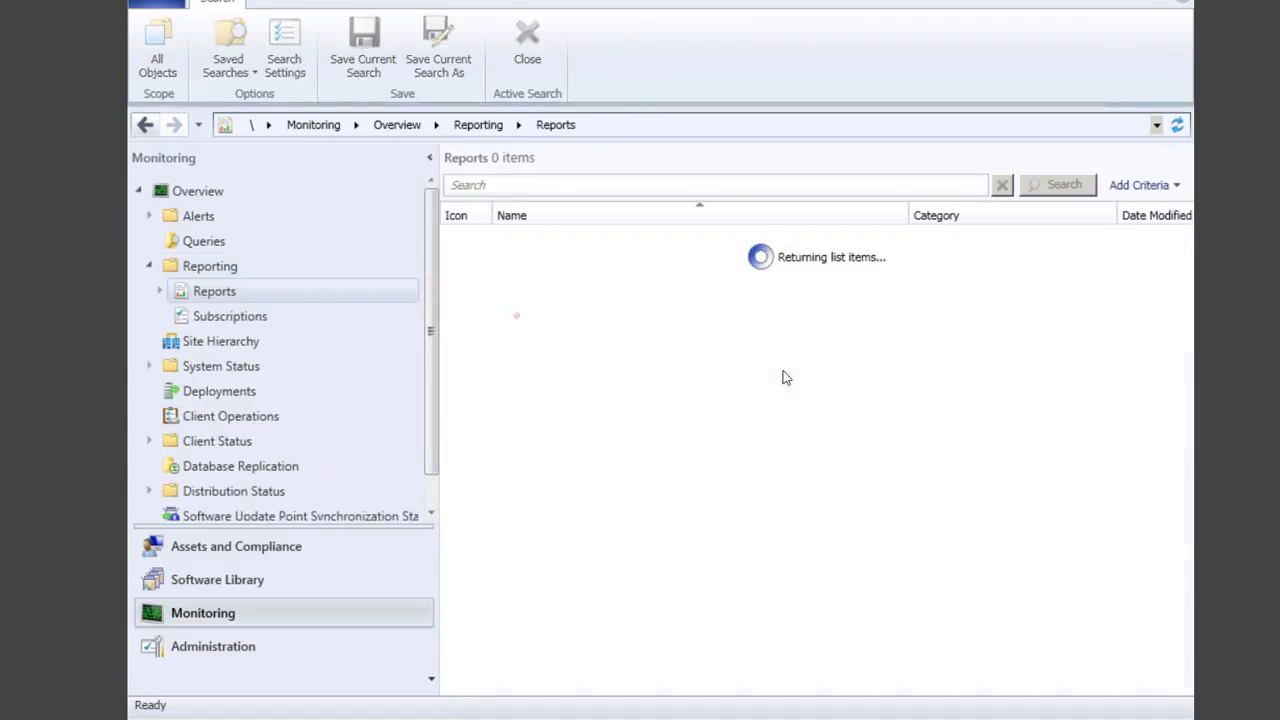
click(160, 291)
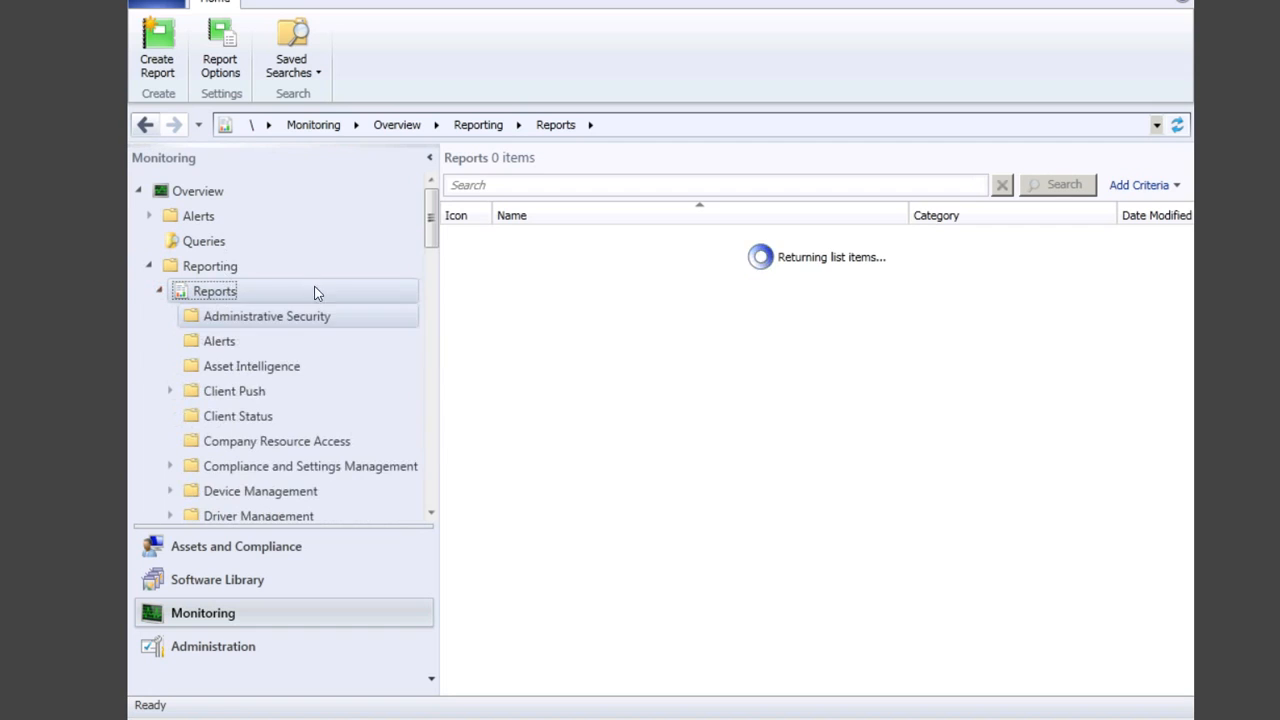
click(248, 318)
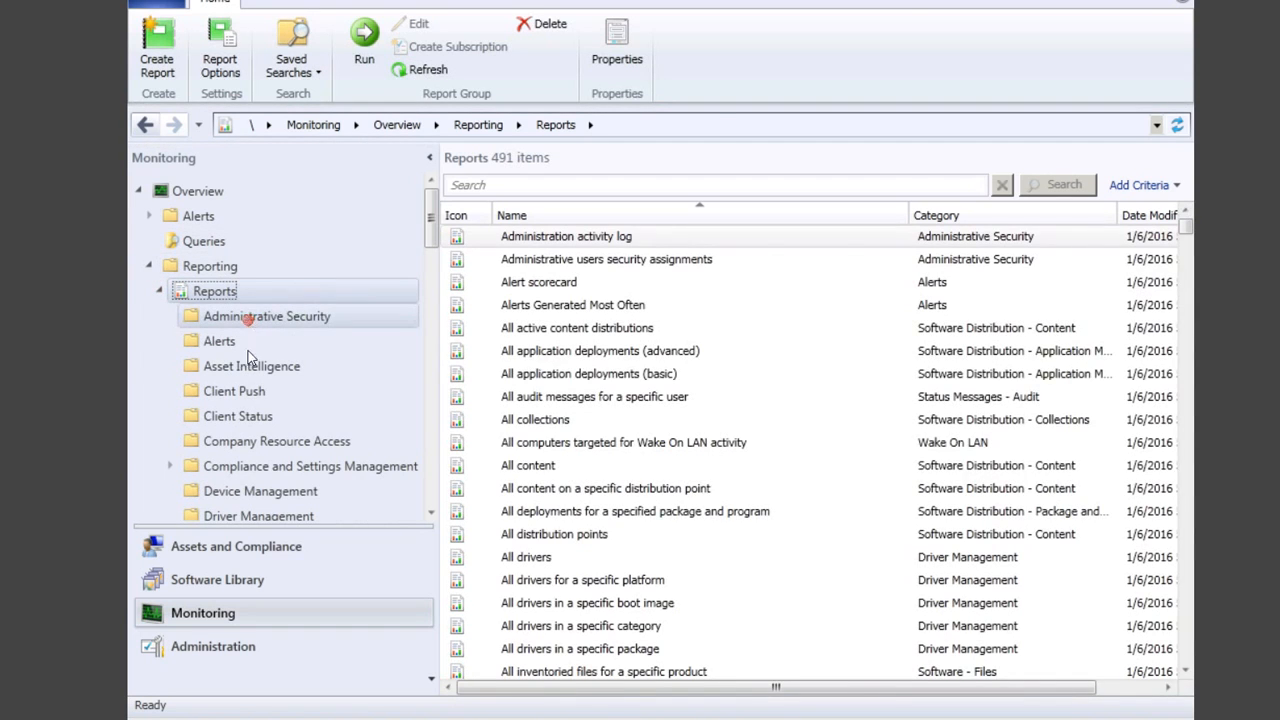
click(228, 344)
click(248, 416)
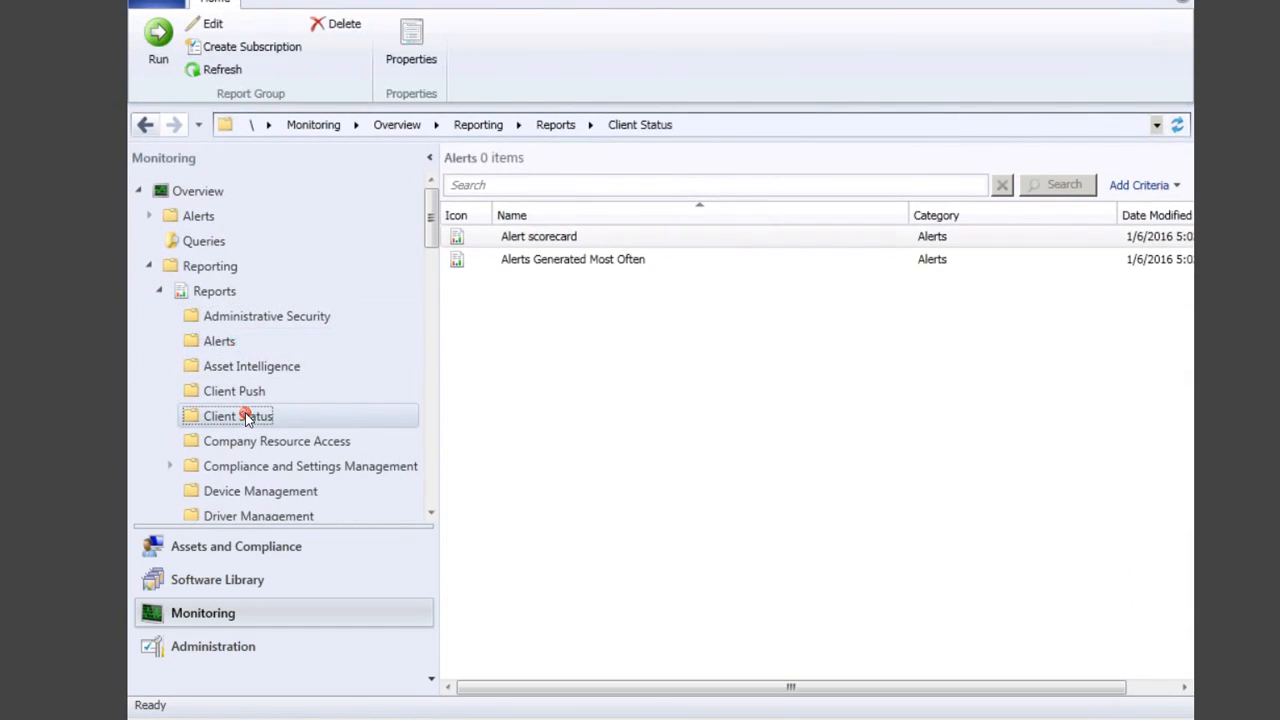
Step: Return to the full list of 491 reports and open the Start menu
click(220, 270)
click(222, 291)
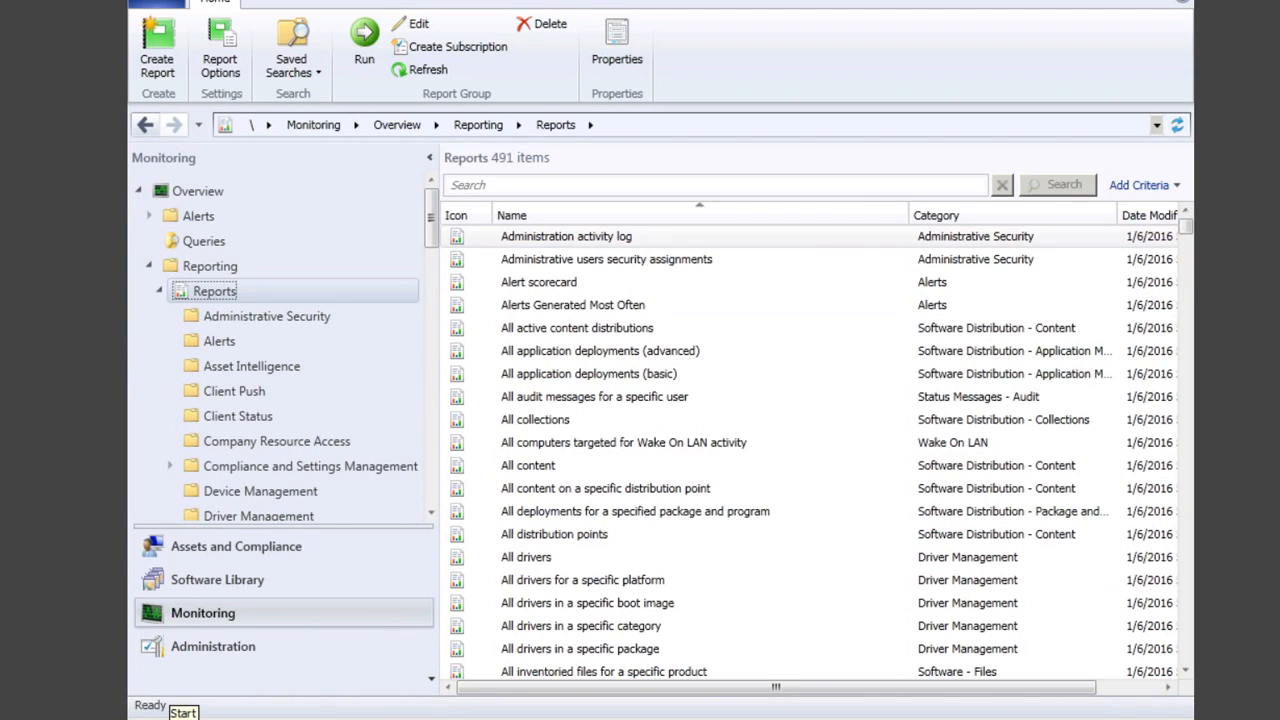
click(178, 718)
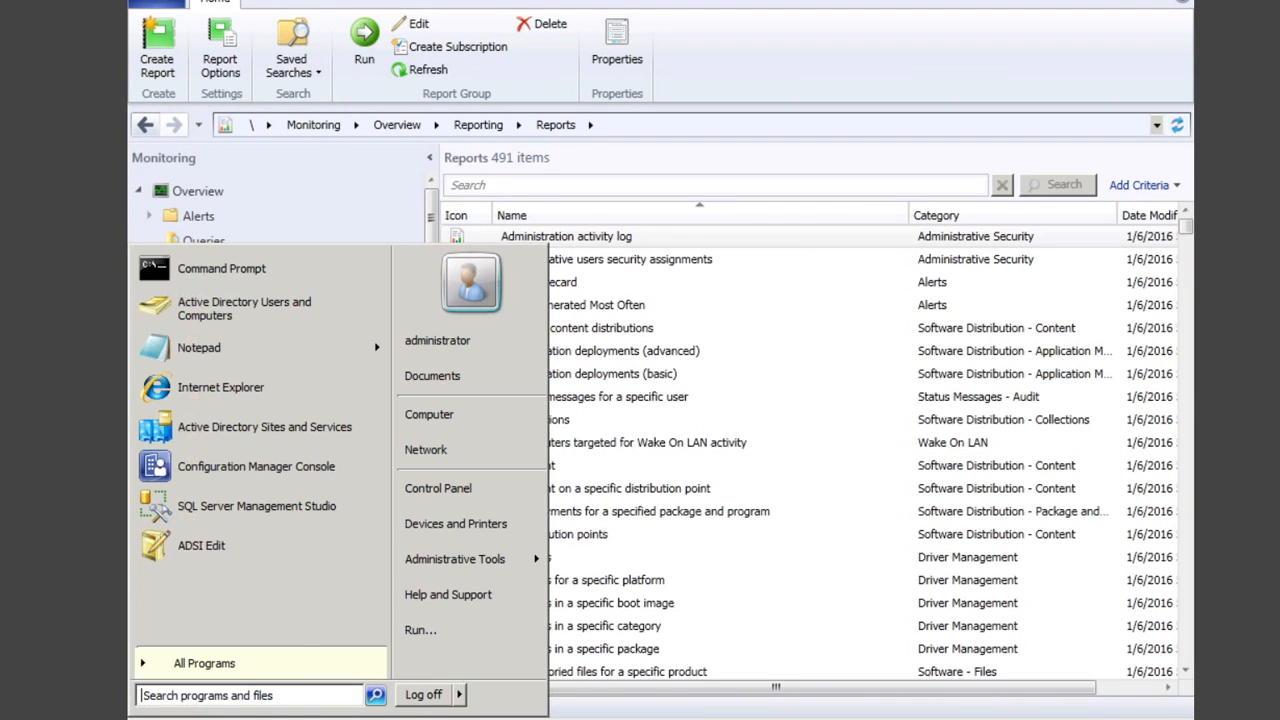
Step: Browse to C:\ConfigMgr2012R2\SMSSETUP\BIN\I386 and launch the ReportViewer installer
click(621, 241)
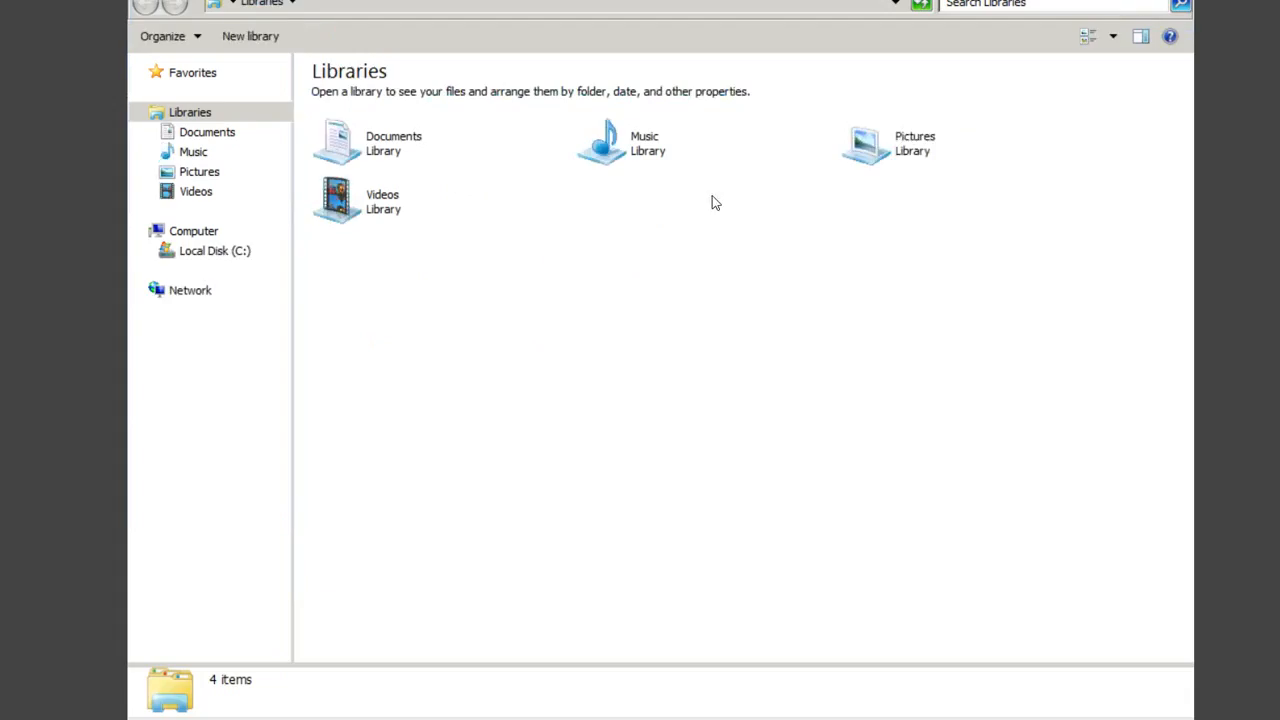
click(216, 252)
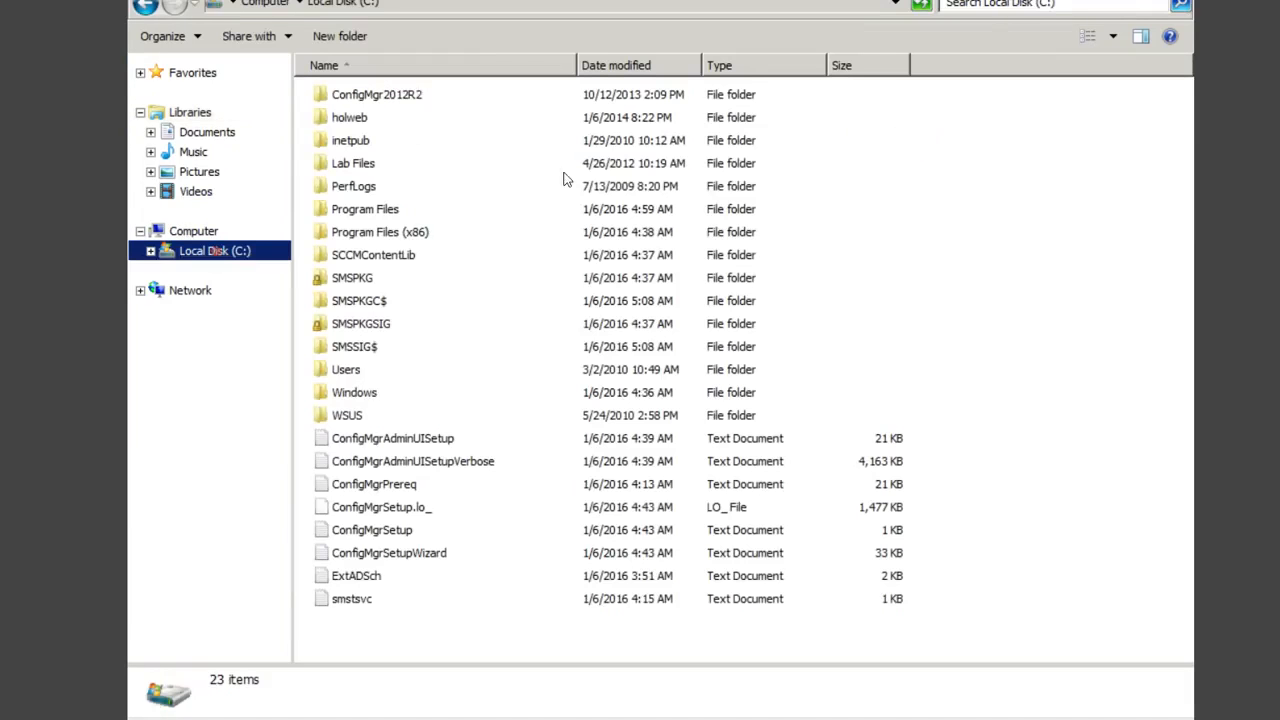
double_click(373, 96)
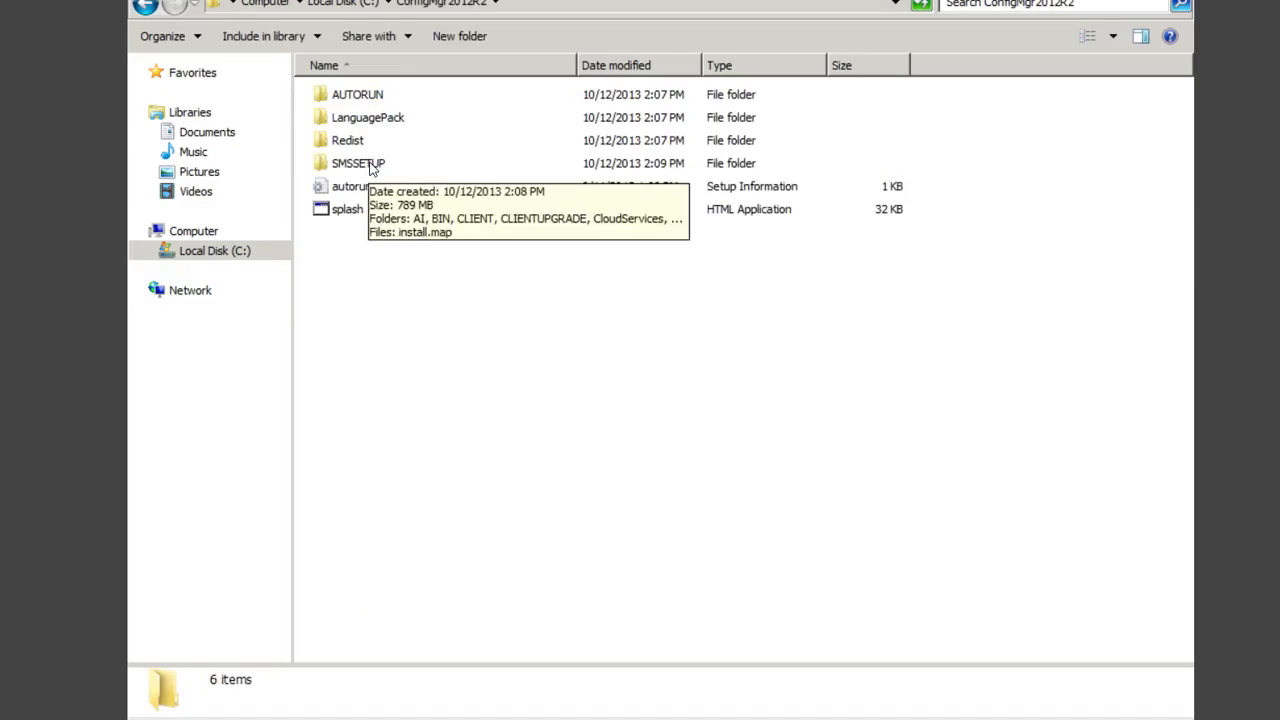
double_click(370, 165)
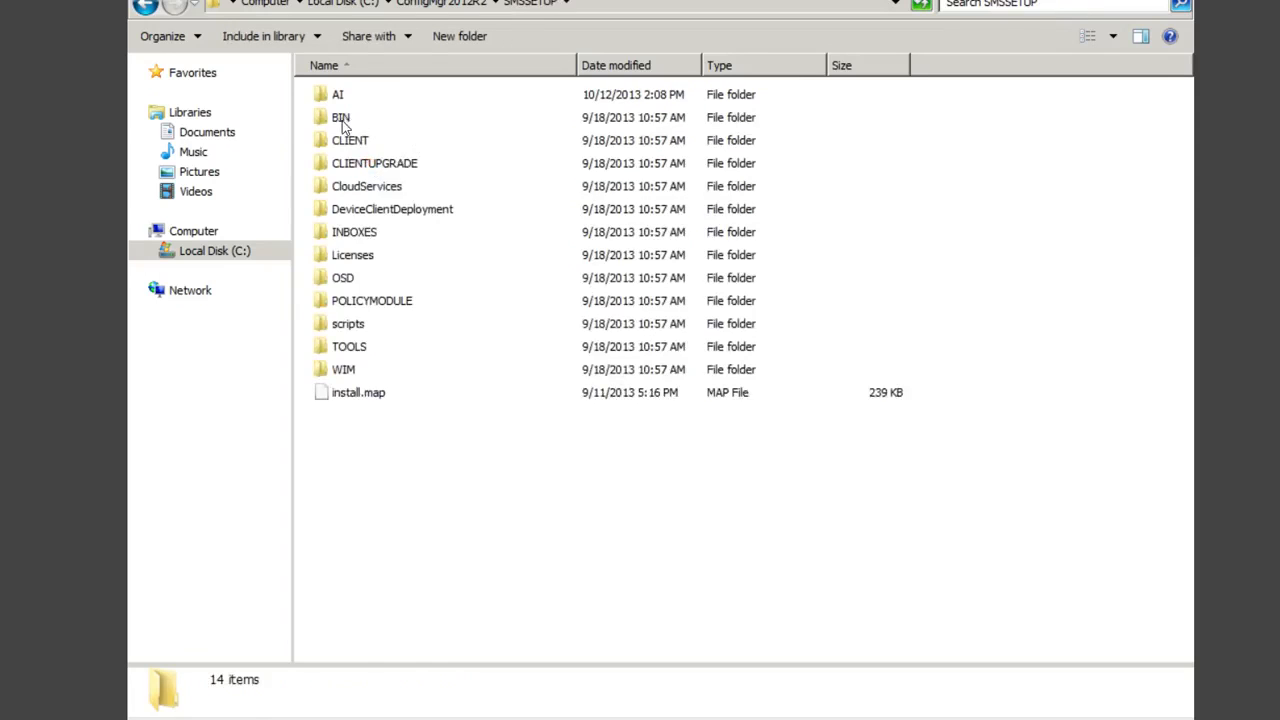
double_click(340, 119)
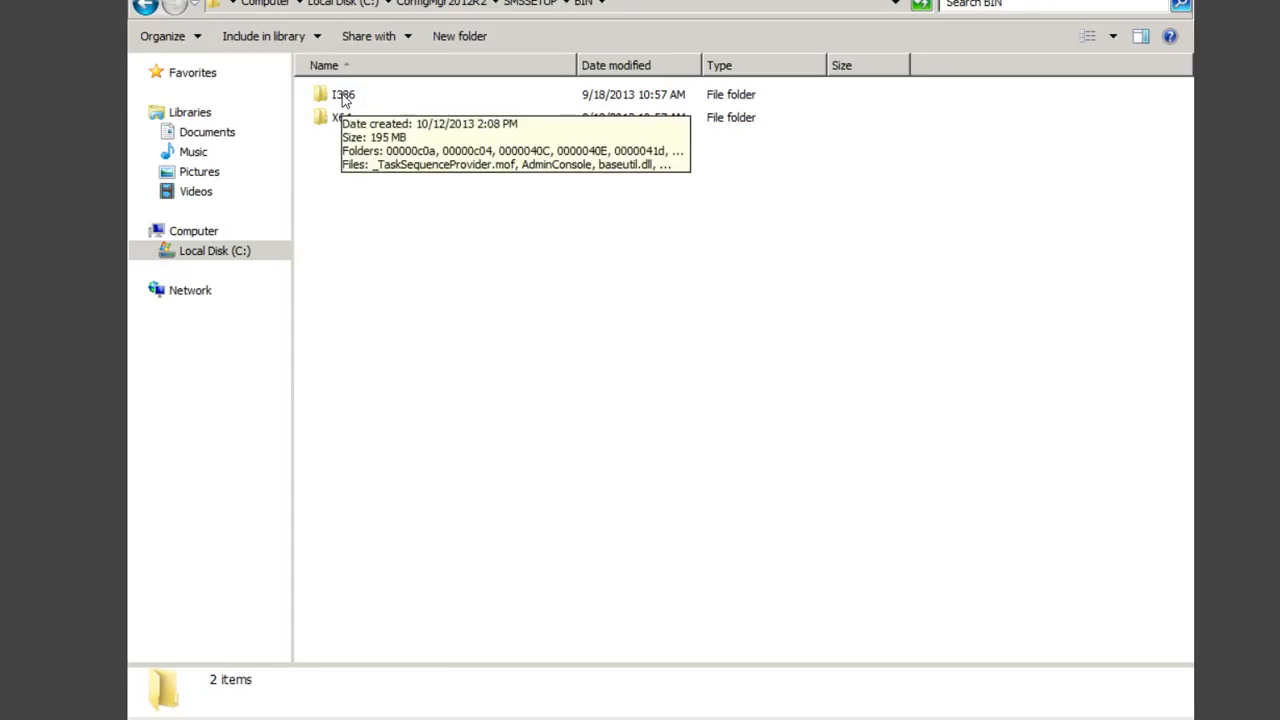
double_click(343, 96)
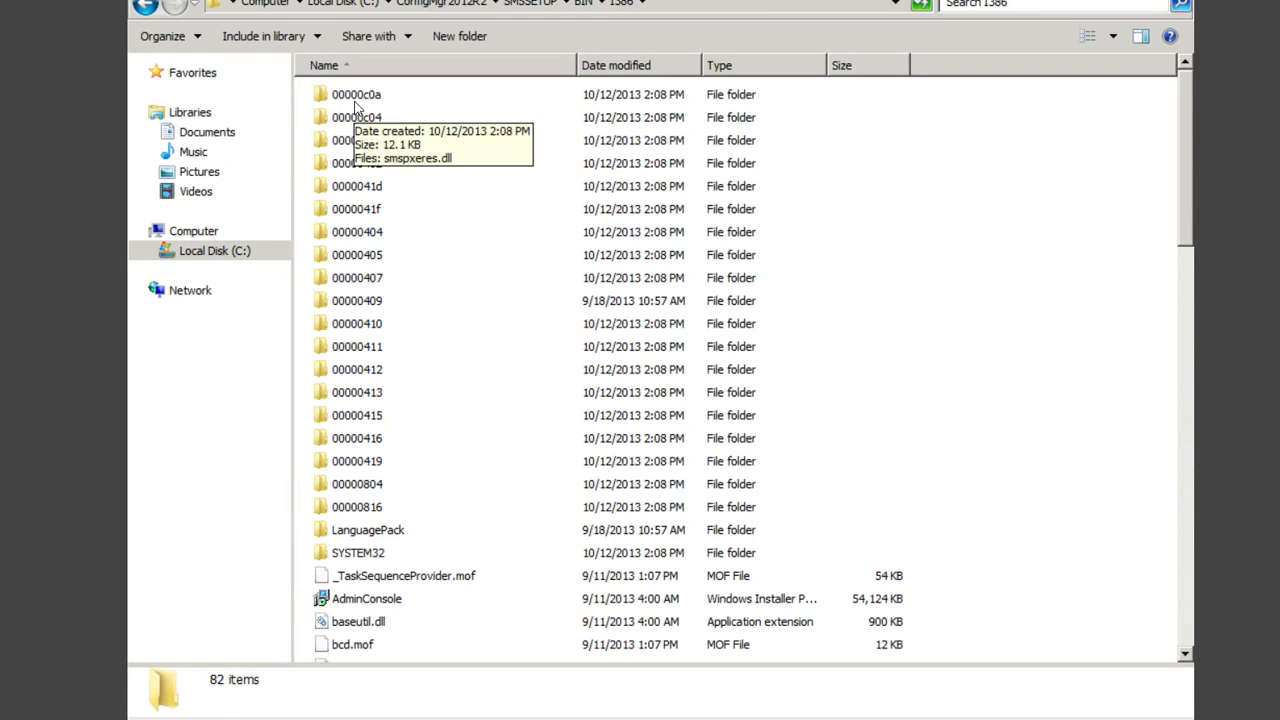
key(r)
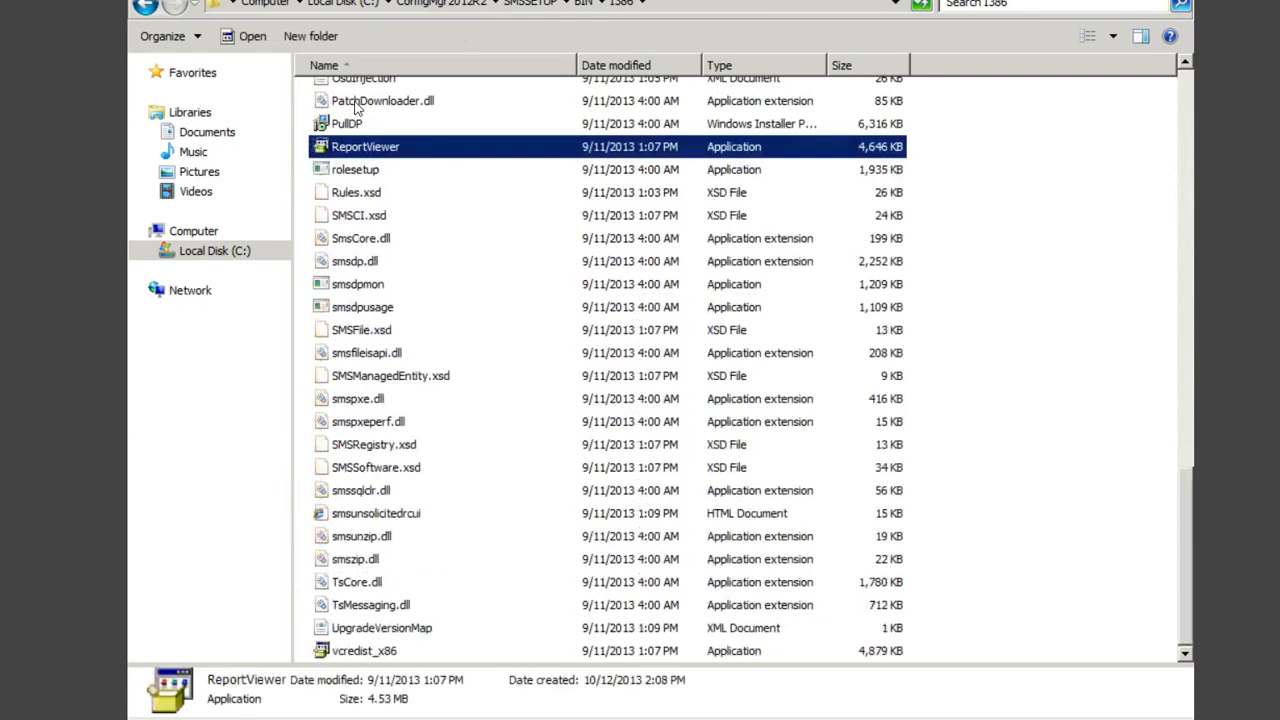
double_click(380, 148)
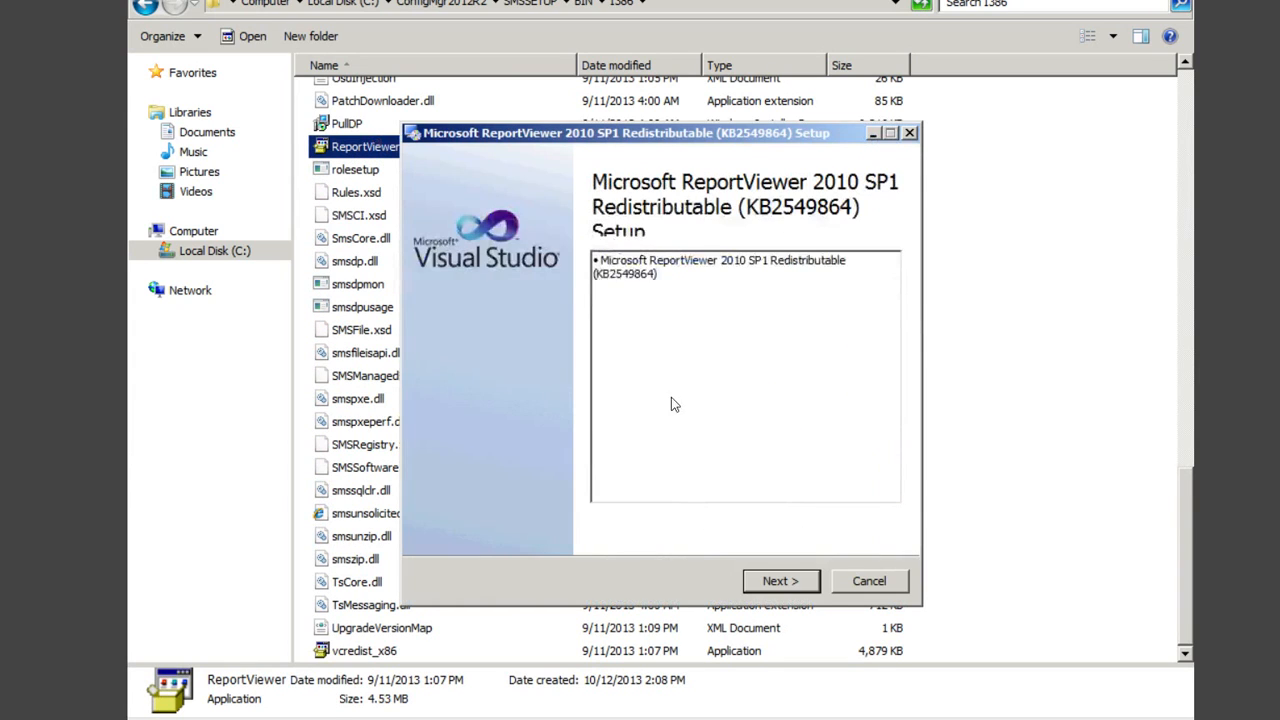
Step: Accept the license terms, install ReportViewer 2010 SP1 Redistributable and finish the wizard
click(770, 580)
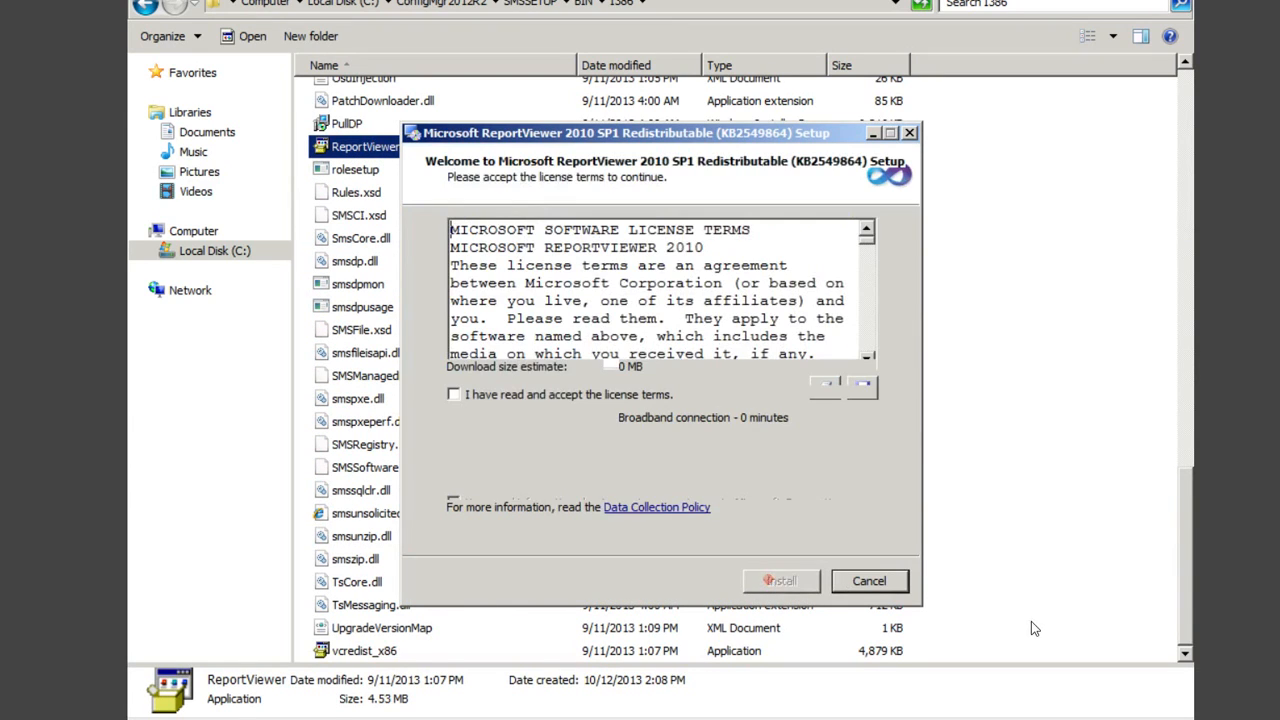
click(522, 393)
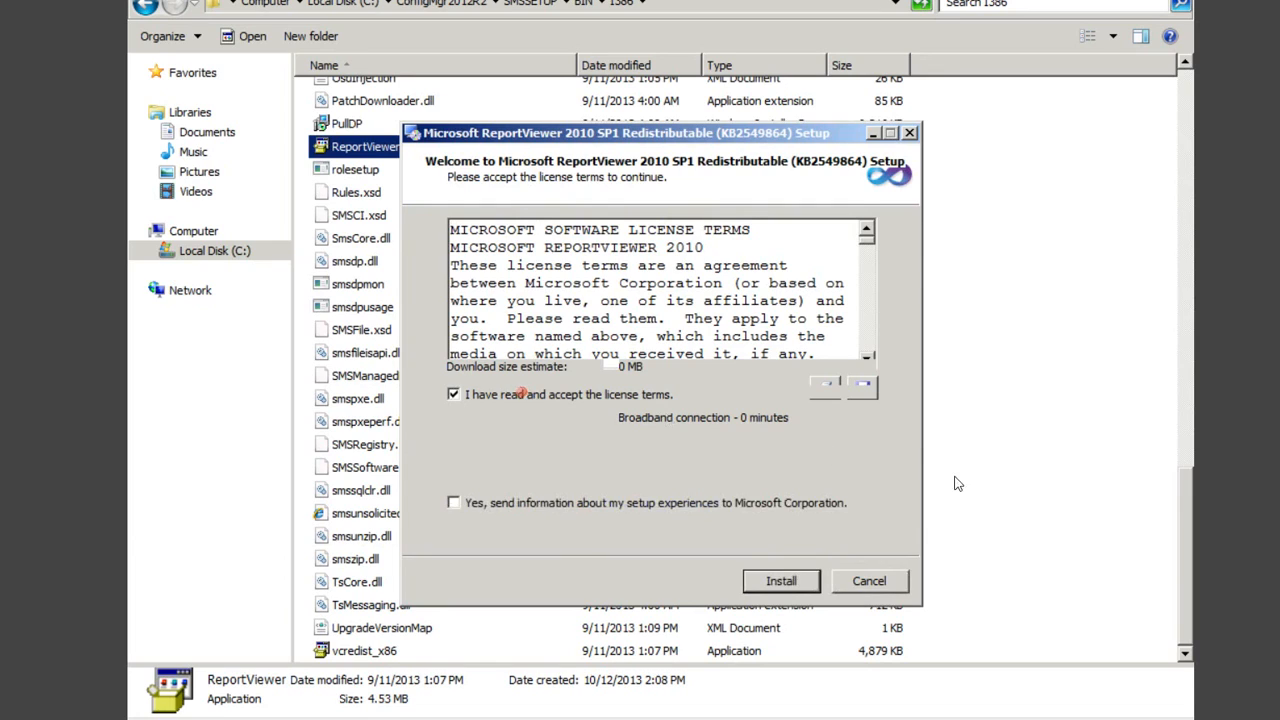
click(780, 581)
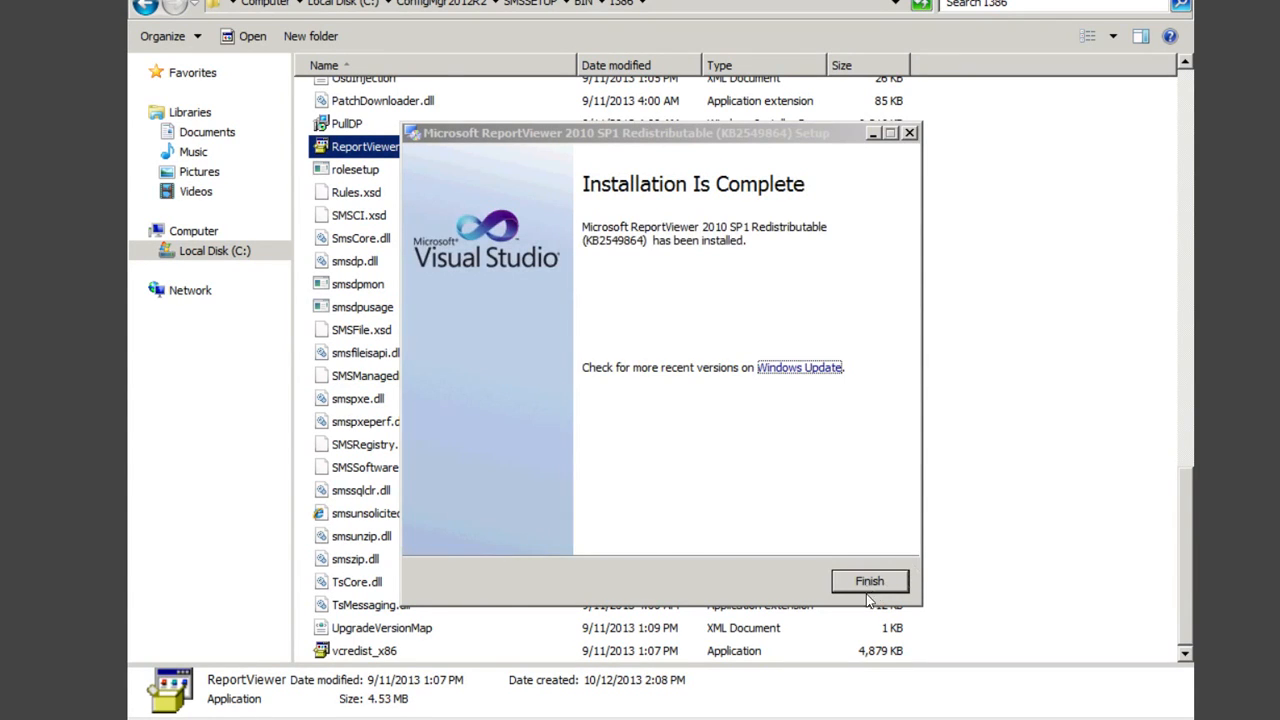
click(865, 583)
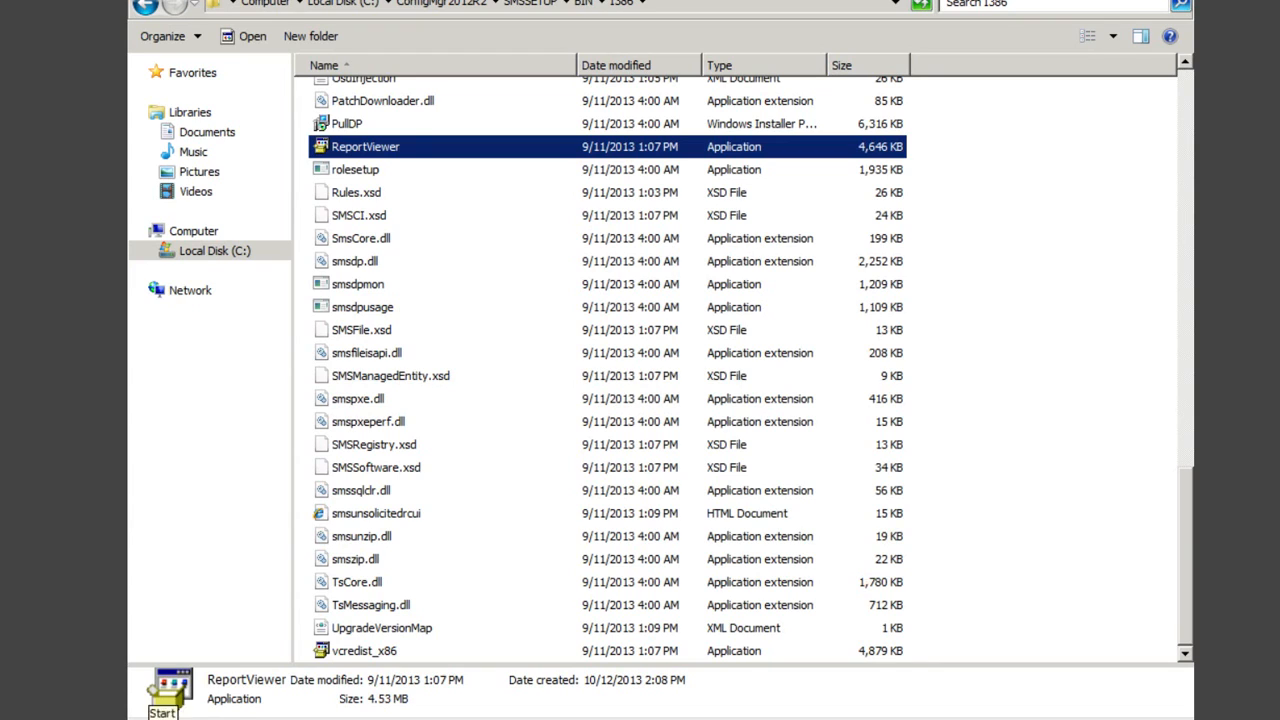
click(150, 718)
Step: Launch the console and show all 491 reports under Monitoring > Reporting > Reports
click(255, 435)
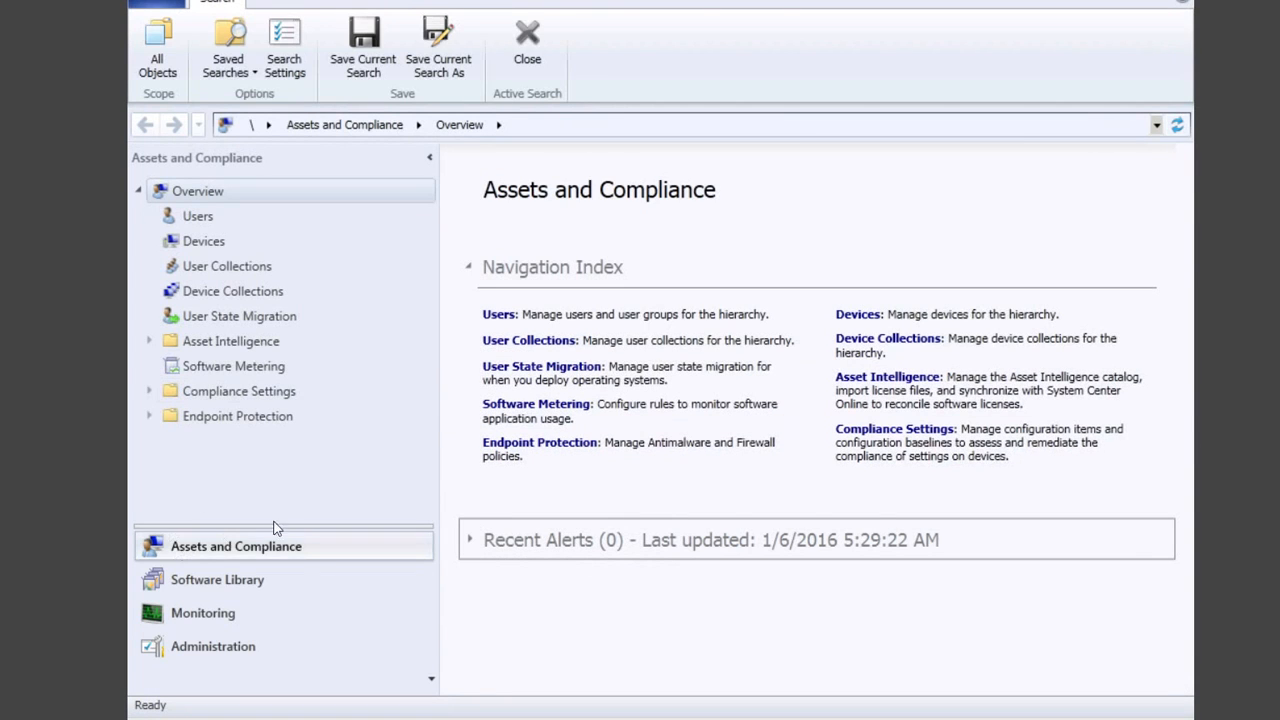
click(225, 614)
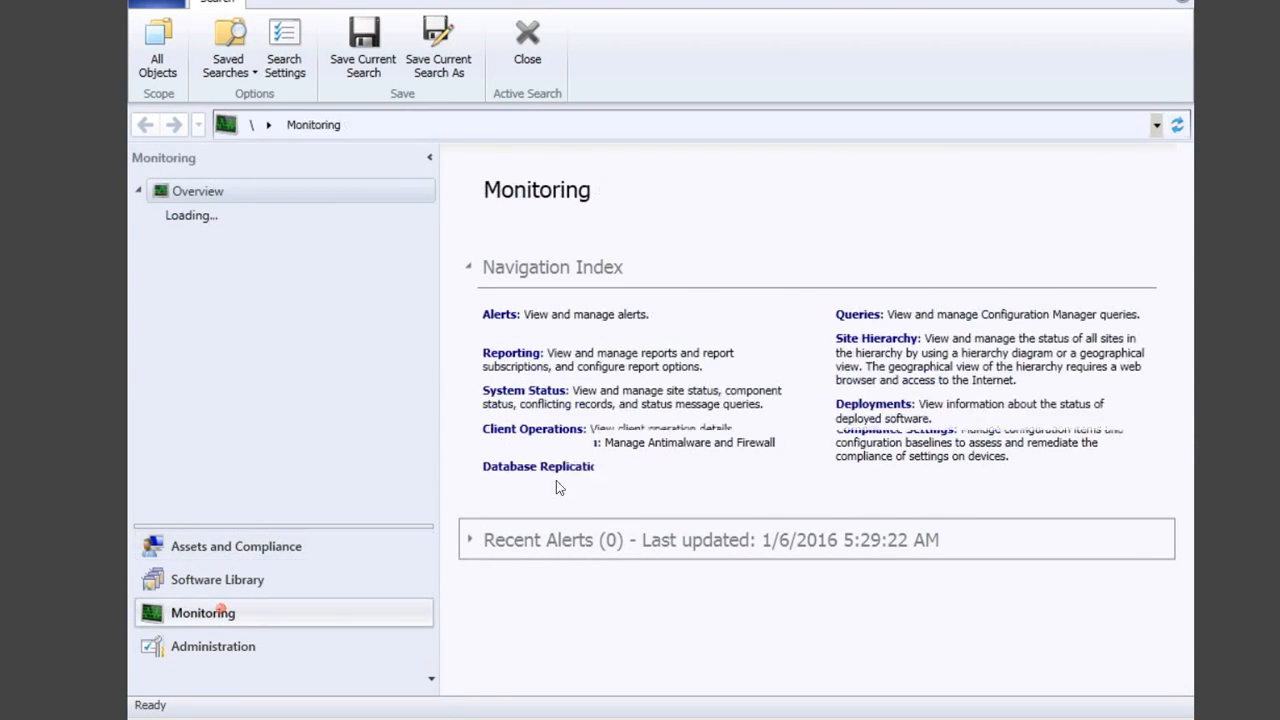
click(514, 356)
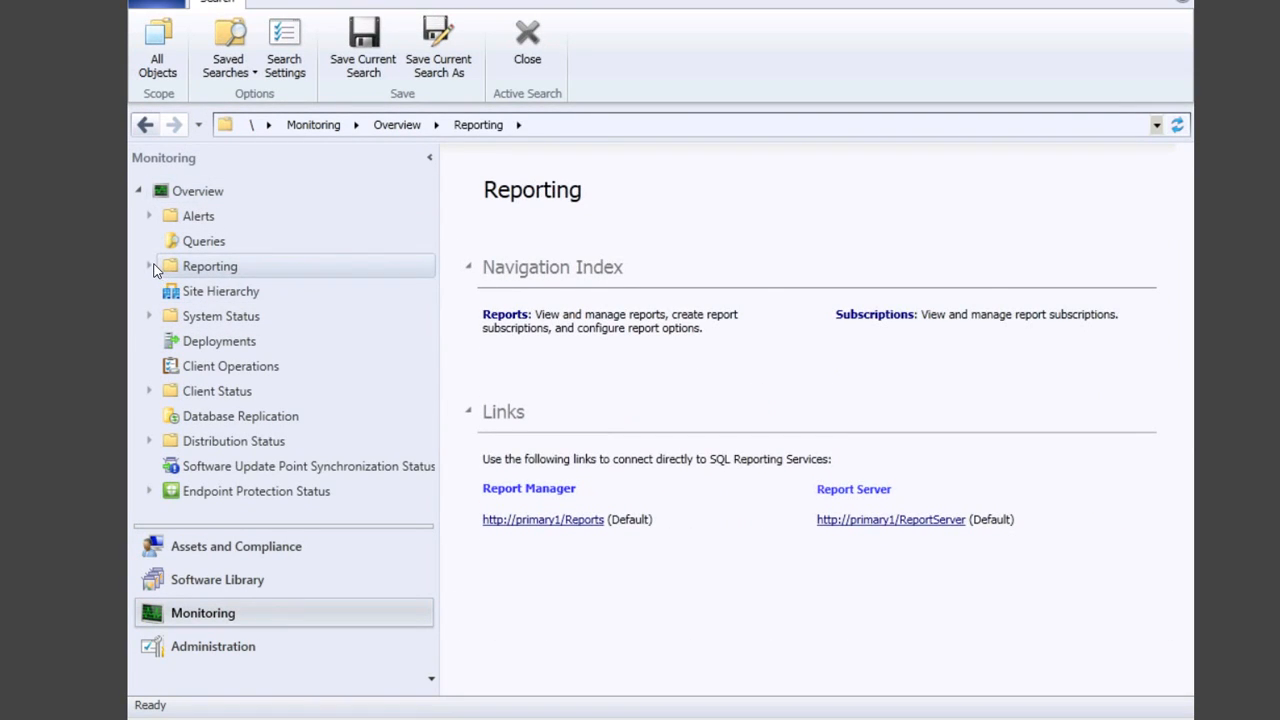
click(149, 266)
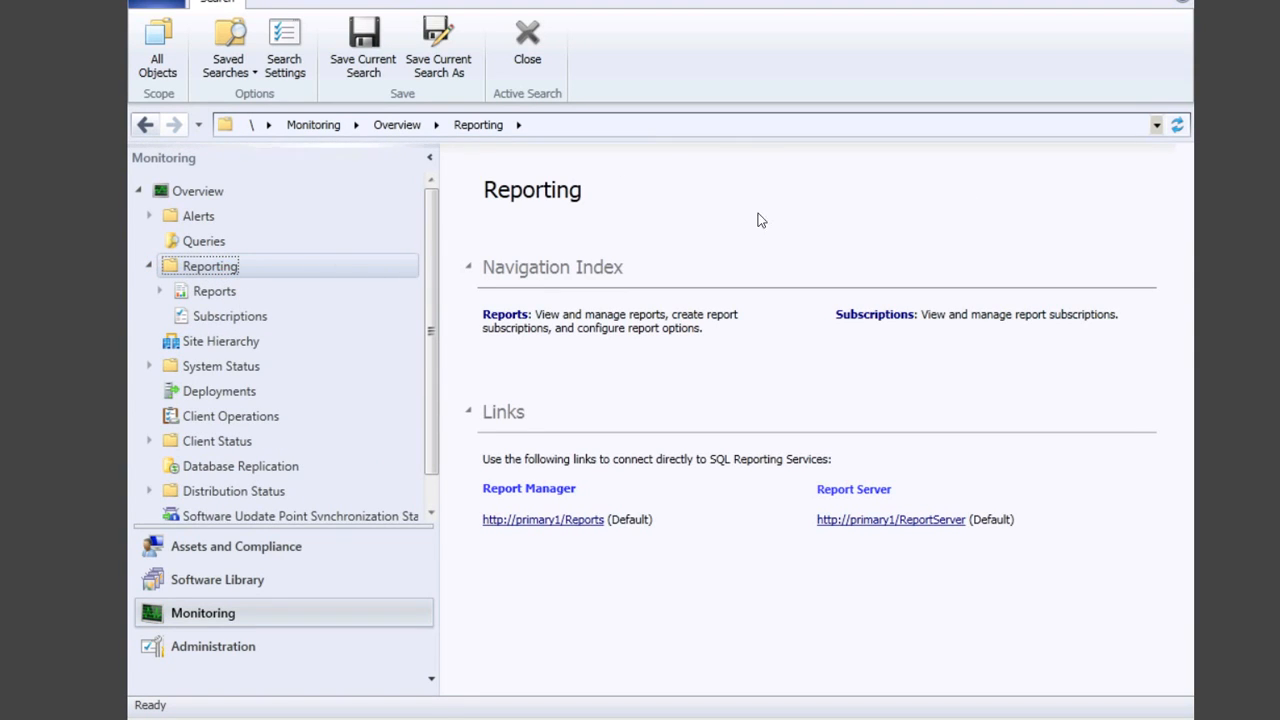
click(159, 291)
click(205, 292)
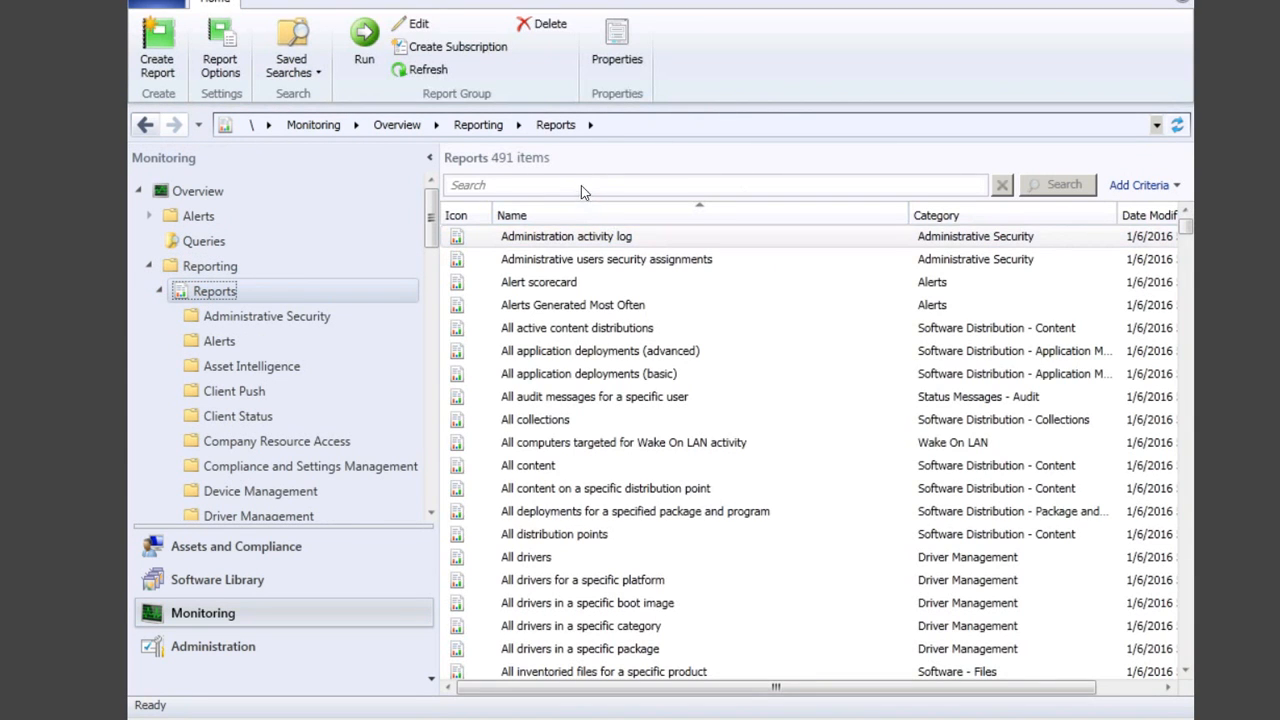
Step: Search the reports for 'computers as', correcting the misspelled search text
click(587, 201)
click(571, 185)
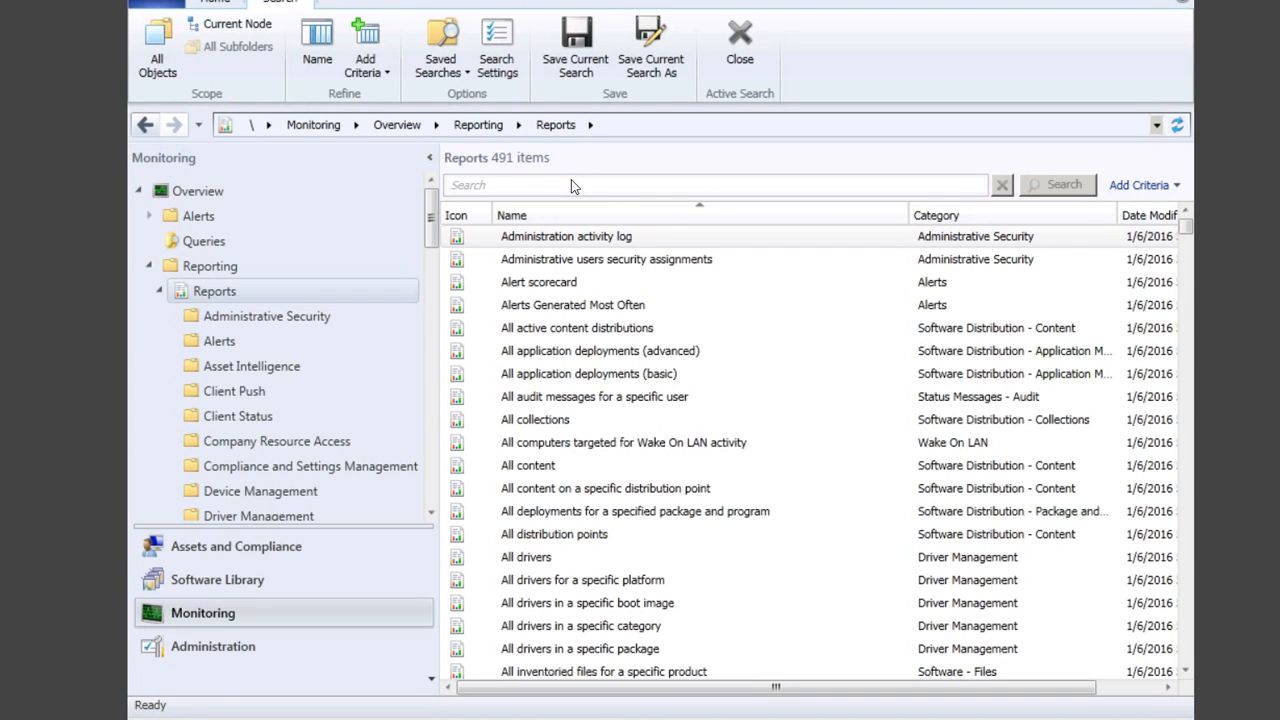
text(co)
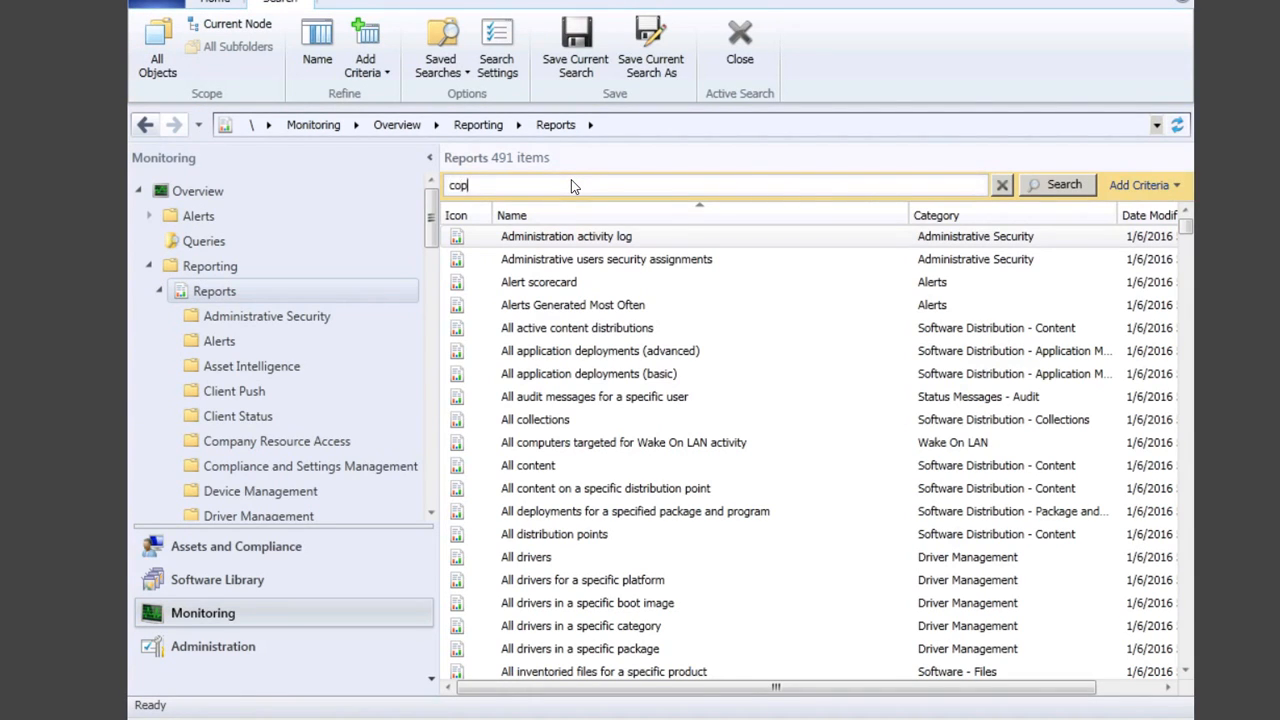
text(mpuers)
key(BackSpace)
text(ters assinged)
click(1076, 186)
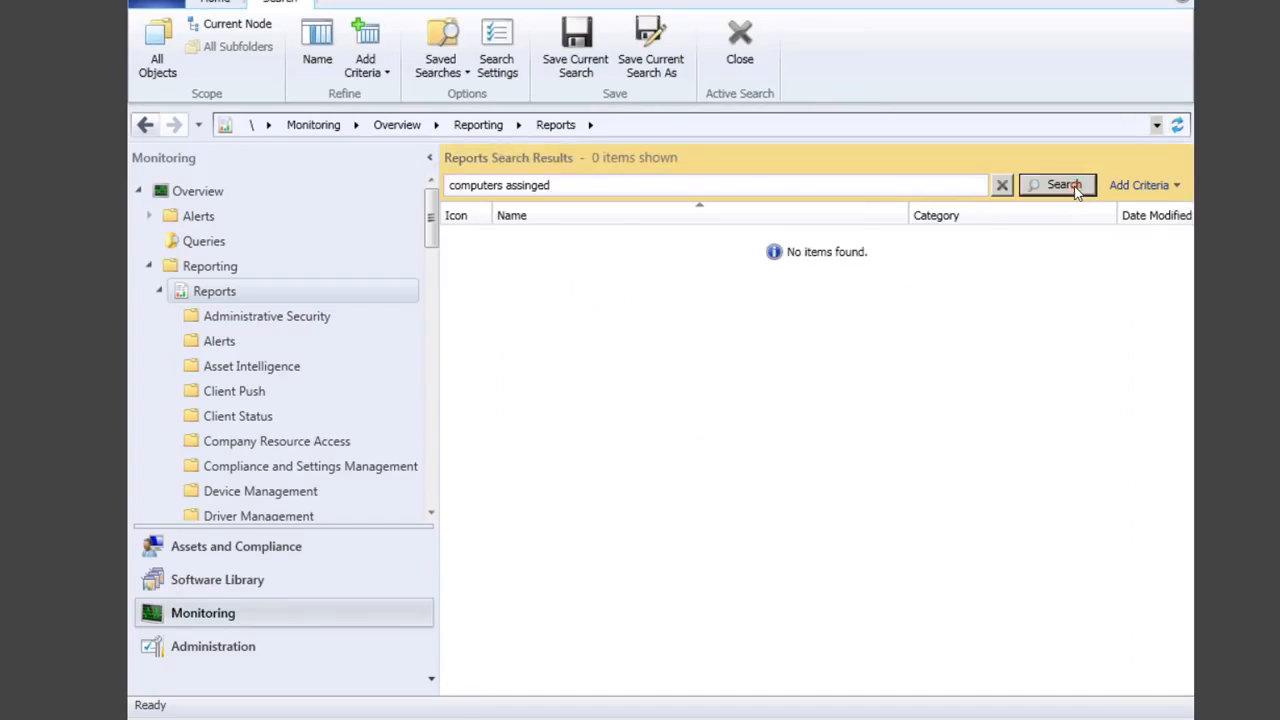
click(698, 186)
key(BackSpace)
key(BackSpace)
key(BackSpace)
key(BackSpace)
key(BackSpace)
key(BackSpace)
click(1058, 185)
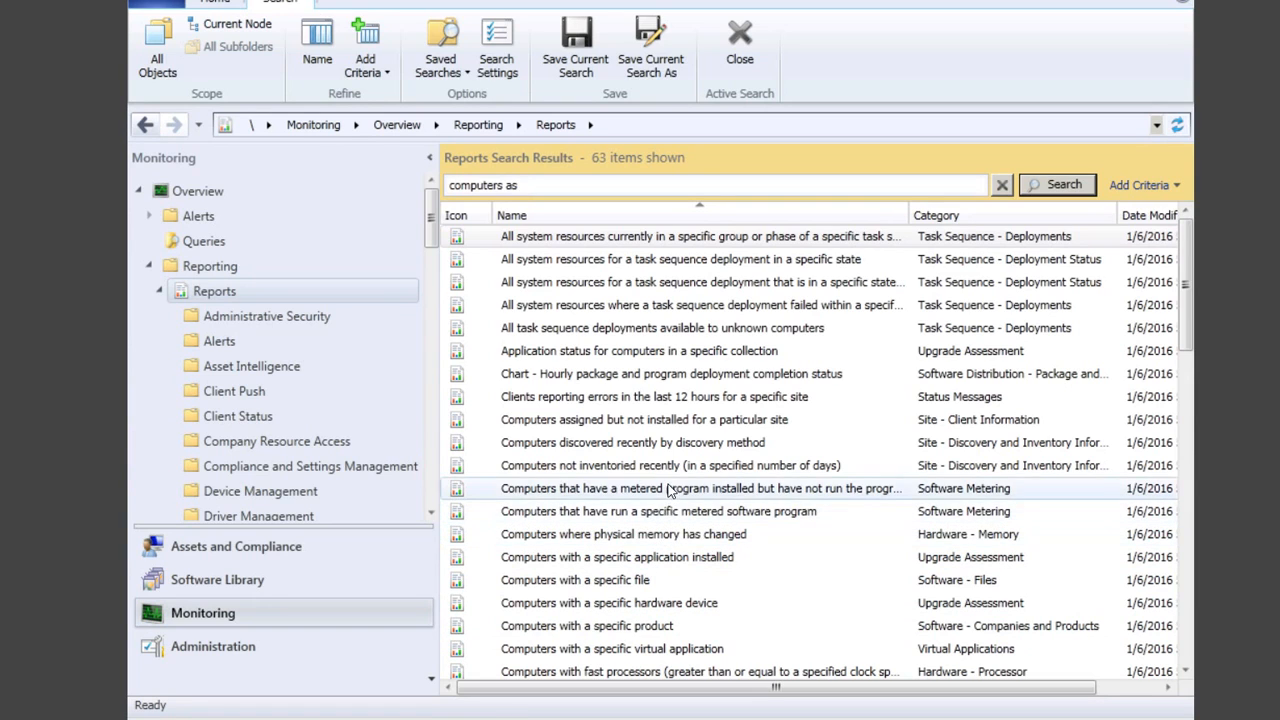
Step: Open the Computers discovered recently by discovery method report with 2 days and collection All Systems
click(654, 447)
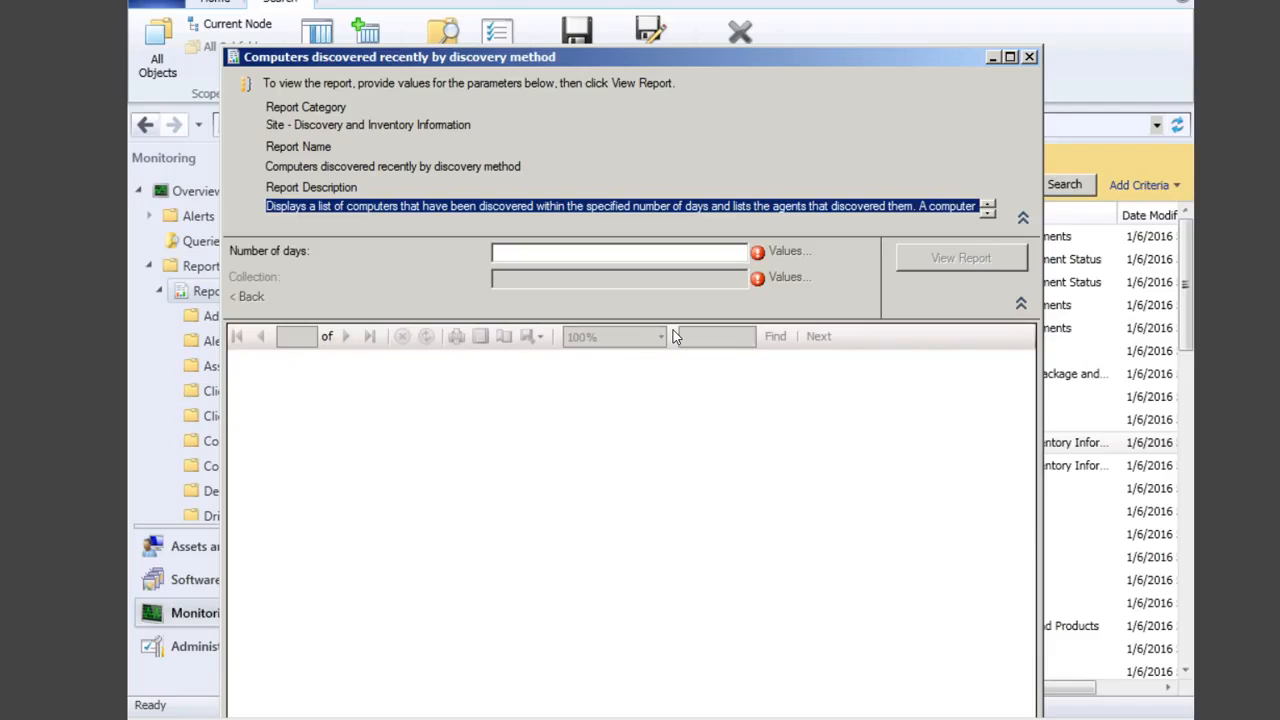
click(590, 262)
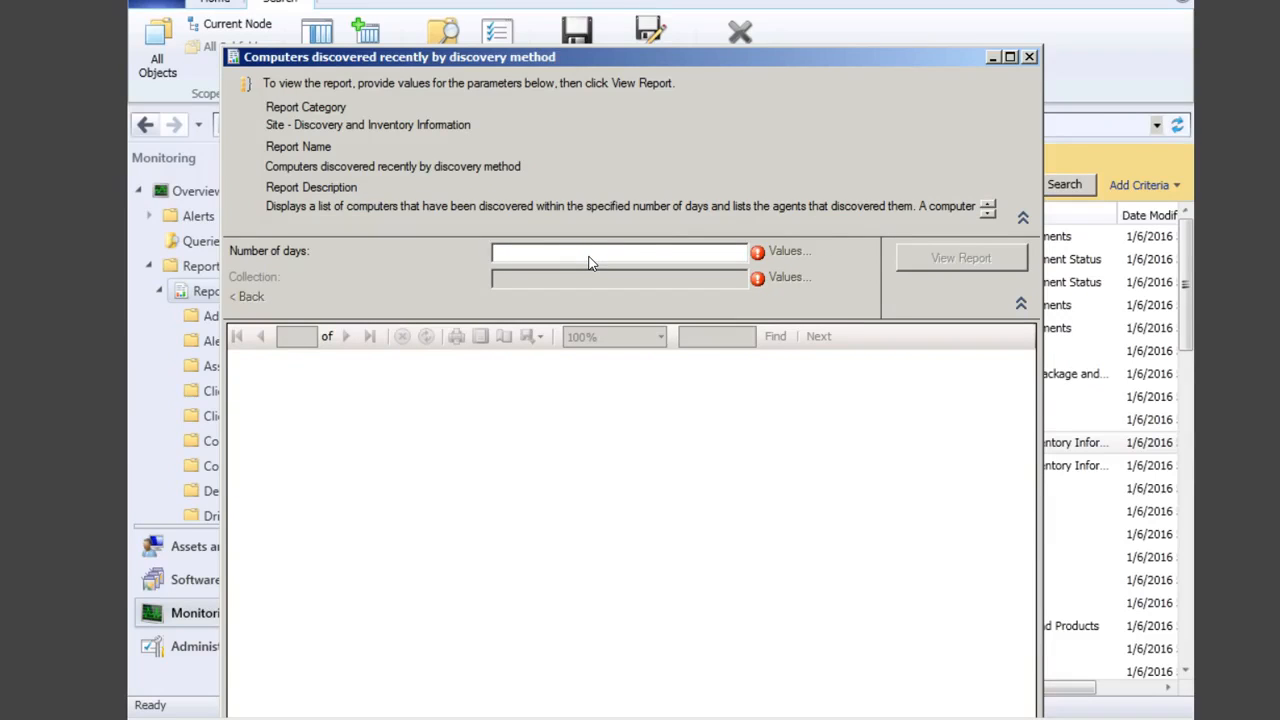
text(2)
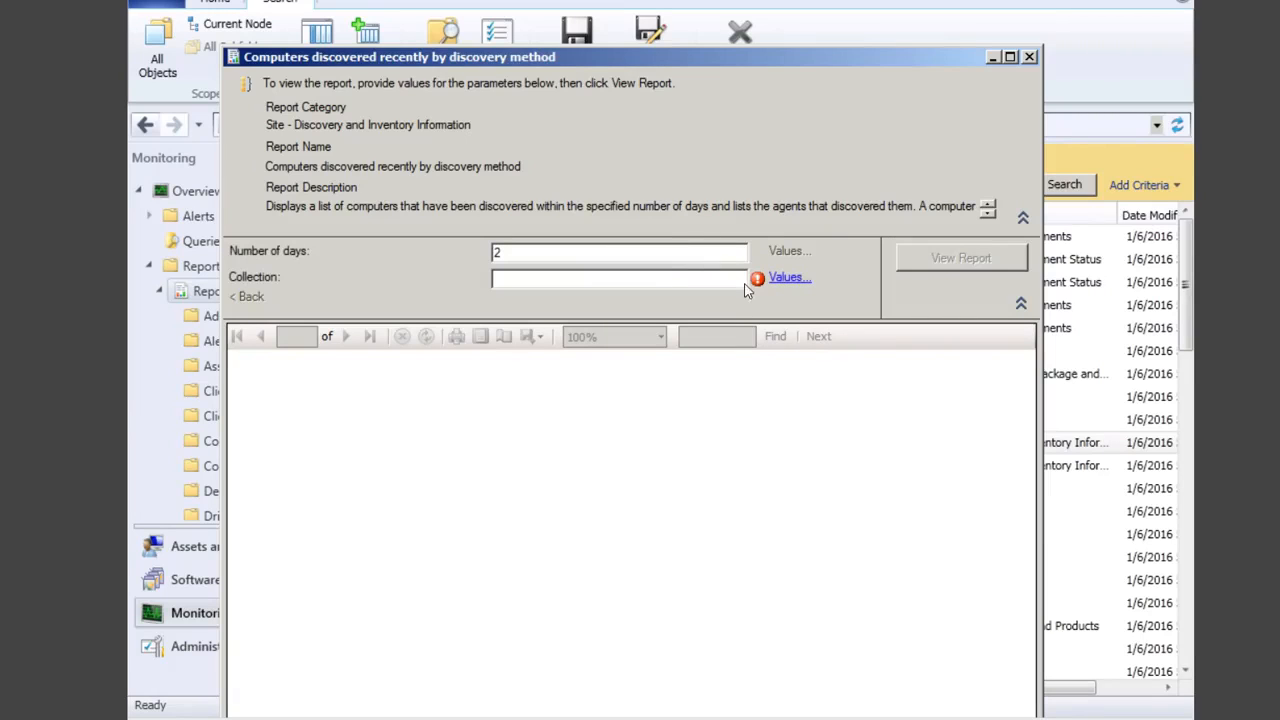
click(796, 278)
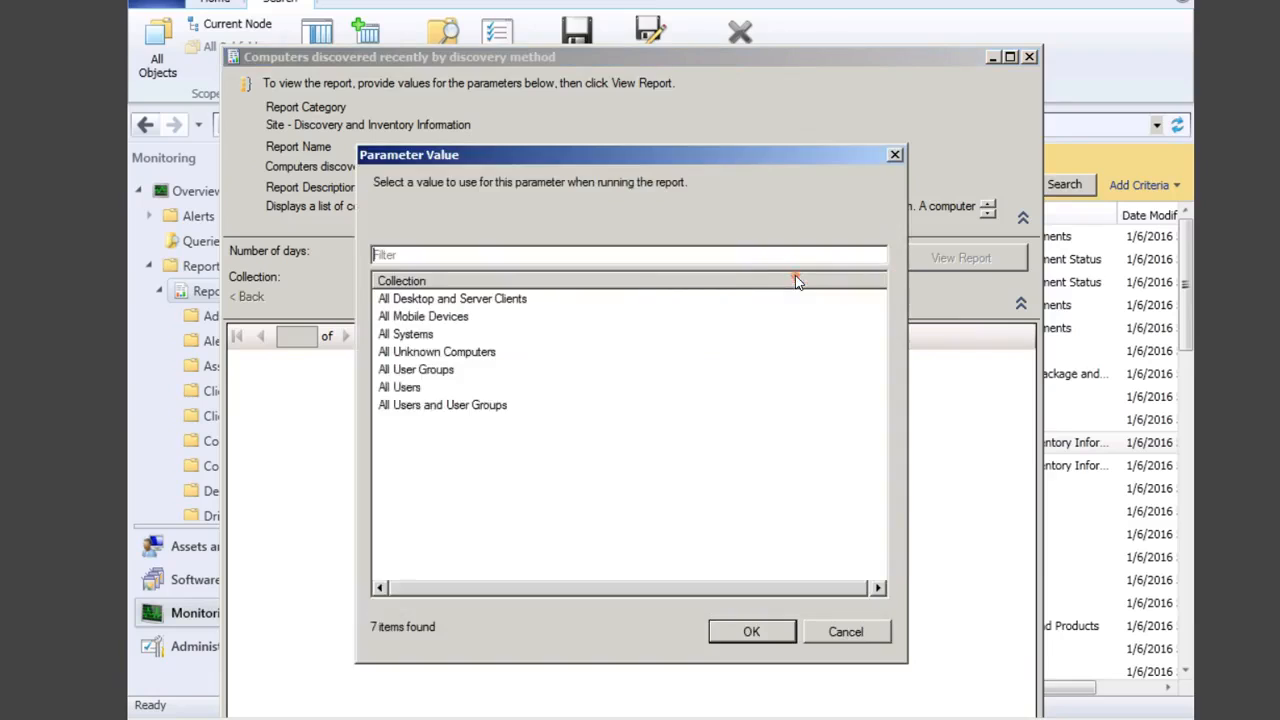
click(408, 340)
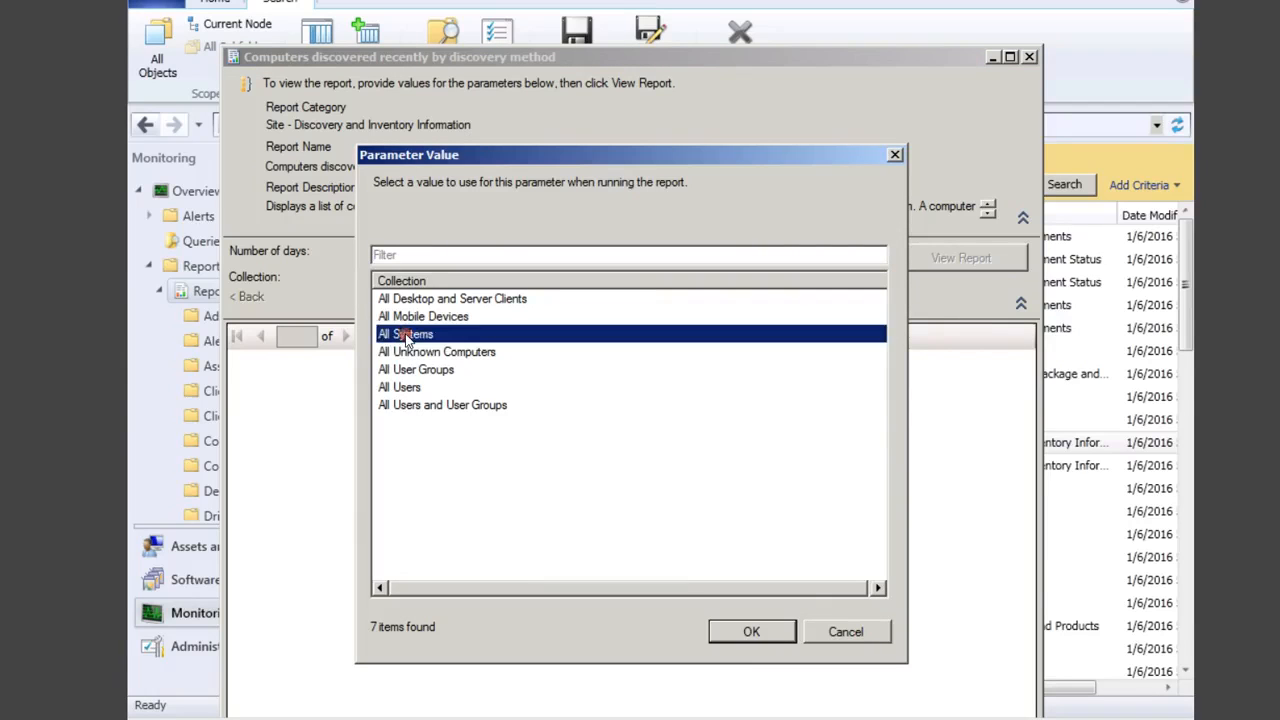
click(749, 632)
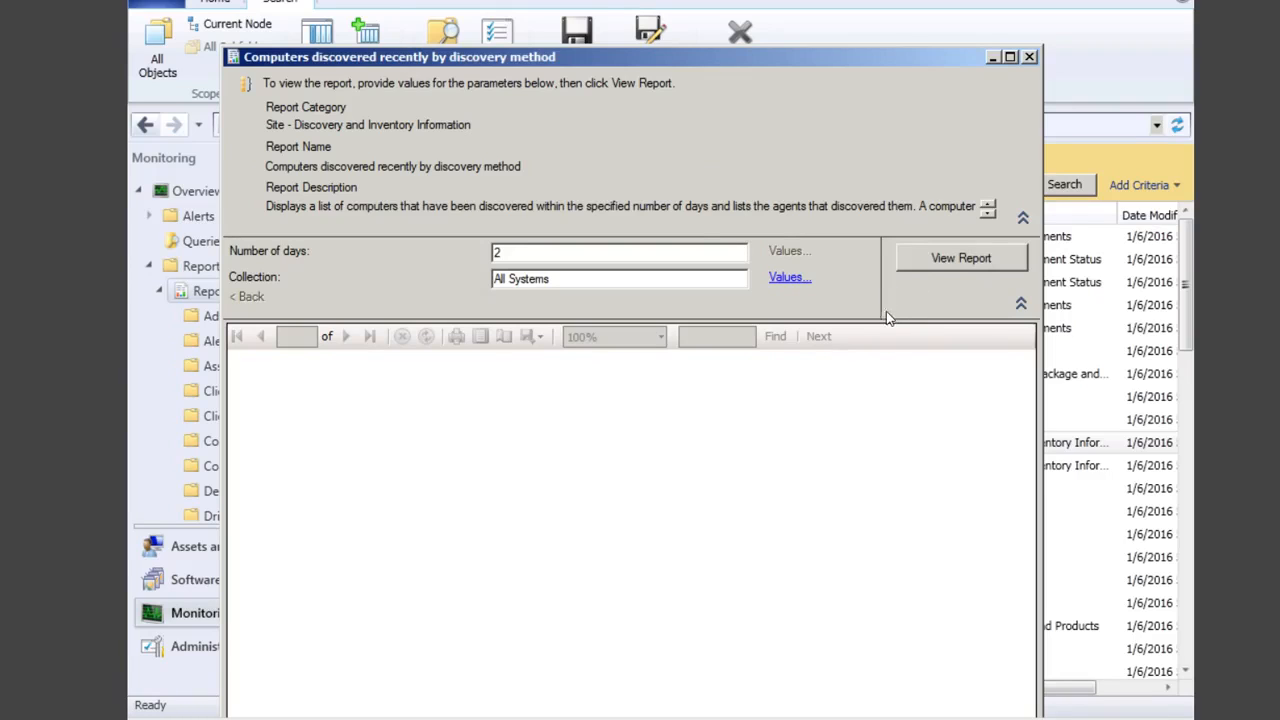
Step: View the report, maximize its window and scroll through the computers from CENTRAL to XPCLIENT
click(943, 259)
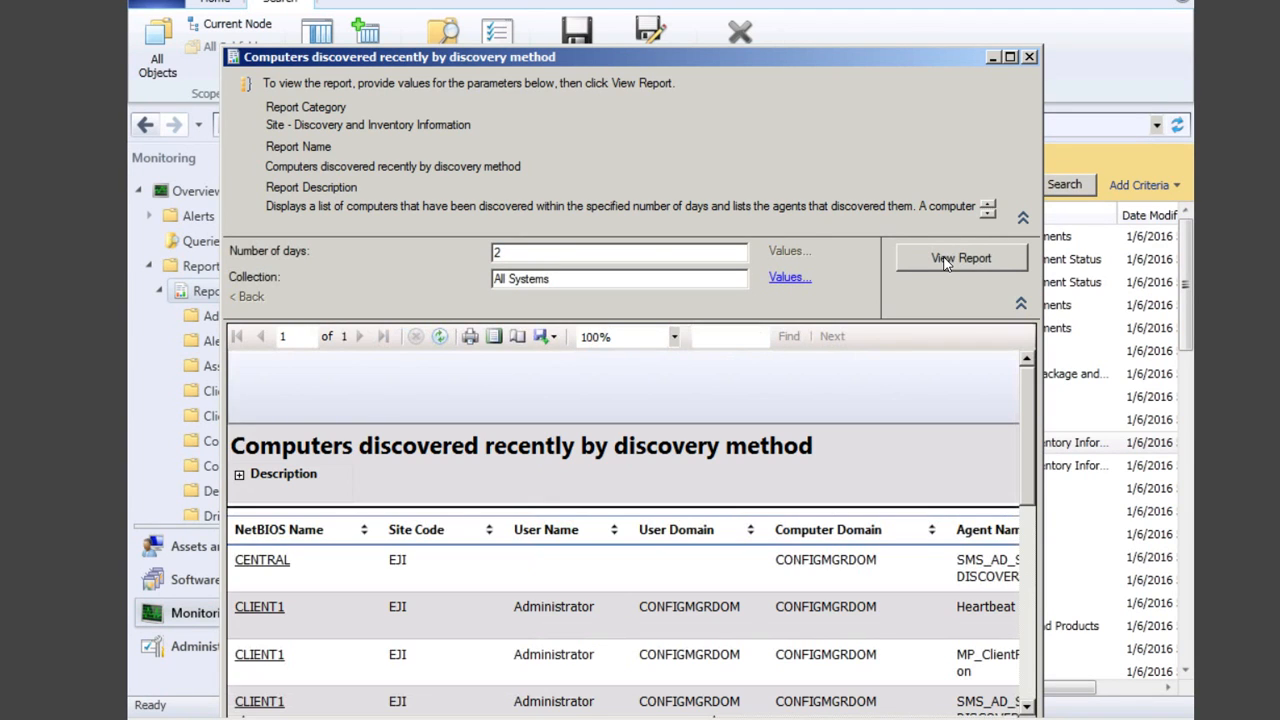
click(1010, 57)
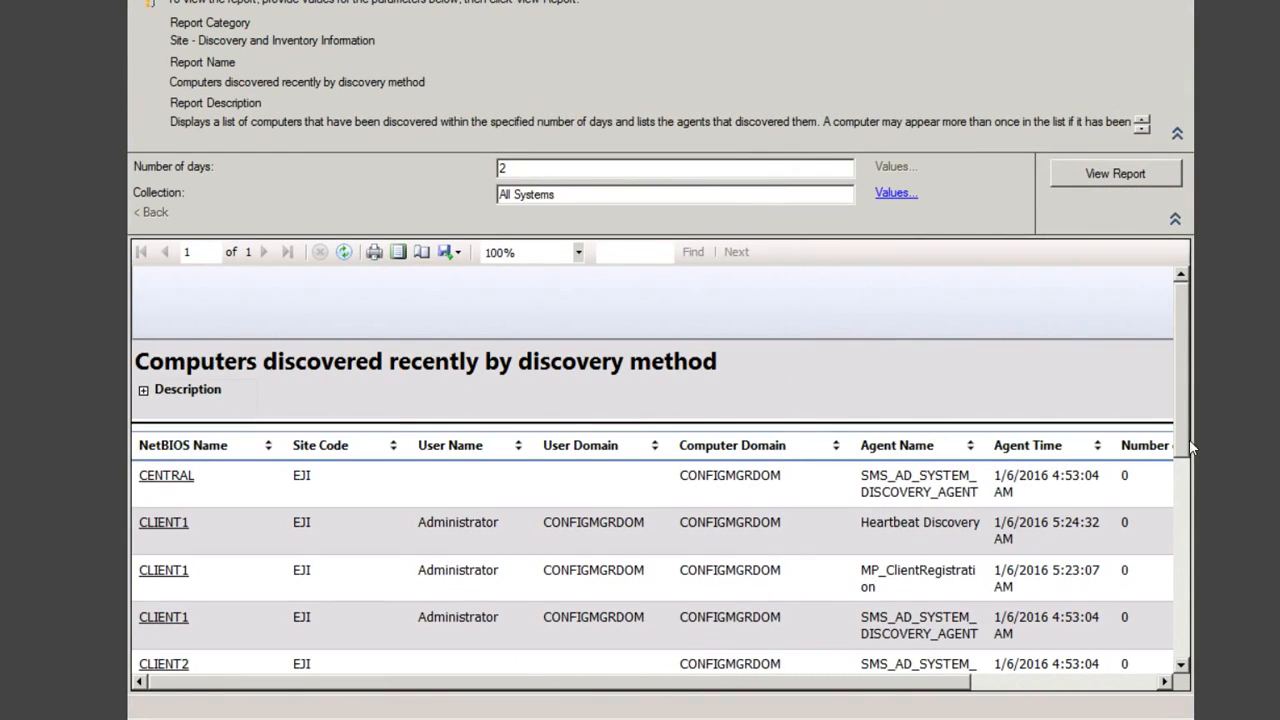
click(1184, 439)
right_click(1182, 500)
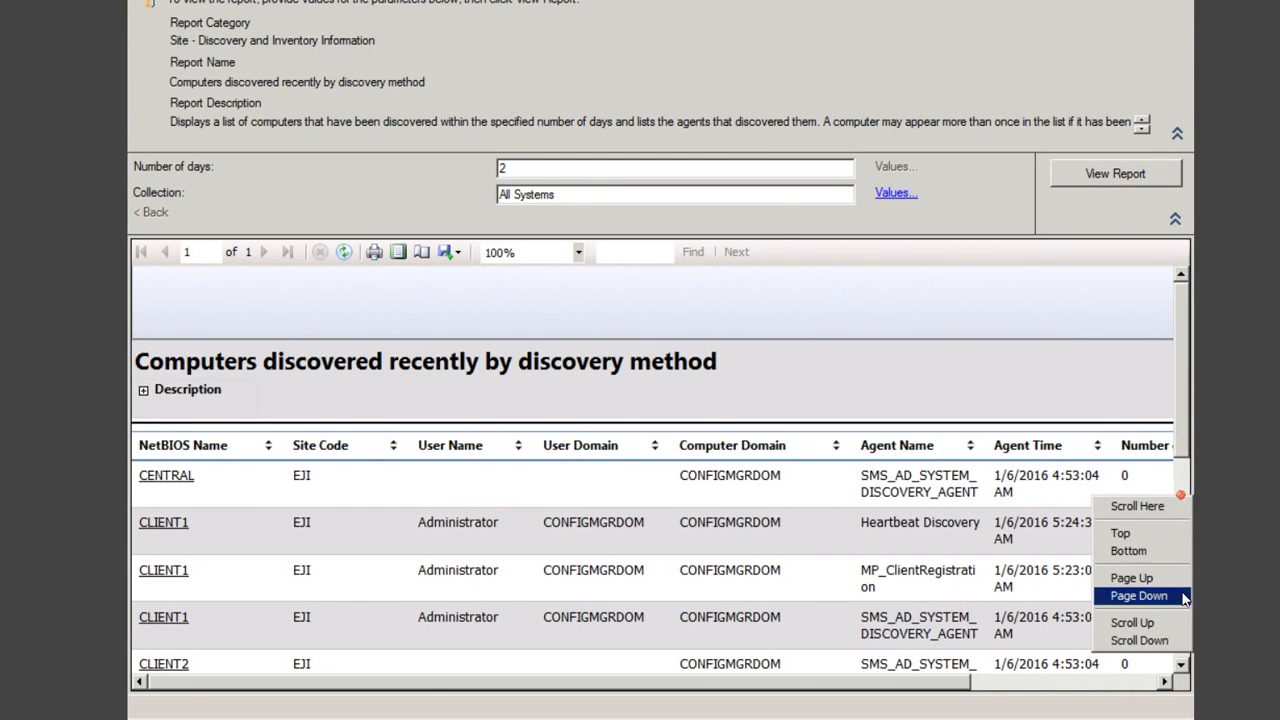
click(1186, 506)
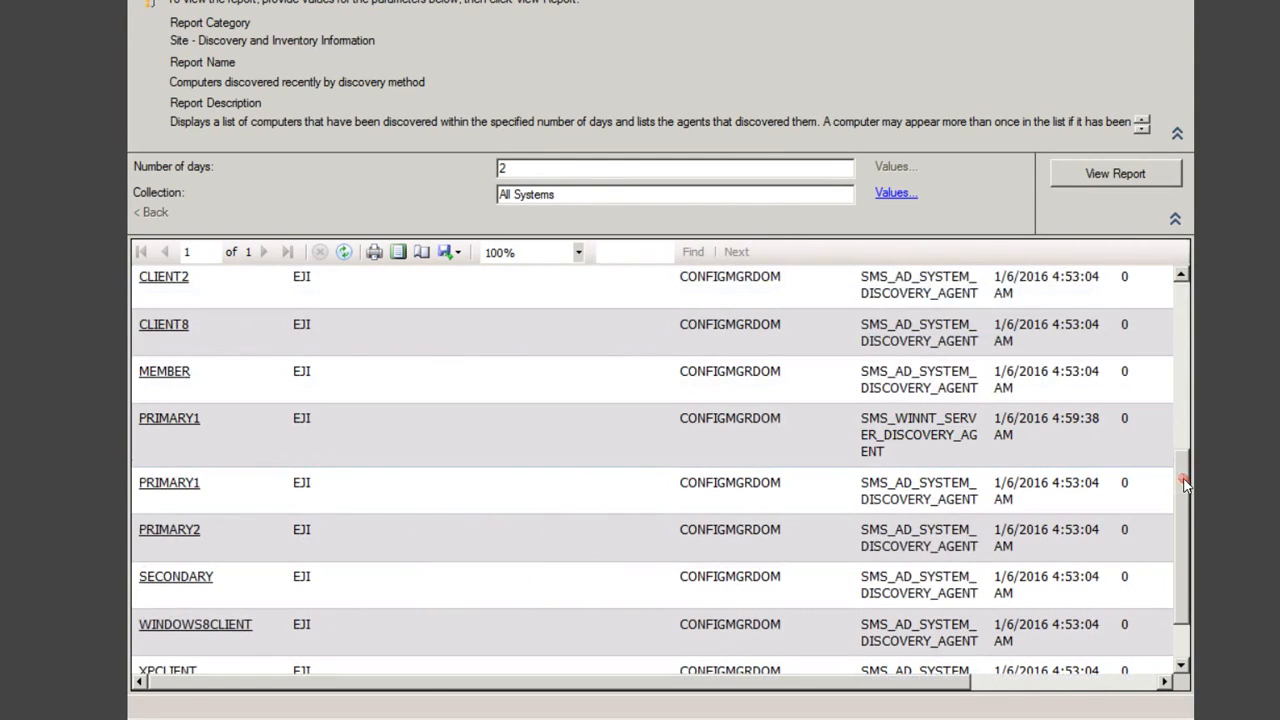
drag(1186, 504, 1183, 527)
drag(1190, 445, 1184, 303)
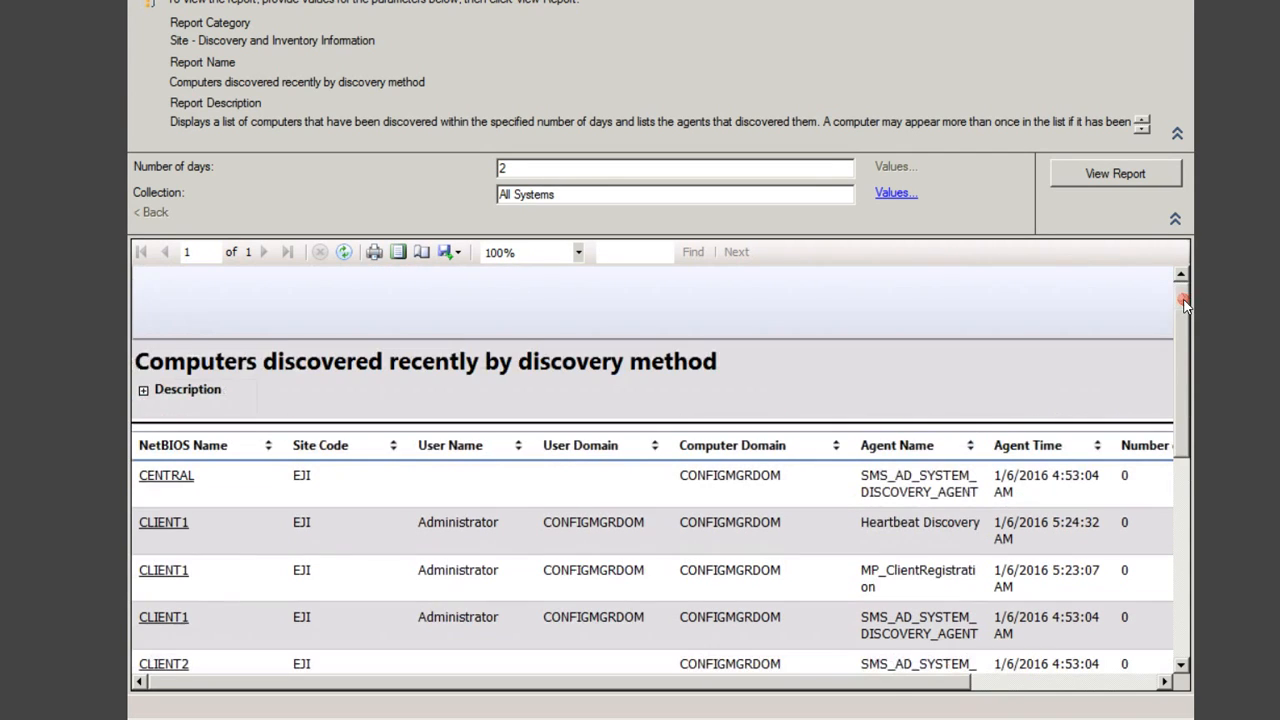